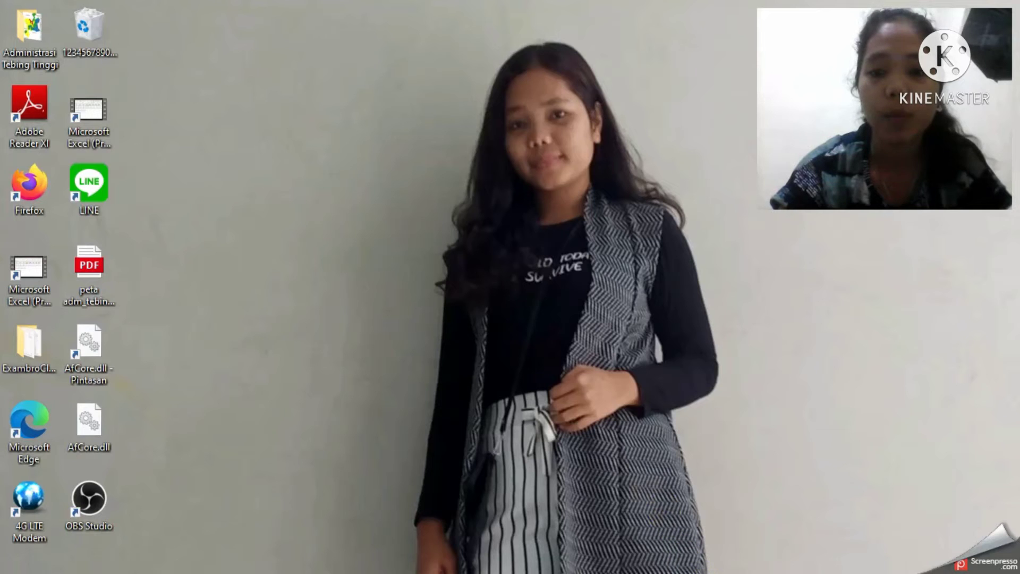
Step: Switch to ArcCatalog and create a new personal geodatabase in the KOTA_TEBINGTINGGI folder
left_click(727, 572)
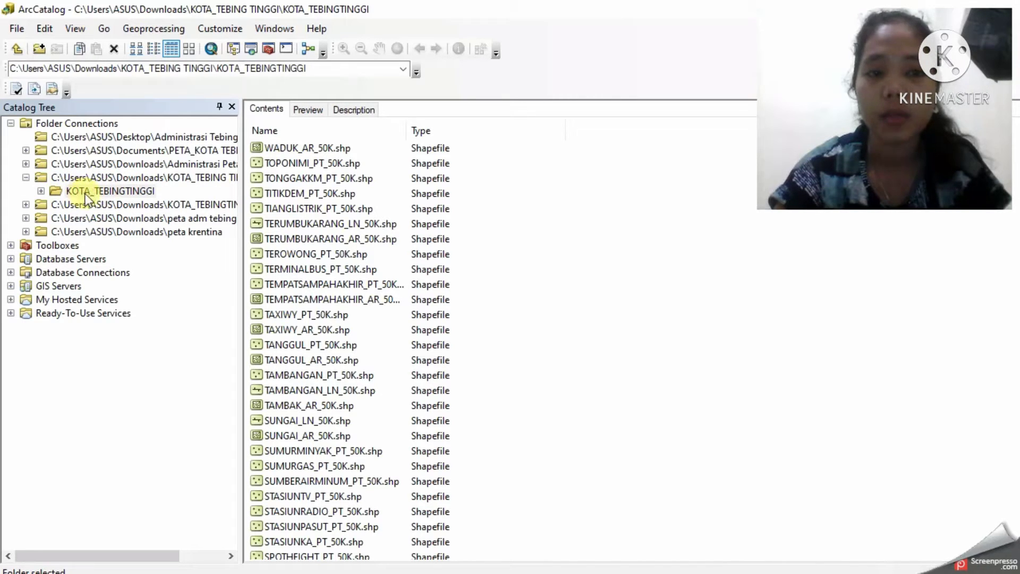
right_click(136, 193)
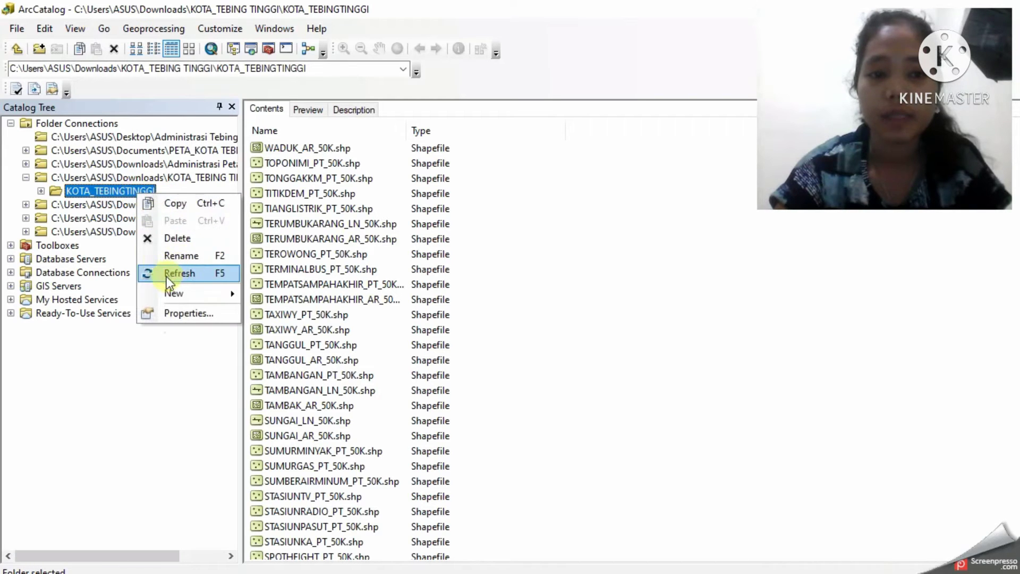
mouse_move(179, 295)
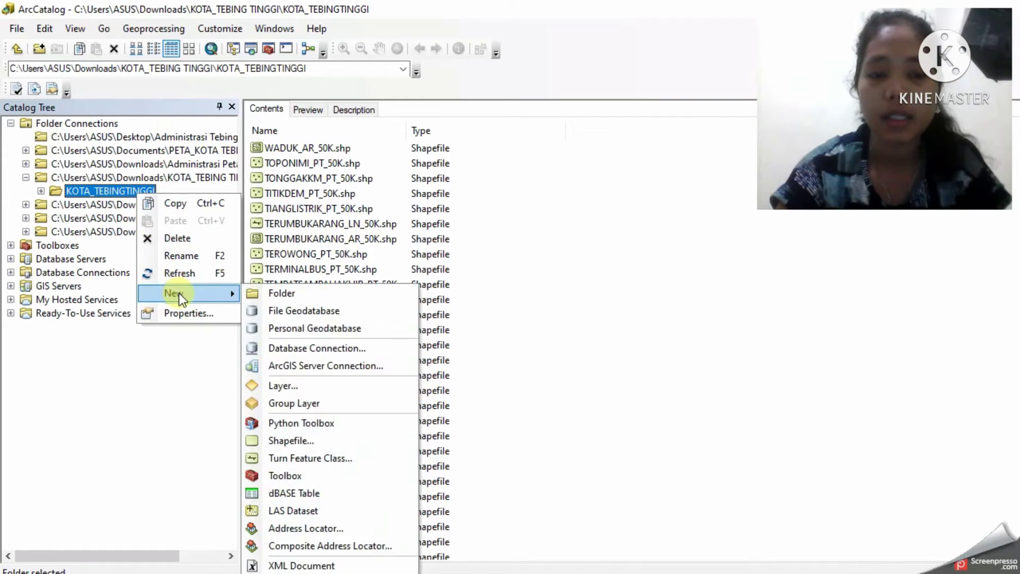
left_click(282, 329)
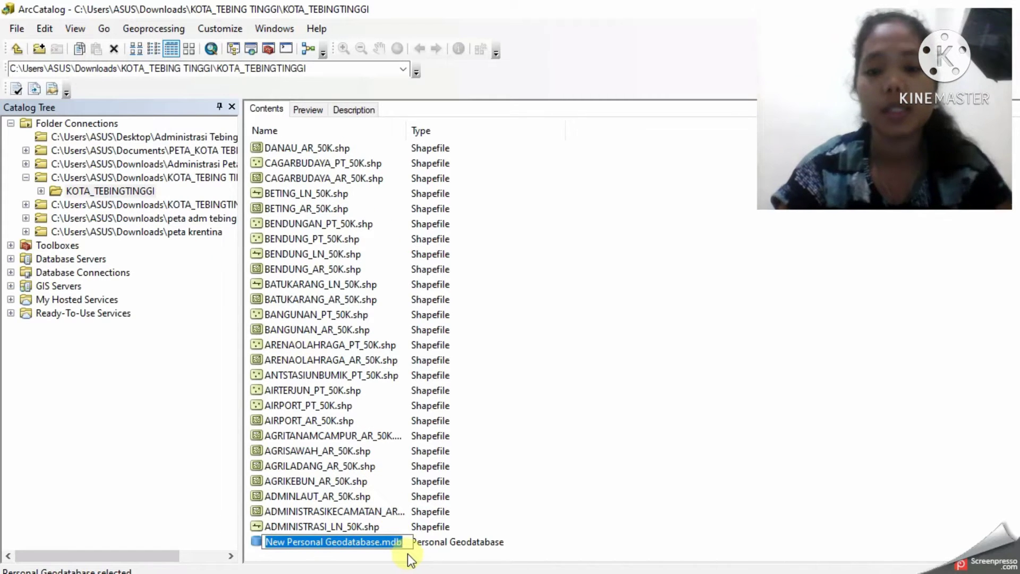
Step: Name the new personal geodatabase ADMINISTRASI TEBING TINGGI
key("BackSpace")
type("A")
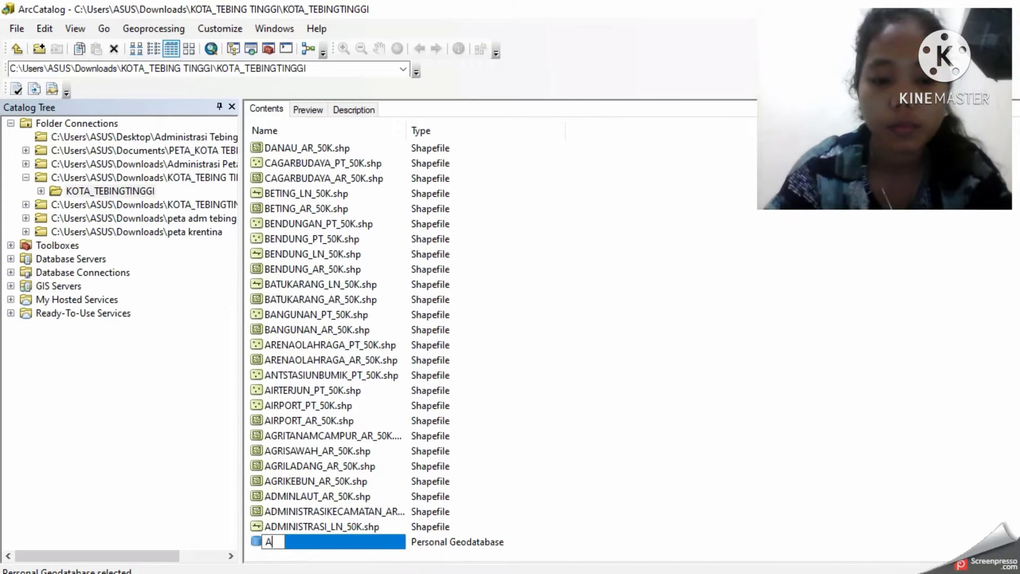
type("DMINI")
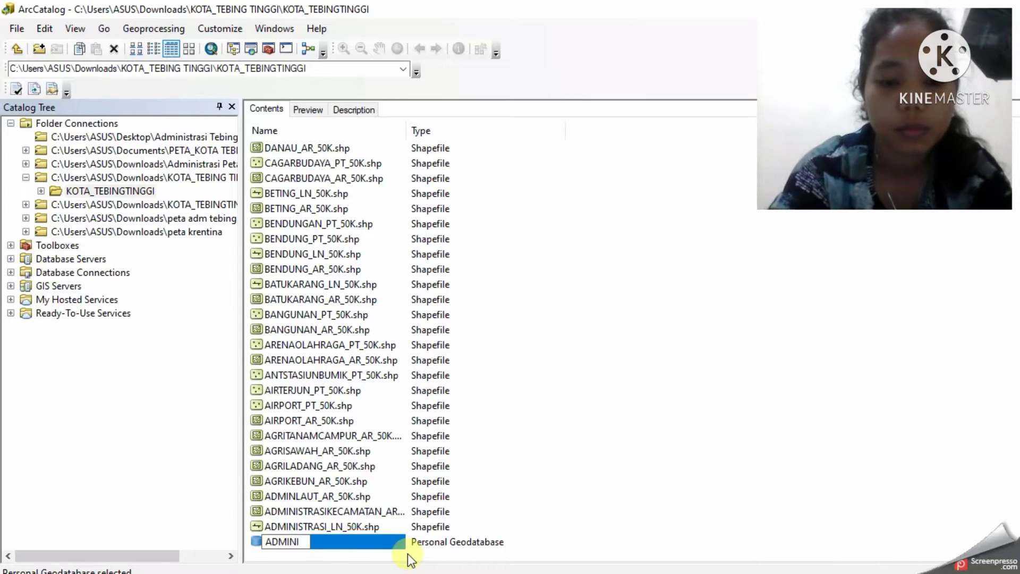
type("STRAS")
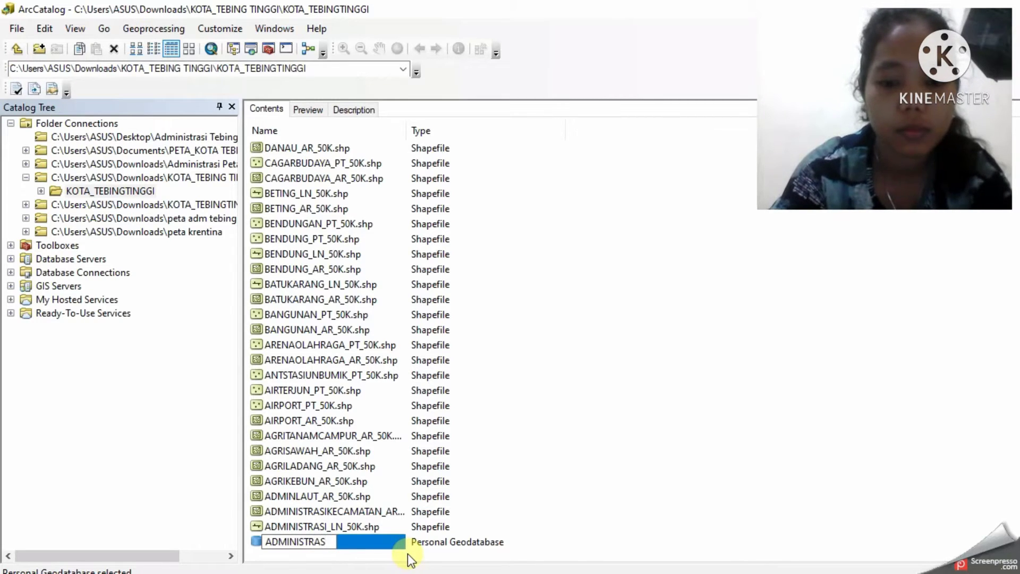
type("I ")
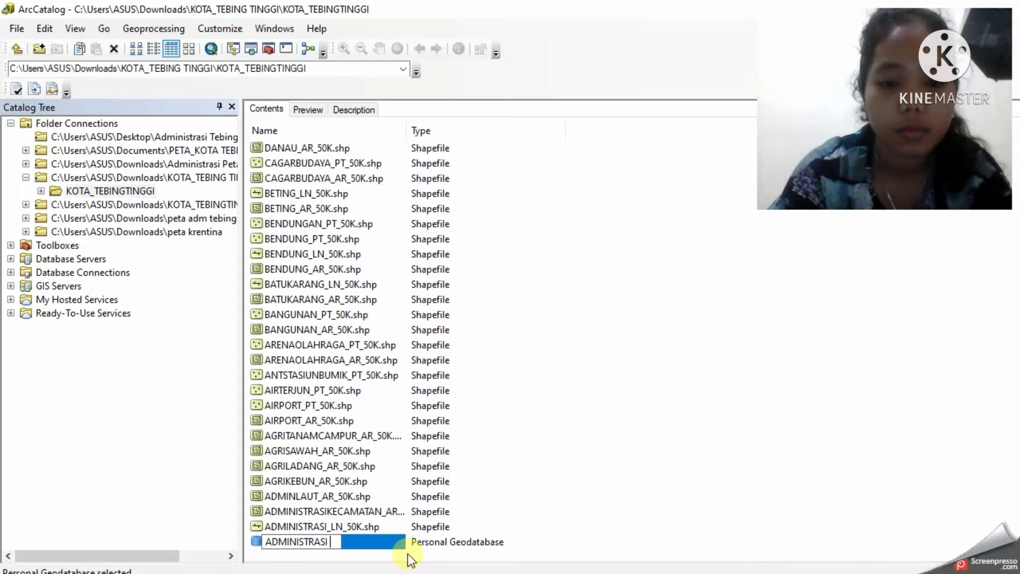
type("TEBI")
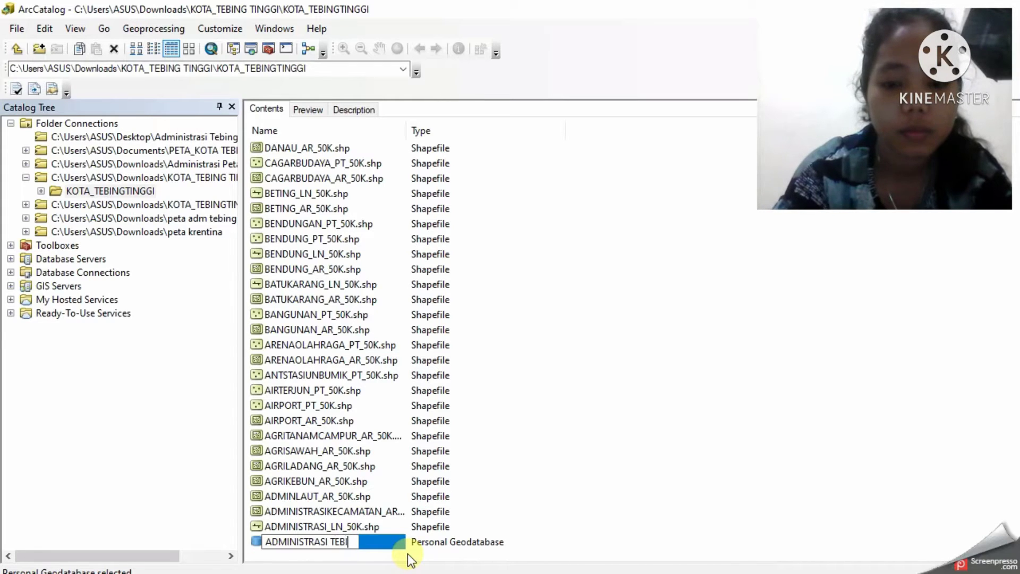
type("NG ")
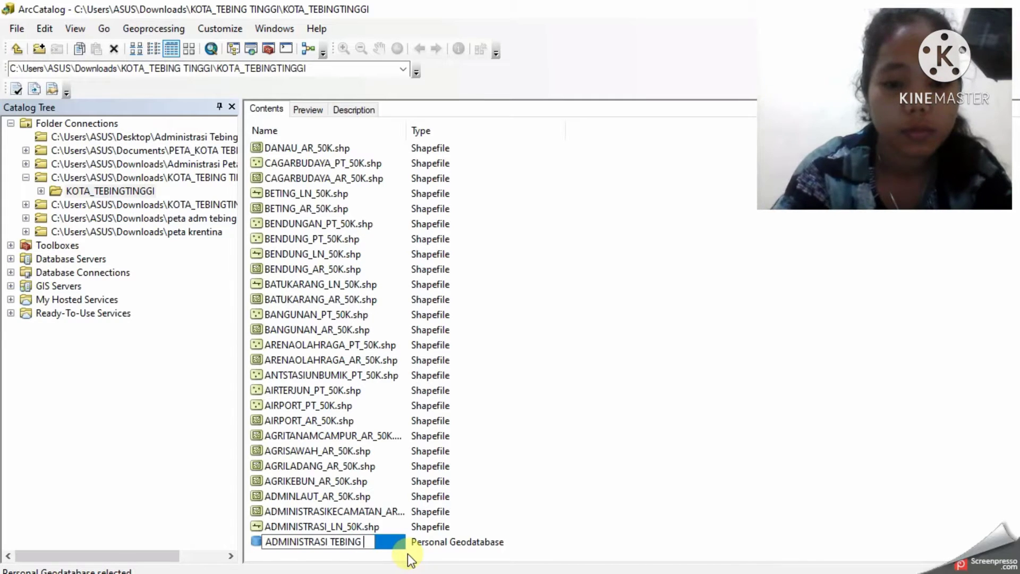
type("TINGGI")
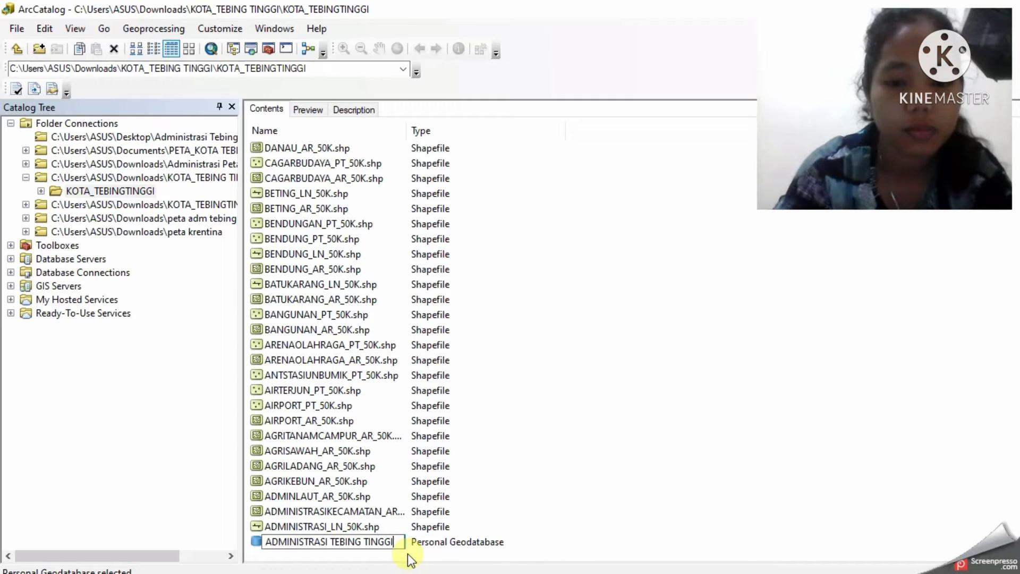
key("Return")
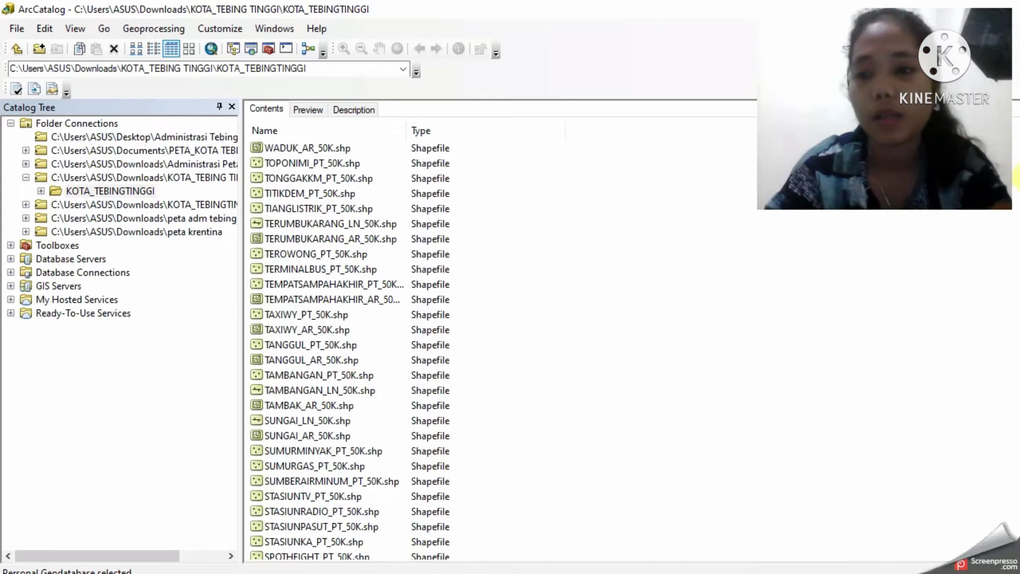
Step: Start a new feature dataset named IG DASAR in the ADMINISTRASI TEBING TINGGI geodatabase
scroll(403, 345, "down", 20)
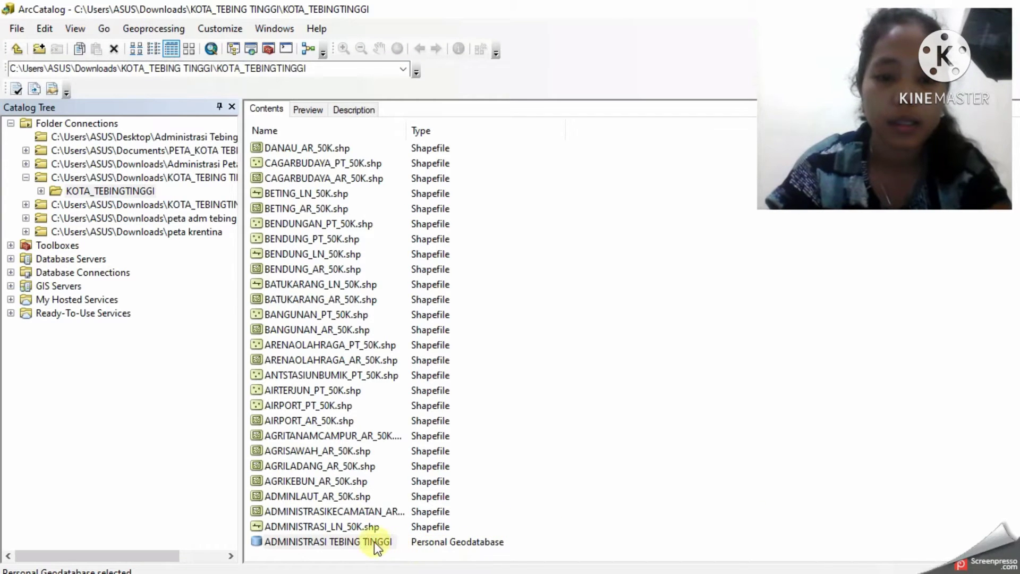
right_click(363, 540)
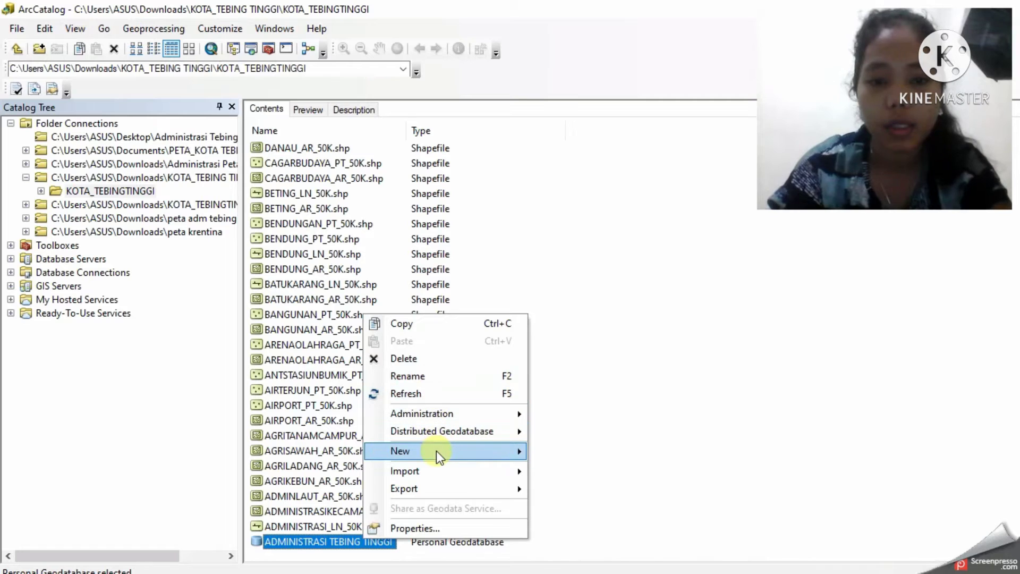
mouse_move(436, 451)
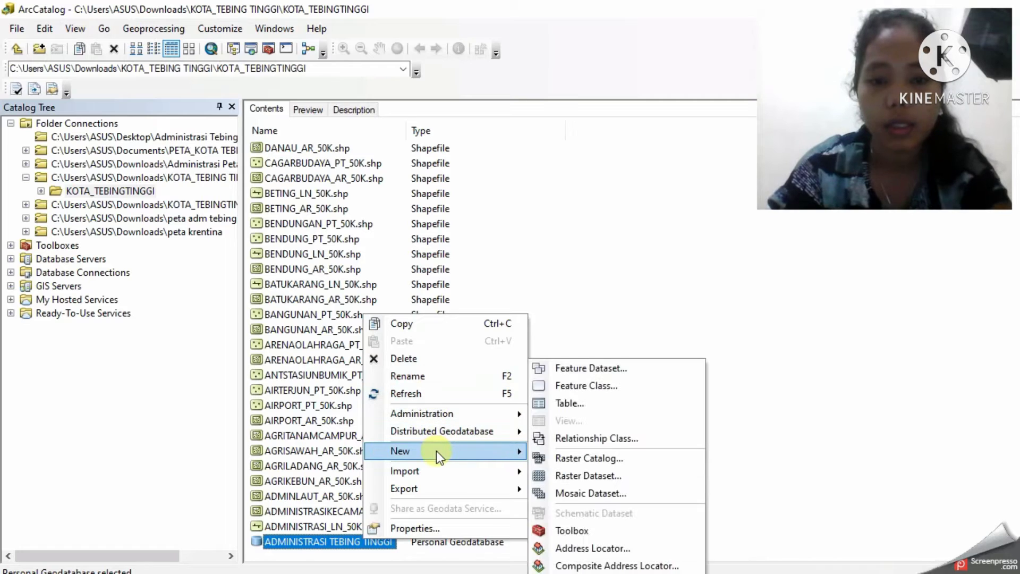
left_click(570, 372)
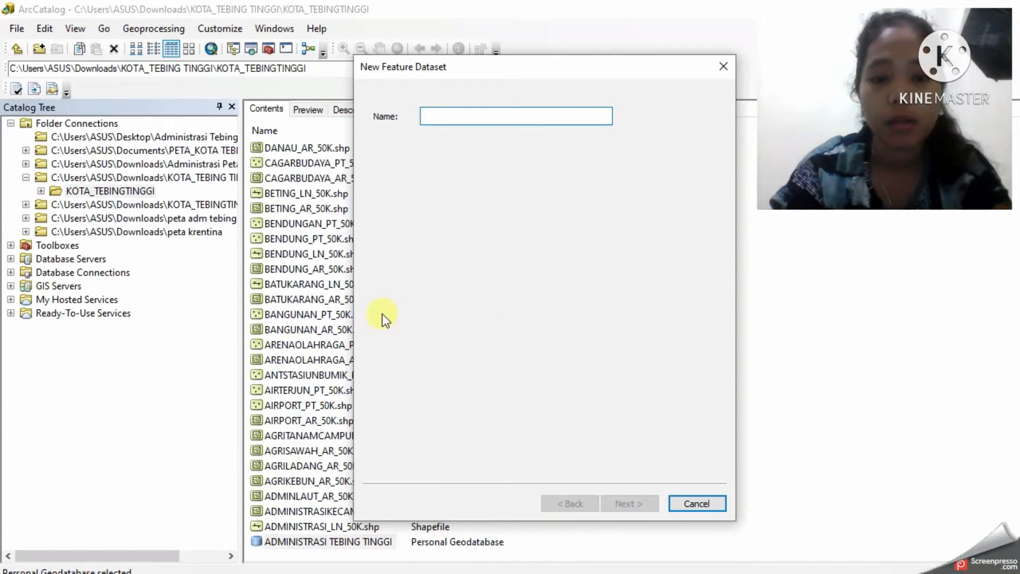
type("IG")
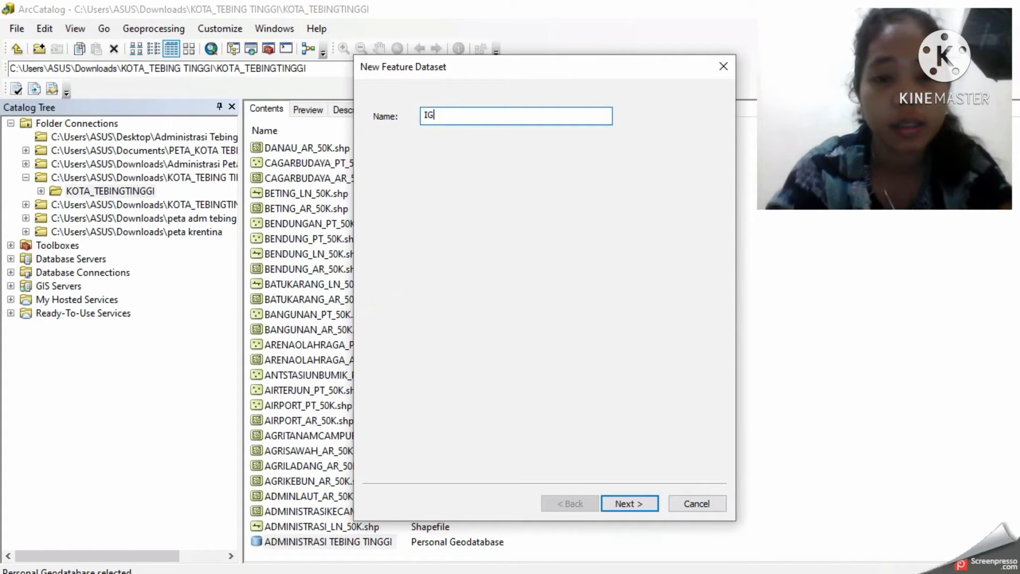
type(" DASAR")
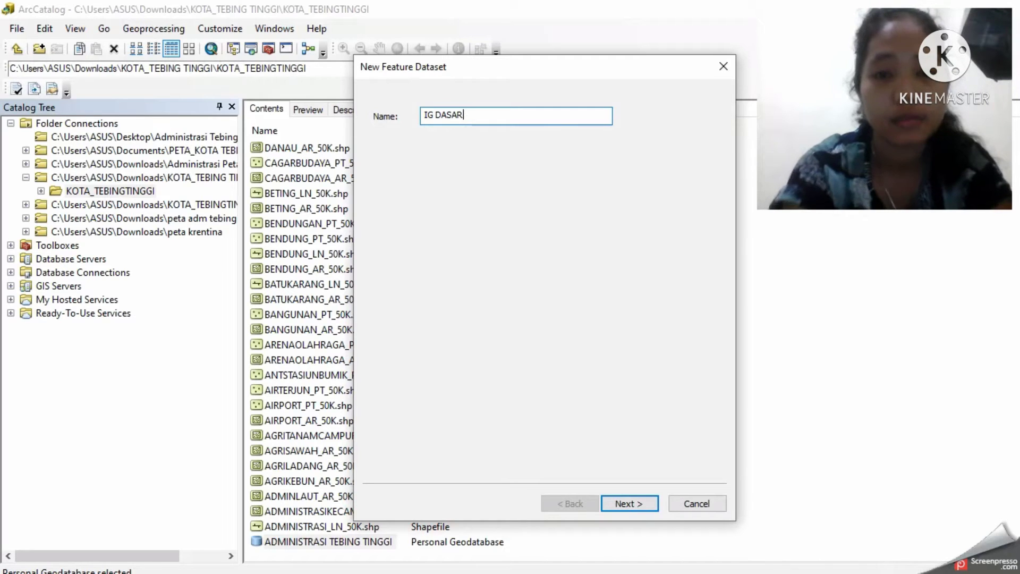
left_click(647, 504)
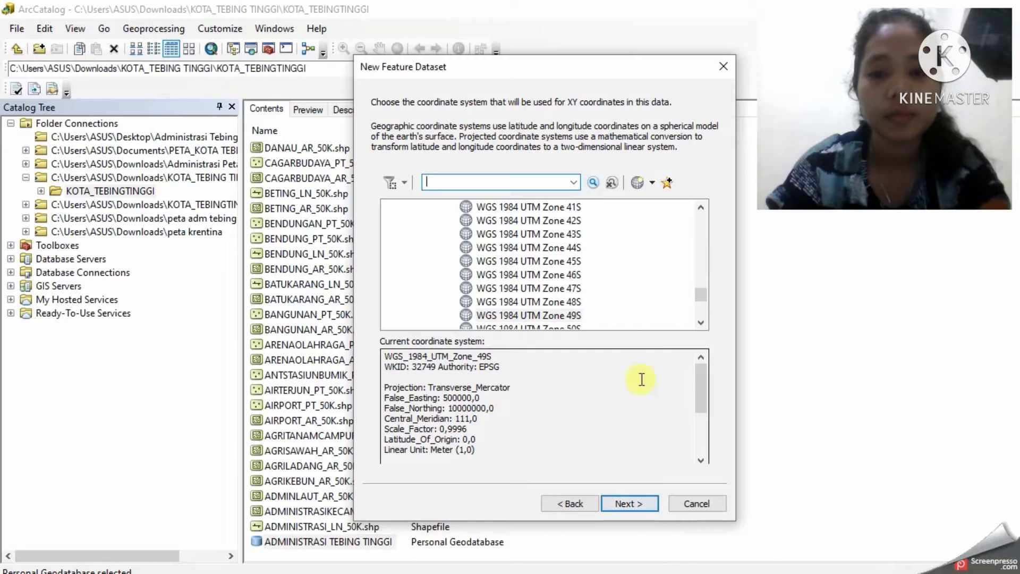
Step: Choose WGS 1984 UTM Zone 49S as the dataset's XY coordinate system
left_click_drag(704, 298, 706, 311)
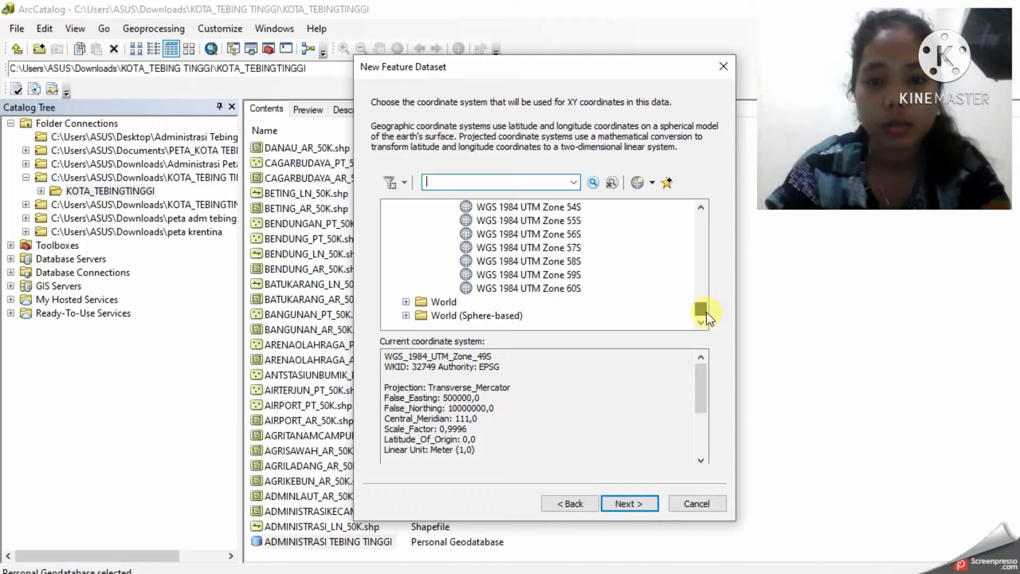
left_click_drag(707, 312, 713, 297)
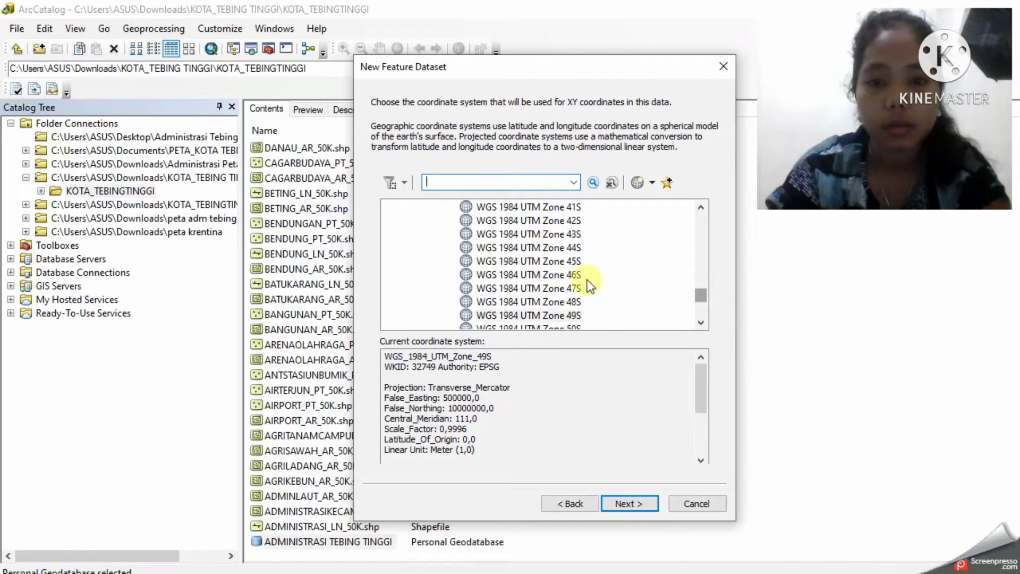
left_click(563, 317)
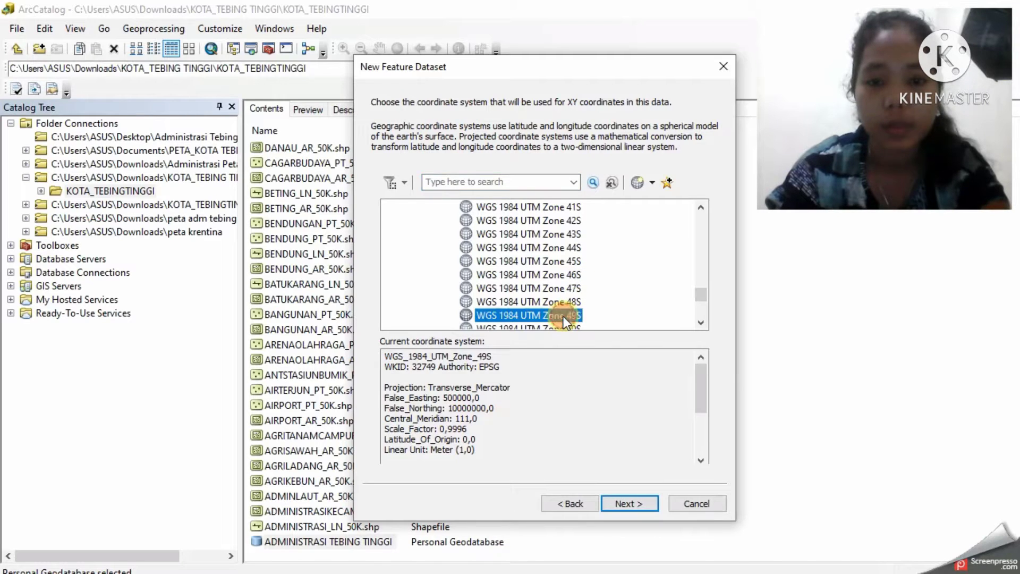
left_click(642, 503)
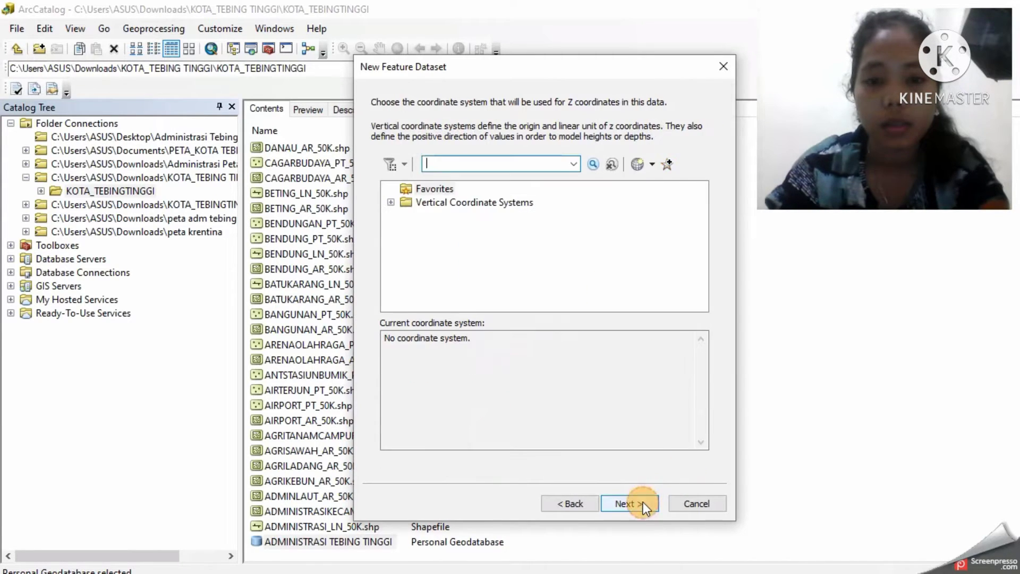
Step: Choose the World vertical coordinate system WGS 1984 for Z coordinates and finish the dataset with the default tolerances
left_click(390, 203)
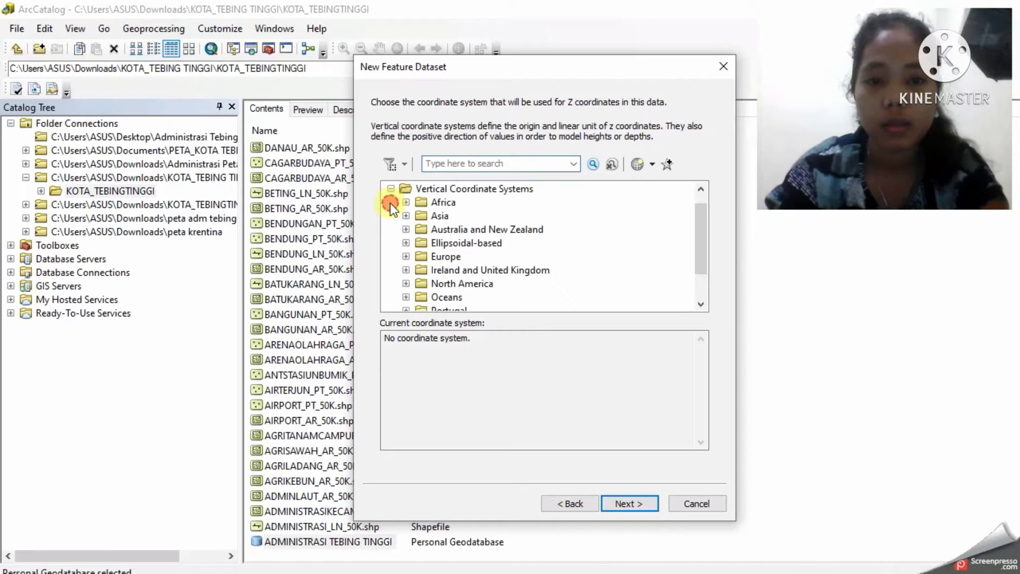
scroll(572, 272, "down", 2)
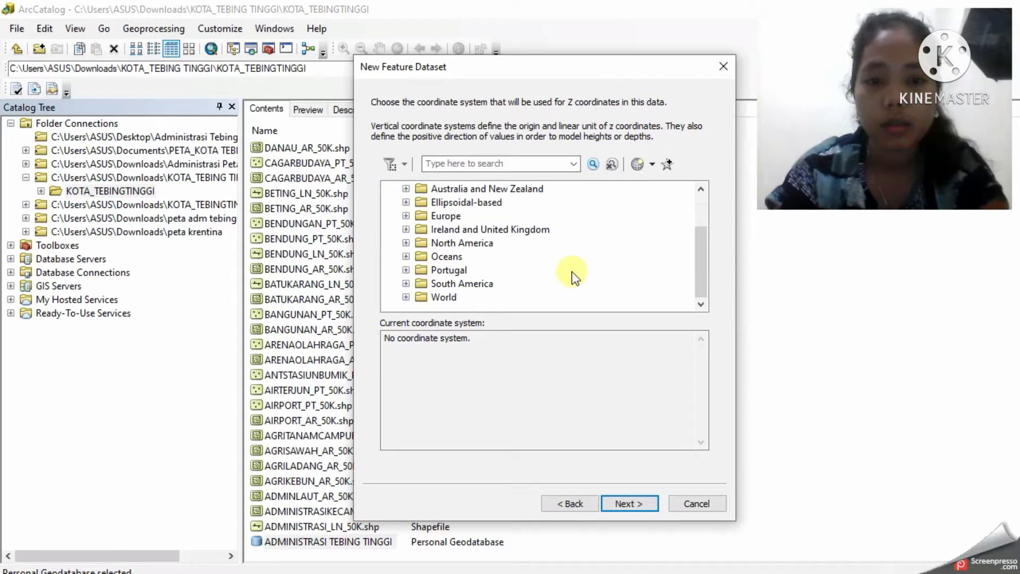
left_click(406, 296)
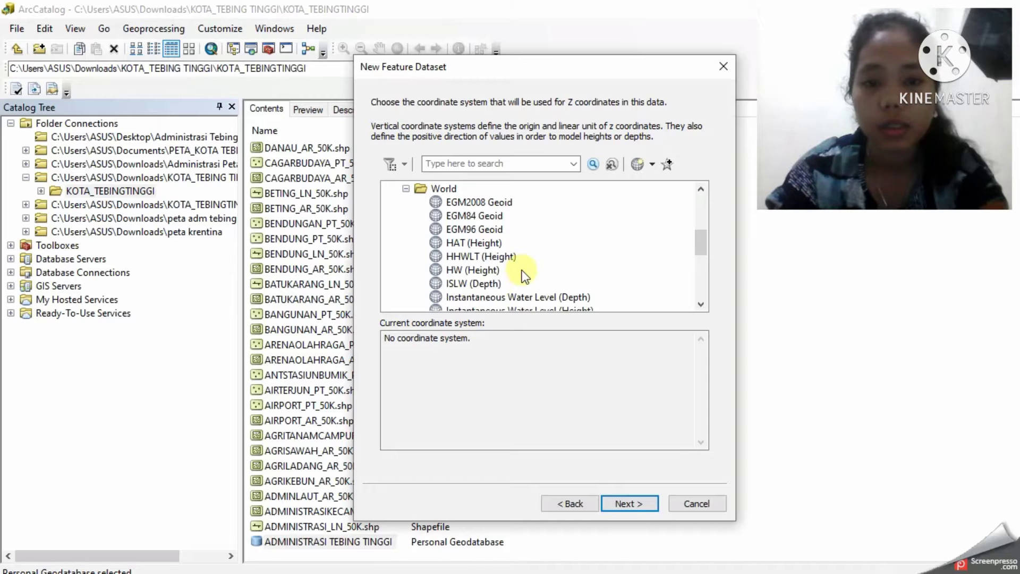
scroll(521, 270, "down", 5)
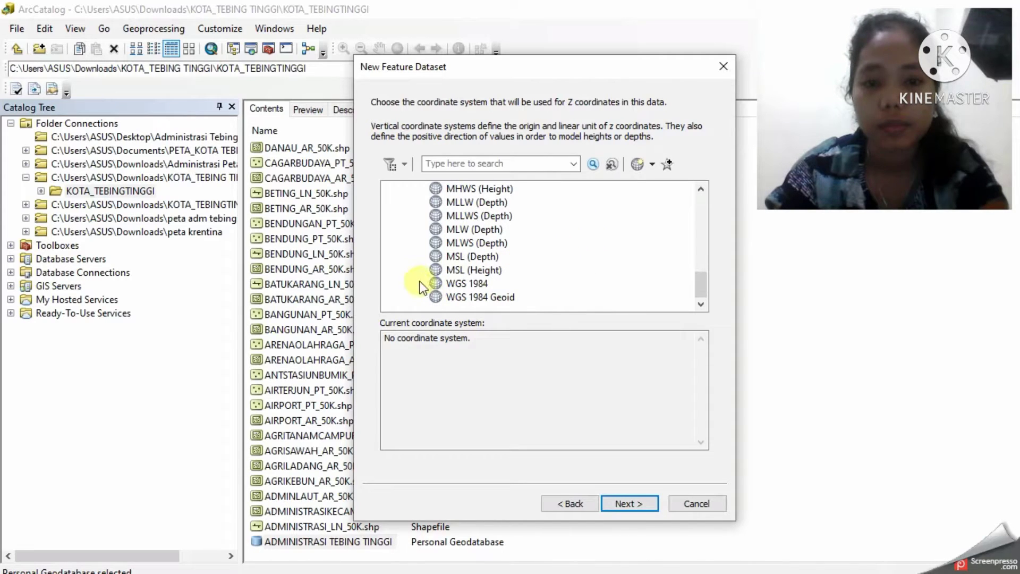
left_click(458, 283)
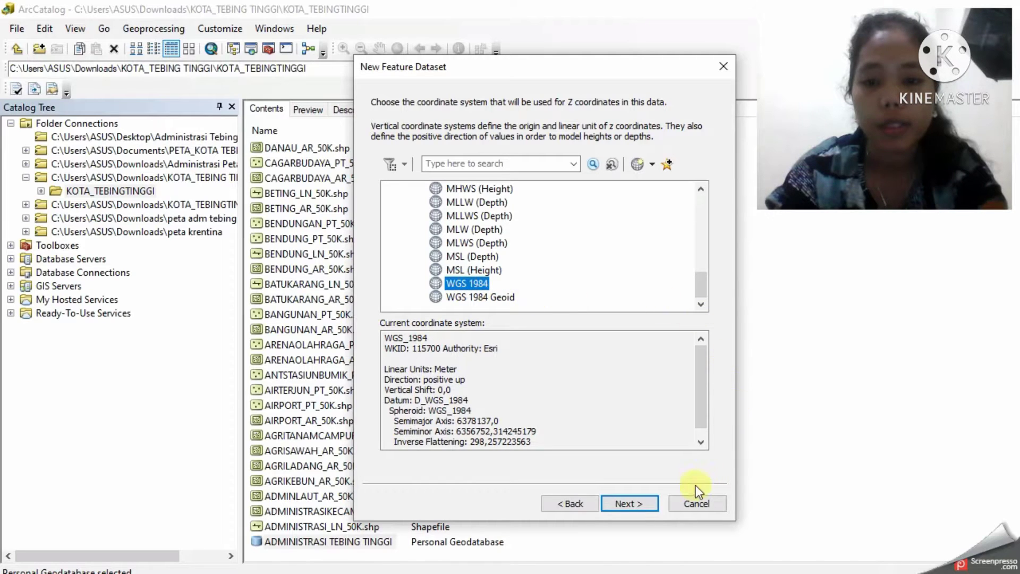
left_click(632, 504)
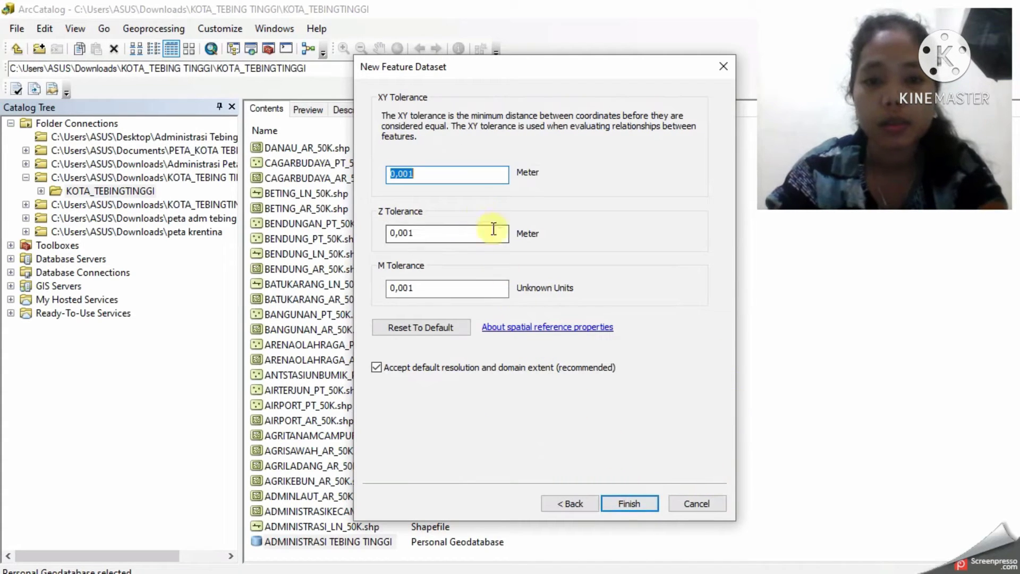
left_click(633, 505)
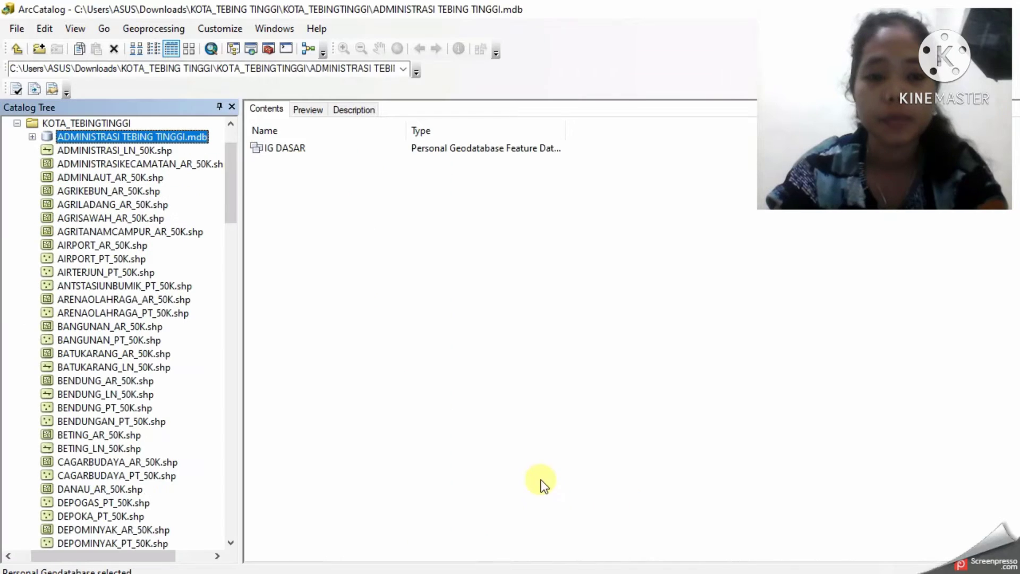
Step: Start a new feature dataset named IG TEMATIK in the ADMINISTRASI TEBING TINGGI geodatabase, with WGS 1984 UTM Zone 49S for XY coordinates
right_click(163, 136)
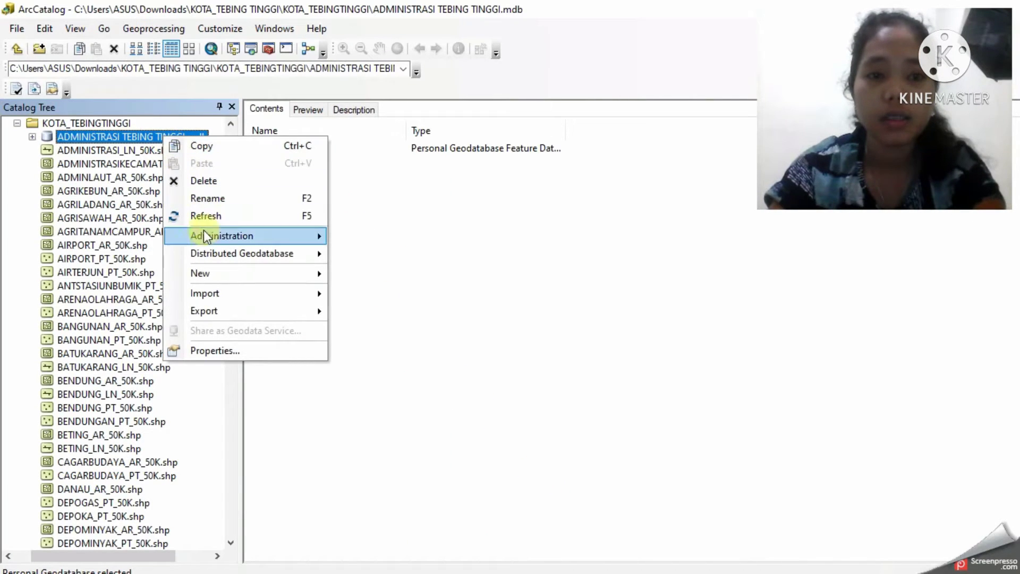
mouse_move(225, 277)
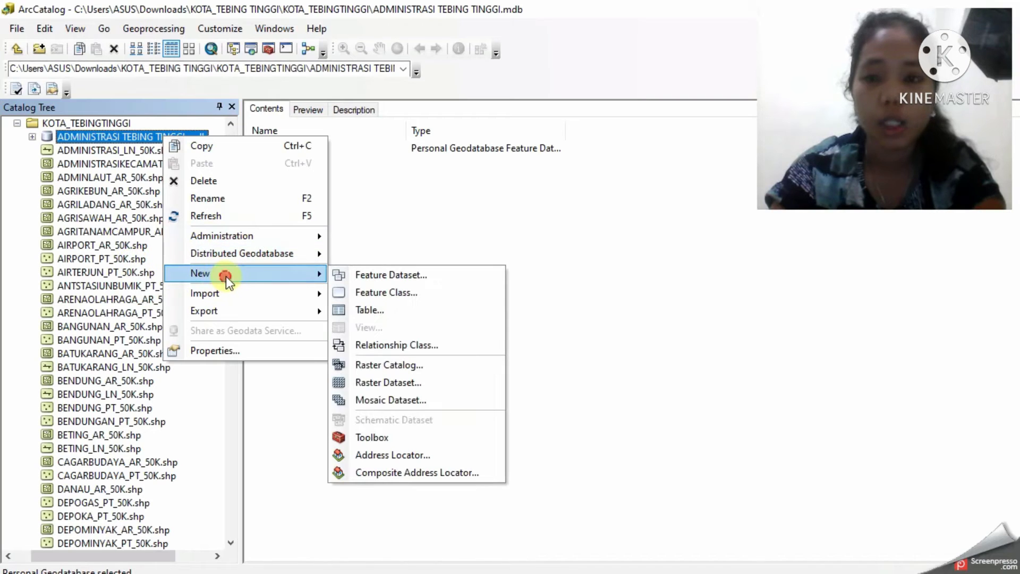
left_click(374, 278)
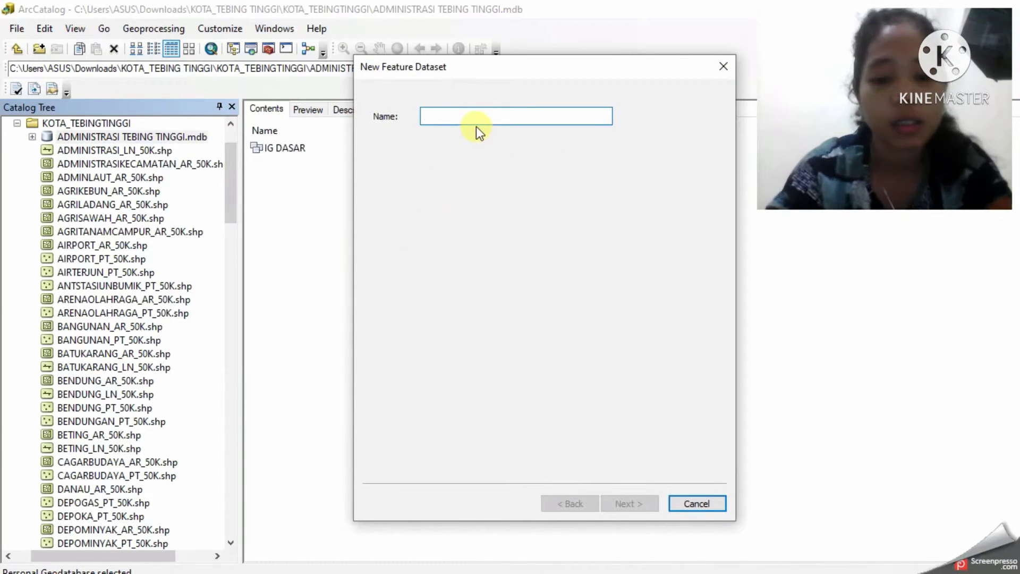
type("IG TE")
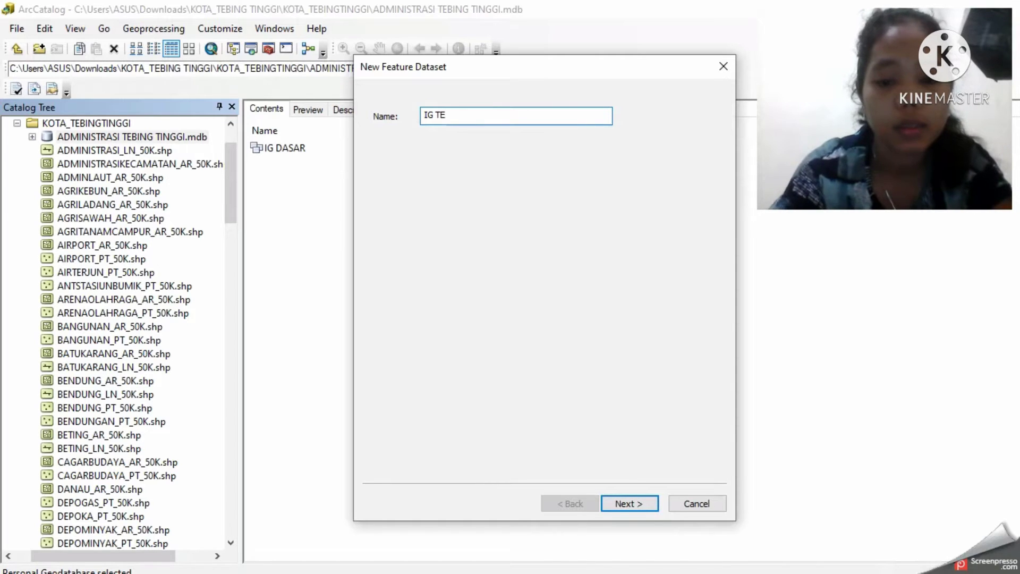
type("MATIK")
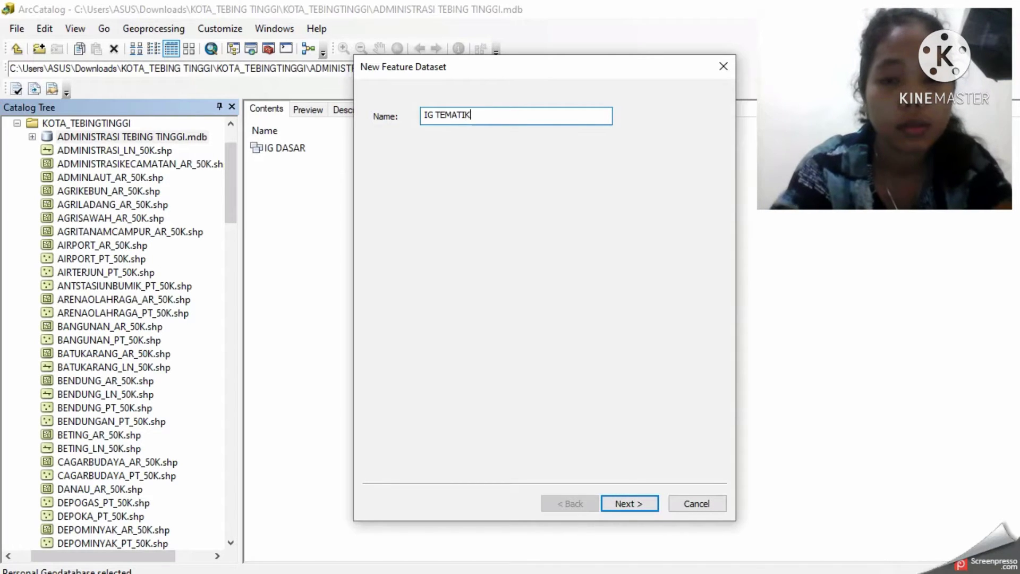
left_click(639, 503)
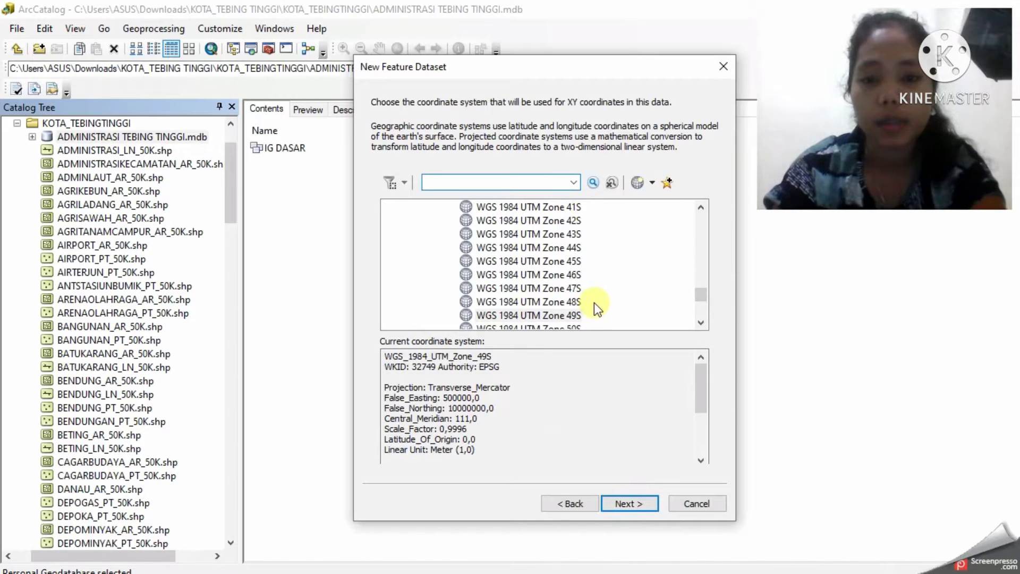
left_click(558, 315)
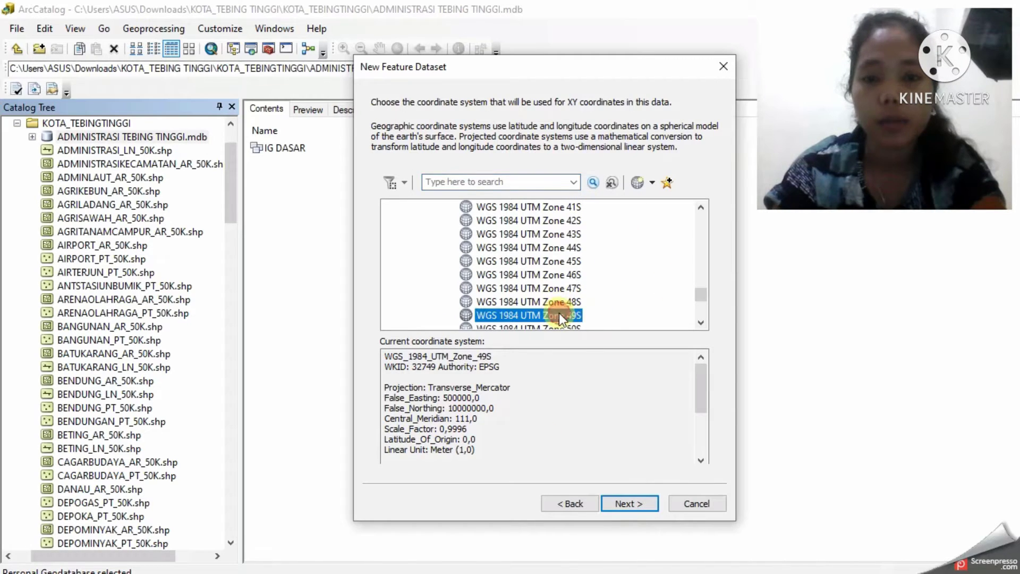
left_click(633, 505)
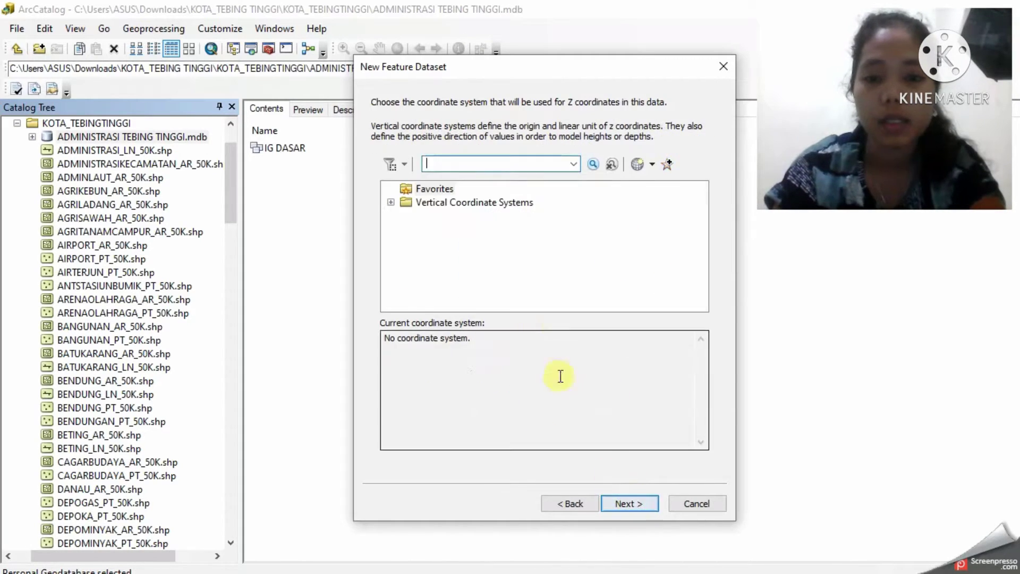
Step: Choose the World vertical coordinate system WGS 1984 for IG TEMATIK and finish the dataset with the default tolerances
left_click(390, 203)
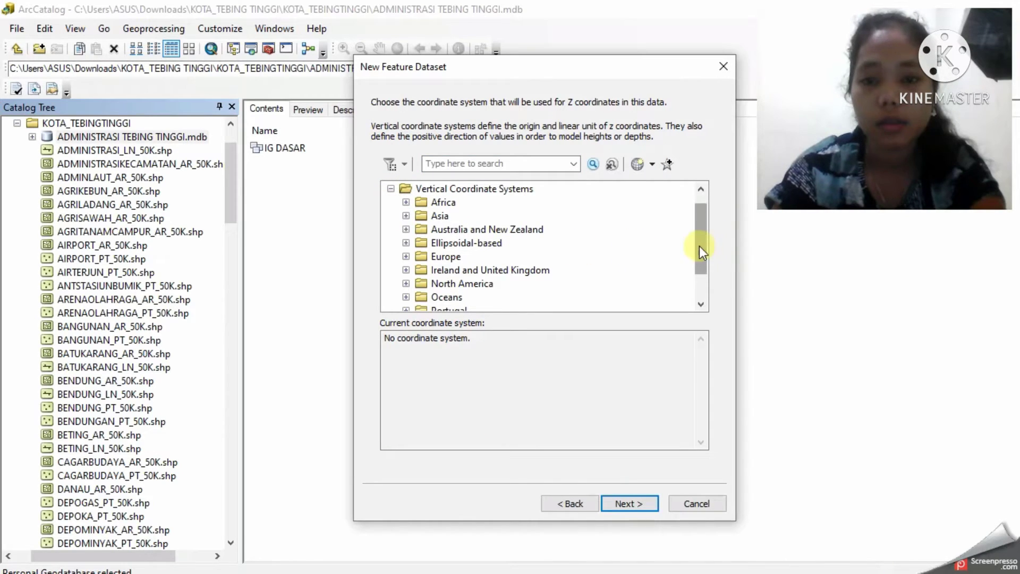
left_click_drag(699, 247, 690, 312)
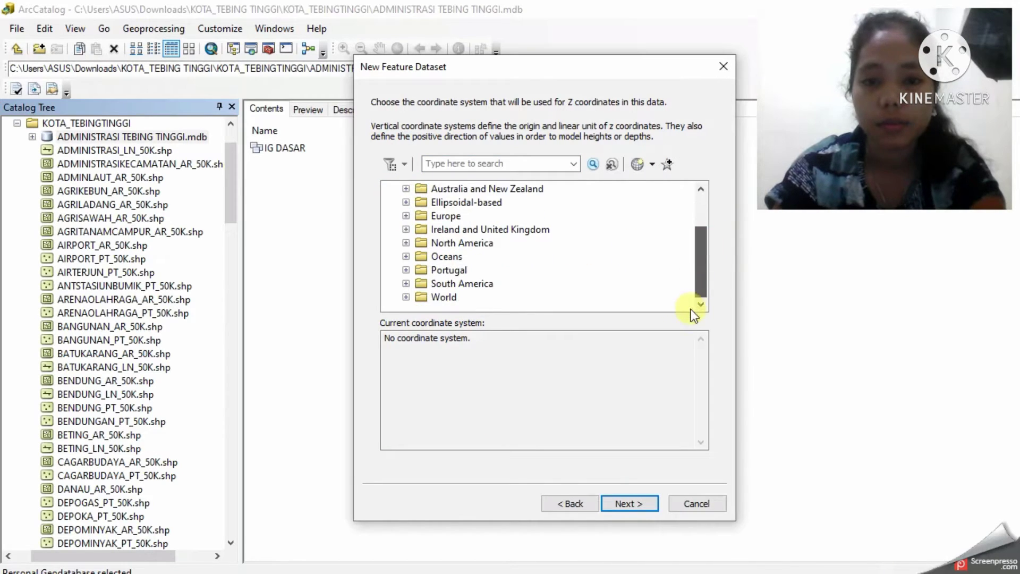
left_click(405, 297)
scroll(637, 240, "up", 10)
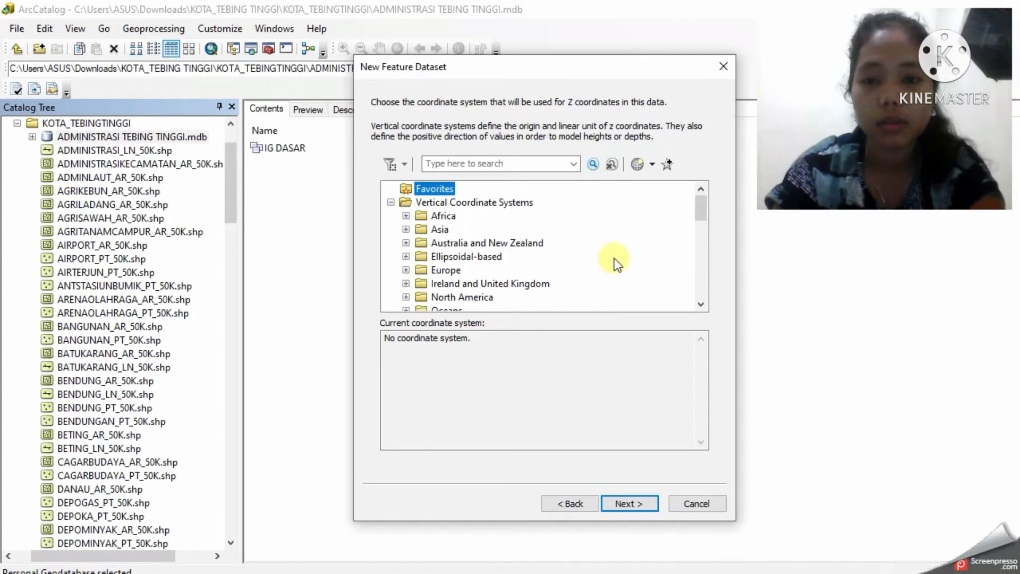
scroll(562, 257, "down", 1)
scroll(582, 263, "up", 1)
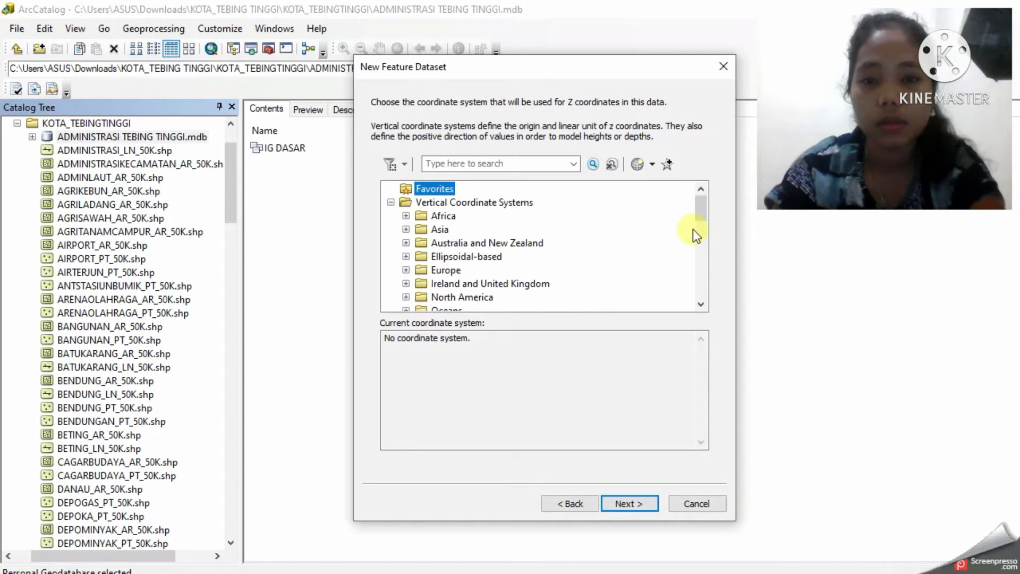
left_click_drag(699, 215, 725, 300)
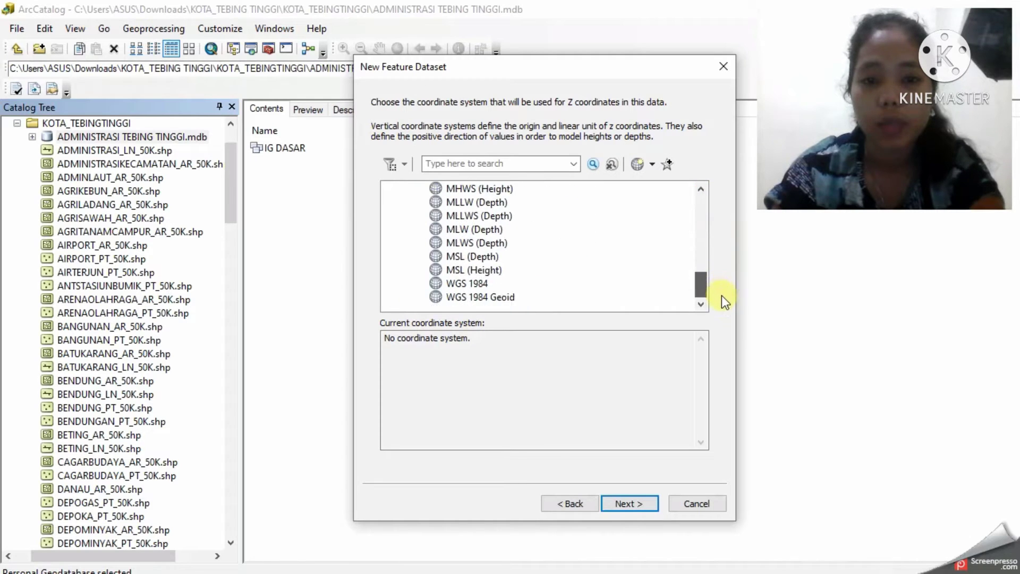
left_click(474, 284)
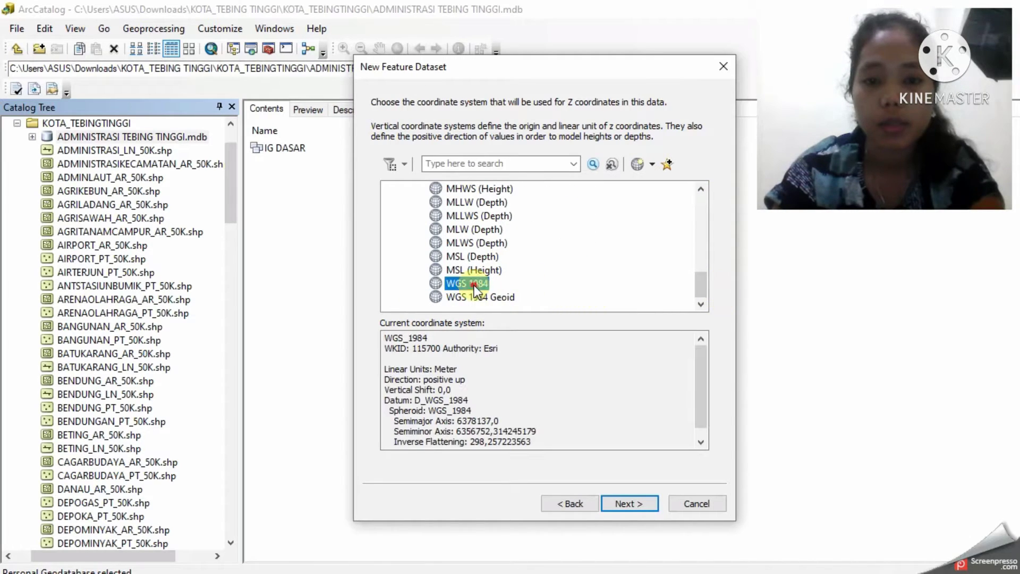
left_click(632, 501)
left_click(629, 503)
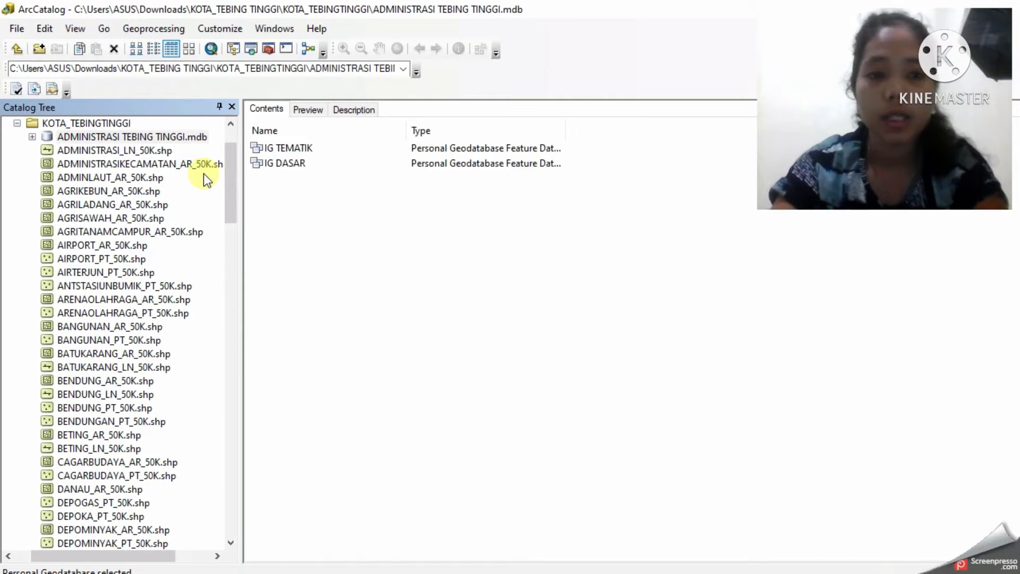
left_click(301, 163)
right_click(301, 162)
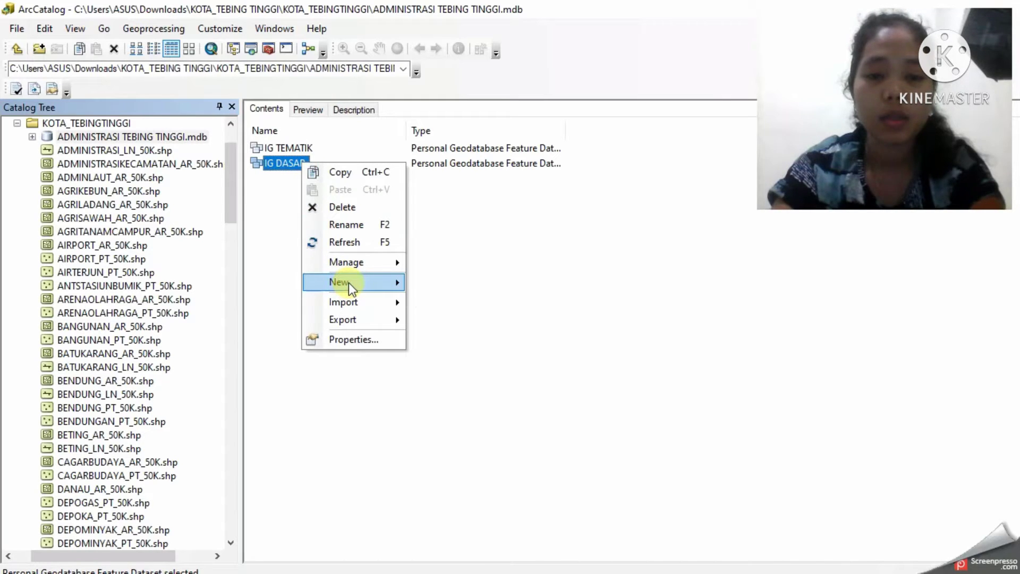
mouse_move(348, 282)
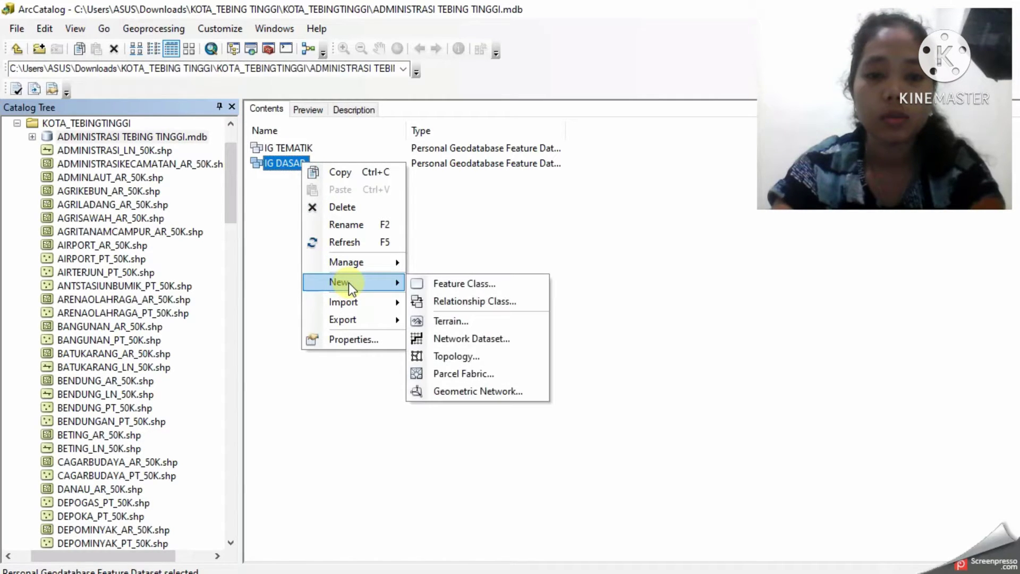
left_click(467, 283)
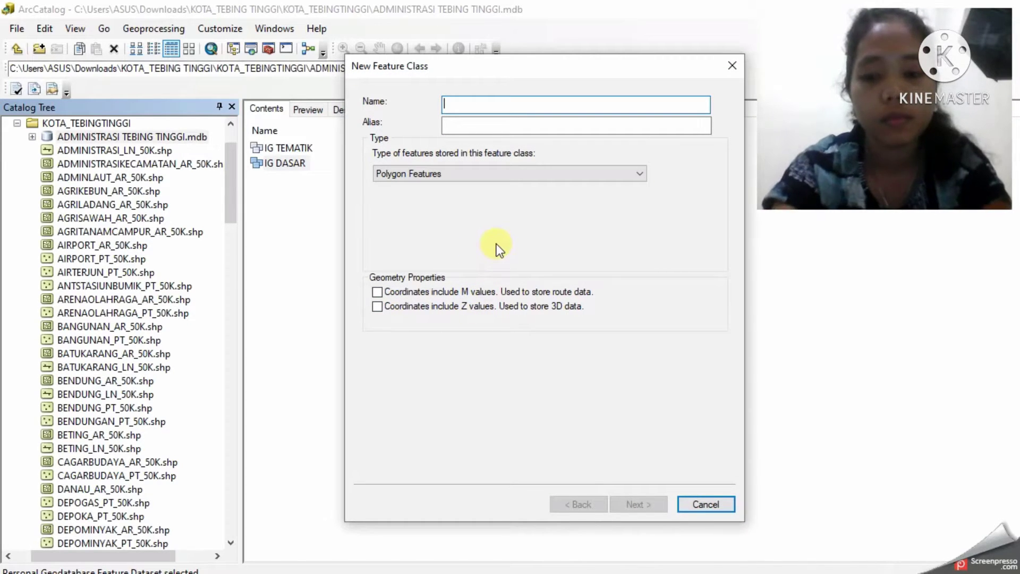
key("Escape")
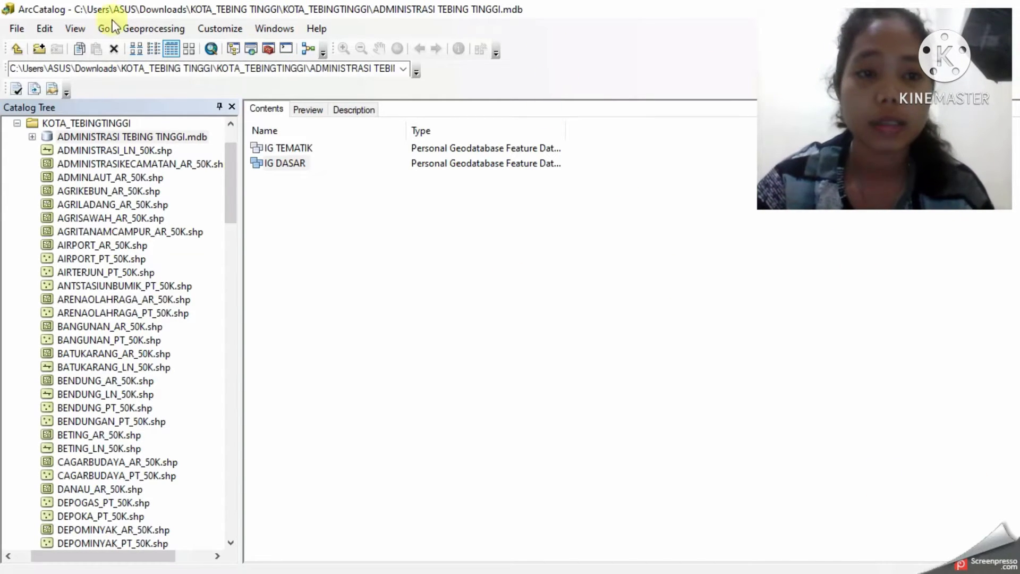
Step: Check the workspace and output coordinate system in the geoprocessing environment settings
left_click(154, 30)
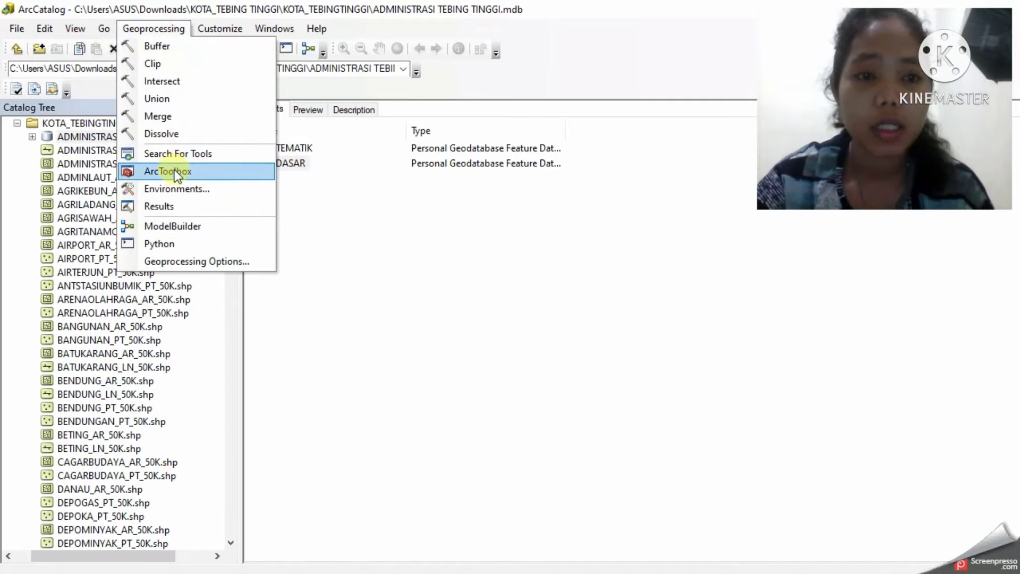
left_click(186, 184)
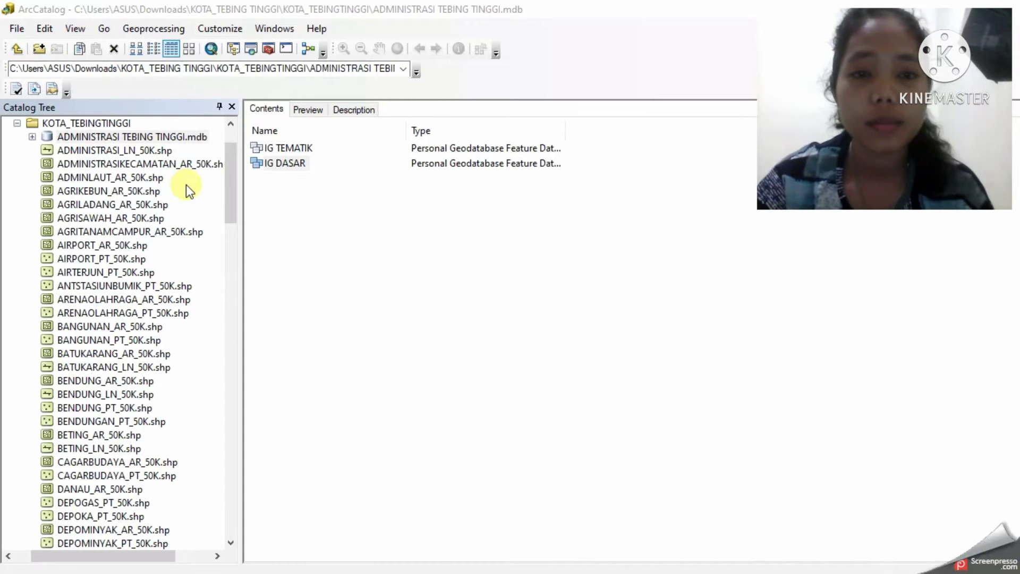
left_click(354, 165)
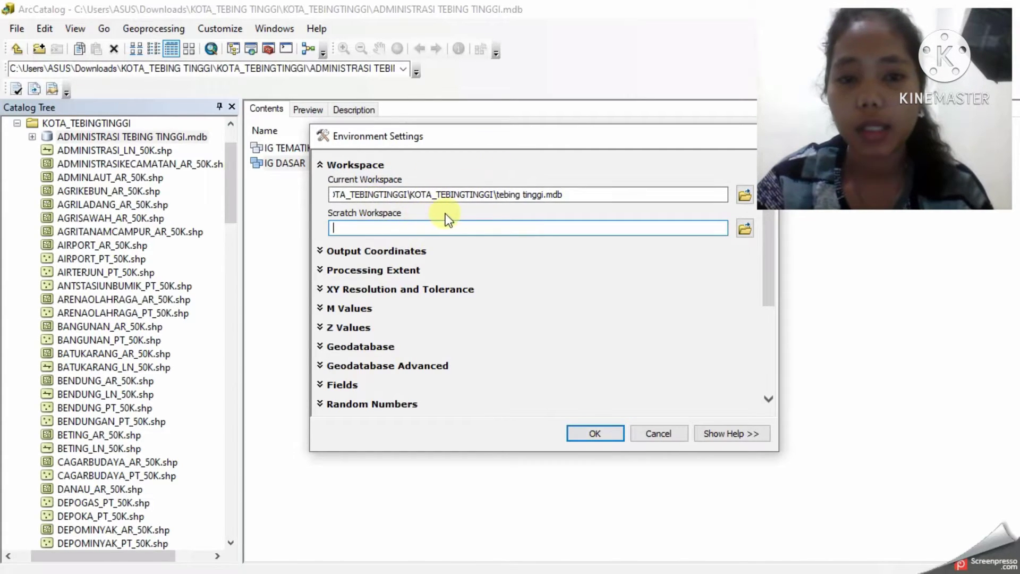
left_click(340, 253)
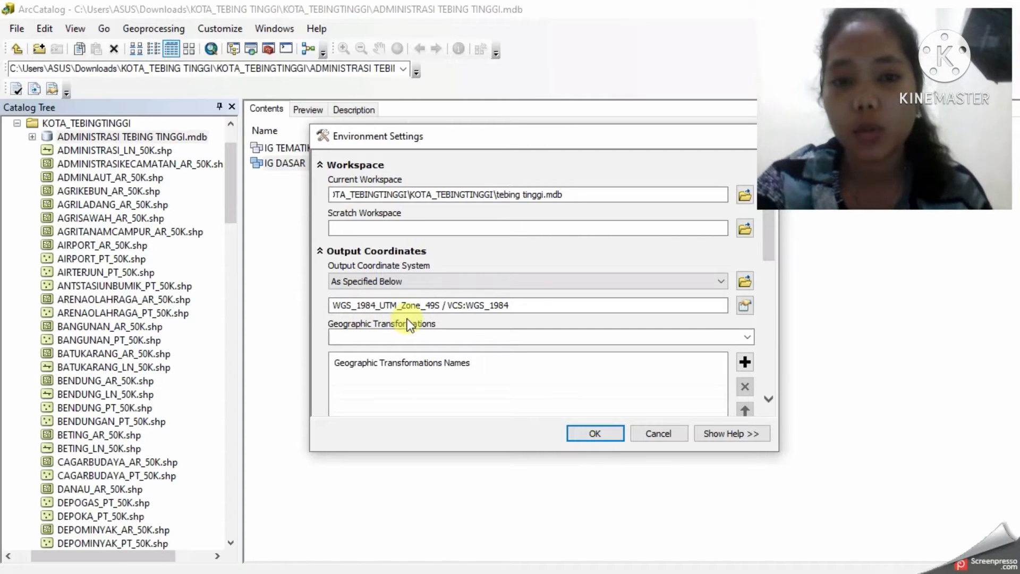
left_click(593, 433)
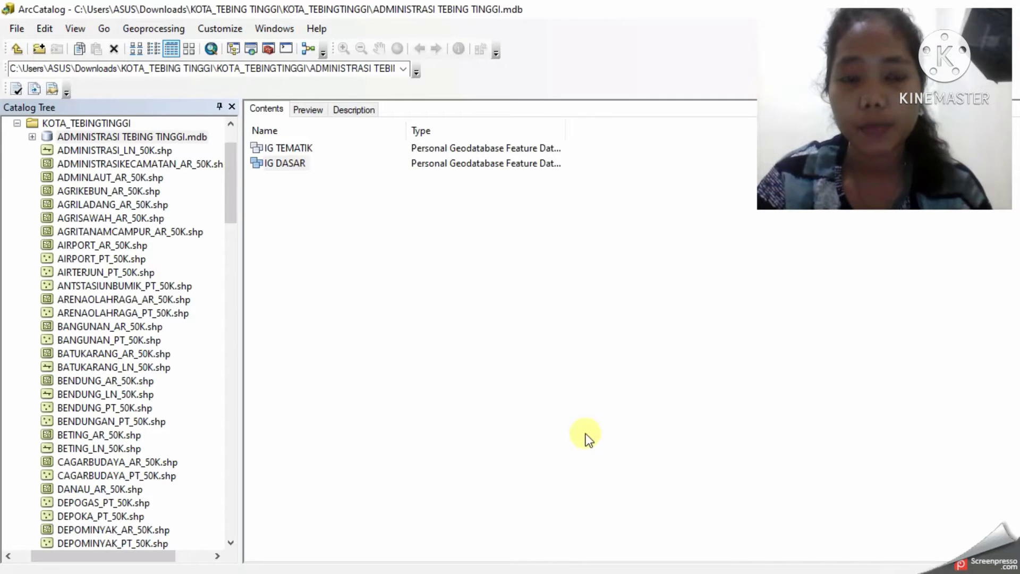
Step: Start a new polygon feature class named peta_dasar_adm in the IG DASAR feature dataset
right_click(284, 161)
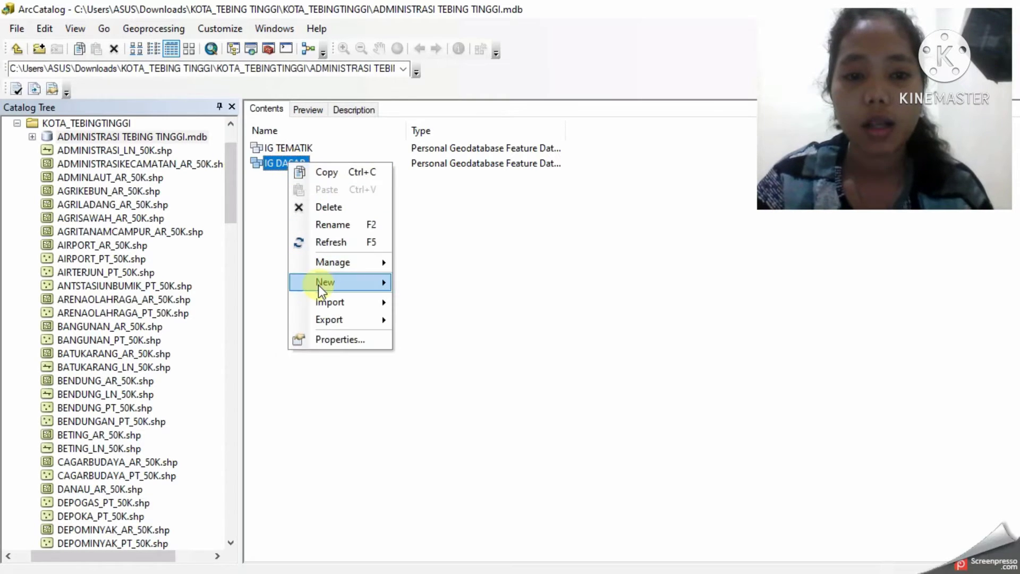
mouse_move(318, 284)
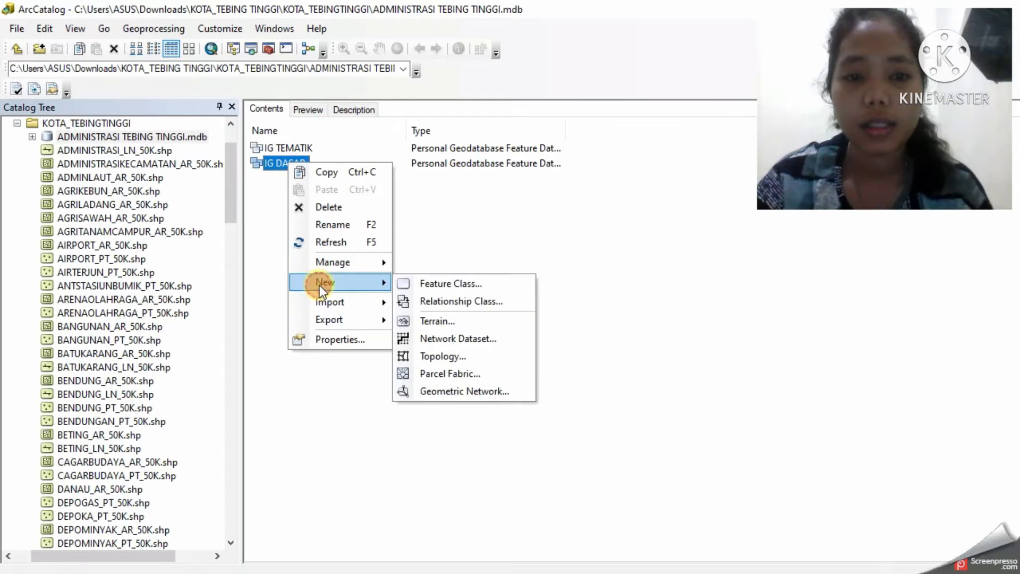
left_click(445, 284)
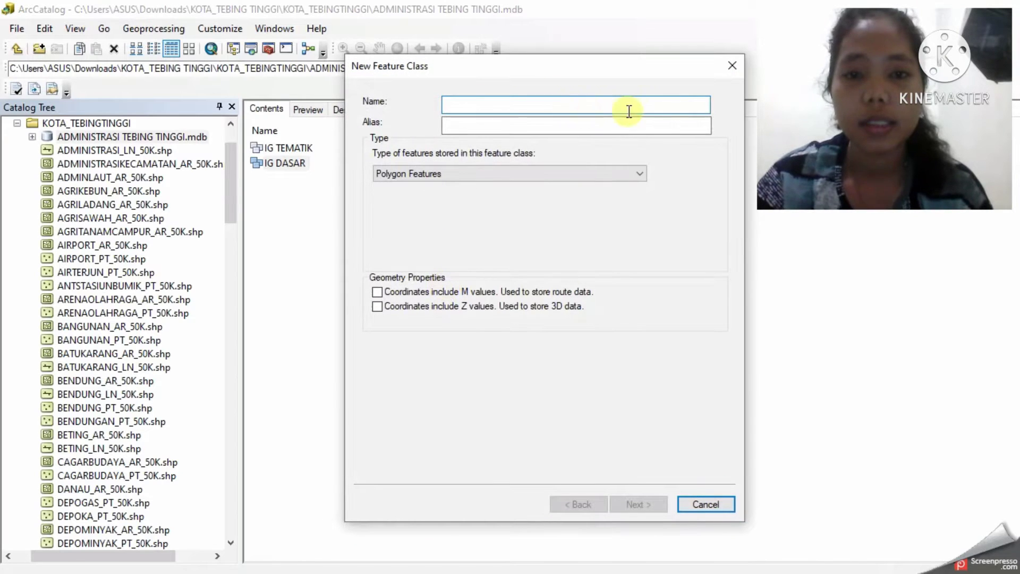
left_click(618, 105)
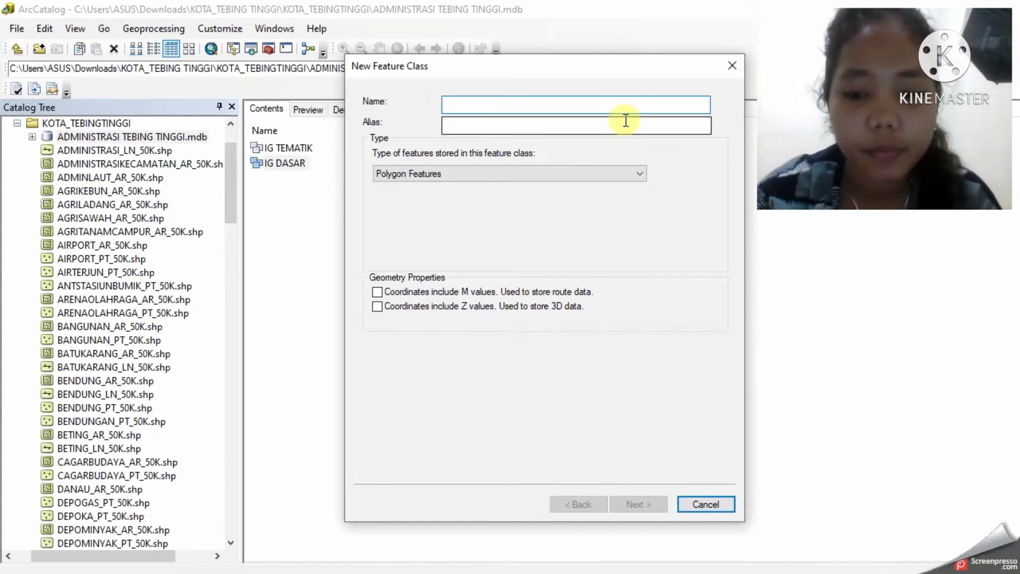
type("peta")
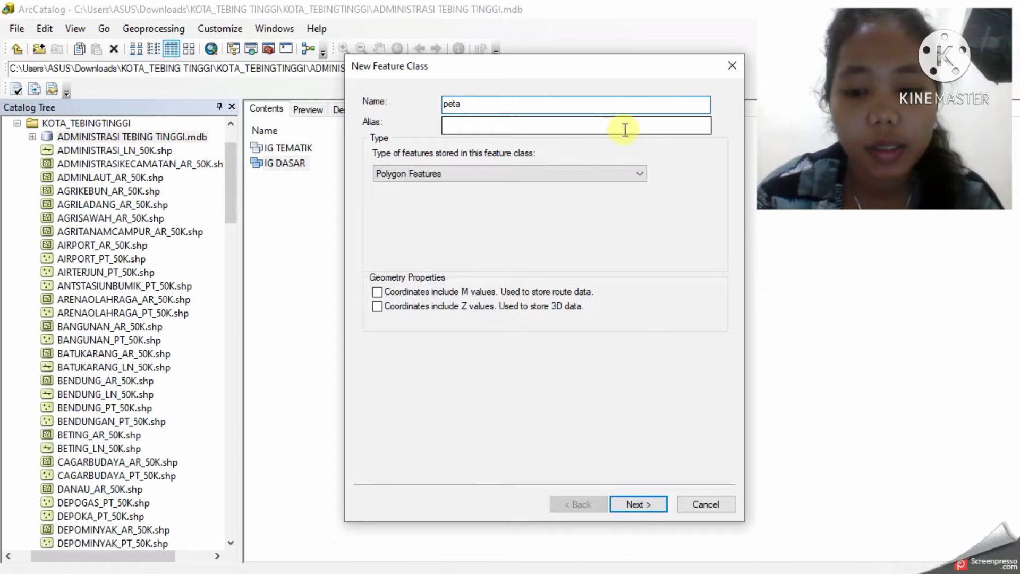
type("_da")
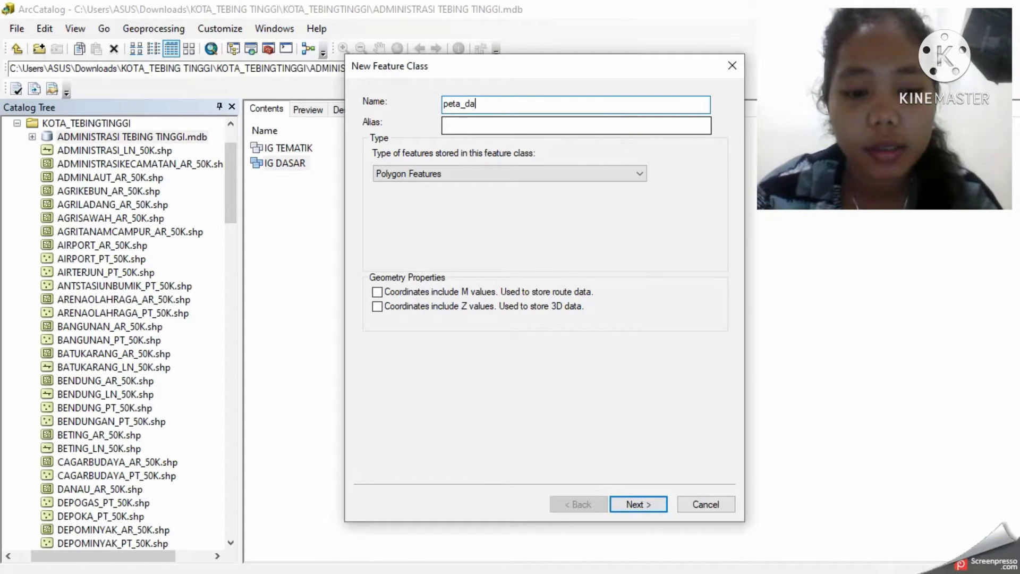
type("sar_")
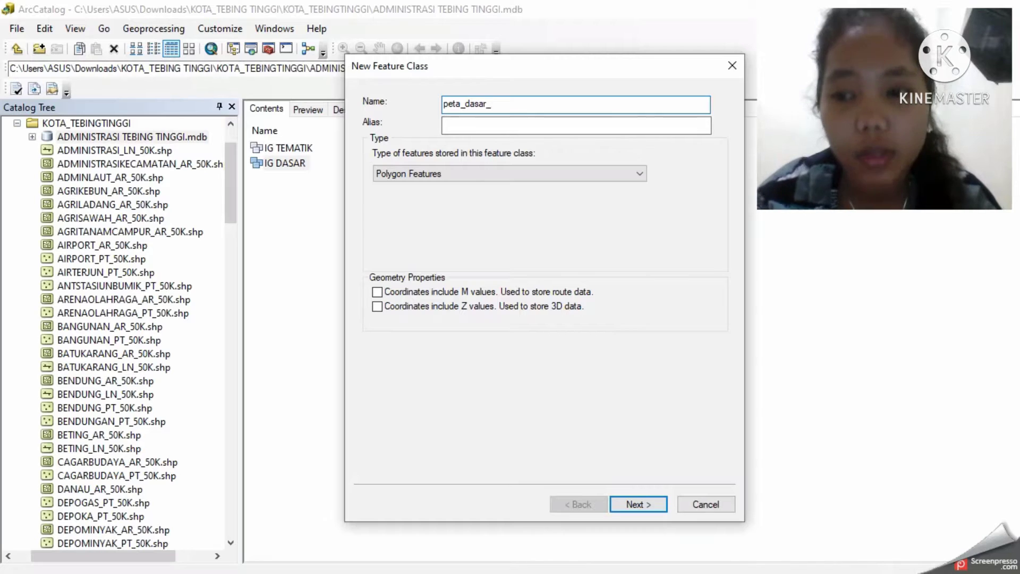
type("adm")
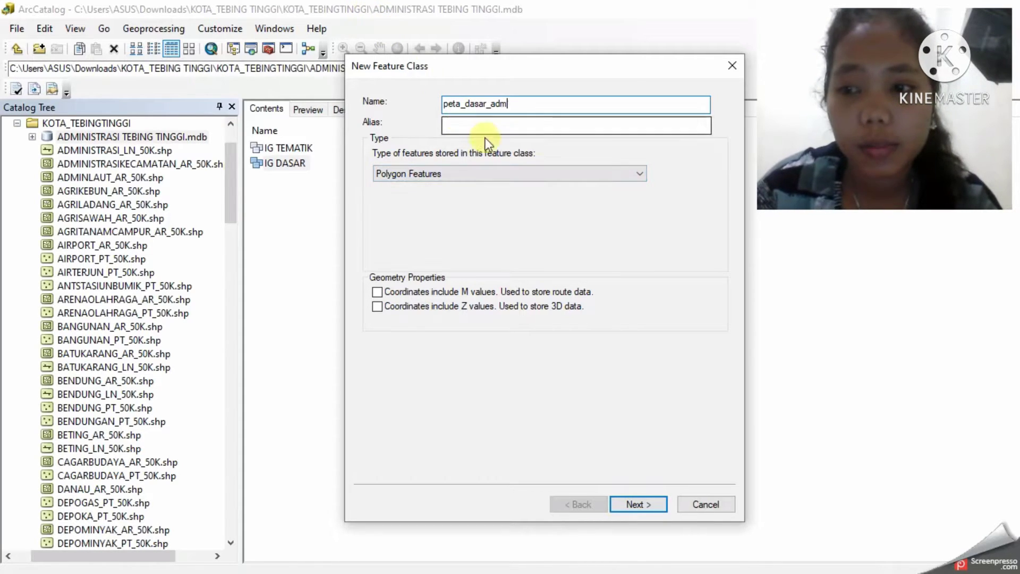
Step: Give the peta_dasar_adm feature class the alias "peta administrasi" and continue to its field definitions
left_click(525, 131)
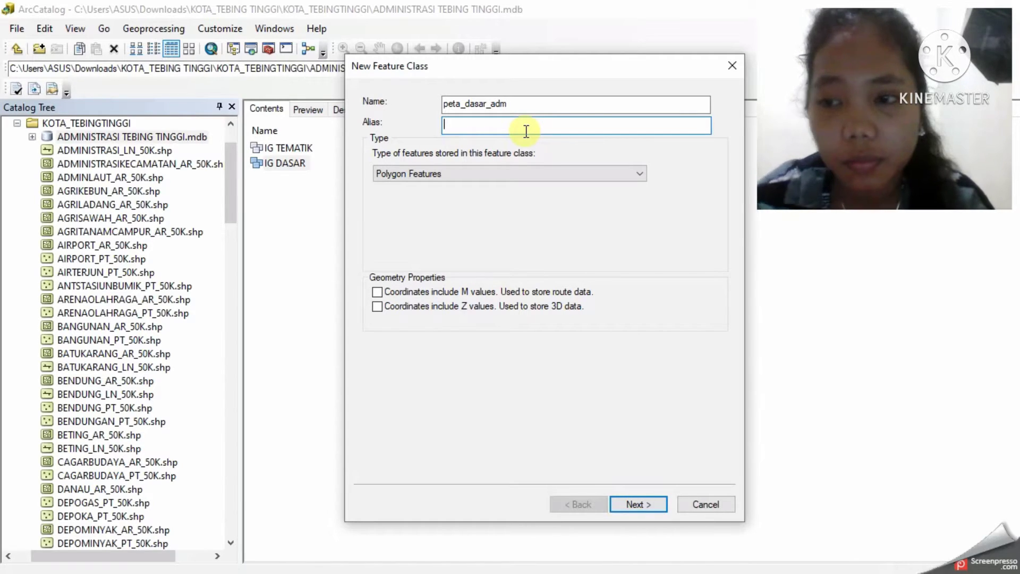
type("p")
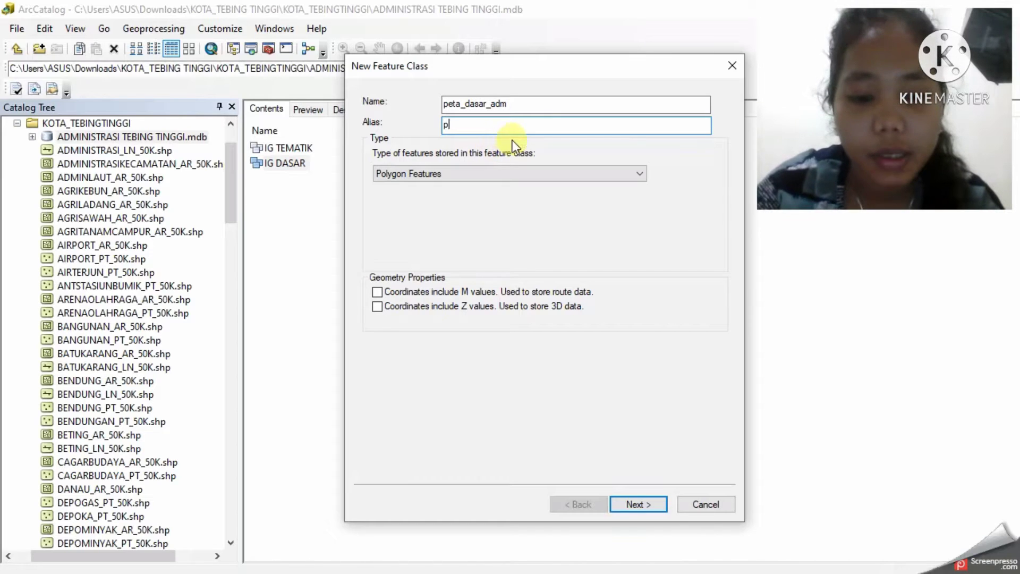
type("eta ad")
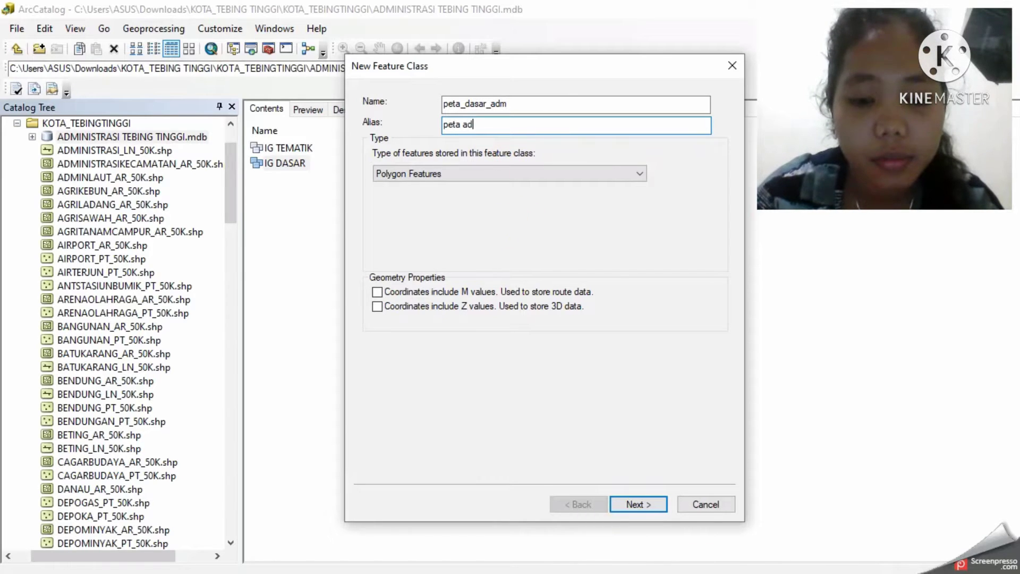
type("ministrasi")
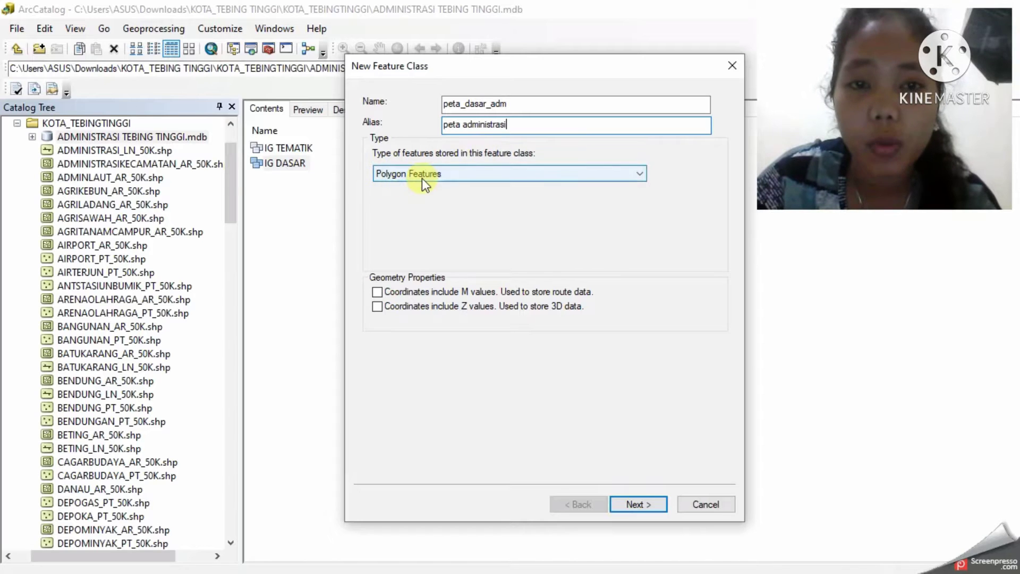
left_click(645, 503)
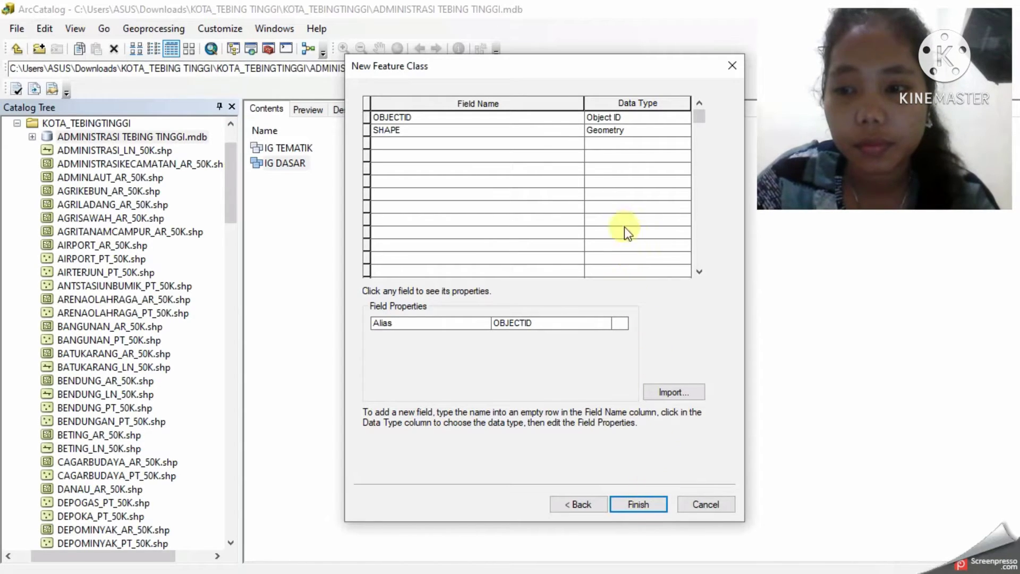
Step: Add a Text field named kabupaten and finish creating the peta_dasar_adm feature class
left_click(470, 143)
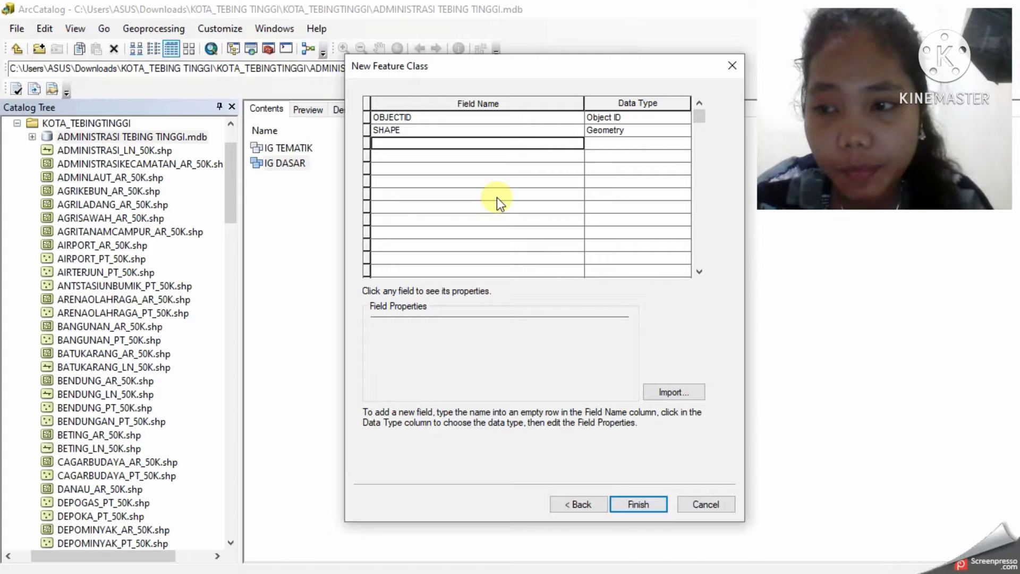
type("kab")
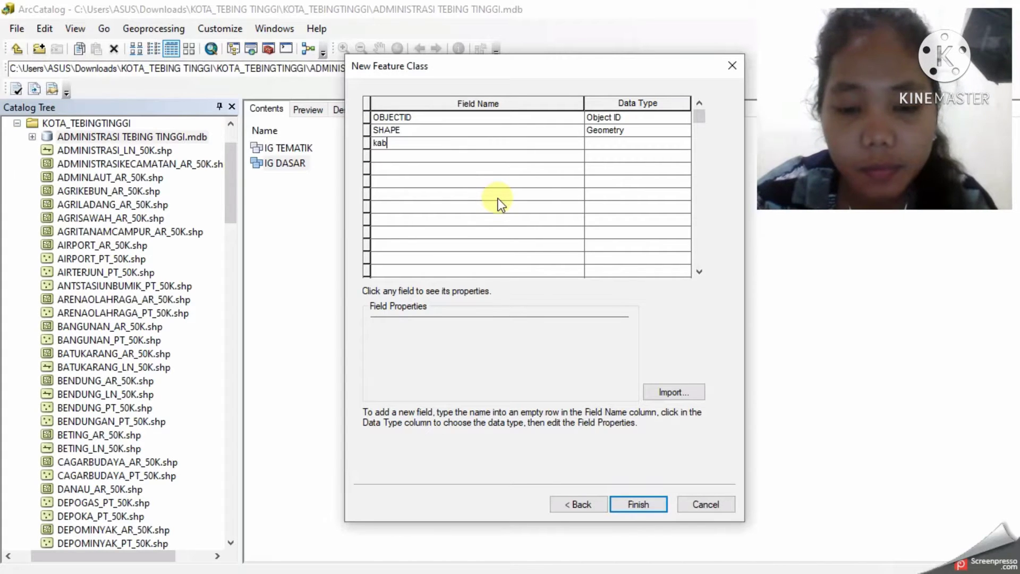
type("upaten")
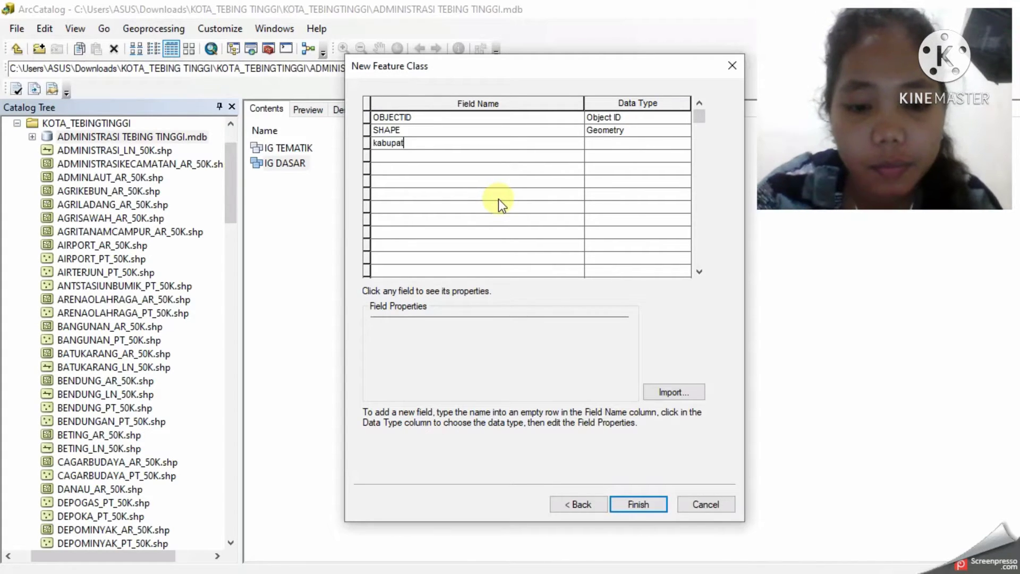
left_click(639, 141)
left_click(636, 139)
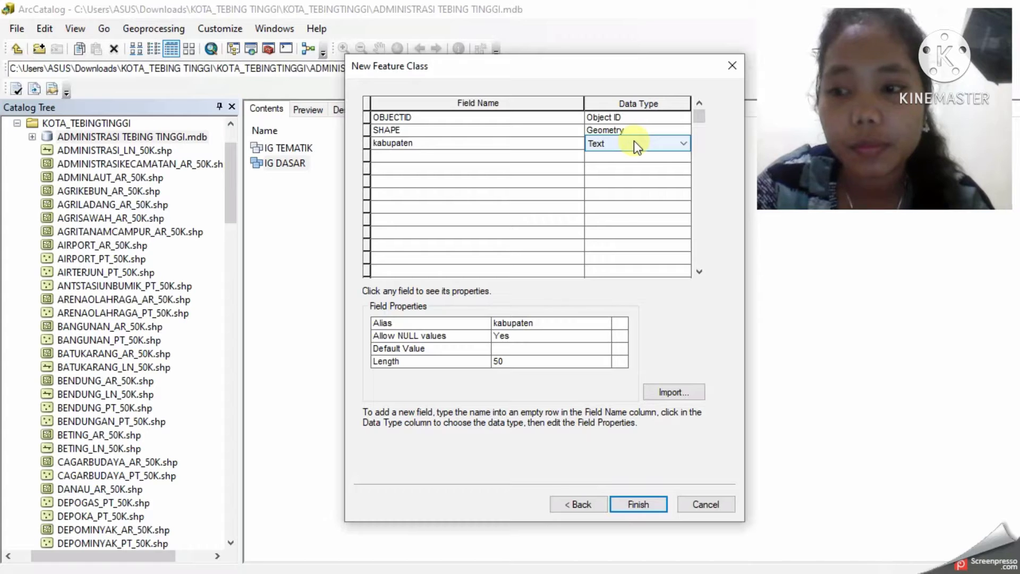
left_click(636, 505)
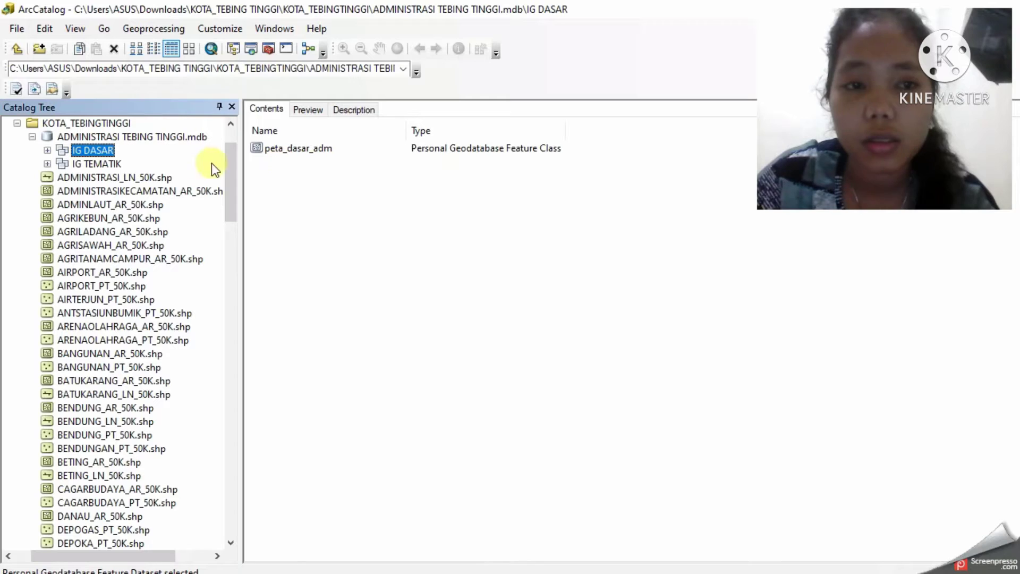
Step: Start a new feature class named peta_ibukota_adm in the IG DASAR feature dataset
right_click(98, 154)
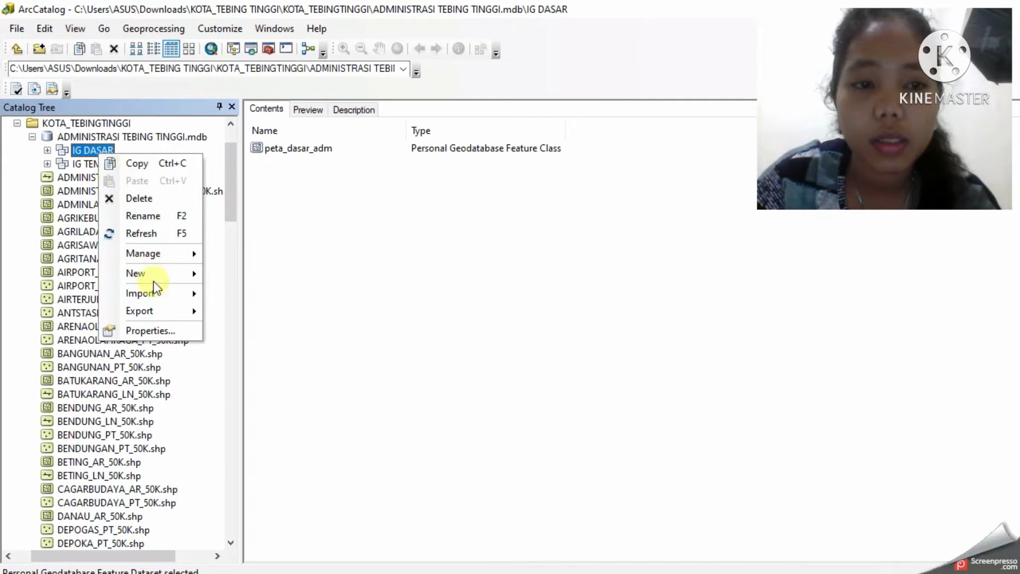
mouse_move(158, 281)
left_click(259, 275)
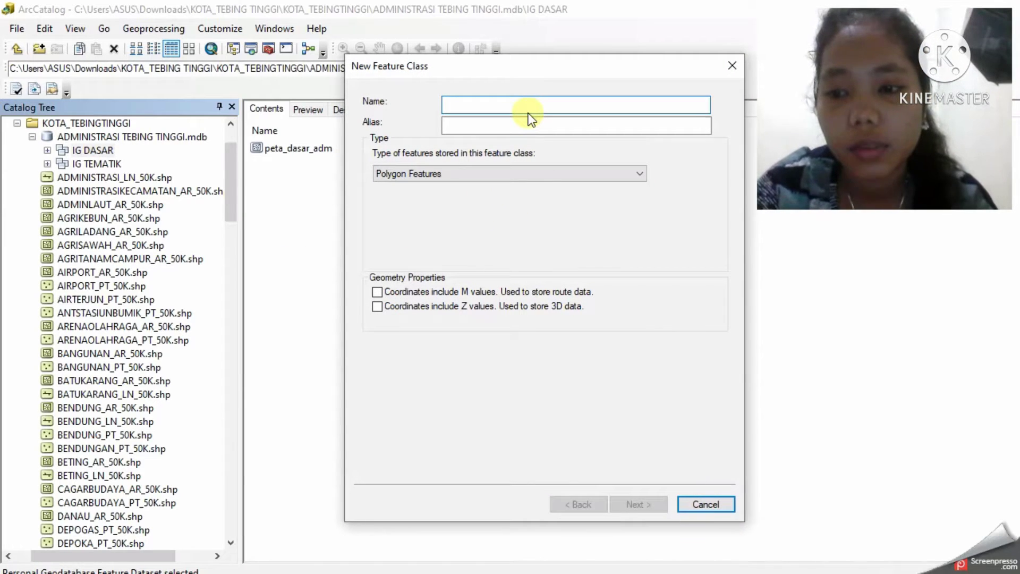
type("p")
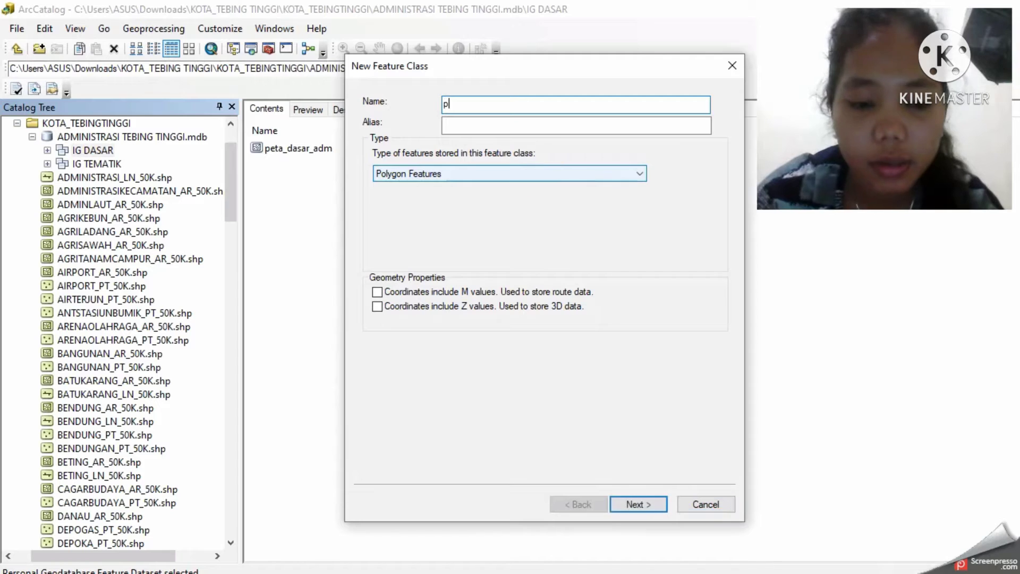
type("eta")
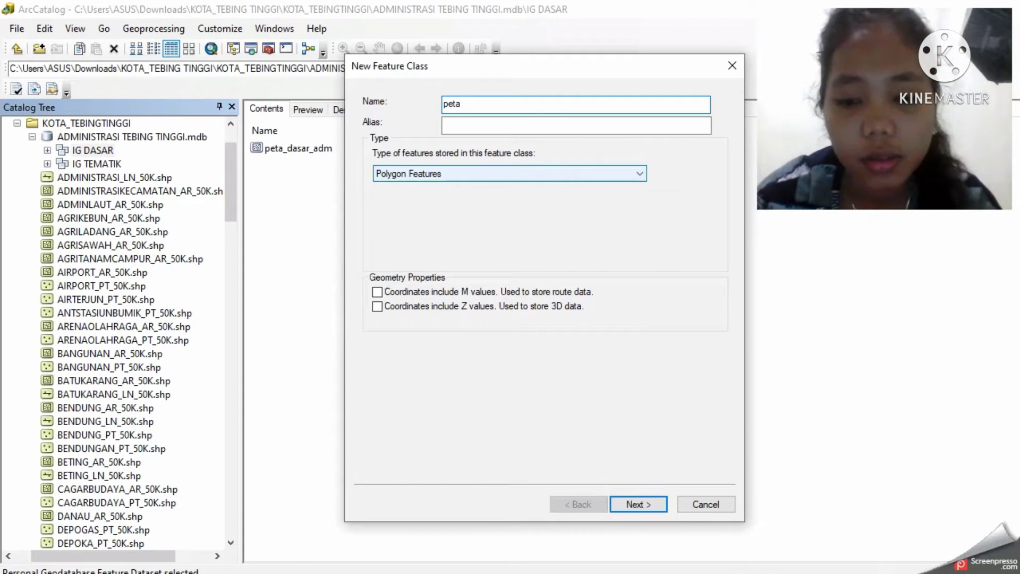
type("_")
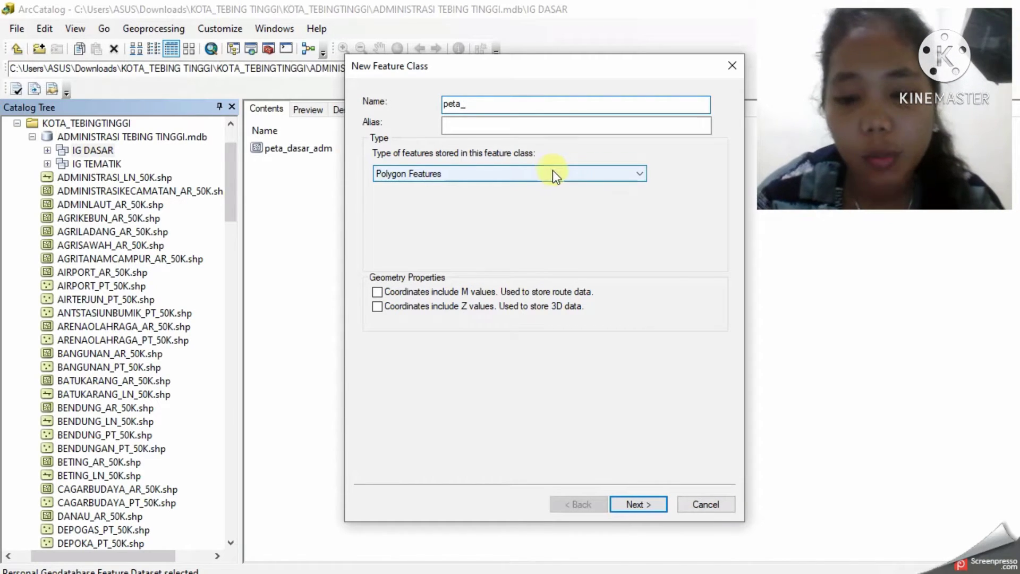
type("ibukot")
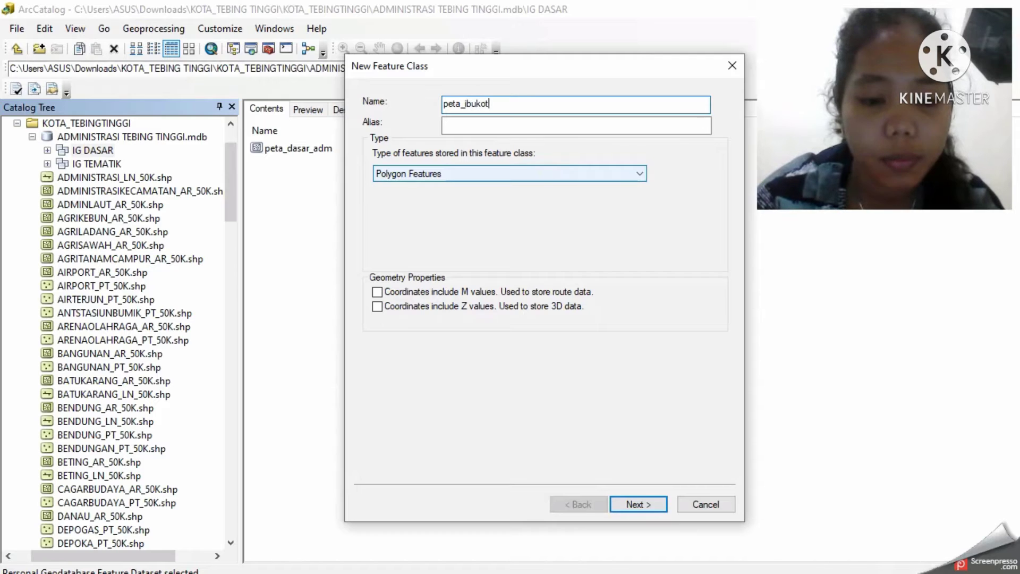
type("a_adm")
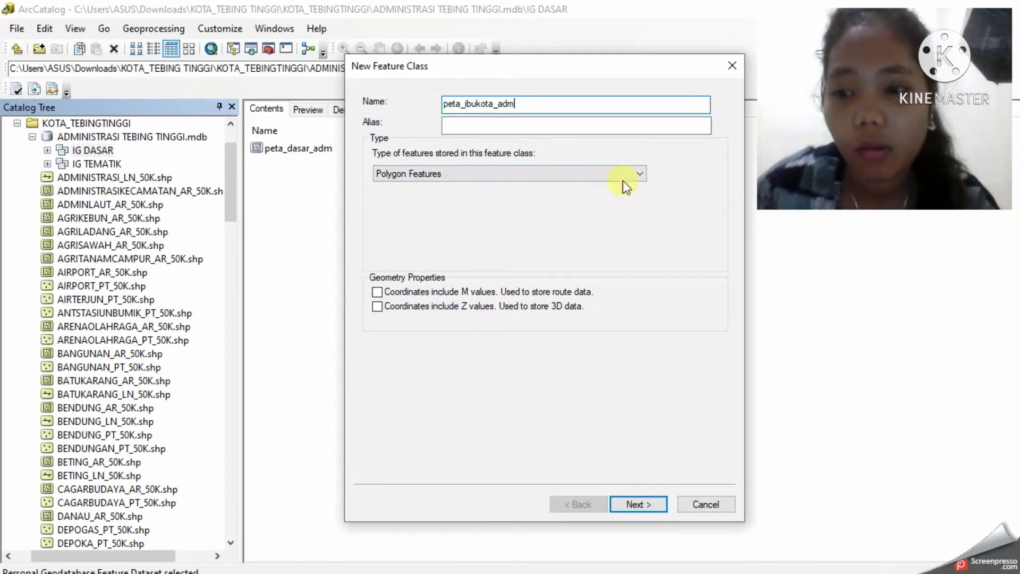
Step: Set the alias of peta_ibukota_adm to "nama kabupaten" and its type to Point Features, and continue to the field definitions
left_click(601, 126)
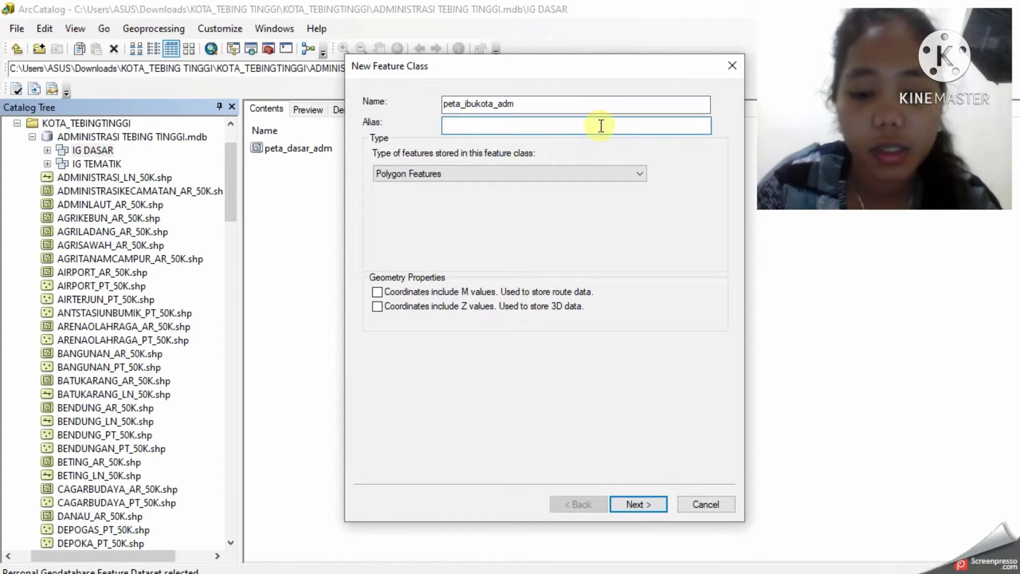
type("nama ka")
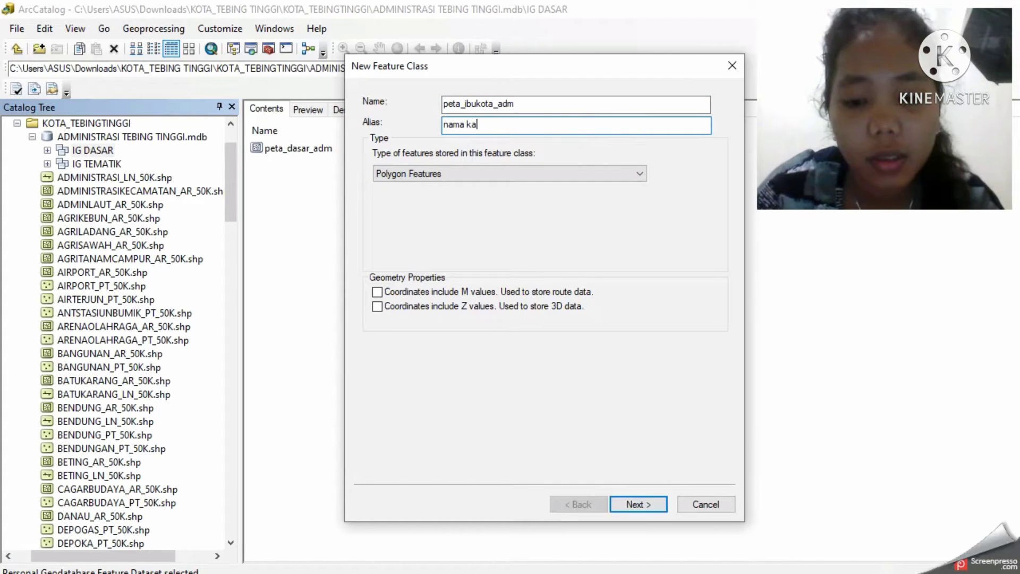
type("bupaten")
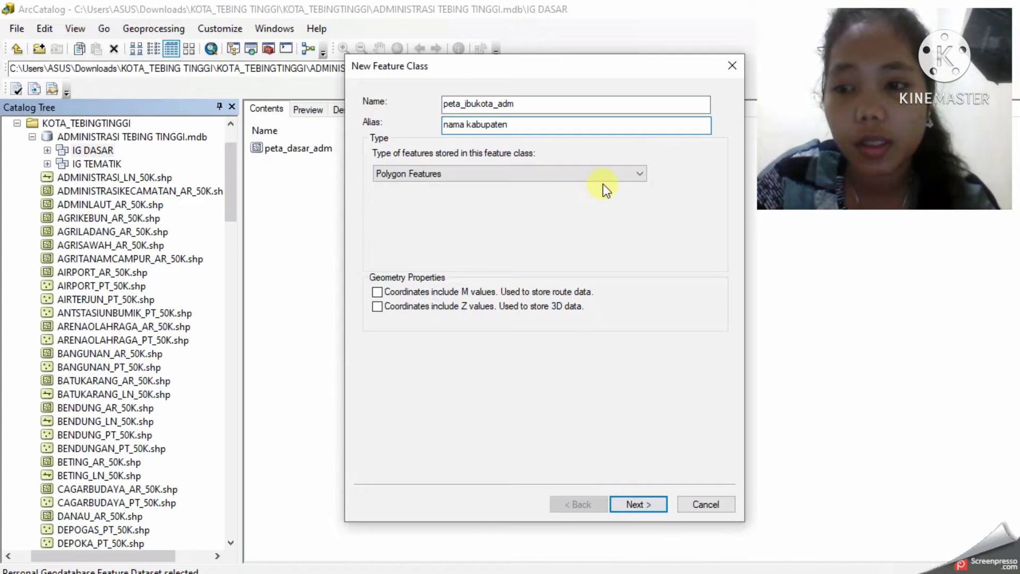
left_click(640, 173)
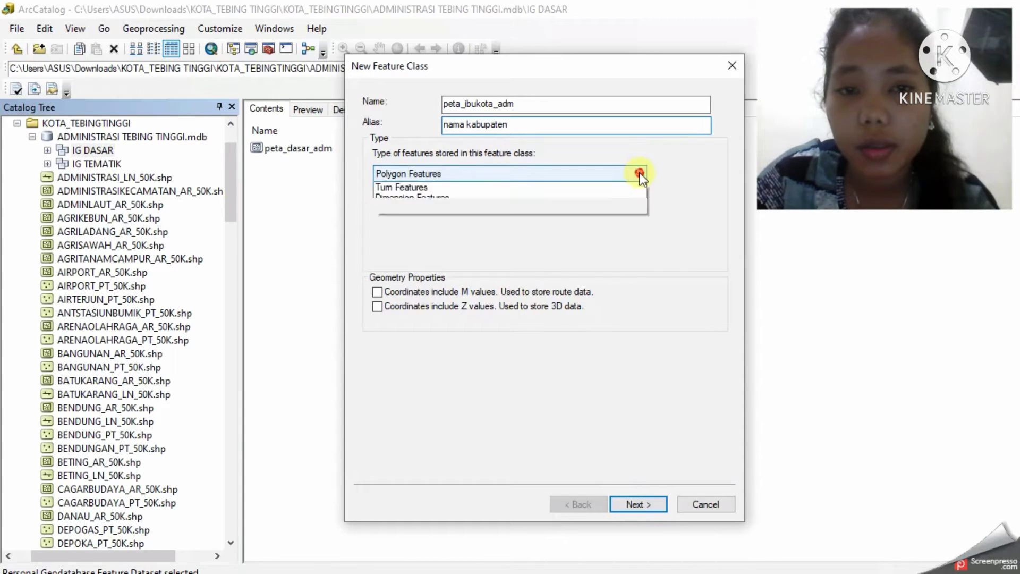
left_click(455, 207)
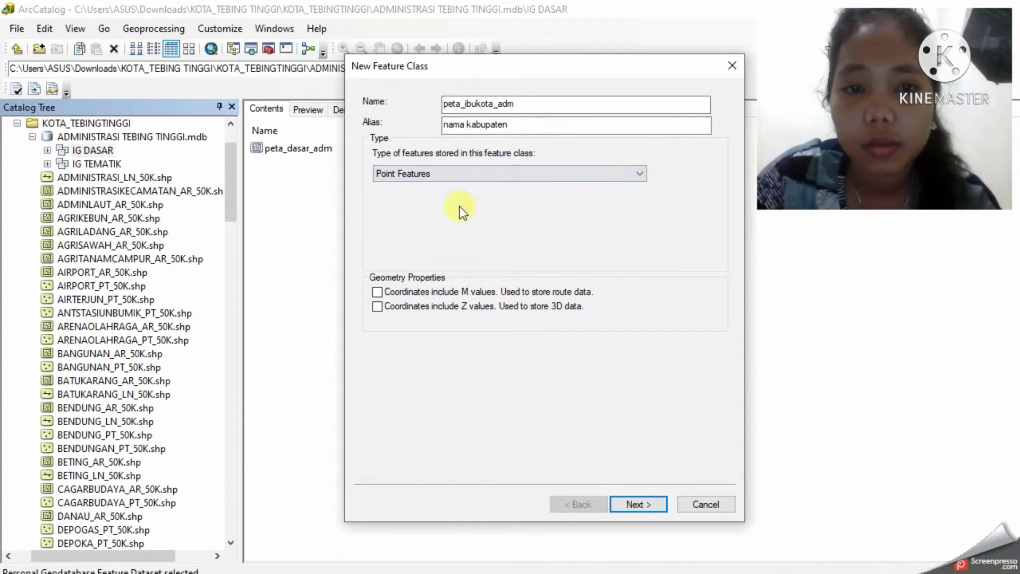
left_click(644, 502)
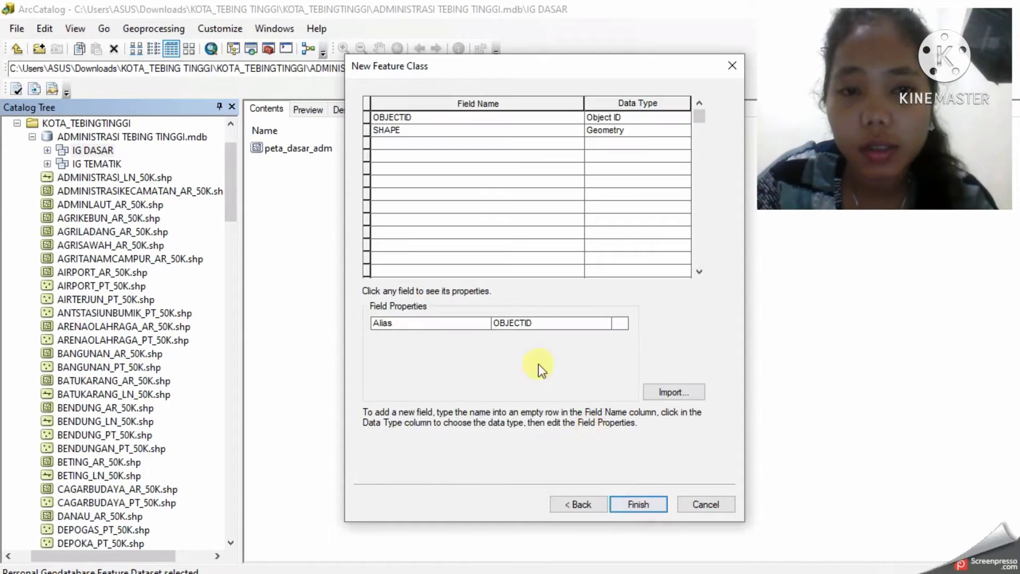
Step: Add a Text field named kabupaten to peta_ibukota_adm and finish creating the feature class
left_click(473, 142)
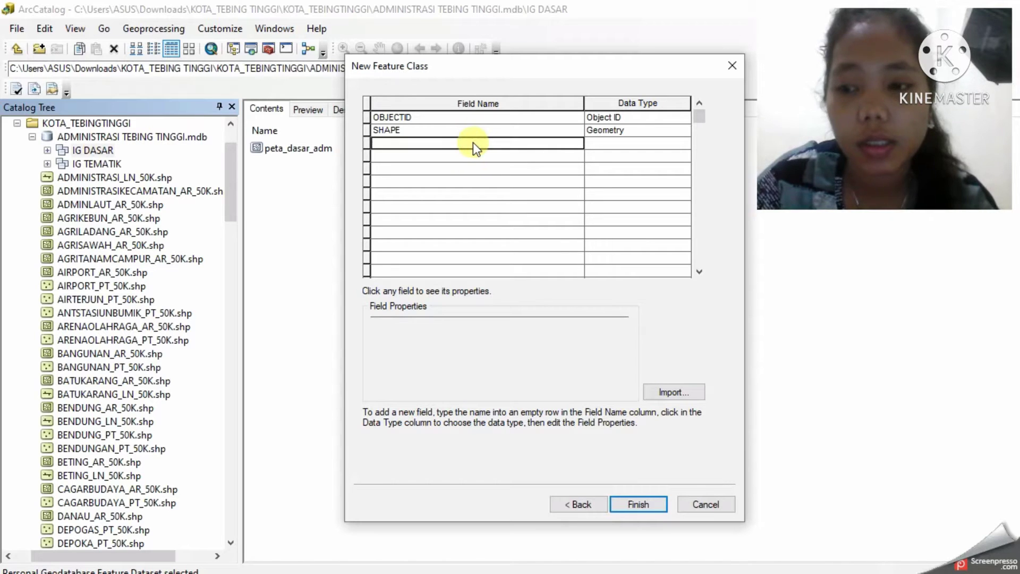
type("kabu")
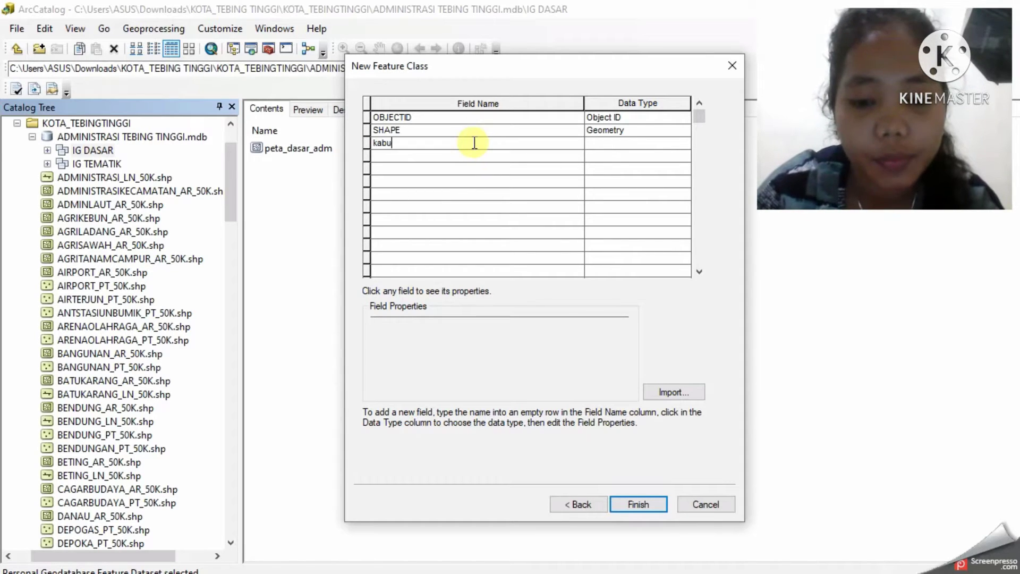
type("paten")
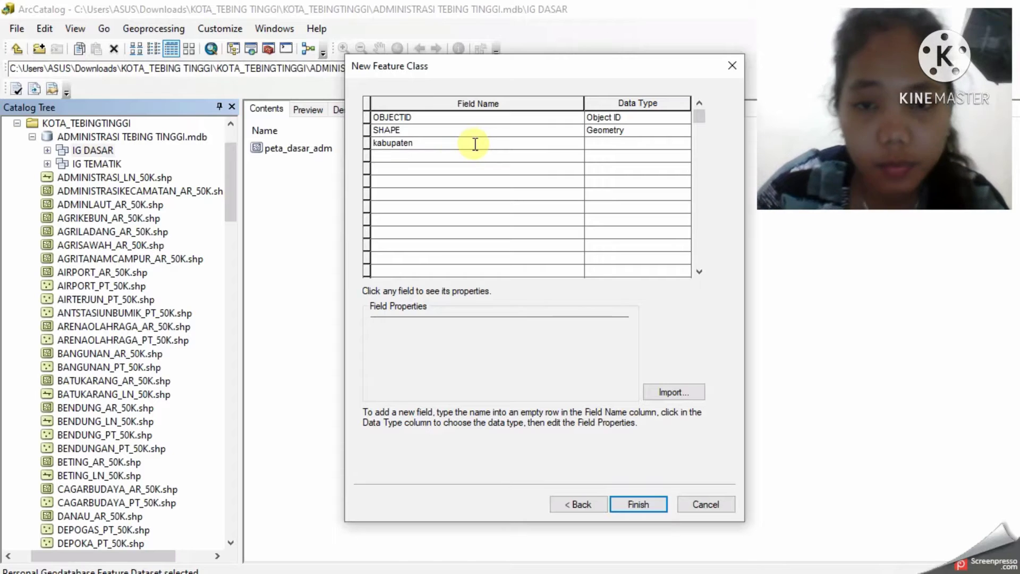
left_click(616, 142)
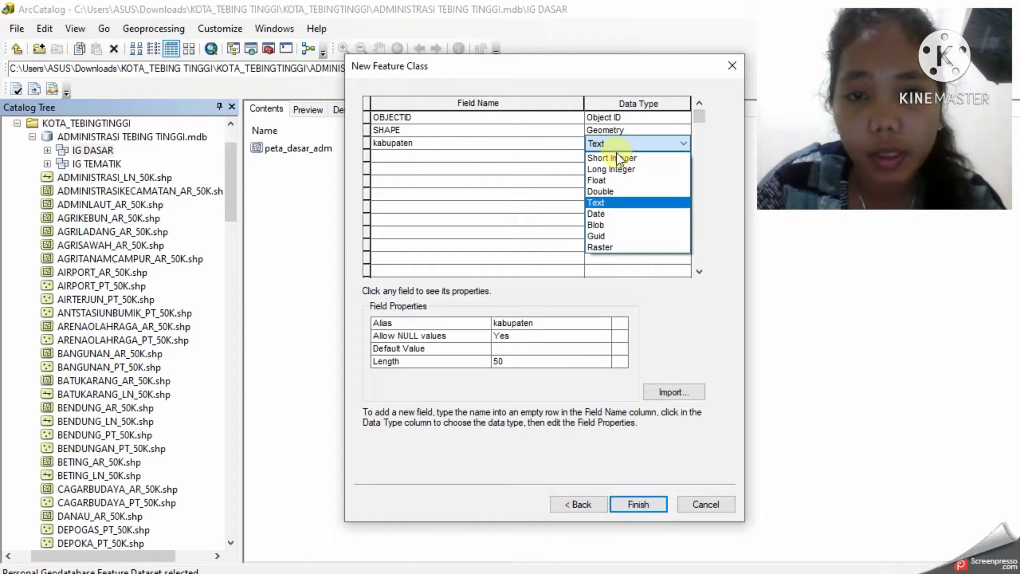
left_click(615, 204)
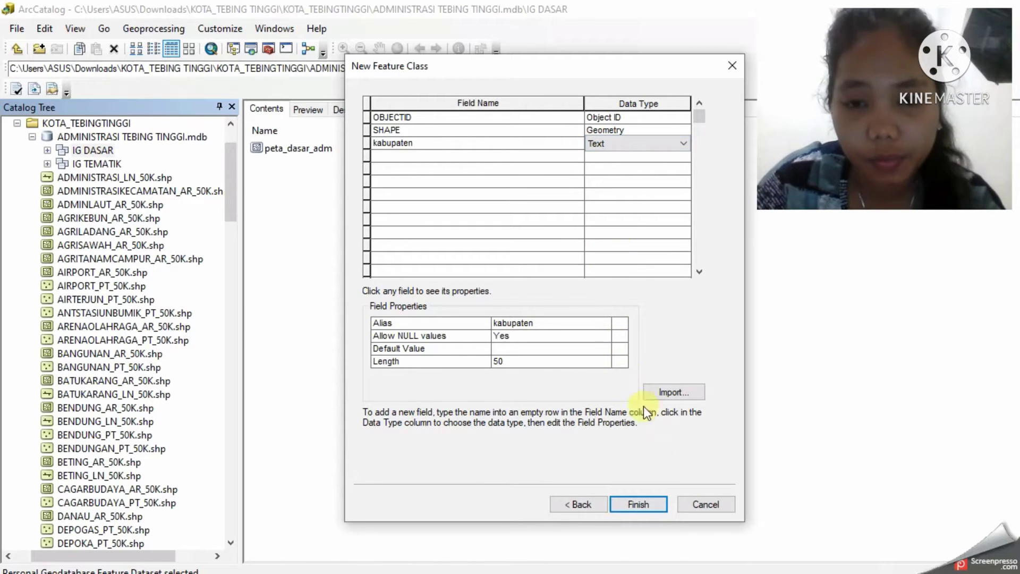
left_click(645, 511)
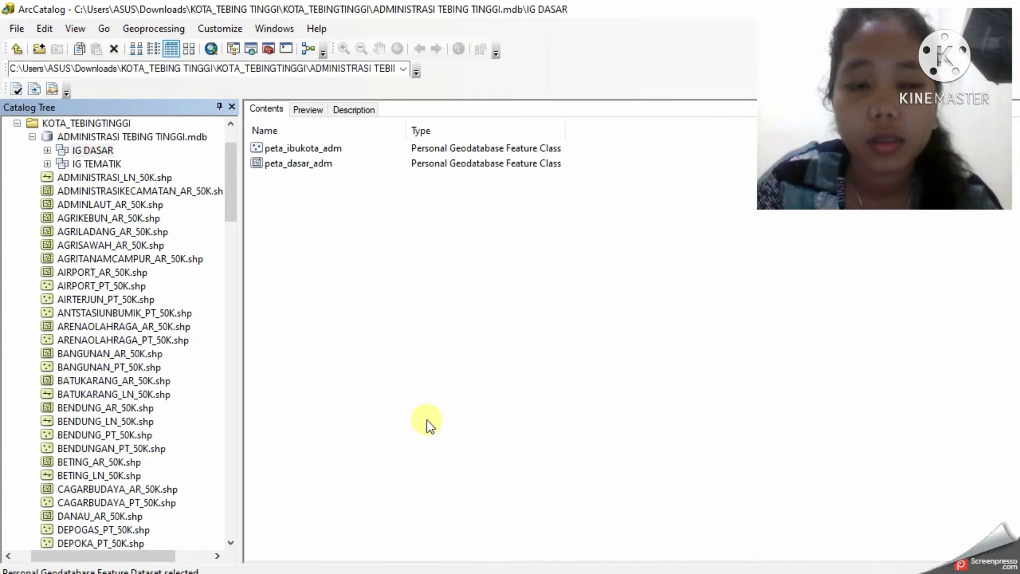
Step: Start a new feature class named peta_jalan in the IG DASAR feature dataset
right_click(90, 151)
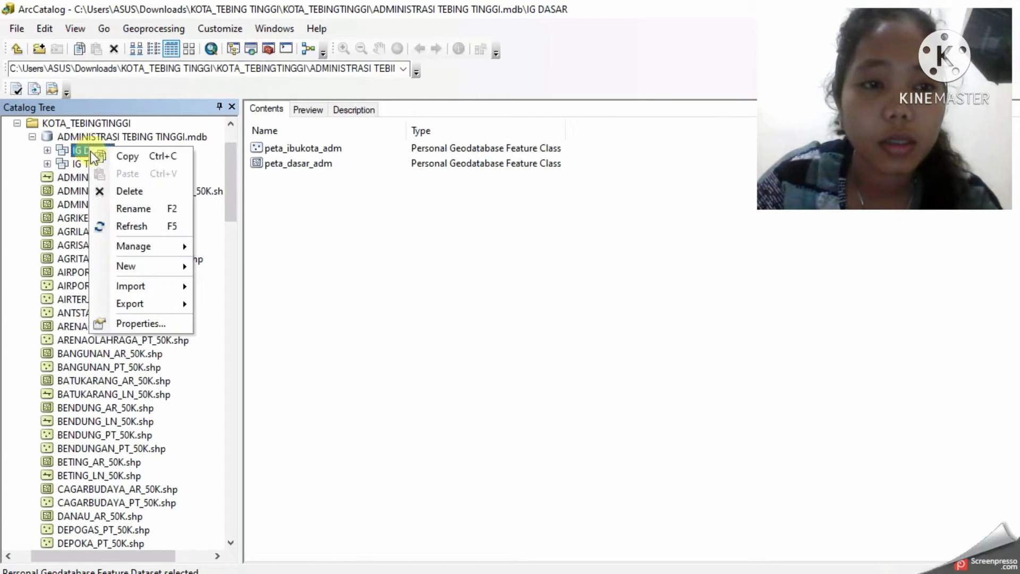
left_click(149, 270)
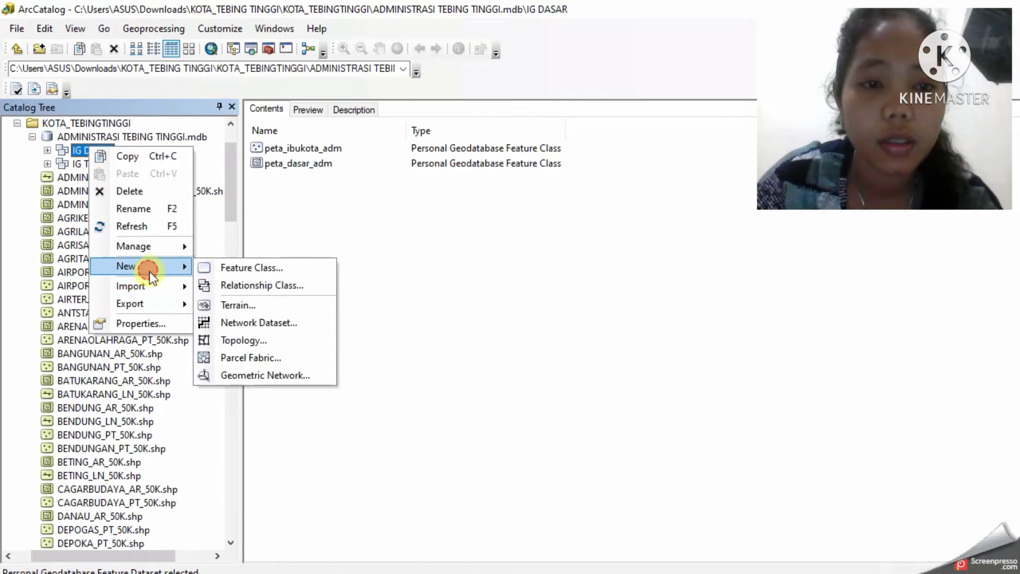
left_click(249, 267)
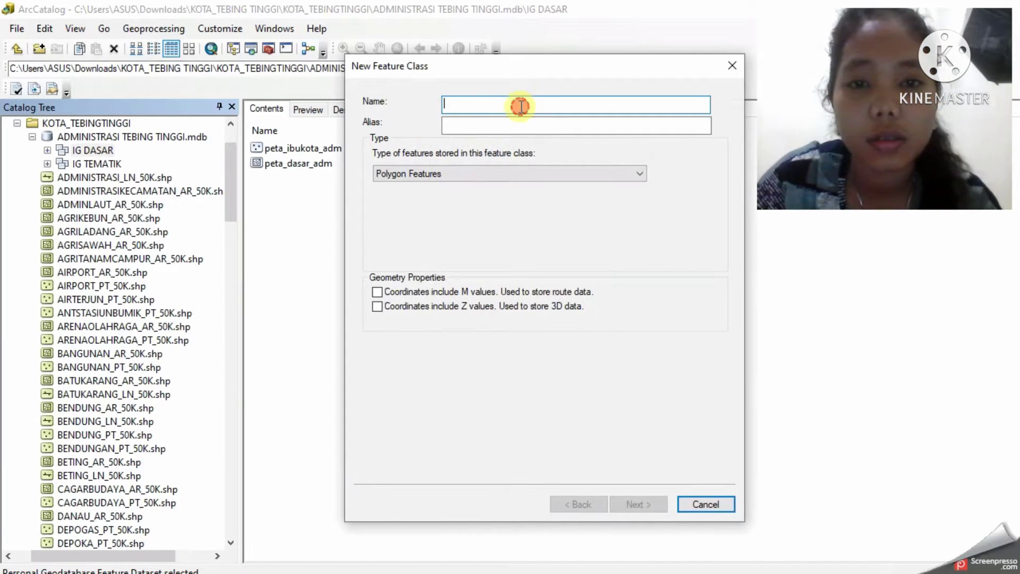
type("pat")
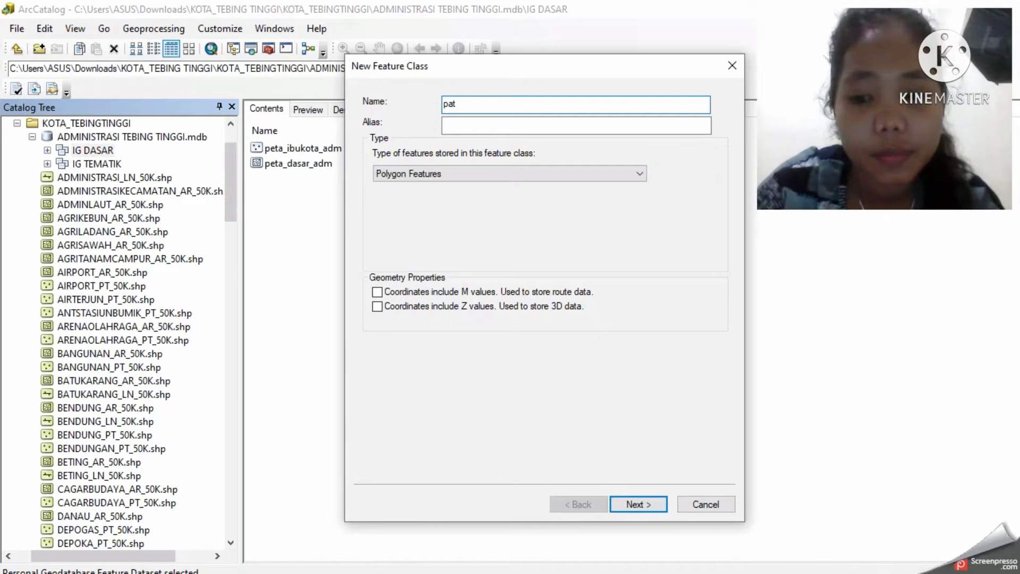
key("BackSpace")
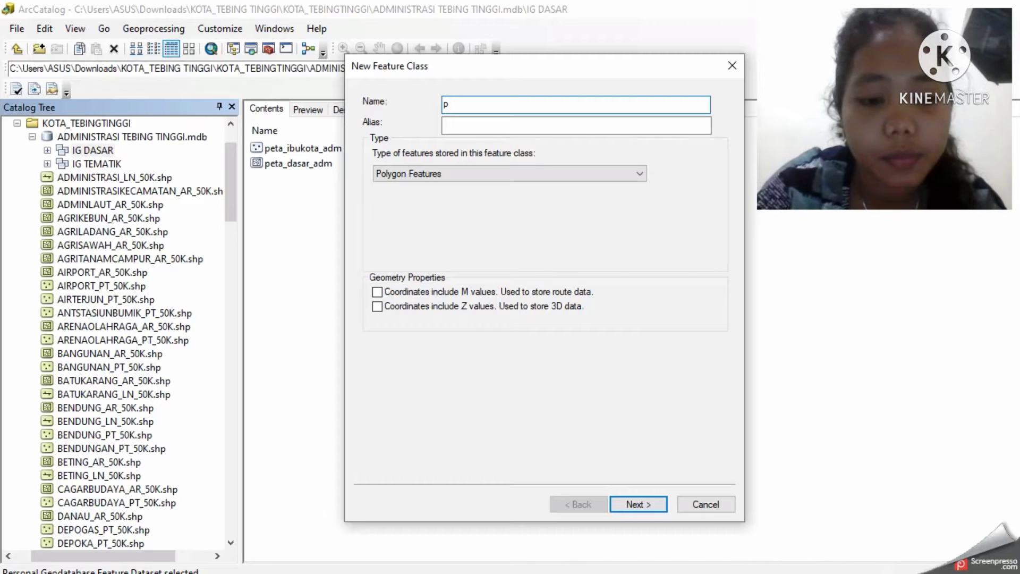
type("eta_")
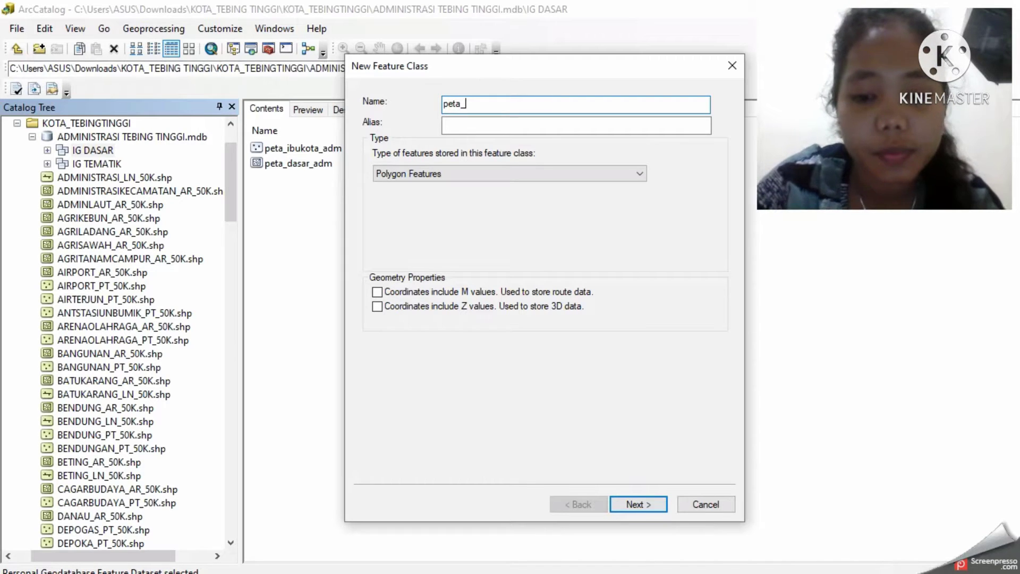
type("jalan")
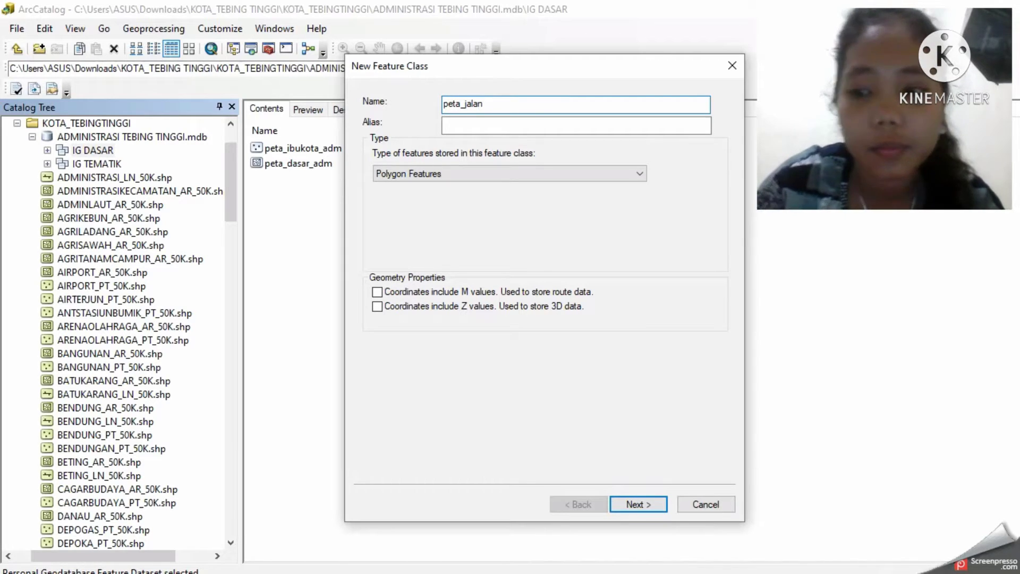
Step: Set the alias of peta_jalan to "jalan" and its type to Line Features, and continue to the field definitions
left_click(532, 129)
type("jalan")
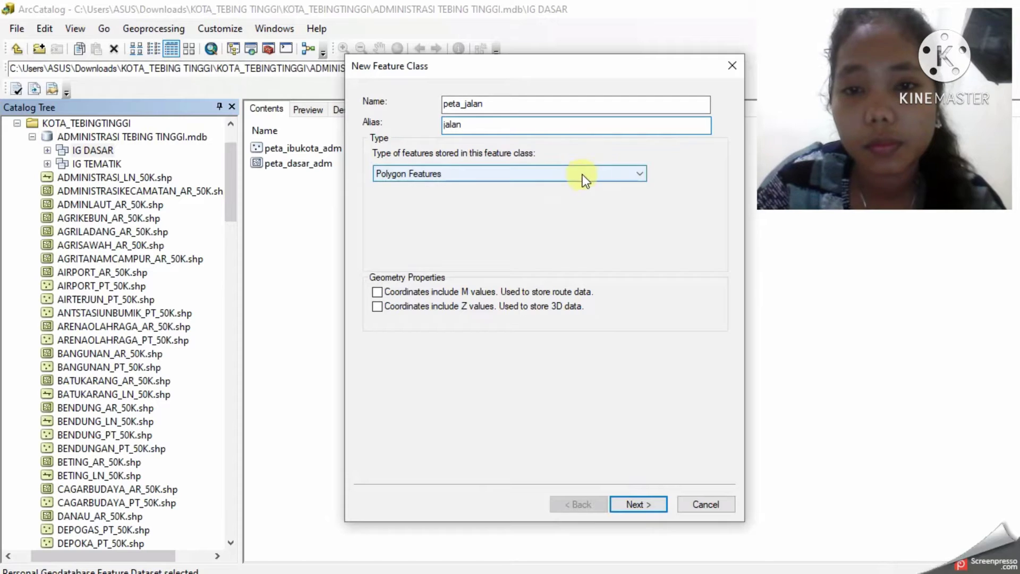
left_click(609, 175)
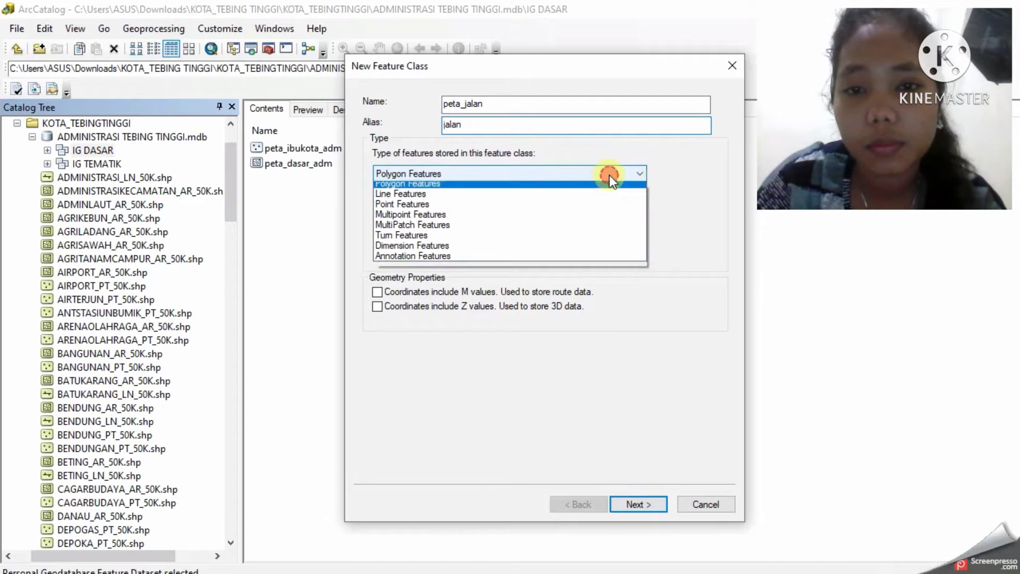
left_click(594, 200)
left_click(648, 503)
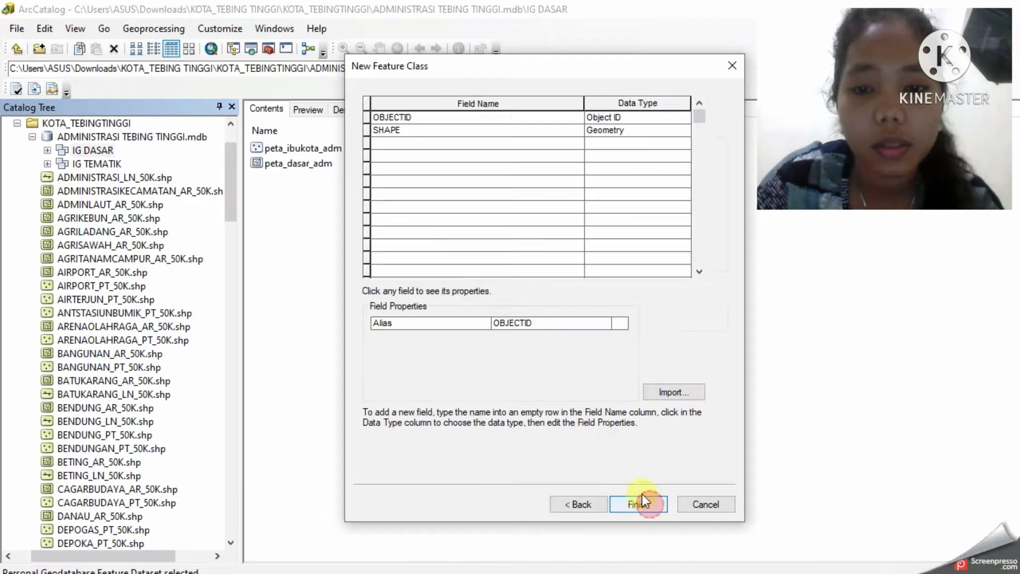
Step: Add a Text field named kelas_jalan to the peta_jalan feature class
left_click(461, 145)
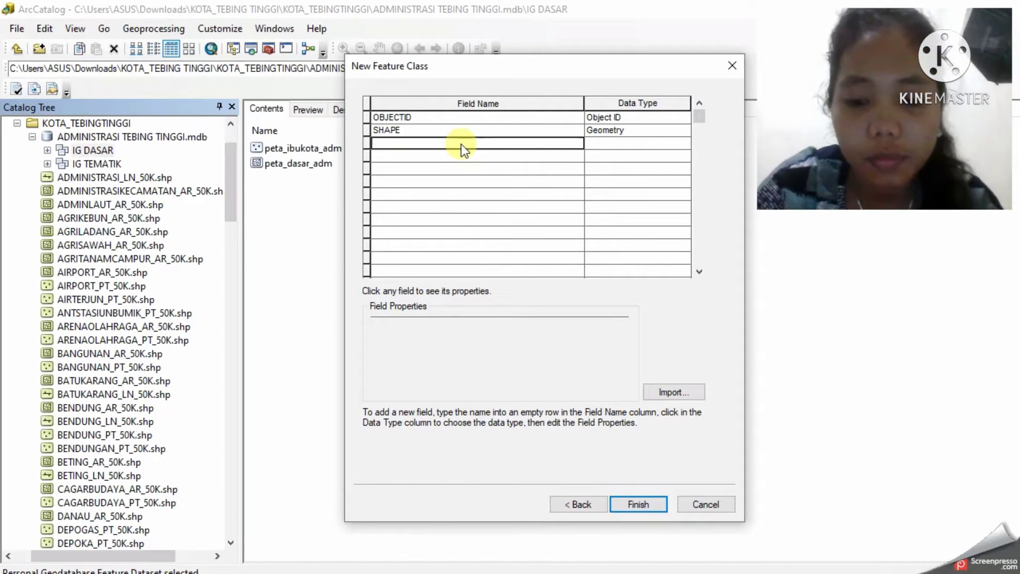
type("kelas_jalan")
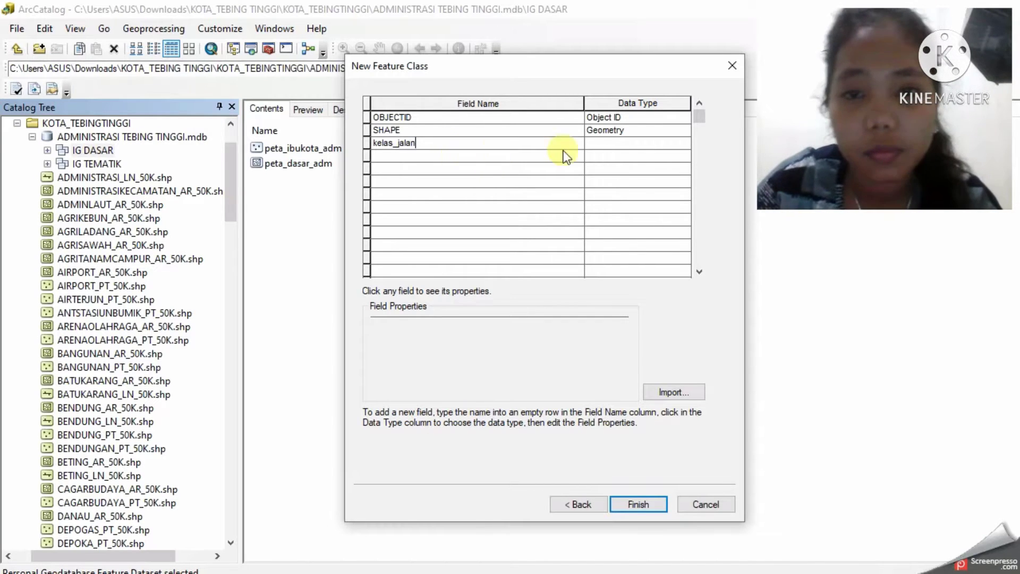
left_click(616, 143)
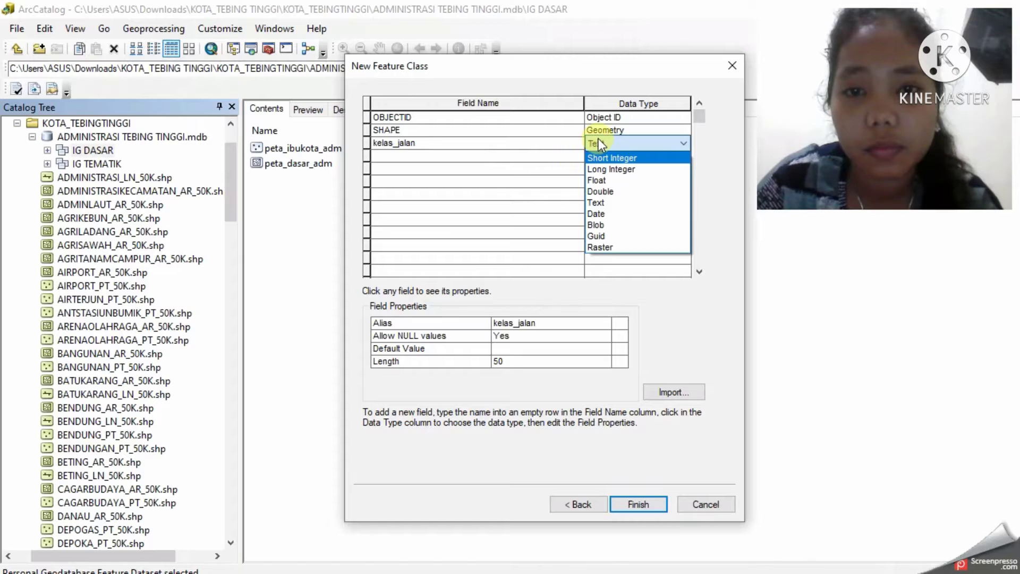
left_click(598, 139)
Step: Add a Text field named panjang_jalan and finish creating the peta_jalan feature class
left_click(506, 155)
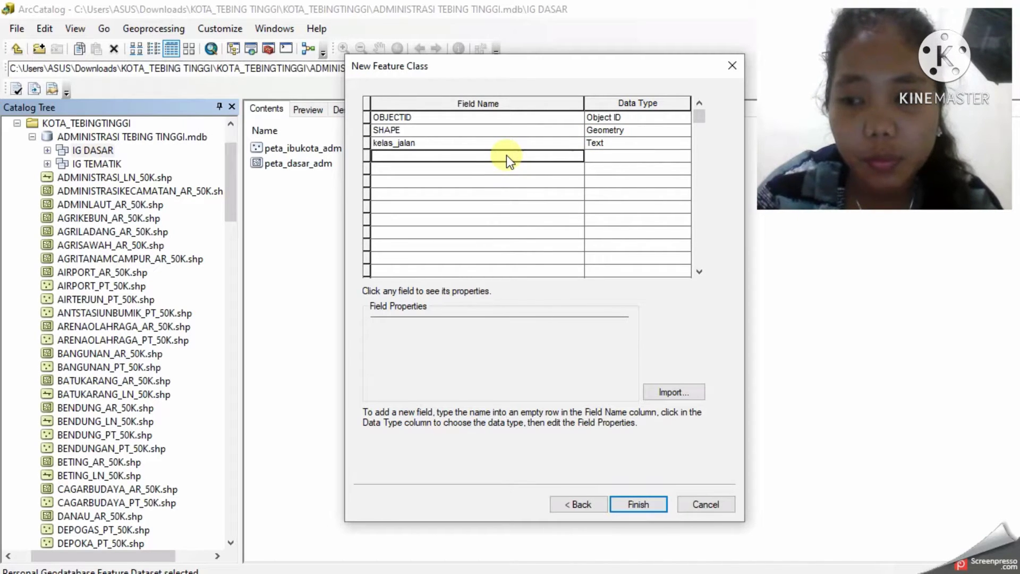
type("panjang")
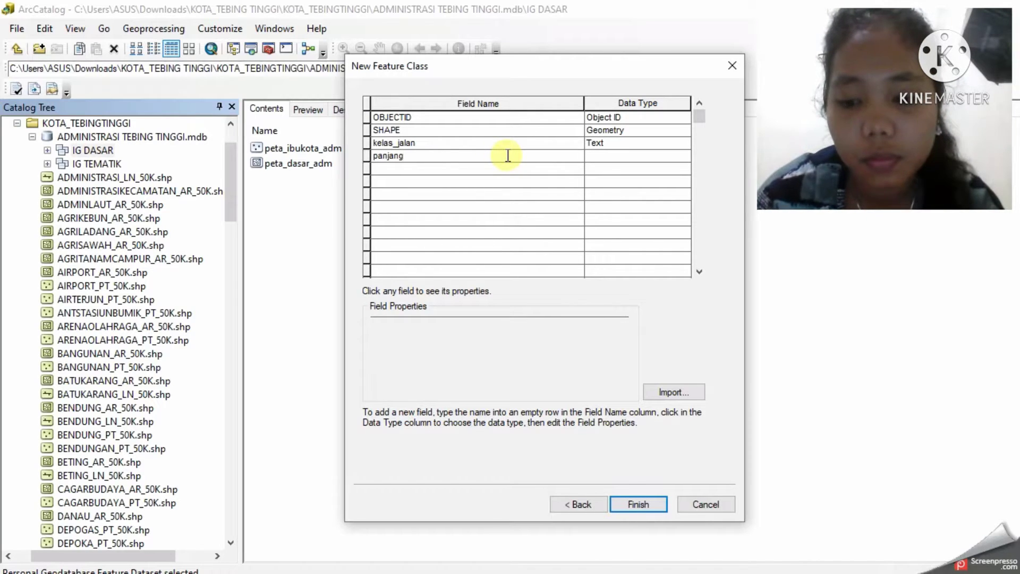
type("_jalan")
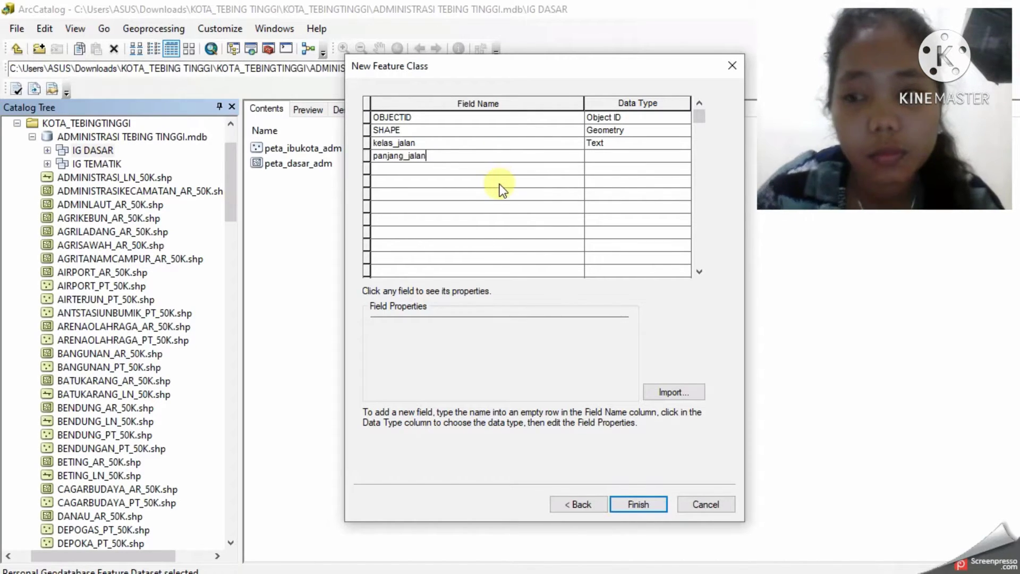
left_click(611, 154)
left_click(610, 159)
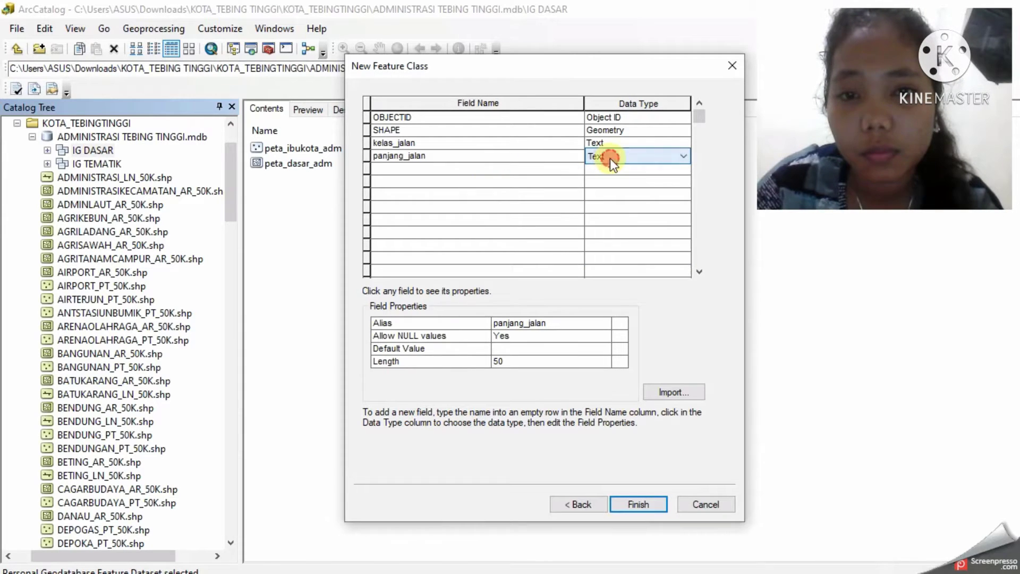
left_click(635, 503)
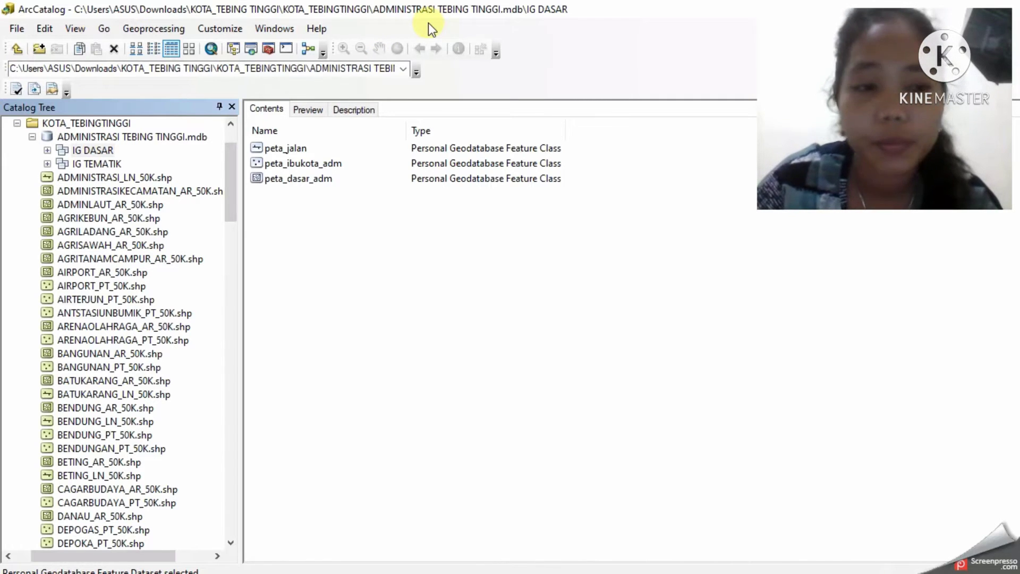
Step: Start a new feature class named peta_jar_sungai in the IG DASAR feature dataset
right_click(93, 152)
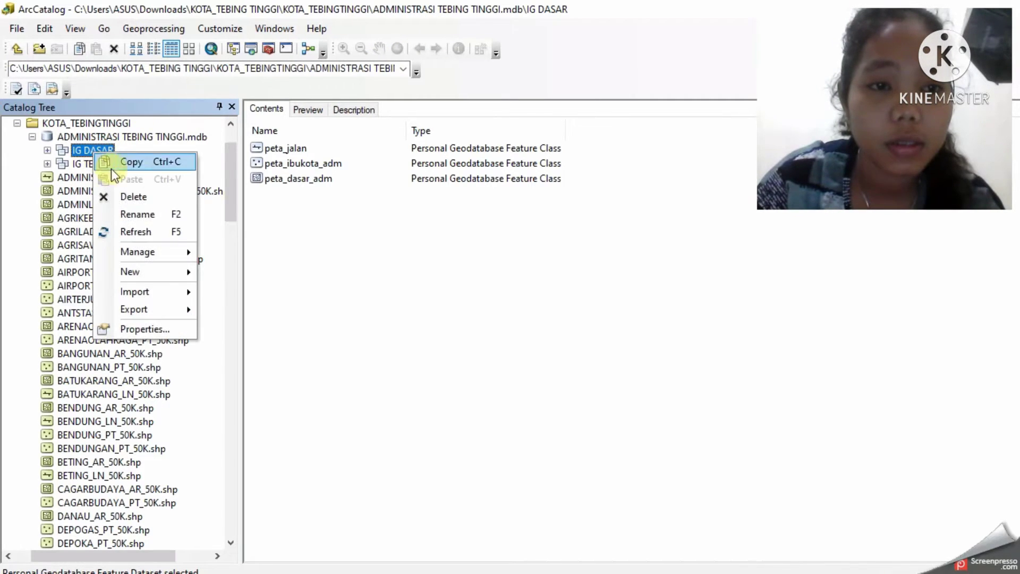
mouse_move(163, 276)
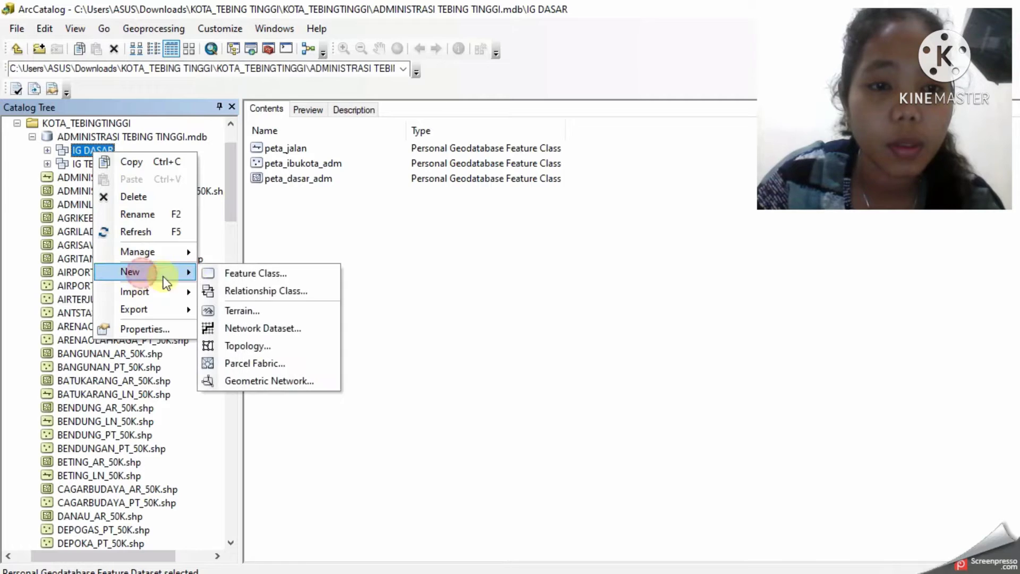
left_click(228, 273)
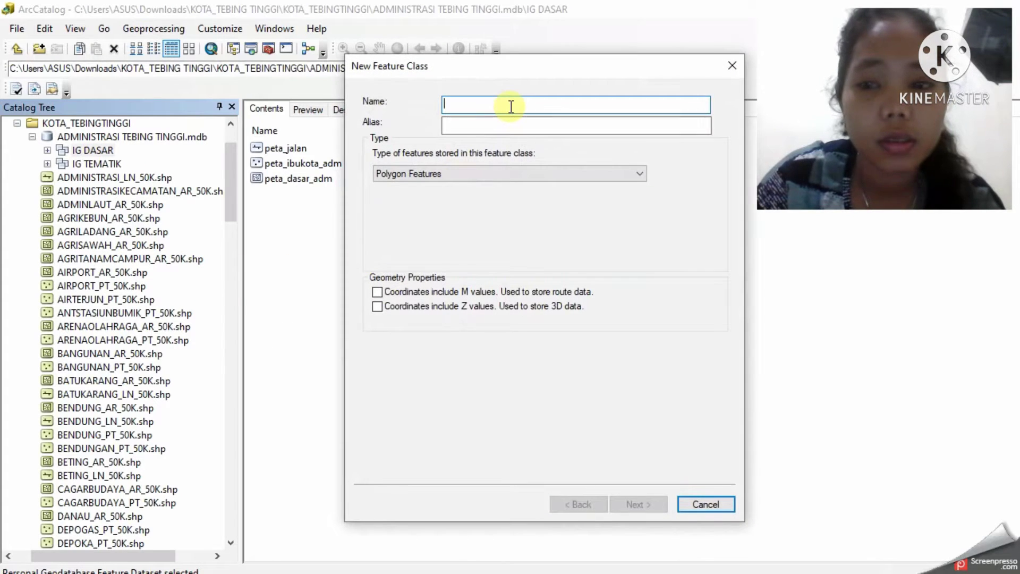
type("peta_jar_sungai")
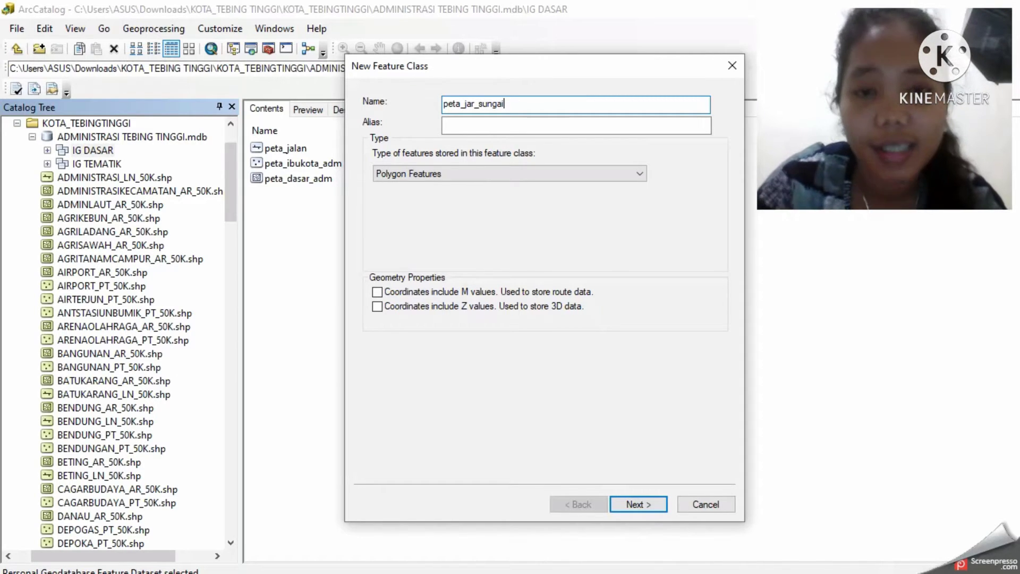
Step: Set the alias of peta_jar_sungai to "jaringan sungai" and its type to Line Features, and continue to the field definitions
left_click(505, 126)
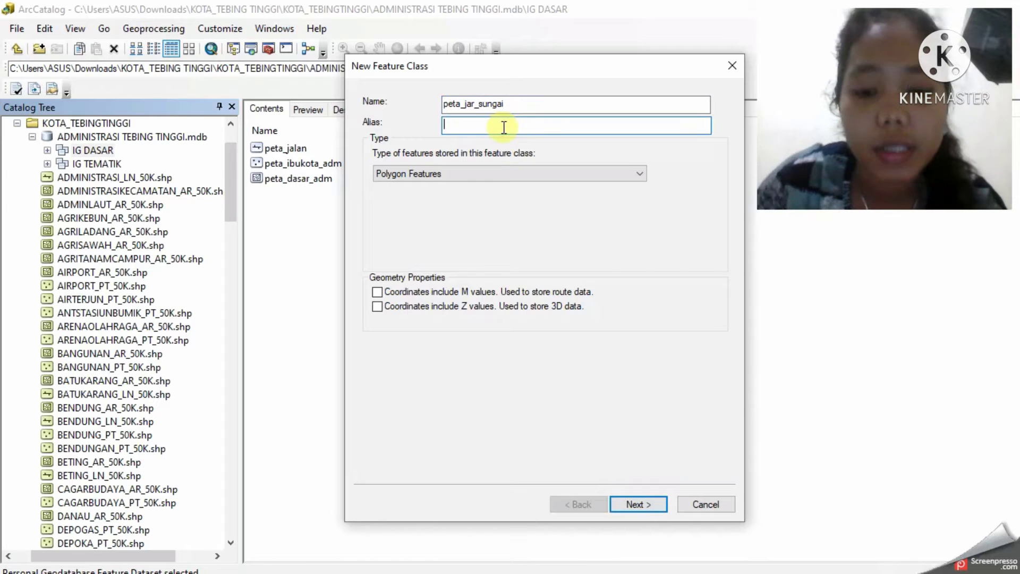
type("iaringa")
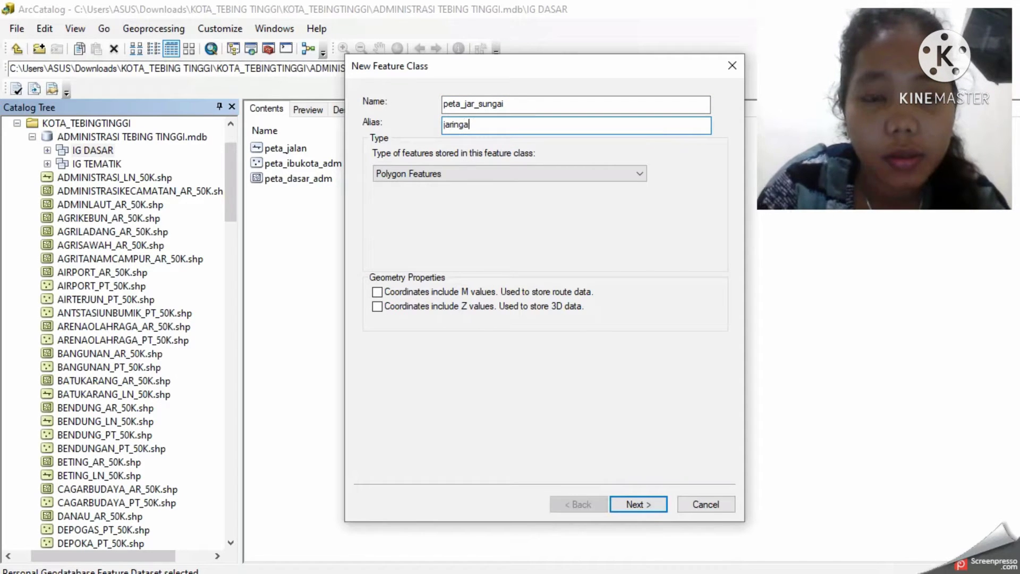
type("n sungai")
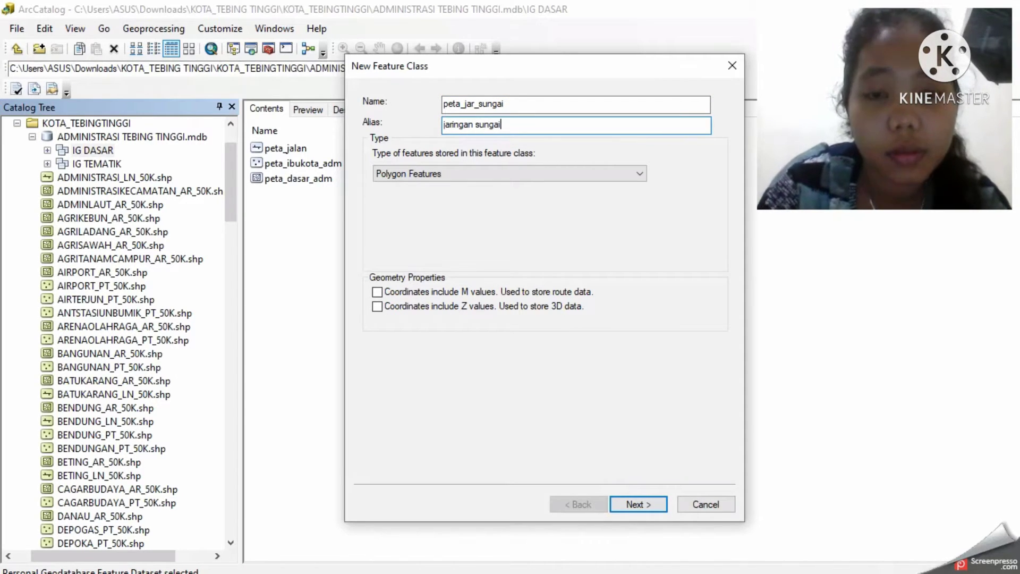
left_click(508, 165)
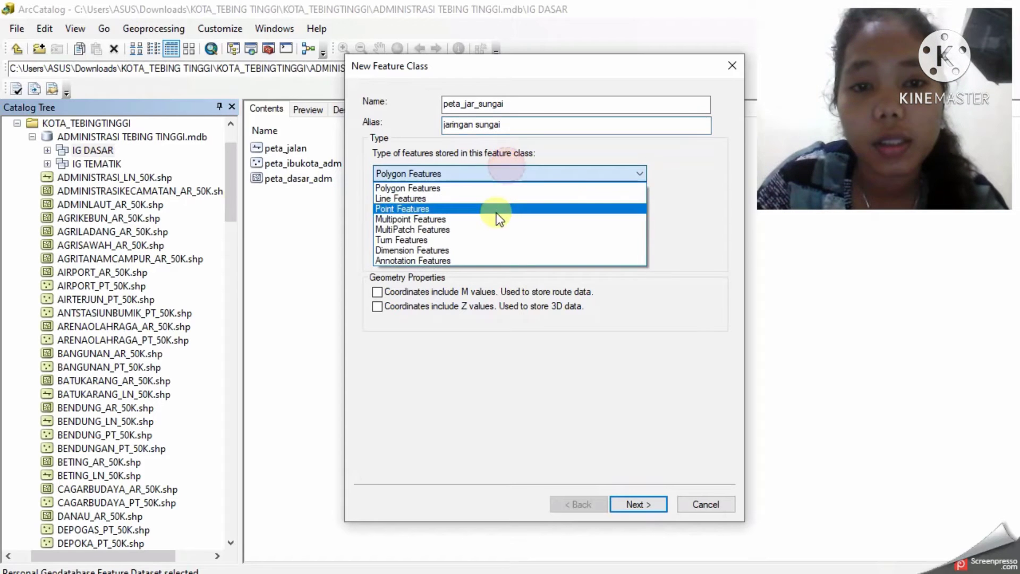
left_click(455, 198)
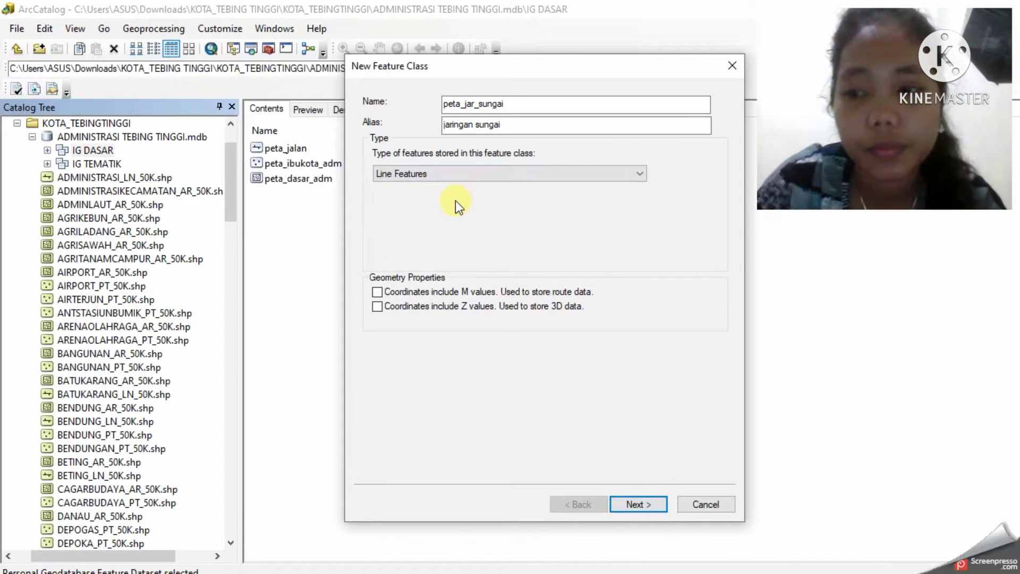
left_click(639, 503)
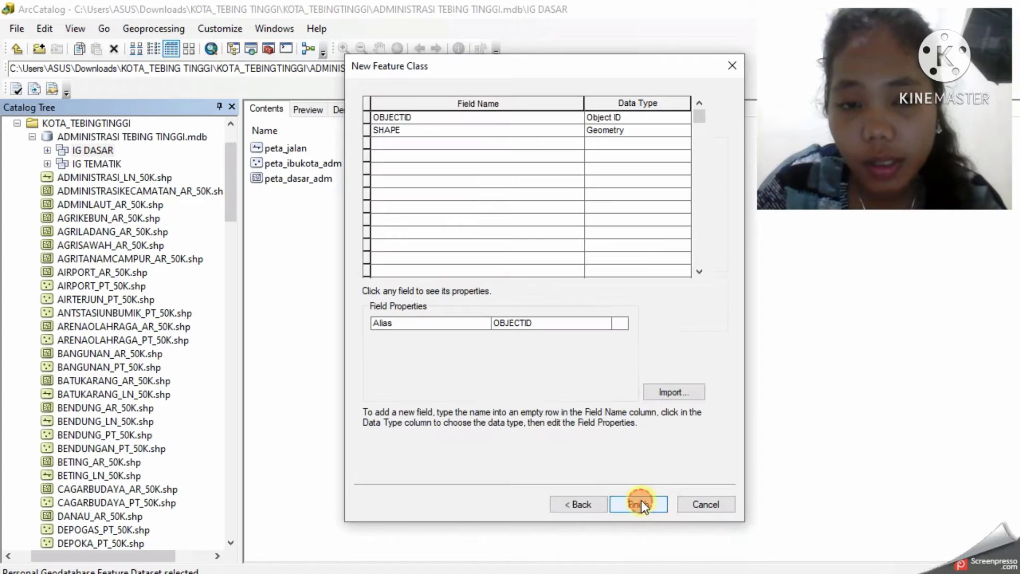
Step: Add a Text field named nama_sungai to peta_jar_sungai and finish creating the feature class
left_click(468, 141)
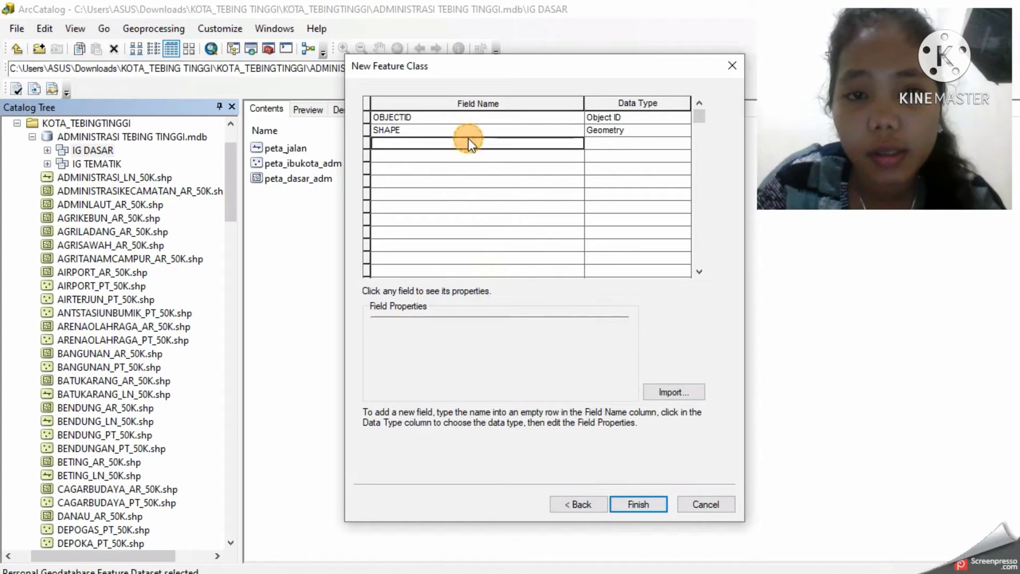
type("nama")
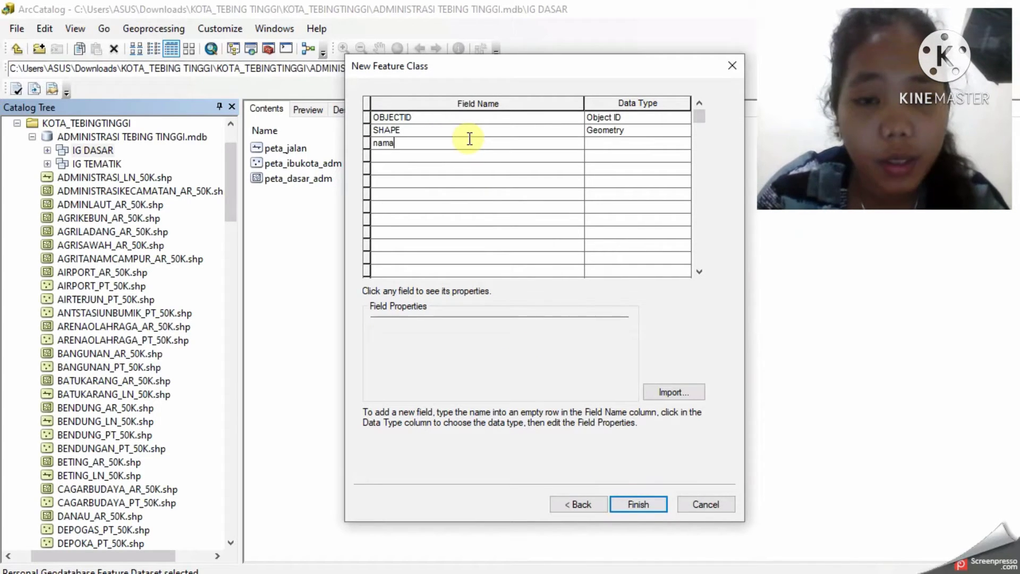
type("_sungai")
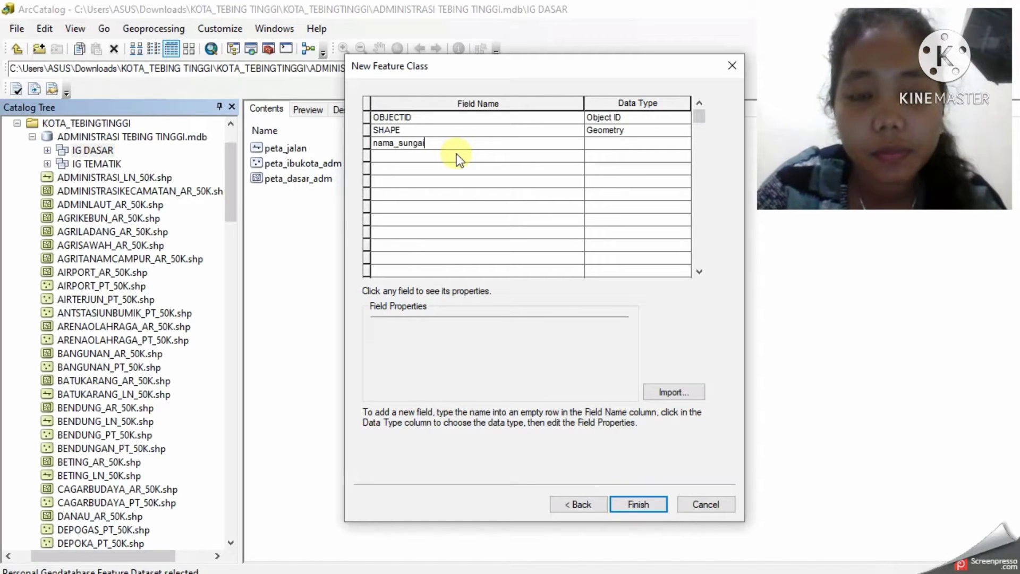
left_click(594, 144)
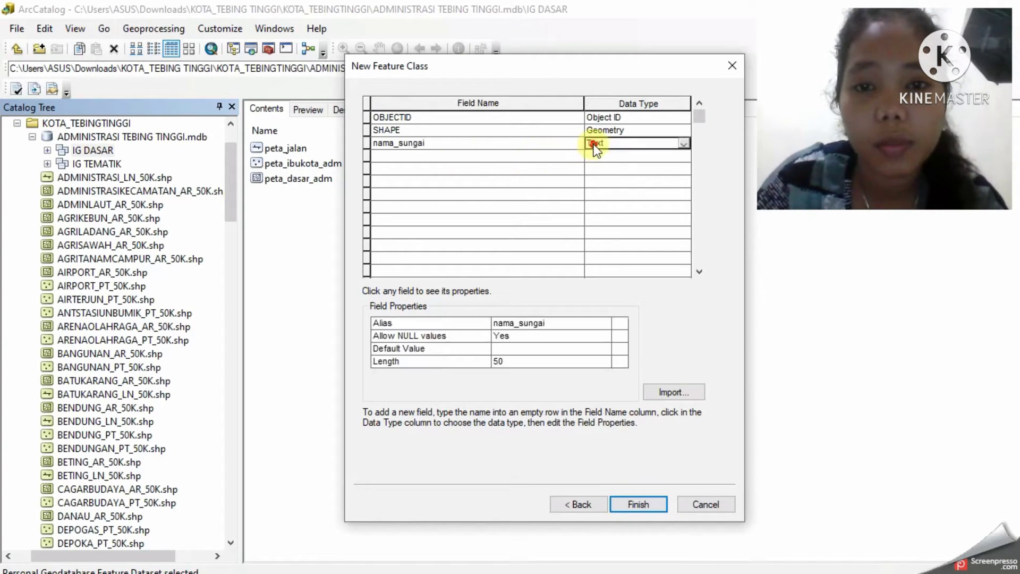
left_click(593, 144)
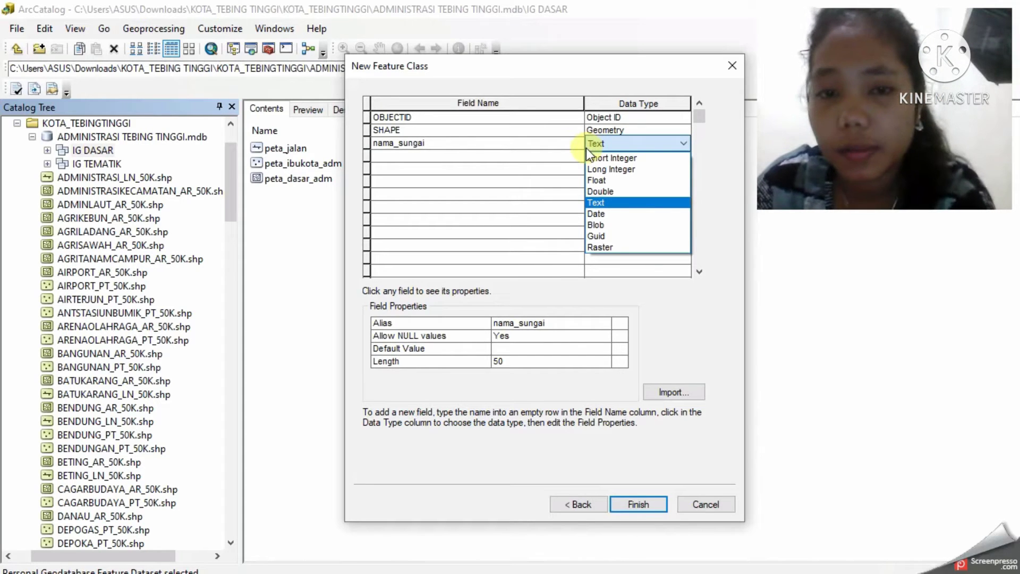
left_click(596, 145)
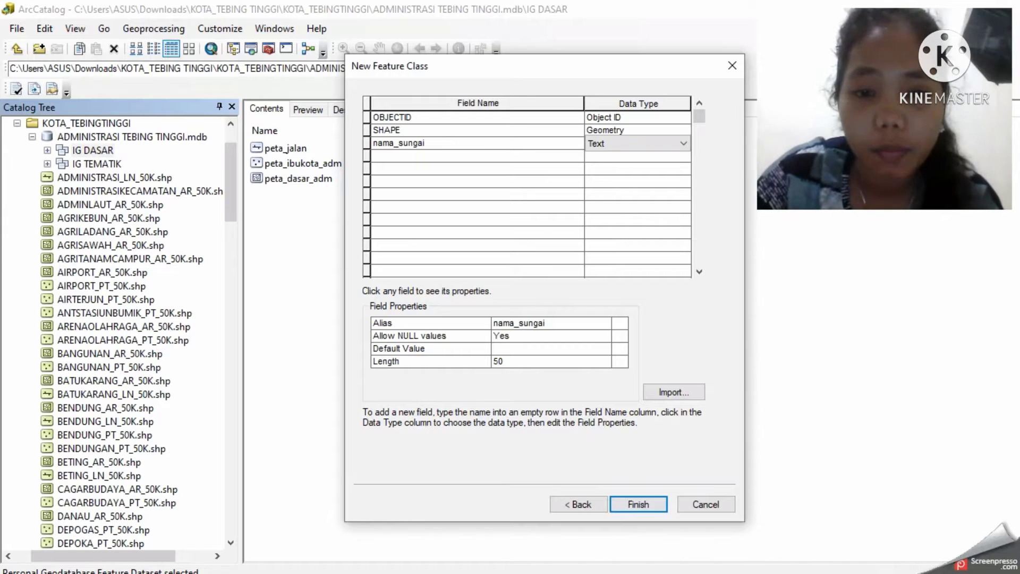
left_click(659, 506)
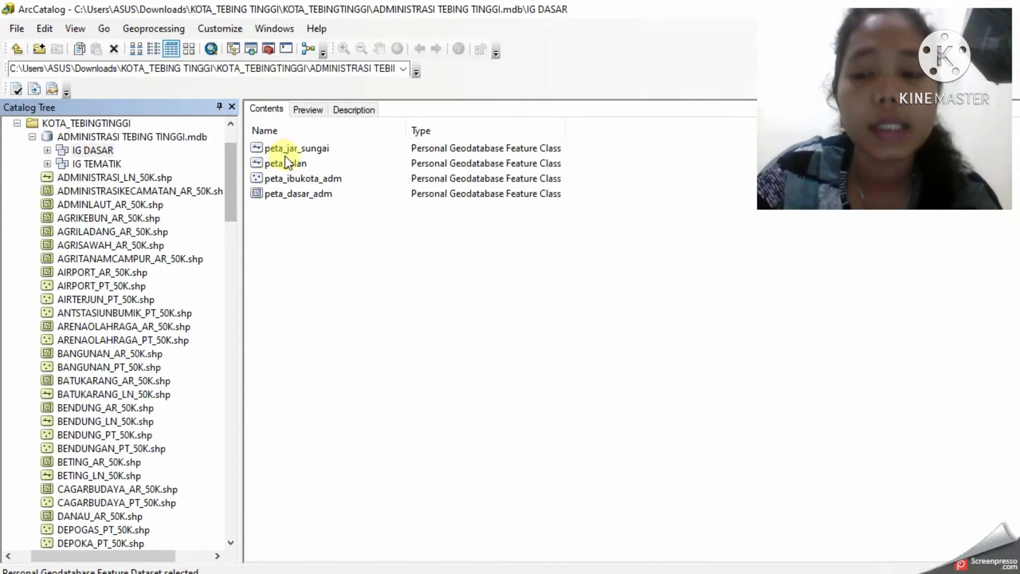
Step: Start a new feature class named peta_hujan in the IG TEMATIK feature dataset
right_click(110, 162)
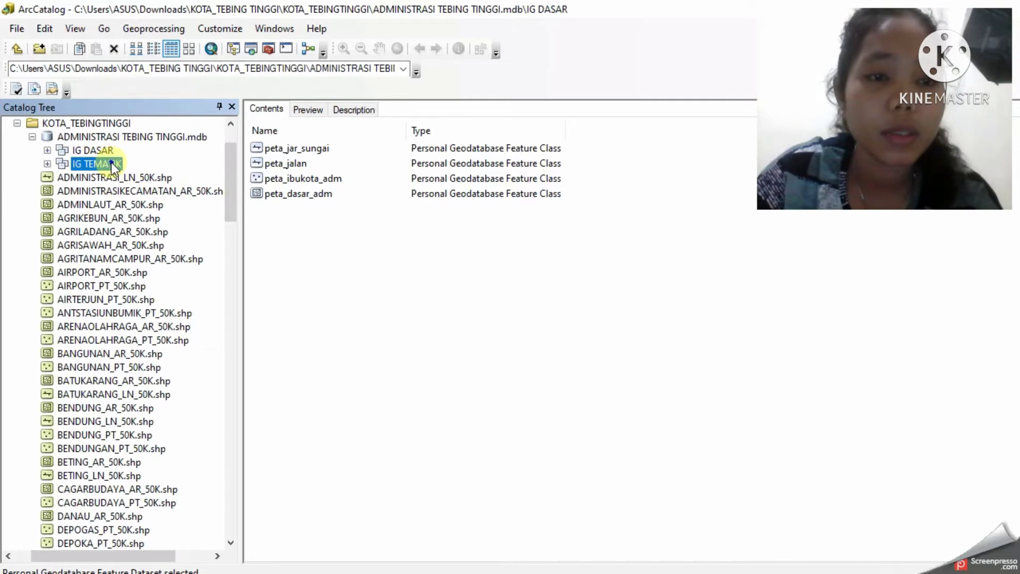
mouse_move(152, 279)
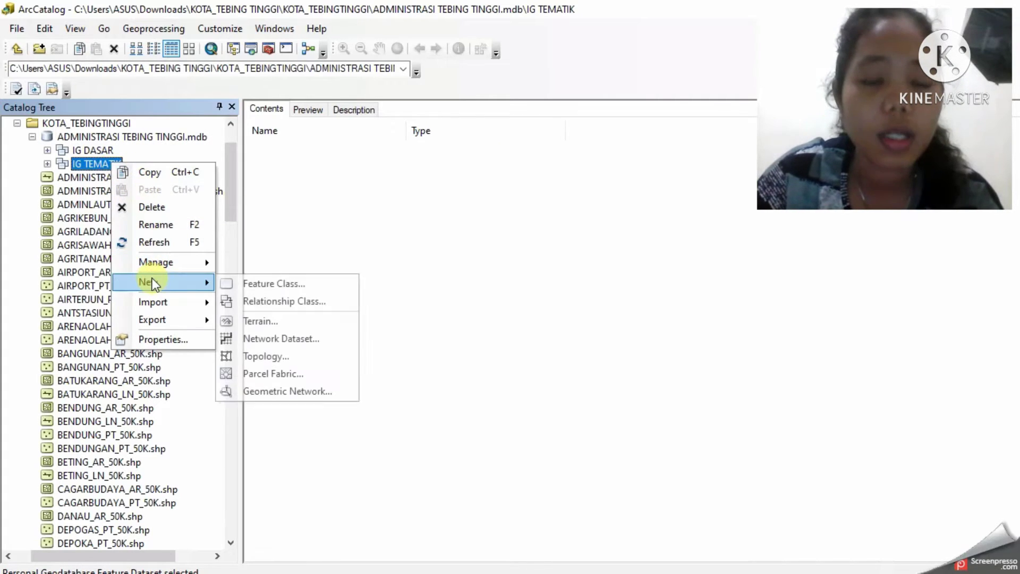
left_click(275, 288)
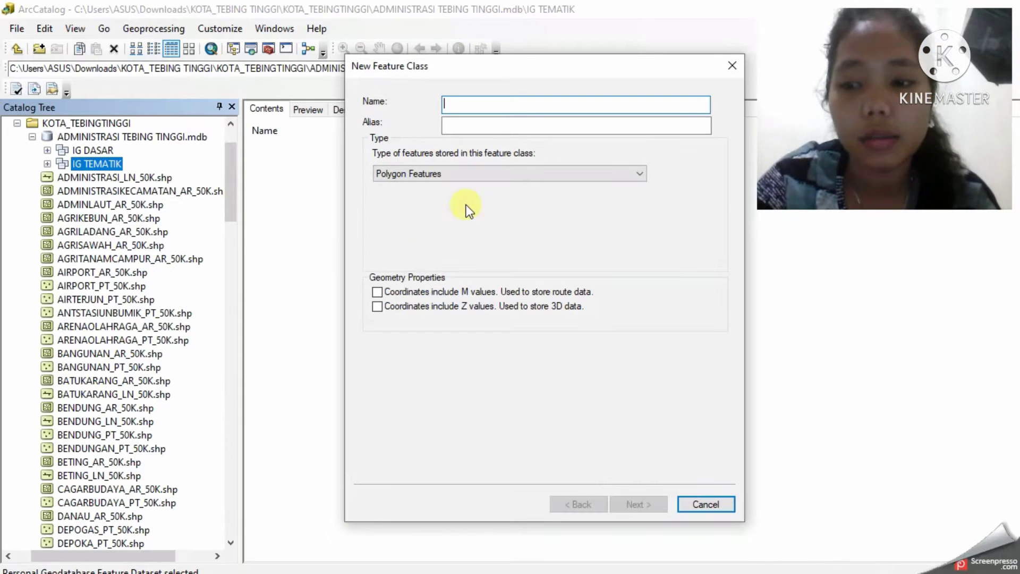
type("peta")
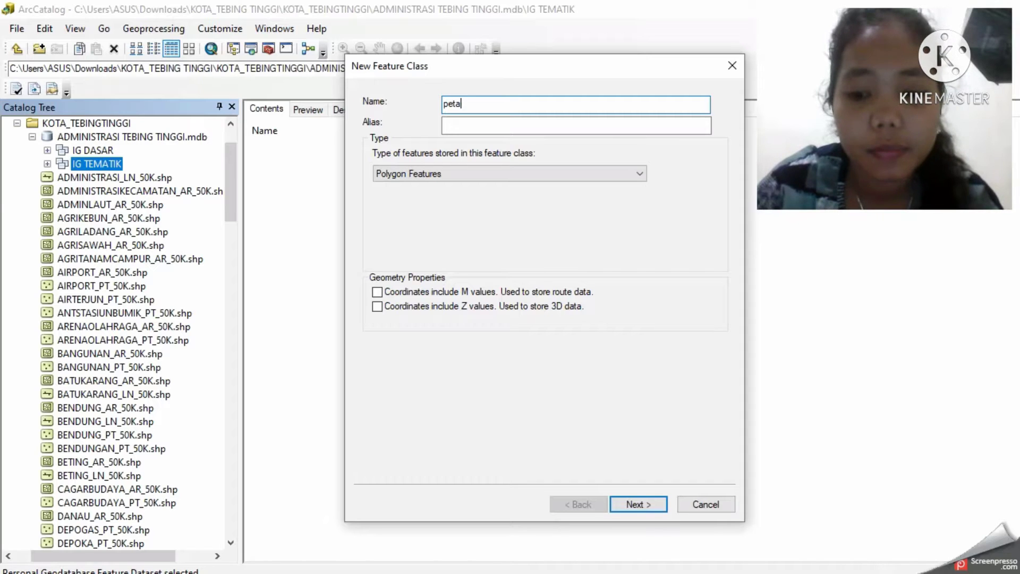
type("_hujan")
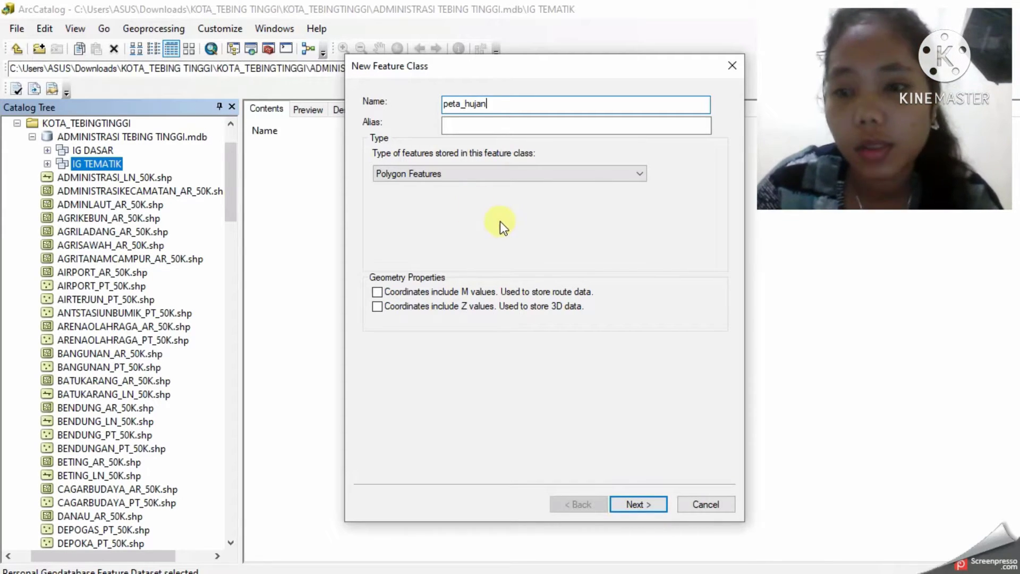
Step: Set the alias of peta_hujan to "peta intensitas hujan", keep Polygon Features as its type, and continue to the field definitions
left_click(540, 126)
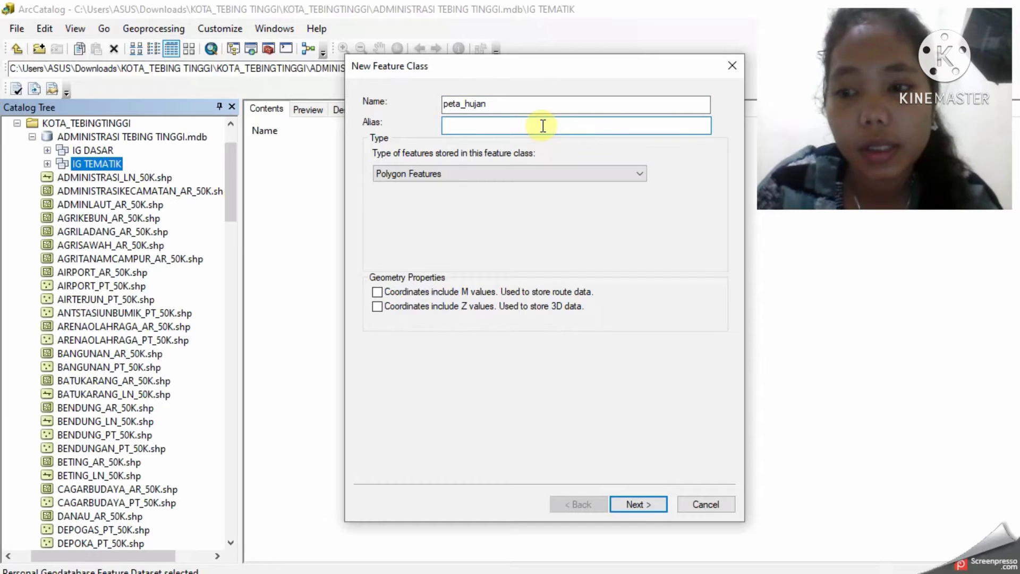
type("peta inte")
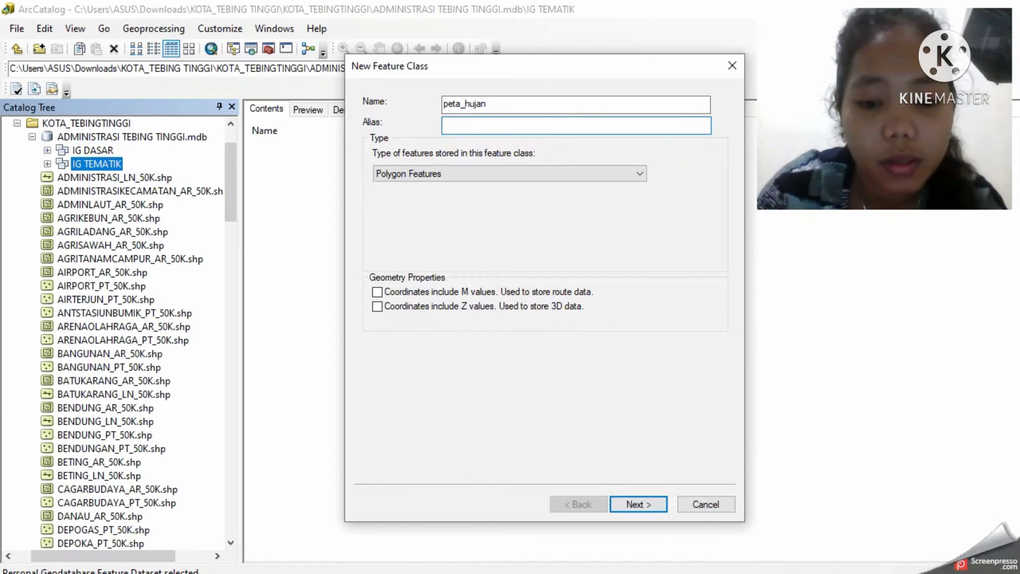
type("ns")
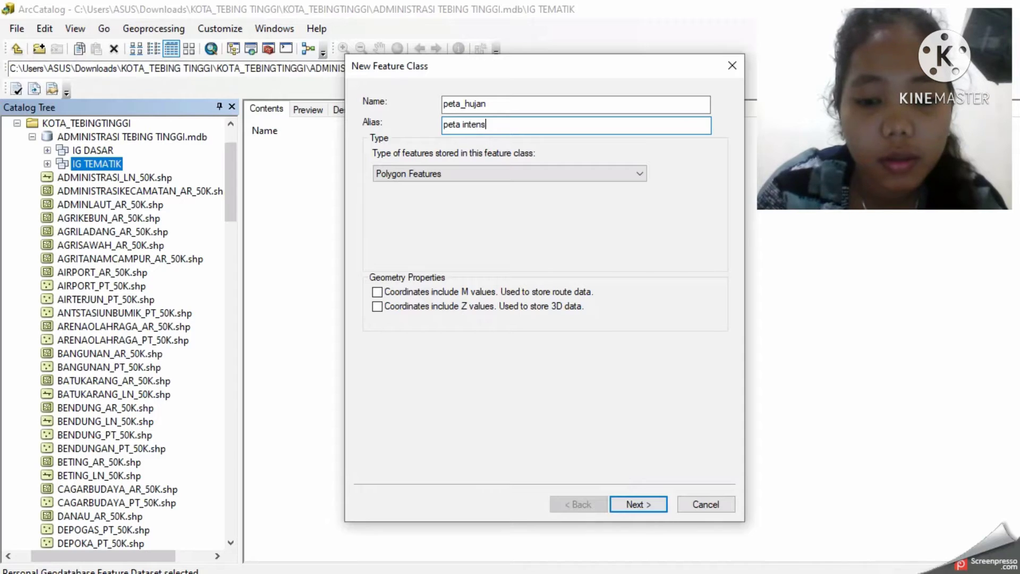
type("itas ")
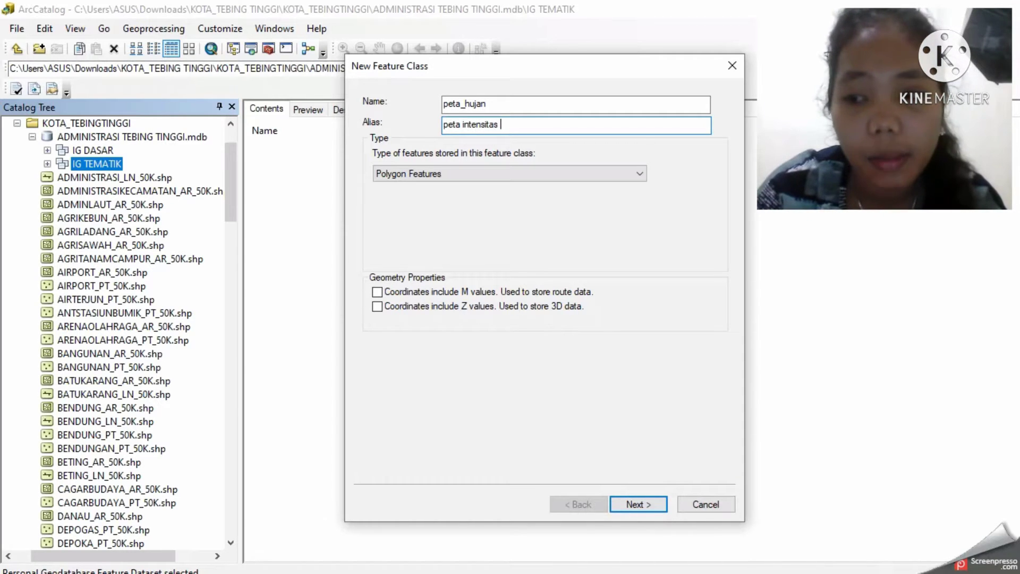
type("hujan")
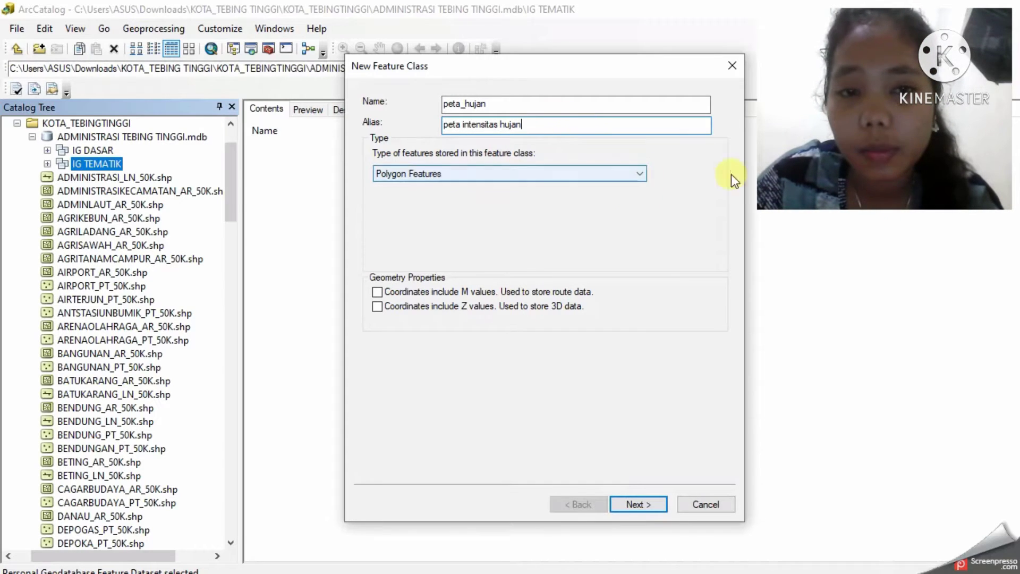
left_click(659, 508)
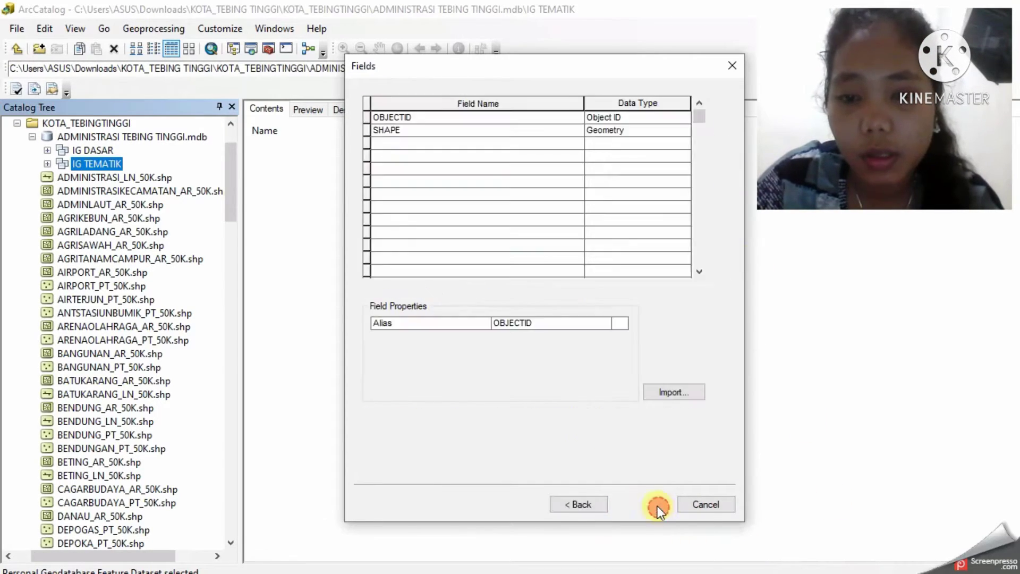
Step: Add a Text field named kelas_hujan to the peta_hujan feature class
left_click(458, 143)
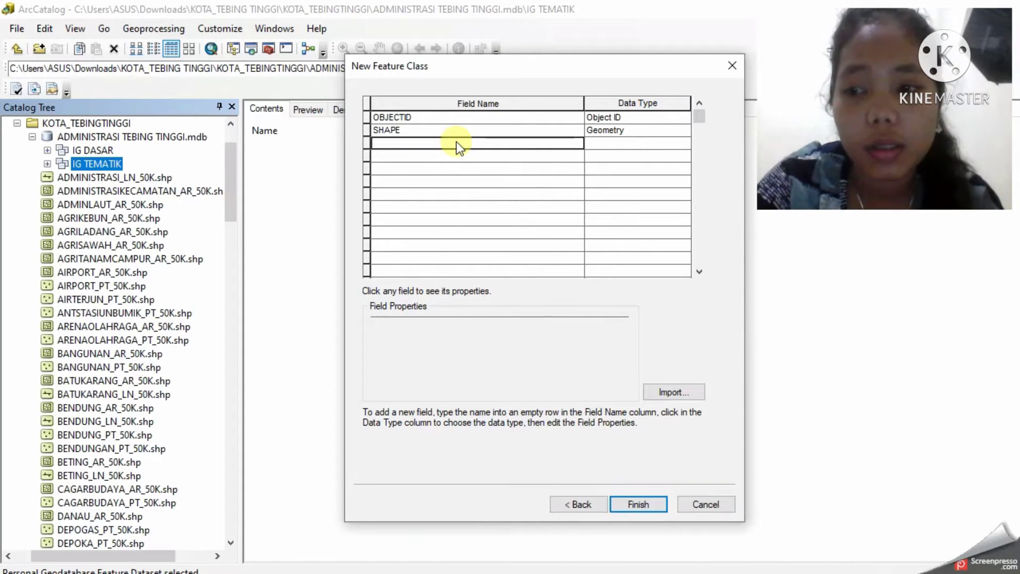
type("kelas")
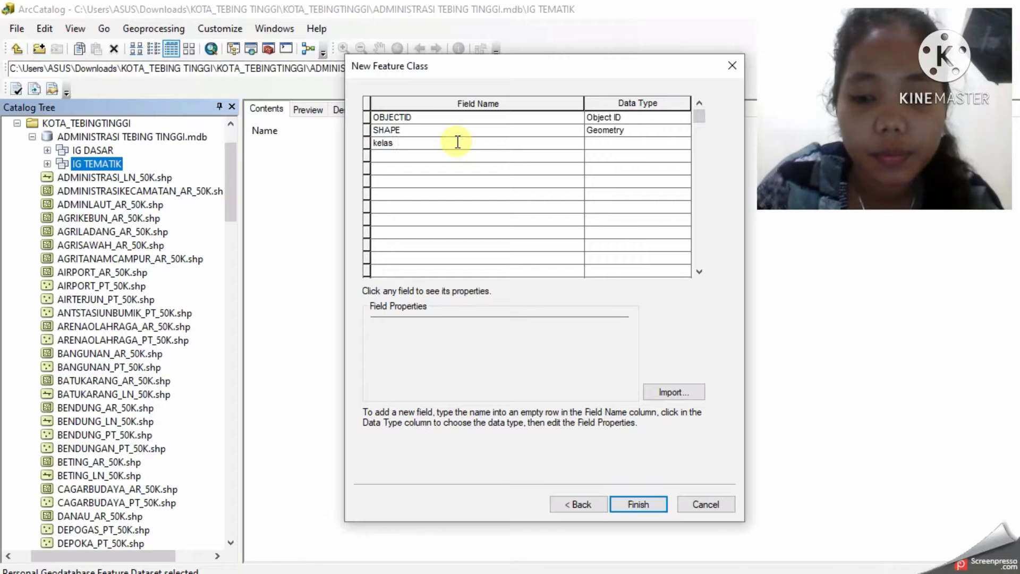
type("_hujan")
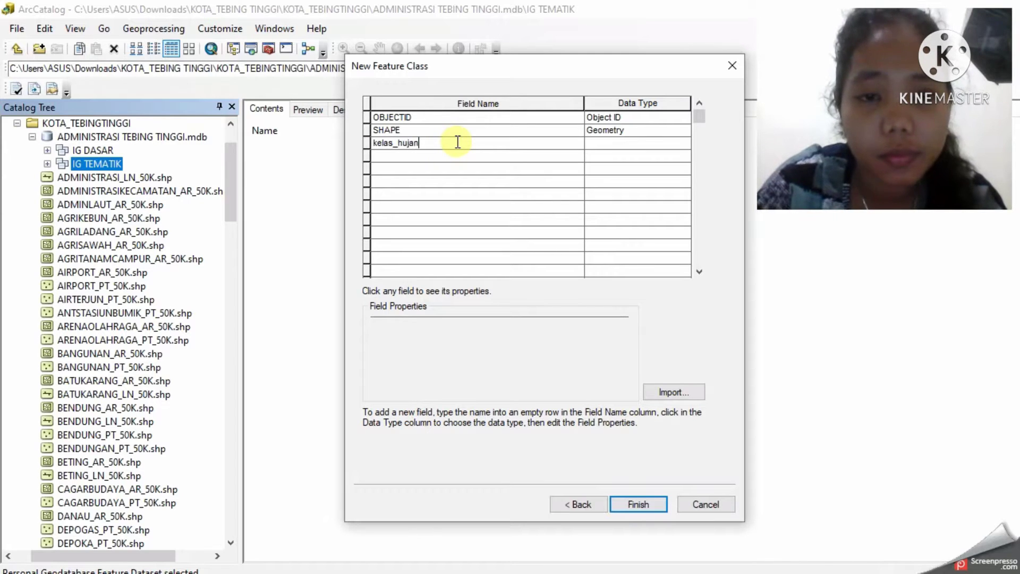
left_click(629, 144)
left_click(531, 154)
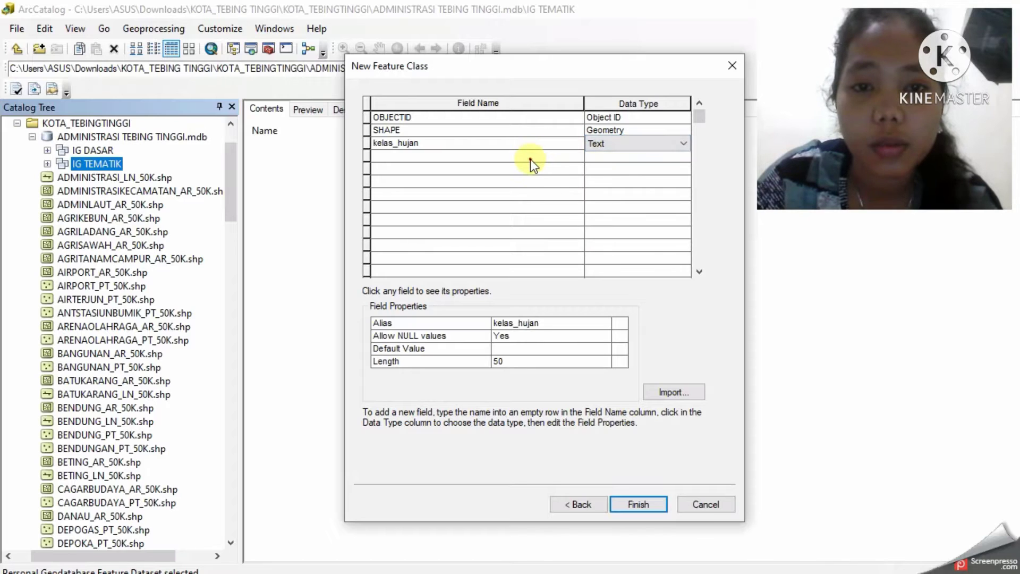
Step: Add a Text field named intensitas_hujan below kelas_hujan
left_click(530, 159)
type("in")
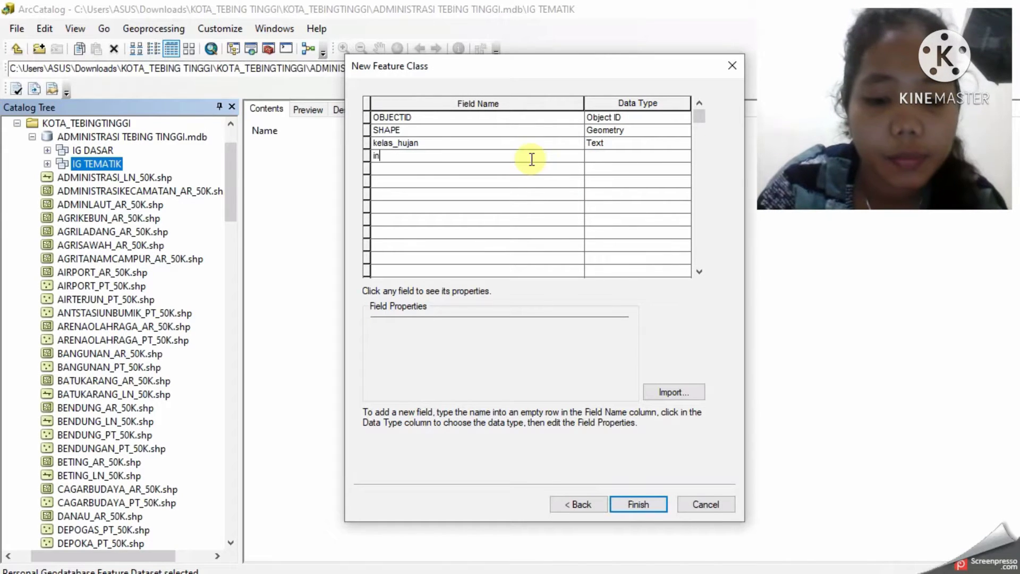
type("tensi")
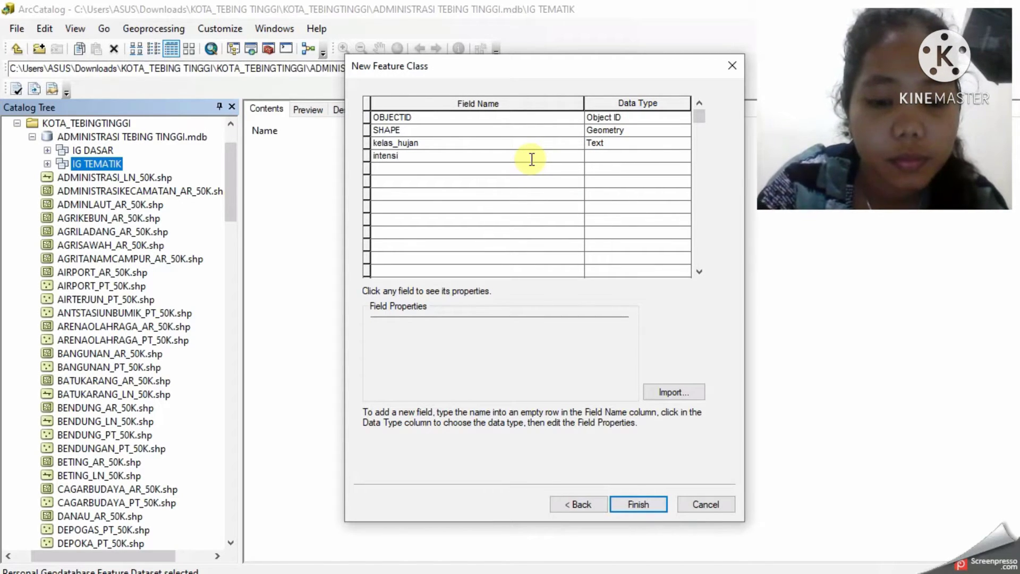
type("tas")
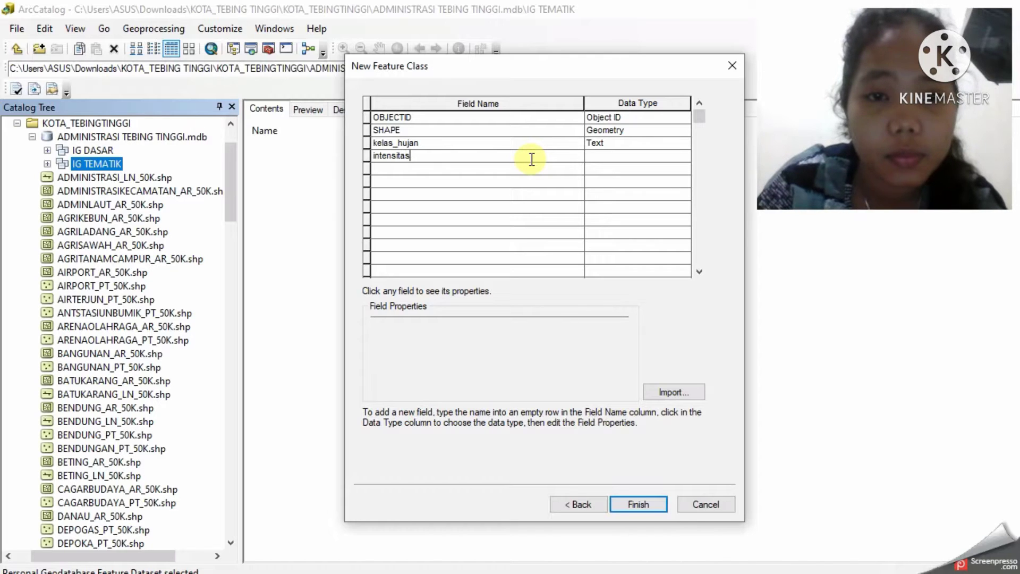
type("_")
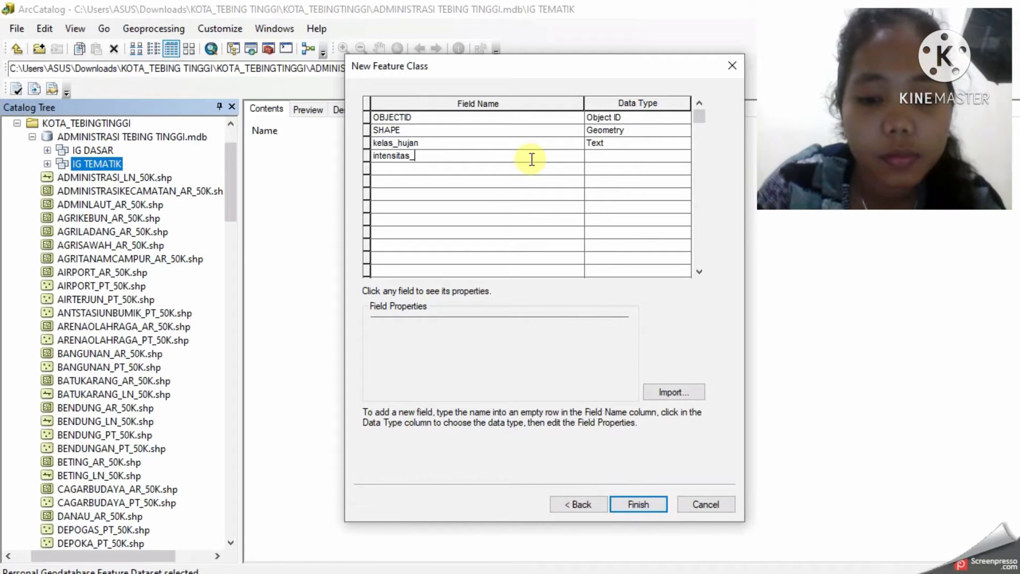
type("hujan")
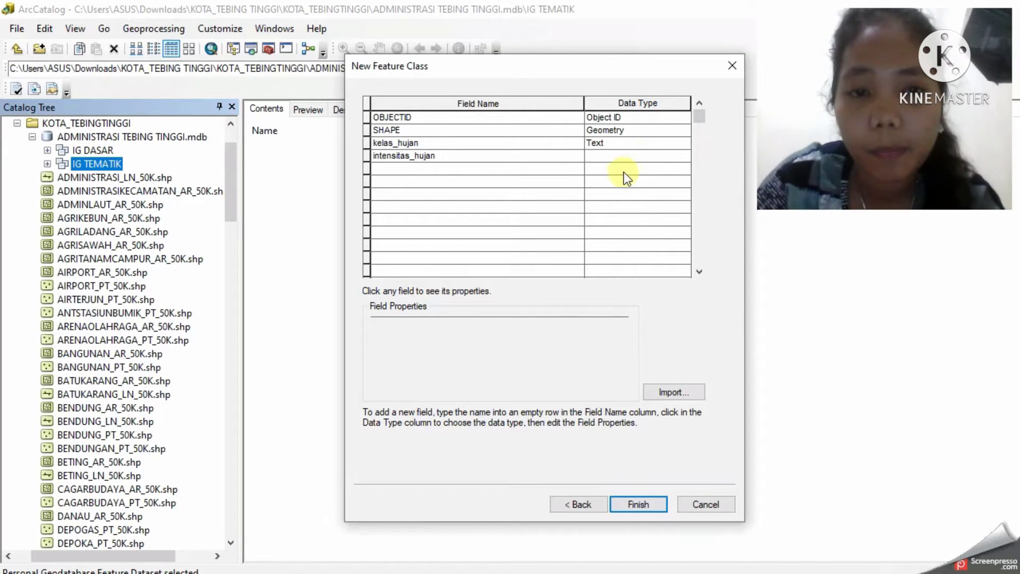
left_click(614, 158)
left_click(616, 211)
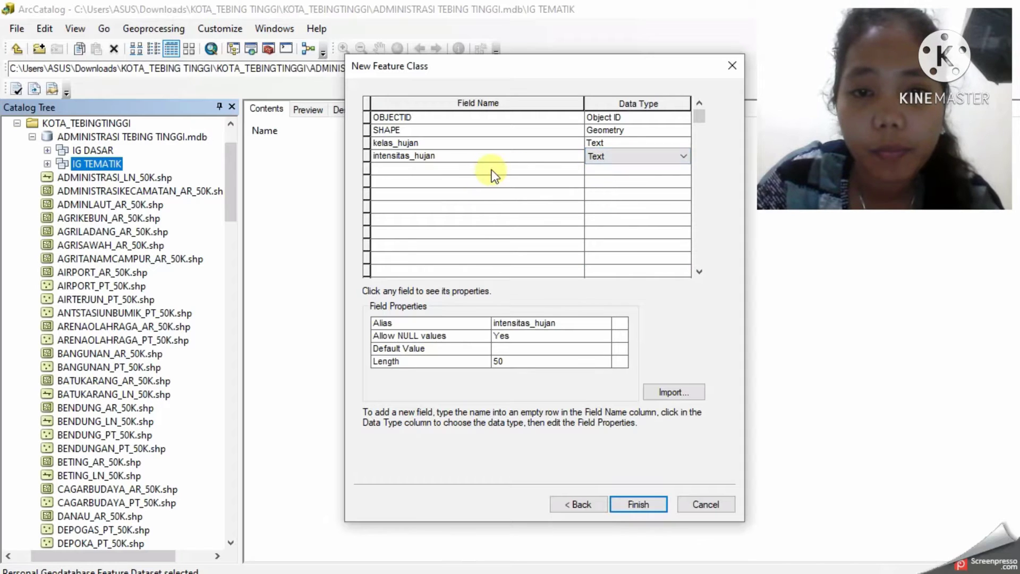
Step: Add a Text field named klasifikasi_hujan below intensitas_hujan
left_click(495, 167)
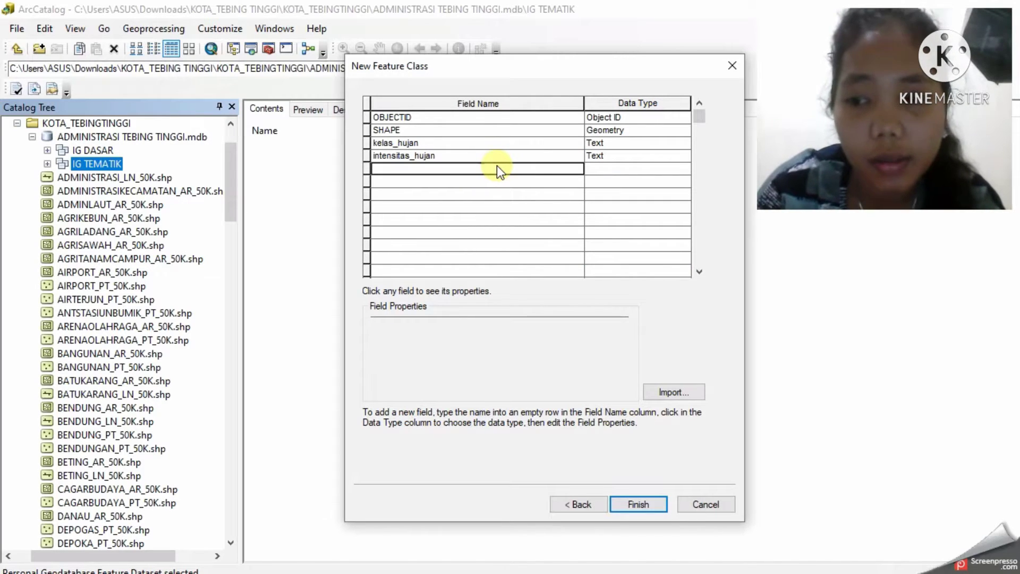
type("klasif")
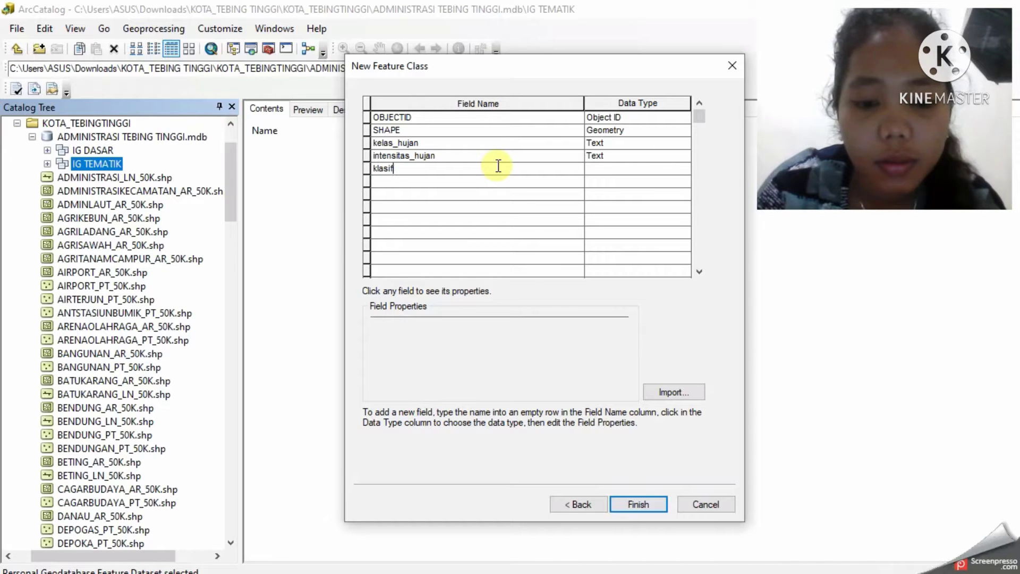
type("ikasi")
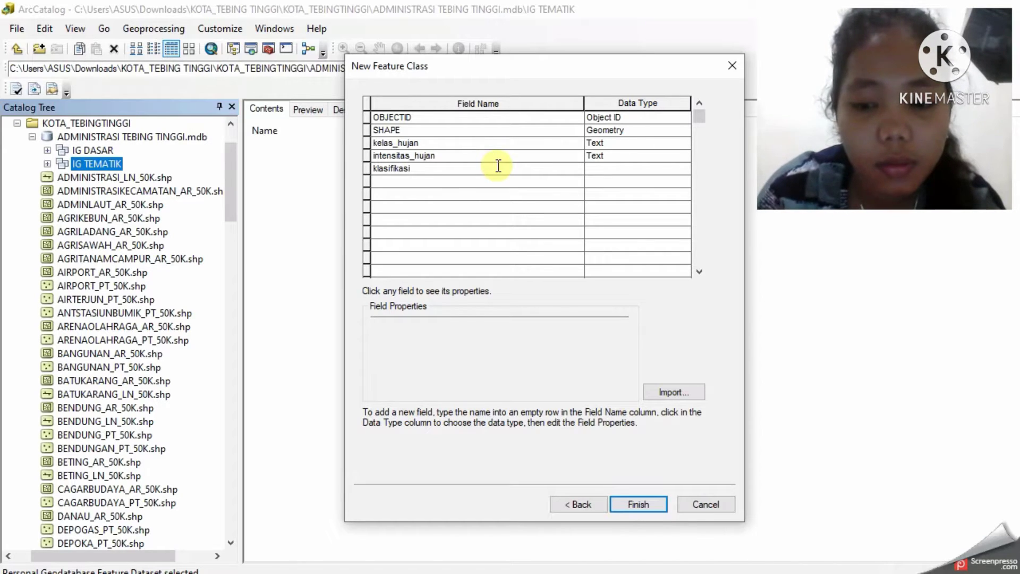
type("_hujan")
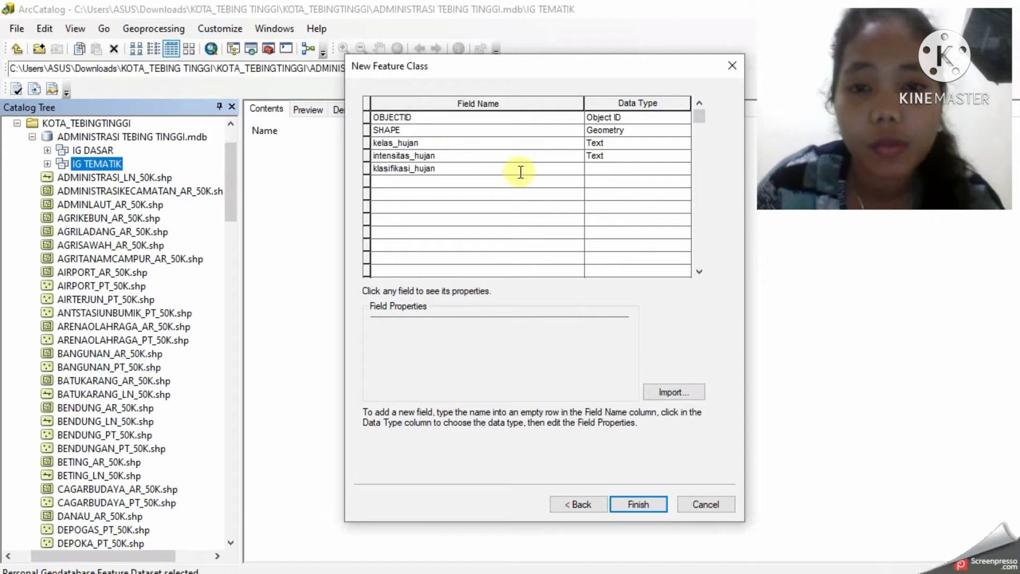
left_click(598, 170)
left_click(598, 170)
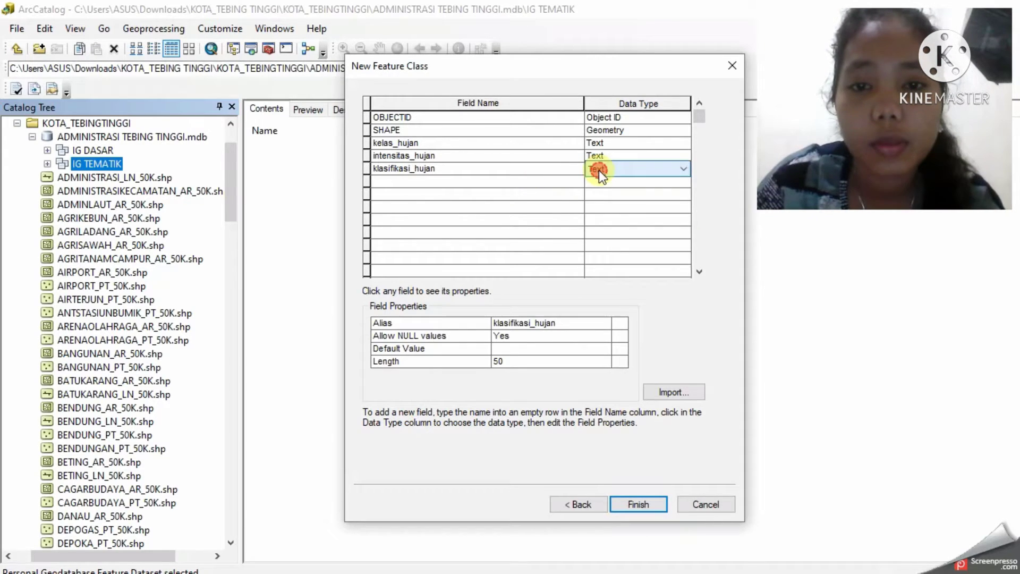
Step: Add a Short Integer field named skor_hujan and finish creating the peta_hujan feature class
left_click(525, 181)
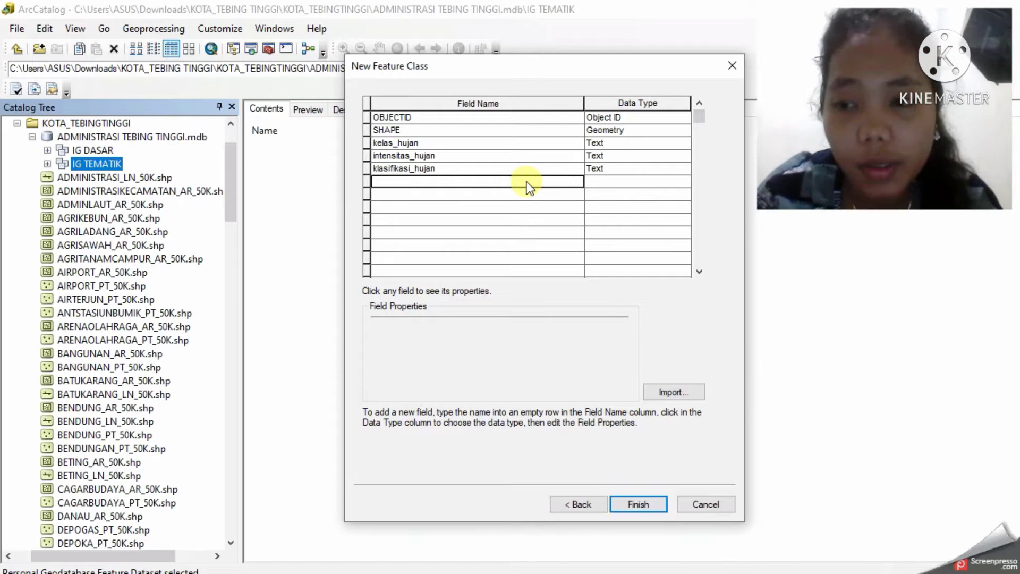
type("skor")
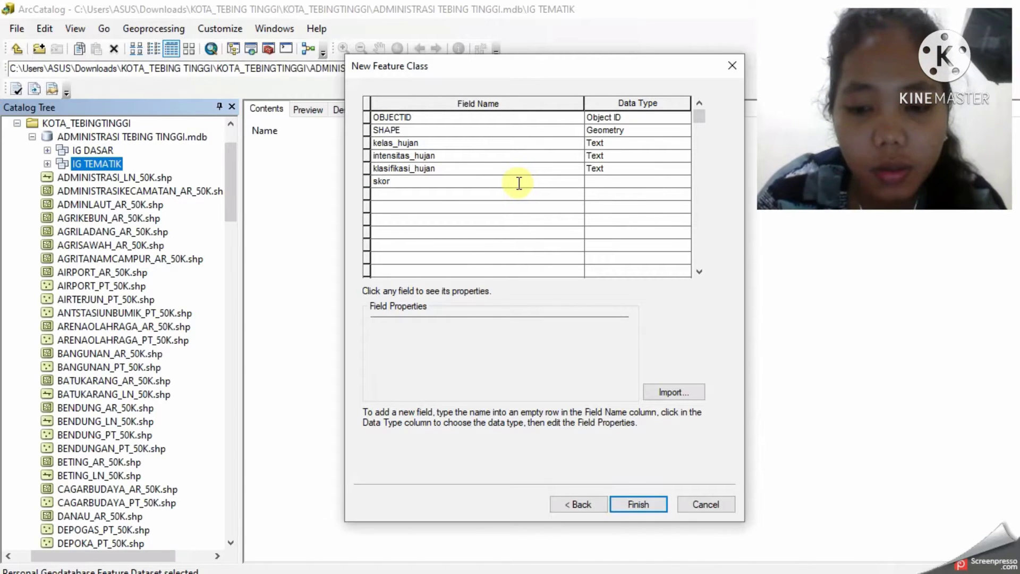
type("_hujan")
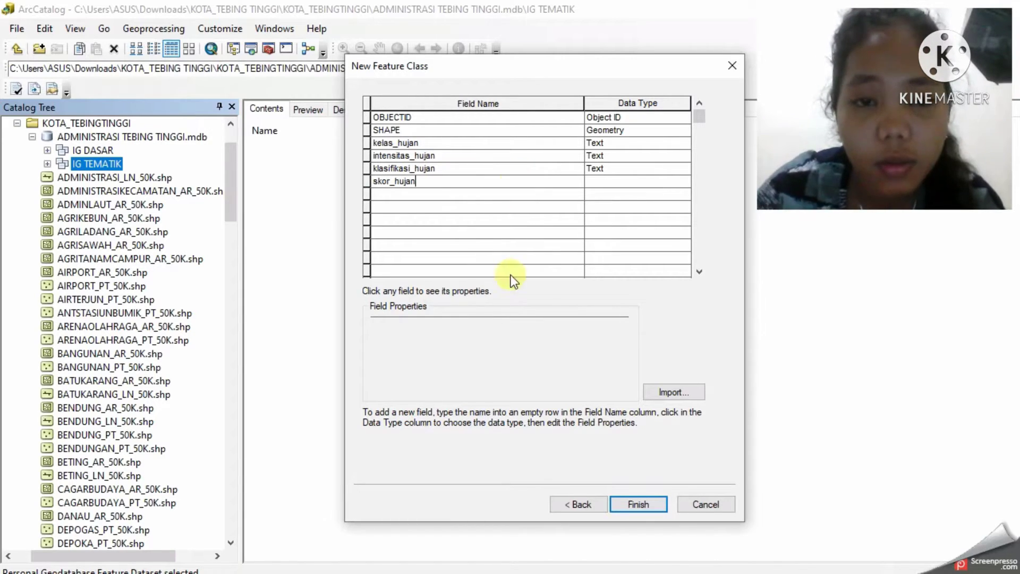
left_click(594, 181)
left_click(594, 180)
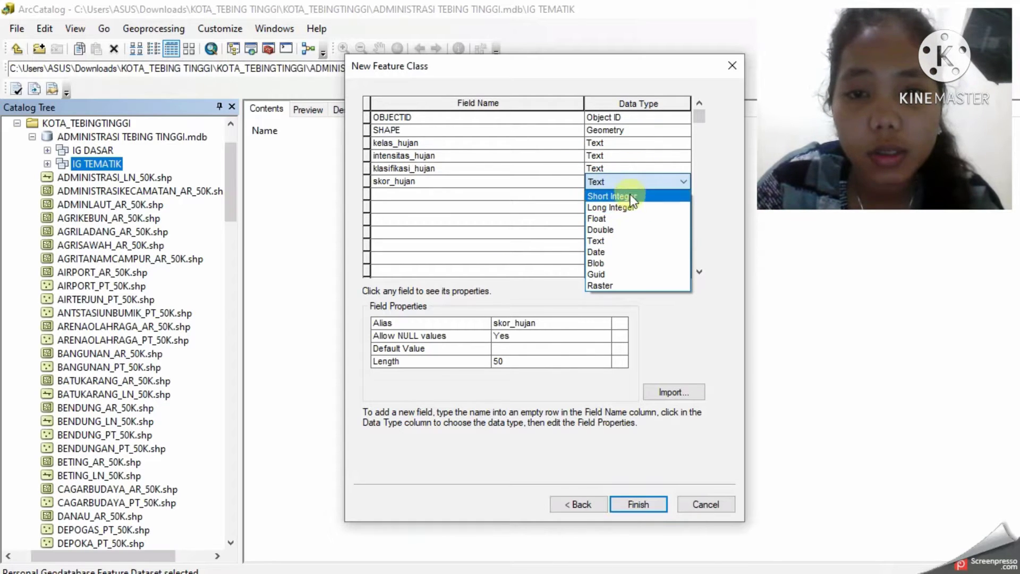
left_click(628, 196)
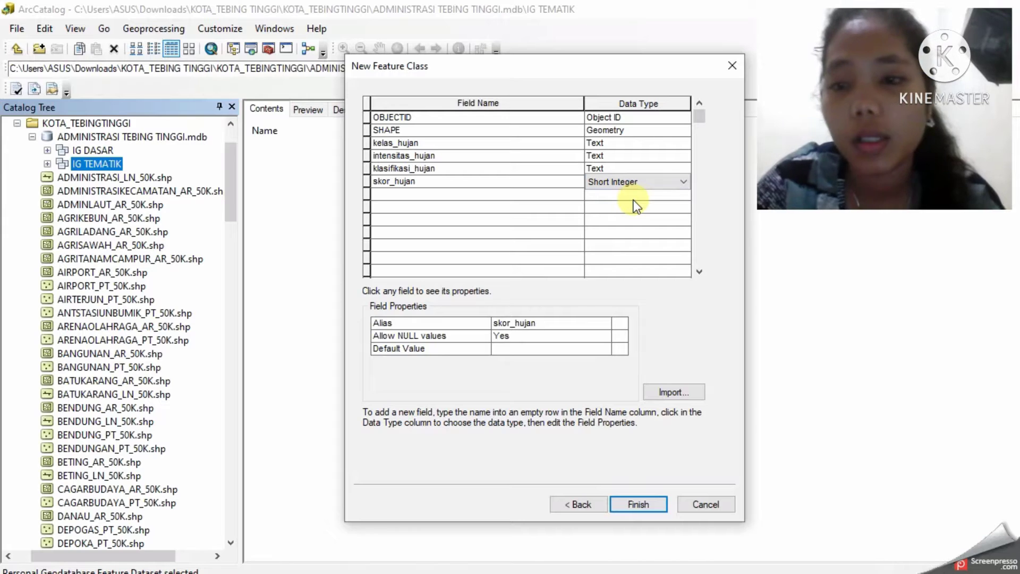
left_click(649, 502)
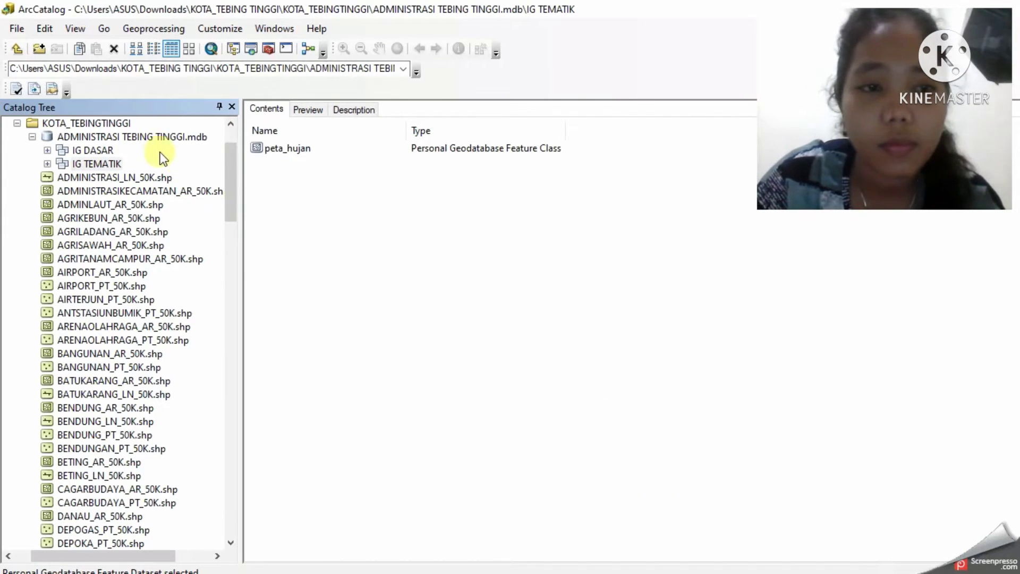
Step: Start a new feature class in the IG TEMATIK feature dataset and name it peta_kem_lereng
right_click(113, 165)
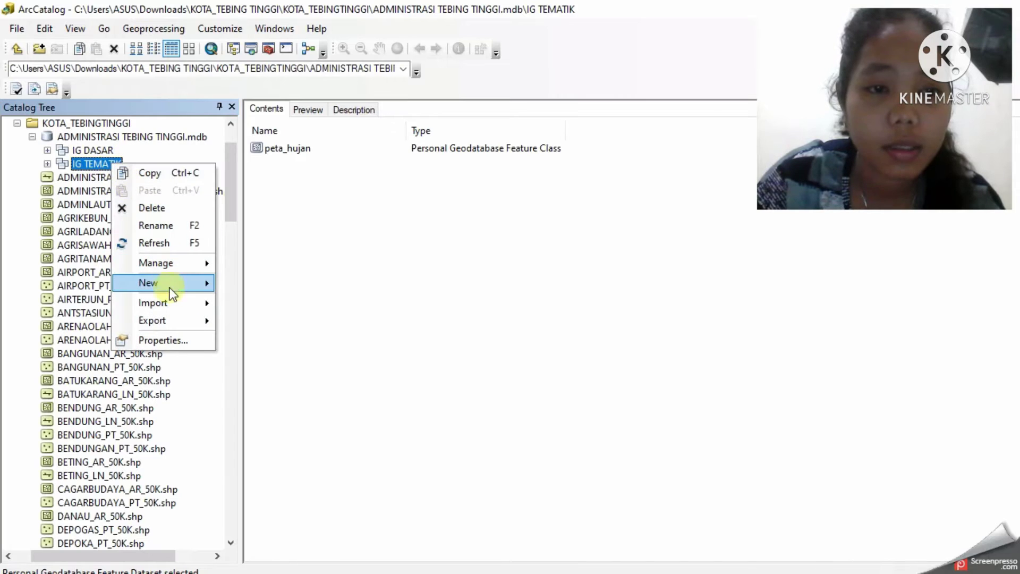
mouse_move(171, 303)
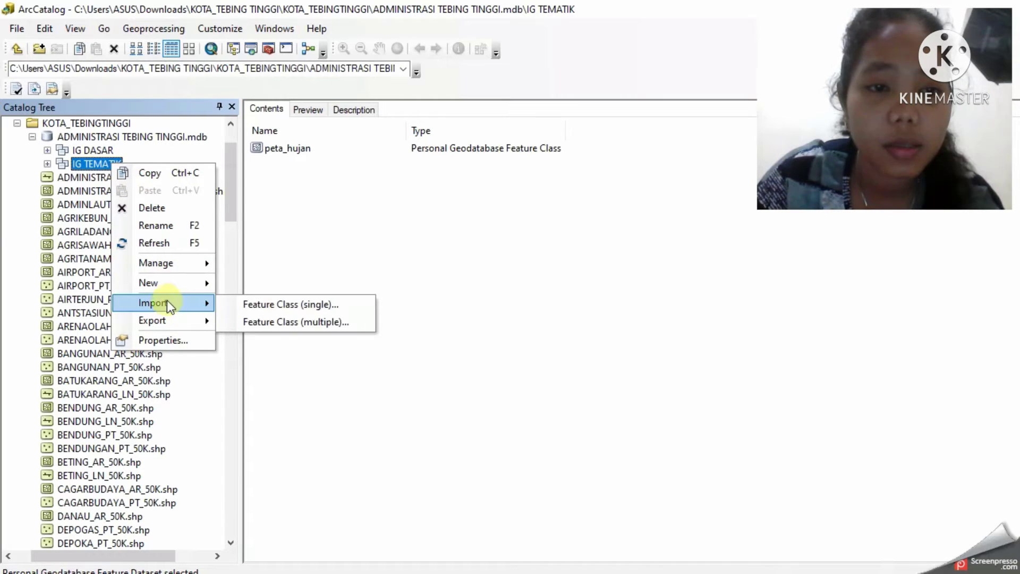
mouse_move(164, 283)
left_click(270, 284)
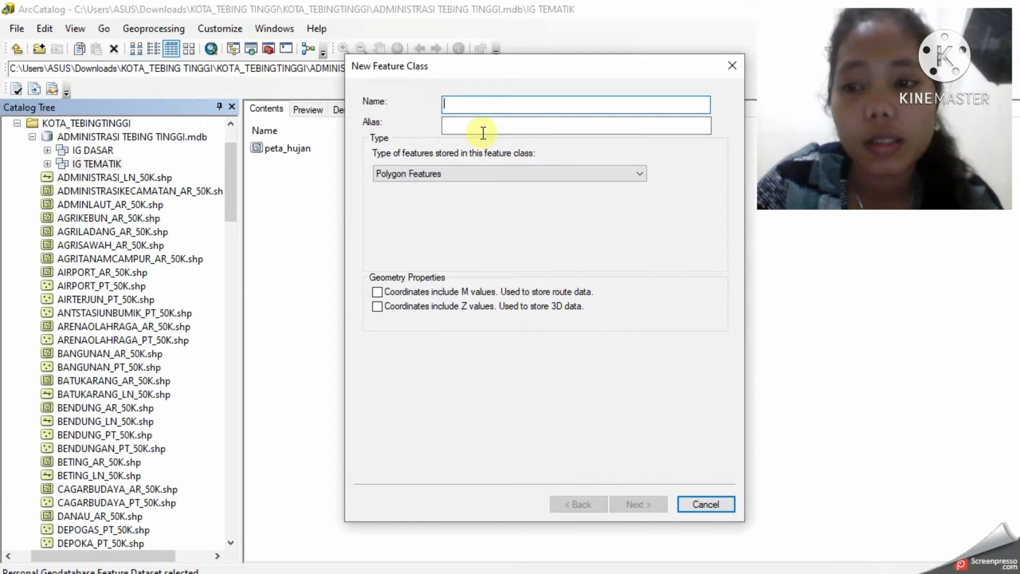
type("pe")
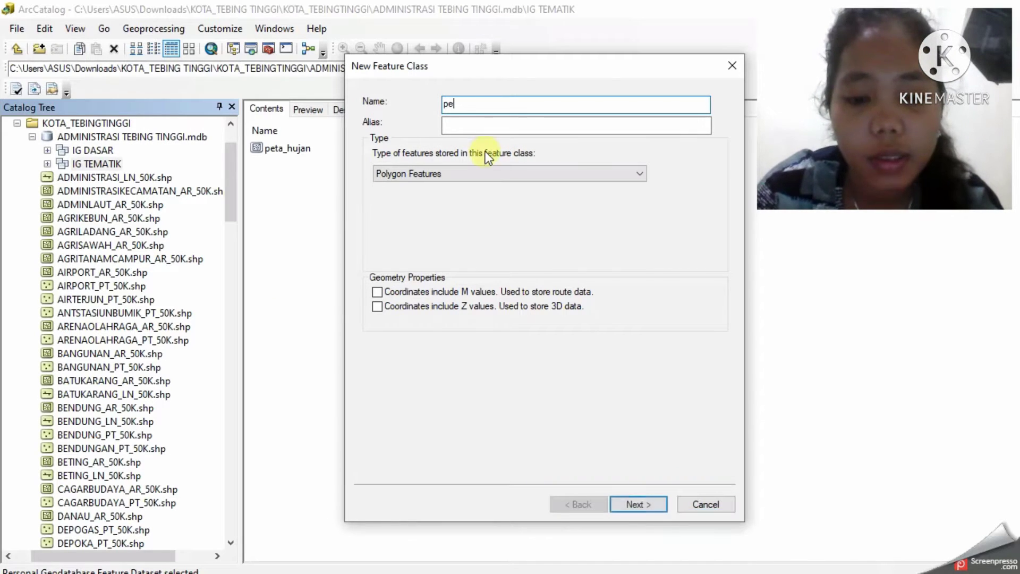
type("ta")
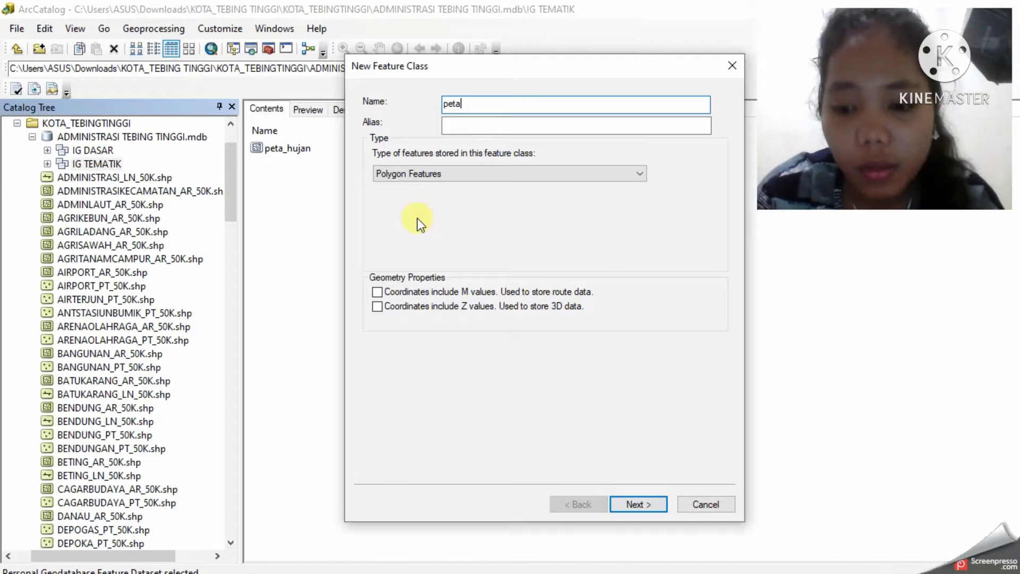
type("_k")
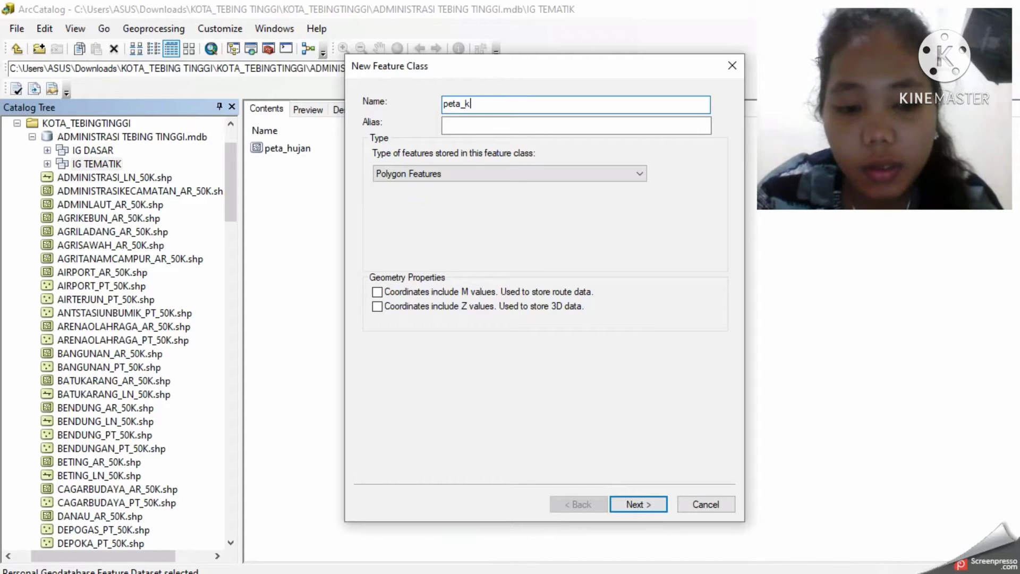
type("em_")
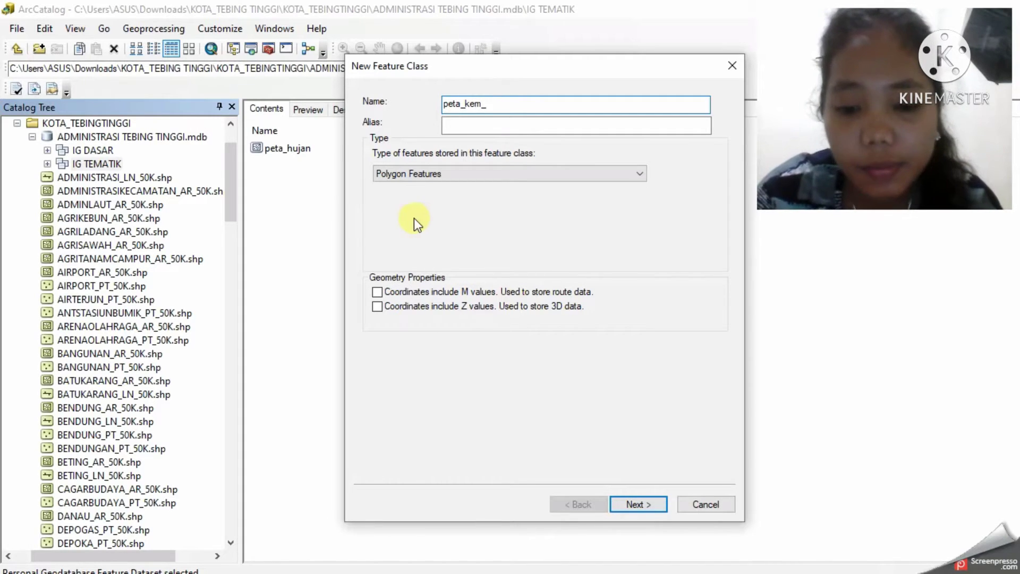
type("lereng")
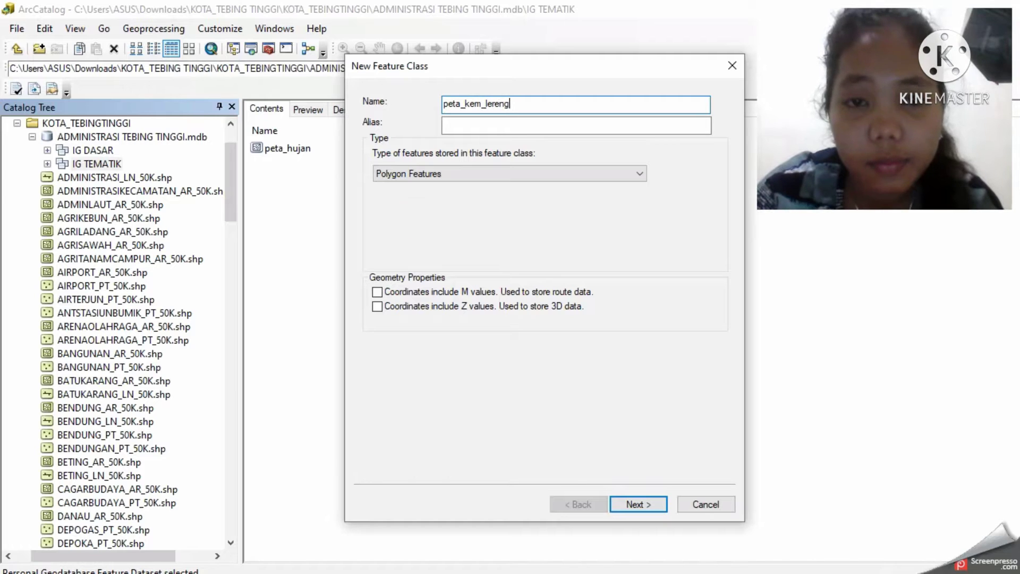
Step: Set the alias to kemiringan lereng, keep Polygon Features as the type, and proceed to the field definitions
left_click(576, 126)
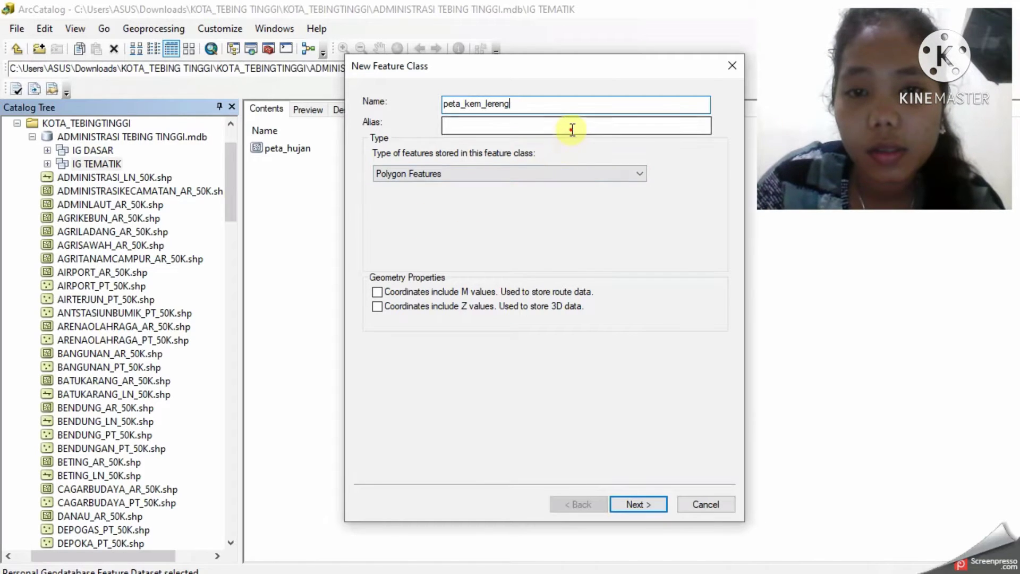
type("kemi")
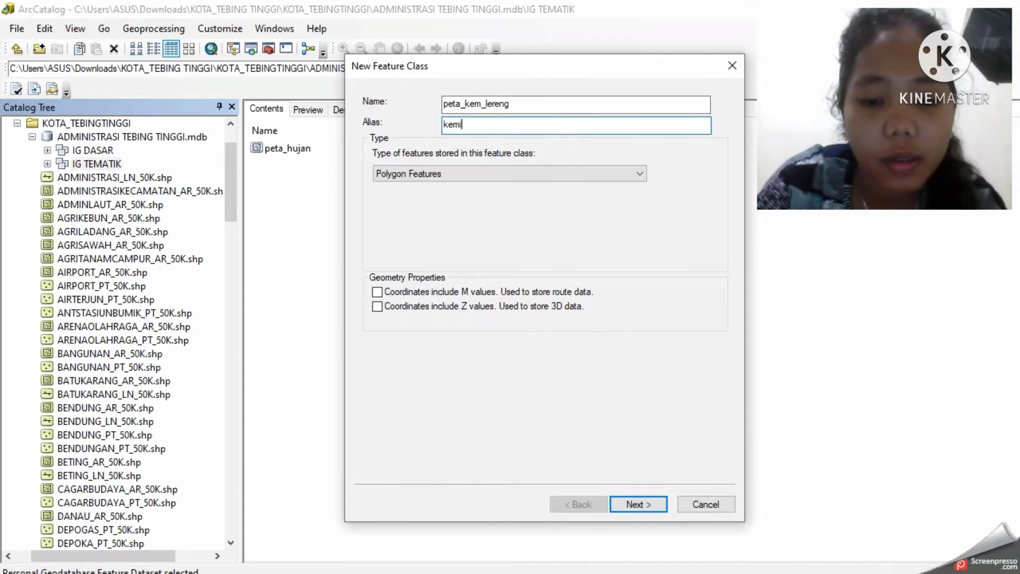
type("ringan")
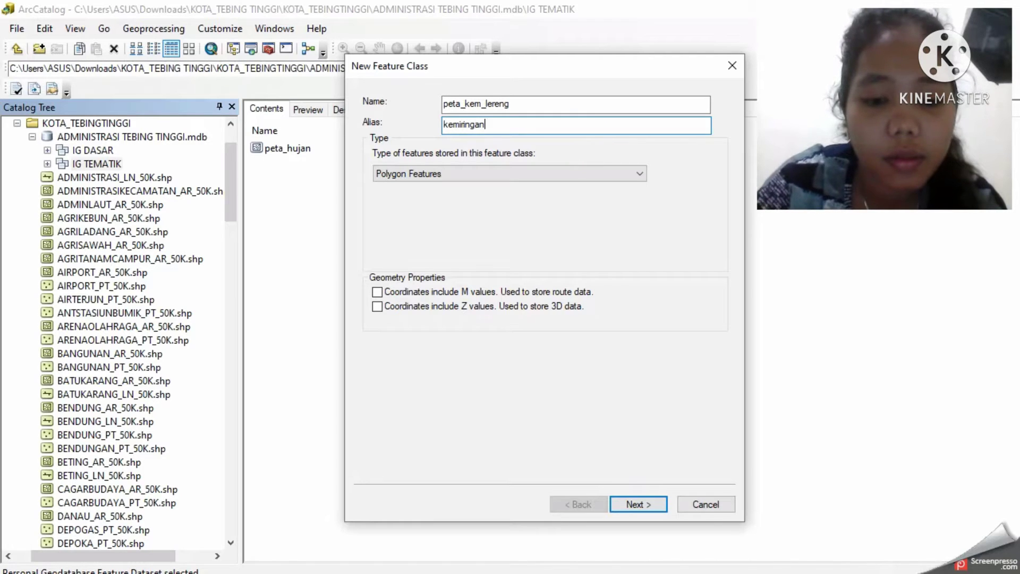
type(" lereng")
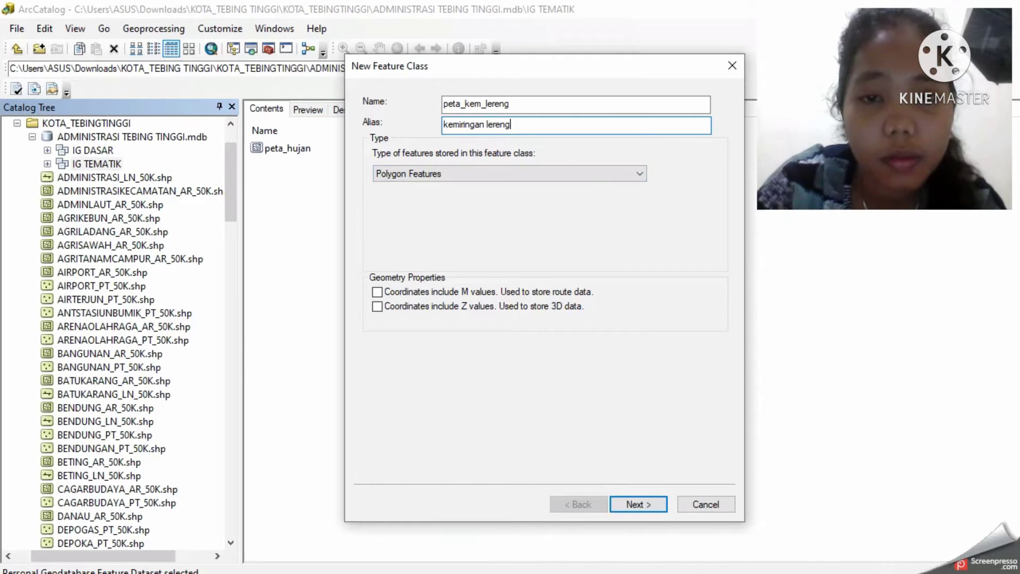
left_click(594, 174)
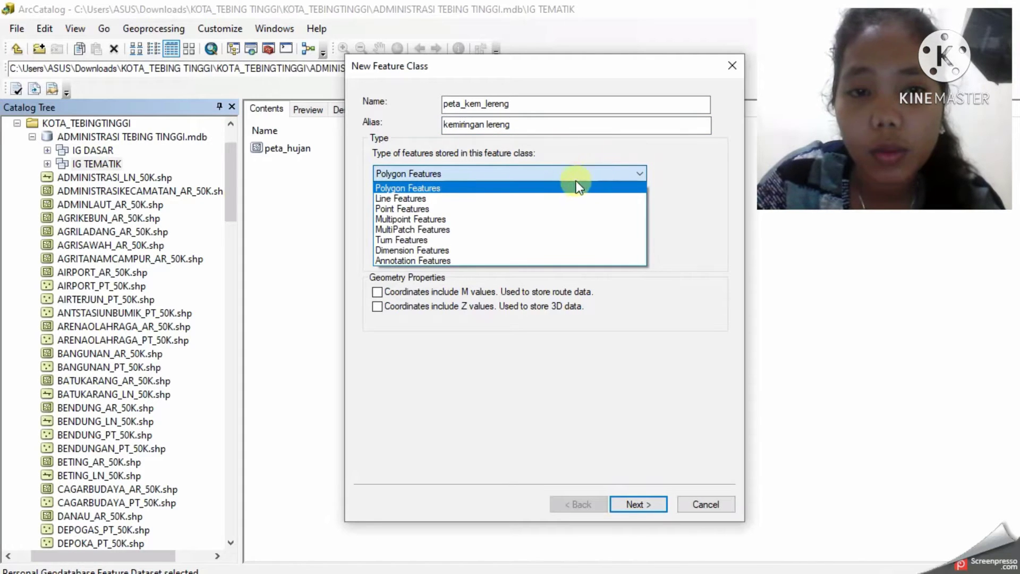
left_click(522, 189)
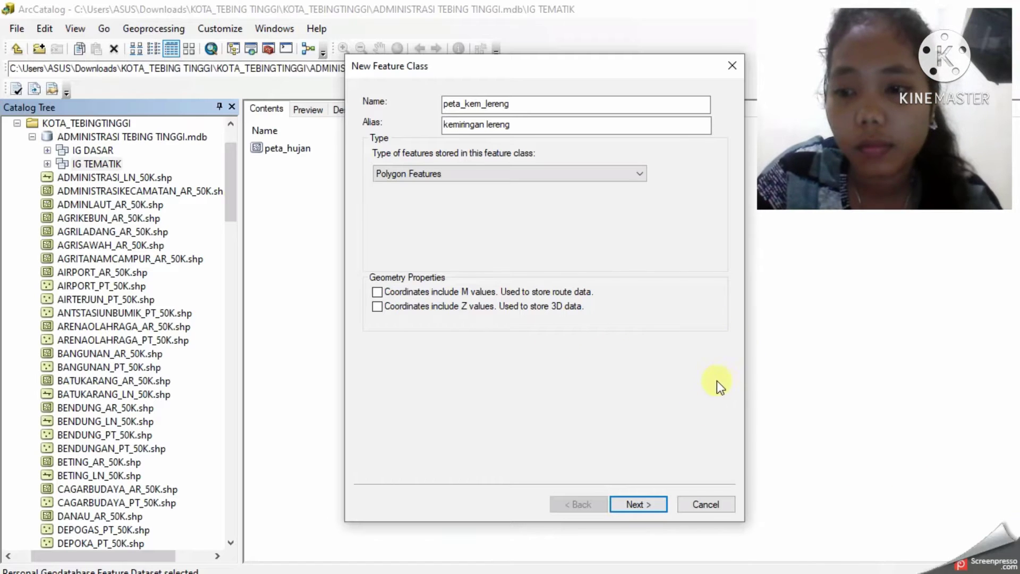
left_click(646, 502)
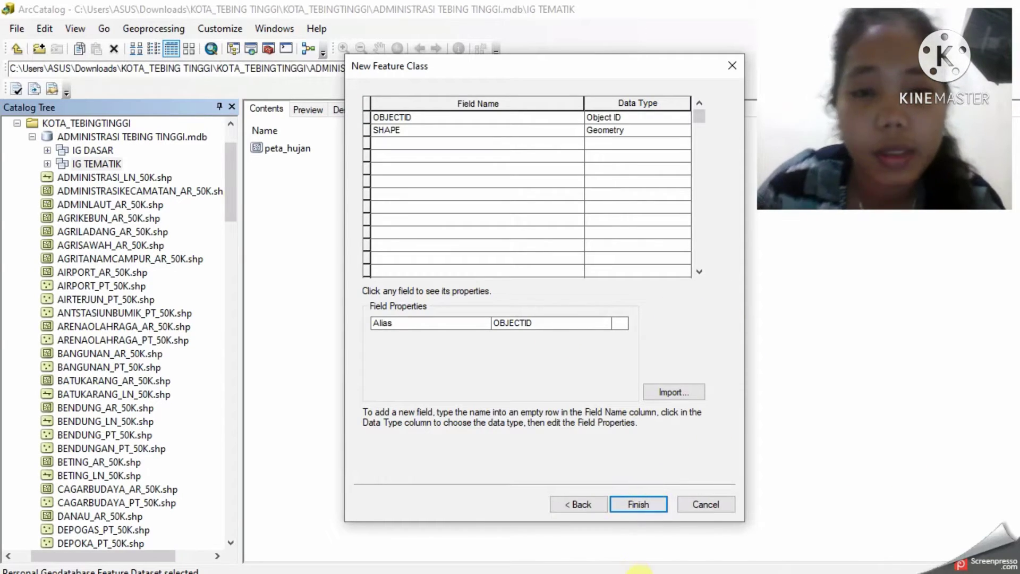
Step: Add a Text field named kemiringan_lereng to the peta_kem_lereng feature class
left_click(492, 142)
type("kemi")
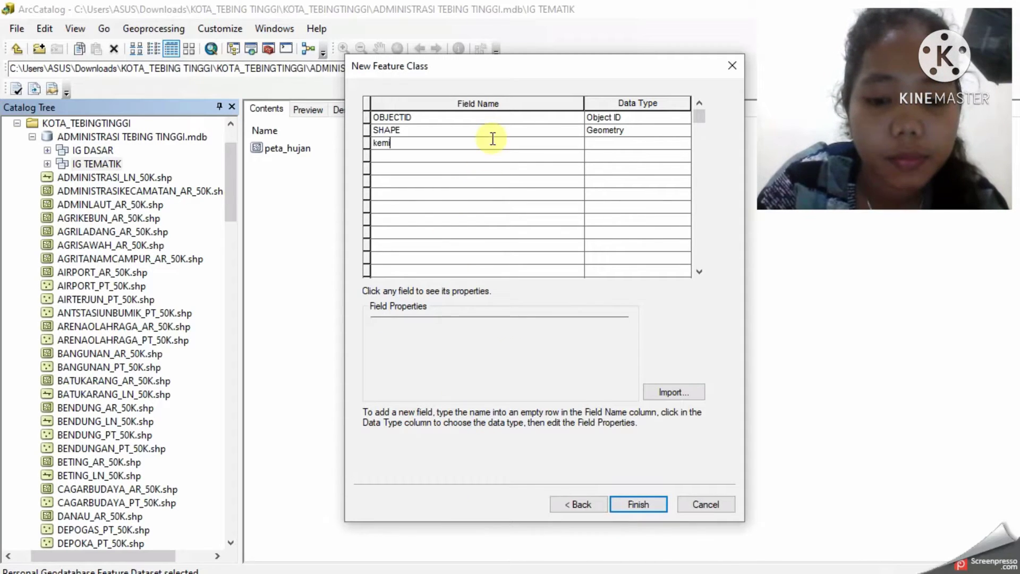
type("ringa")
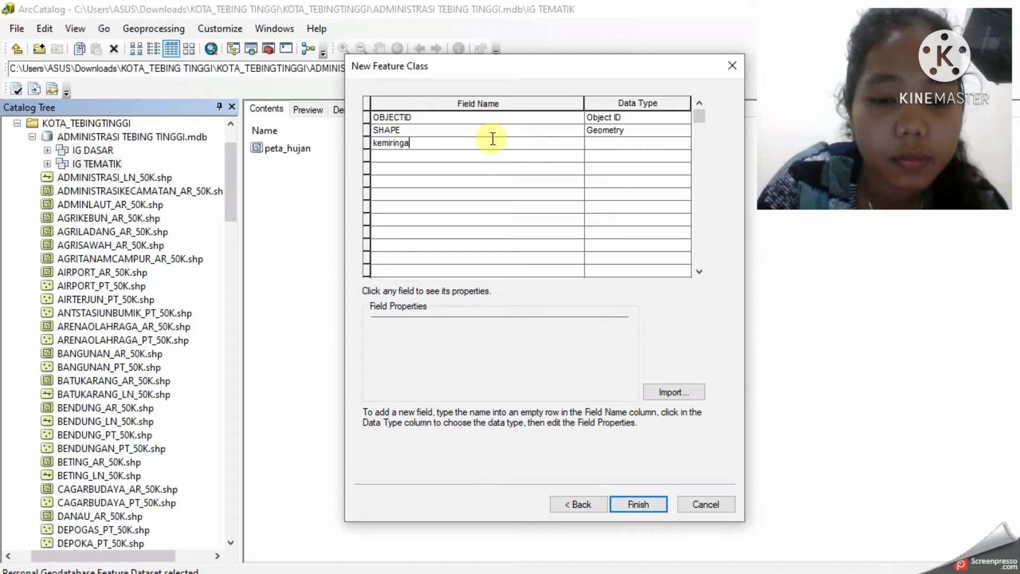
type("n_")
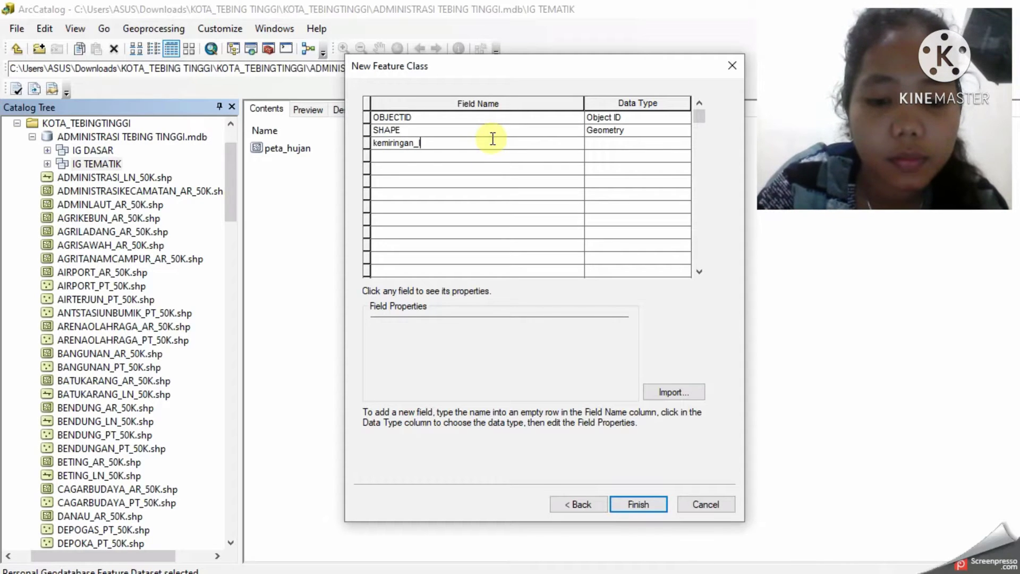
type("lereng")
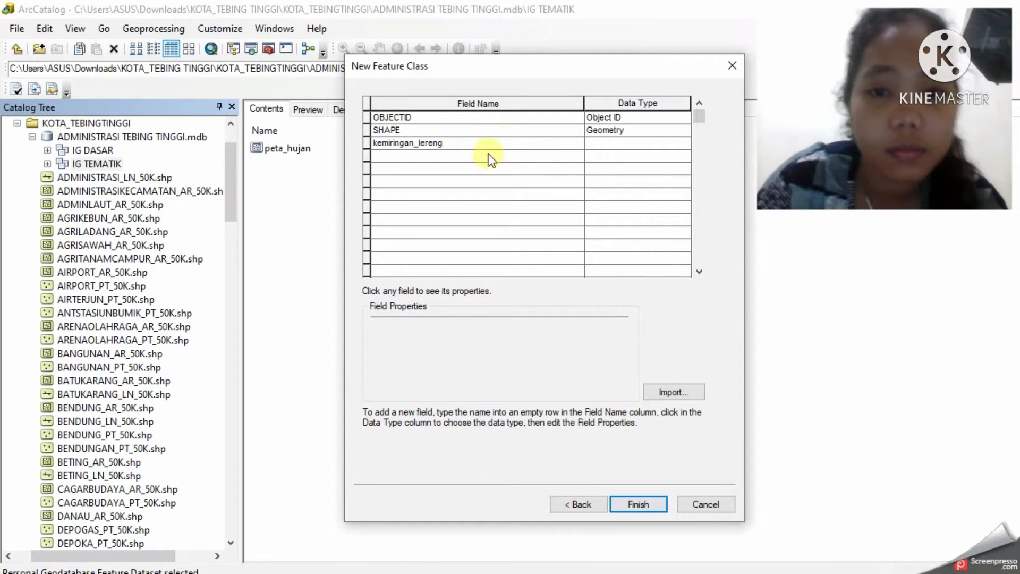
left_click(644, 143)
left_click(644, 144)
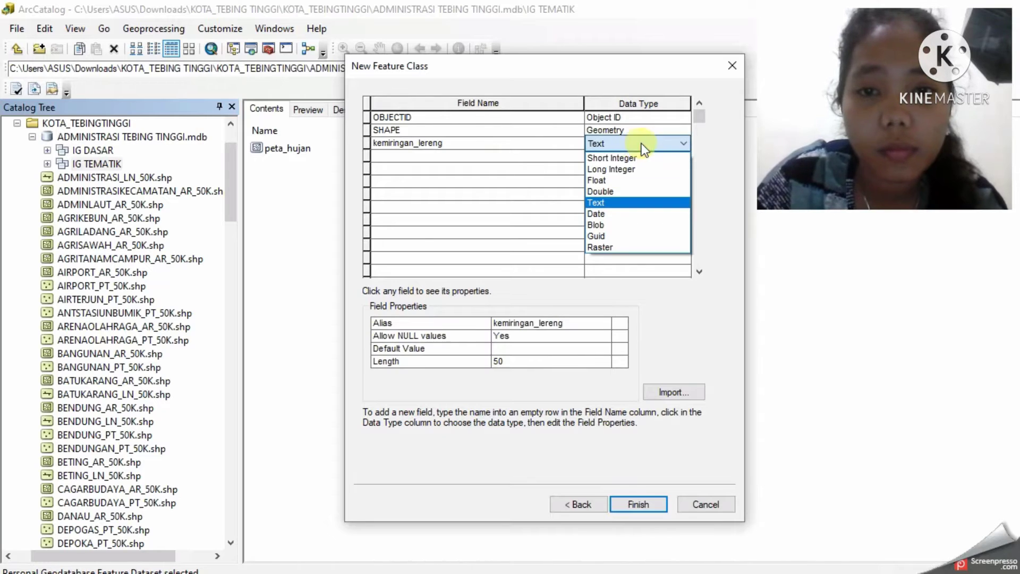
left_click(522, 152)
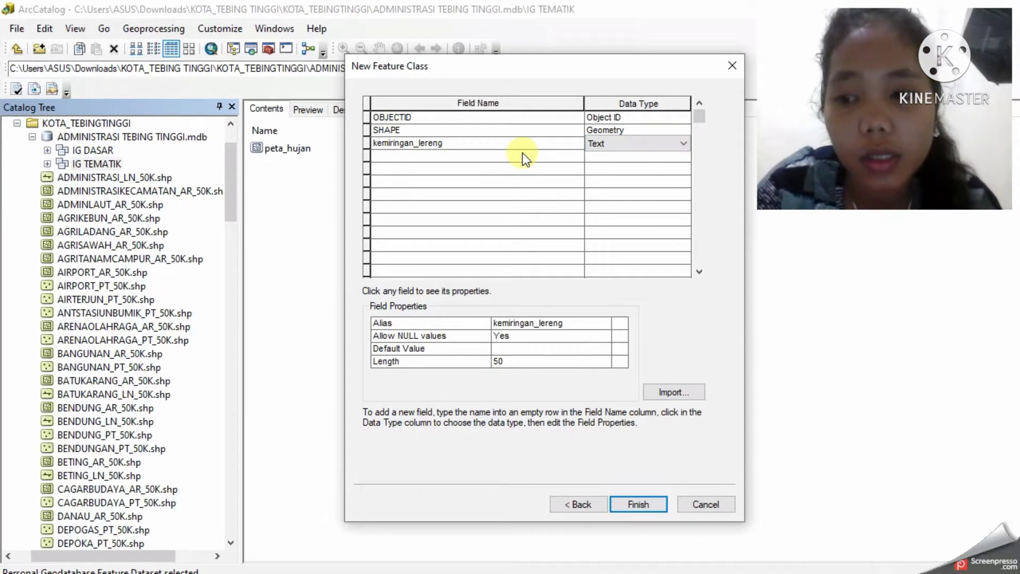
key("l")
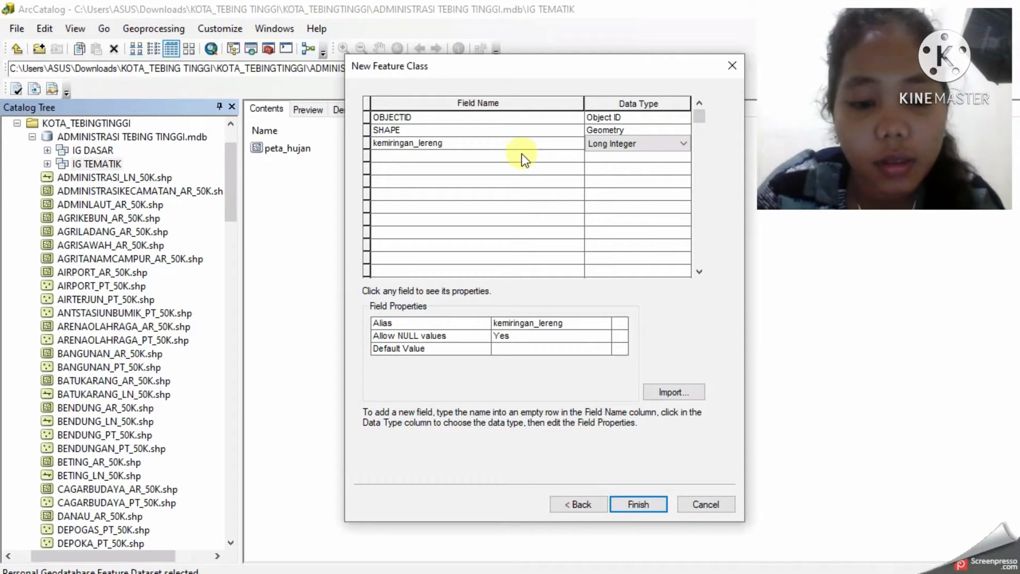
key("s")
key("f")
key("s")
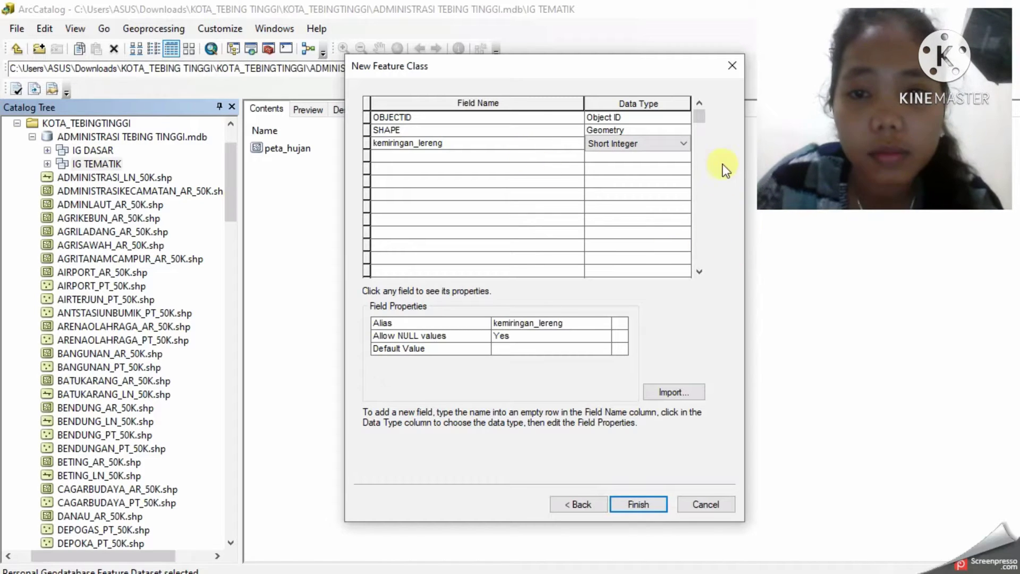
left_click(676, 145)
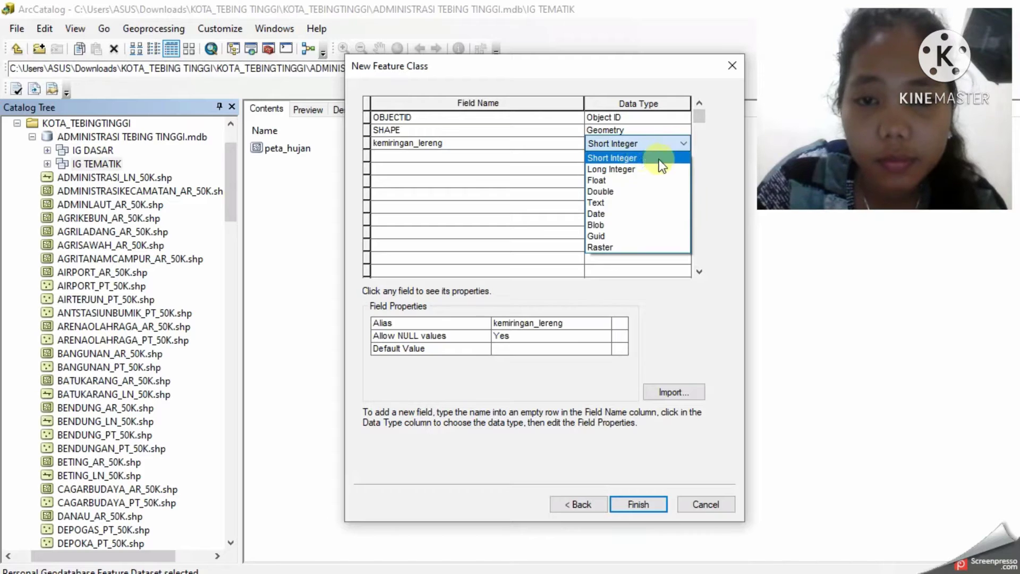
left_click(613, 205)
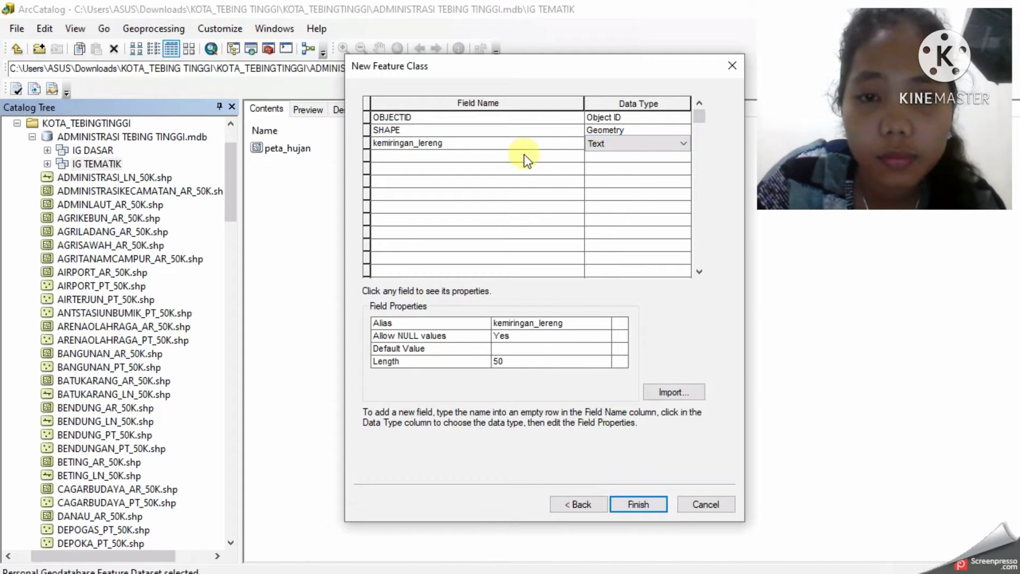
Step: Add a Text field named klasifikasi lereng below kemiringan_lereng
left_click(524, 154)
type("k")
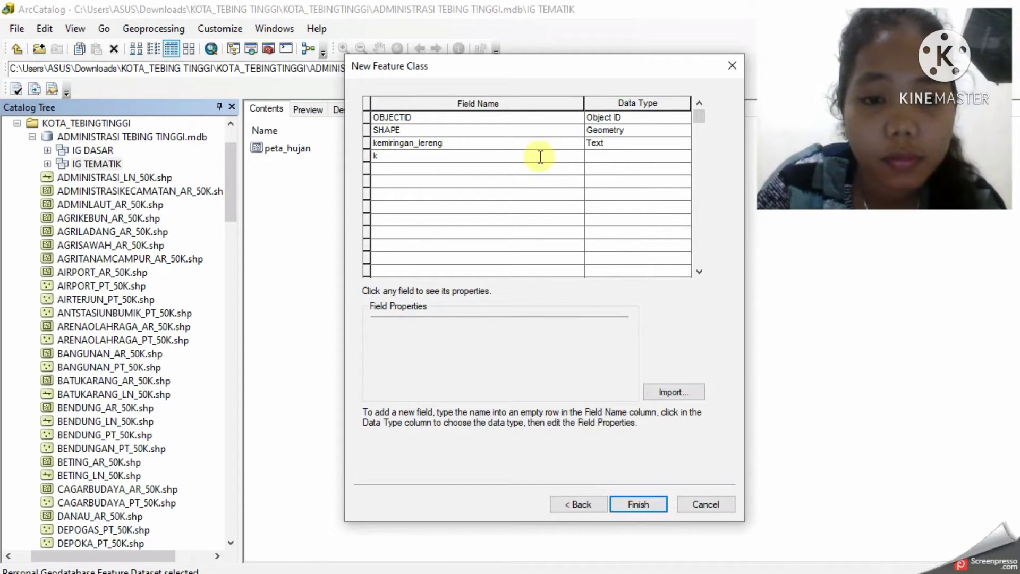
type("l")
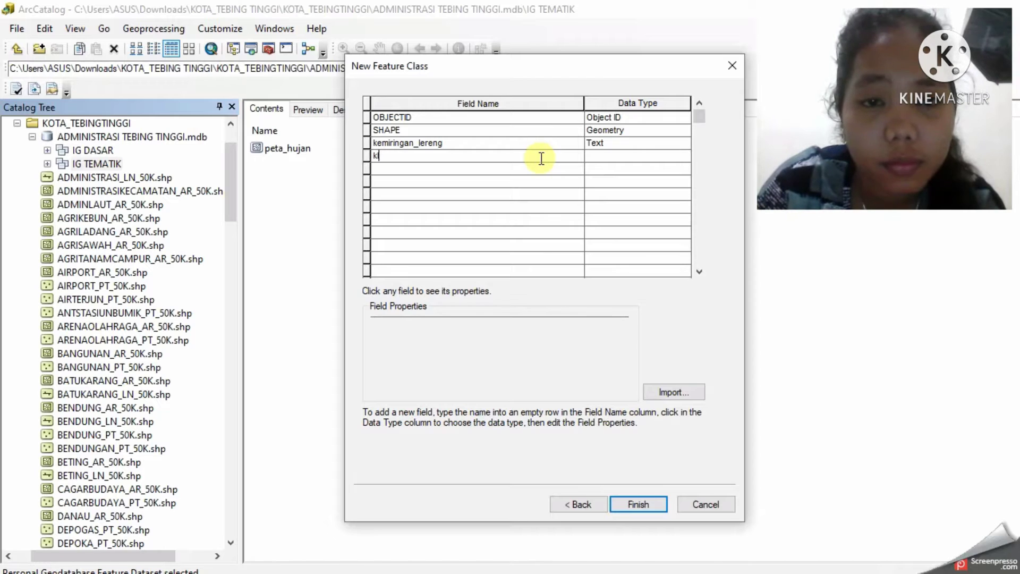
type("asifik")
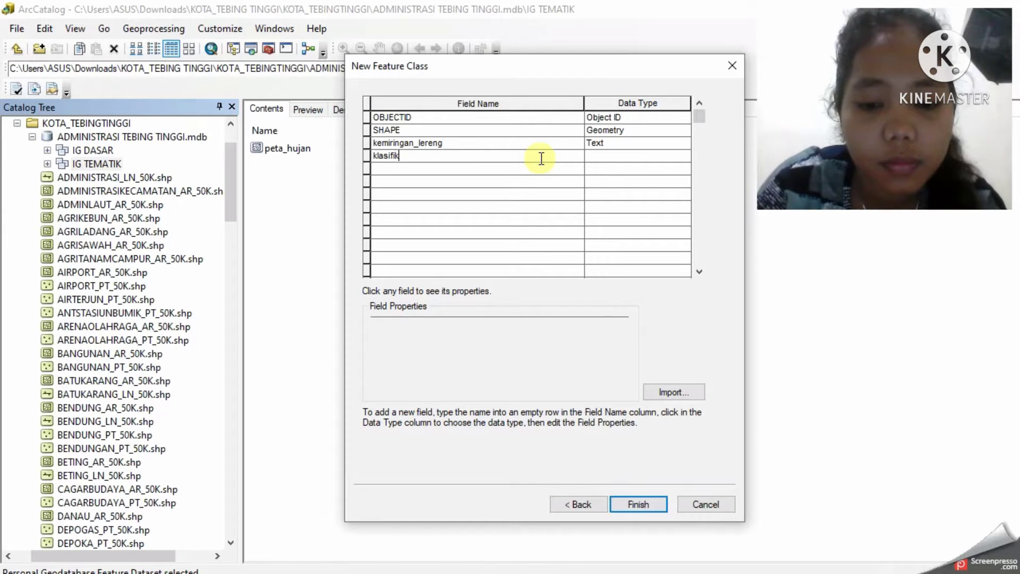
type("asi ")
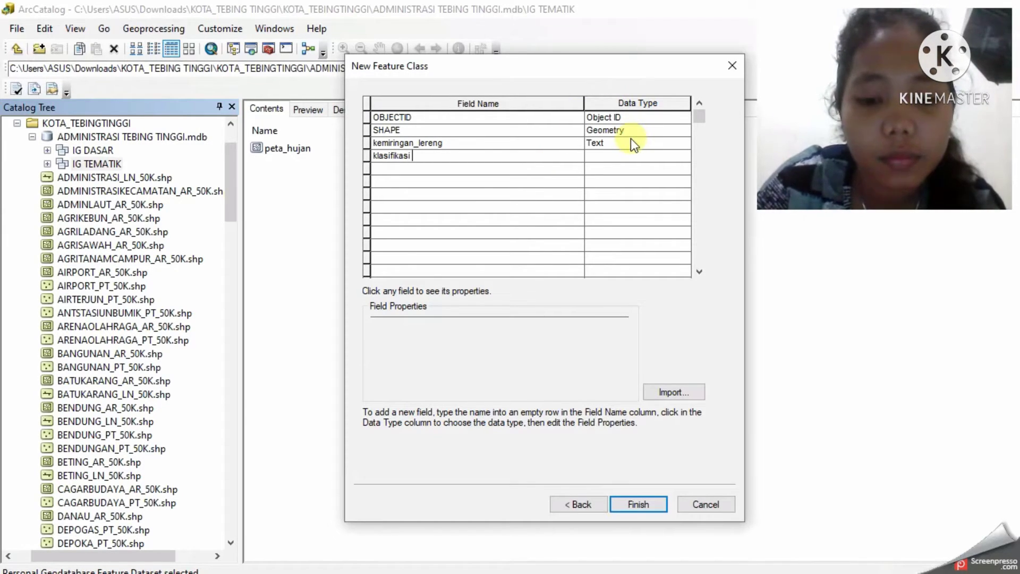
type("lereng")
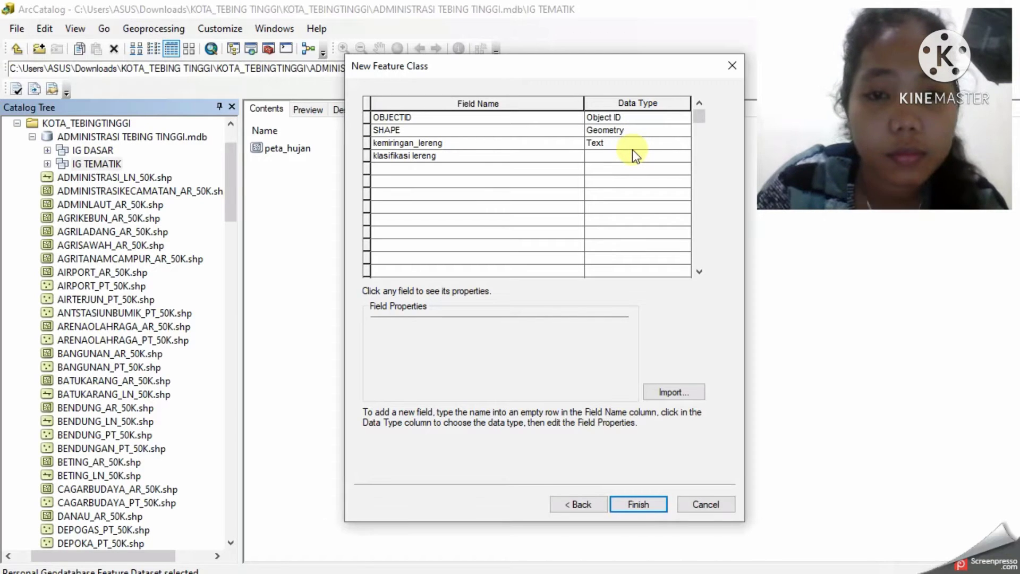
left_click(631, 155)
left_click(631, 157)
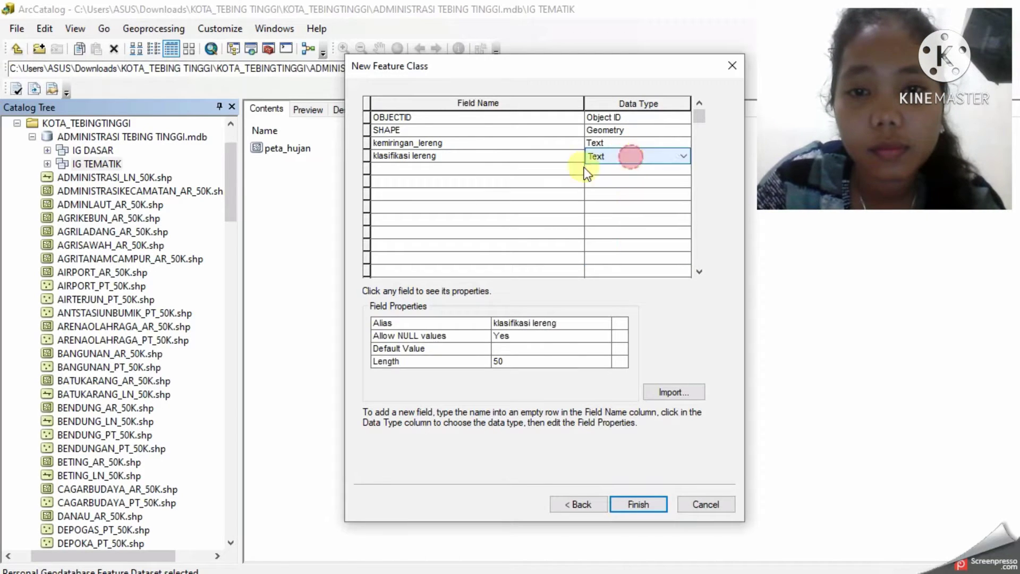
Step: Add a Short Integer field named skor_lereng below the klasifikasi lereng field
left_click(501, 166)
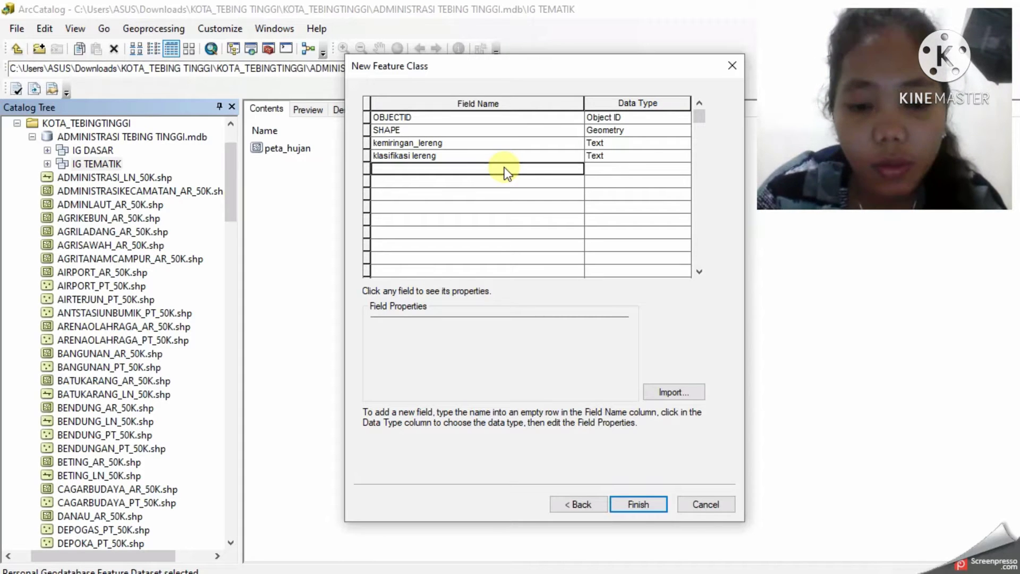
type("skor")
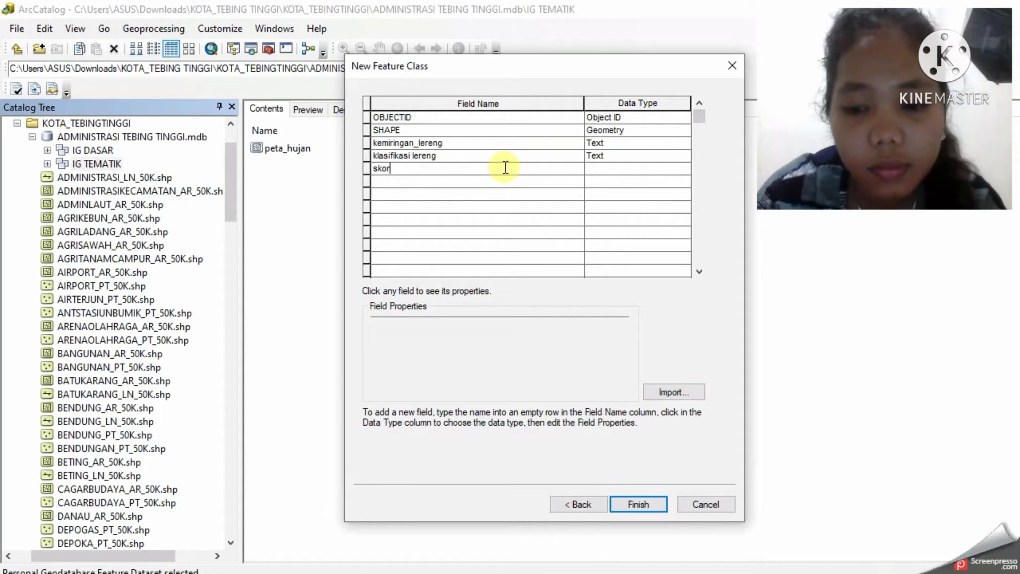
type("_lereng")
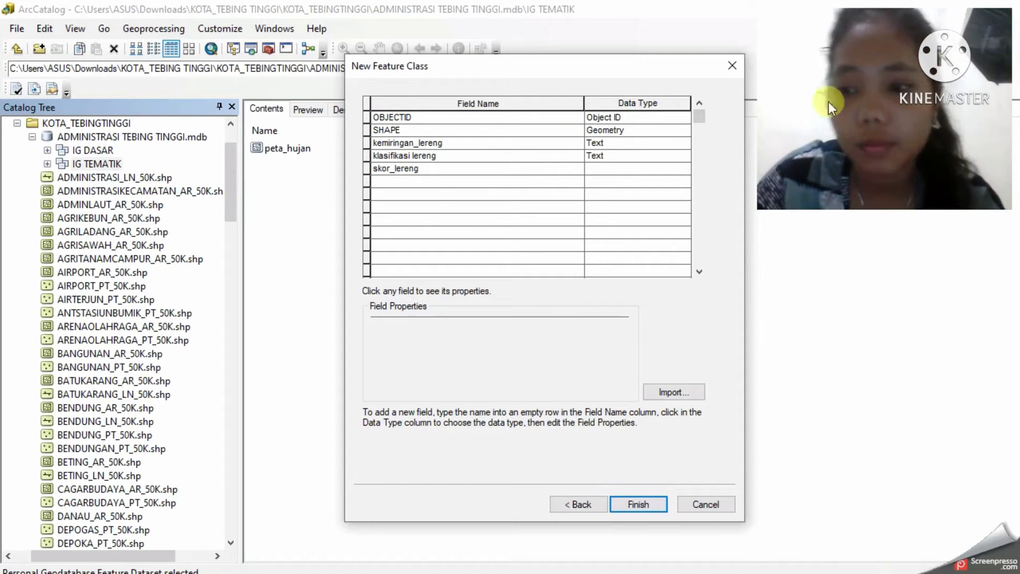
left_click(608, 169)
left_click(609, 169)
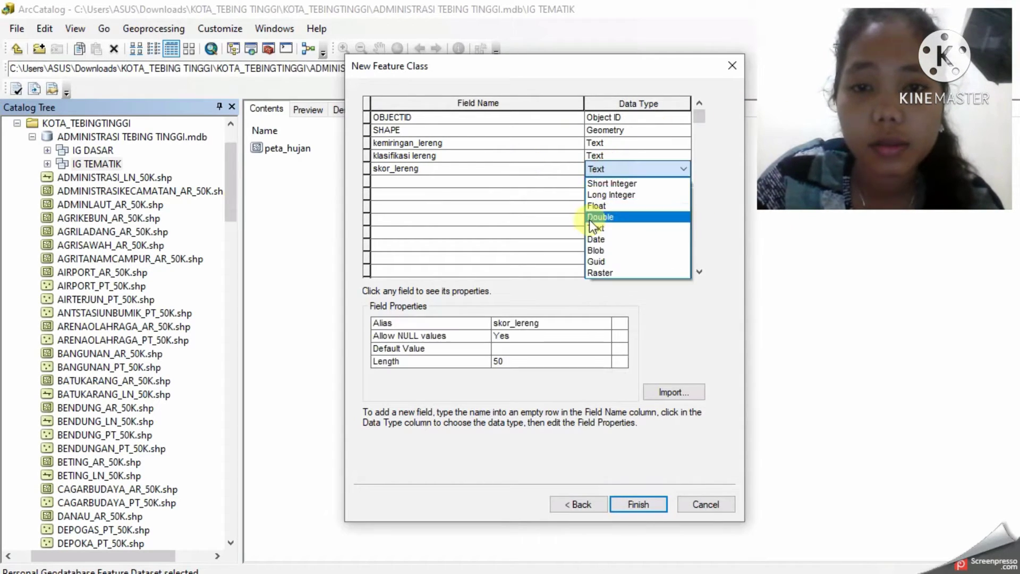
left_click(659, 184)
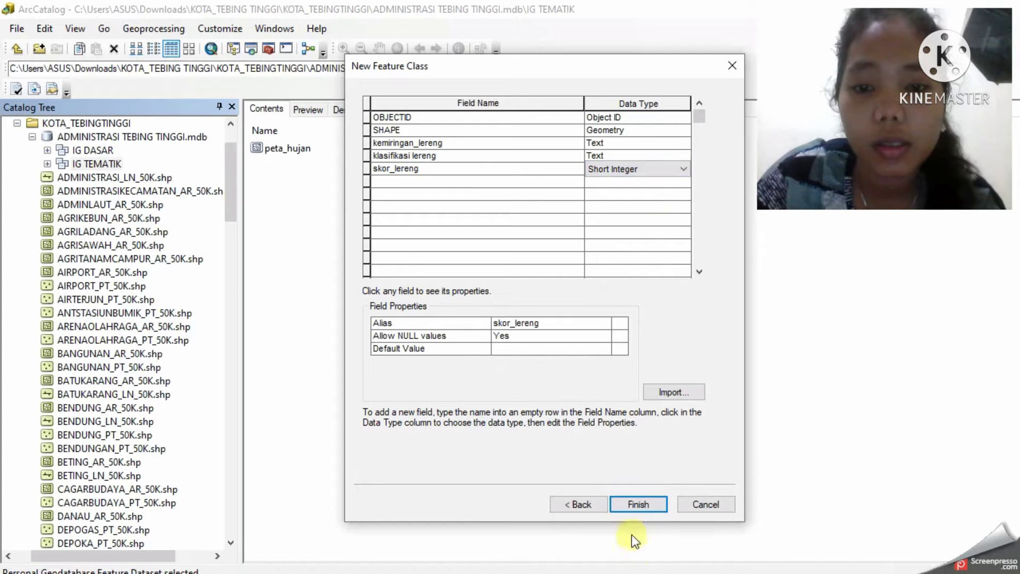
Step: Correct the invalid field name to klasifikasi_lereng and finish creating the peta_kem_lereng feature class
left_click(637, 504)
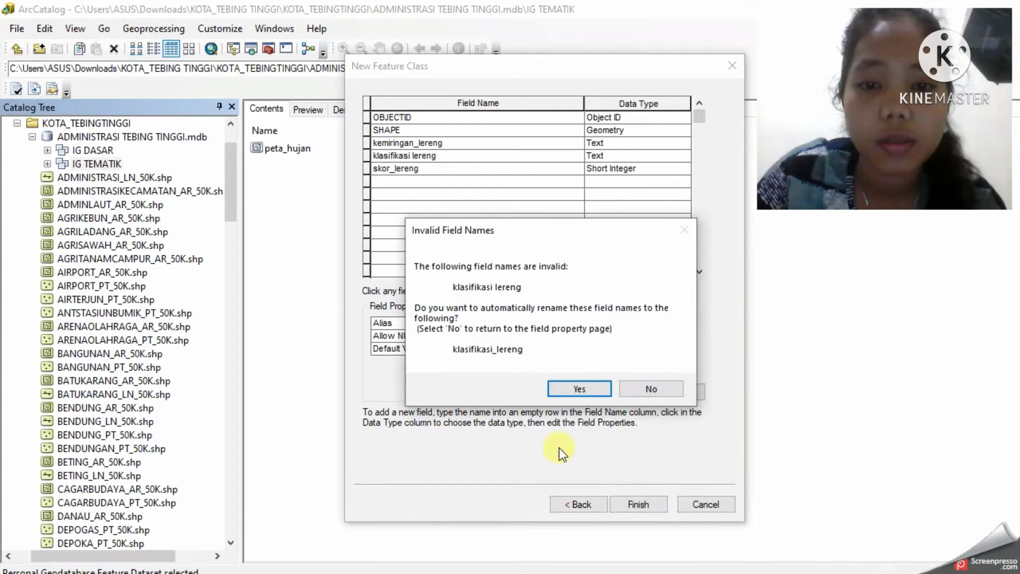
left_click(638, 391)
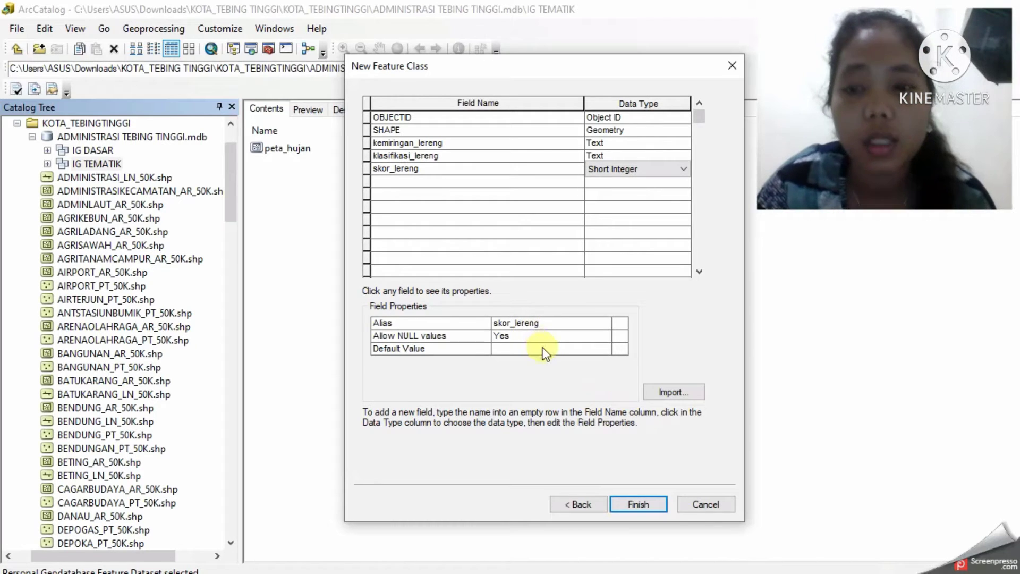
left_click(633, 505)
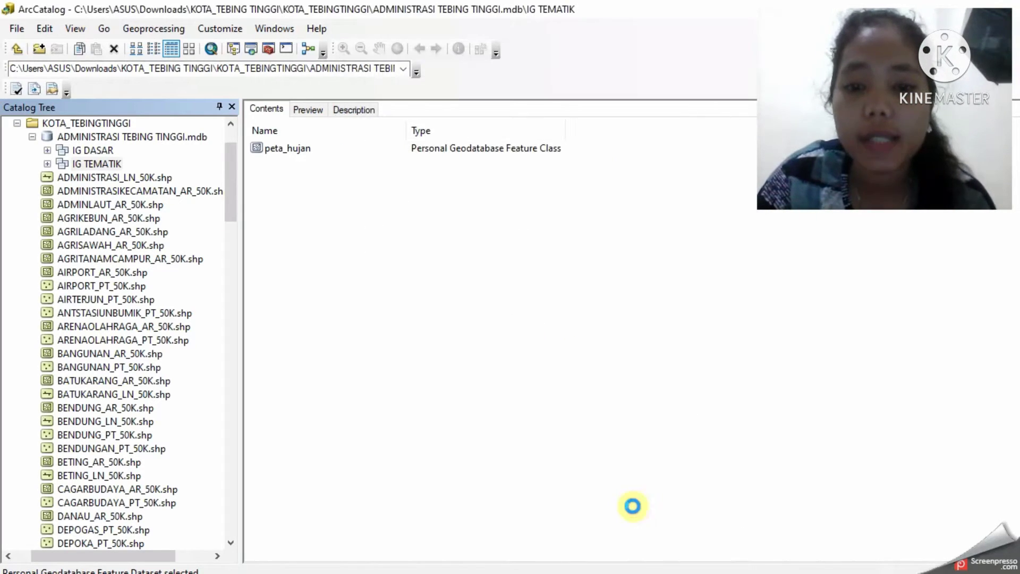
Step: Start a new polygon feature class in IG TEMATIK named peta_tanah with alias peta tanah, and proceed to the field definitions
right_click(107, 162)
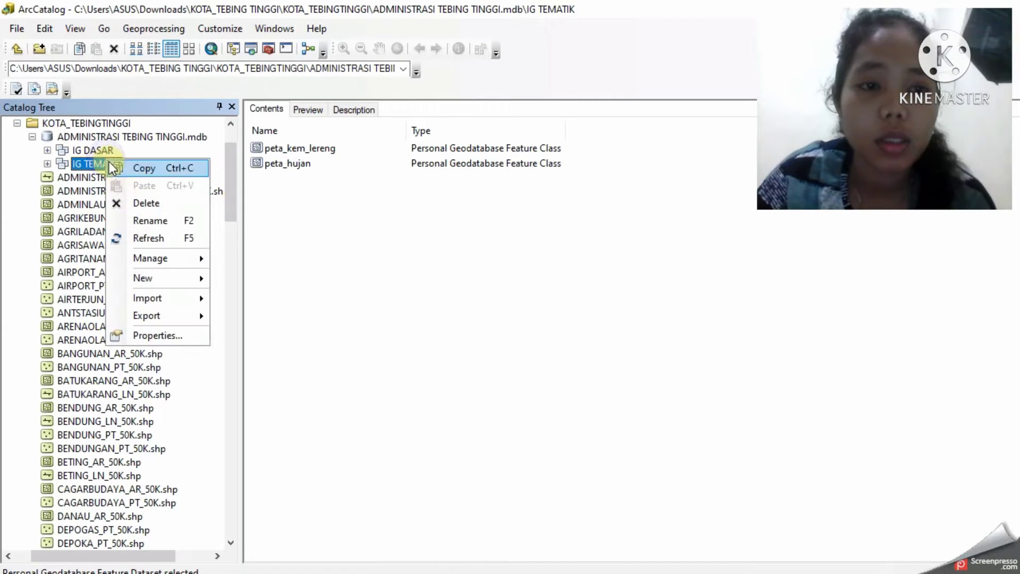
mouse_move(171, 283)
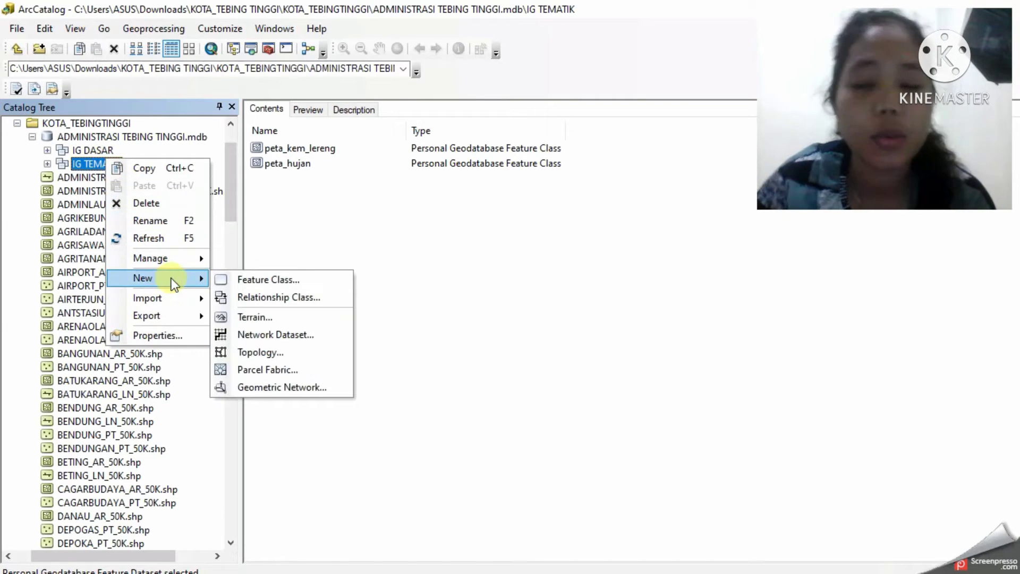
left_click(275, 280)
left_click(479, 106)
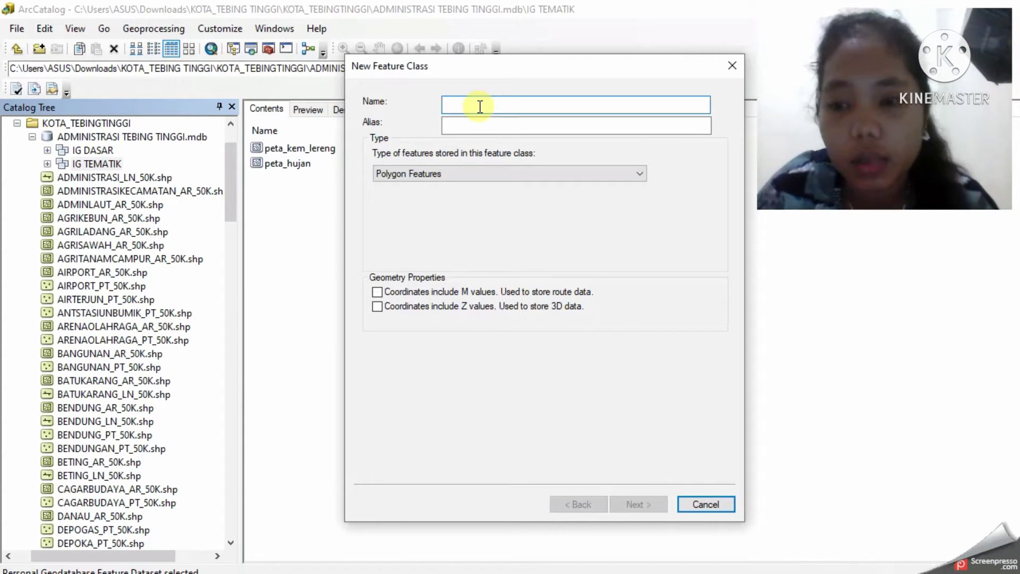
type("peta_tanah")
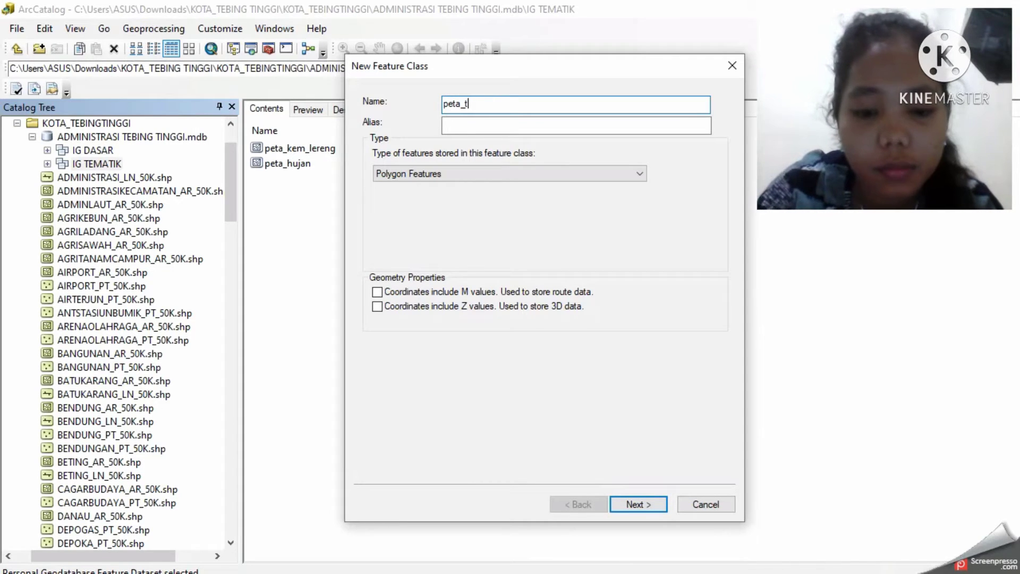
left_click(553, 125)
type("peta tanah")
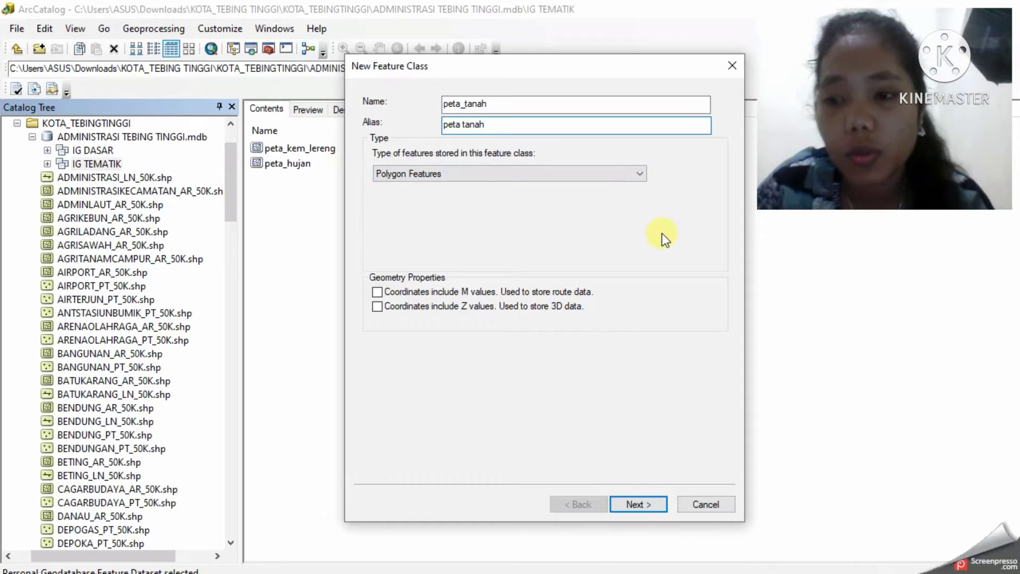
left_click(645, 502)
Step: Add a Text field named peta_tanah to the peta_tanah feature class
left_click(404, 143)
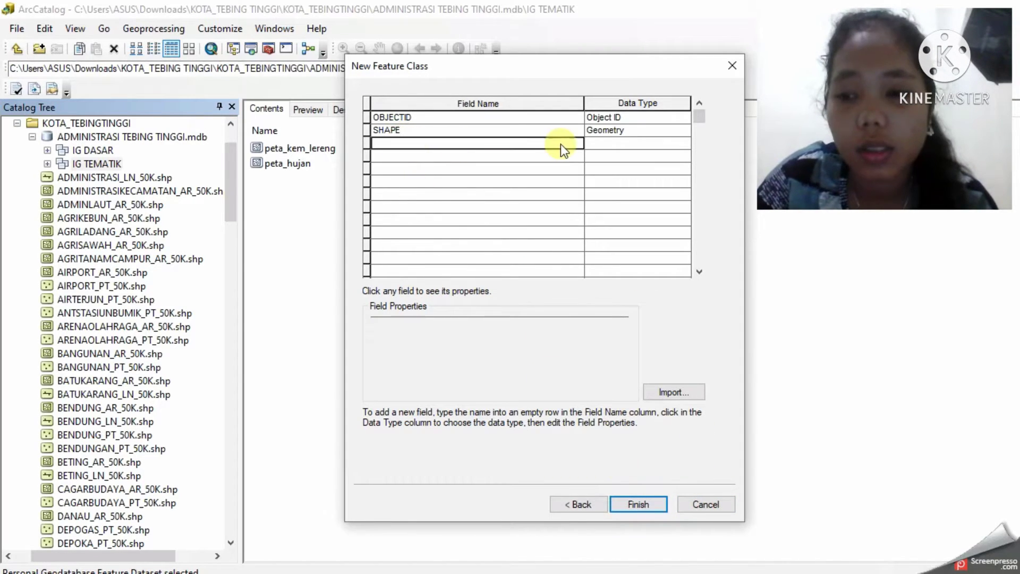
type("peta_tanah")
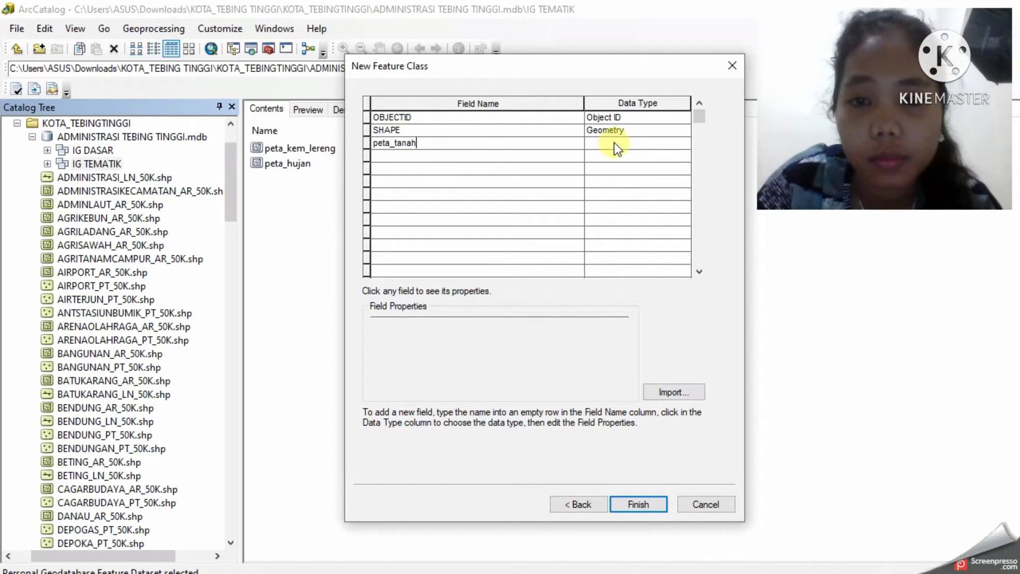
left_click(614, 142)
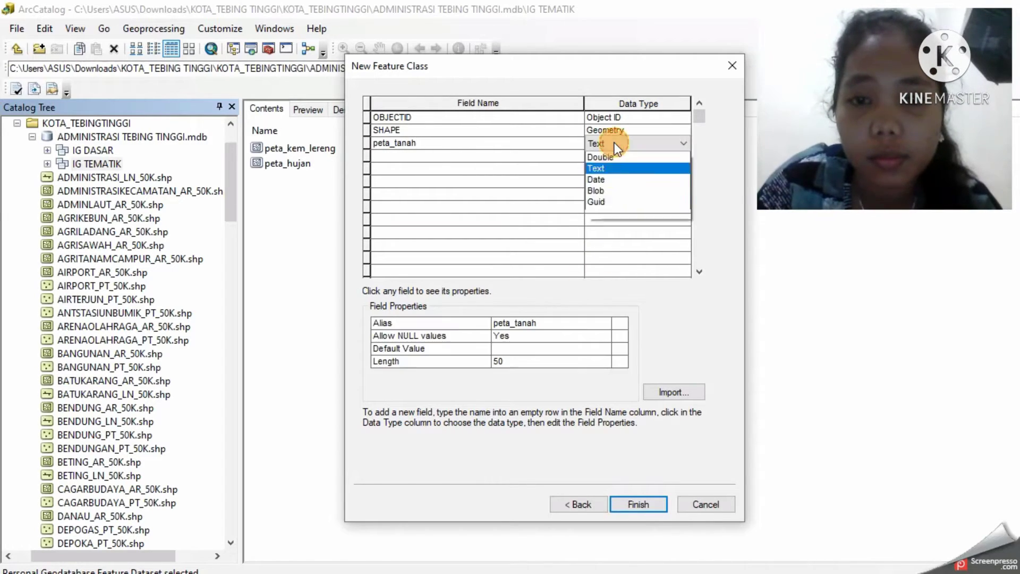
left_click(598, 167)
Step: Add a Text field named jenis_tanah below the peta_tanah field
left_click(531, 157)
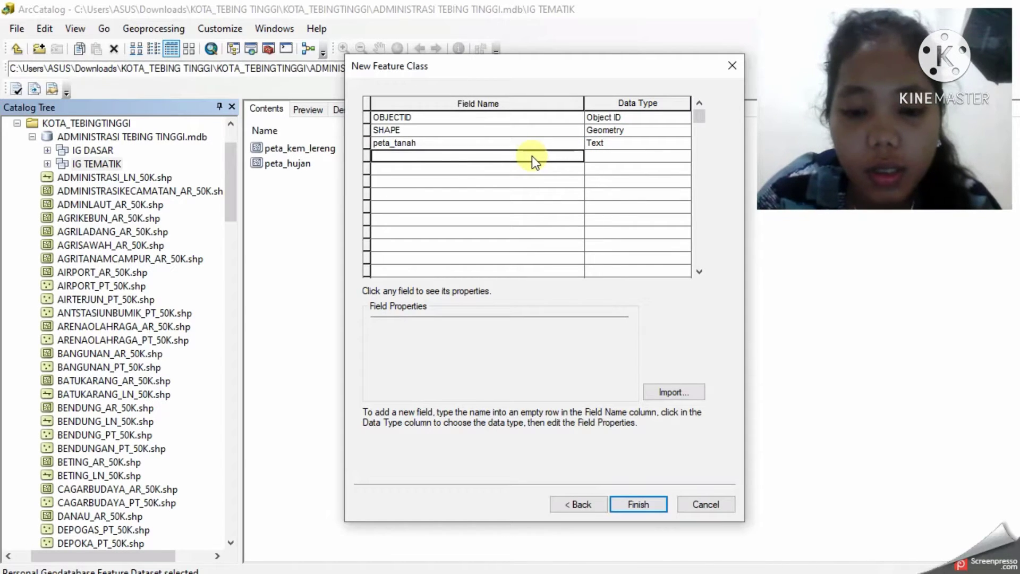
type("jenis_")
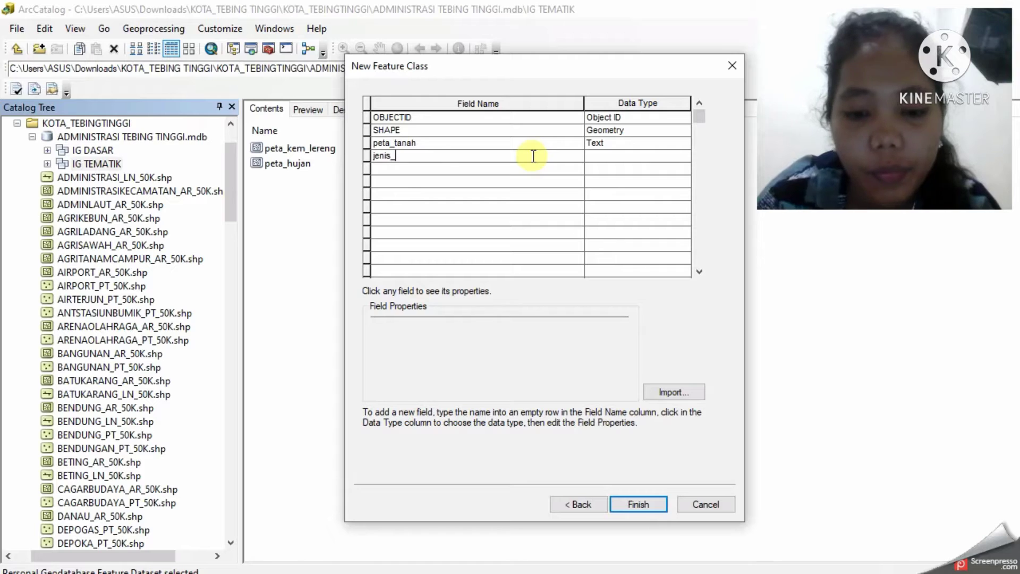
type("tanah")
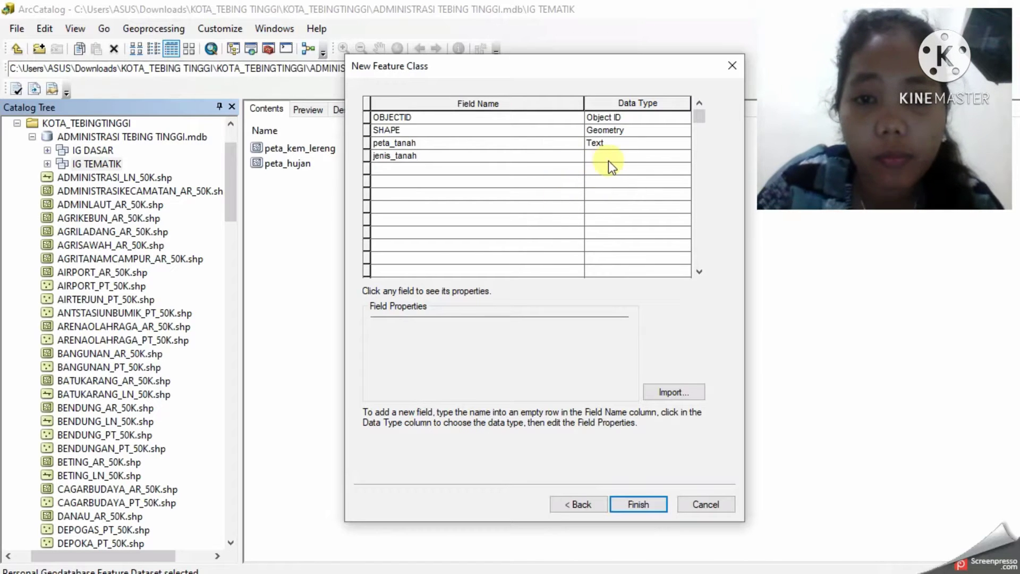
left_click(608, 159)
Step: Add a Text field named keterangan_tanah below the jenis_tanah field
left_click(556, 172)
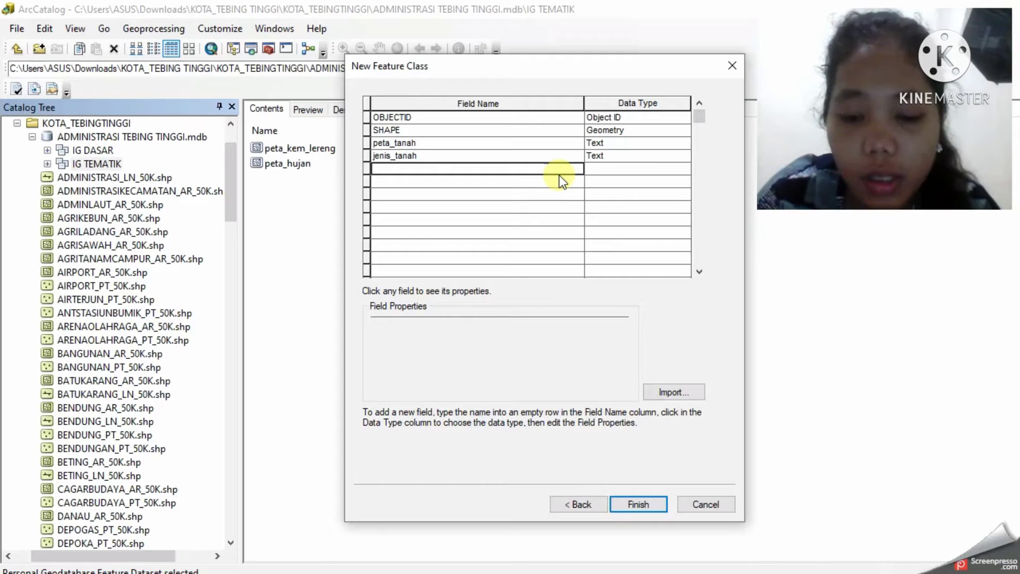
type("keteran")
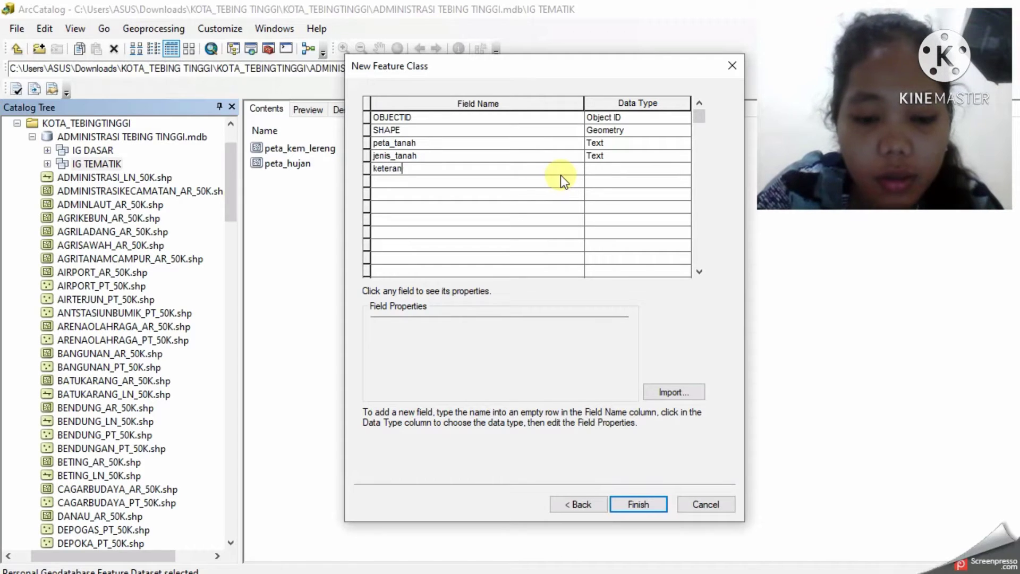
type("gan_")
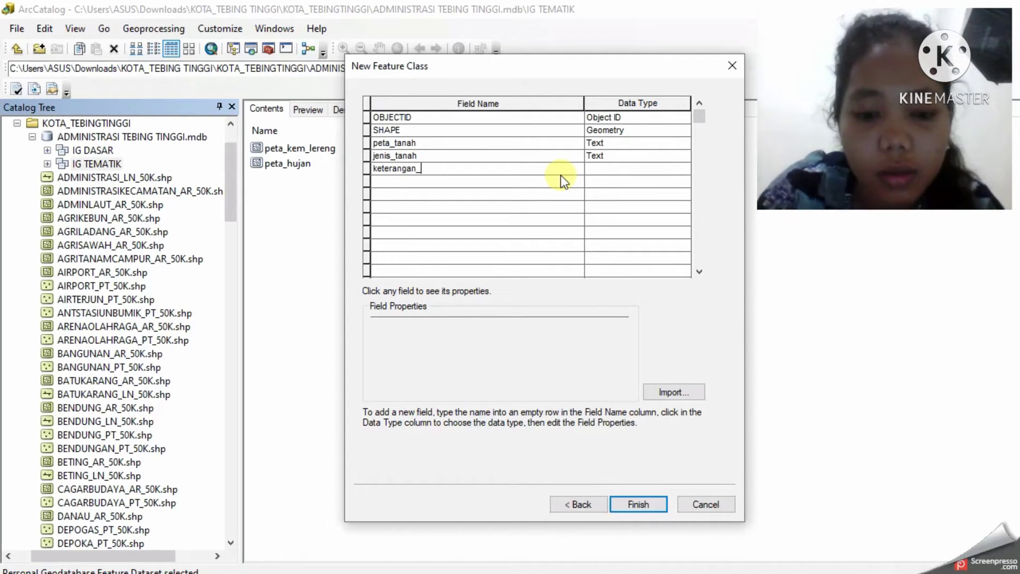
type("tanah")
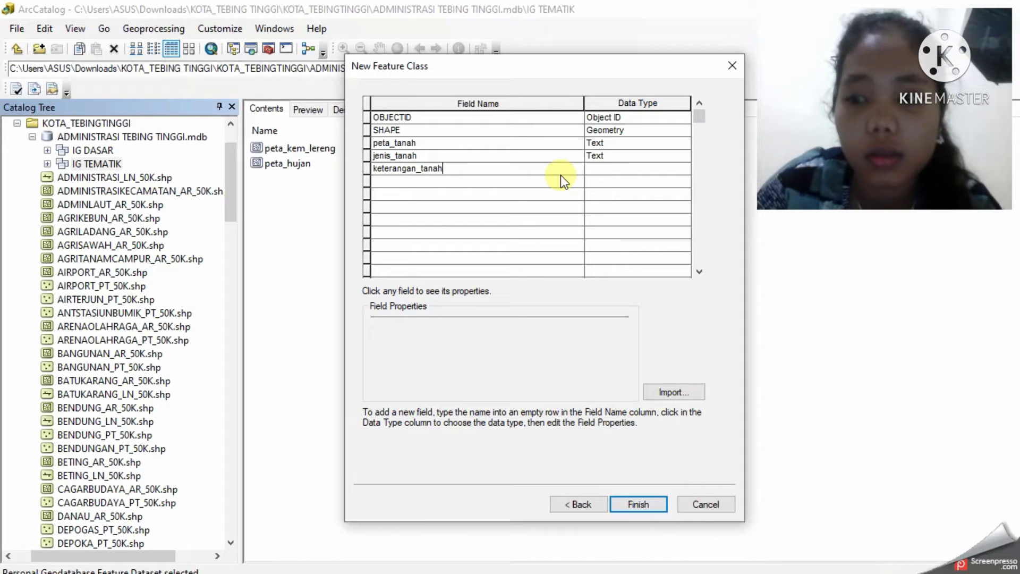
left_click(659, 168)
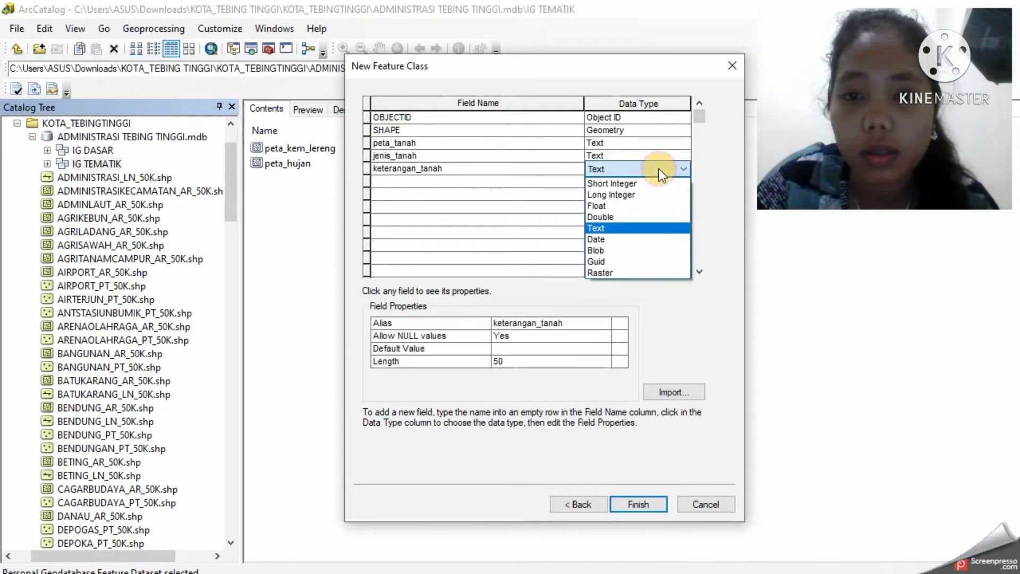
left_click(554, 178)
Step: Add a Short Integer field named skor_tanah and finish creating the peta_tanah feature class
left_click(552, 181)
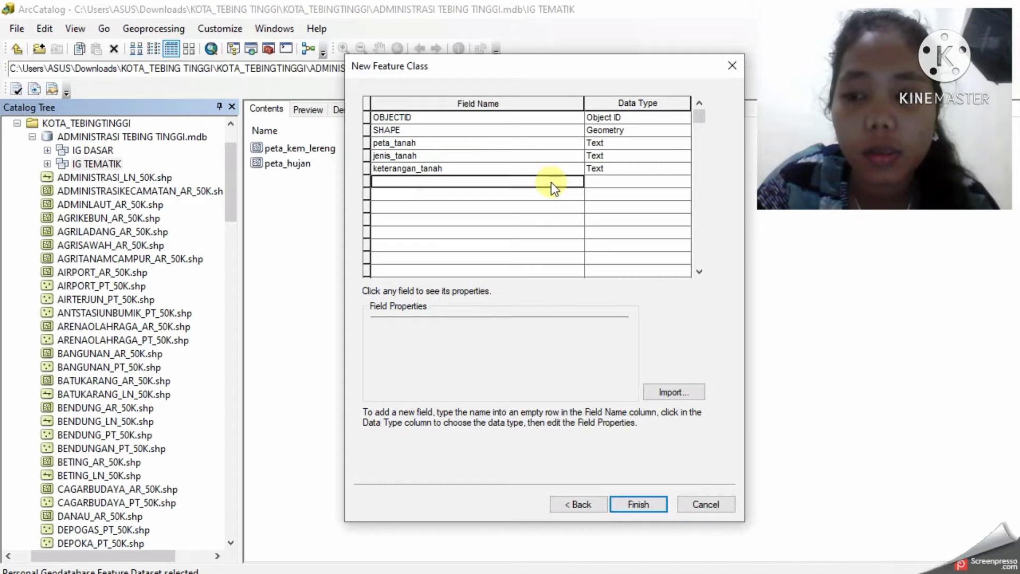
type("skor")
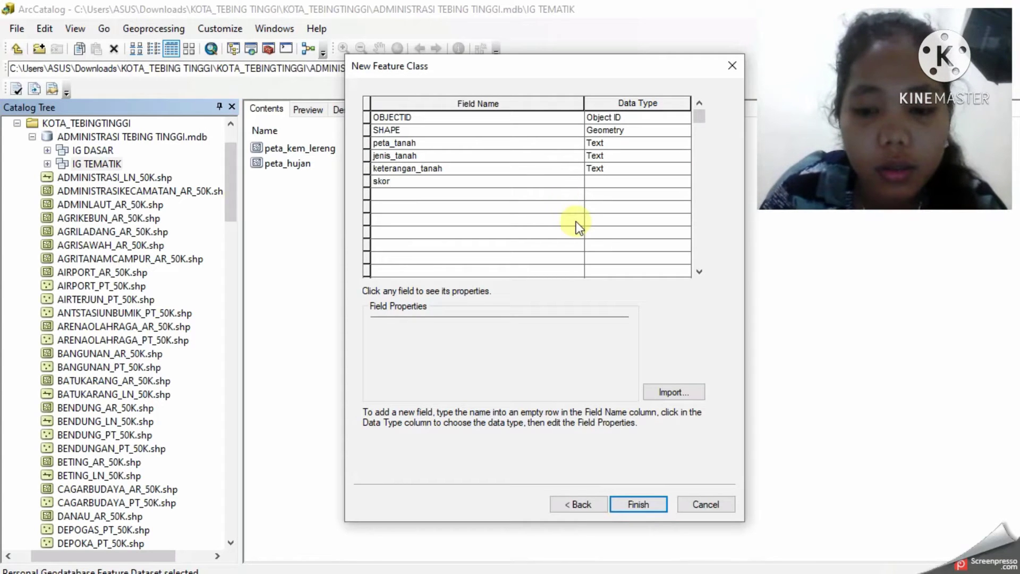
type("_tanah")
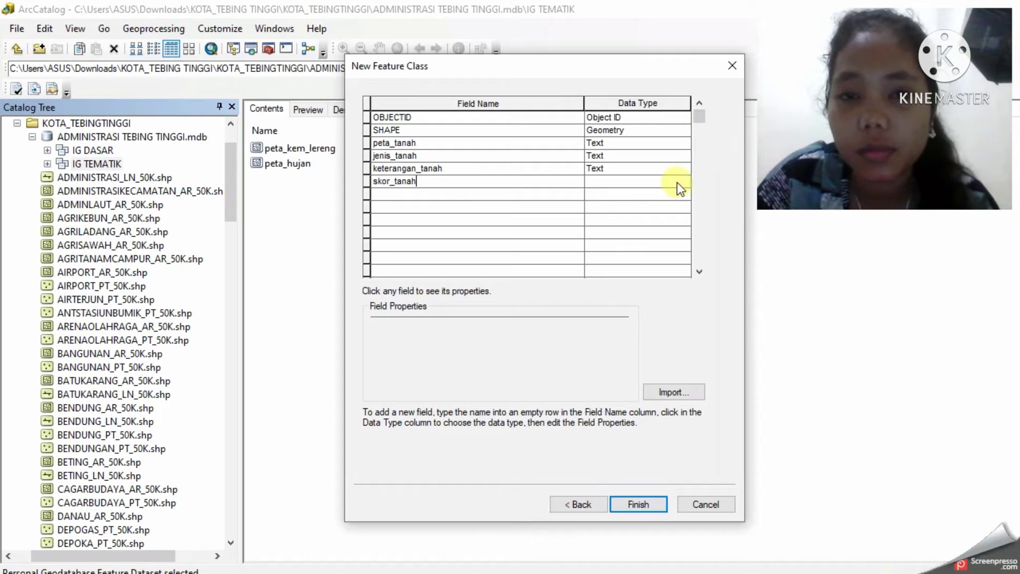
left_click(635, 183)
left_click(635, 183)
left_click(626, 193)
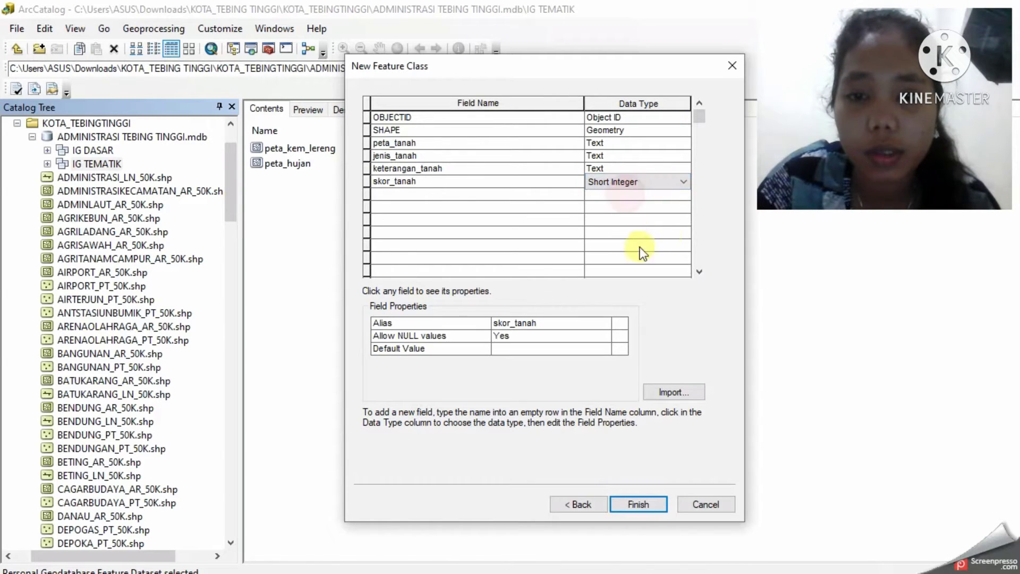
left_click(662, 505)
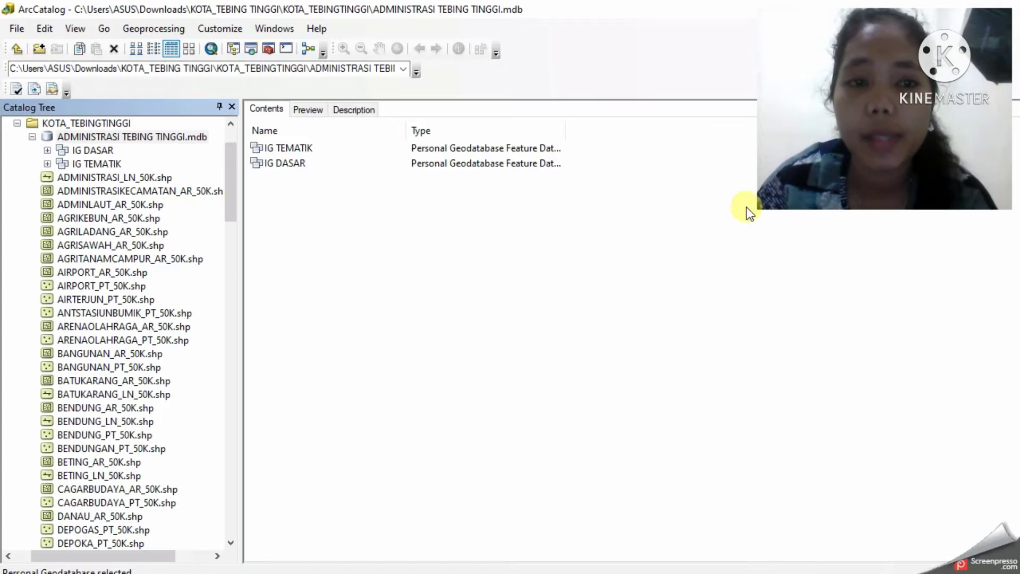
Step: Open the domain properties of the ADMINISTRASI TEBING TINGGI geodatabase and add a domain named kemiringan lereng
right_click(152, 140)
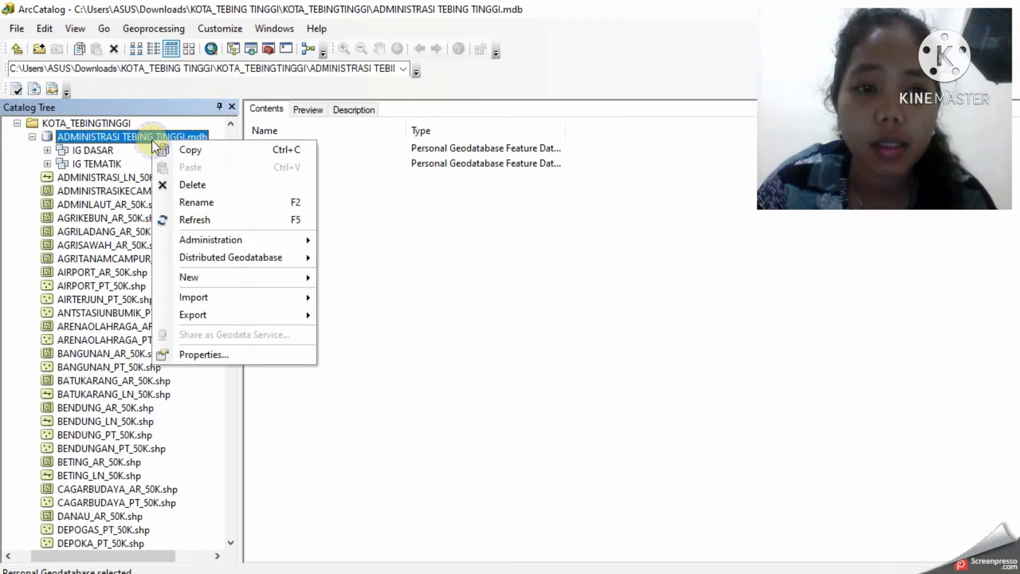
left_click(222, 353)
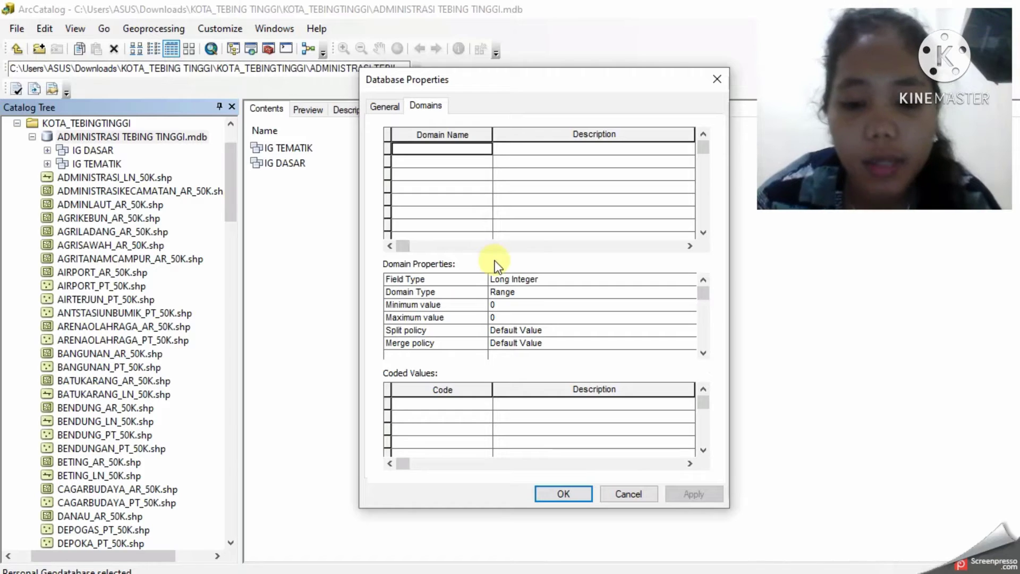
type("kemirin")
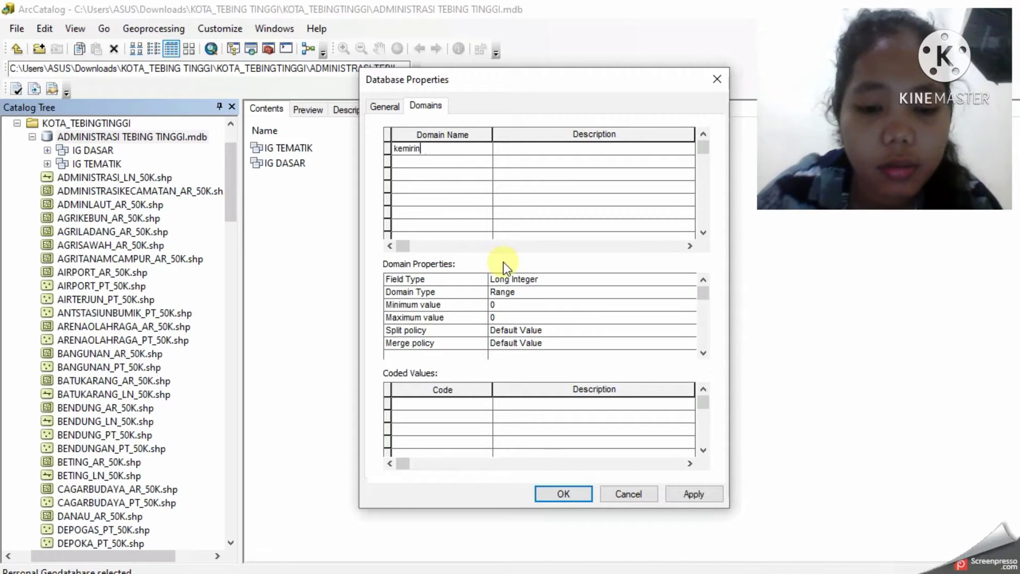
type("gan le")
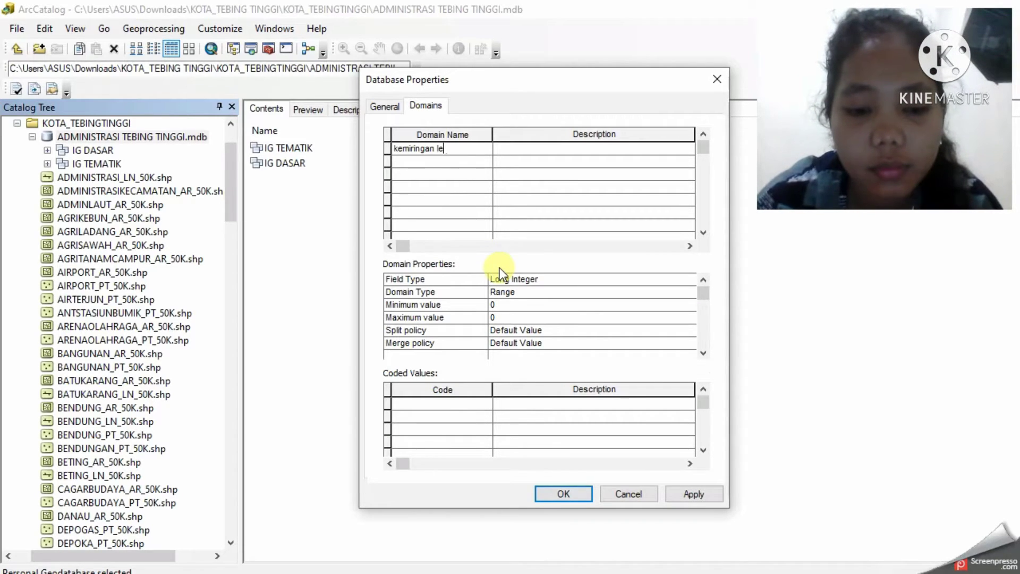
type("reng")
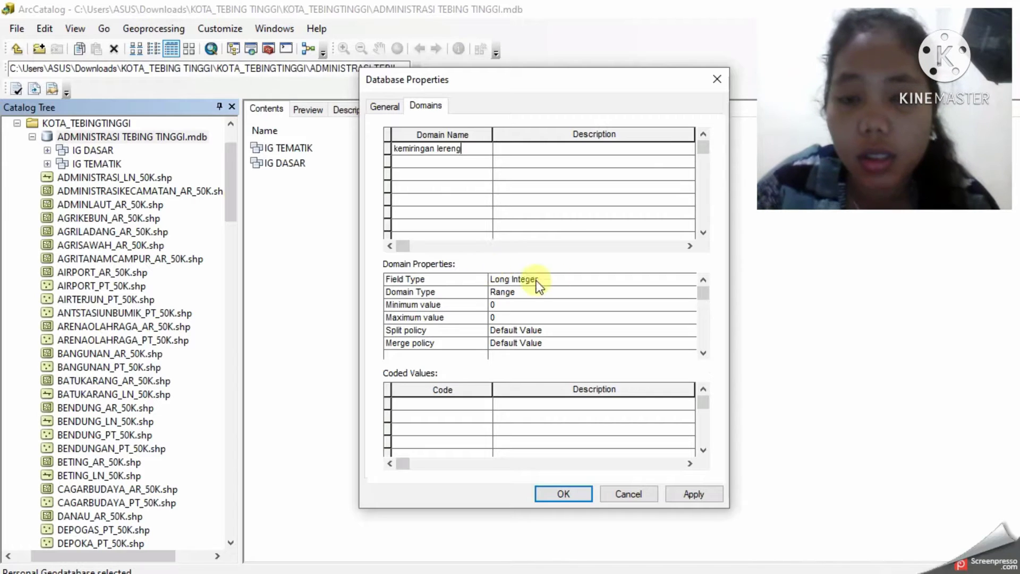
left_click(434, 164)
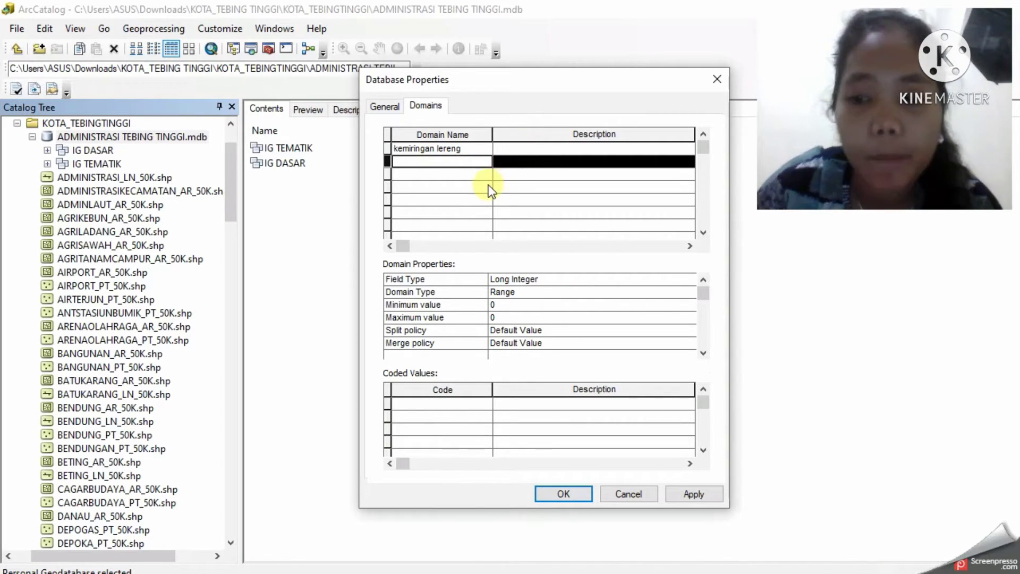
Step: Add two domains named klasifikasi lereng and intensitas hujan below the kemiringan lereng domain
type("kla")
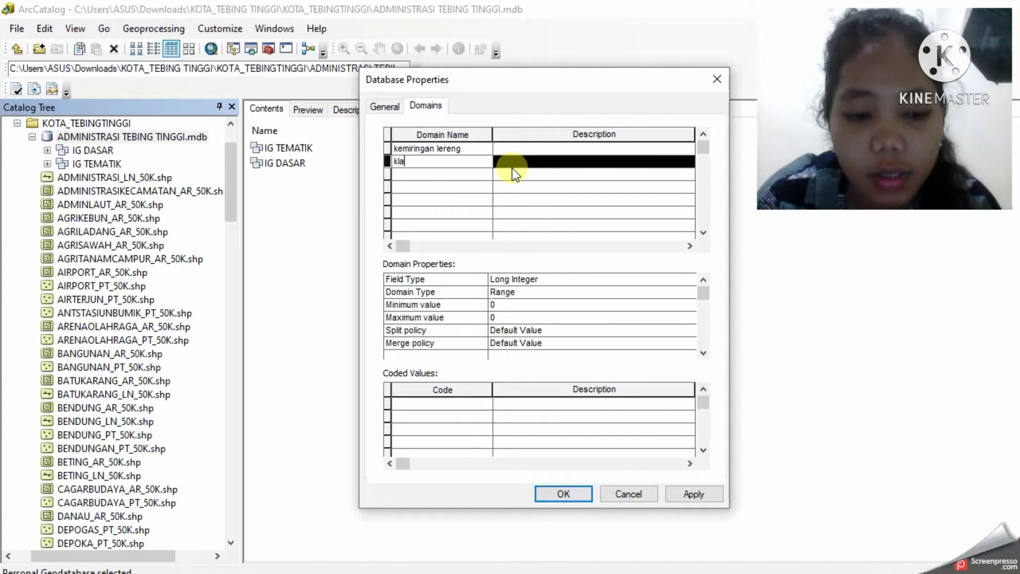
type("sifikasi")
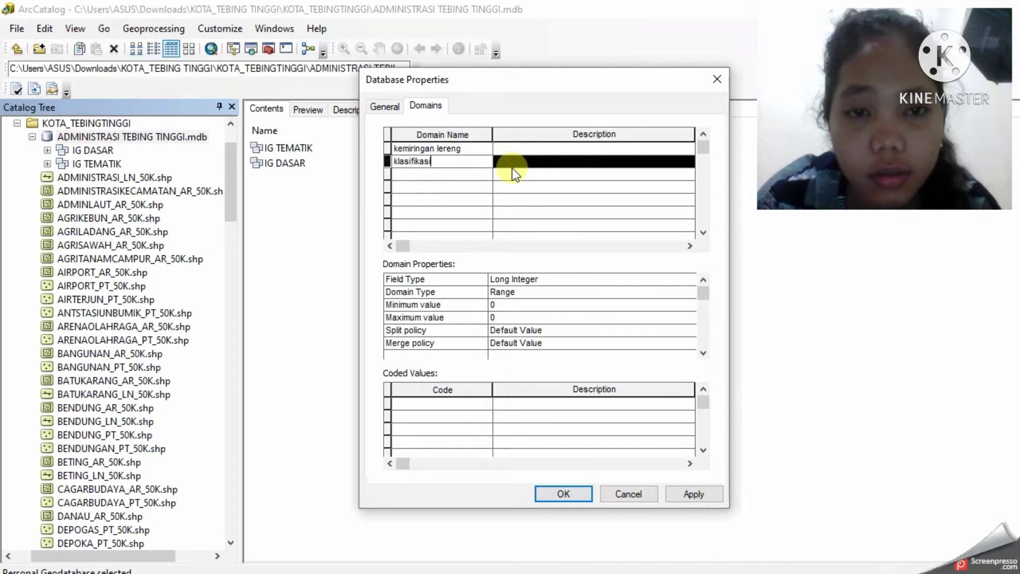
type(" lereng")
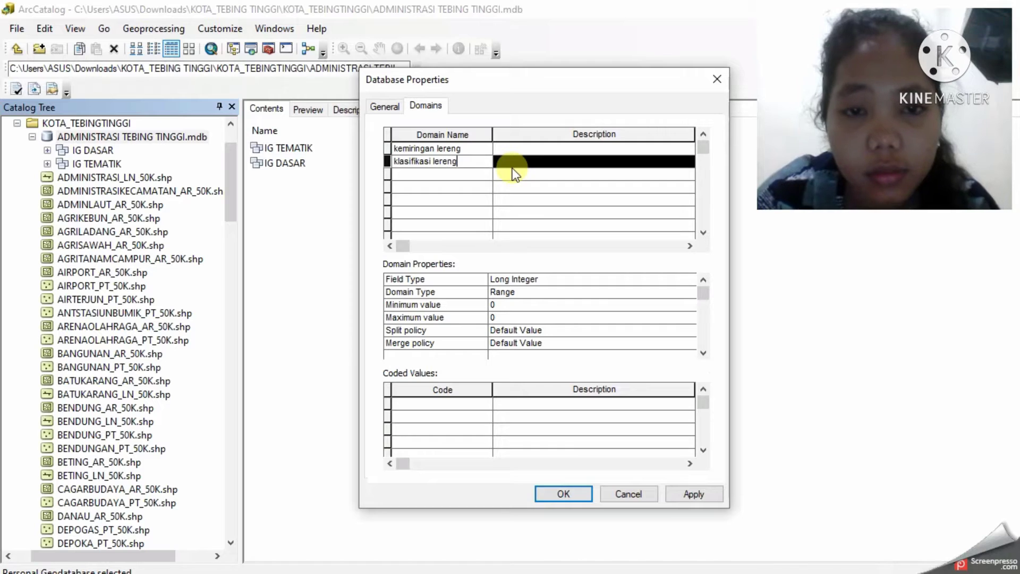
left_click(464, 175)
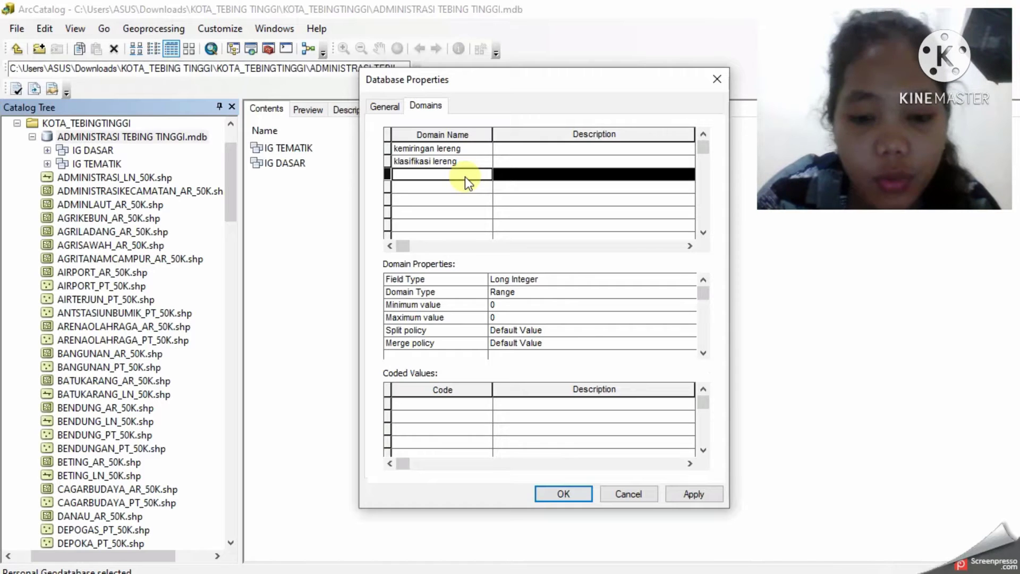
type("intensitas hujan")
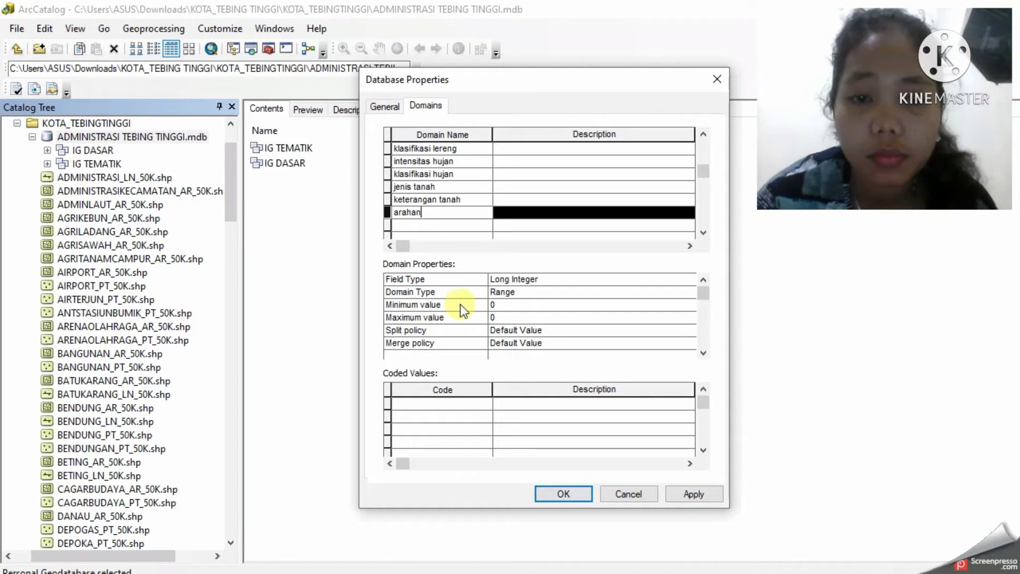
Step: Add a domain named nama kabupaten below the arahan domain
left_click(415, 227)
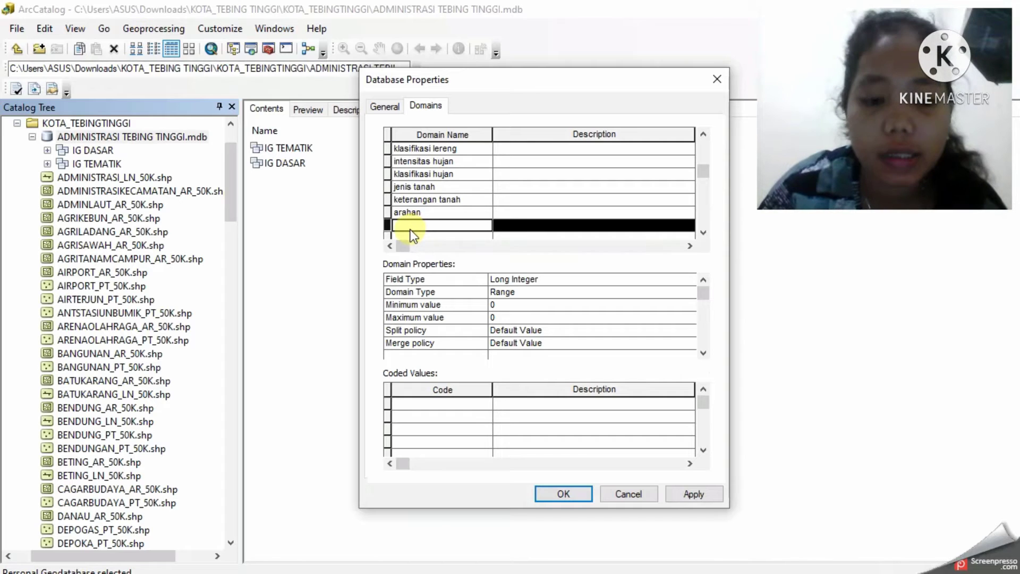
type("nama")
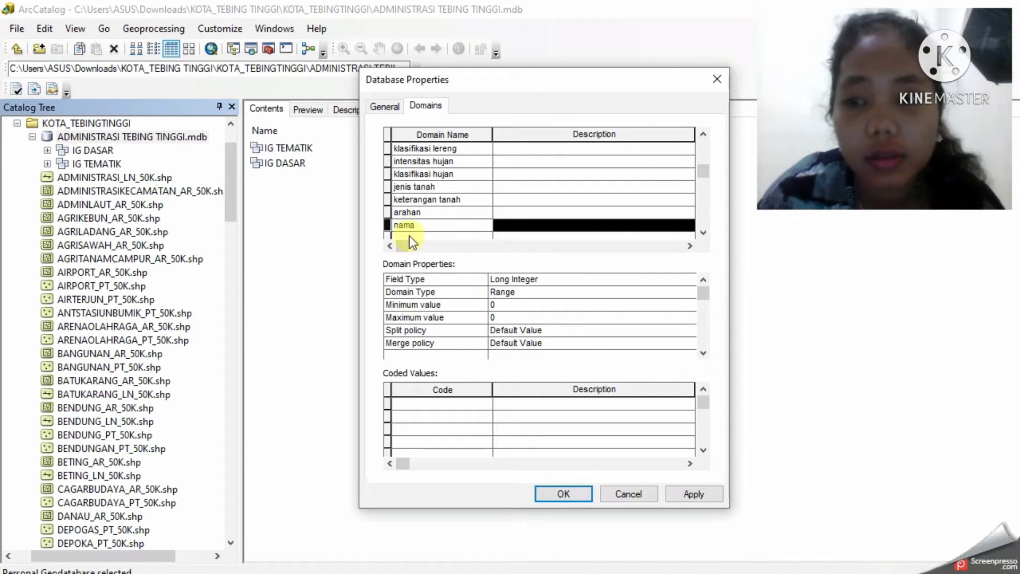
type(" ka")
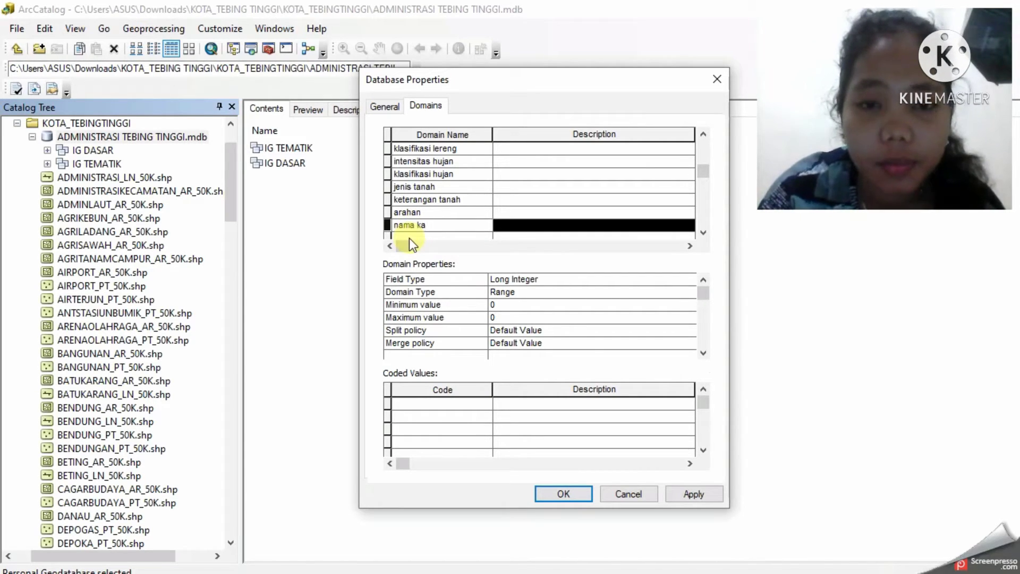
type("bup")
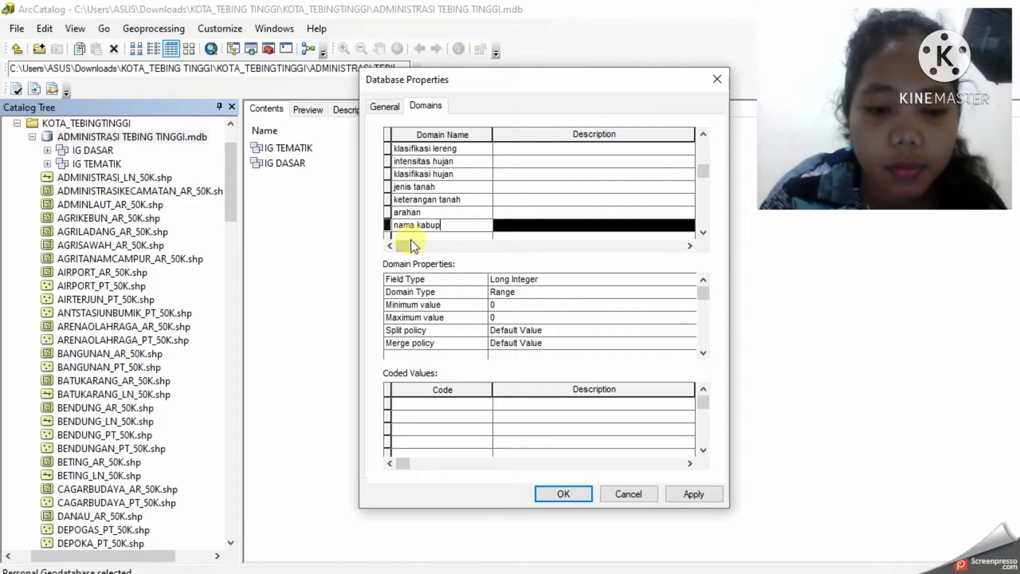
type("aten")
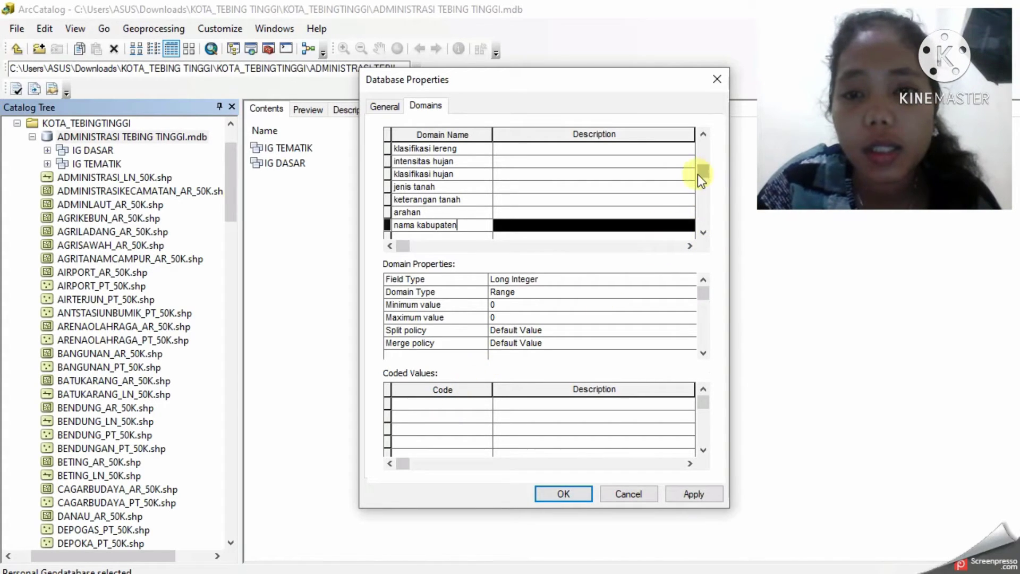
Step: Set the field type of the kemiringan lereng domain to Text
left_click_drag(704, 171, 702, 139)
left_click(453, 148)
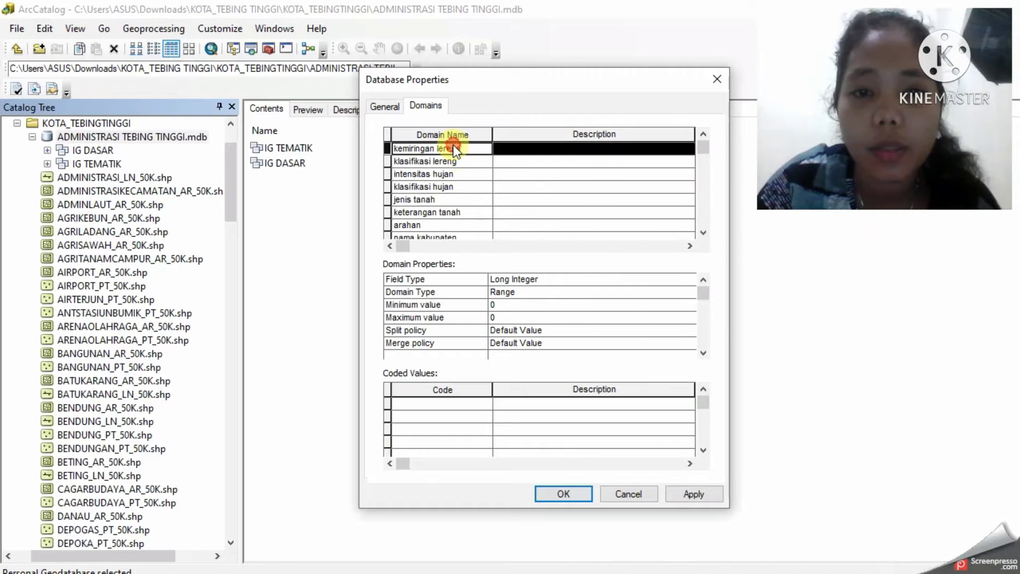
left_click(657, 280)
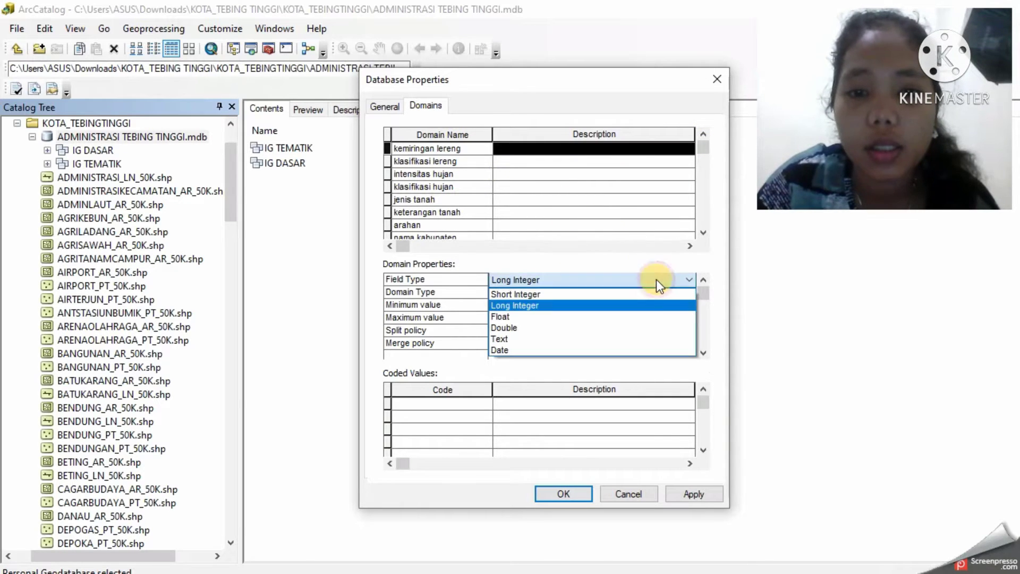
left_click(533, 341)
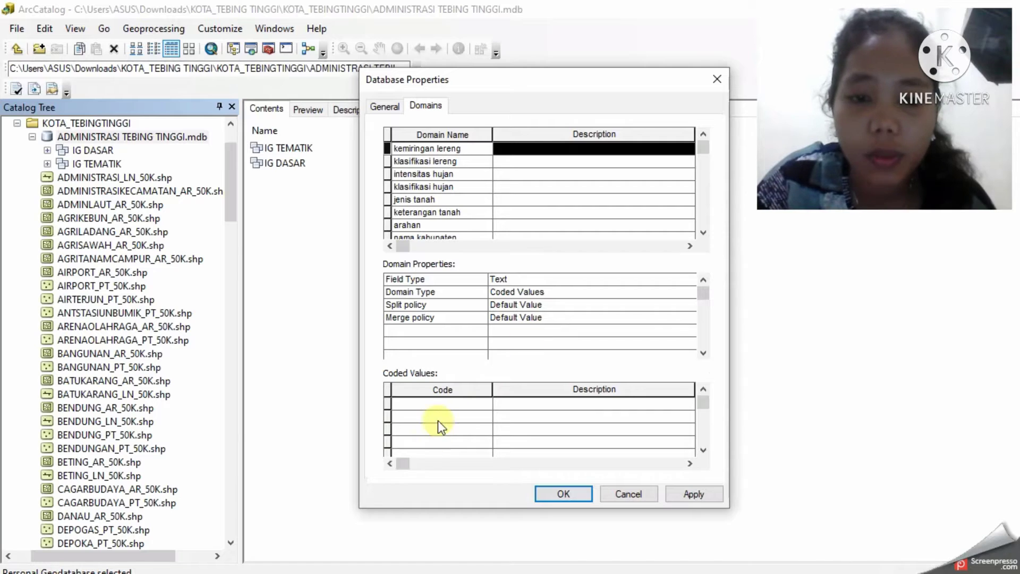
Step: Add coded value 1 with the description 1,00%-8,00% to the kemiringan lereng domain
left_click(439, 407)
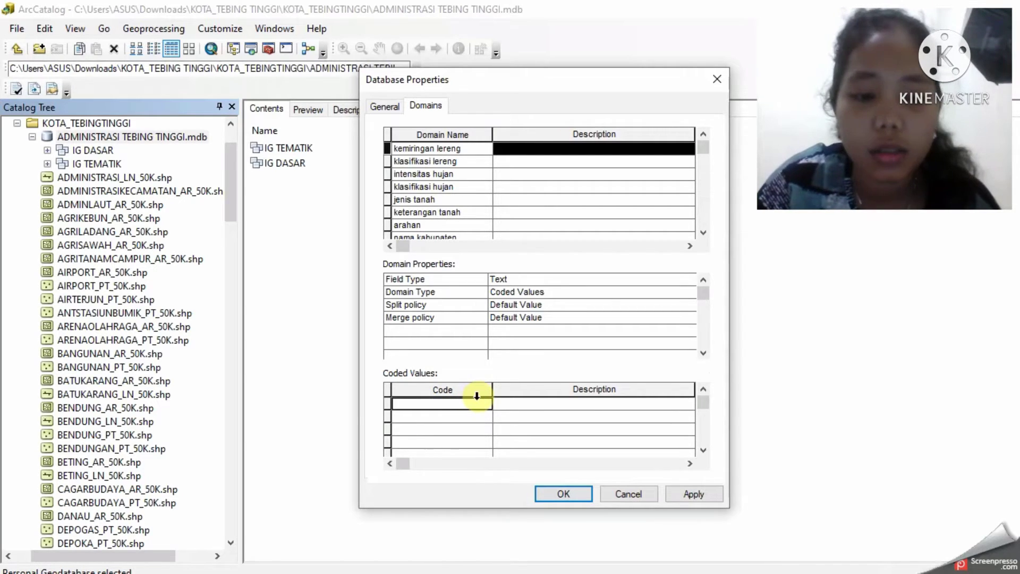
type("1")
left_click(514, 404)
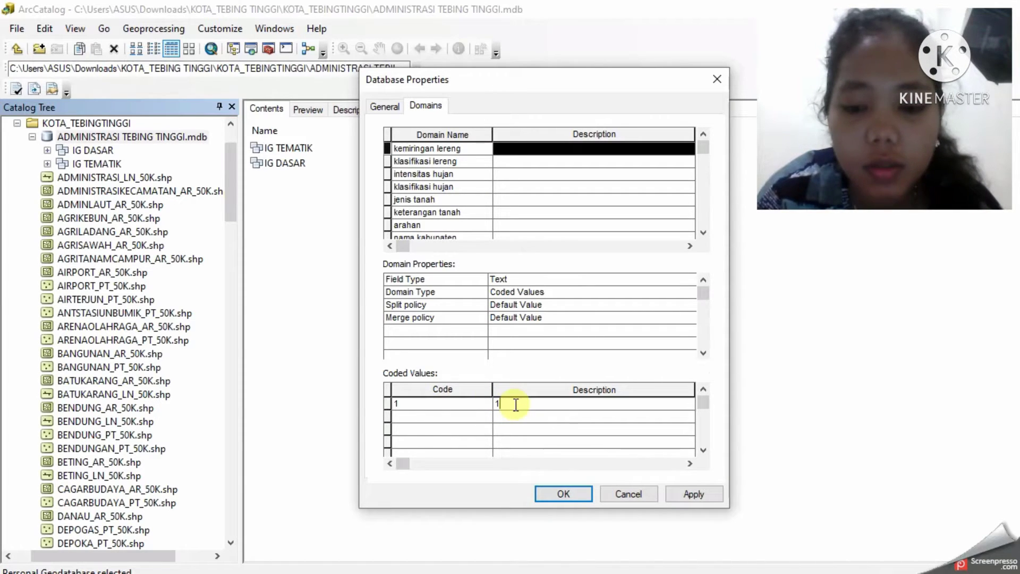
type("1,00")
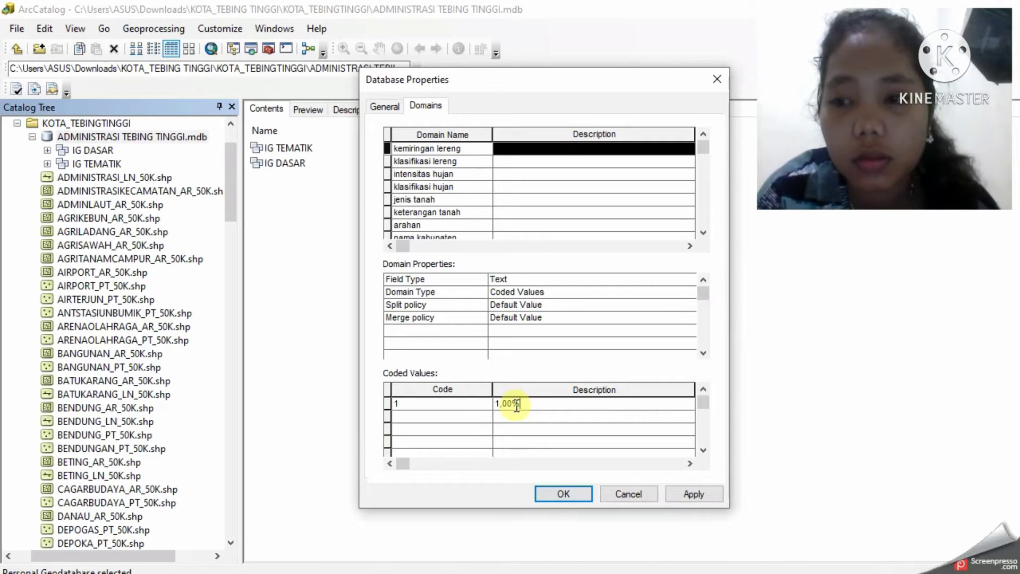
type("%")
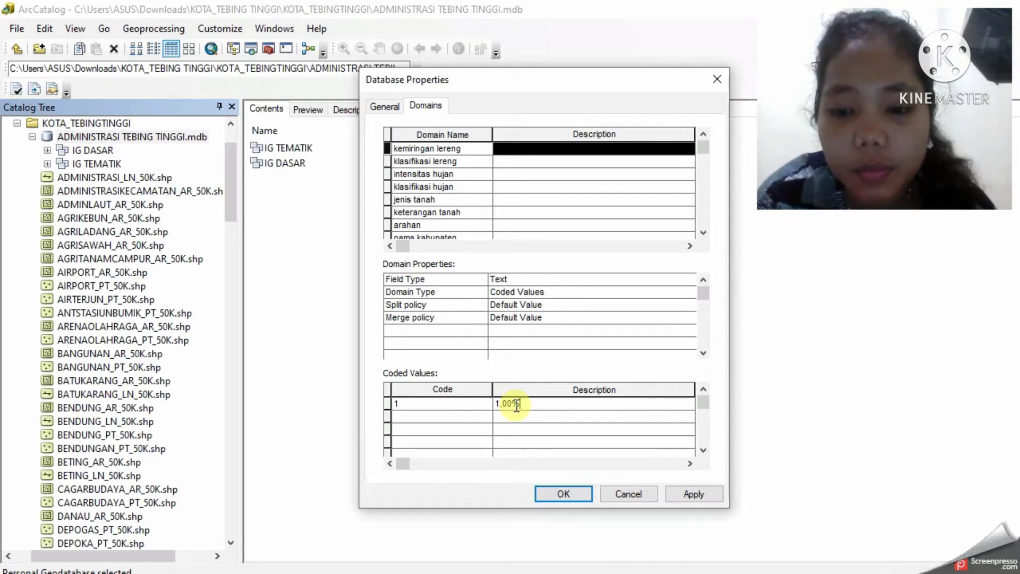
type("-")
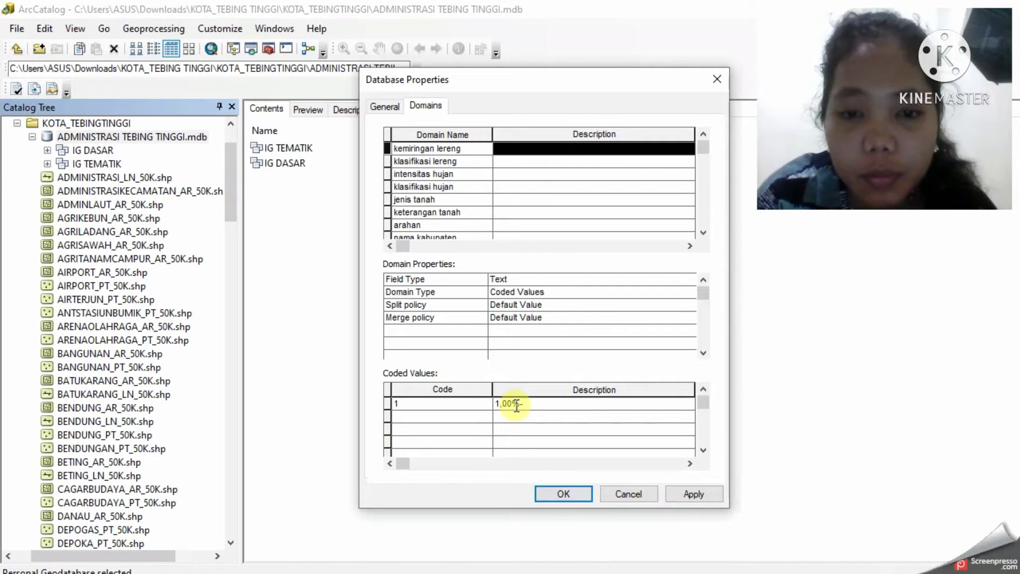
type("8,00%")
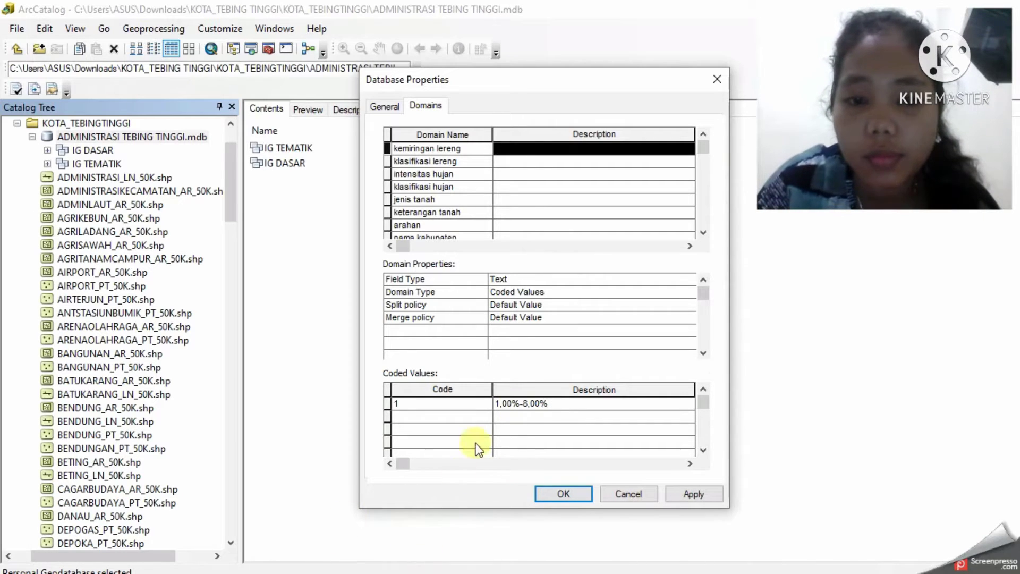
left_click(486, 416)
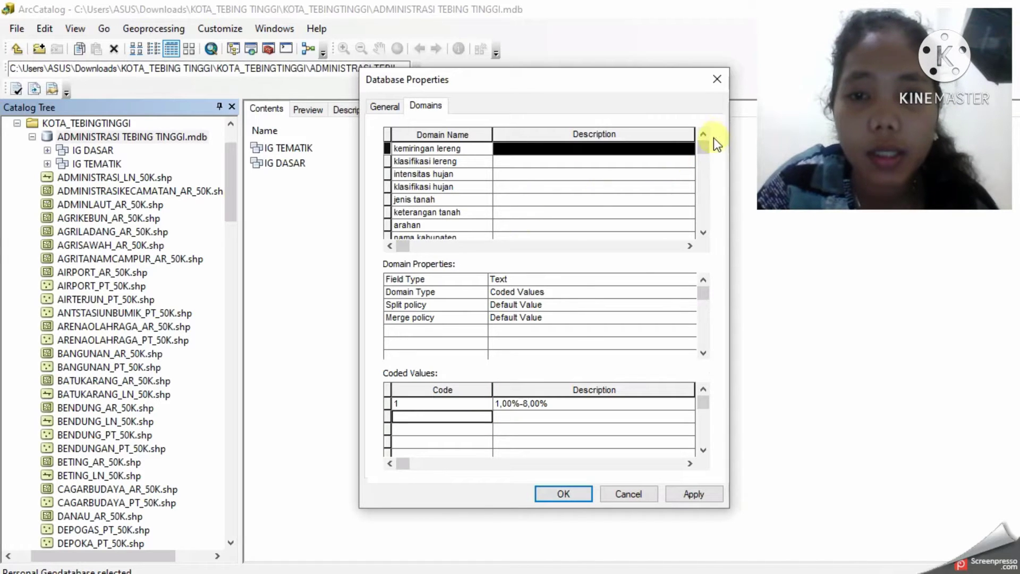
Step: Set the field type of the nama kabupaten domain to Text
mouse_move(702, 142)
left_mouse_down()
mouse_move(702, 164)
mouse_move(704, 144)
left_mouse_up()
left_click(639, 149)
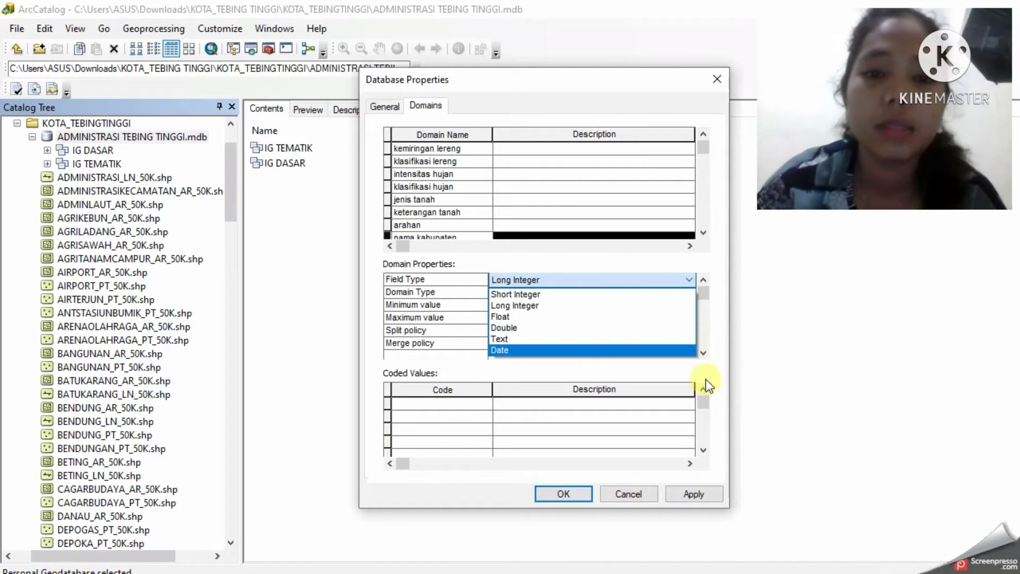
scroll(530, 194, "down", 1)
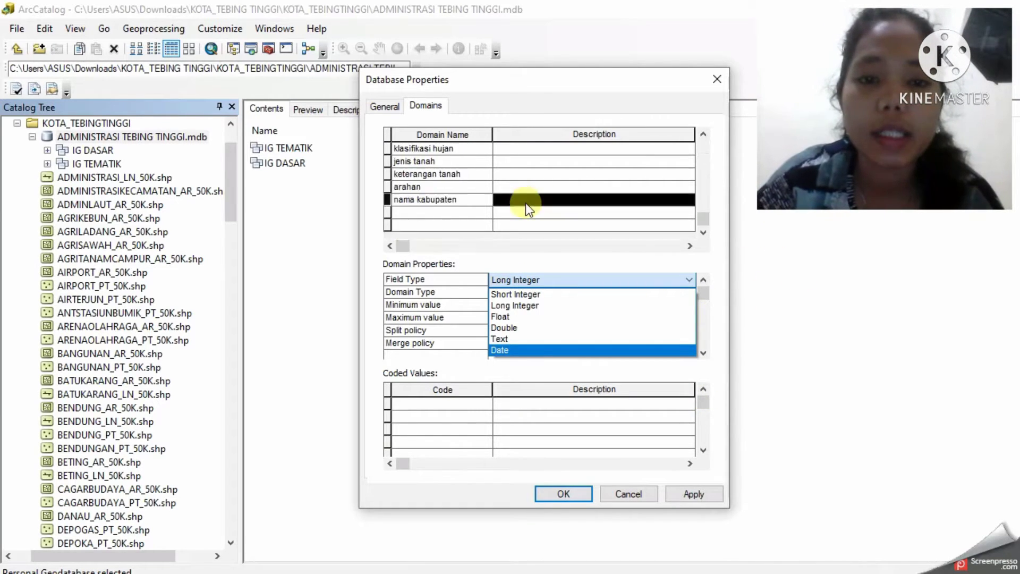
scroll(525, 203, "up", 1)
scroll(550, 210, "down", 1)
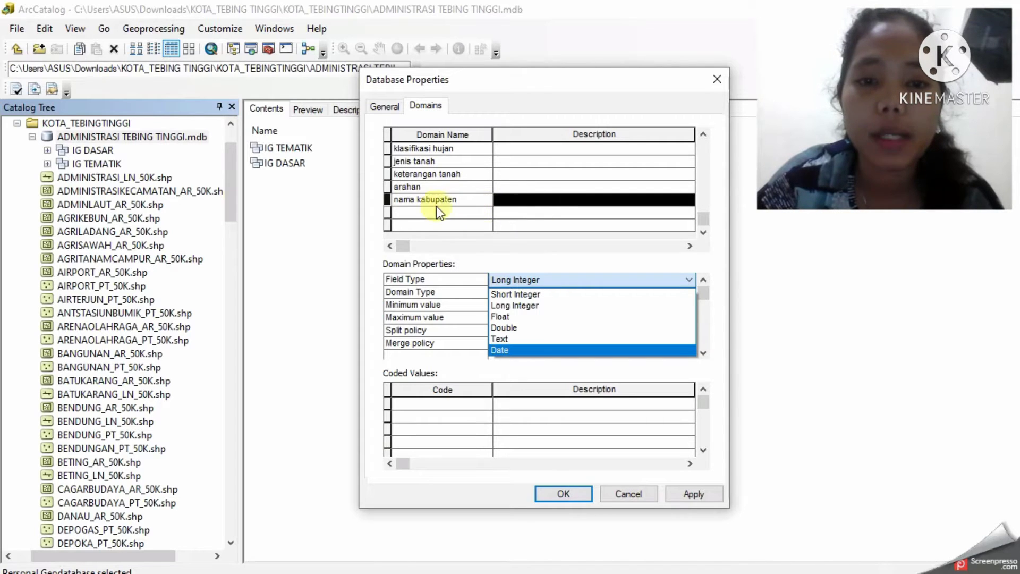
left_click(516, 337)
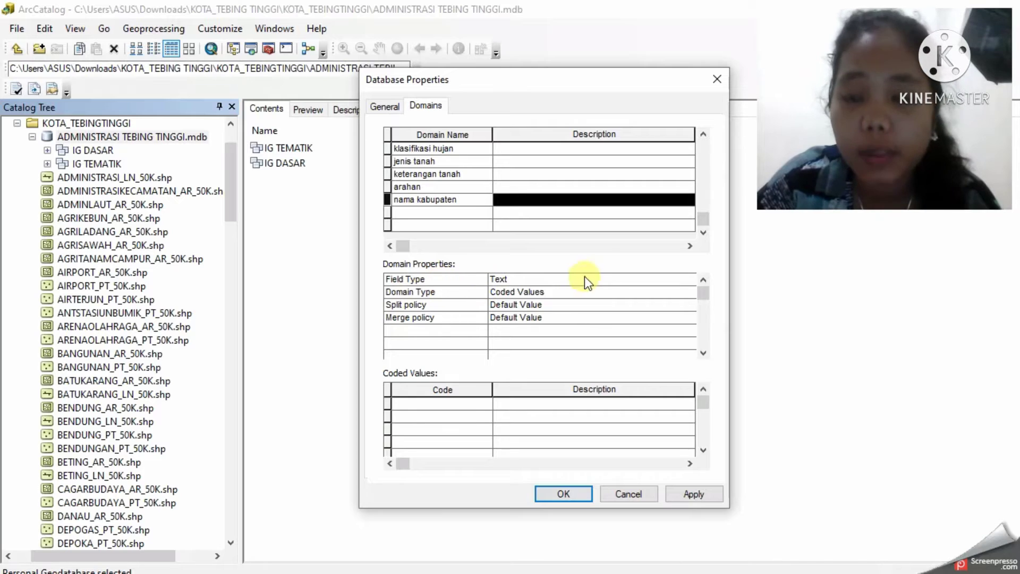
Step: Add coded value 1 with the description kabupaten serdang bedagai to the nama kabupaten domain
left_click(467, 403)
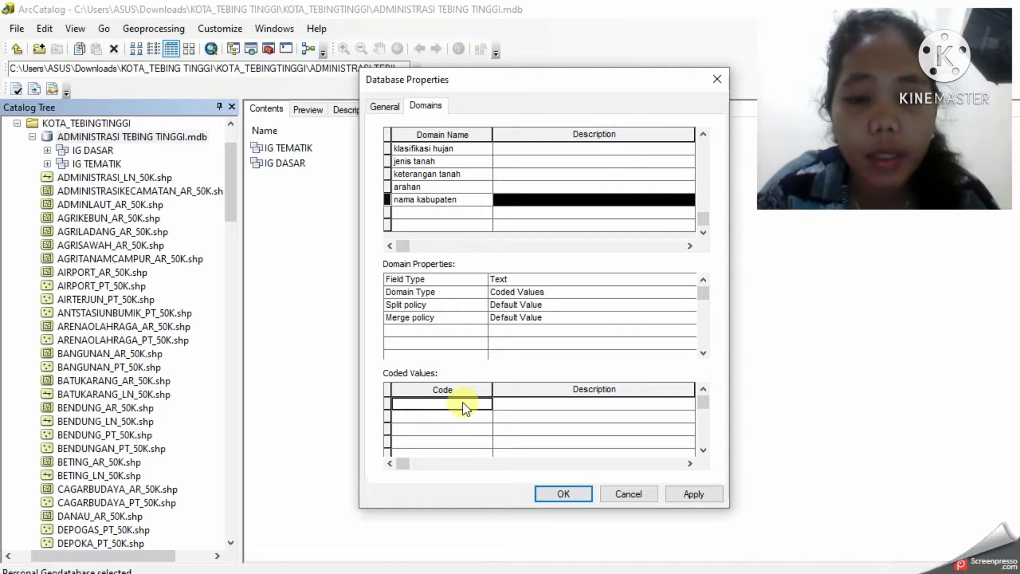
type("1")
left_click(544, 404)
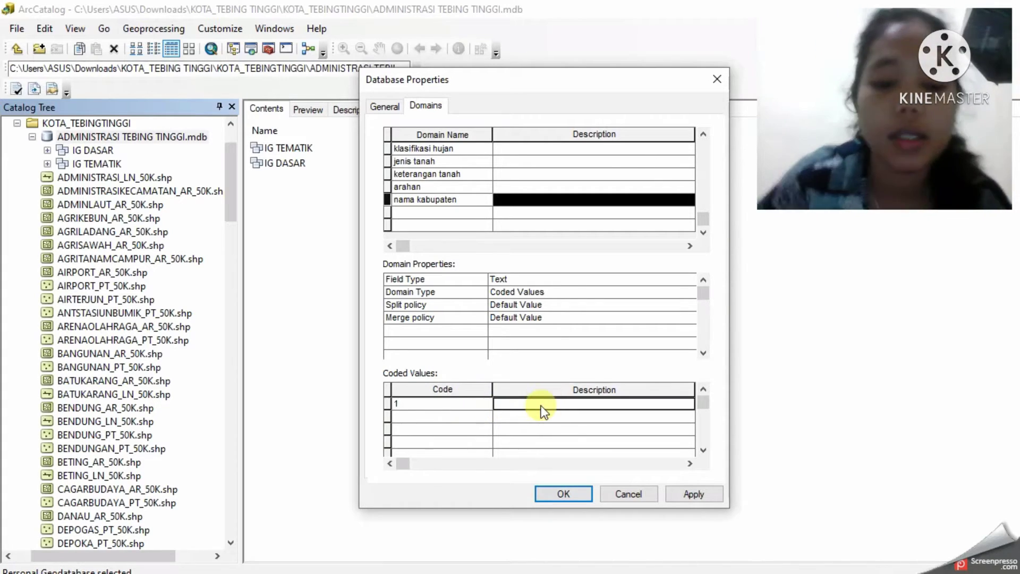
type("ka")
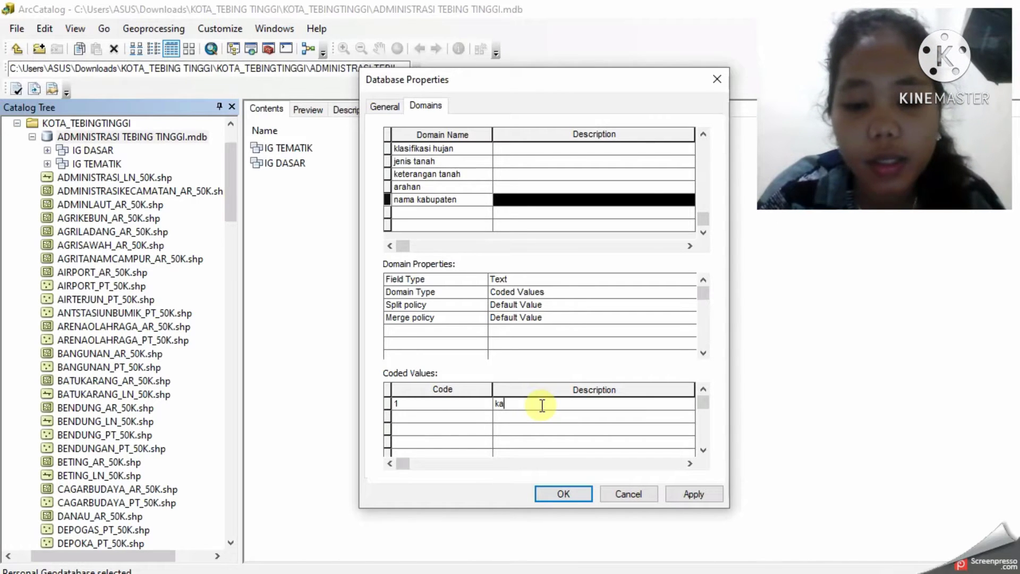
type("bupa")
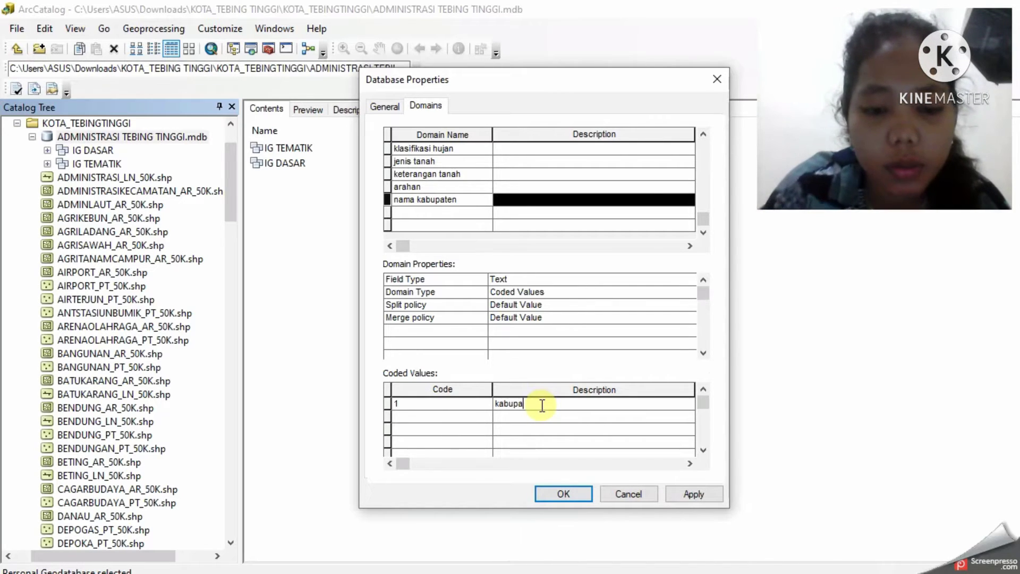
type("ten se")
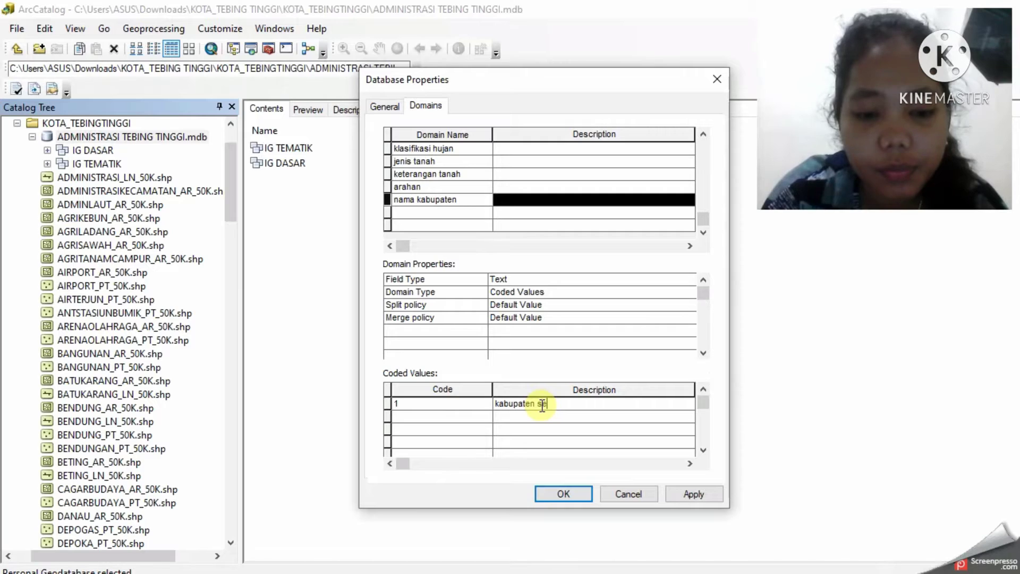
type("rdang be")
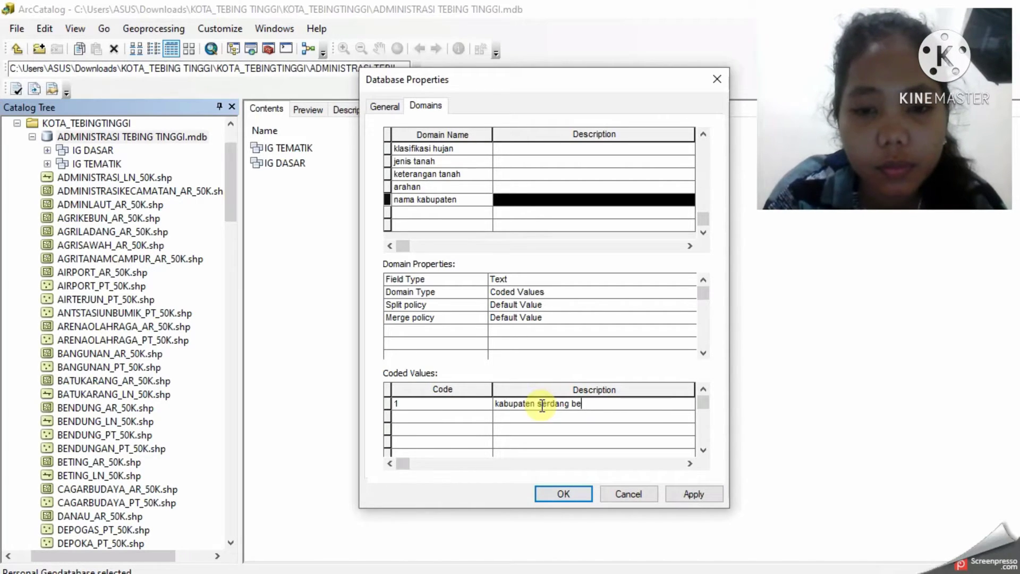
type("dagai")
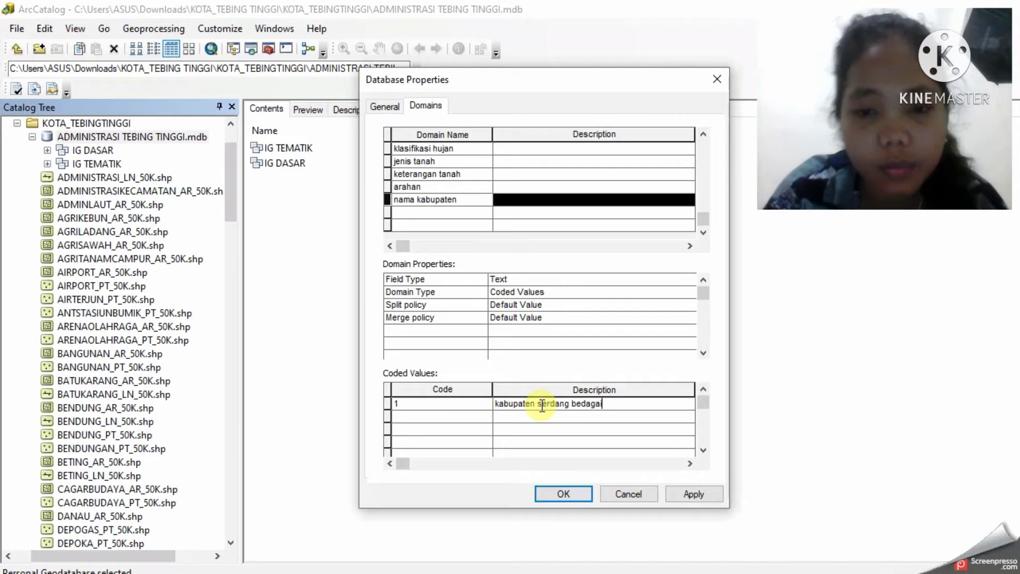
Step: Review the coded values of the kemiringan lereng and klasifikasi lereng domains
scroll(590, 223, "up", 1)
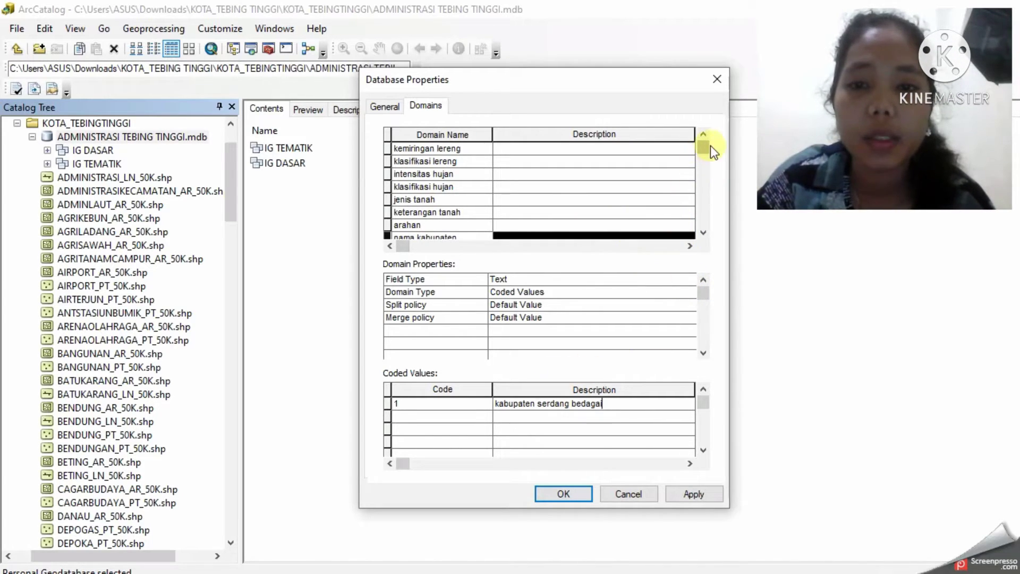
left_click(556, 151)
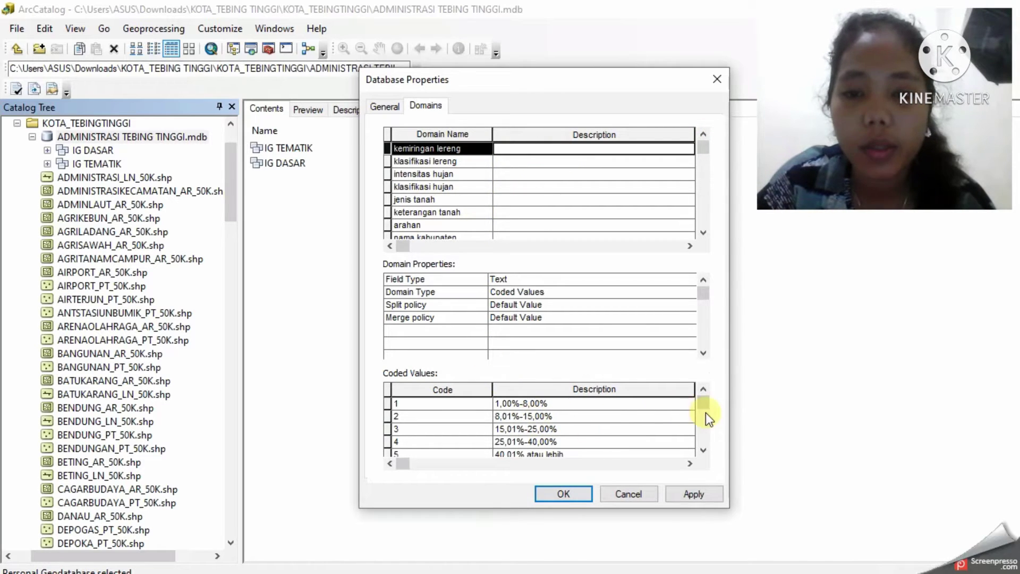
mouse_move(707, 409)
left_mouse_down()
mouse_move(707, 426)
mouse_move(706, 406)
left_mouse_up()
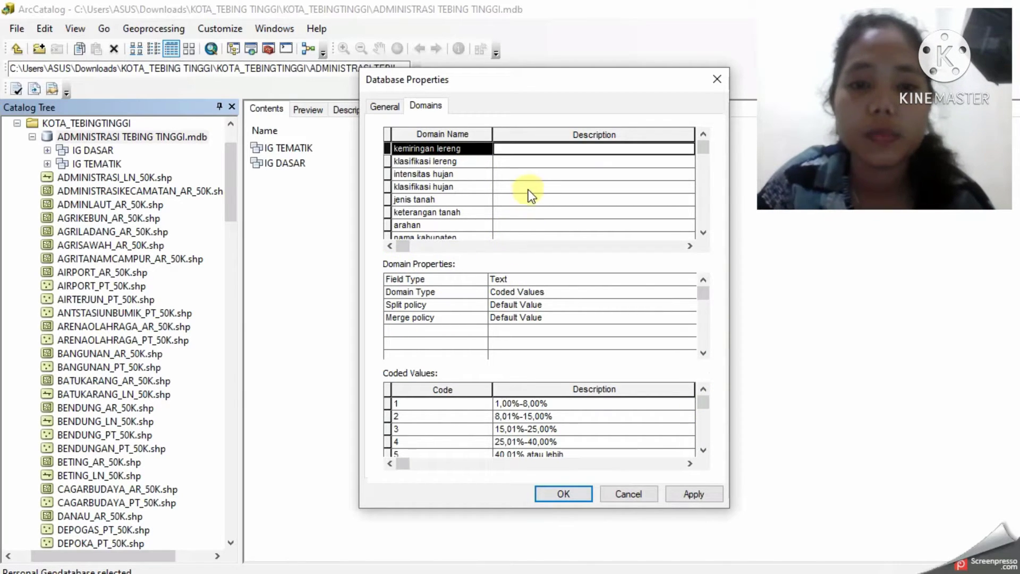
left_click(428, 162)
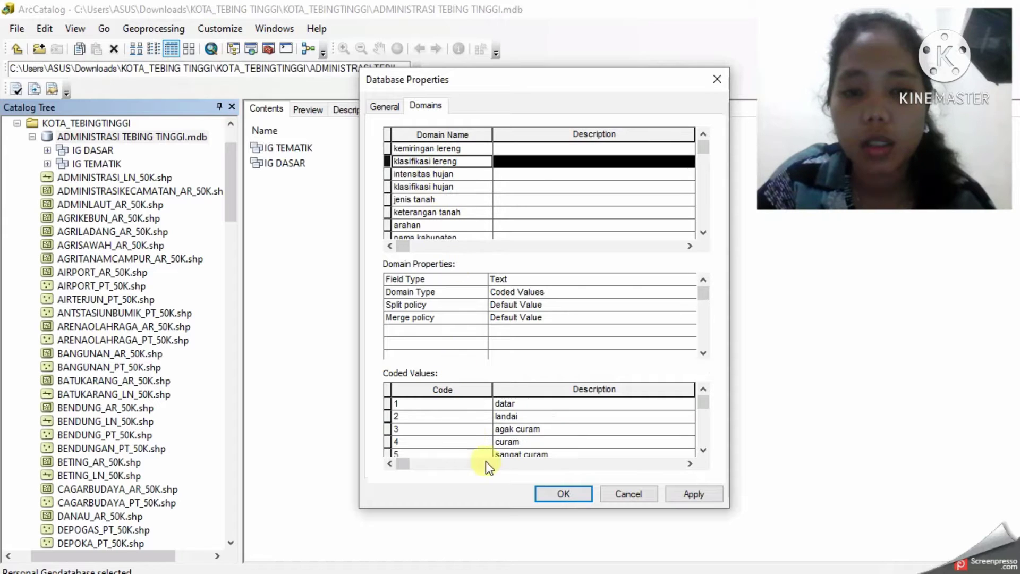
Step: Review the coded values of the intensitas hujan, klasifikasi hujan, jenis tanah, keterangan tanah, arahan and nama kabupaten domains
scroll(500, 441, "down", 3)
scroll(525, 412, "up", 3)
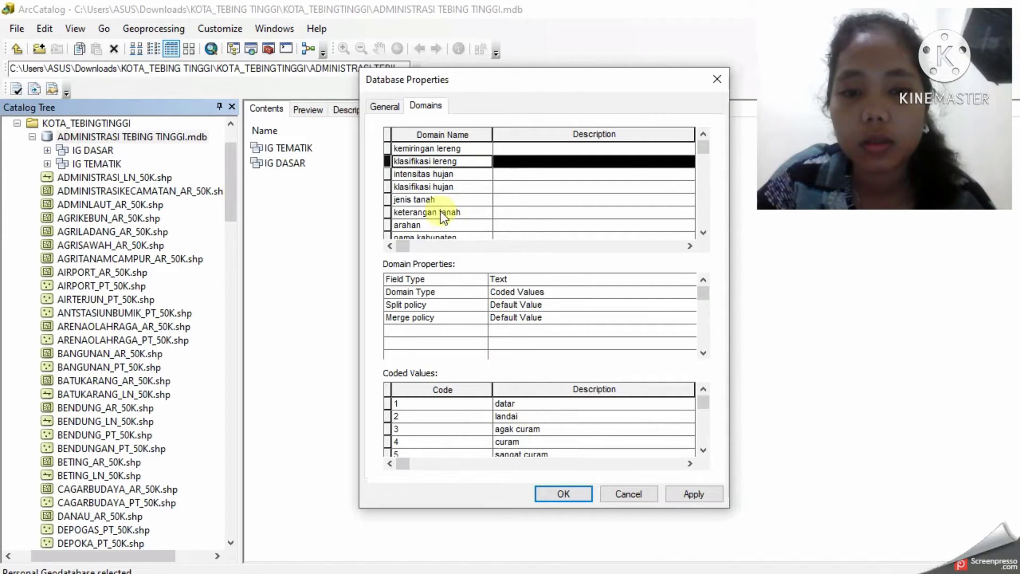
left_click(443, 175)
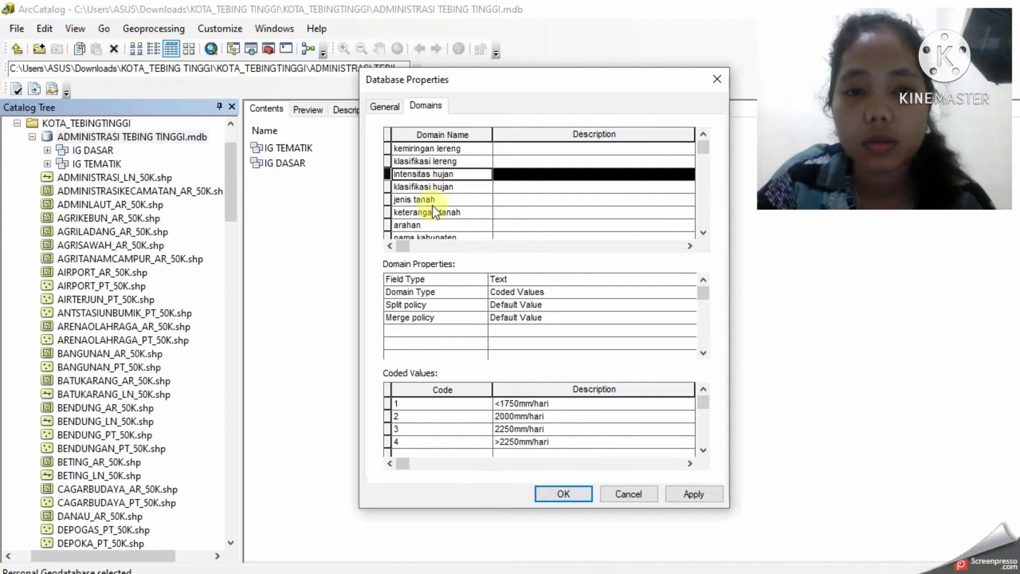
left_click(446, 187)
left_click(446, 190)
scroll(529, 407, "down", 1)
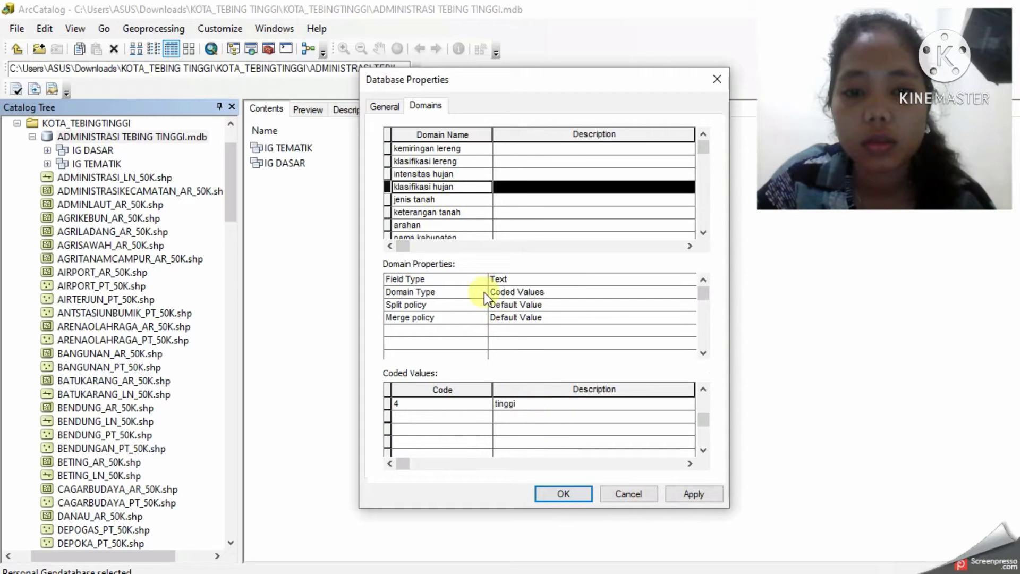
left_click(438, 201)
scroll(512, 409, "down", 2)
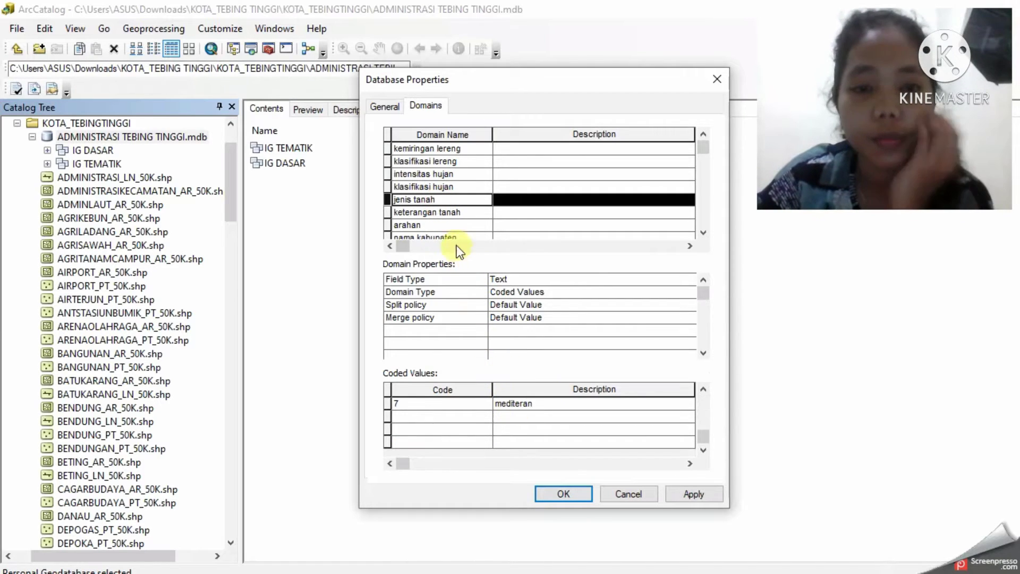
left_click(436, 212)
scroll(523, 441, "down", 2)
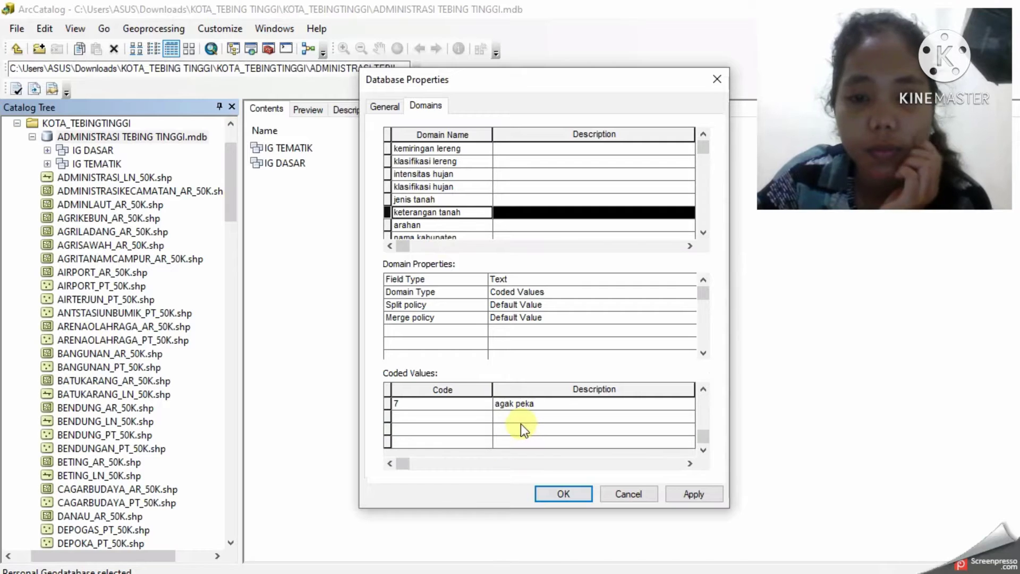
left_click(458, 223)
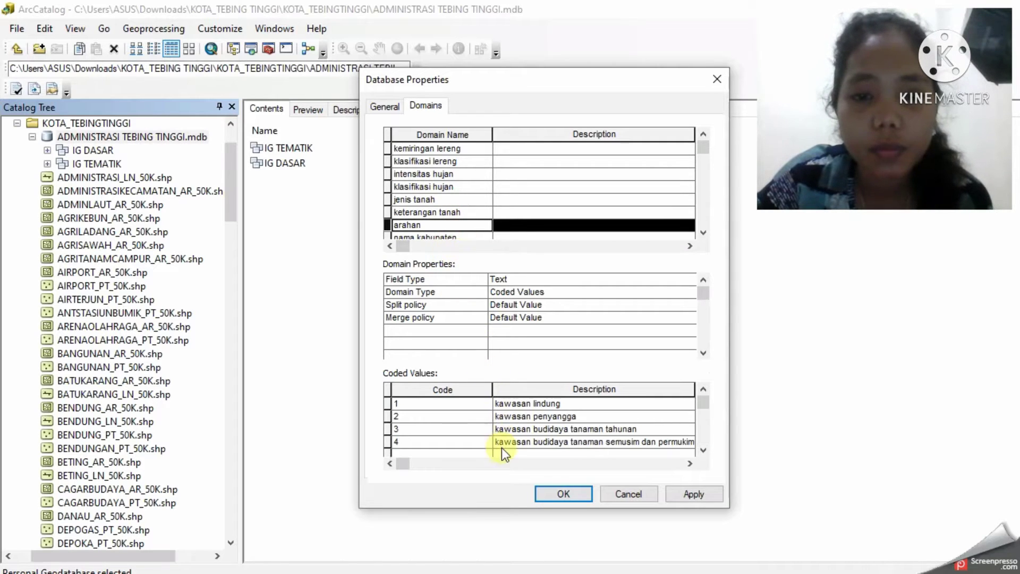
scroll(501, 425, "down", 2)
scroll(502, 424, "up", 3)
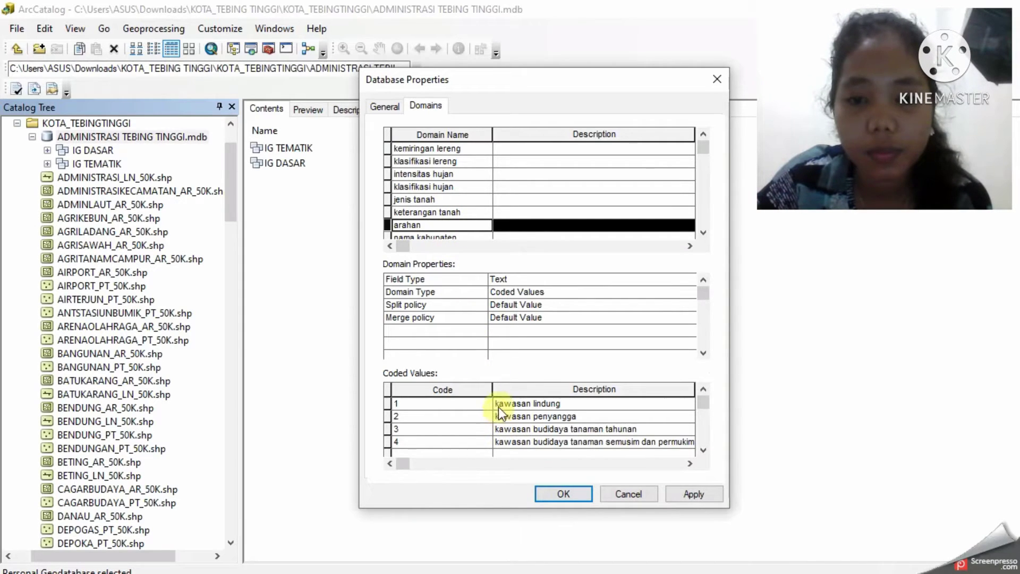
left_click(445, 237)
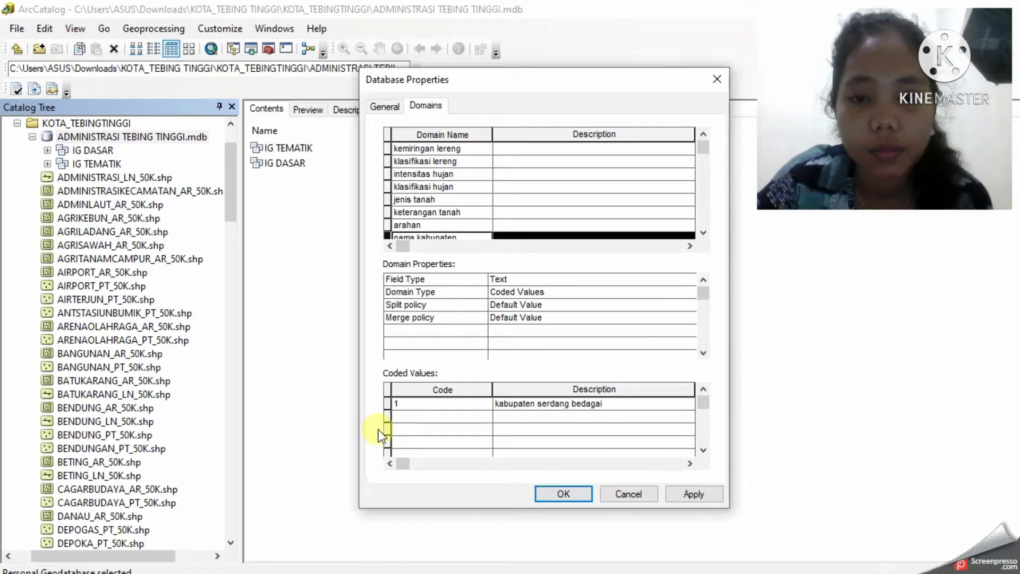
scroll(448, 406, "down", 2)
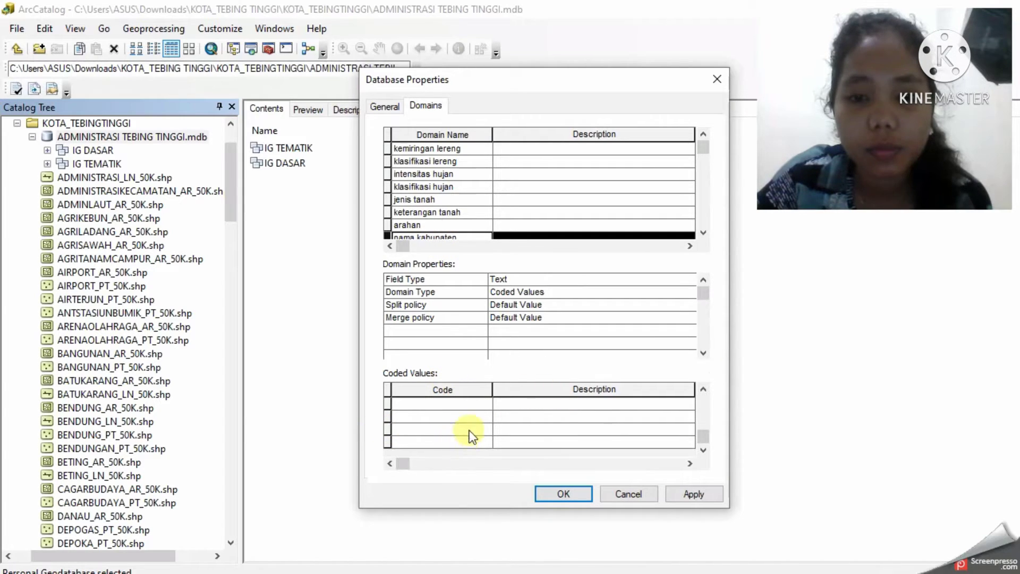
scroll(465, 428, "up", 2)
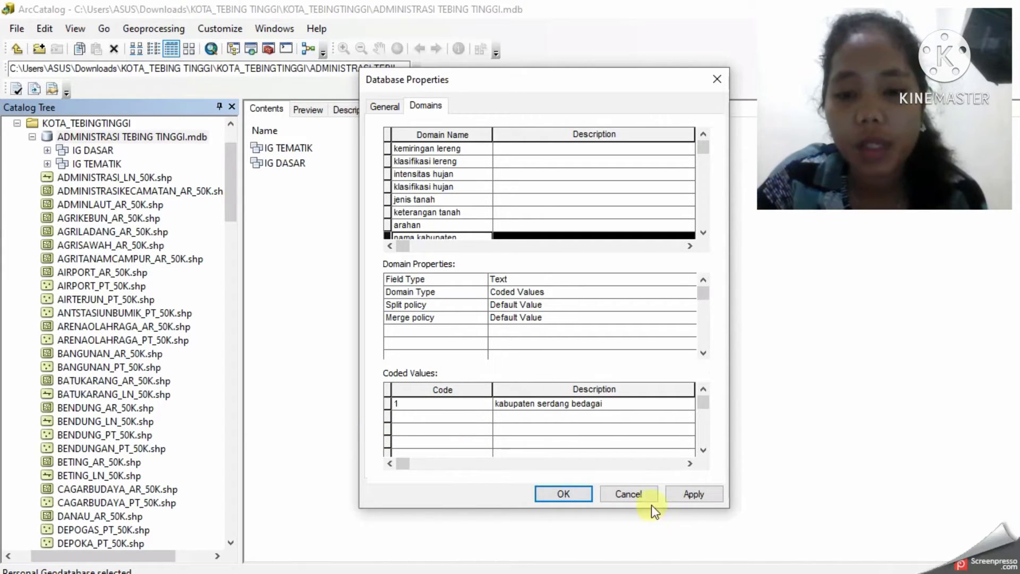
Step: Apply the domain definitions to the ADMINISTRASI TEBING TINGGI geodatabase, recheck the arahan and keterangan tanah domains, and close the database properties
left_click(684, 493)
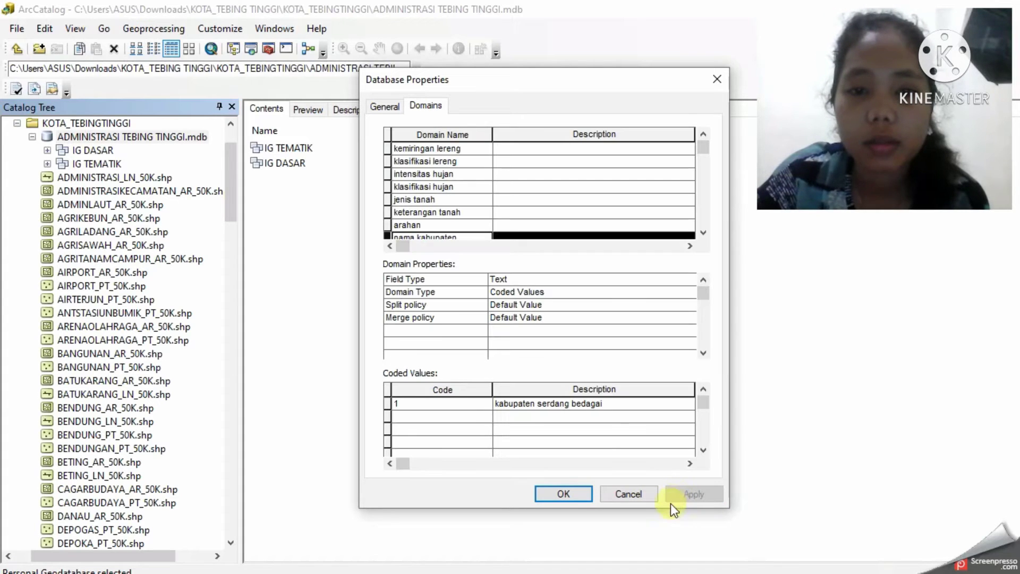
scroll(616, 414, "down", 2)
scroll(627, 430, "up", 2)
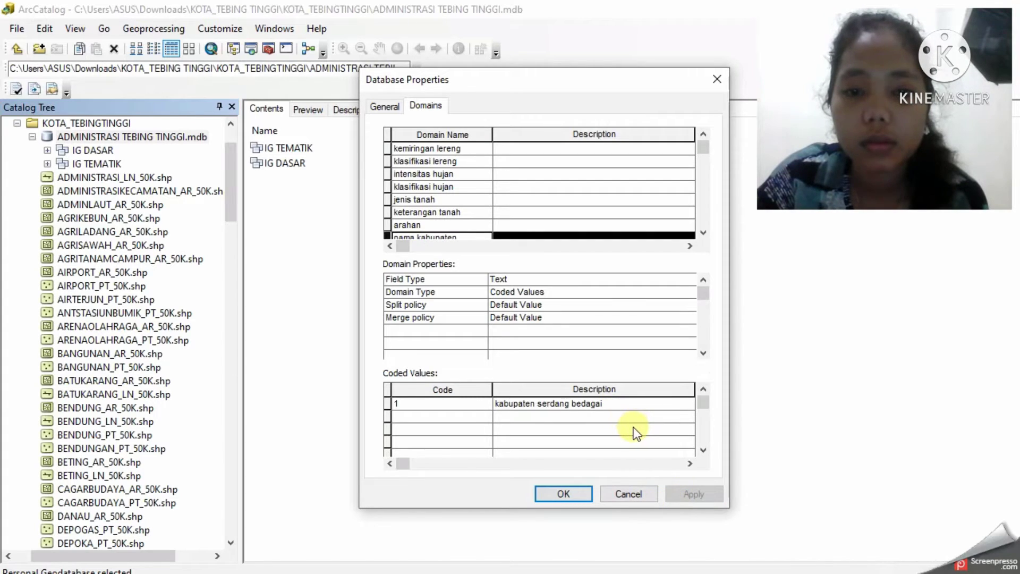
left_click(463, 221)
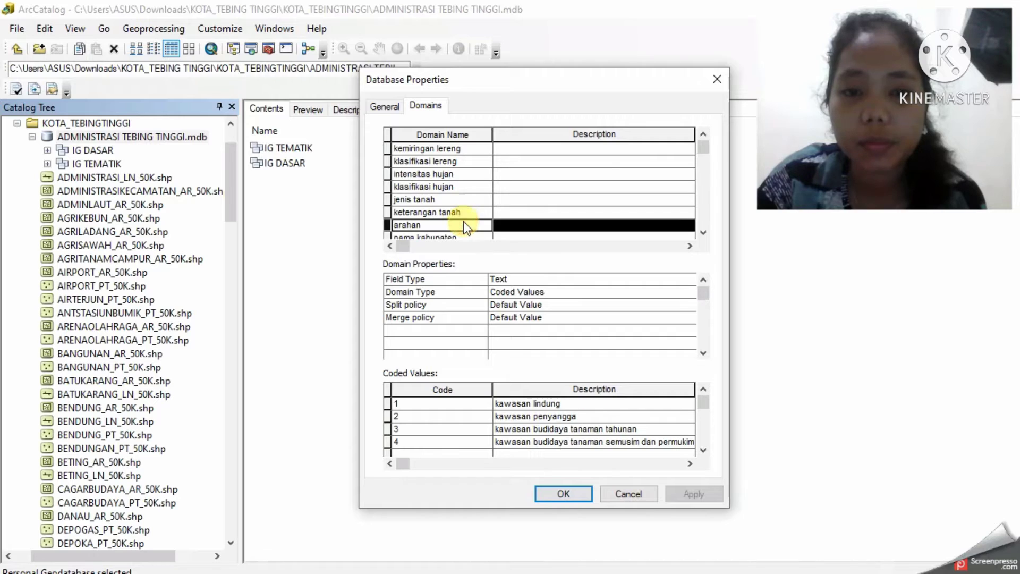
left_click(463, 212)
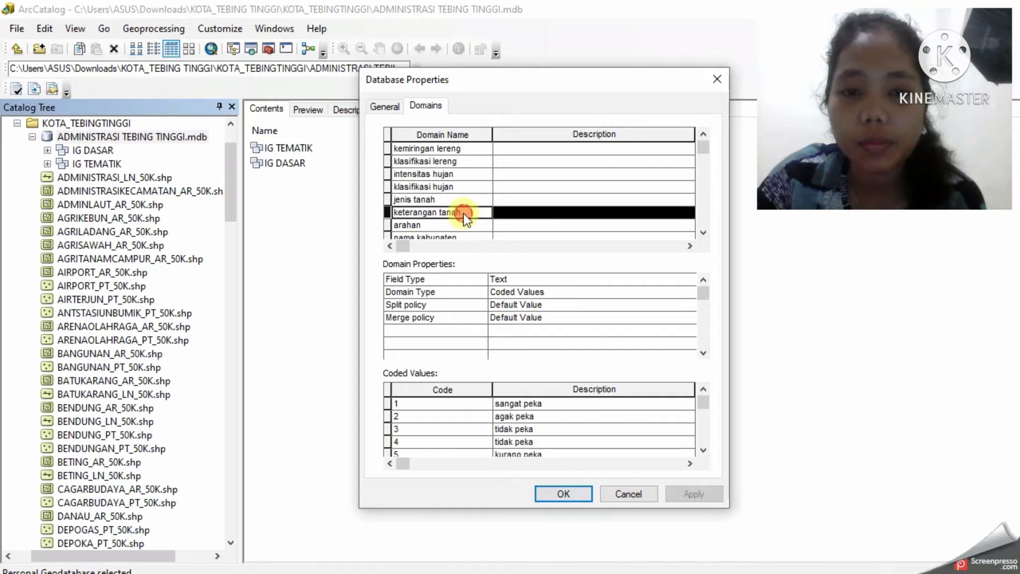
left_click(569, 493)
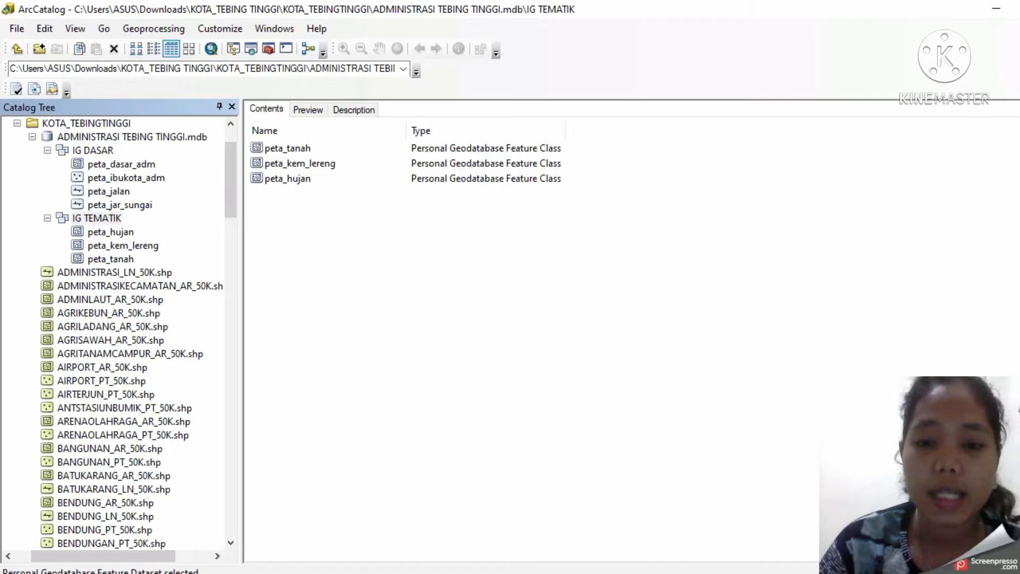
Step: Switch to ArcMap and add the image peta krentina.jpg to the untitled map, accepting its missing spatial reference
mouse_move(750, 573)
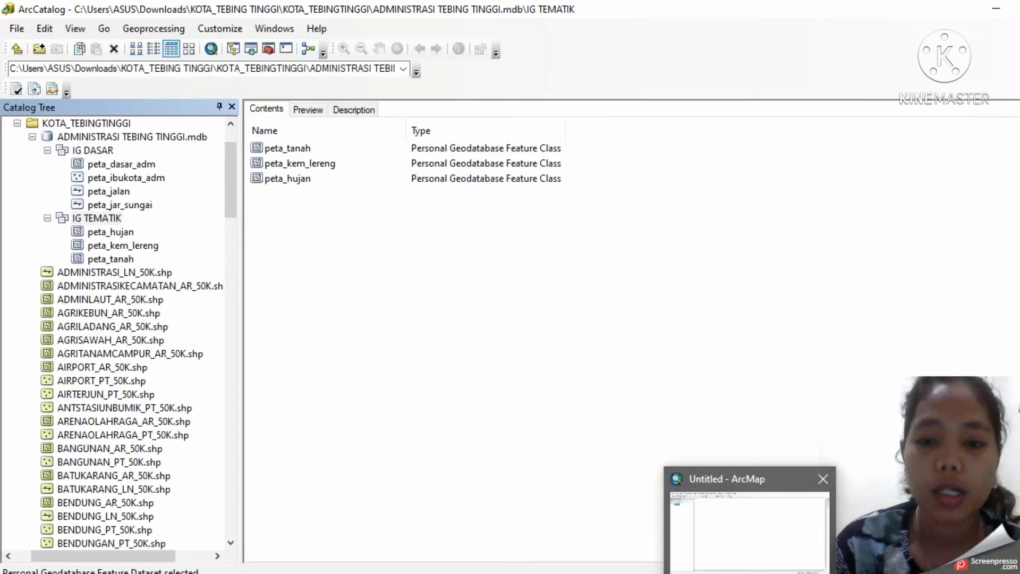
left_click(750, 573)
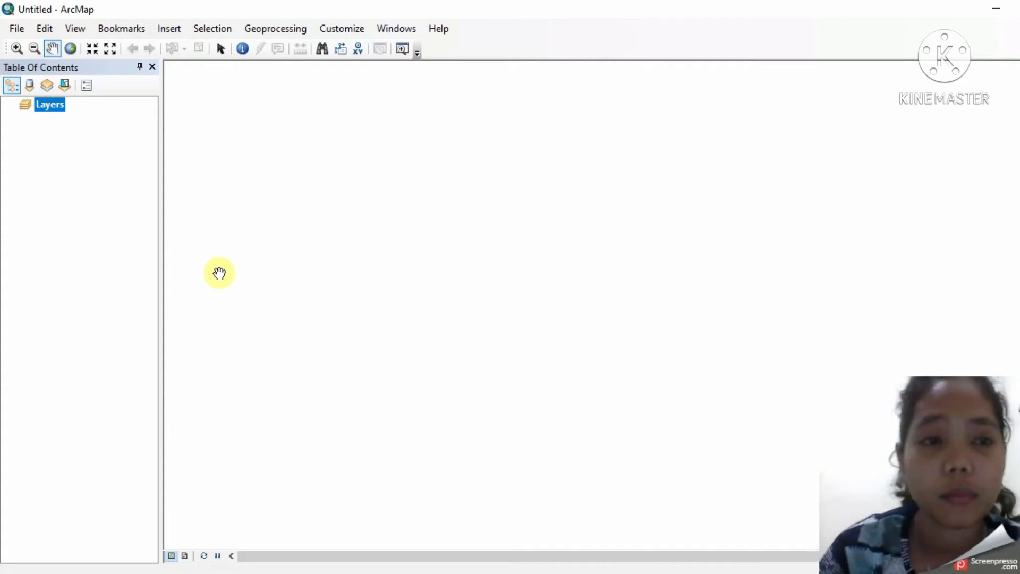
left_click(58, 45)
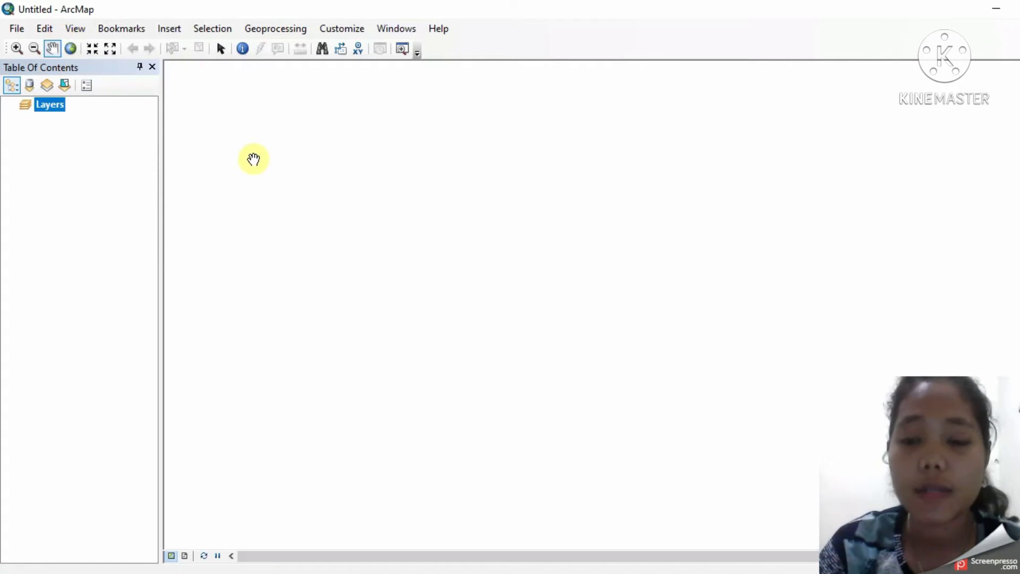
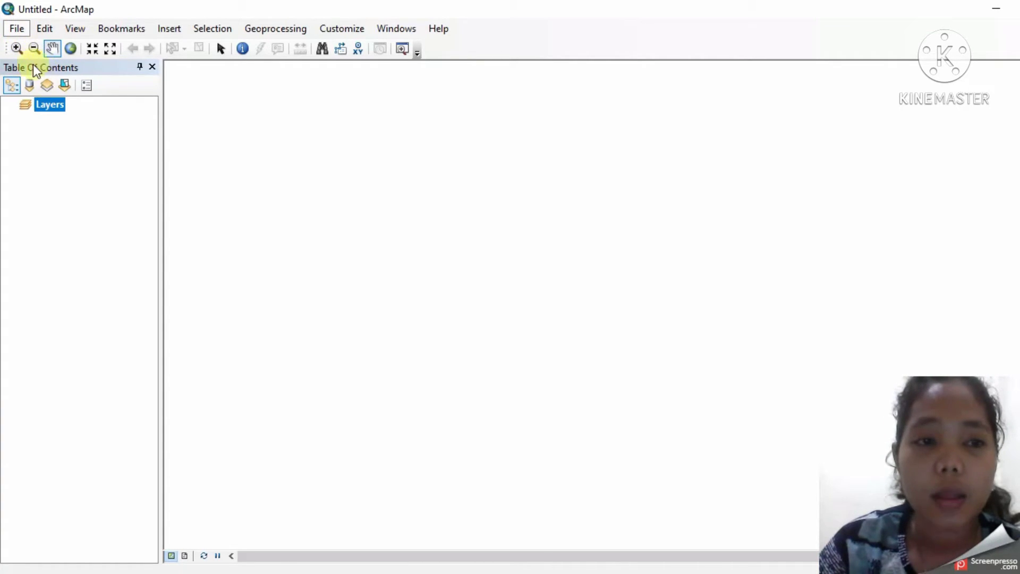
left_click(14, 28)
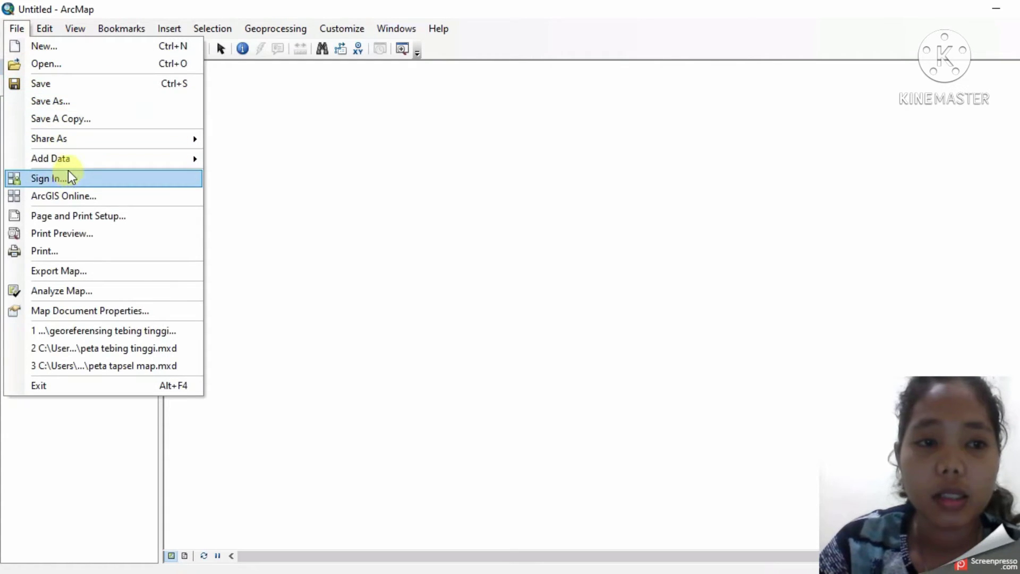
mouse_move(68, 157)
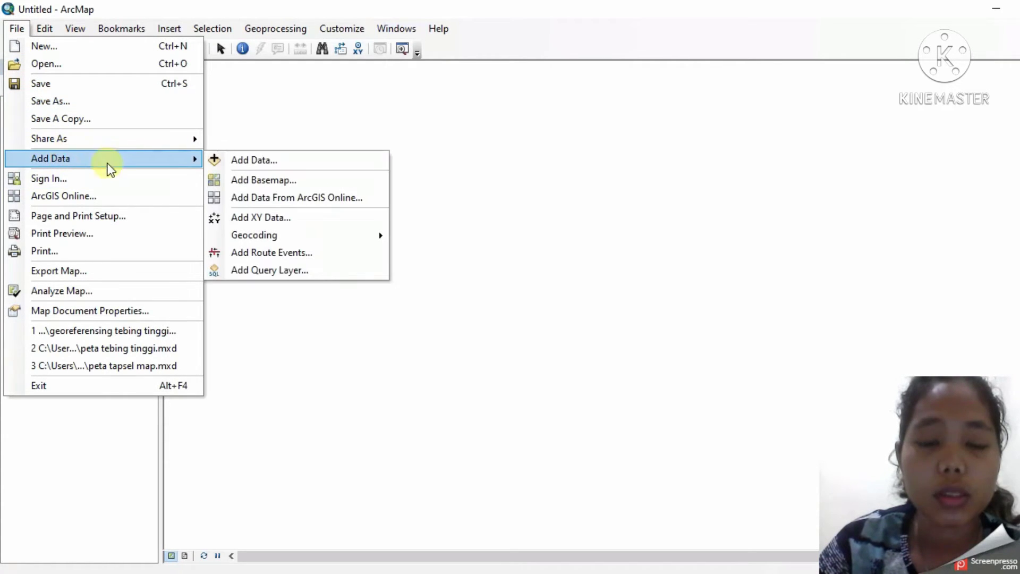
left_click(241, 159)
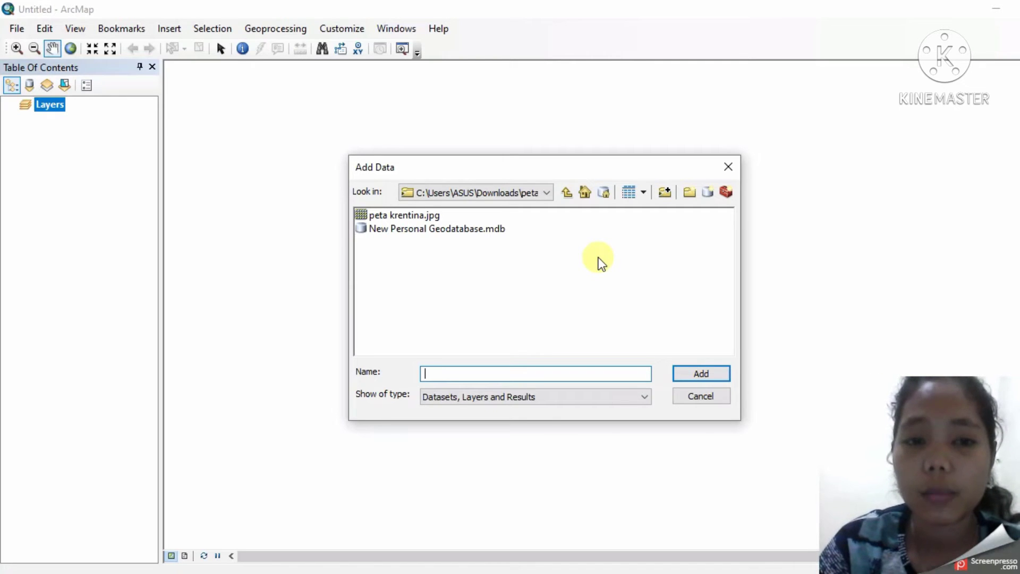
left_click(435, 216)
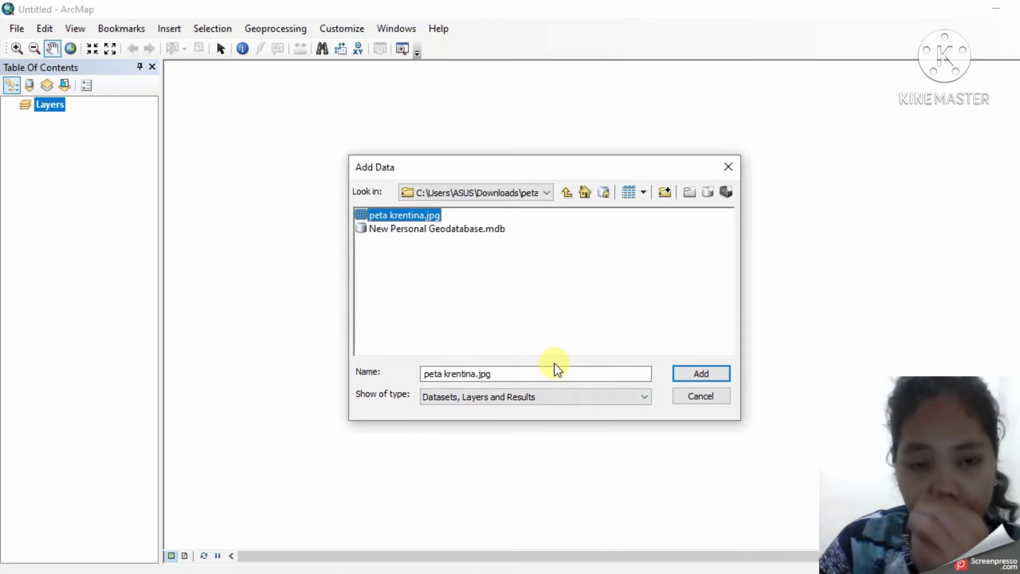
left_click(707, 374)
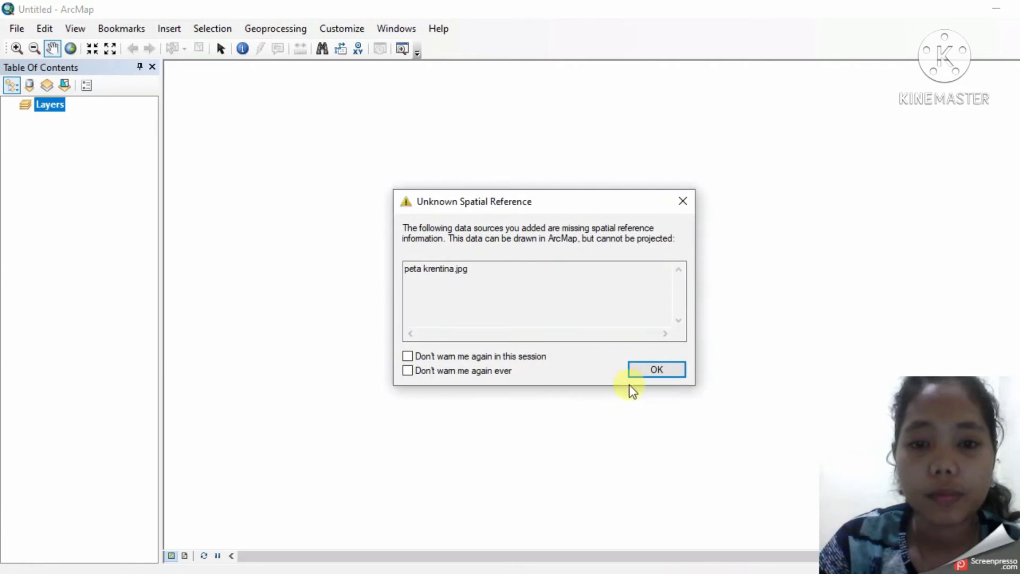
left_click(669, 371)
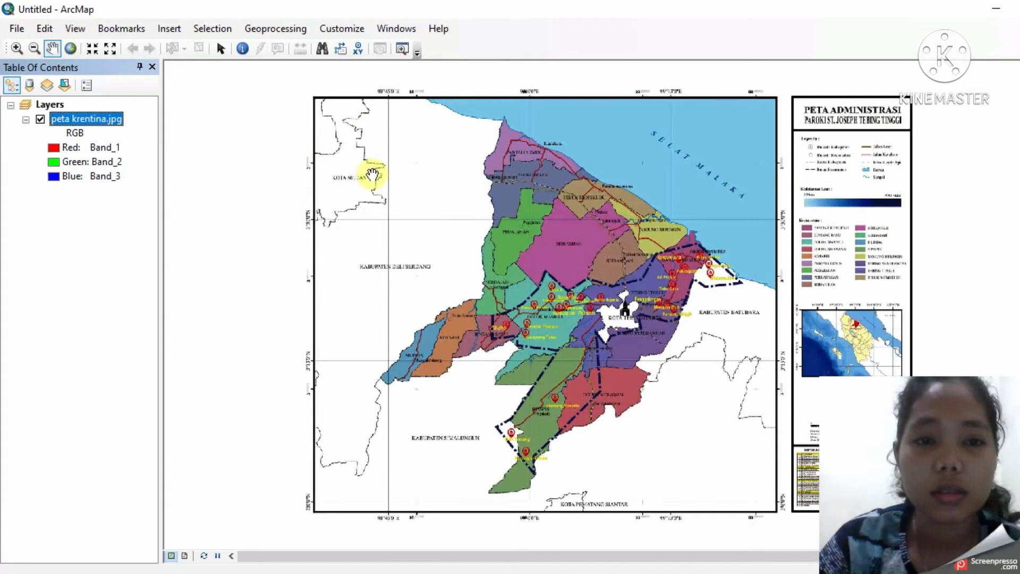
Step: Zoom in closely on the faint grid cross between Kota Medan and Pantai Cermin on the map image
scroll(373, 175, "down", 1)
scroll(375, 186, "up", 1)
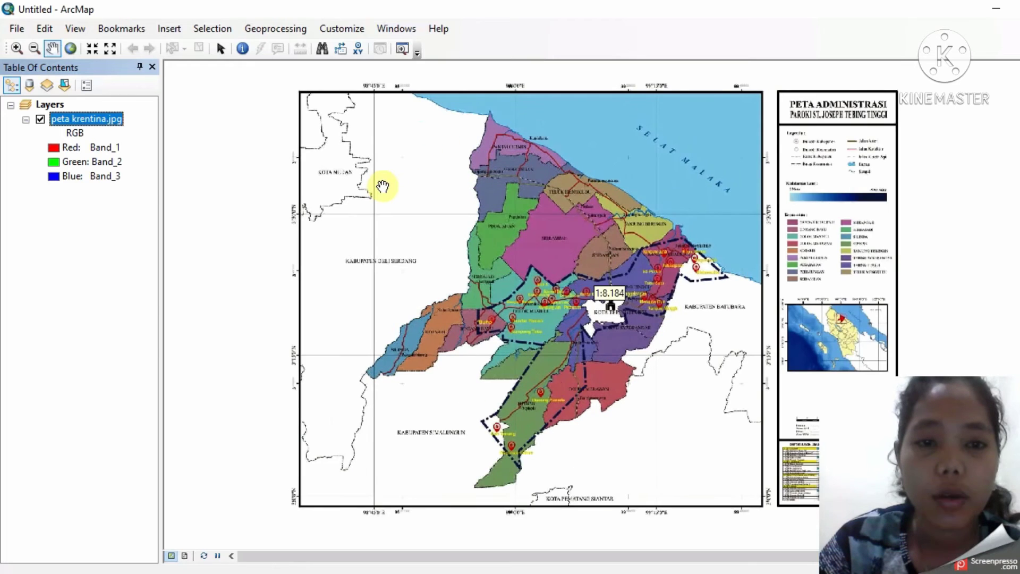
scroll(376, 195, "up", 1)
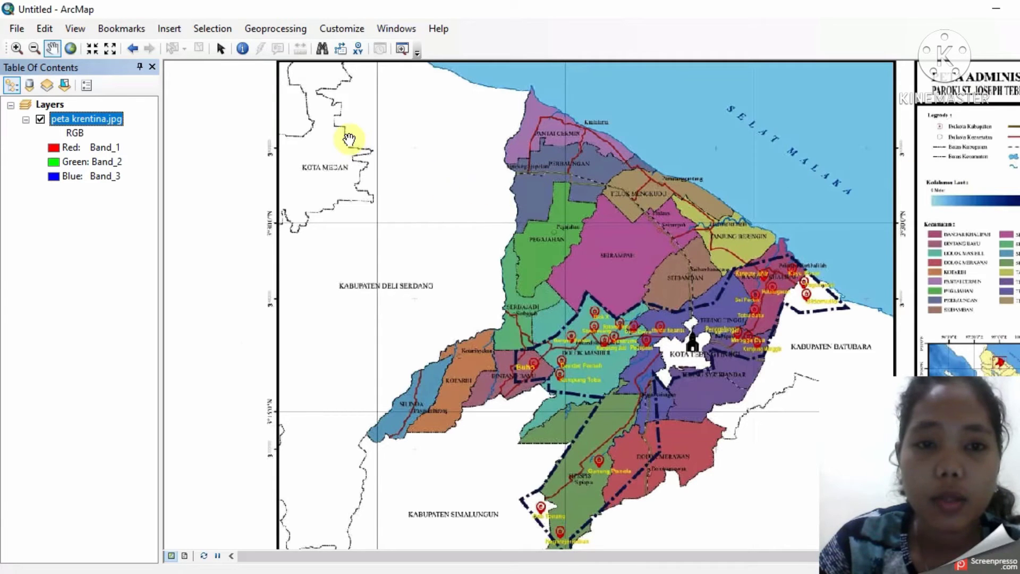
scroll(347, 139, "up", 1)
scroll(452, 158, "down", 1)
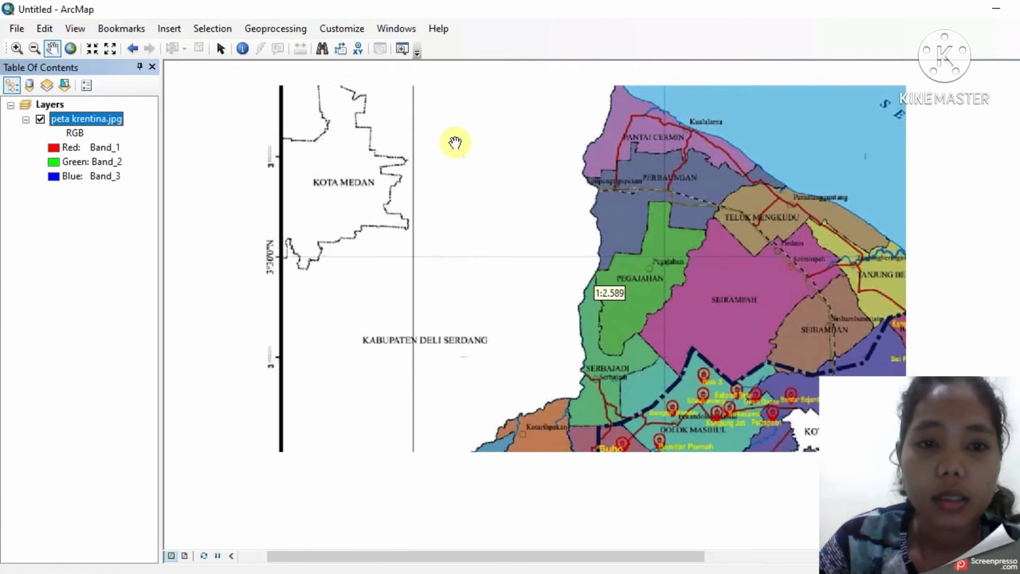
left_click_drag(476, 159, 319, 139)
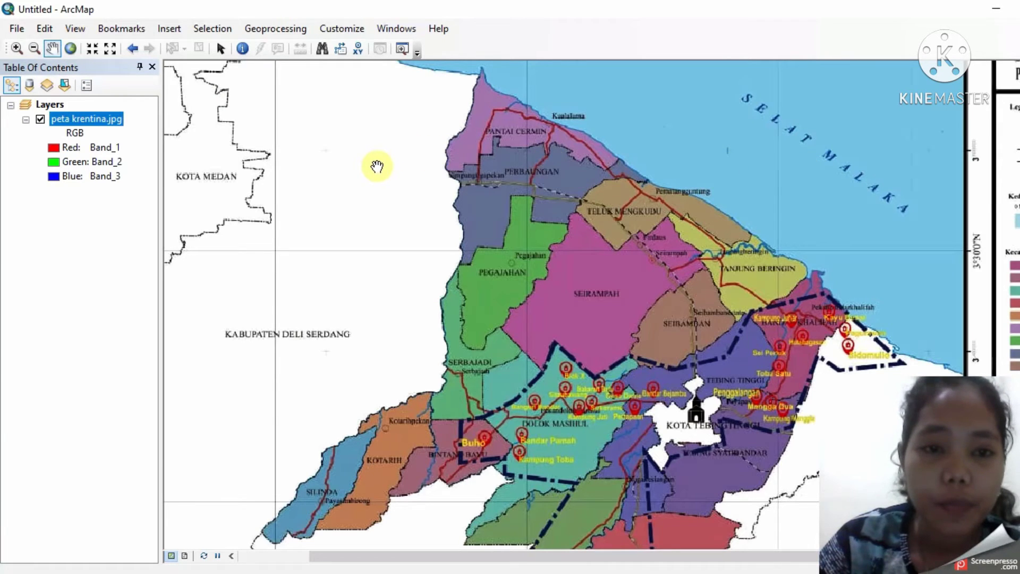
scroll(382, 167, "down", 2)
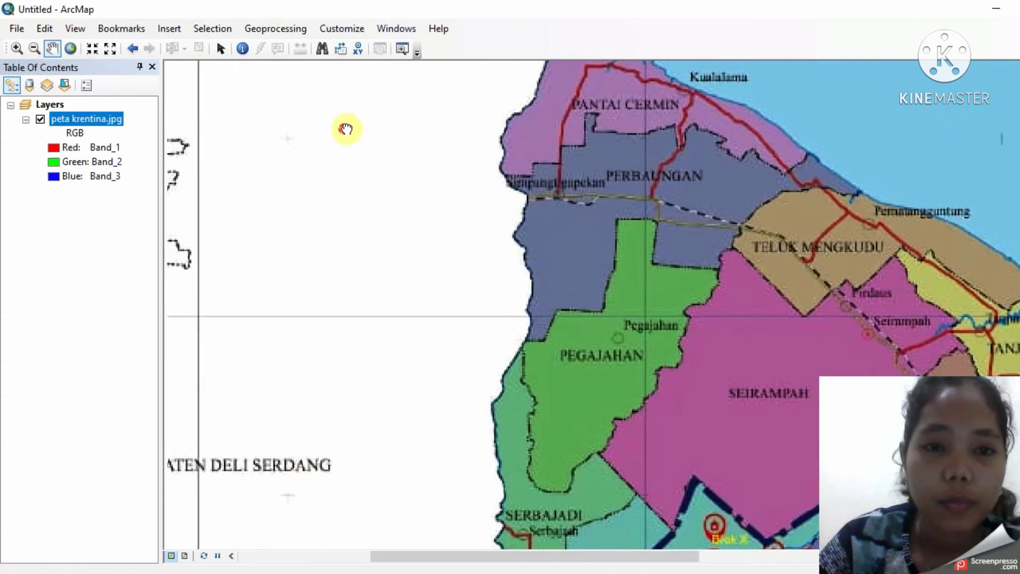
left_click_drag(346, 127, 517, 198)
scroll(453, 207, "down", 5)
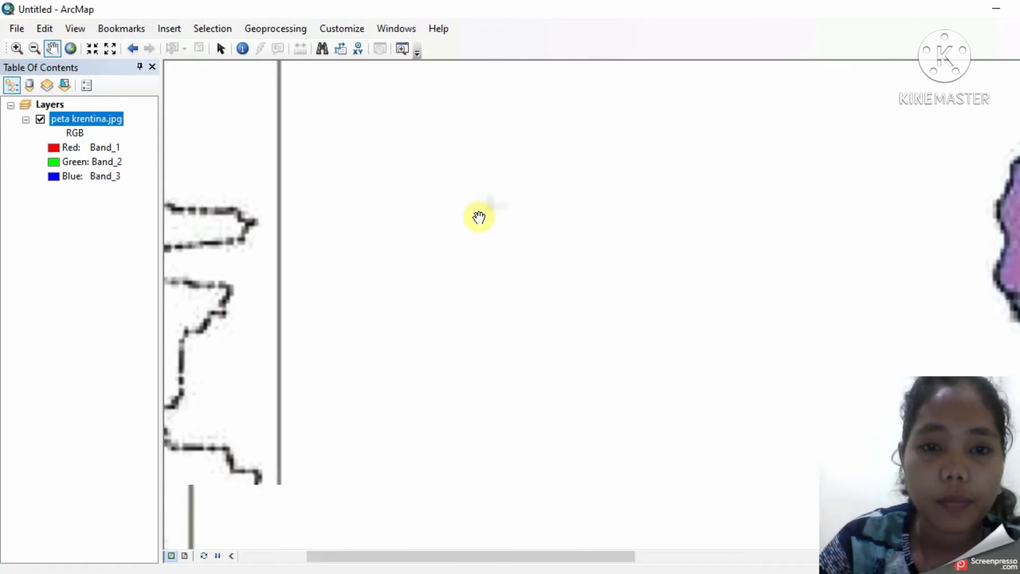
scroll(503, 212, "down", 4)
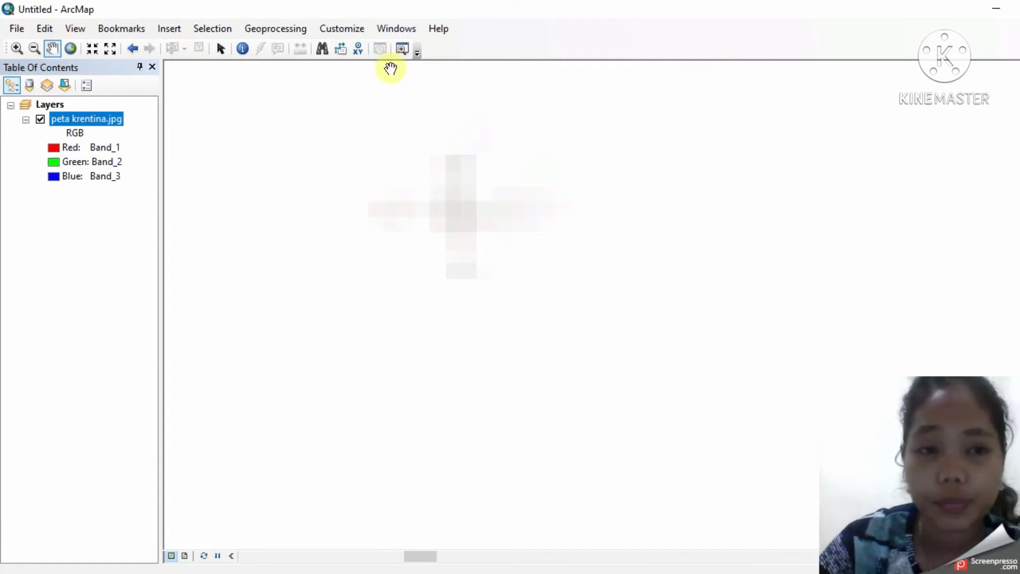
left_click(16, 48)
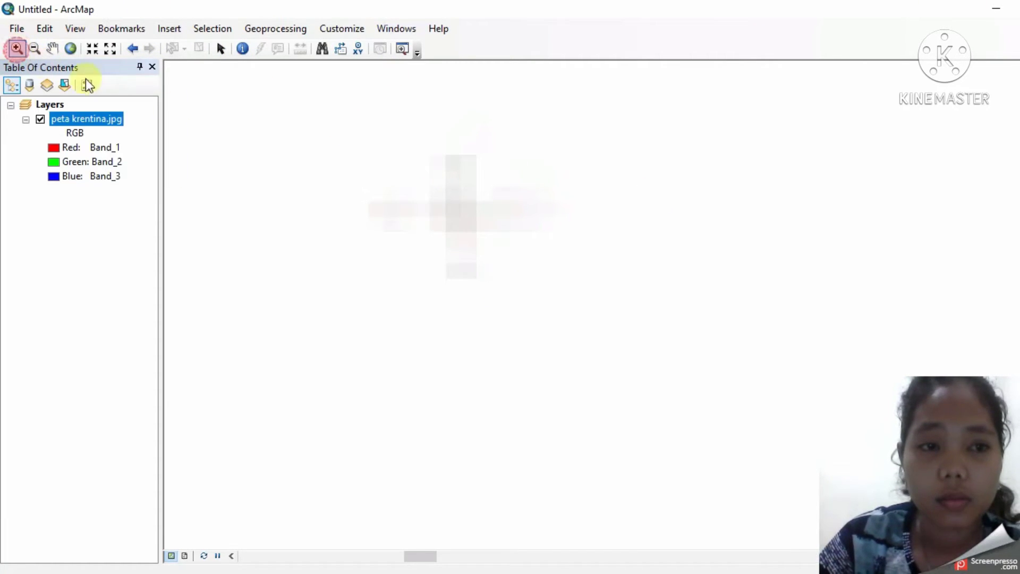
left_click(425, 208)
left_click(385, 173)
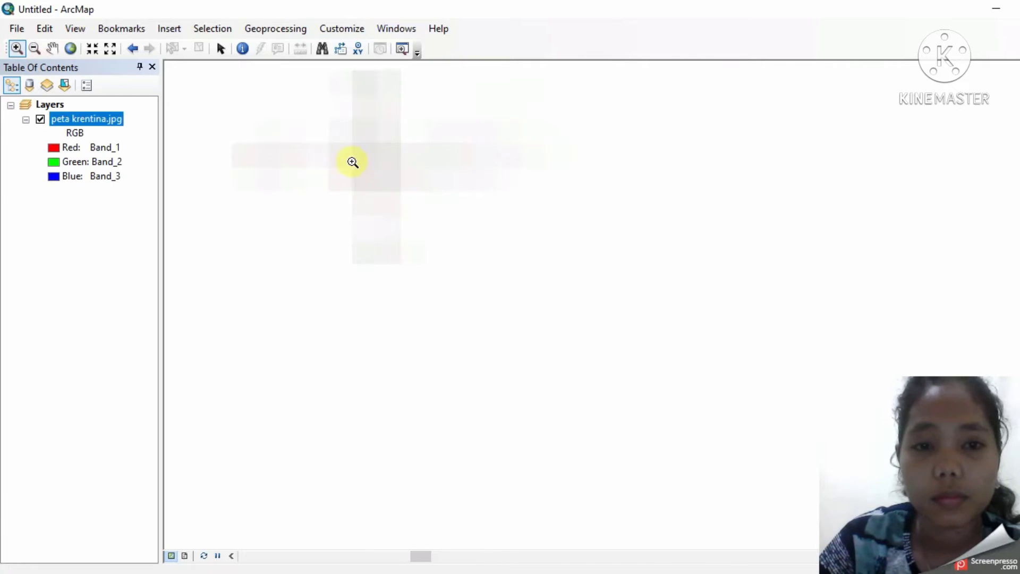
left_click(350, 161)
left_click(437, 232)
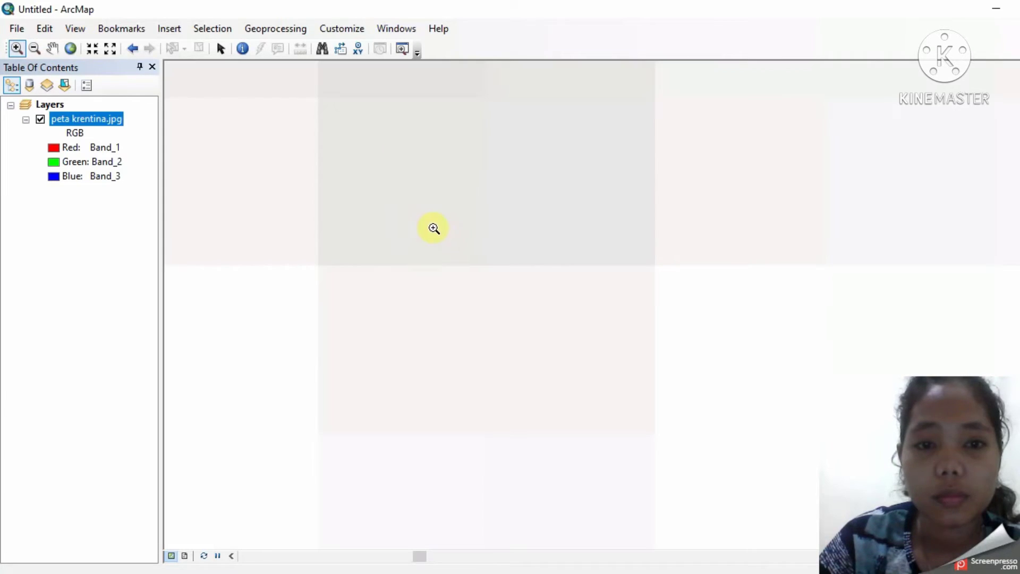
Step: Inspect the faint grid cross east of Kota Medan up close and return the map to its full extent
left_click(400, 169)
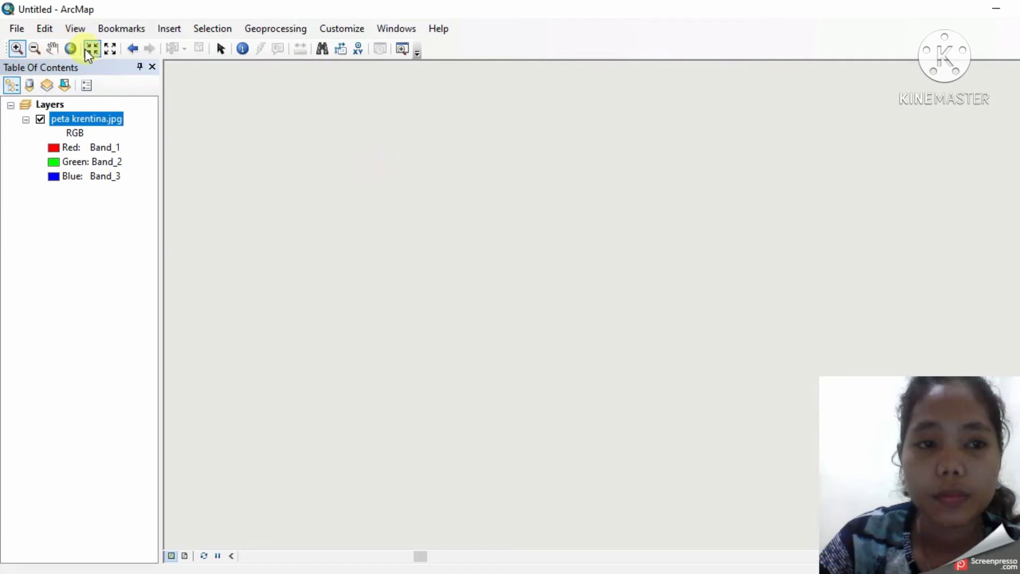
left_click(69, 52)
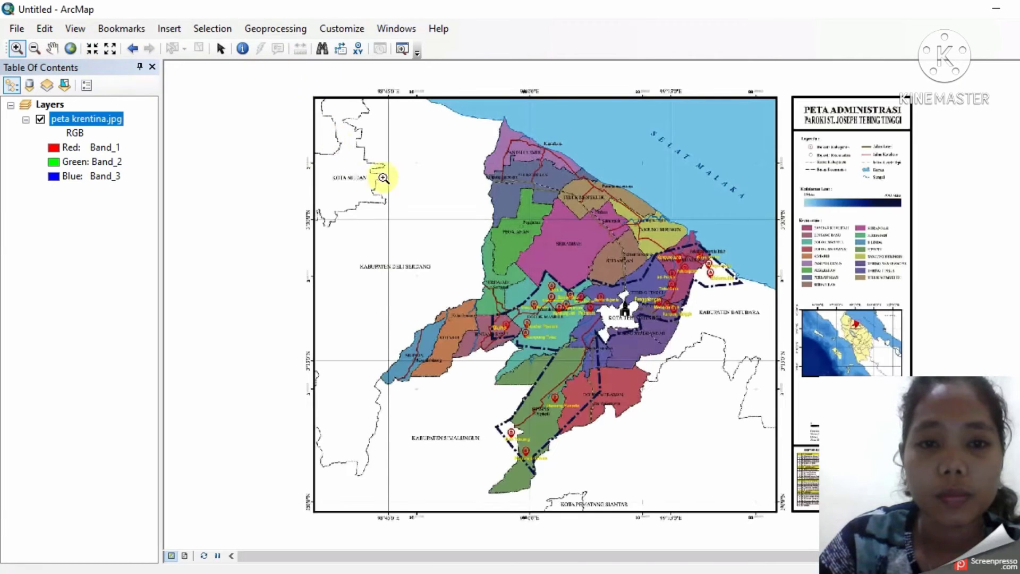
left_click_drag(416, 160, 427, 182)
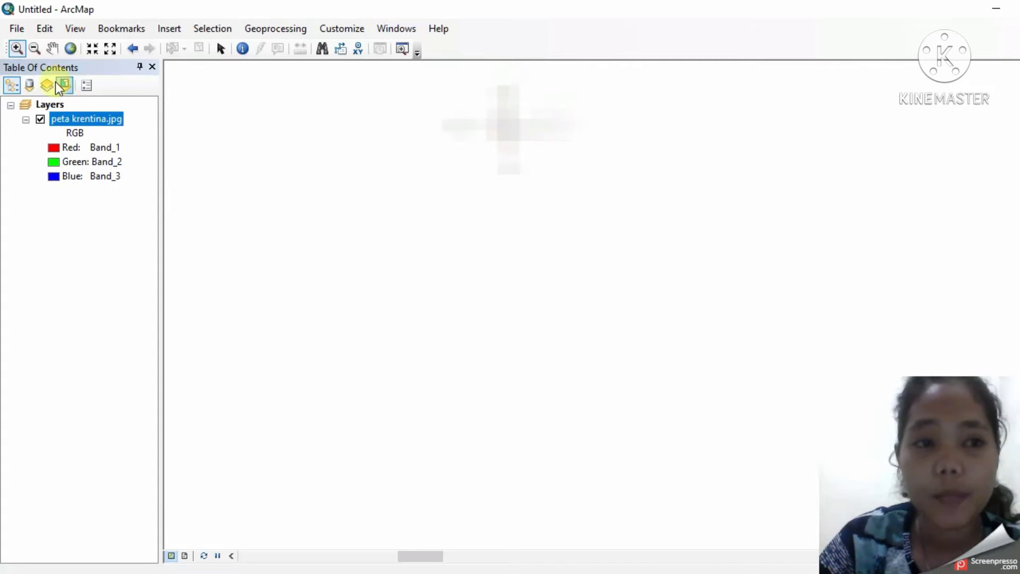
left_click(54, 52)
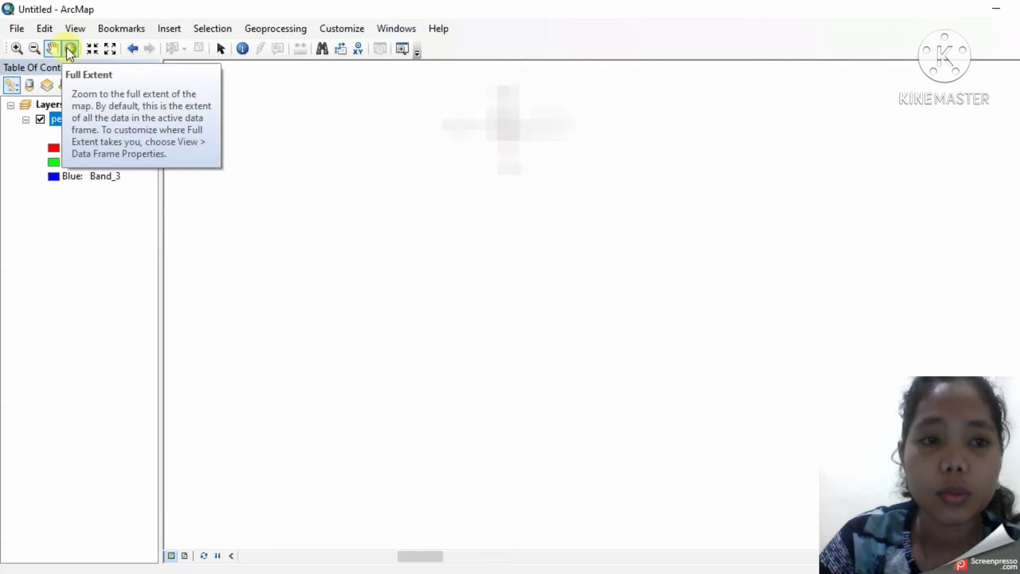
left_click(66, 47)
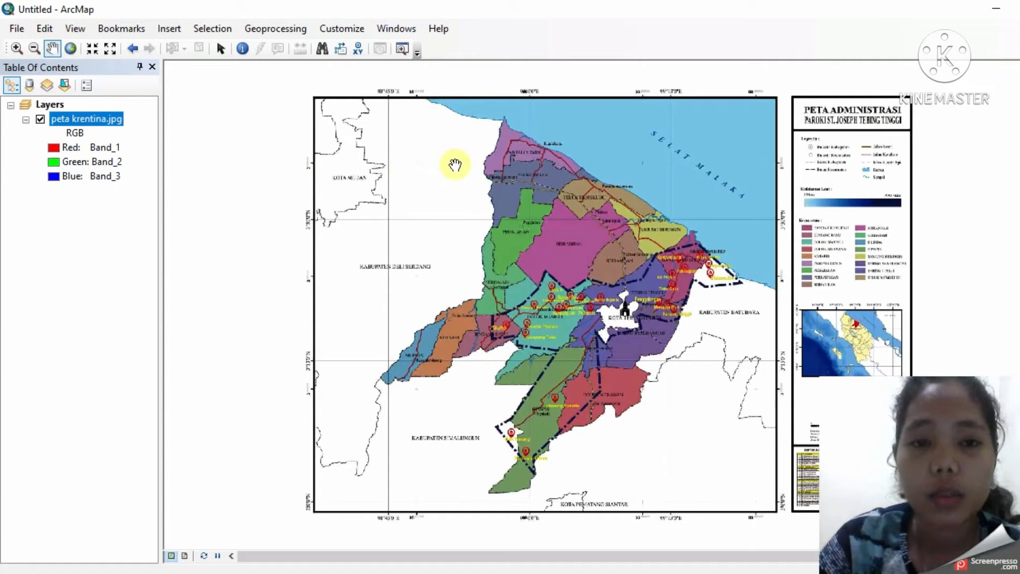
Step: Set the Layers data frame's coordinate system to the projected system WGS 1984 UTM Zone 49S, from the Southern Hemisphere group, and apply it
double_click(52, 104)
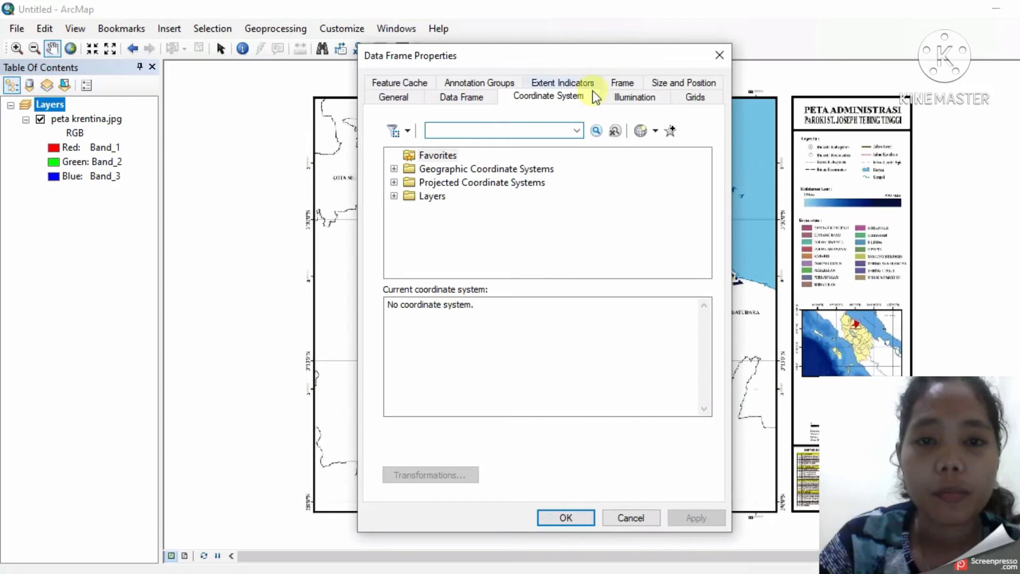
left_click(564, 99)
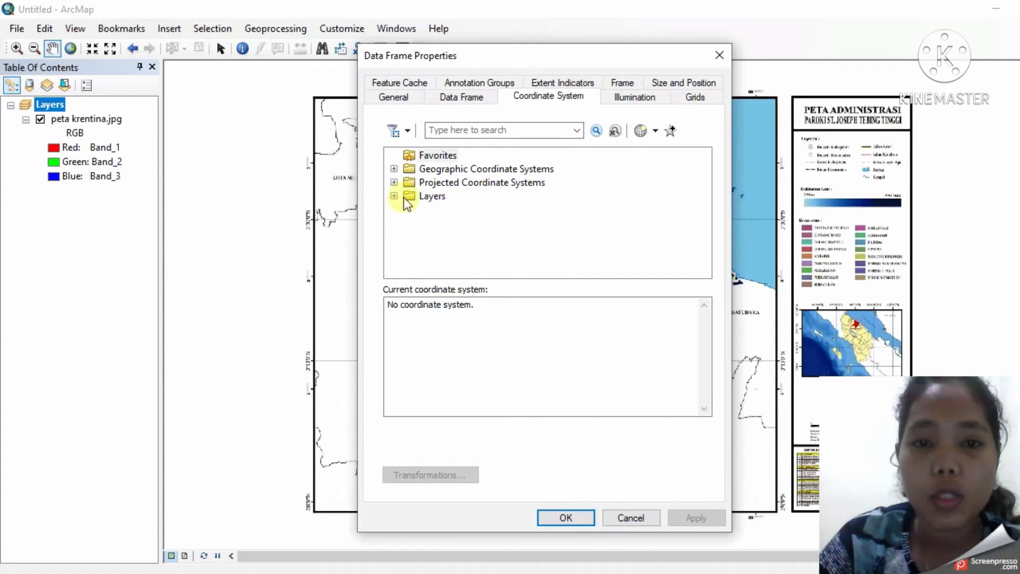
left_click(394, 181)
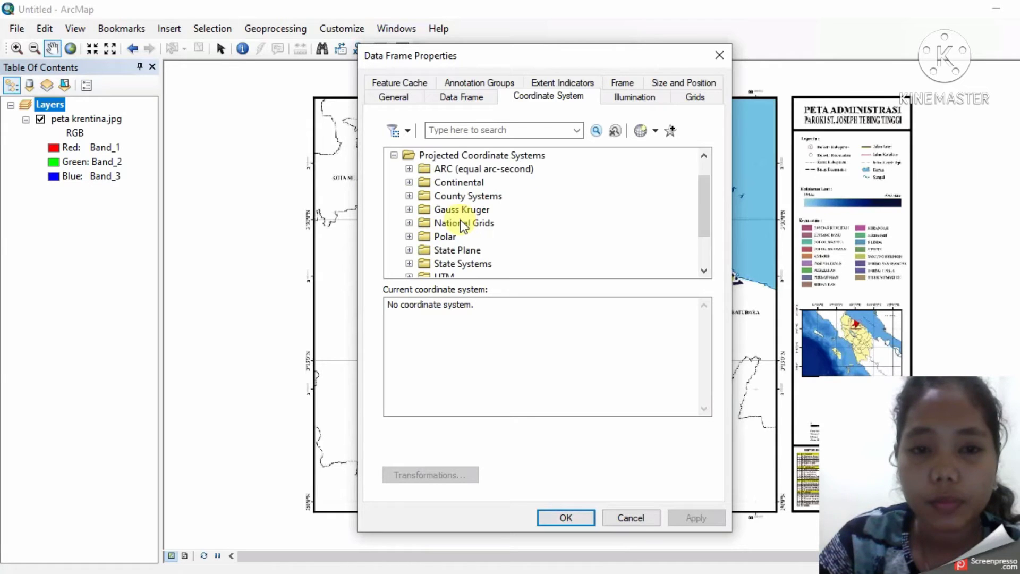
scroll(439, 215, "down", 1)
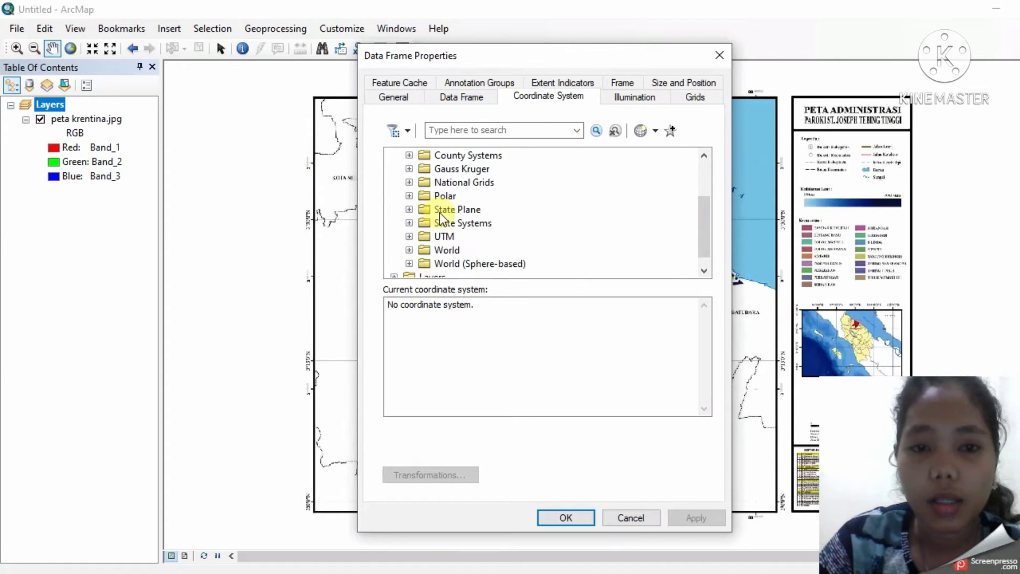
scroll(450, 222, "up", 2)
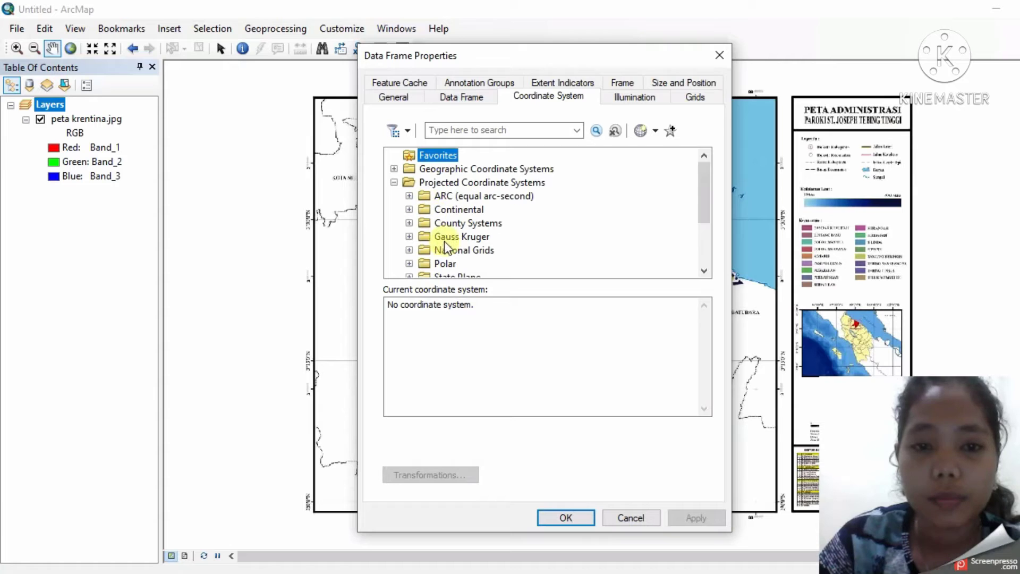
scroll(444, 241, "down", 1)
left_click(409, 263)
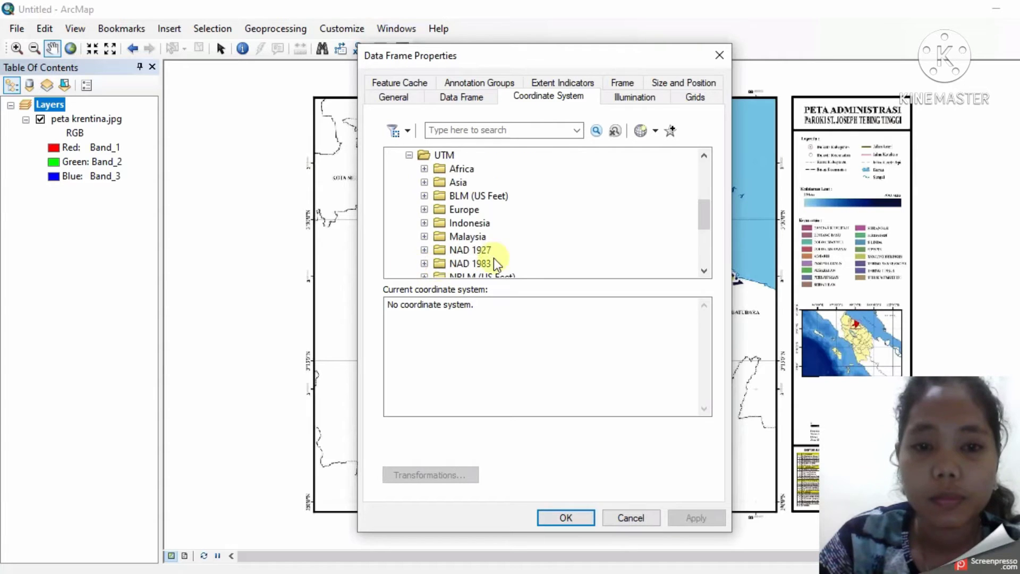
scroll(490, 229, "down", 3)
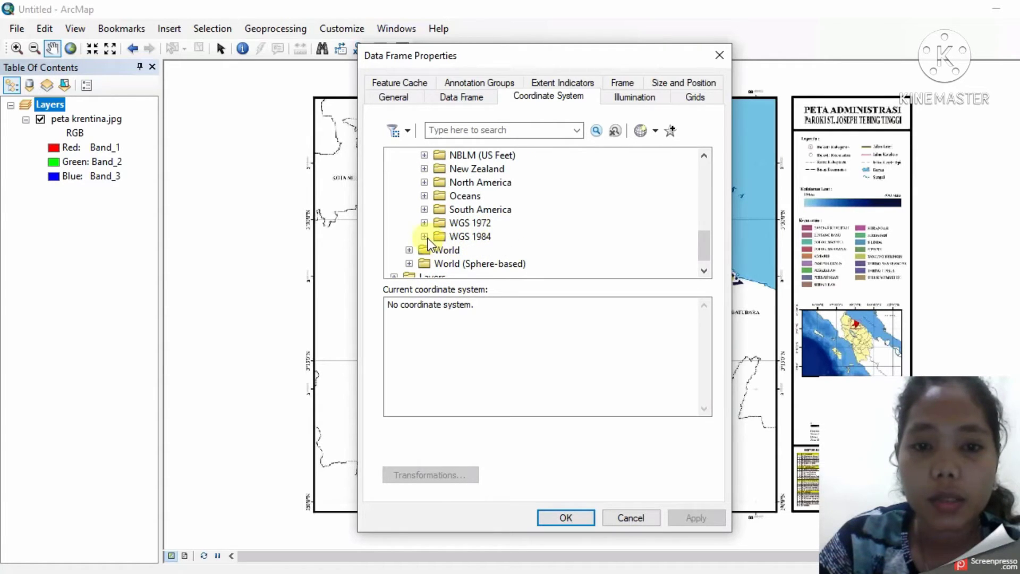
left_click(424, 237)
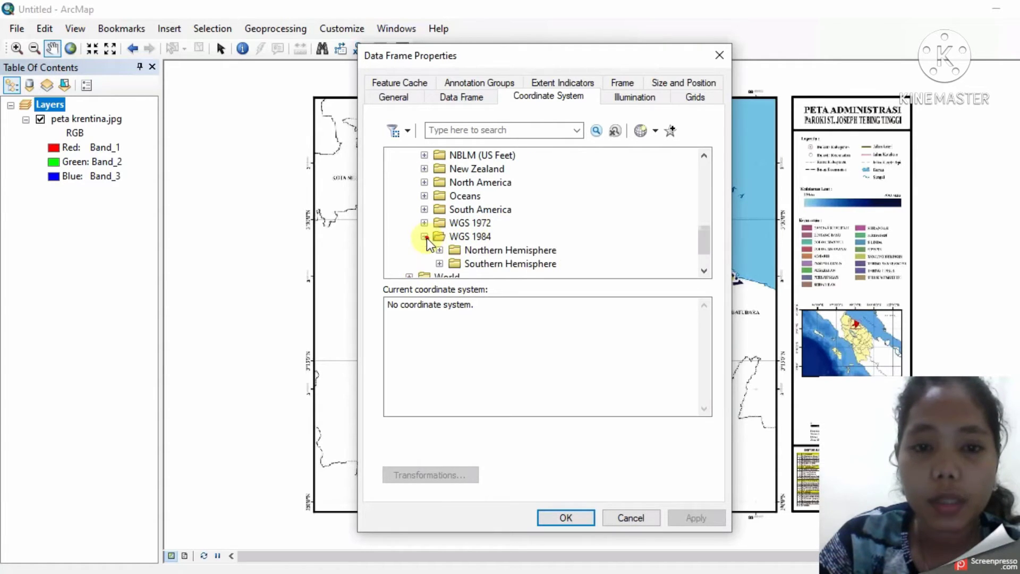
left_click(439, 263)
scroll(504, 217, "down", 6)
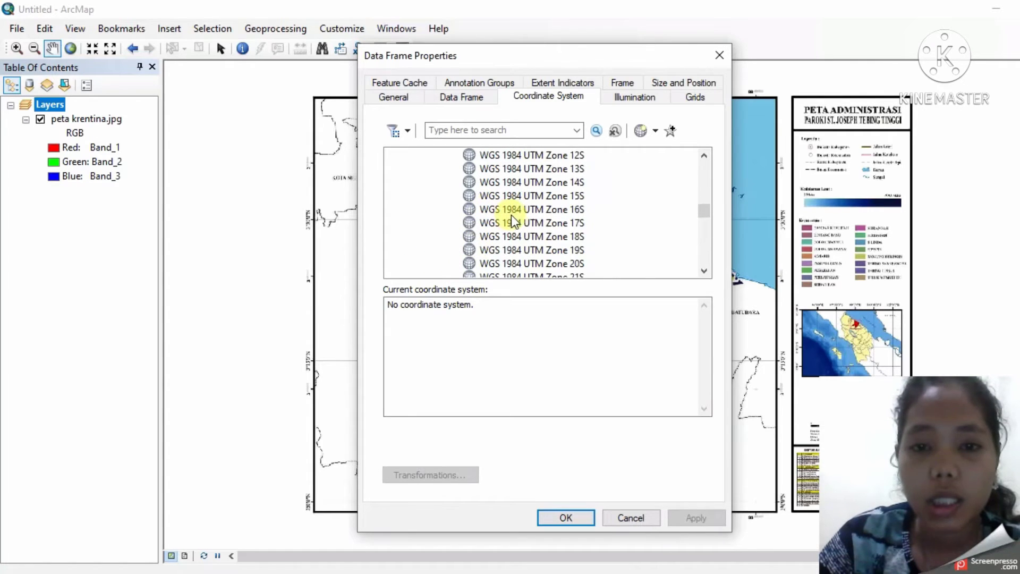
scroll(526, 236, "down", 6)
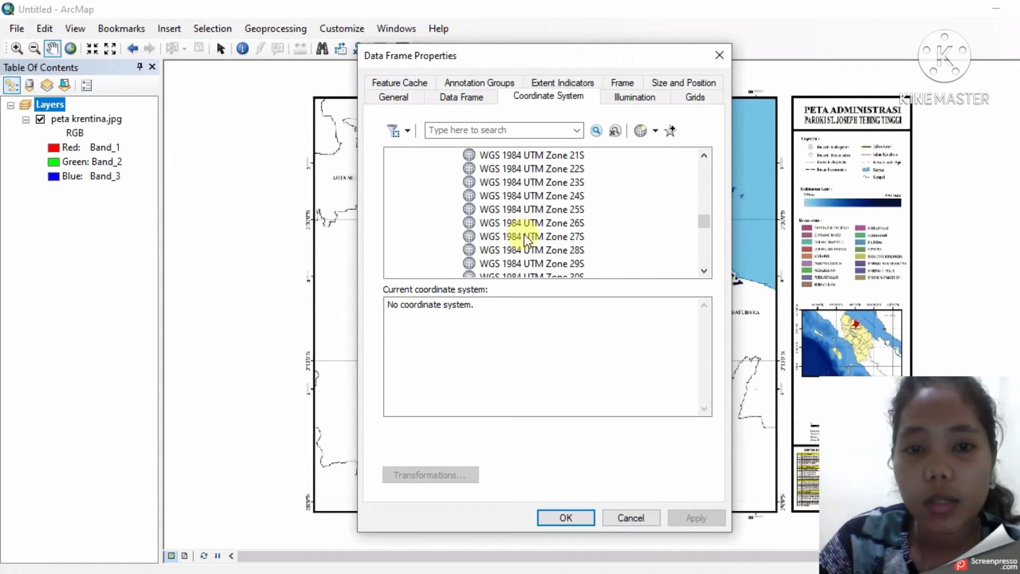
scroll(536, 242, "down", 5)
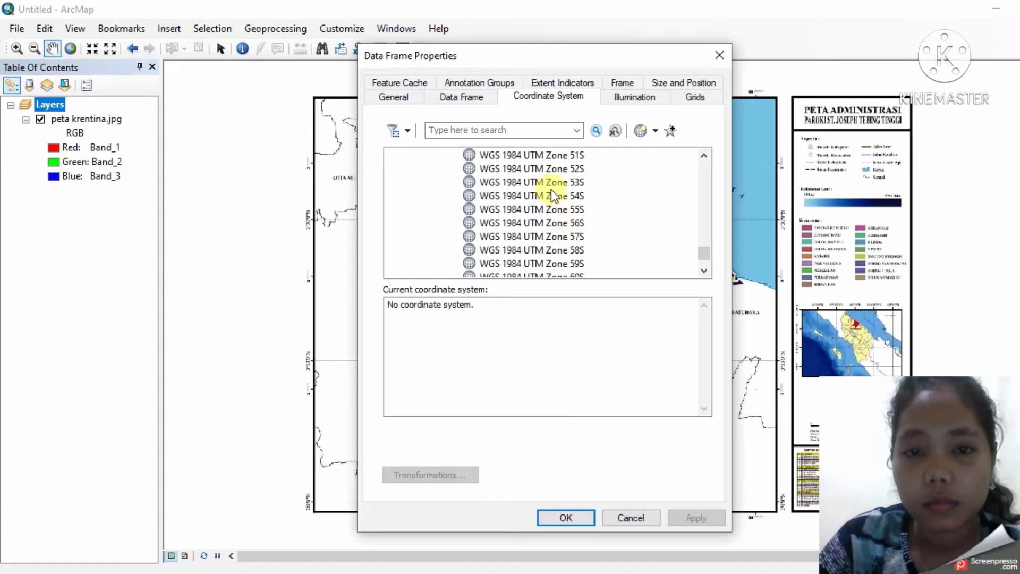
scroll(552, 188, "down", 1)
scroll(558, 182, "up", 3)
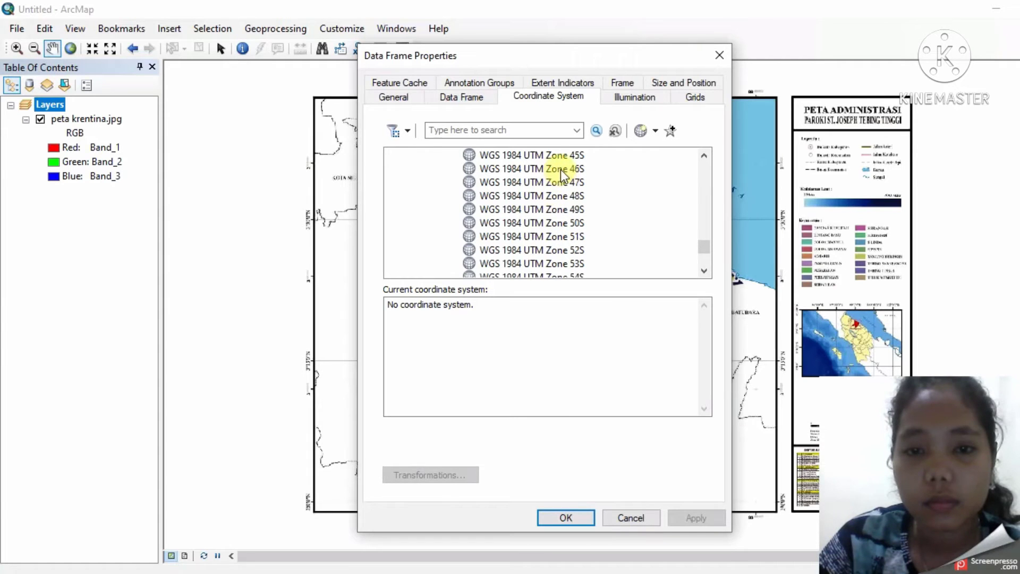
left_click(538, 209)
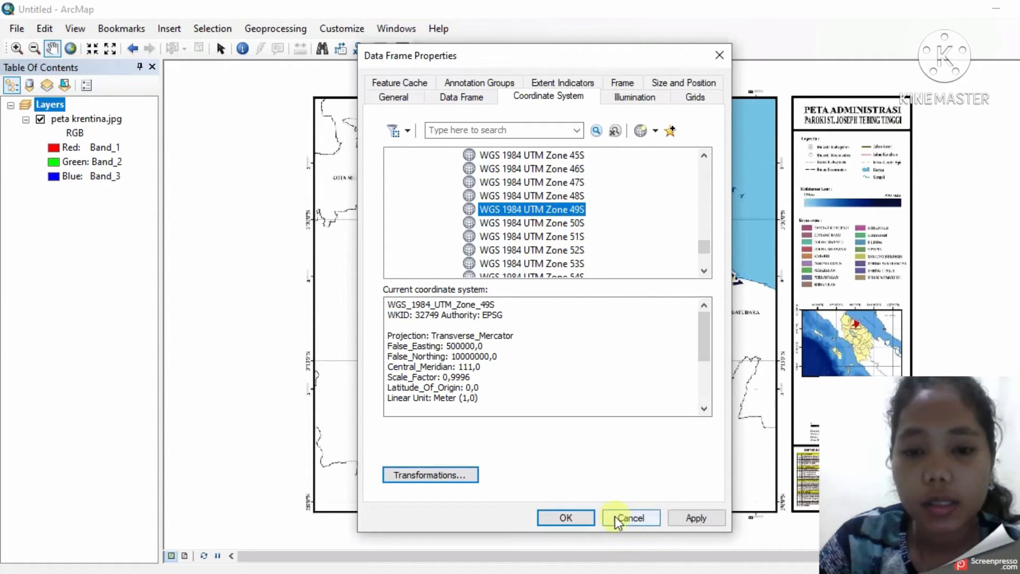
left_click(680, 518)
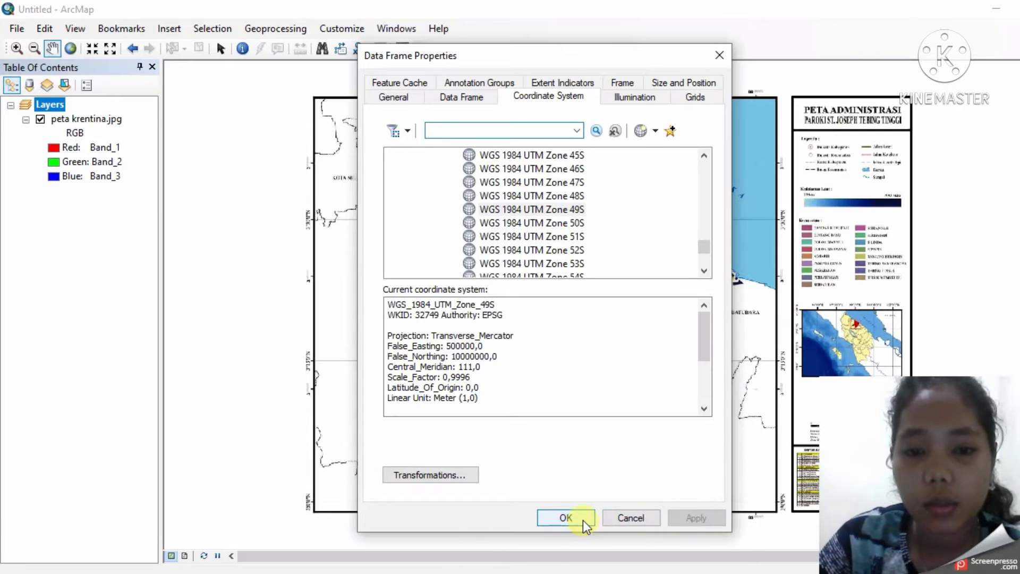
left_click(581, 518)
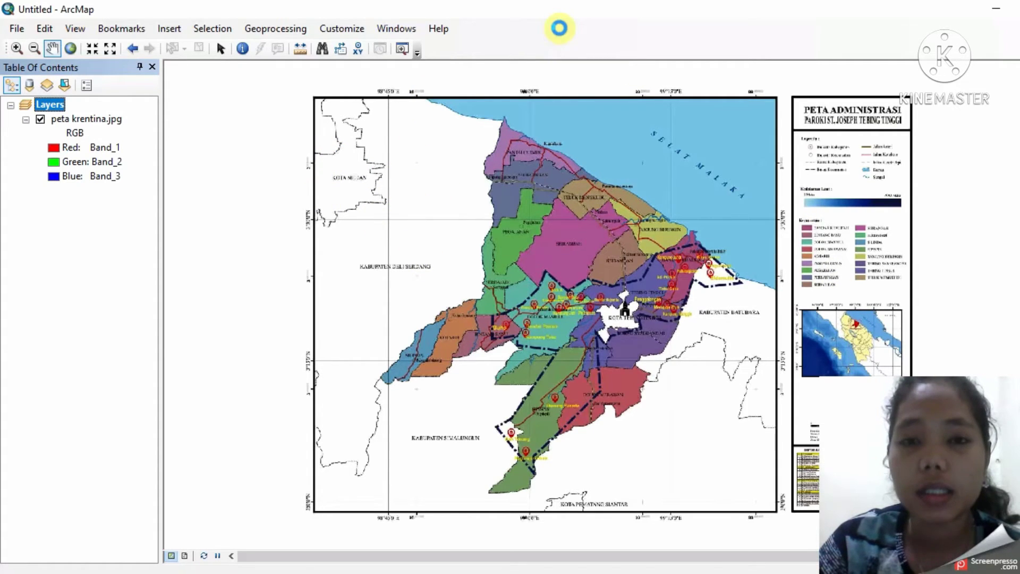
Step: Show the Georeferencing toolbar and place it above the map, beside the main menus
right_click(562, 35)
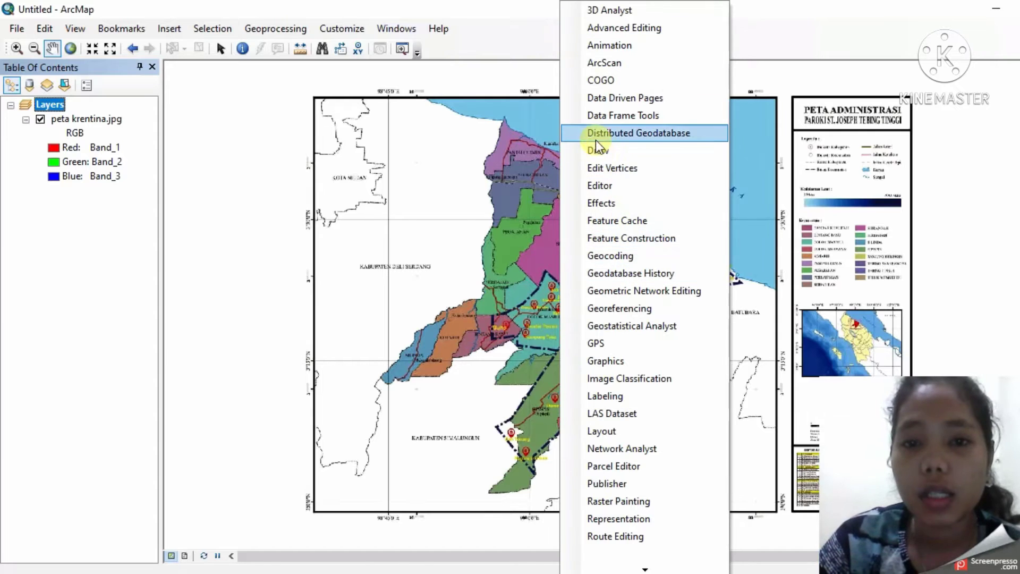
left_click(629, 309)
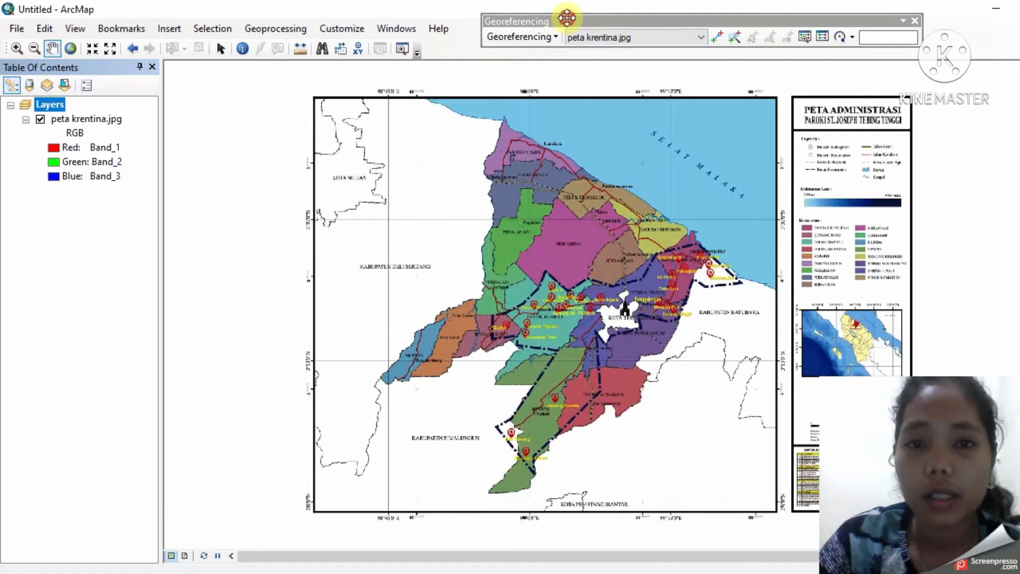
mouse_move(566, 19)
left_mouse_down()
mouse_move(526, 18)
mouse_move(553, 25)
left_mouse_up()
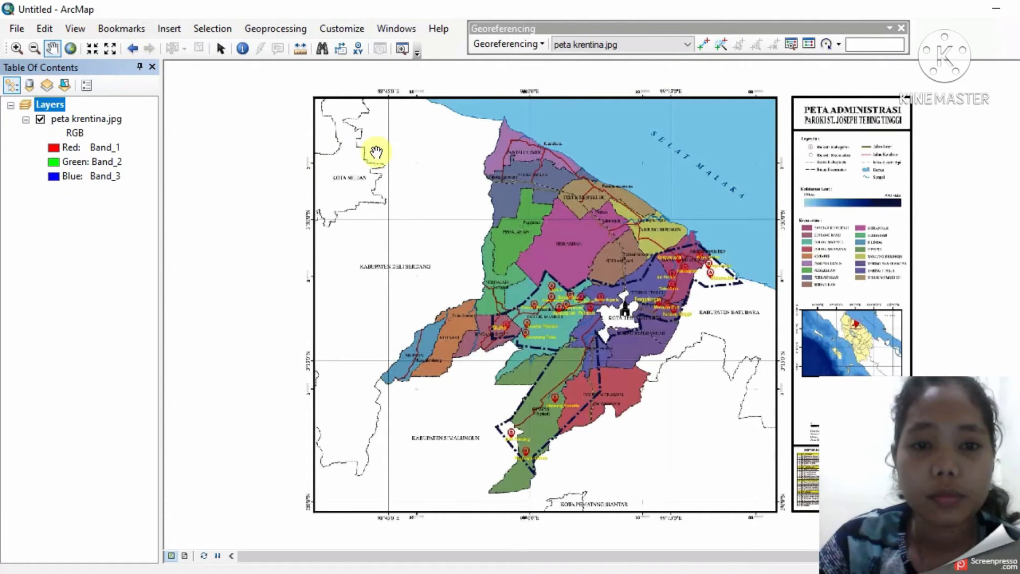
Step: Locate the centre of the faint grid cross between Kota Medan and Pantai Cermin at pixel level on peta krentina.jpg
scroll(418, 170, "up", 2)
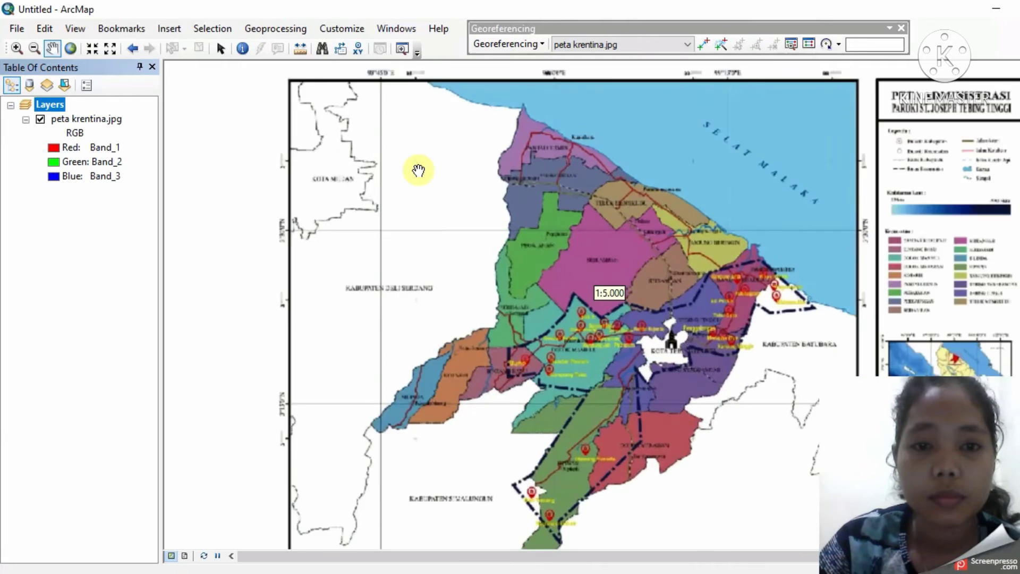
scroll(415, 187, "up", 2)
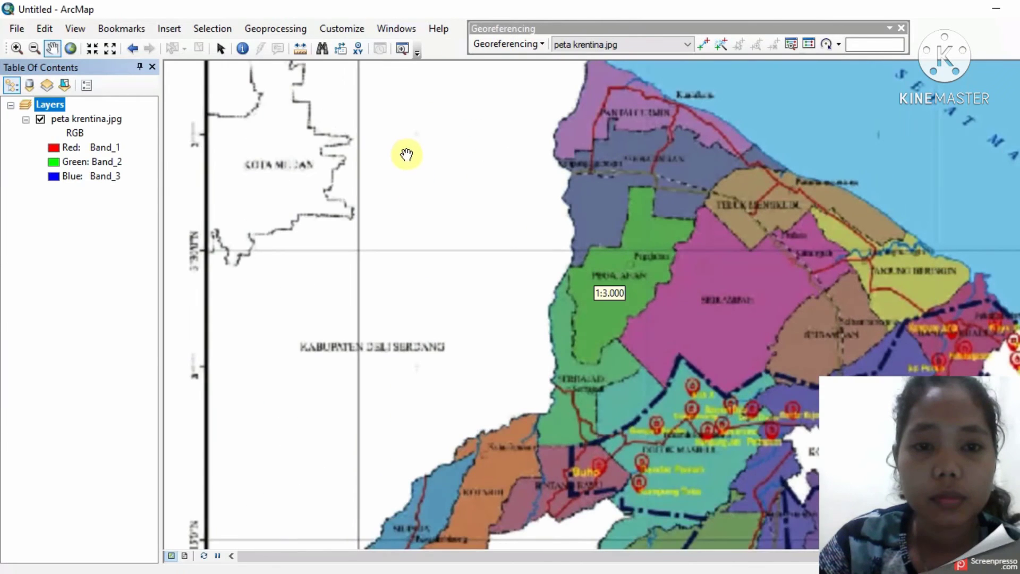
scroll(405, 154, "up", 1)
left_click(17, 48)
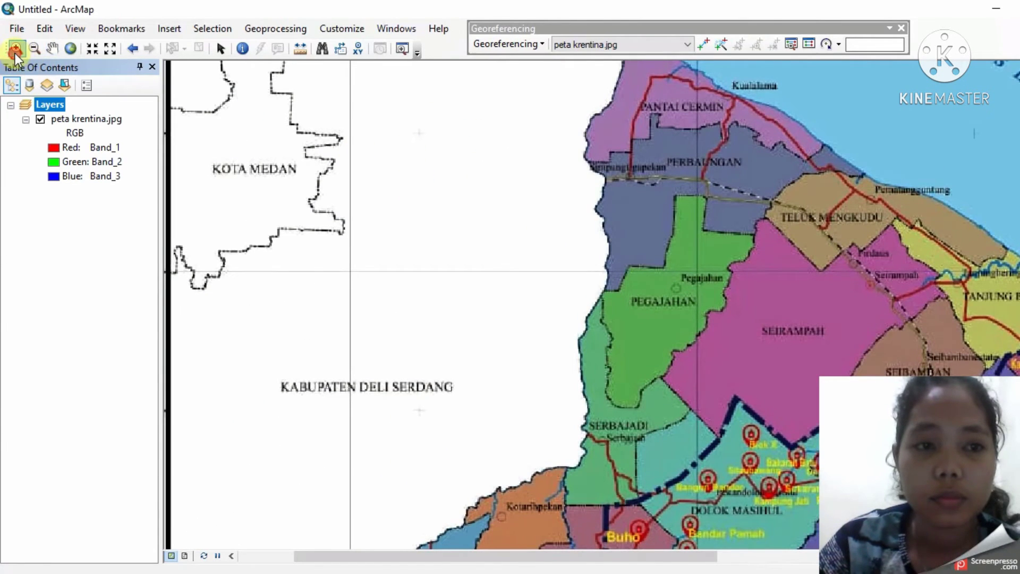
left_click_drag(402, 127, 440, 149)
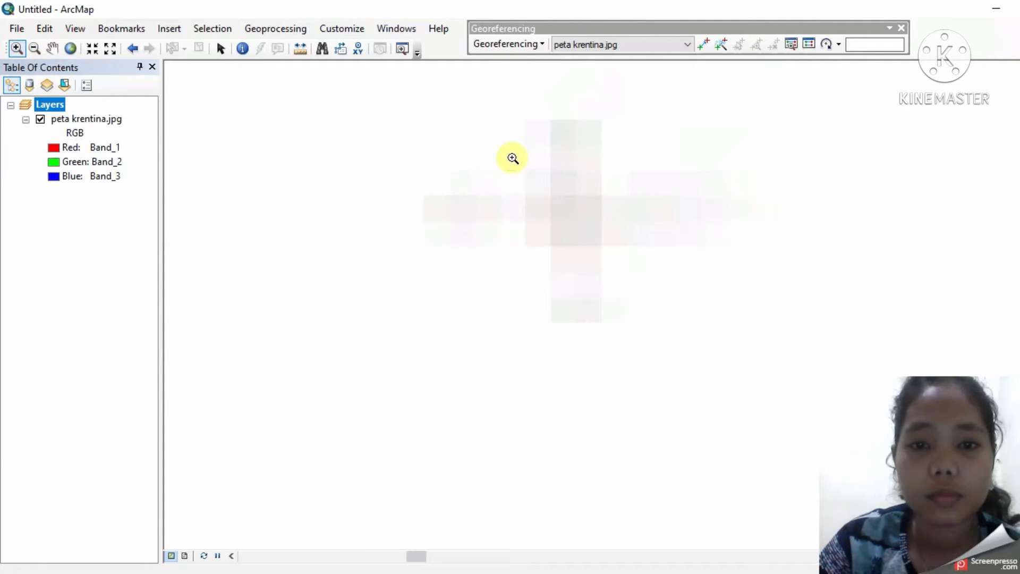
left_click_drag(512, 157, 599, 213)
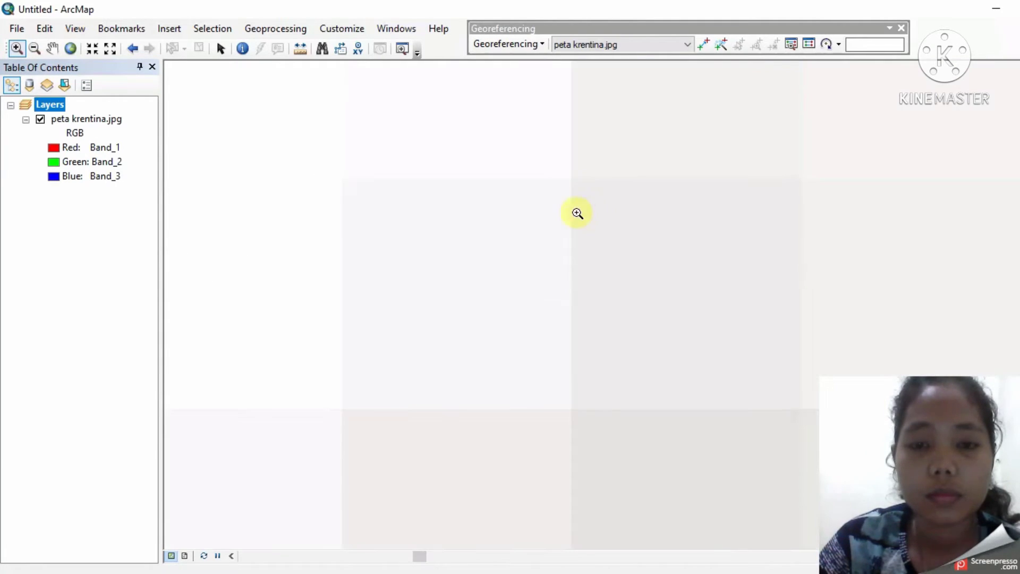
left_click(52, 50)
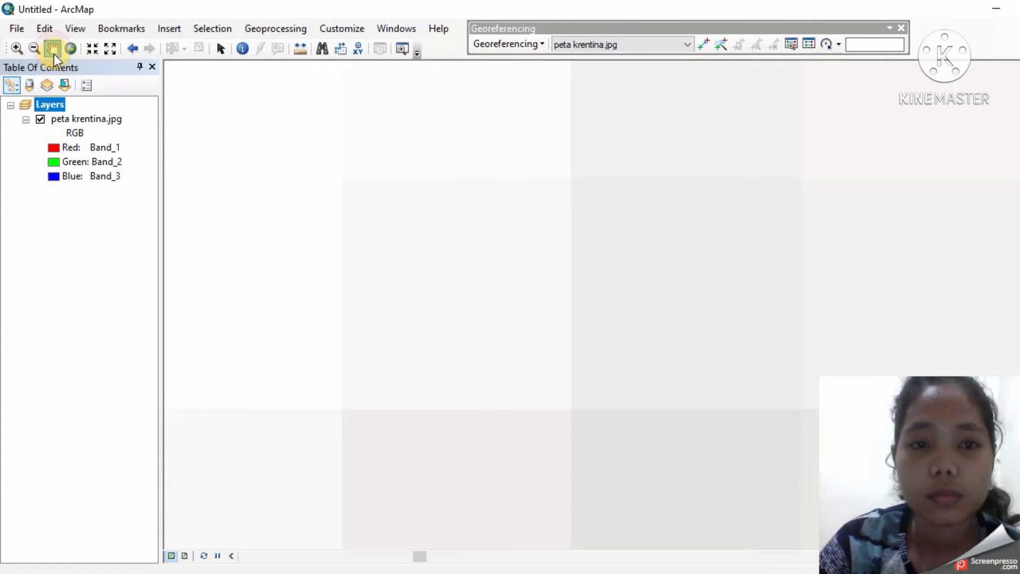
scroll(547, 246, "down", 2)
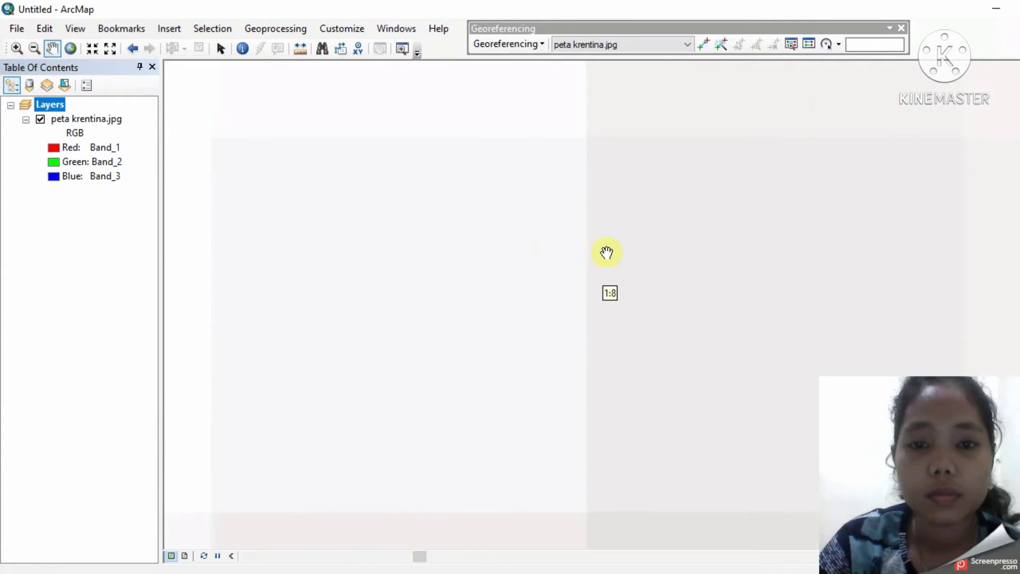
scroll(667, 261, "down", 2)
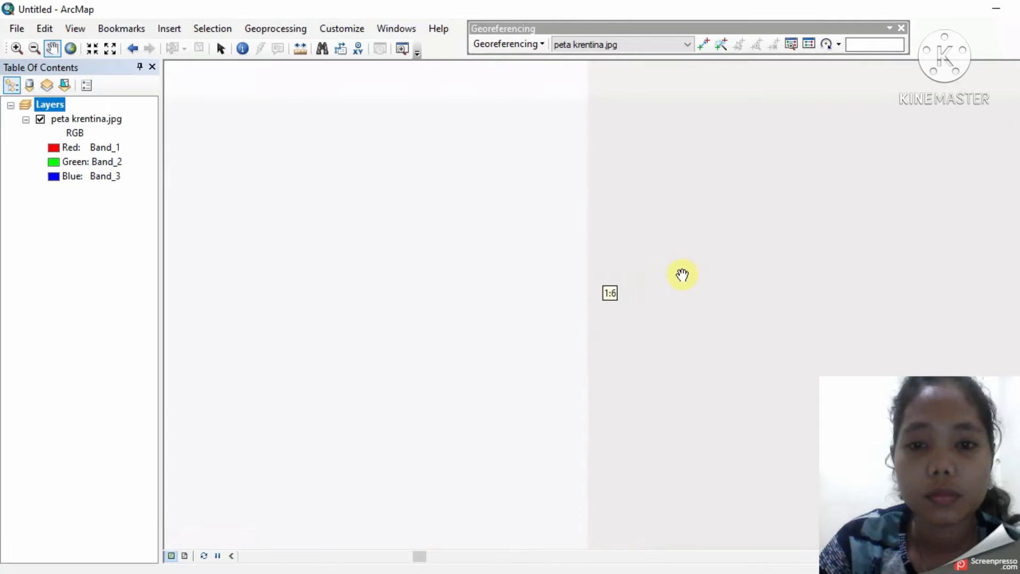
left_click(70, 49)
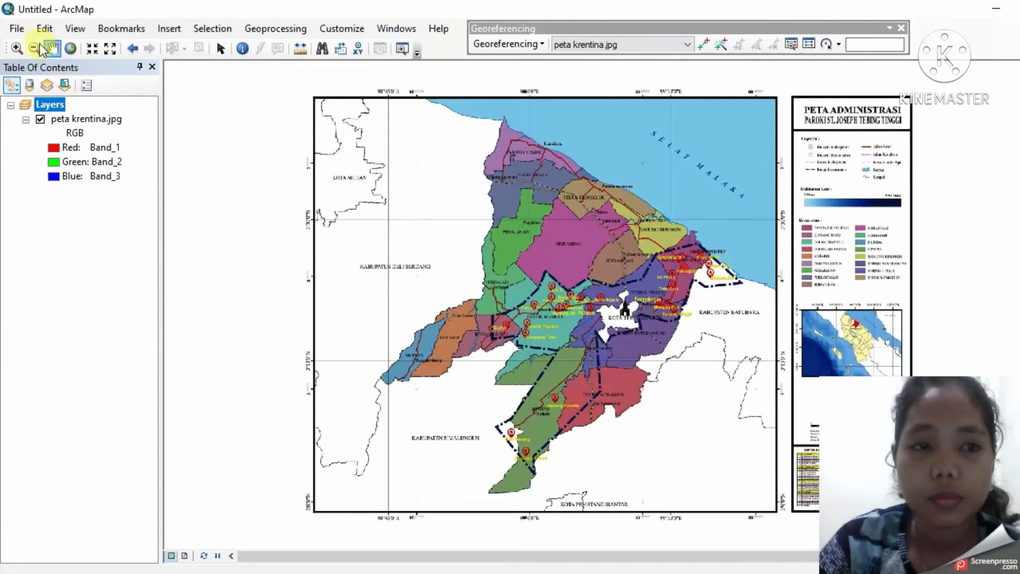
left_click(17, 48)
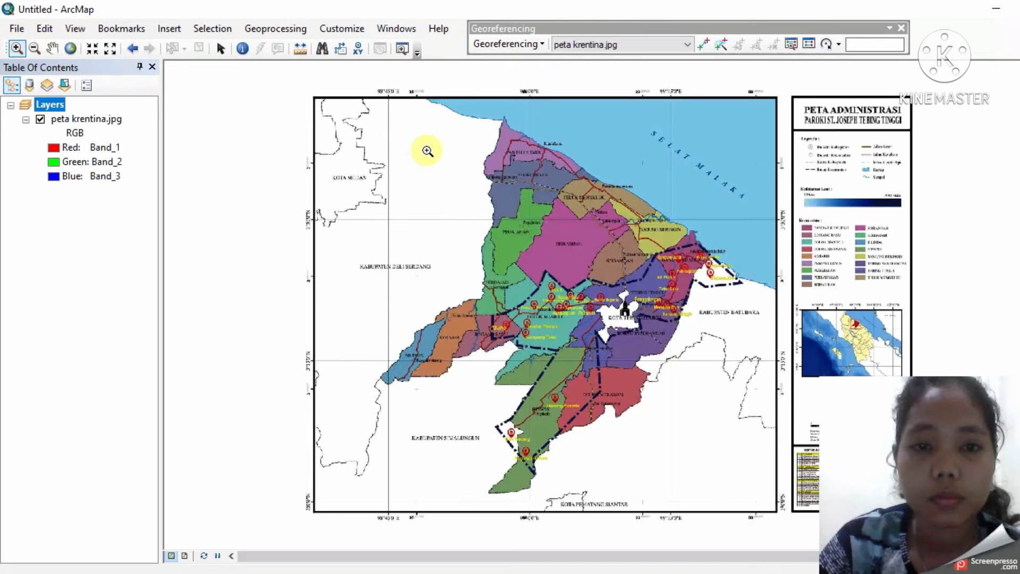
left_click(432, 154)
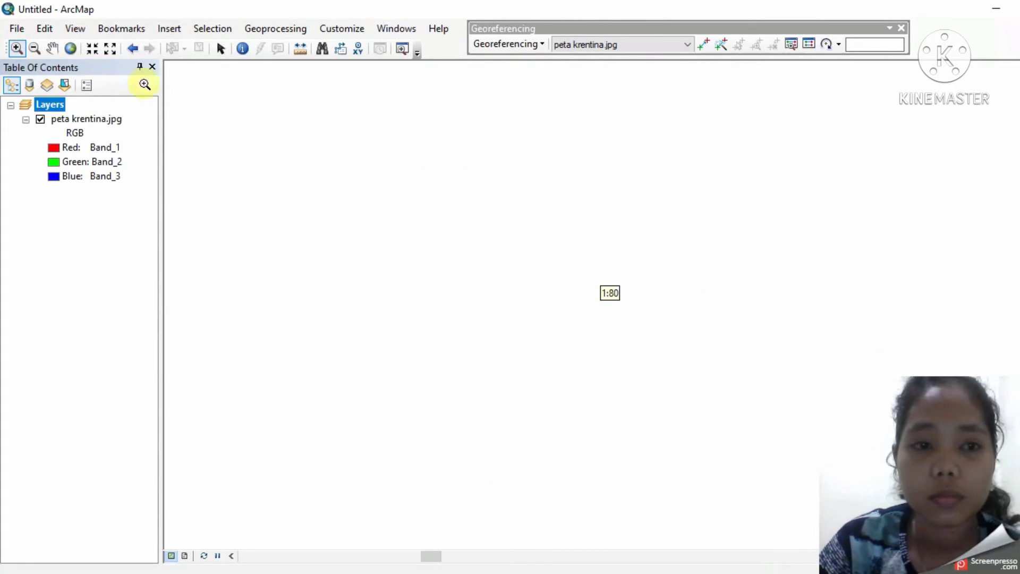
left_click(70, 47)
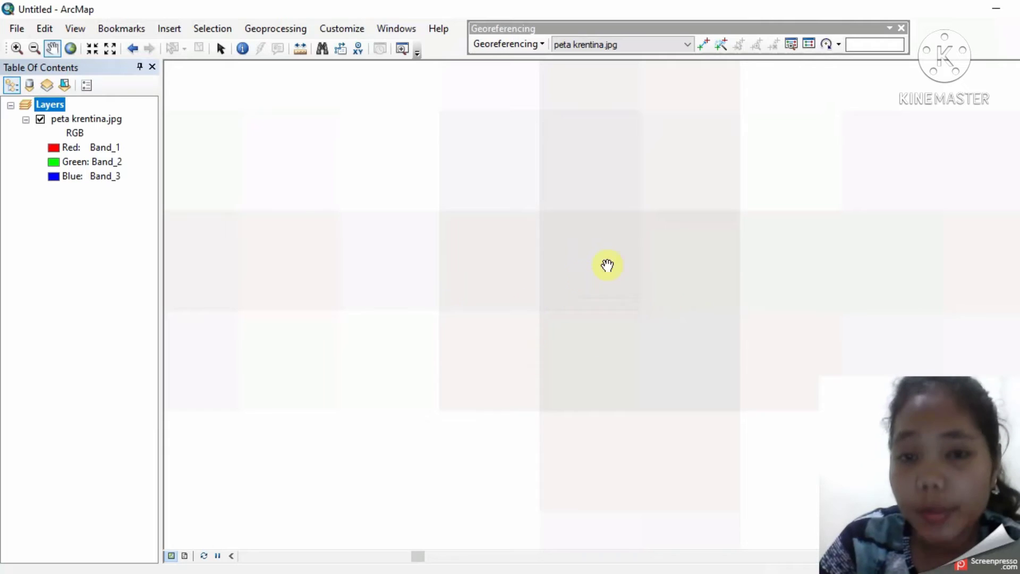
Step: Add a control point at the centre of the grid cross and enter its map coordinates as X 98800000 and Y 3600000
left_click(703, 45)
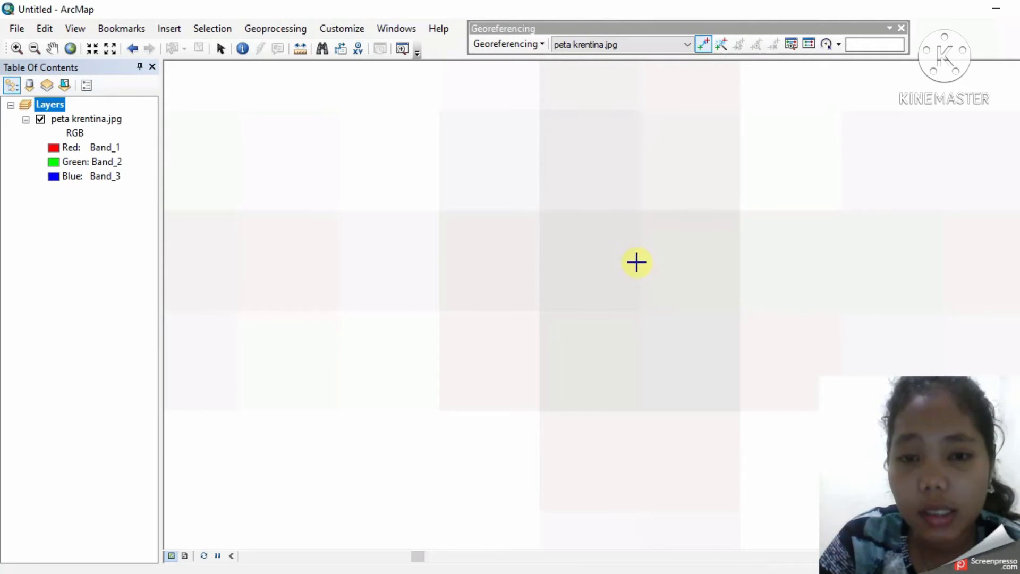
left_click(636, 263)
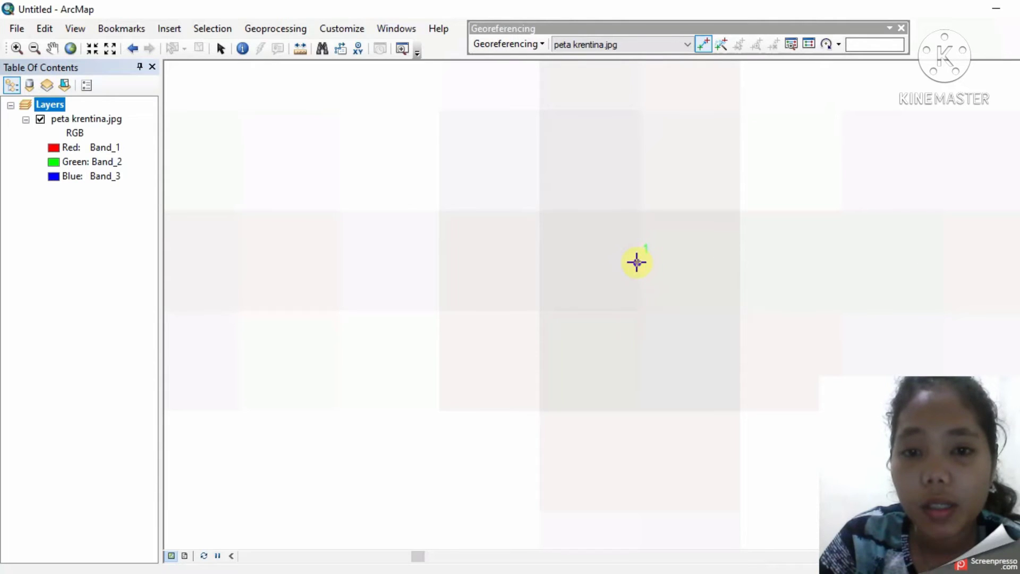
right_click(636, 262)
left_click(672, 272)
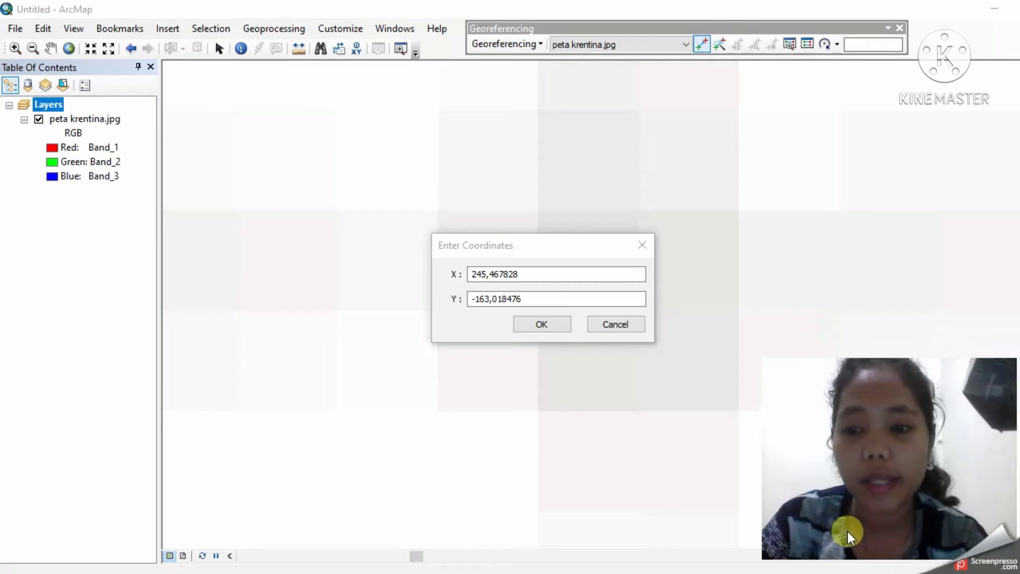
left_click(540, 271)
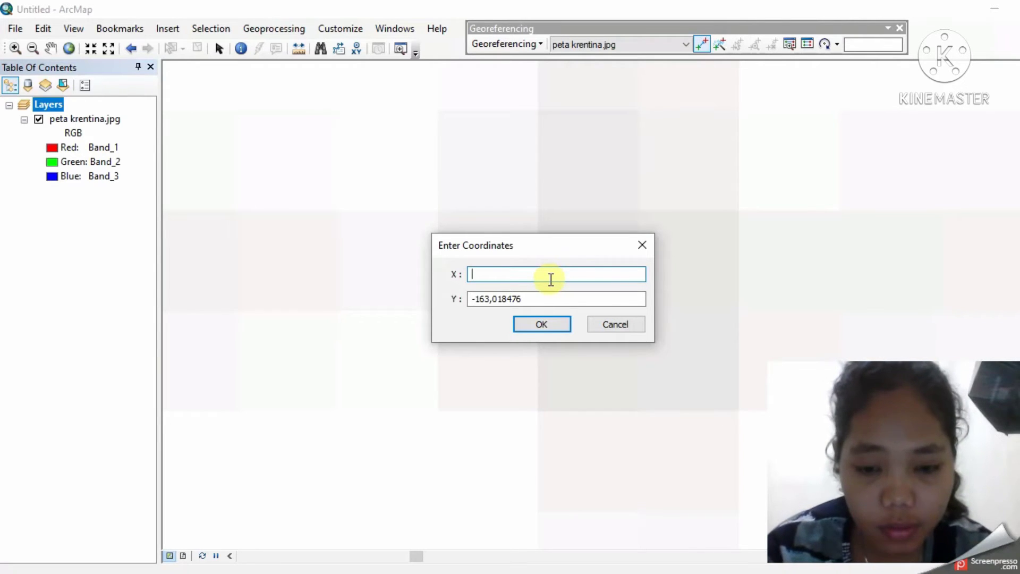
type("98")
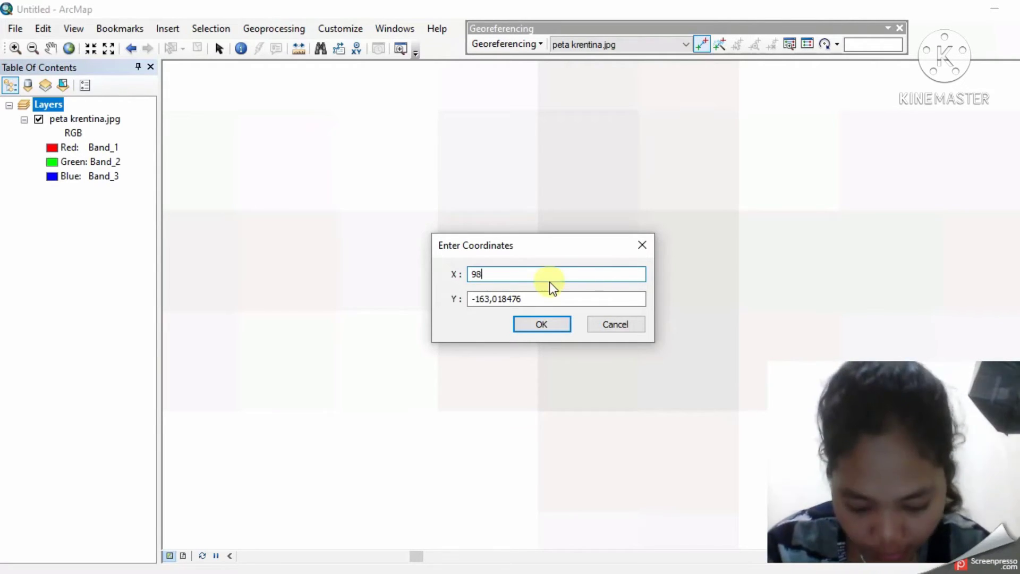
type("800000")
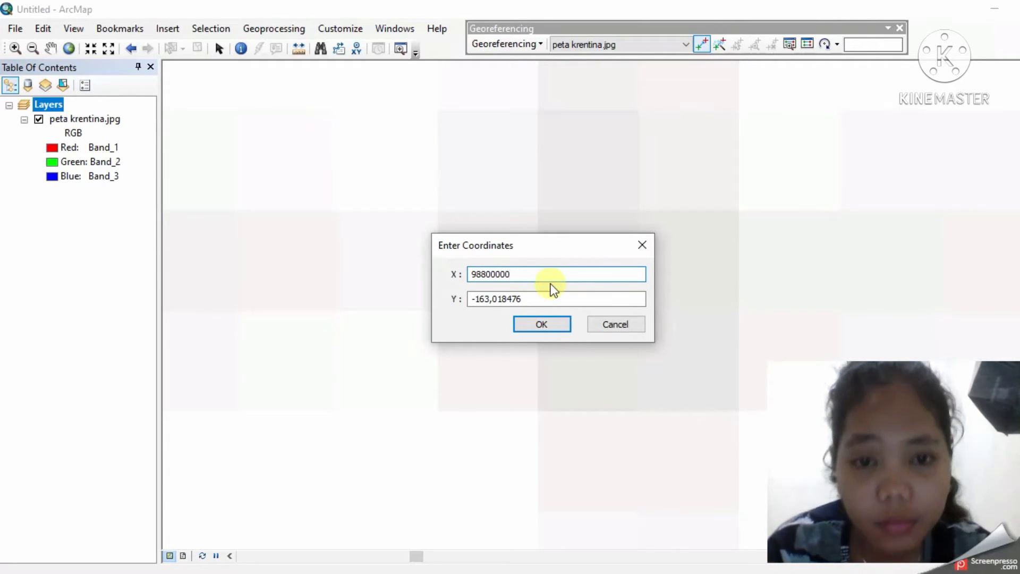
left_click(549, 298)
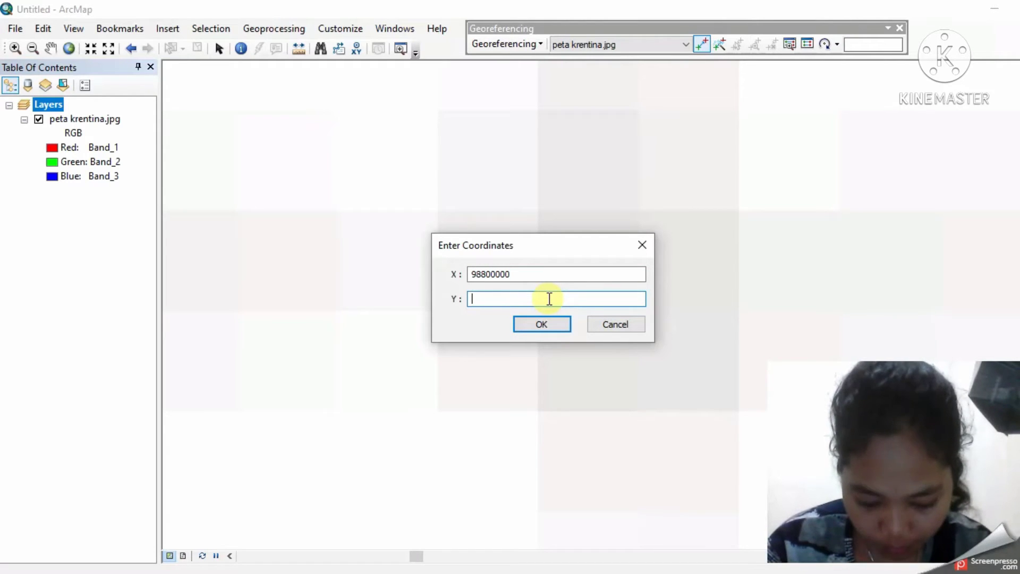
type("3600000")
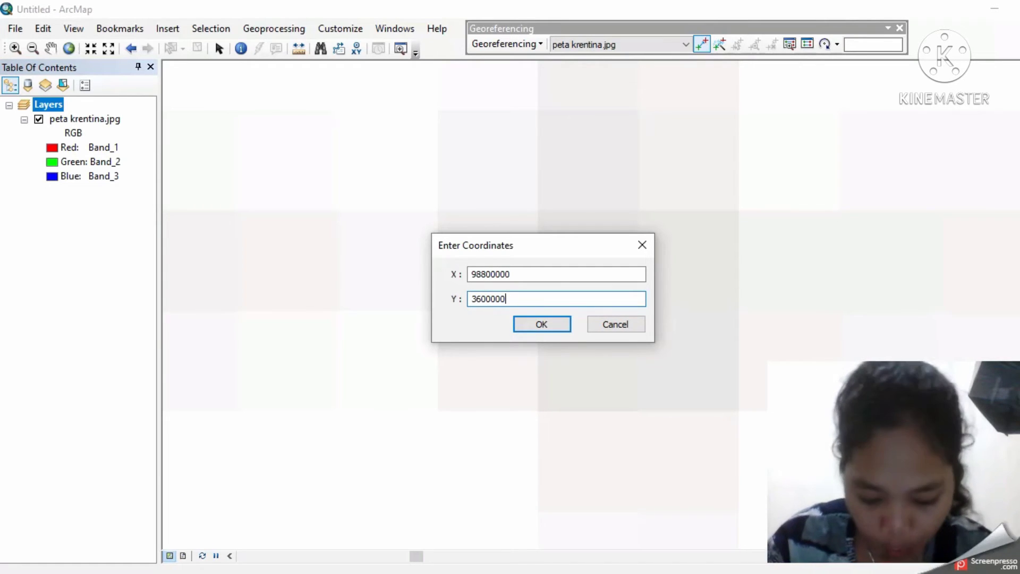
left_click(542, 324)
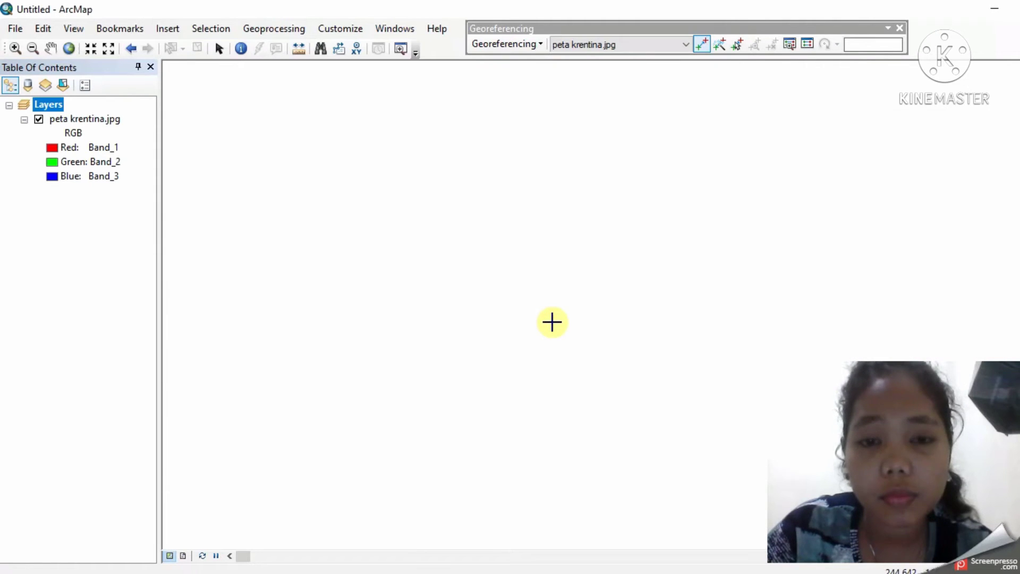
Step: Review the control points at full extent and check their residuals and total RMS error in the link table
left_click(69, 48)
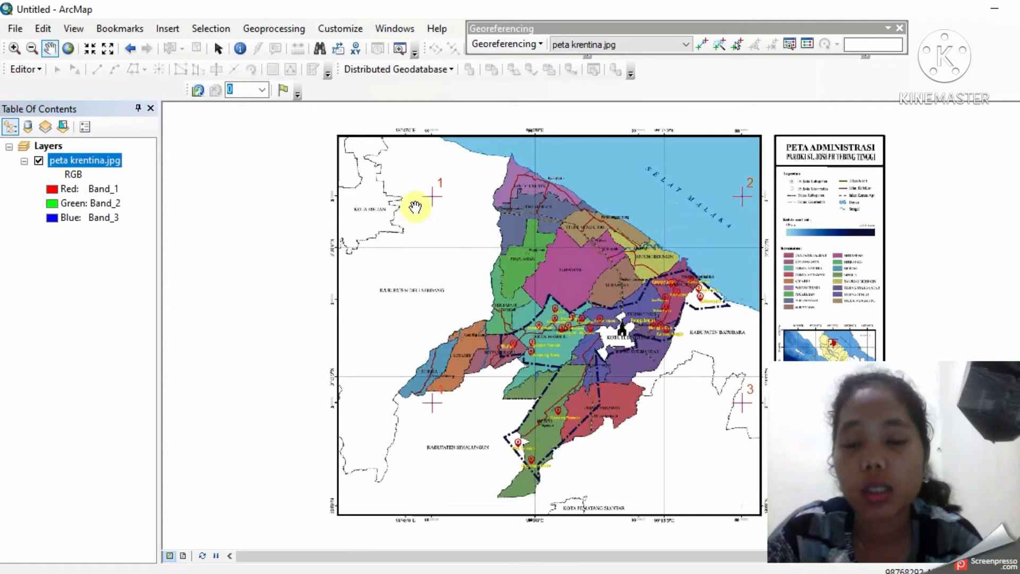
left_click(806, 44)
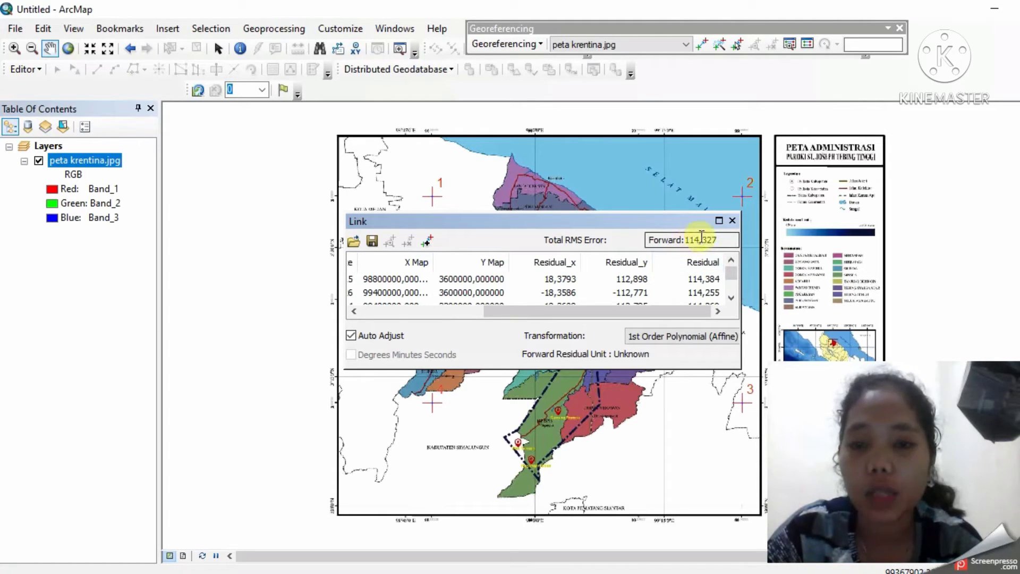
left_click(732, 220)
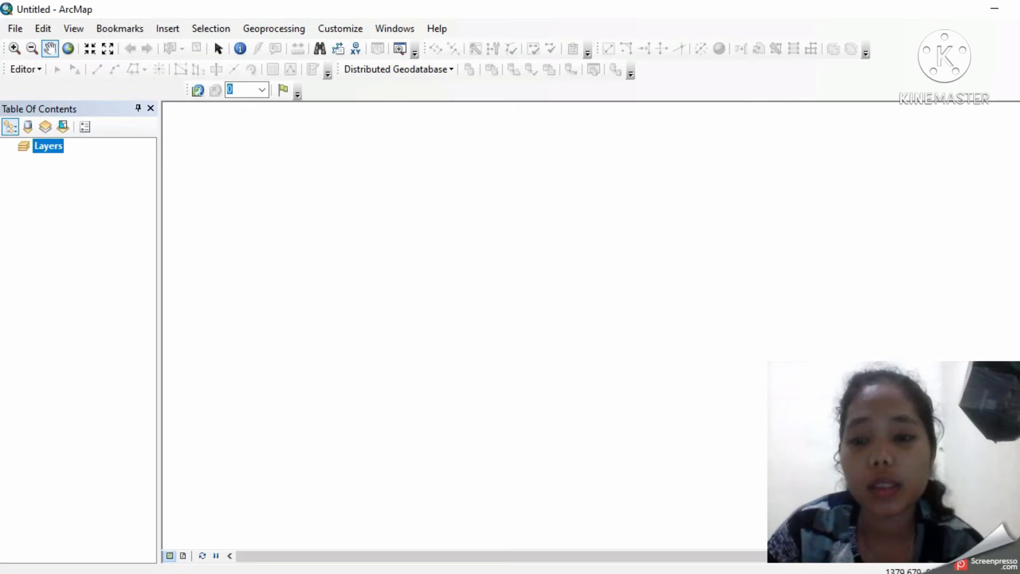
Step: Add peta krentina.jpg from the Downloads\peta krentina folder to the empty map, accepting the unknown spatial reference
left_click(15, 29)
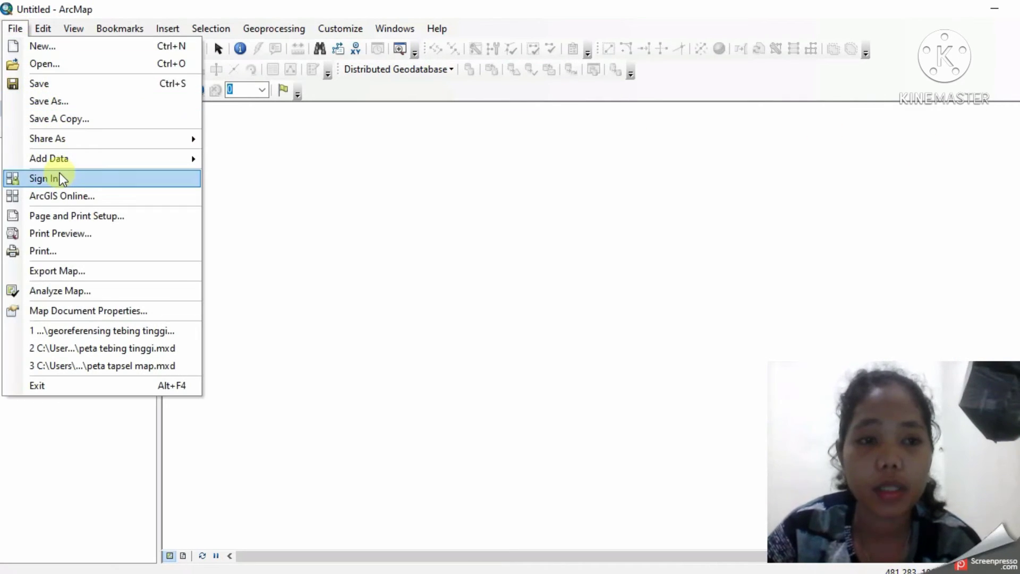
mouse_move(62, 158)
left_click(246, 161)
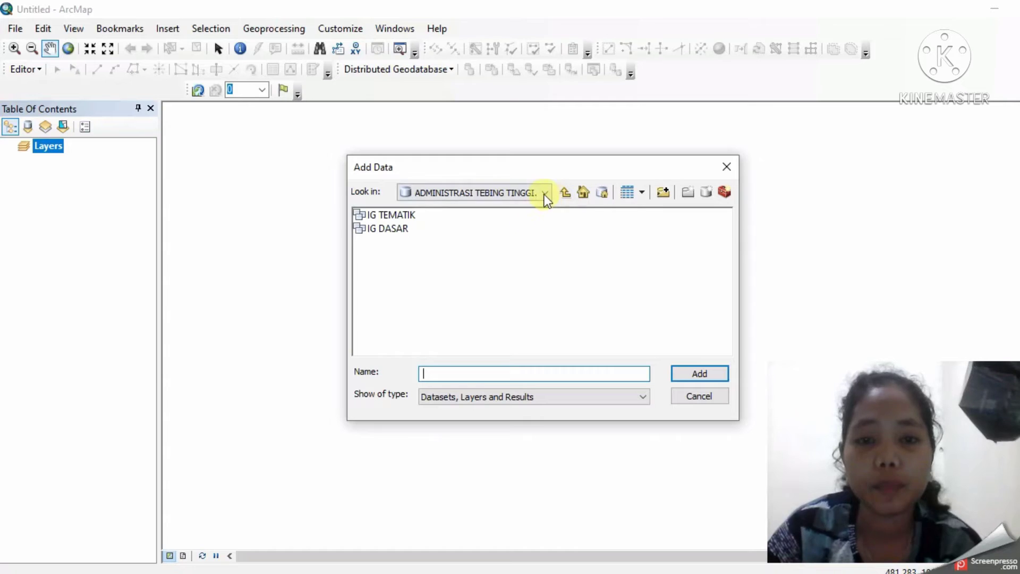
left_click(545, 194)
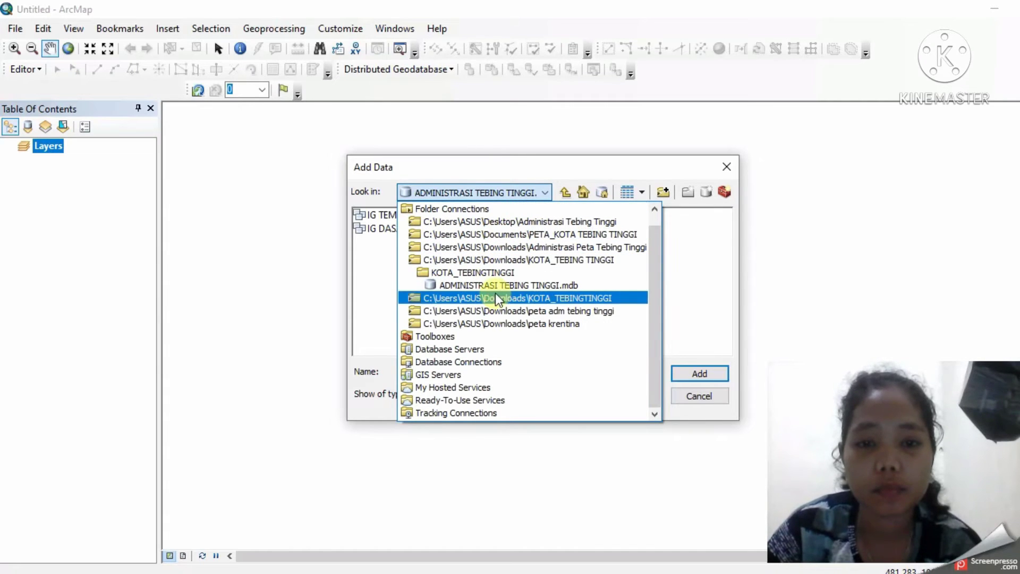
left_click(512, 321)
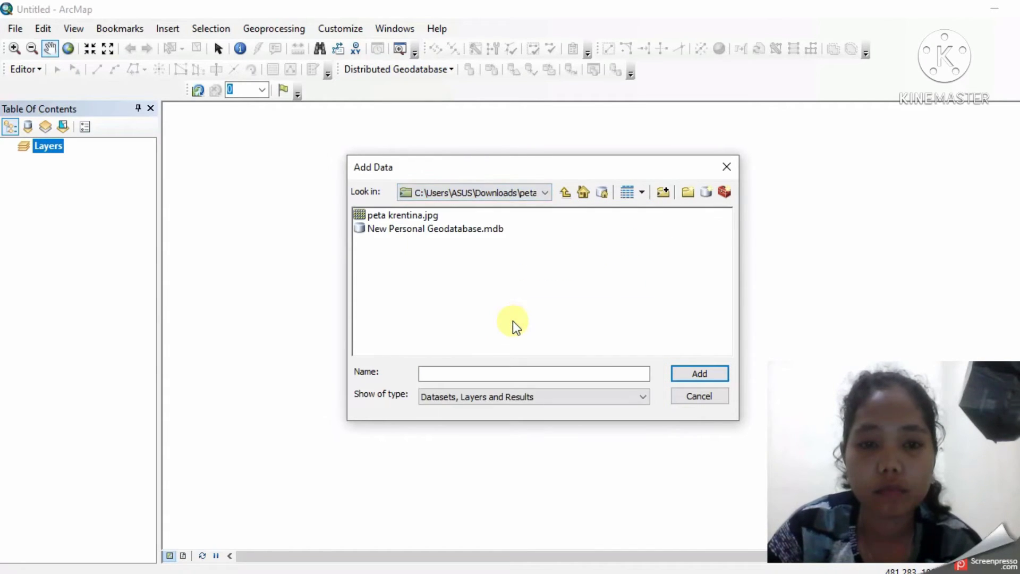
left_click(430, 216)
left_click(700, 374)
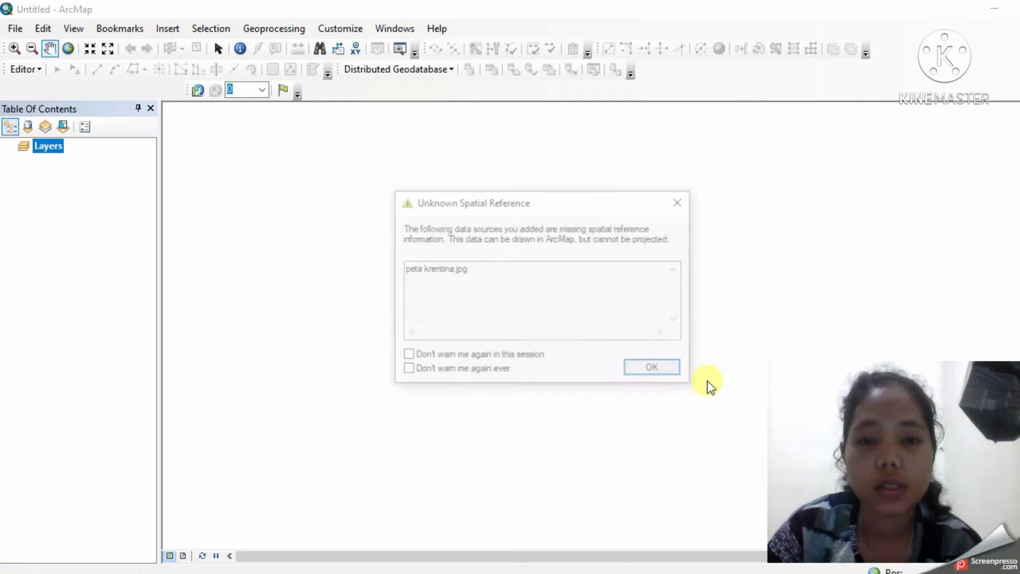
left_click(650, 370)
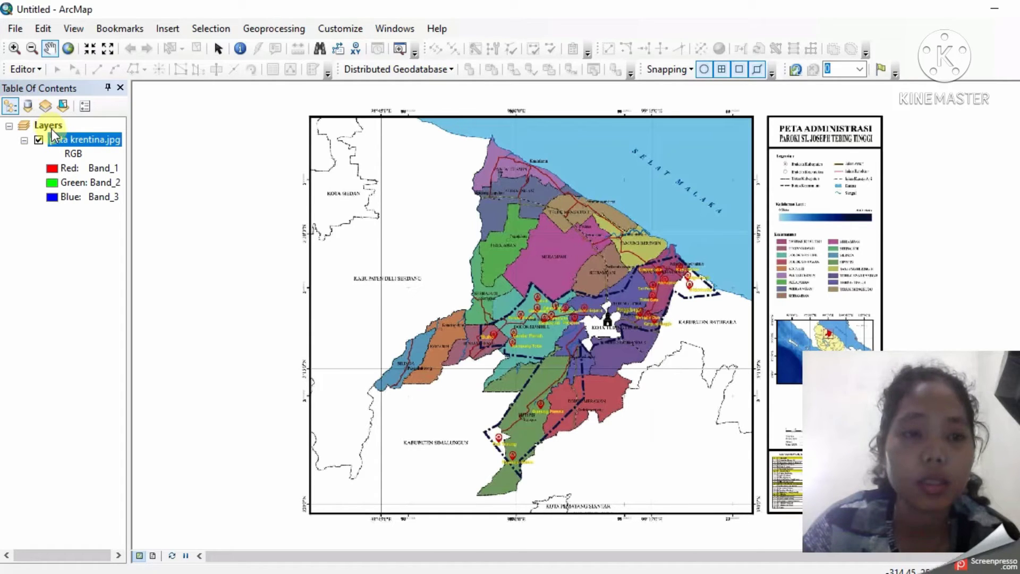
right_click(62, 138)
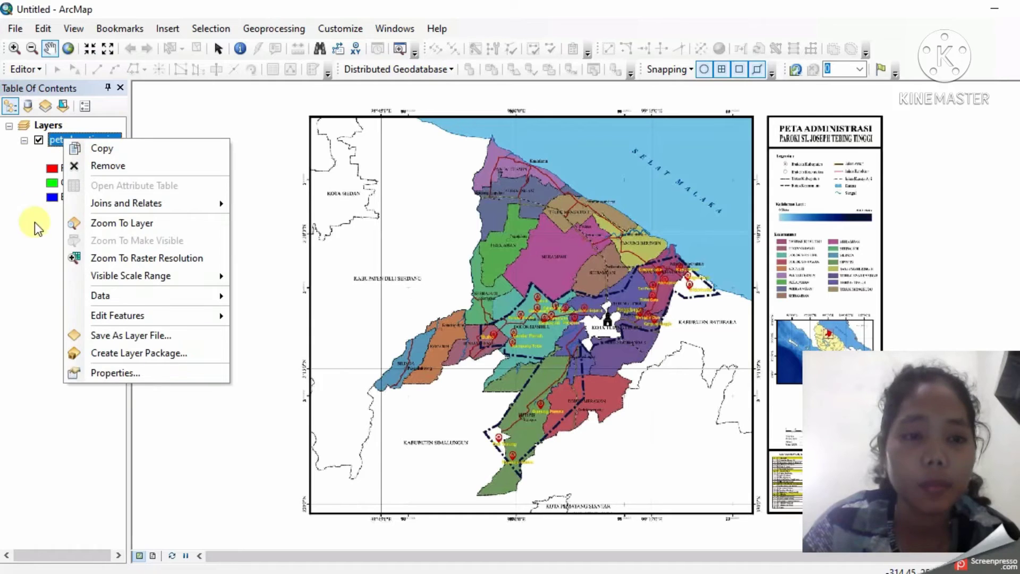
left_click(125, 370)
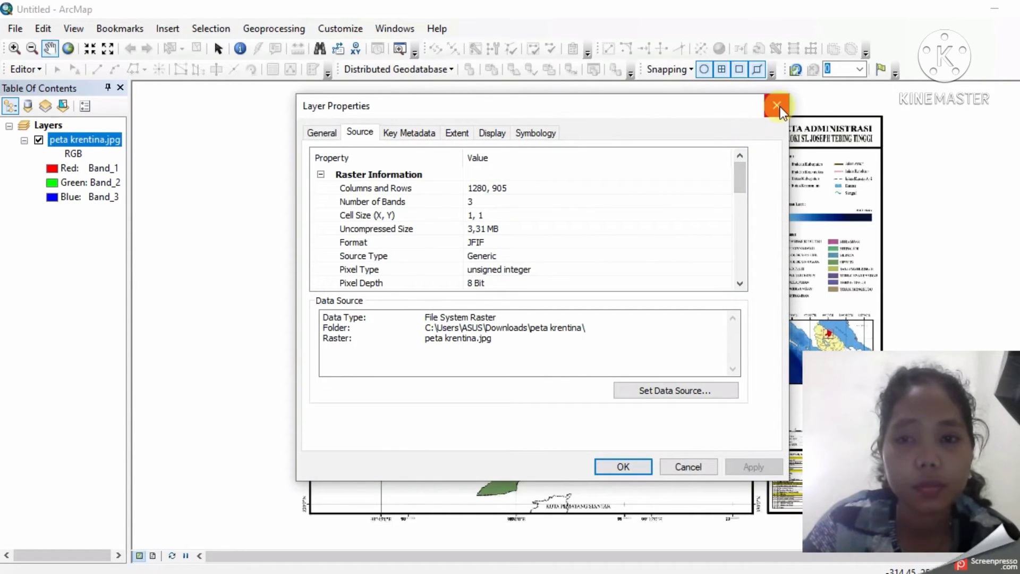
left_click(777, 105)
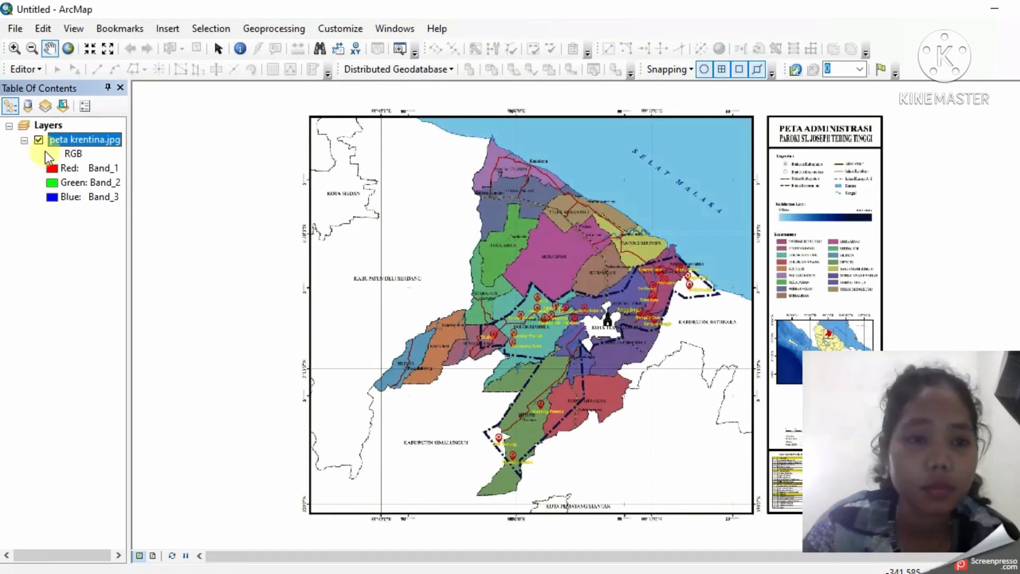
Step: Set the Layers data frame's projected coordinate system to WGS 1984 UTM Zone 49S from the UTM Southern Hemisphere group
double_click(58, 124)
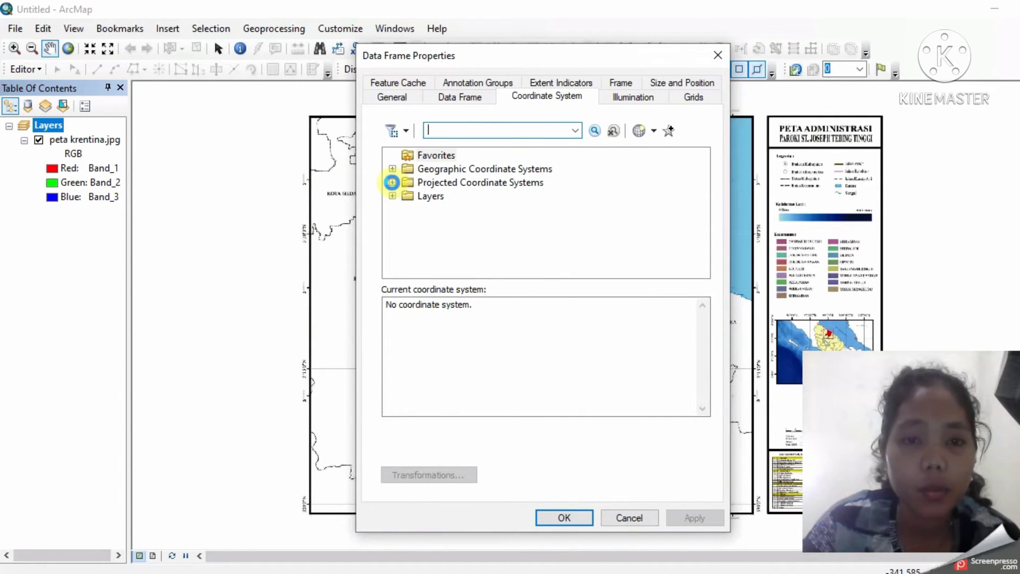
left_click(392, 182)
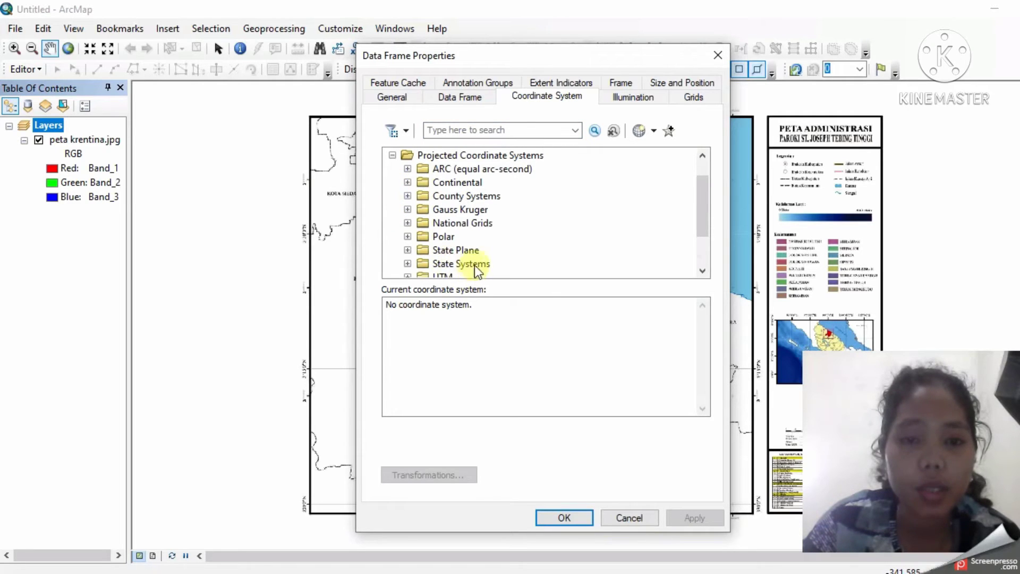
scroll(436, 237, "down", 1)
left_click(408, 236)
scroll(482, 256, "down", 3)
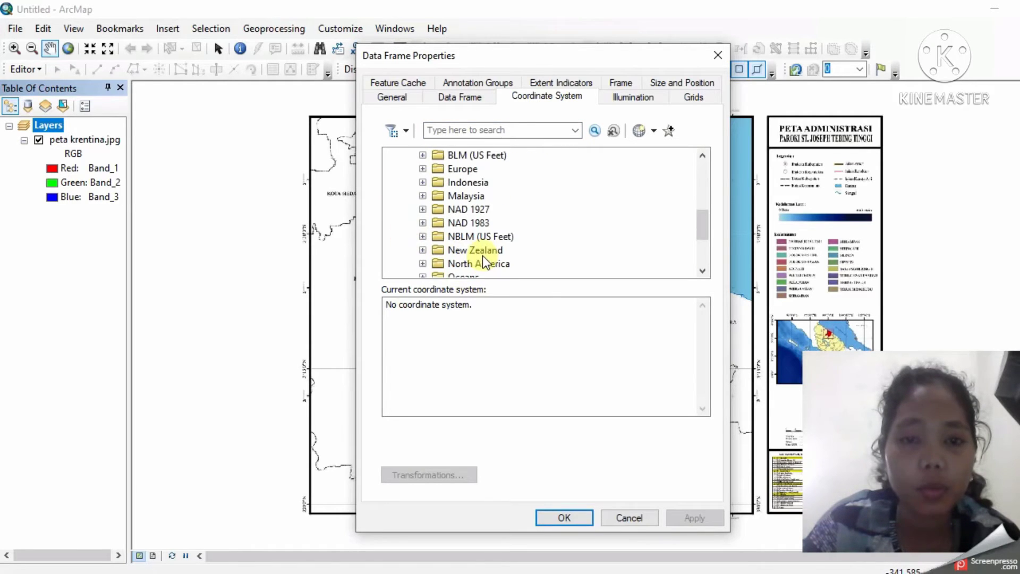
scroll(423, 232, "up", 1)
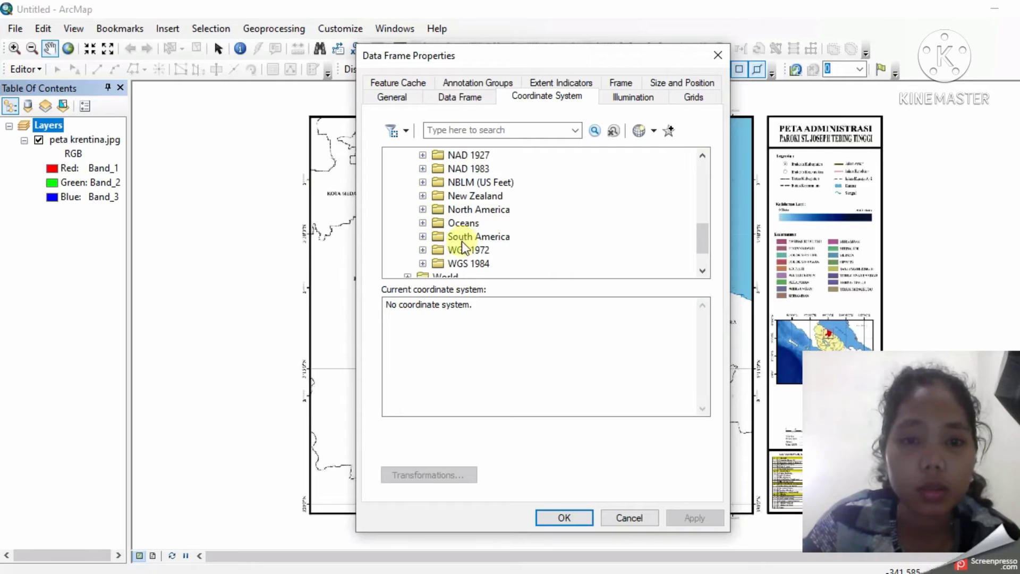
left_click(422, 263)
scroll(454, 246, "up", 1)
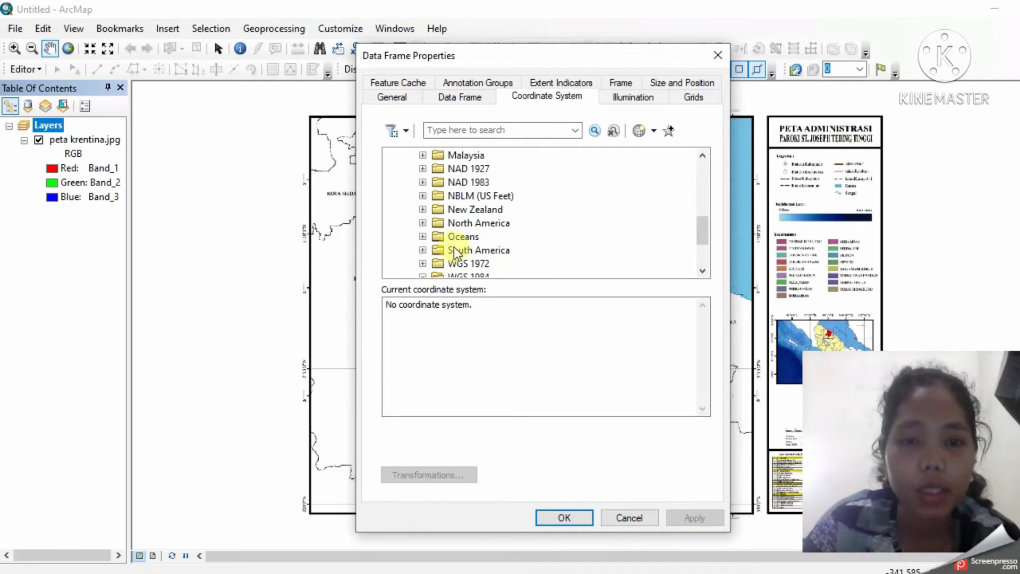
scroll(444, 218, "down", 1)
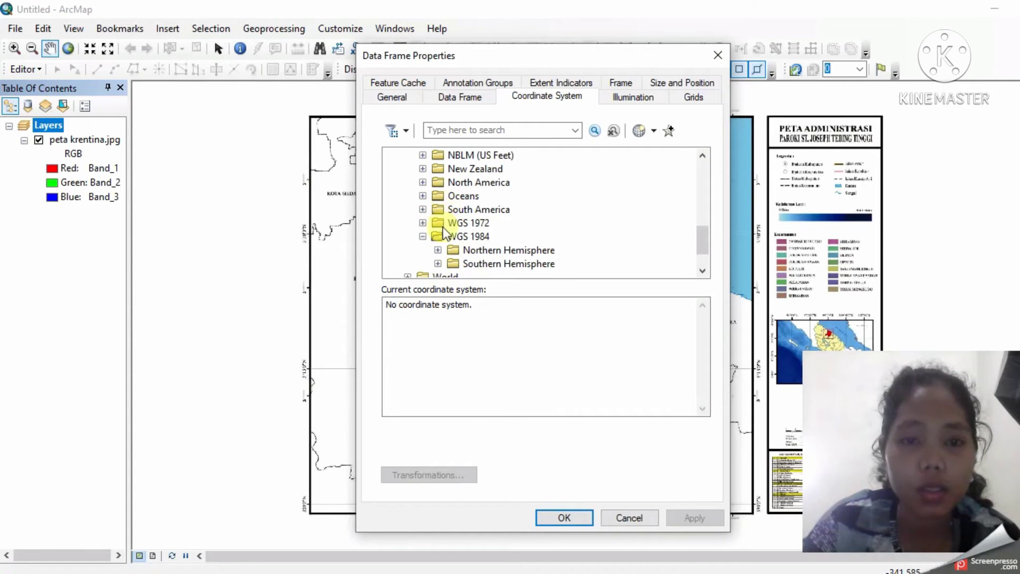
left_click(437, 264)
scroll(491, 234, "down", 13)
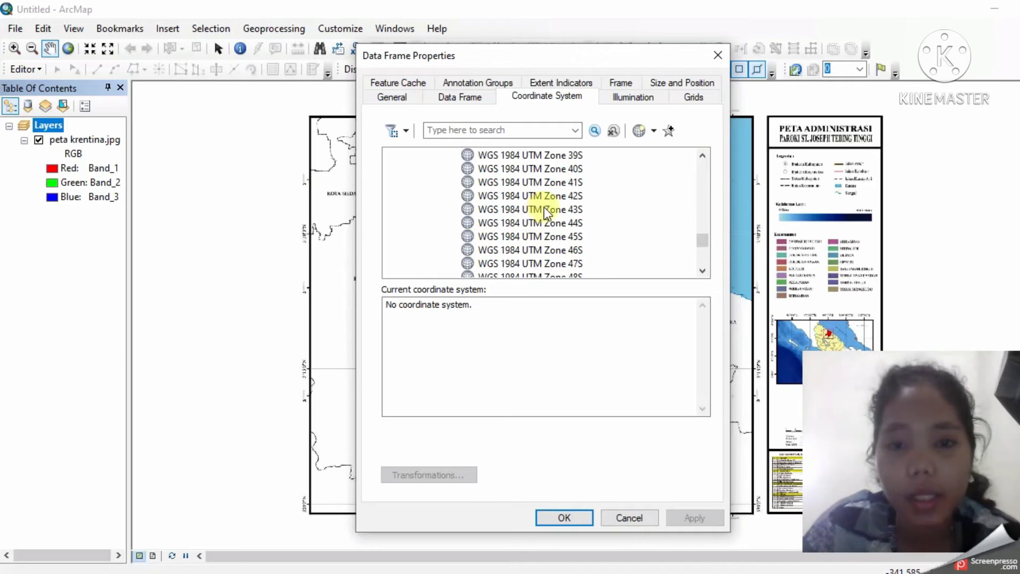
scroll(557, 210, "down", 3)
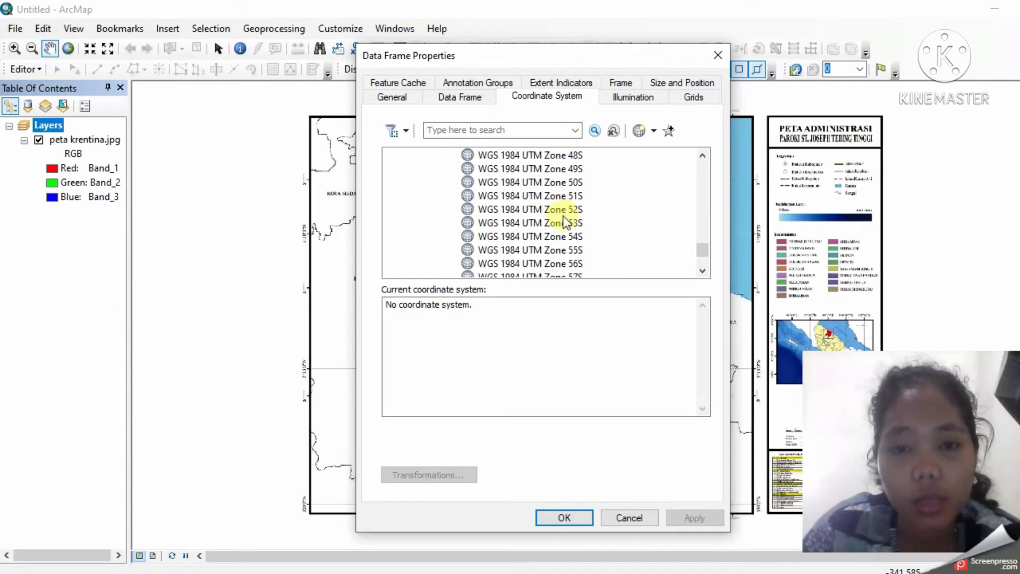
scroll(557, 197, "up", 1)
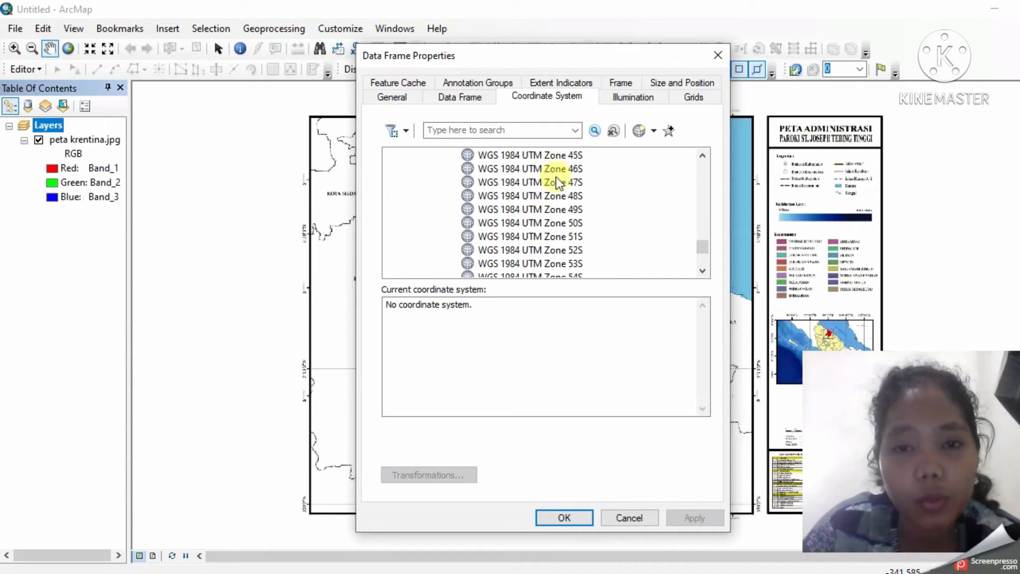
left_click(555, 210)
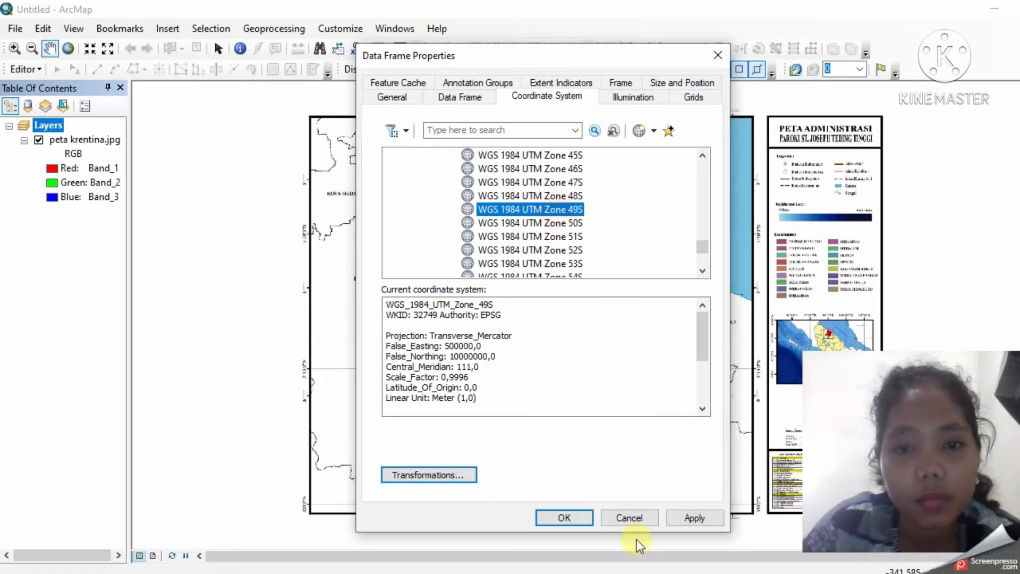
left_click(702, 523)
left_click(579, 518)
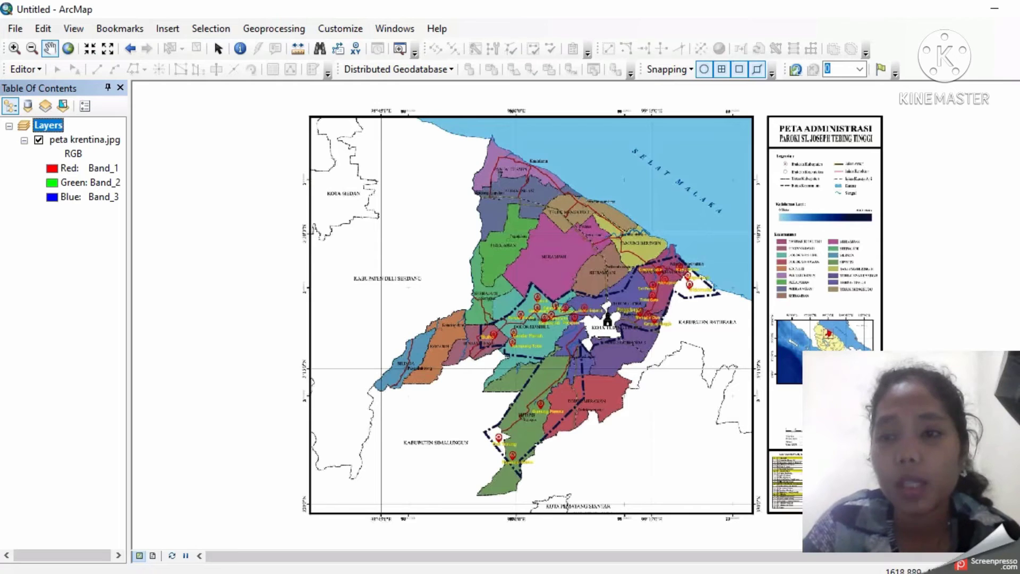
left_click(1017, 120)
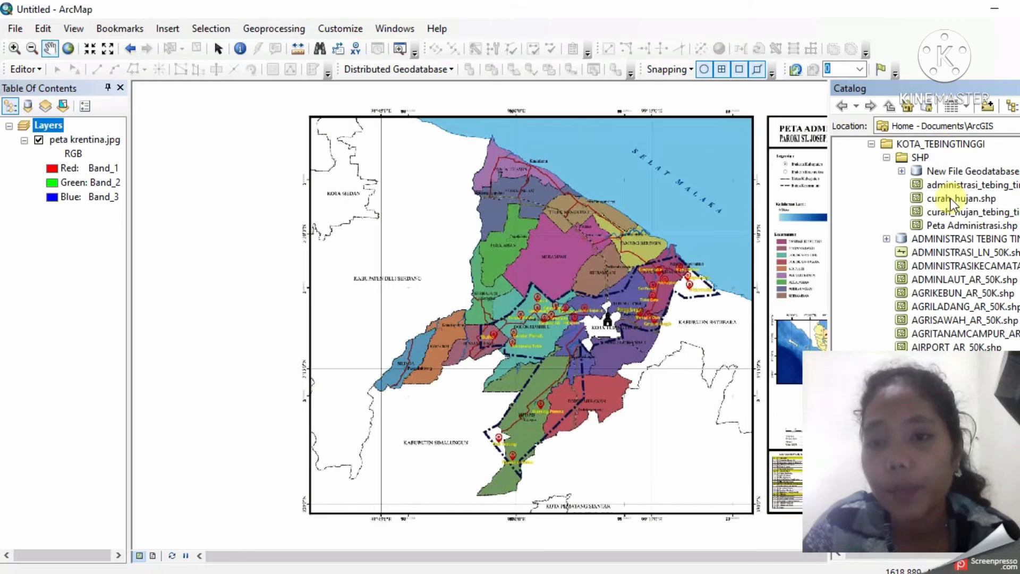
right_click(909, 158)
mouse_move(949, 255)
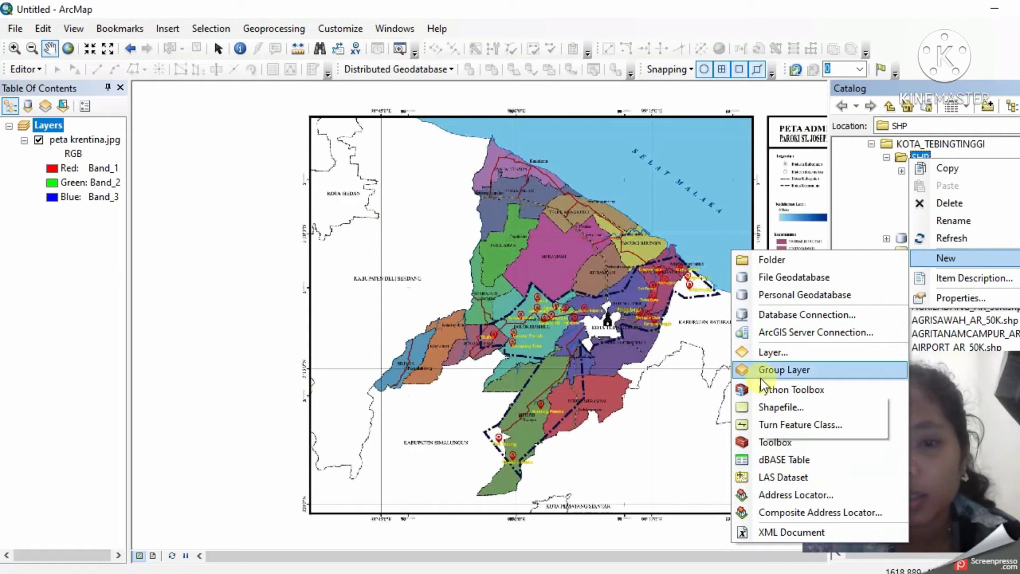
left_click(792, 409)
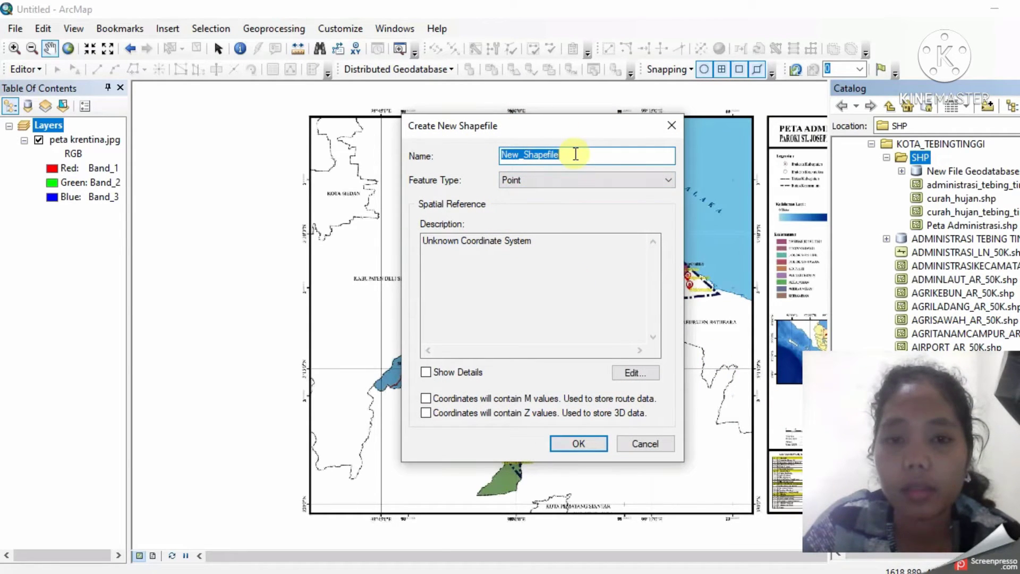
left_click(559, 181)
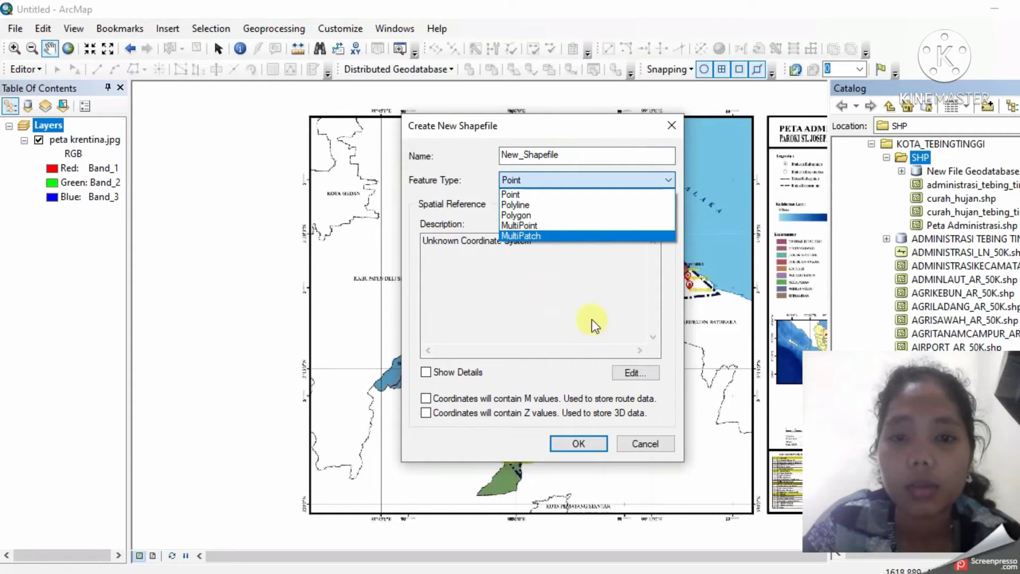
left_click(626, 372)
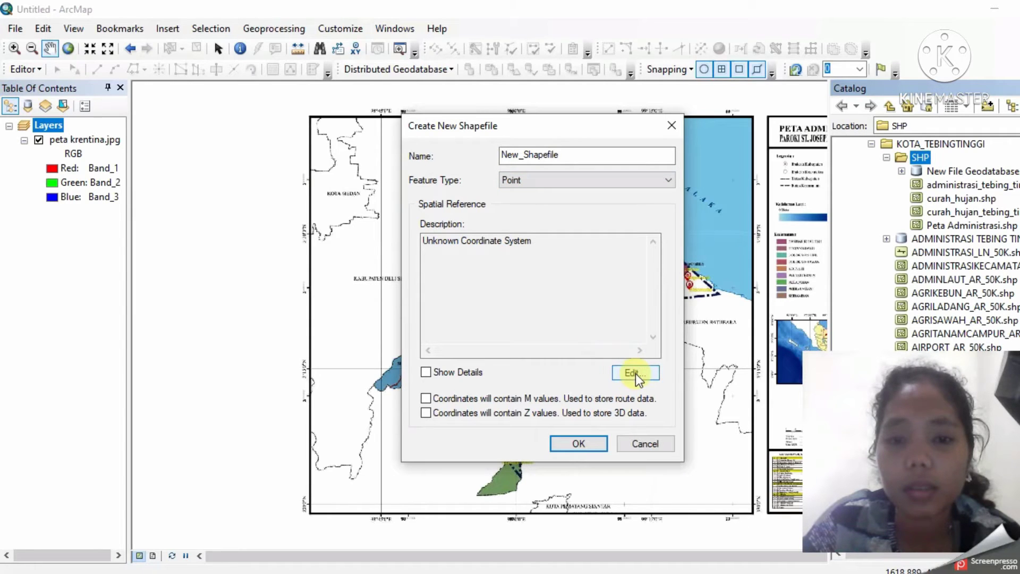
left_click(671, 126)
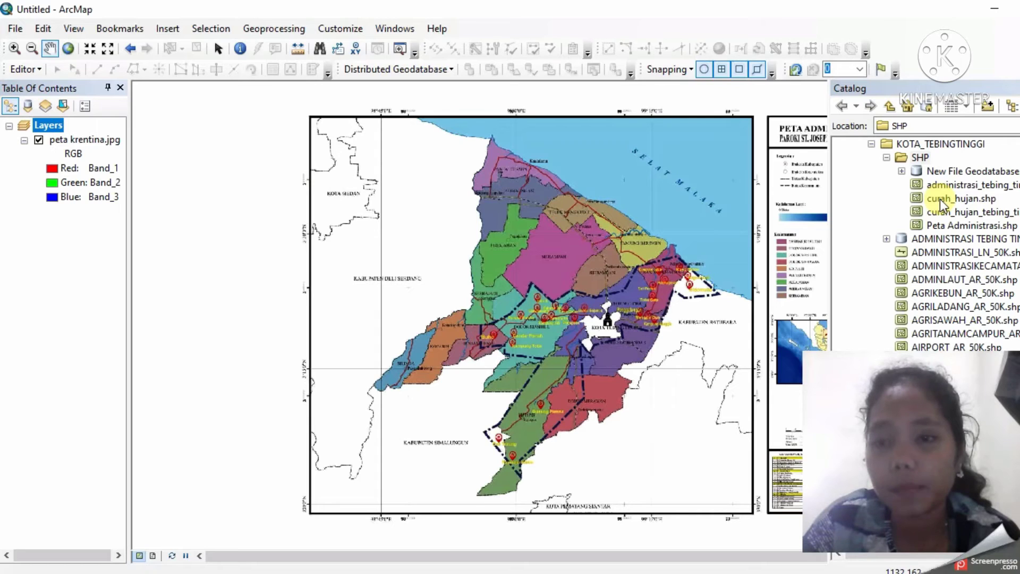
Step: Check the general properties of curah_hujan_tebing_tinggi.shp and curah_hujan.shp in the SHP folder
left_click(948, 211)
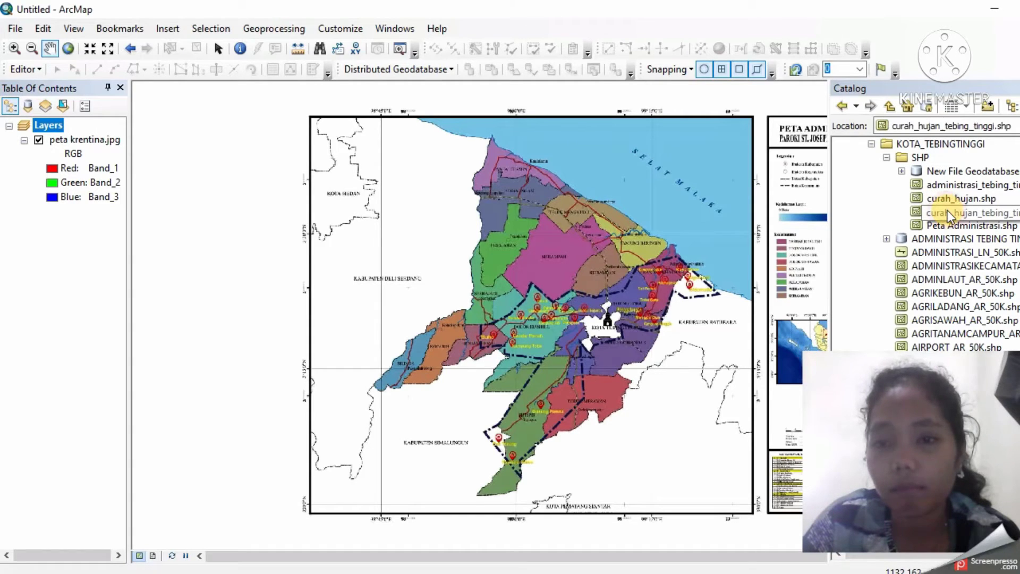
double_click(948, 212)
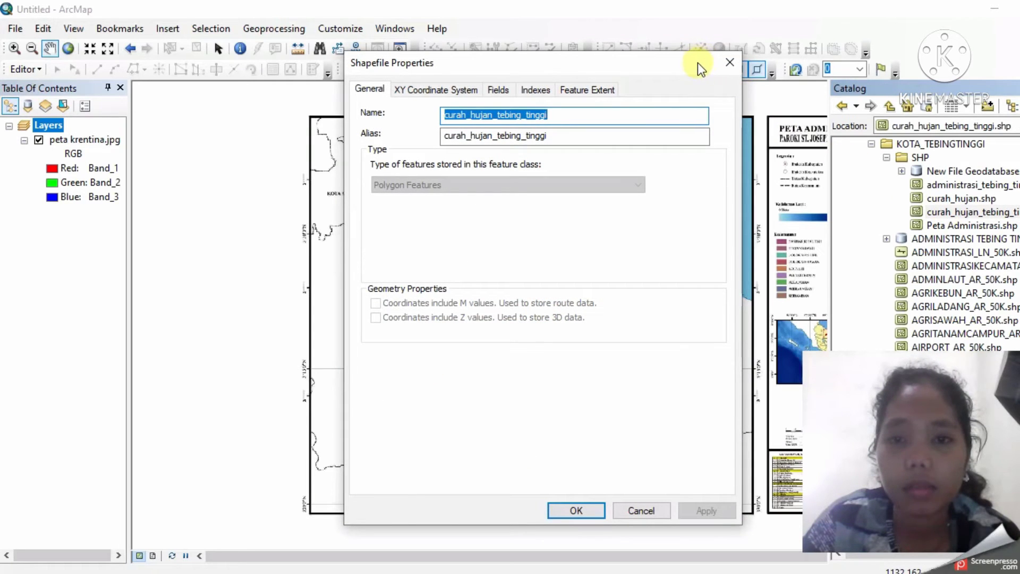
left_click(729, 66)
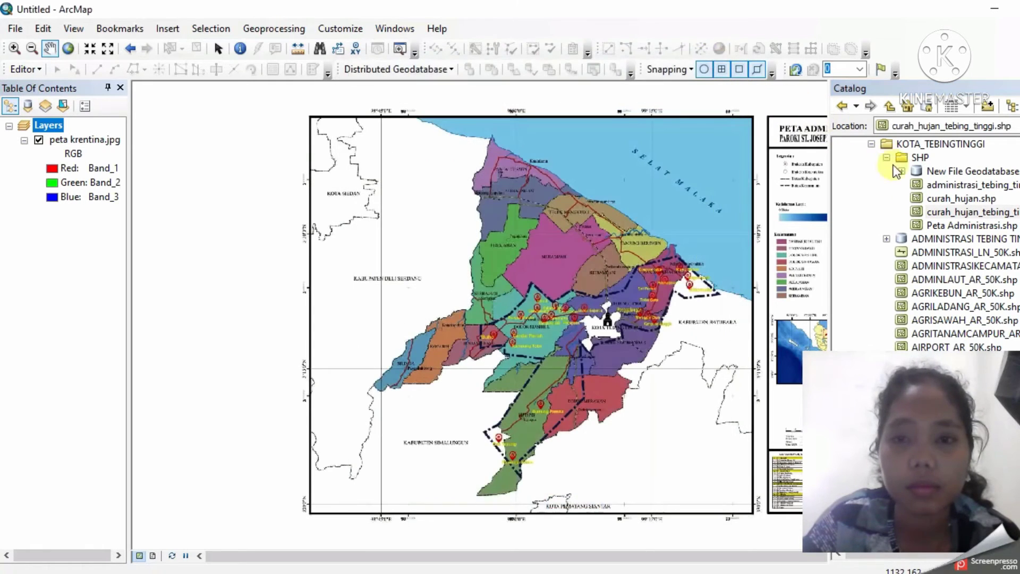
double_click(947, 213)
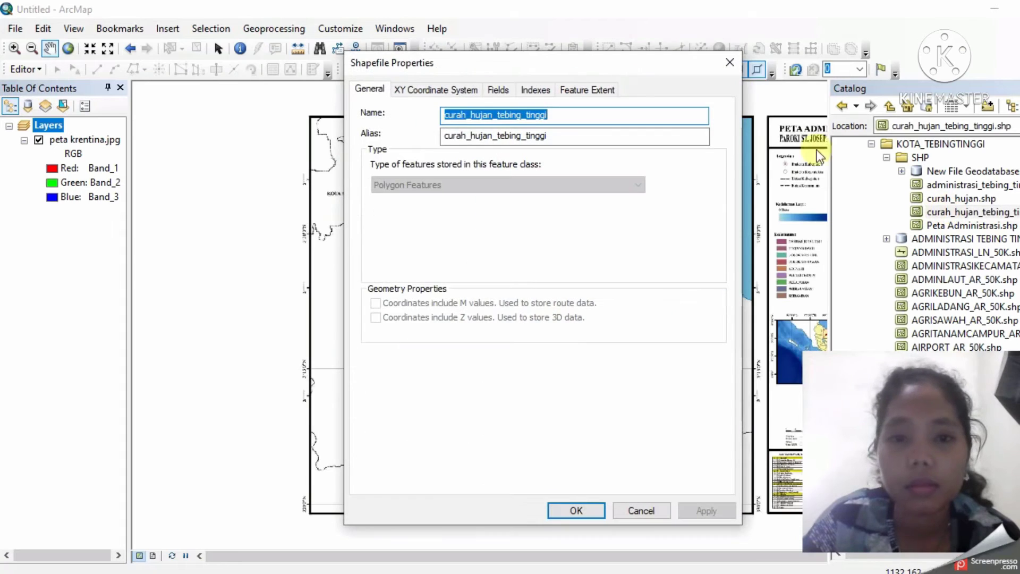
left_click(729, 63)
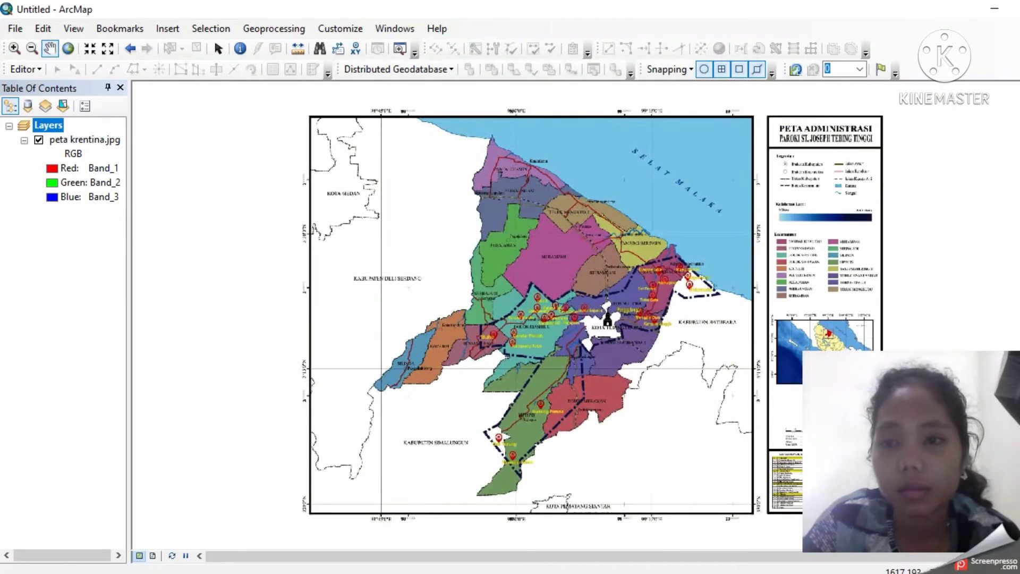
mouse_move(1015, 159)
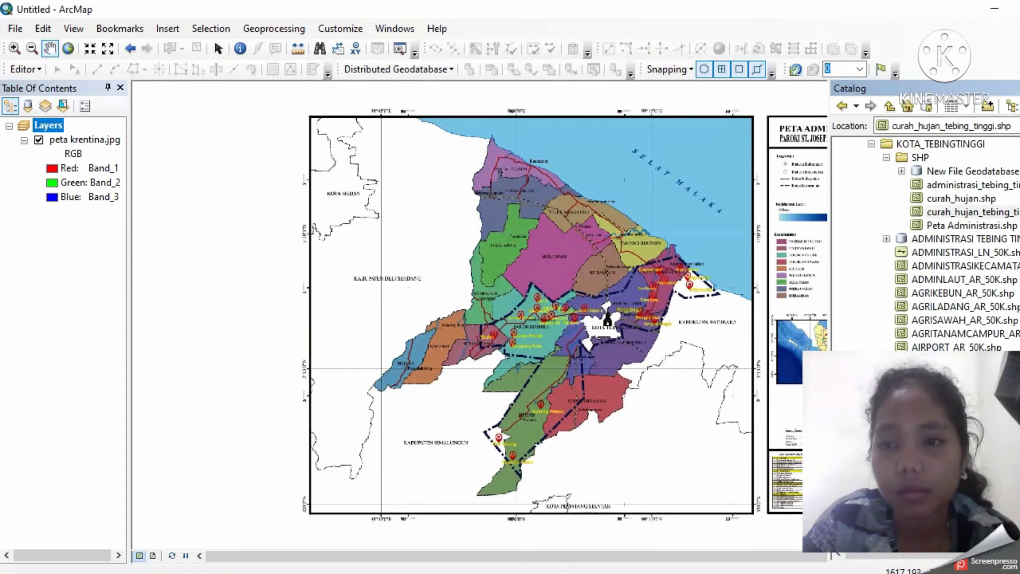
double_click(947, 200)
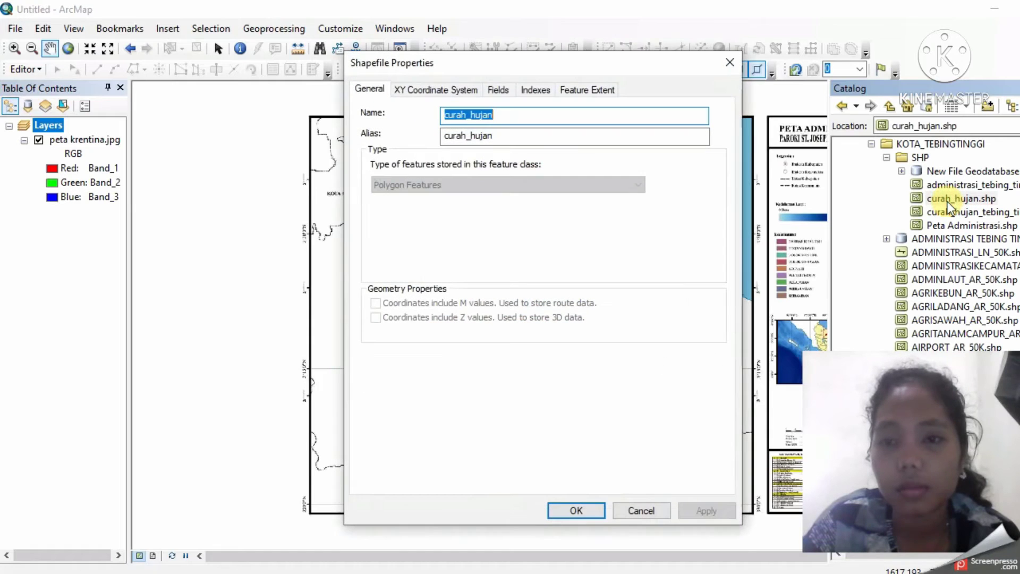
left_click(728, 63)
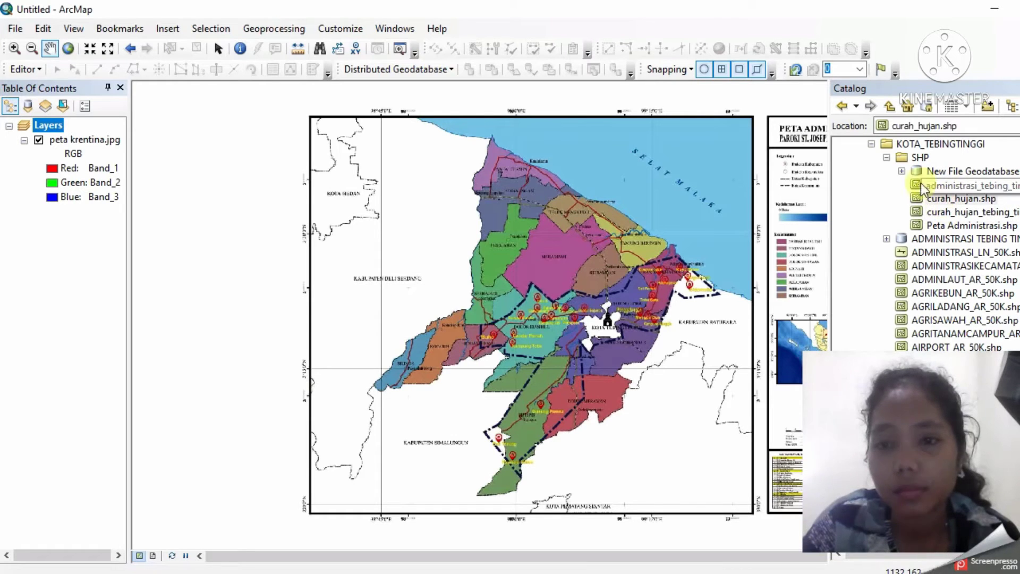
right_click(919, 155)
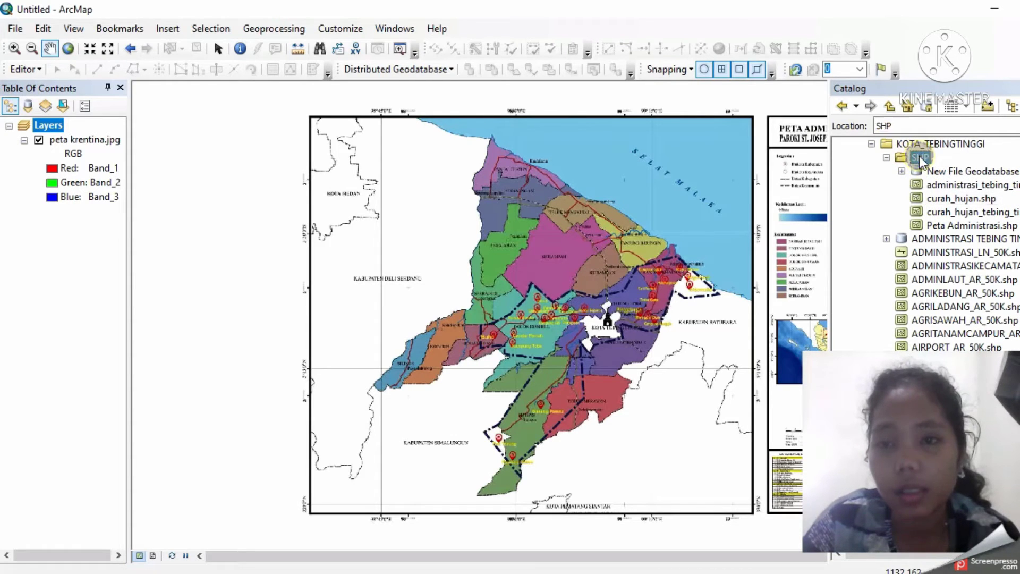
mouse_move(975, 250)
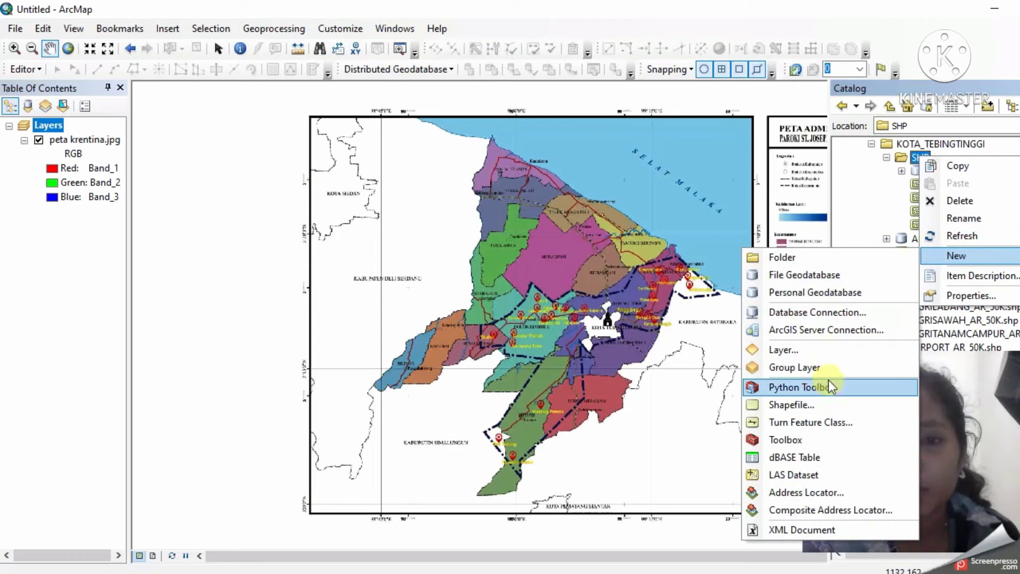
left_click(901, 216)
Step: Delete the shapefiles curah_hujan_tebing_tinggi.shp and curah_hujan.shp from the SHP folder
right_click(949, 215)
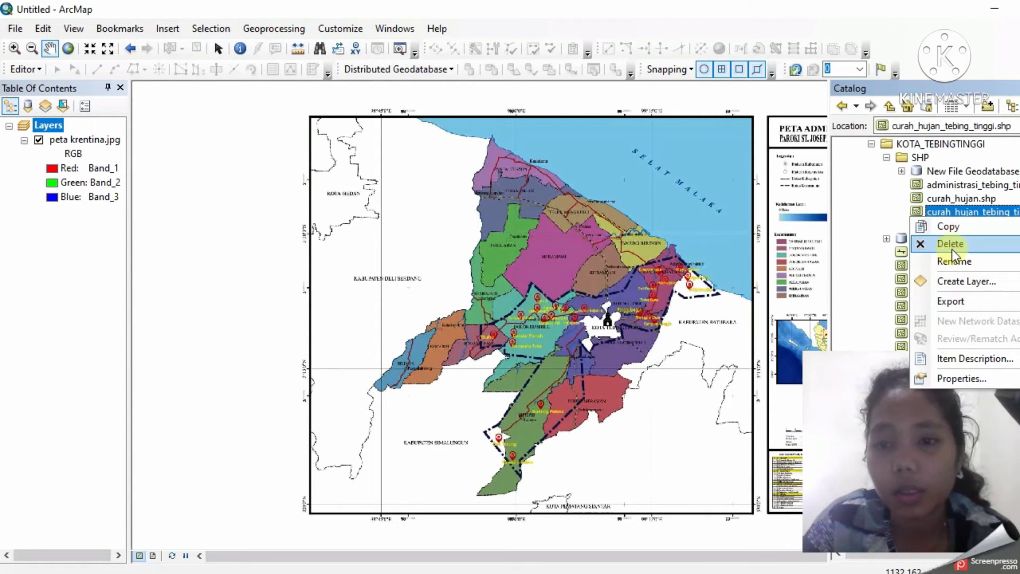
left_click(952, 247)
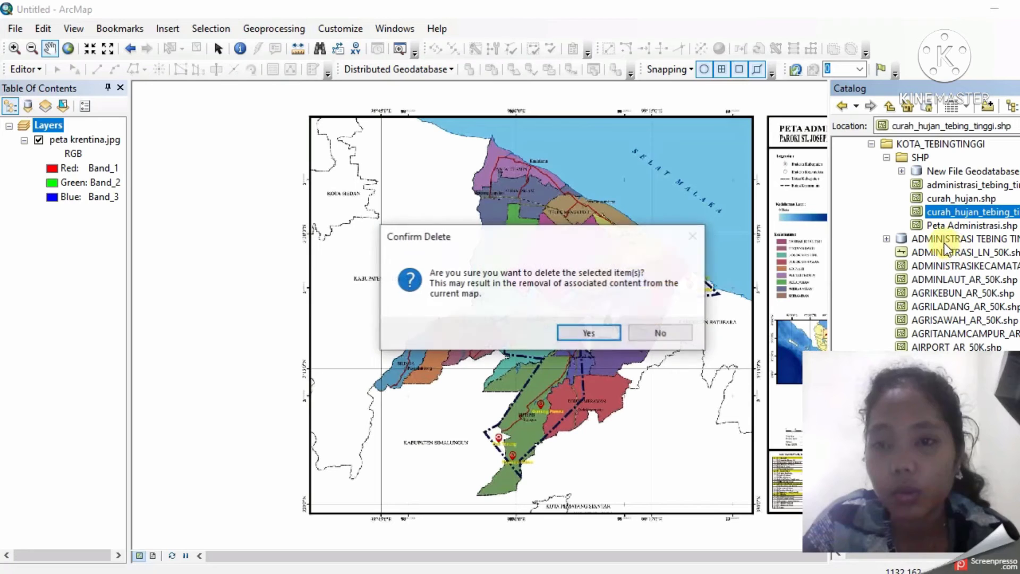
left_click(601, 334)
right_click(933, 198)
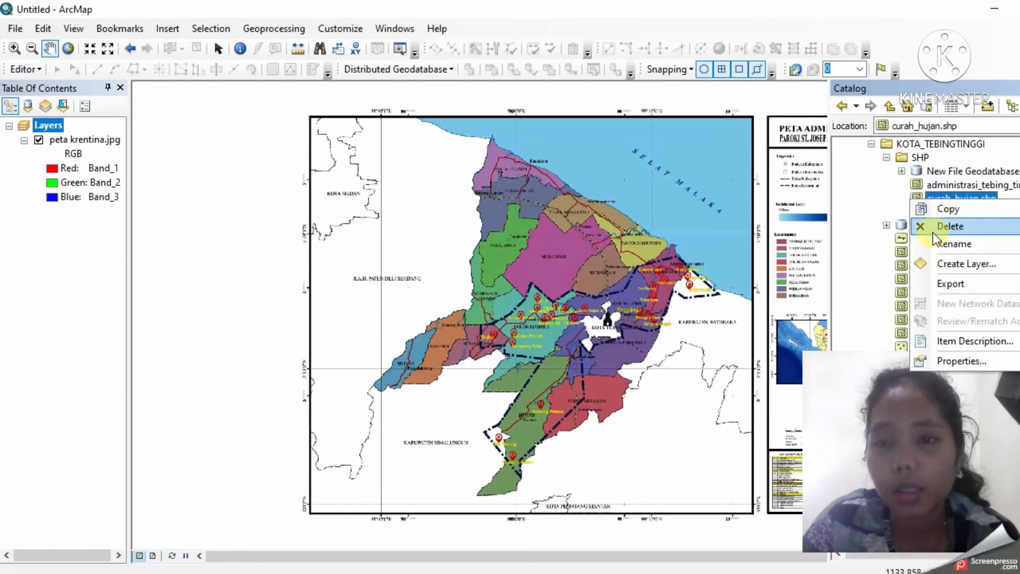
left_click(941, 226)
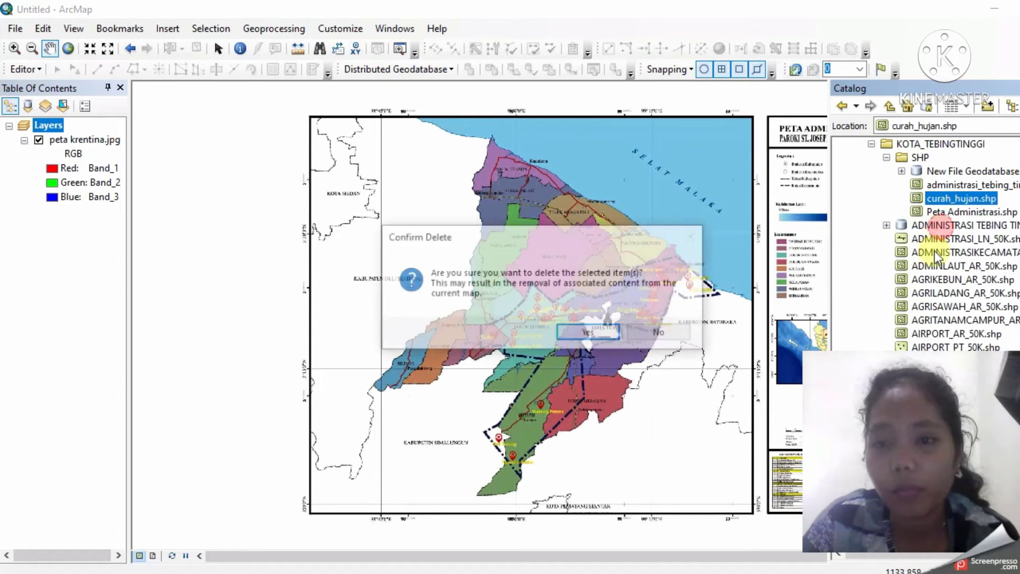
left_click(607, 331)
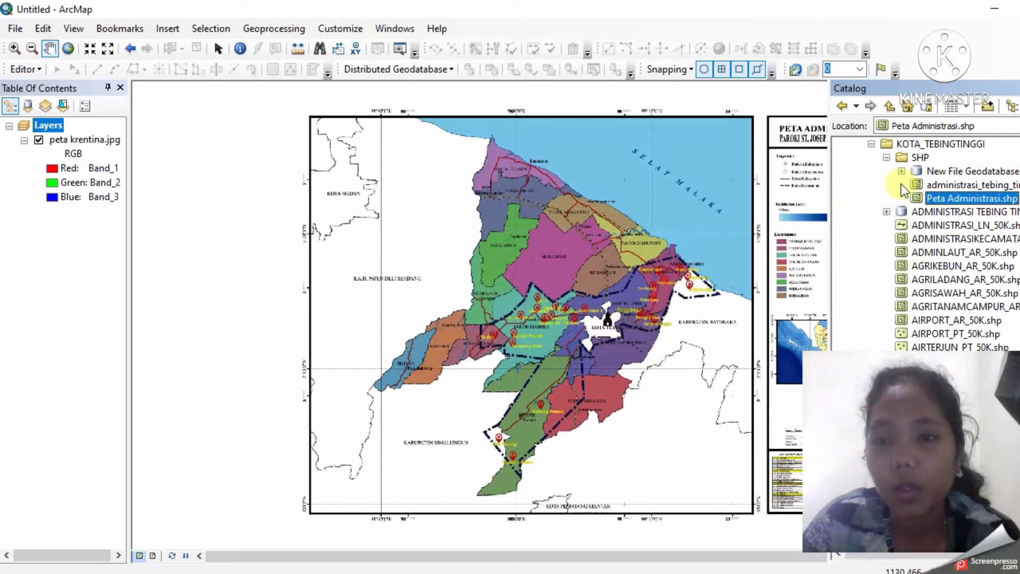
Step: Start a new shapefile in the SHP folder, naming it curah_hujan with the Polygon feature type
right_click(920, 158)
mouse_move(955, 259)
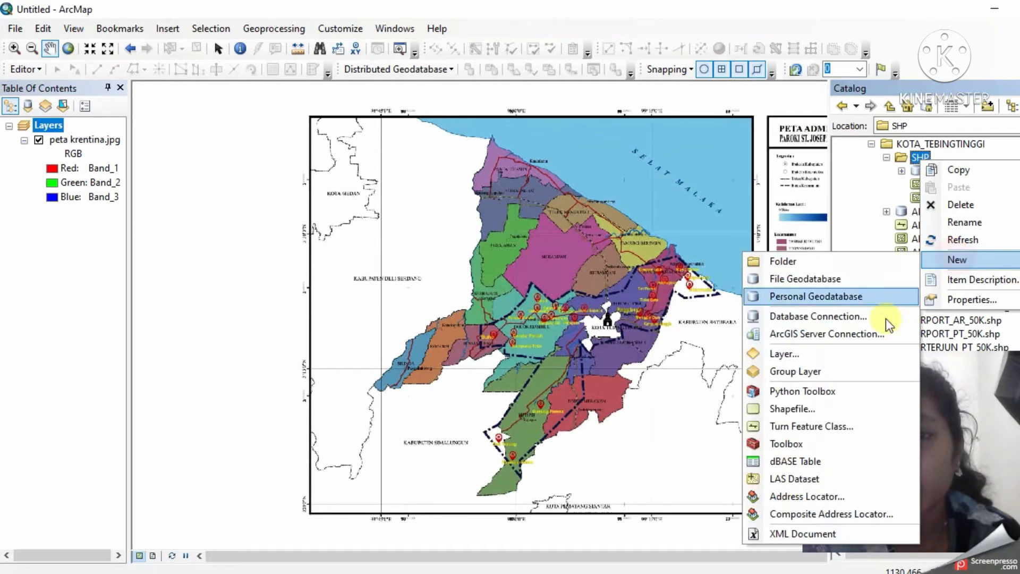
left_click(809, 409)
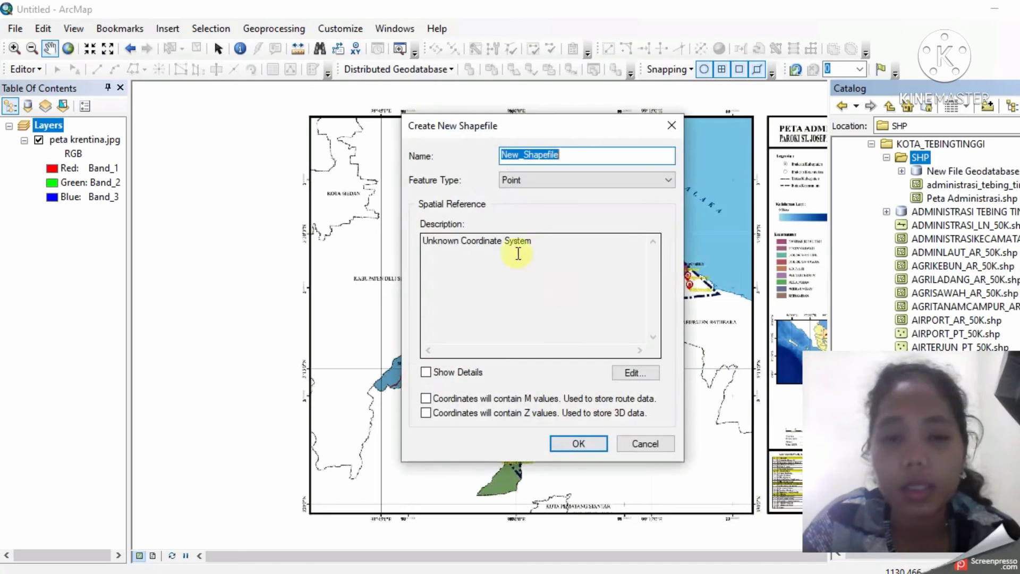
left_click(628, 154)
key("BackSpace")
key("BackSpace")
key("BackSpace")
key("BackSpace")
key("BackSpace")
key("BackSpace")
key("BackSpace")
key("BackSpace")
key("BackSpace")
key("BackSpace")
key("BackSpace")
key("BackSpace")
key("BackSpace")
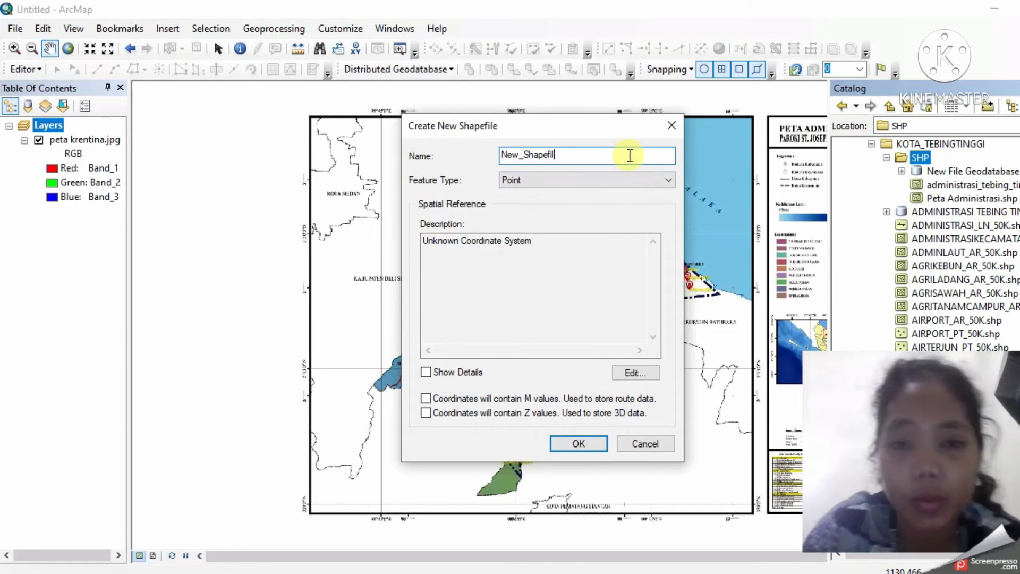
type("curah")
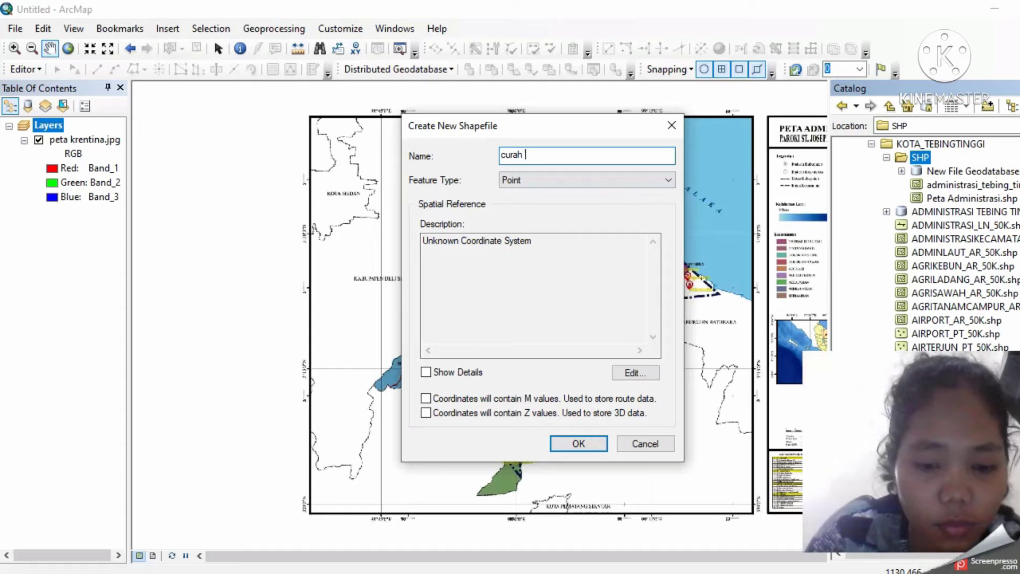
key("BackSpace")
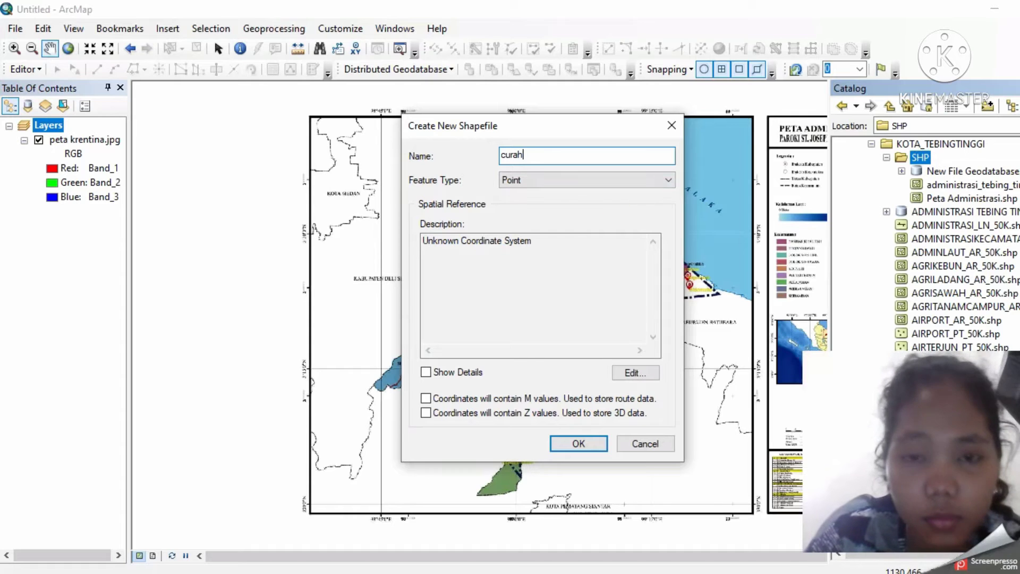
type("_hujan")
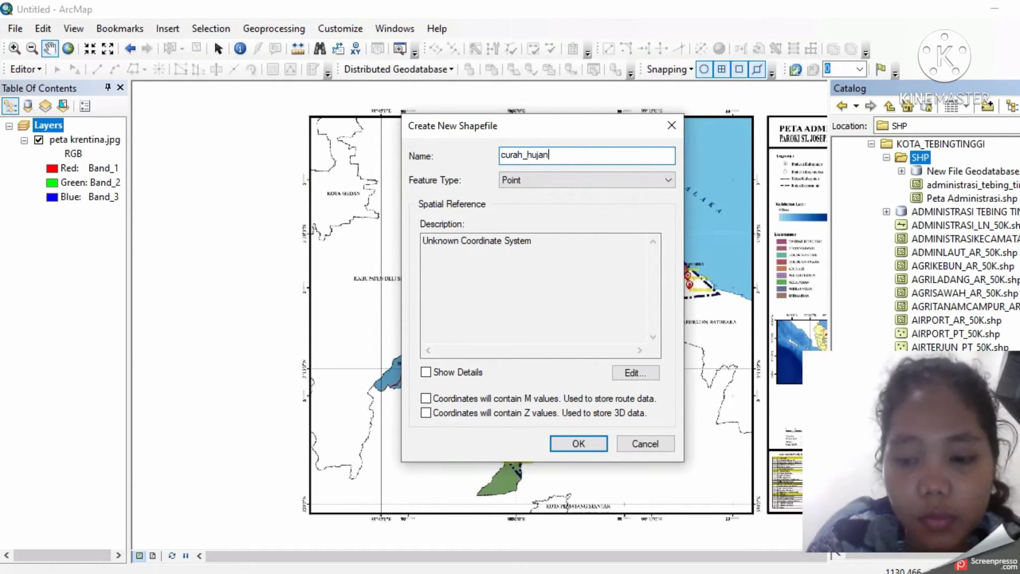
left_click(587, 183)
left_click(567, 215)
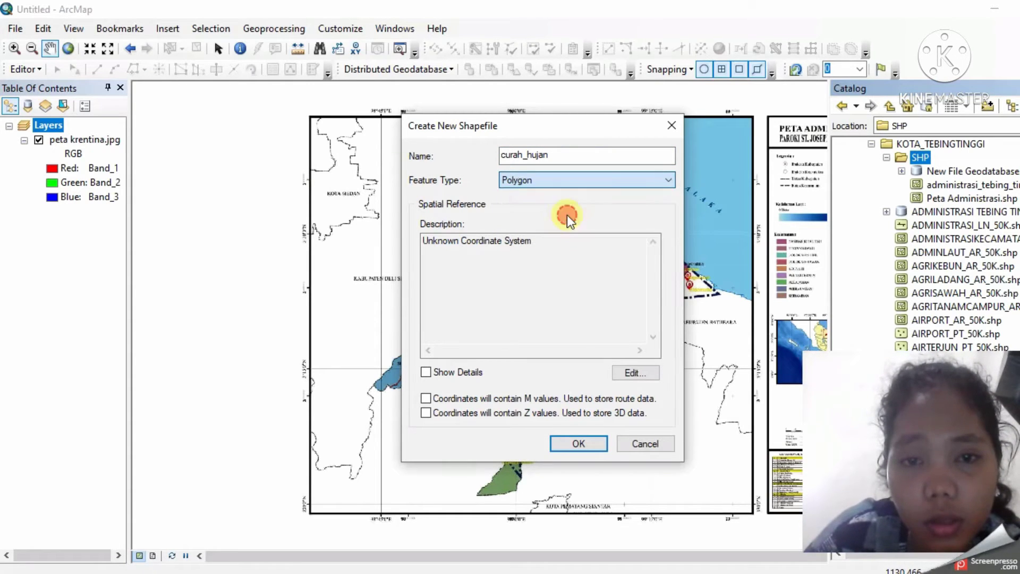
Step: Open the new shapefile's spatial reference for editing and expand the projected coordinate systems
left_click(629, 374)
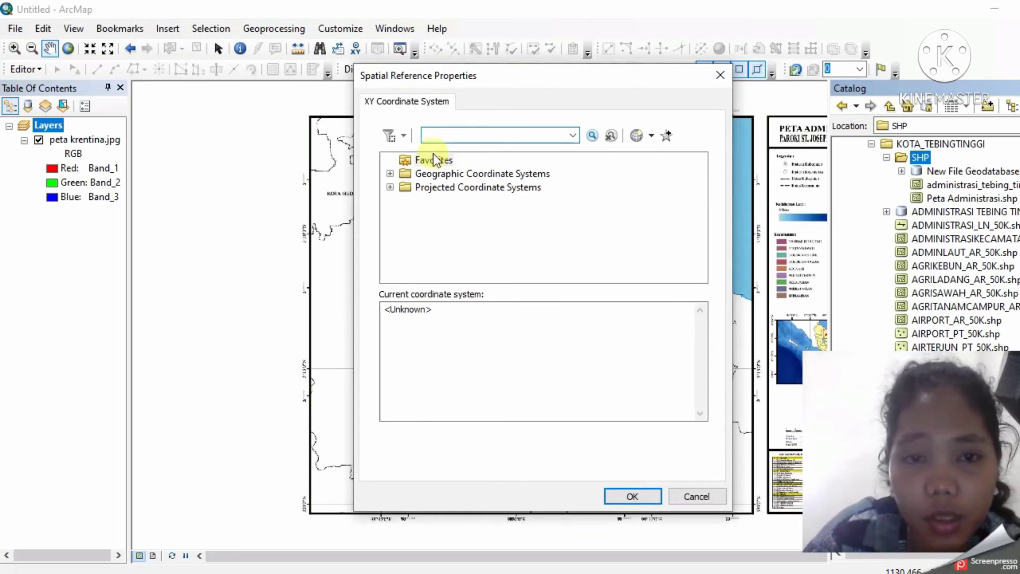
left_click(390, 187)
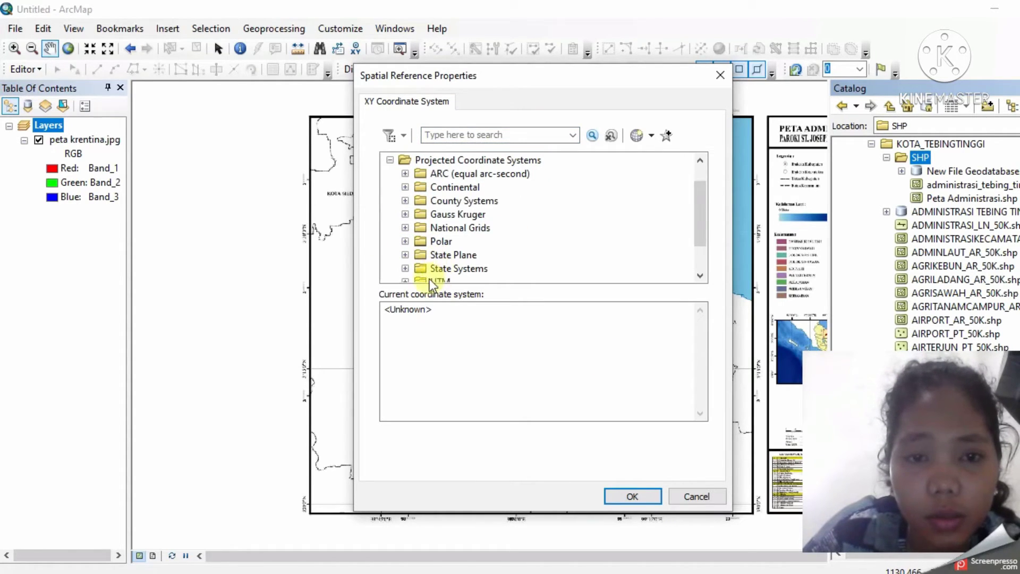
Step: Assign the projected coordinate system WGS 1984 UTM Zone 49S to the new polygon shapefile
left_click(404, 281)
scroll(420, 246, "down", 2)
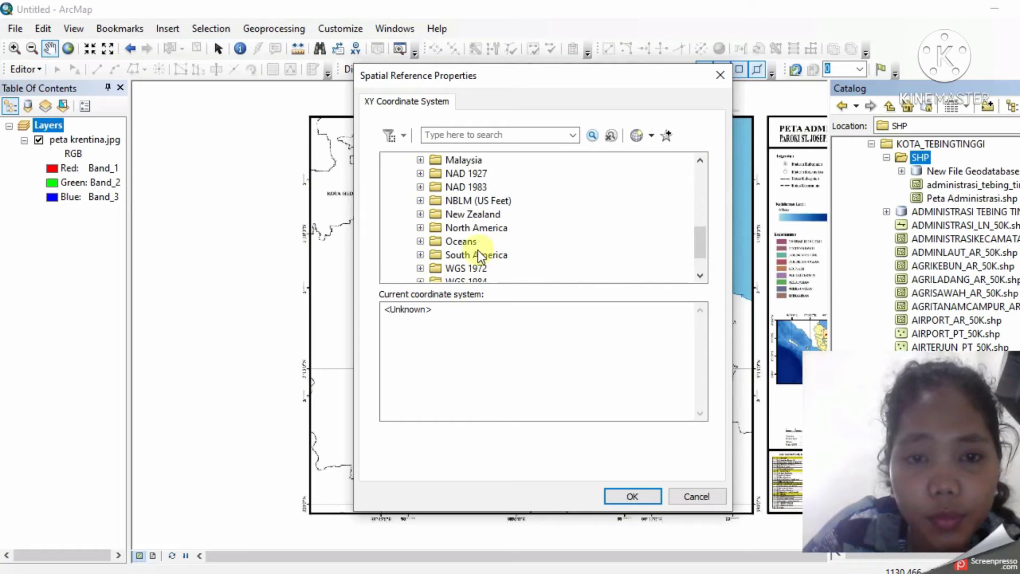
scroll(456, 249, "down", 1)
left_click(420, 241)
scroll(442, 263, "down", 1)
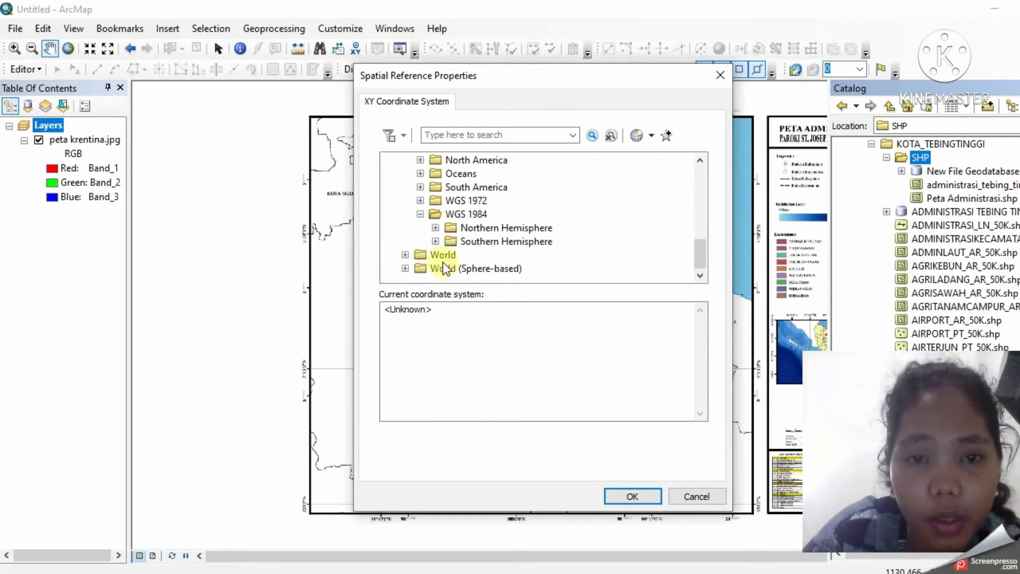
left_click(435, 242)
scroll(510, 239, "down", 8)
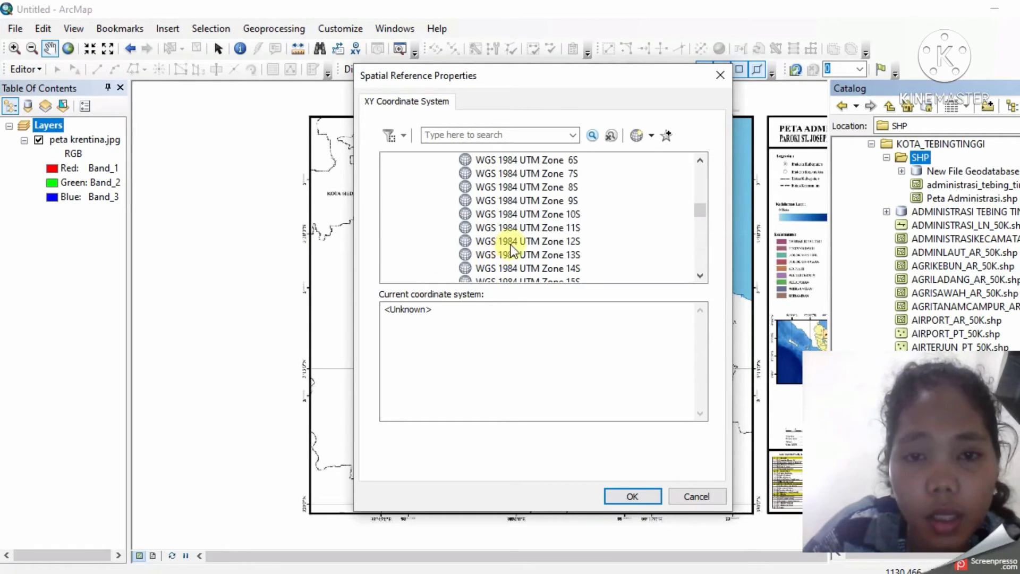
scroll(541, 218, "down", 8)
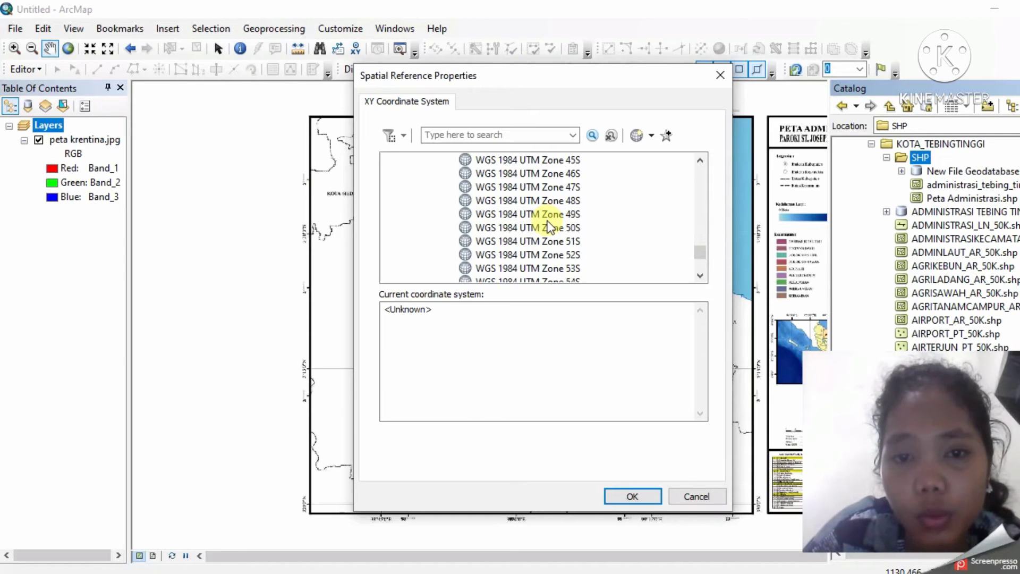
scroll(550, 222, "up", 1)
left_click(560, 212)
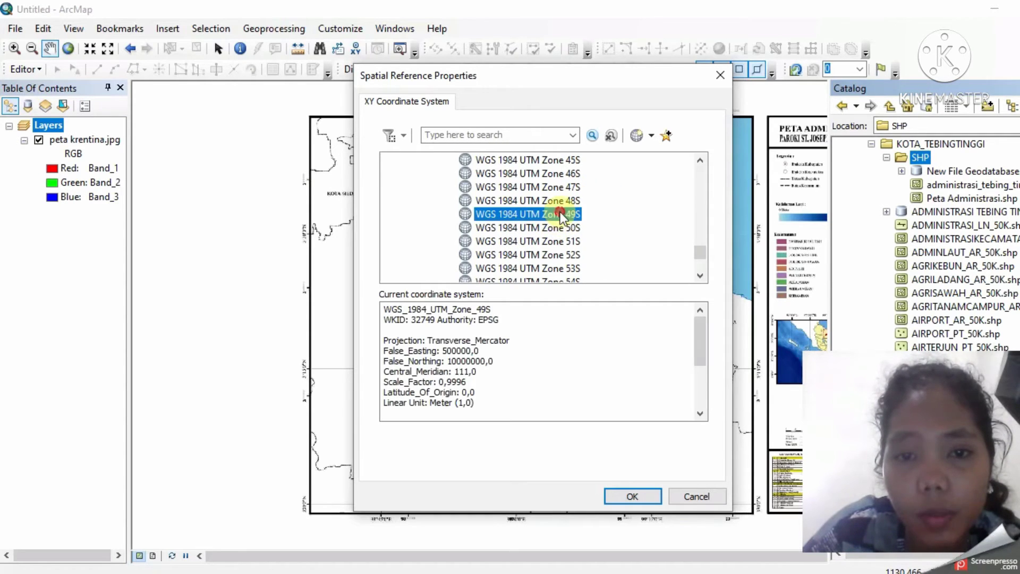
left_click(640, 495)
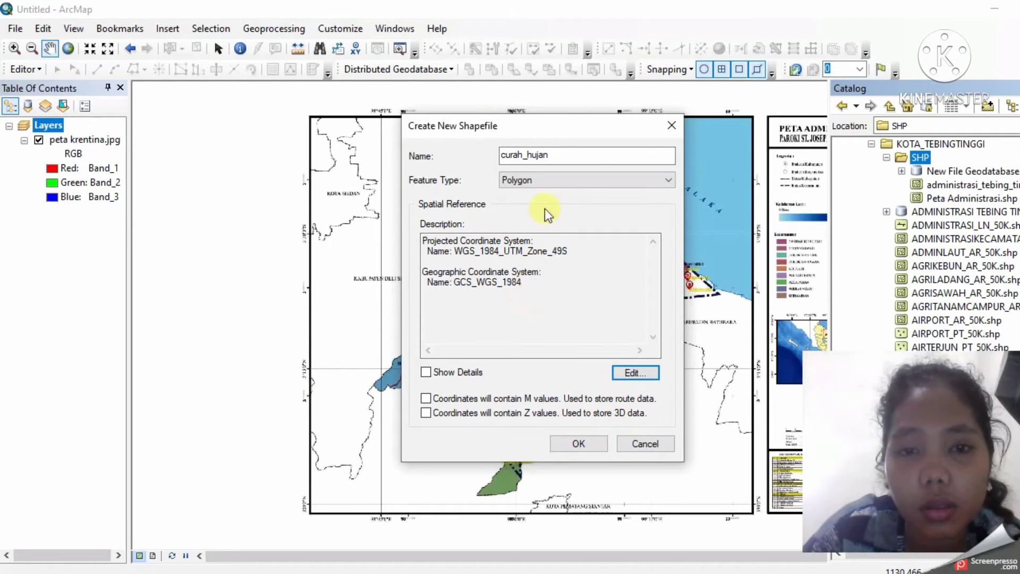
Step: Extend the new shapefile's name to curah_hujan_tebing_tinggi
left_click(570, 155)
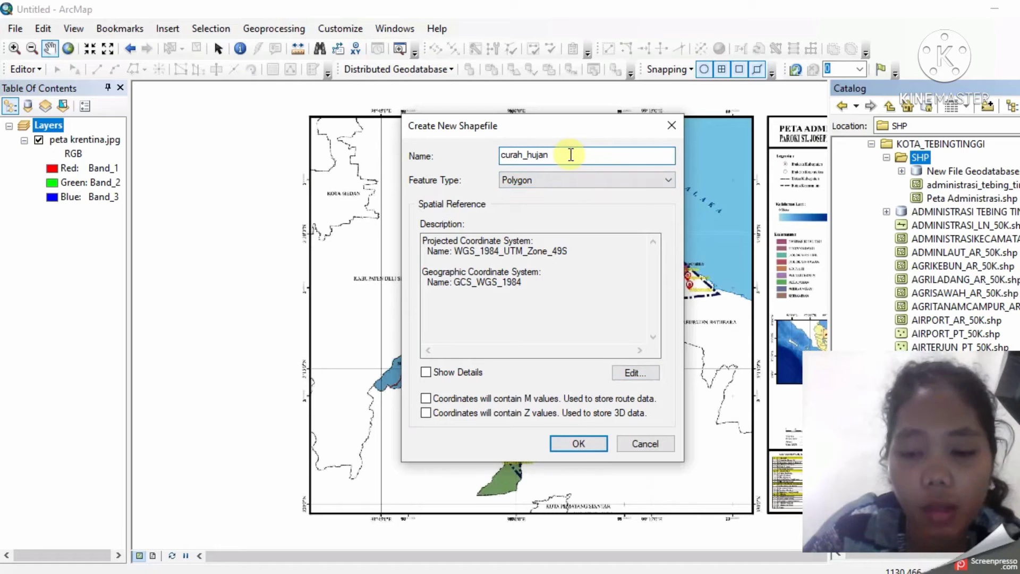
type("_")
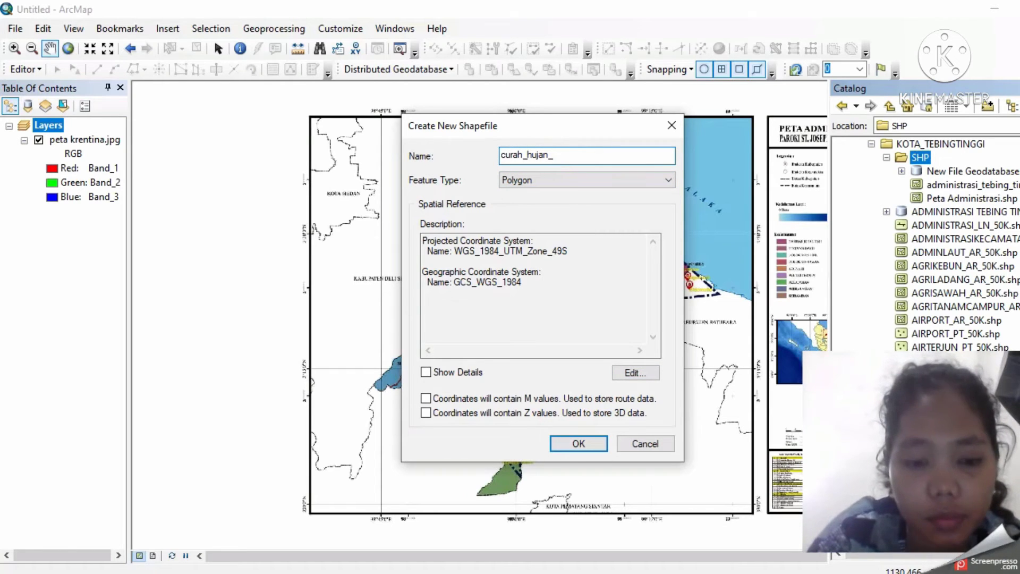
type("tebing")
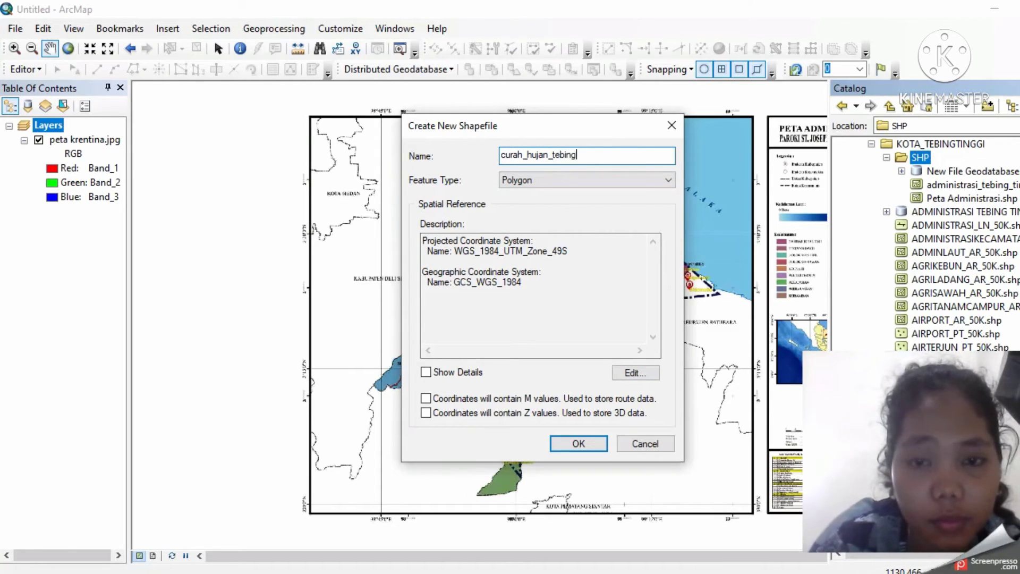
type("_")
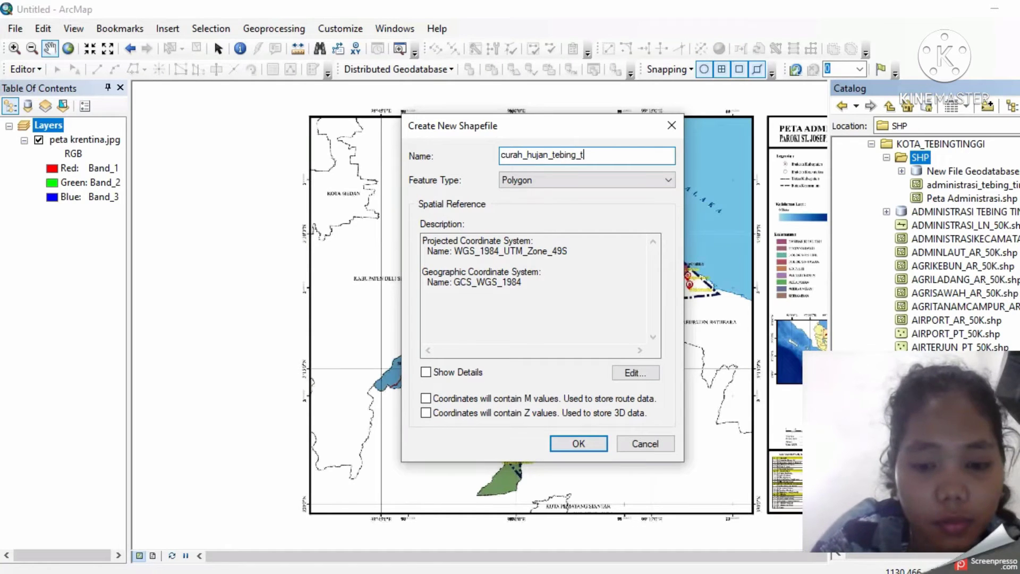
type("tinggi")
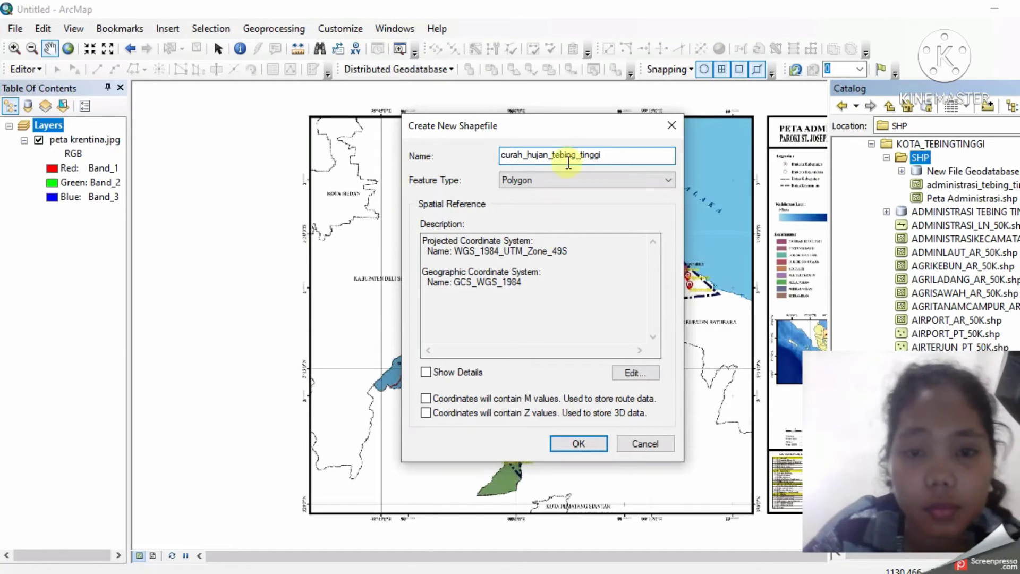
Step: Reselect WGS 1984 UTM Zone 49S as the coordinate system and create the polygon shapefile
left_click(633, 373)
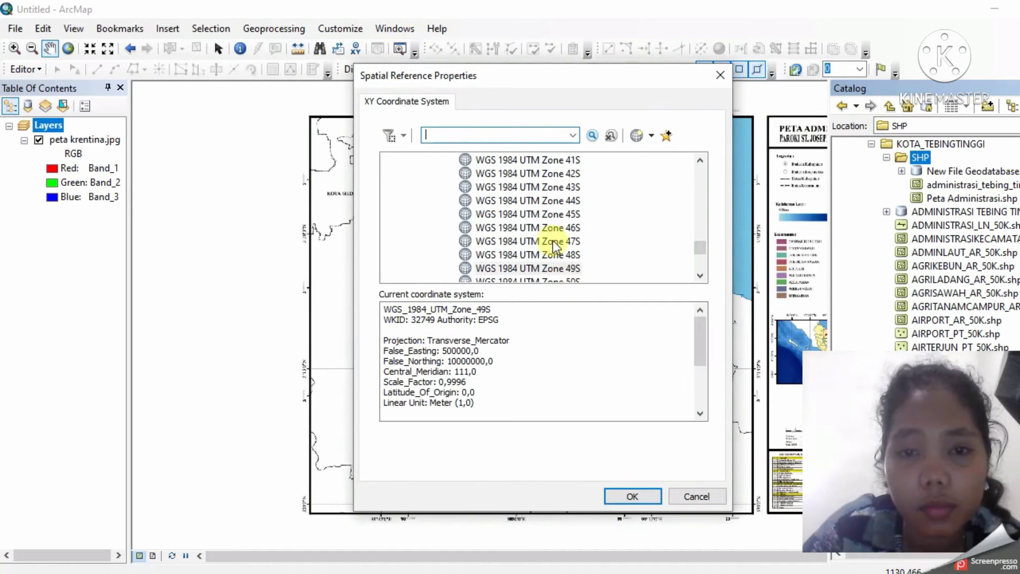
scroll(649, 231, "up", 4)
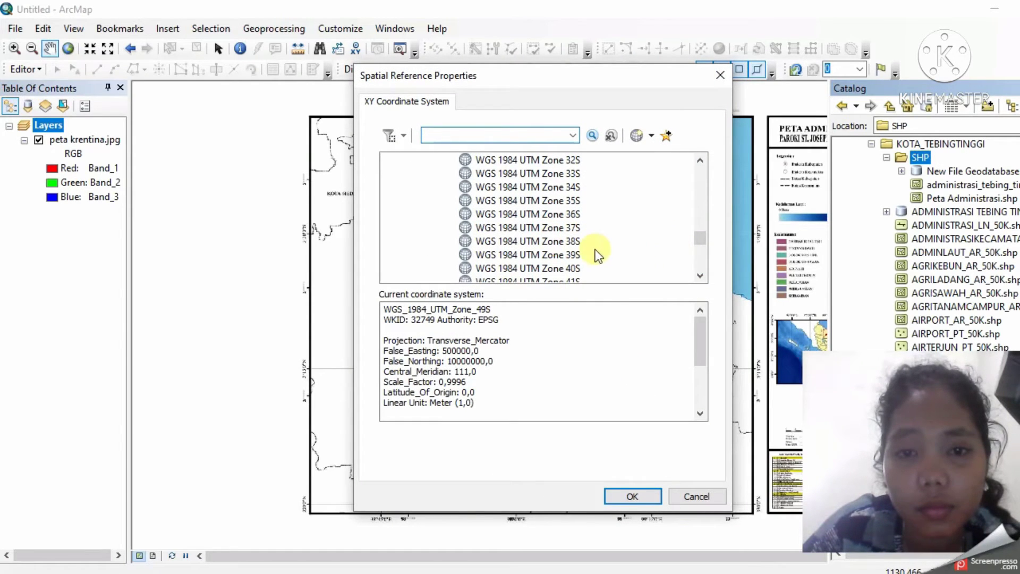
scroll(595, 250, "down", 5)
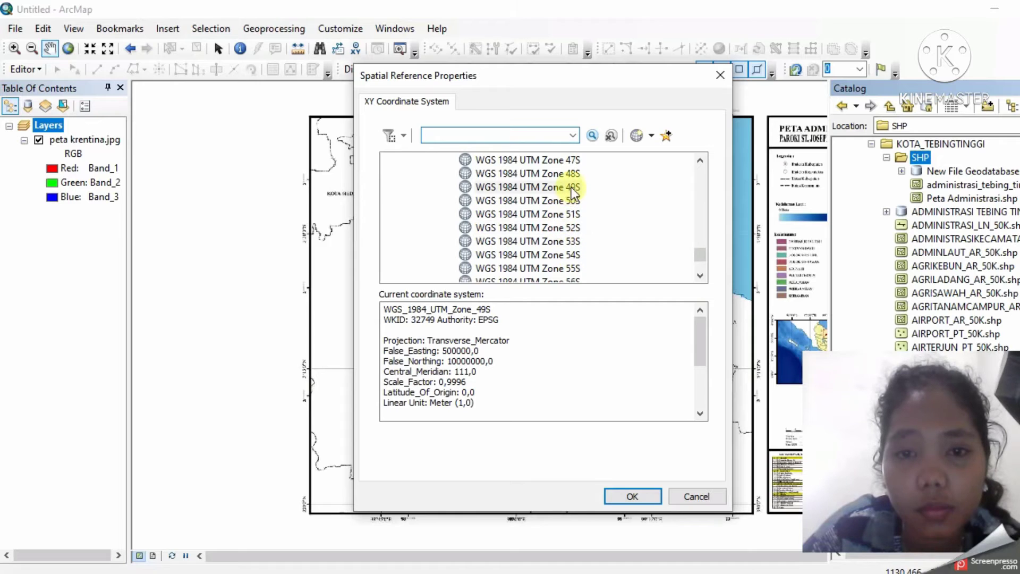
left_click(572, 189)
left_click(652, 499)
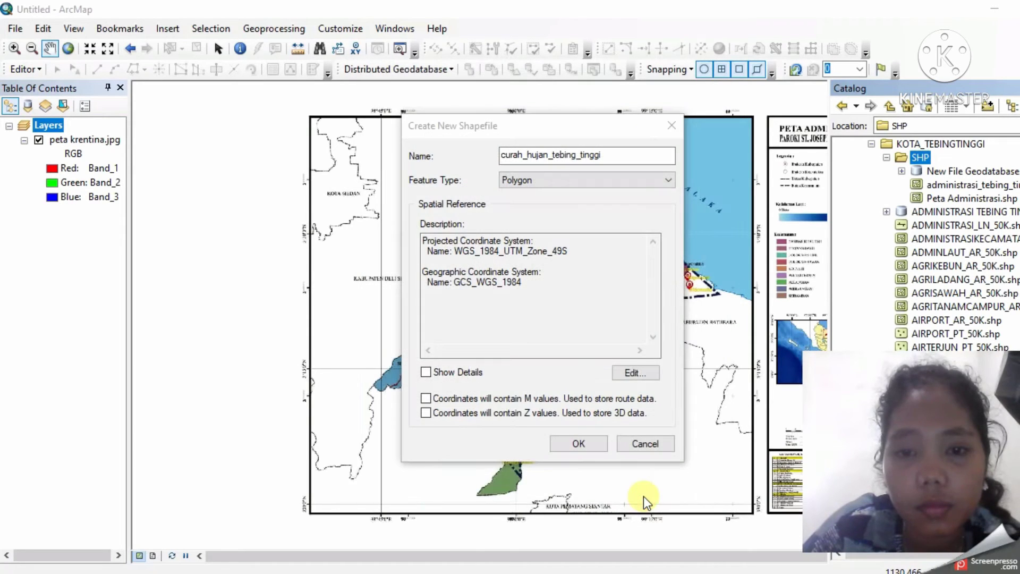
left_click(582, 444)
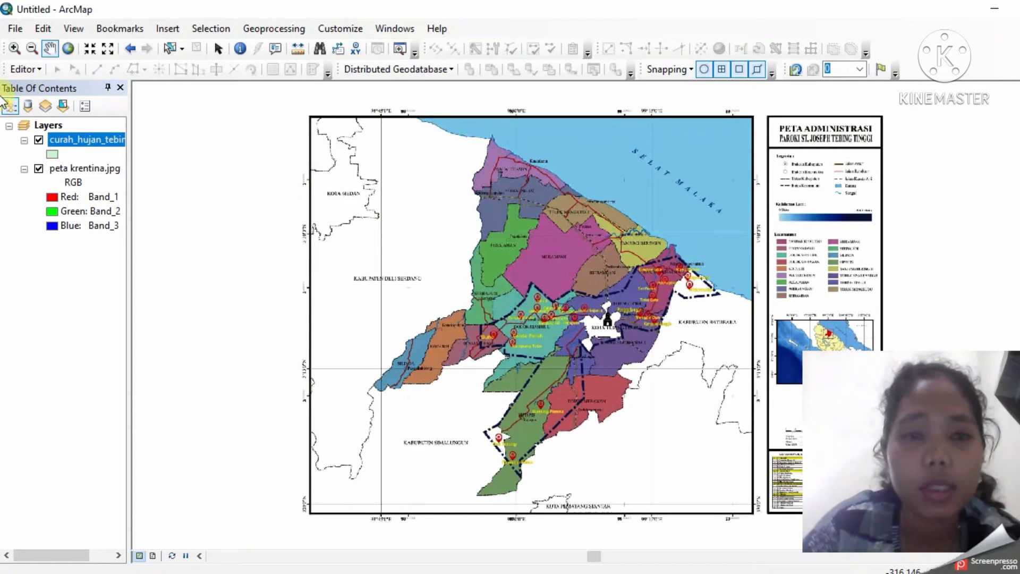
Step: Change the curah_hujan_tebing_tinggi layer's symbol to Hollow
left_click(53, 154)
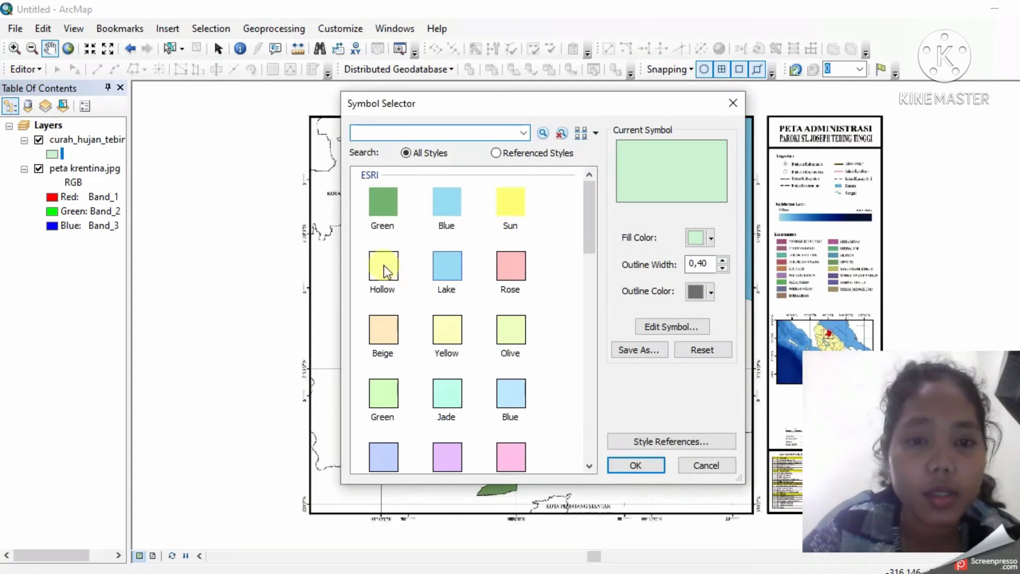
left_click(385, 268)
left_click(651, 469)
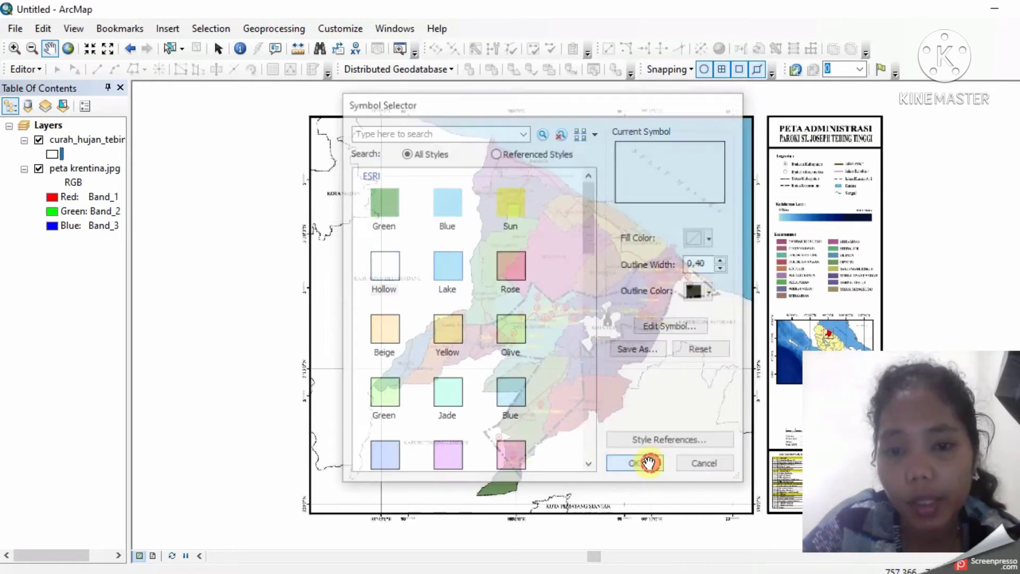
right_click(81, 168)
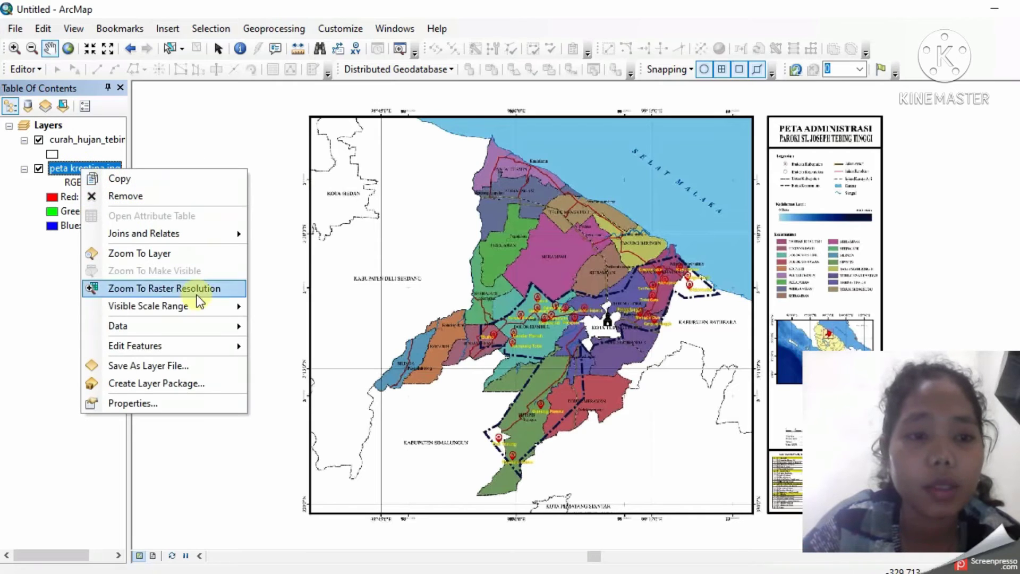
left_click(187, 347)
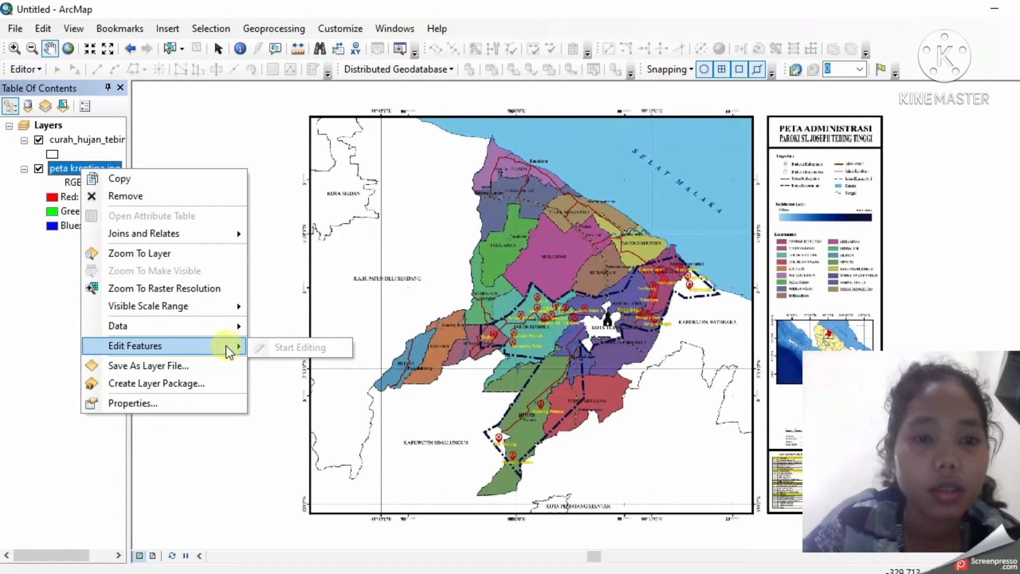
left_click(37, 68)
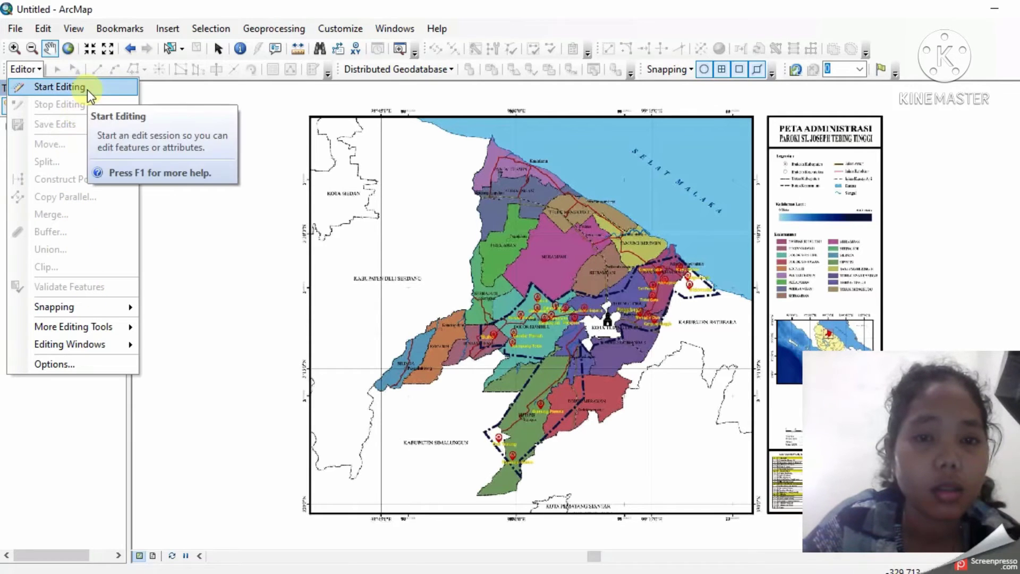
left_click(78, 358)
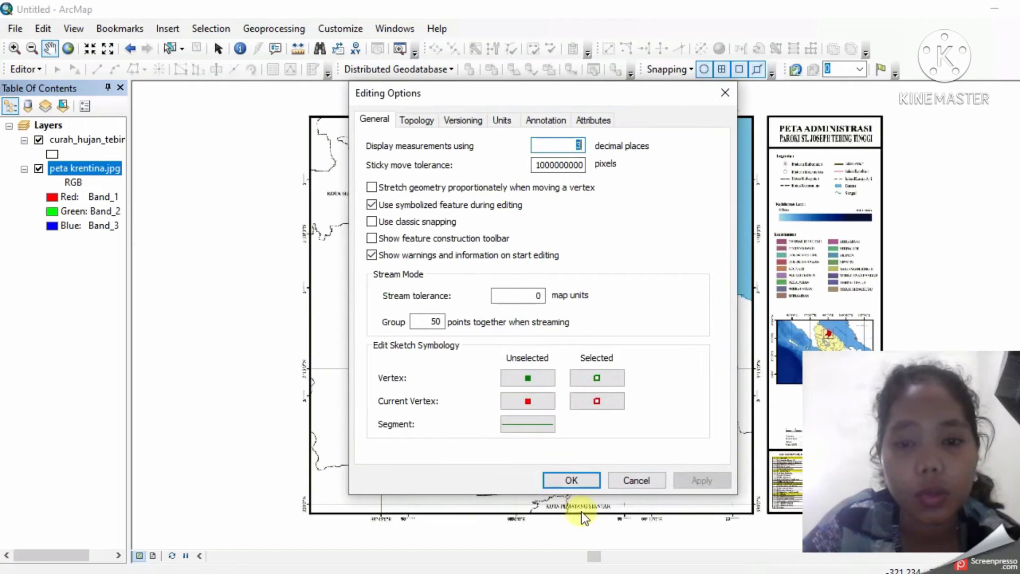
left_click(571, 480)
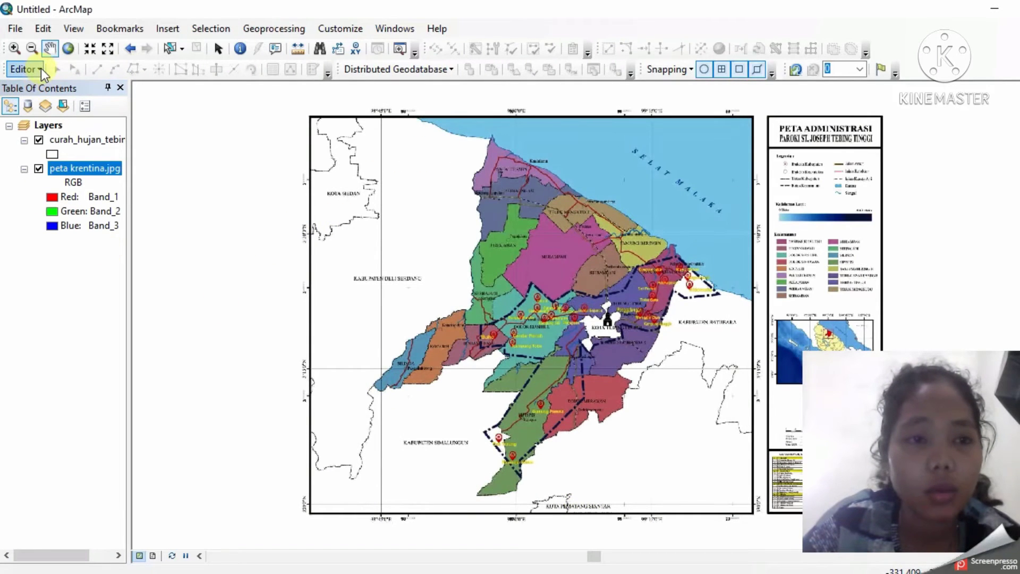
right_click(40, 68)
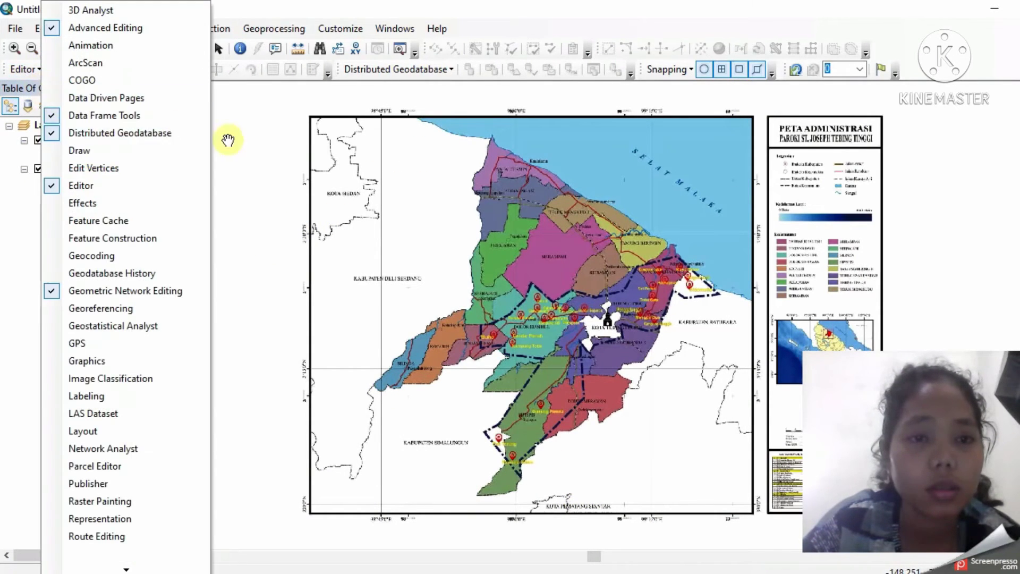
left_click(235, 148)
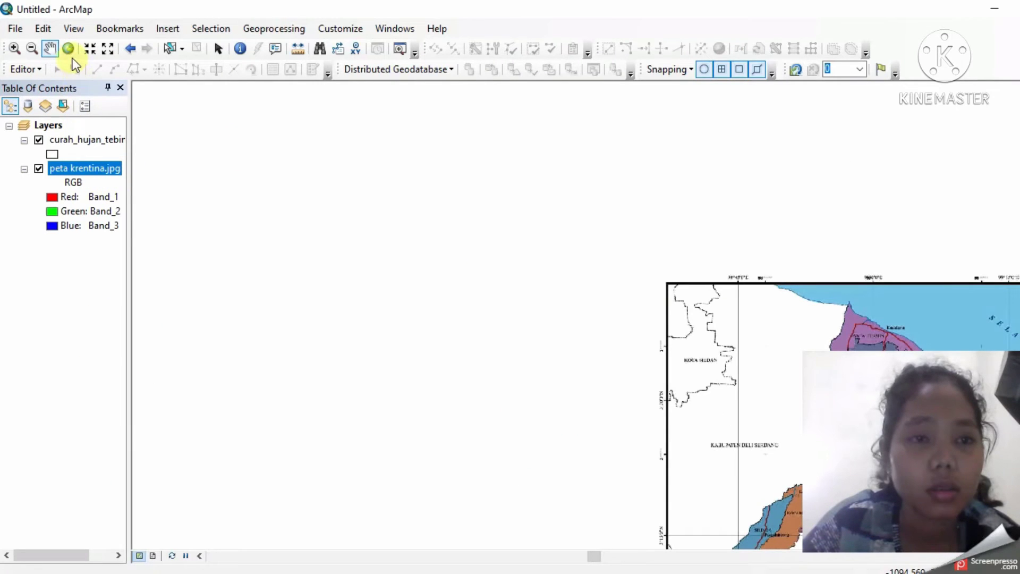
left_click_drag(713, 347, 410, 212)
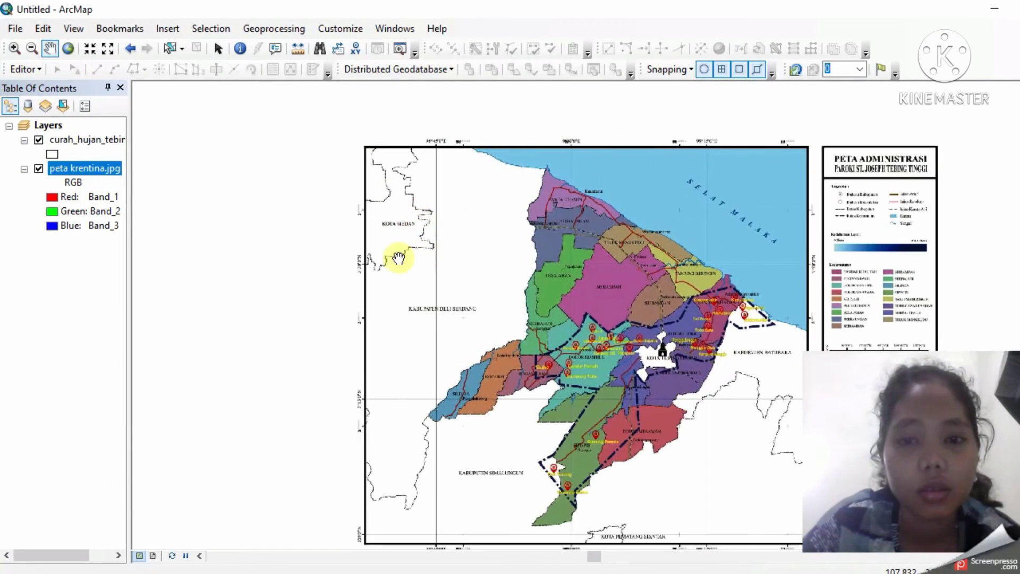
left_click_drag(474, 268, 413, 246)
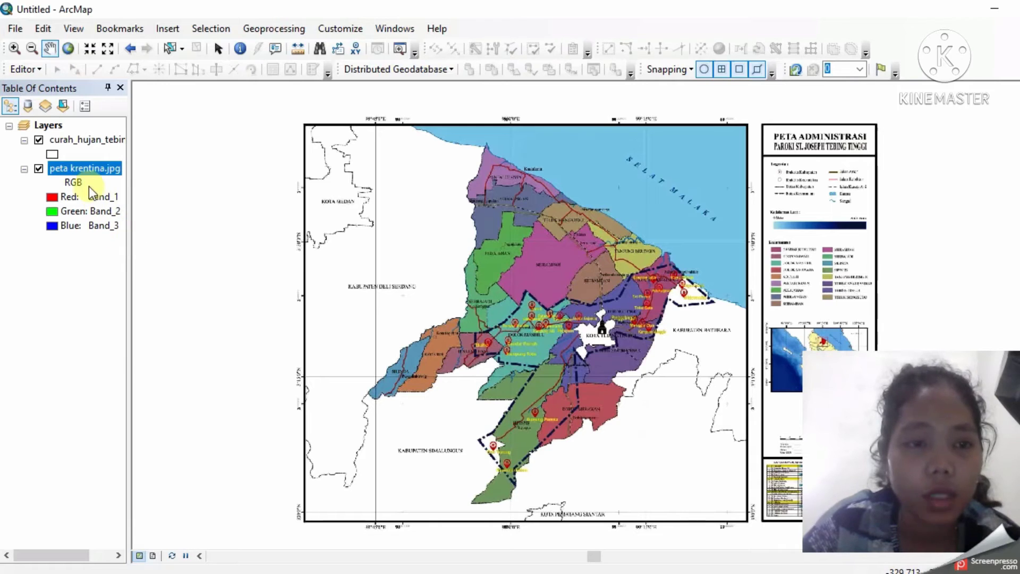
right_click(105, 170)
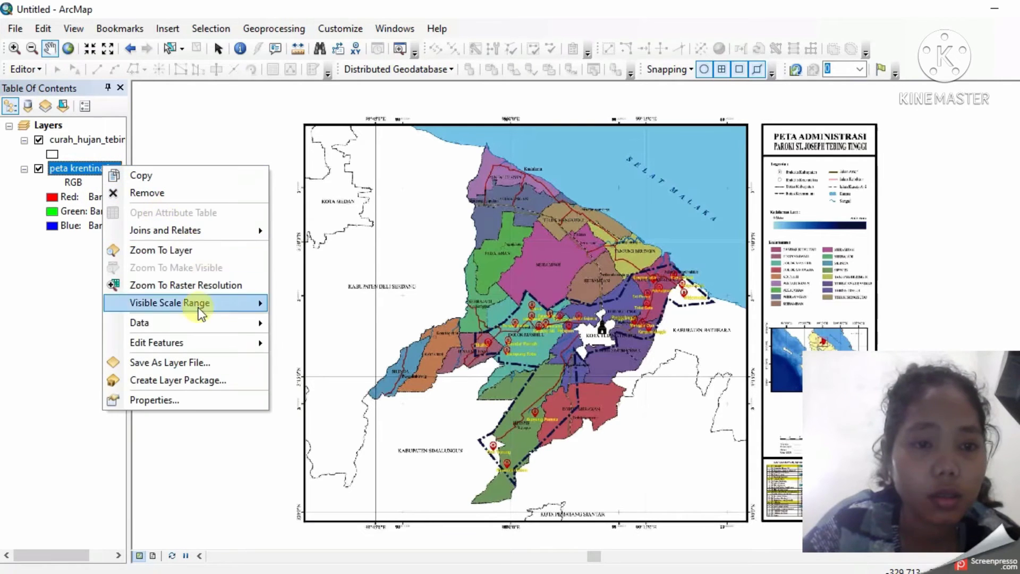
mouse_move(197, 343)
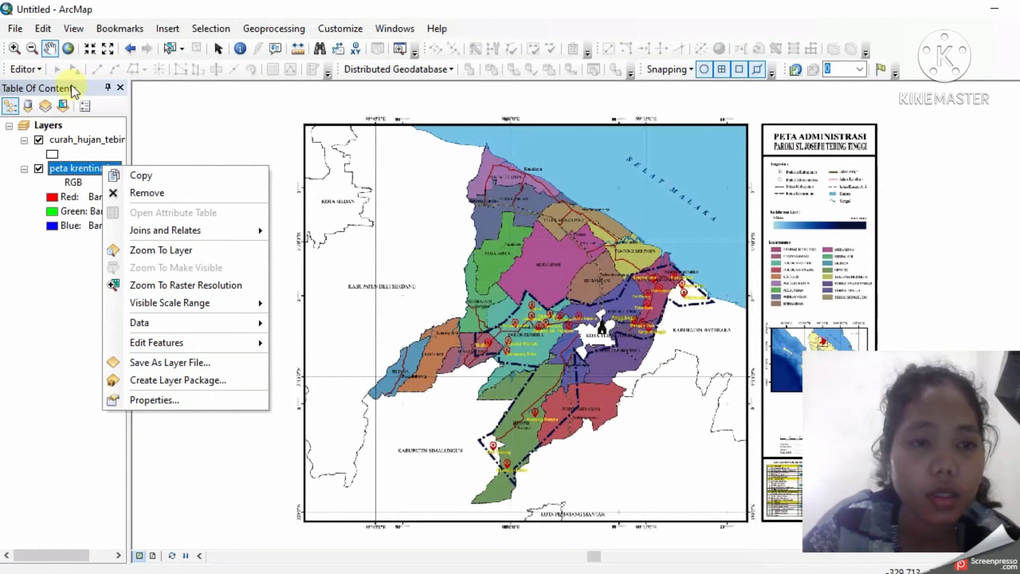
Step: Start an edit session and choose the curah_hujan_tebing_tinggi feature template for creating polygons
left_click(34, 75)
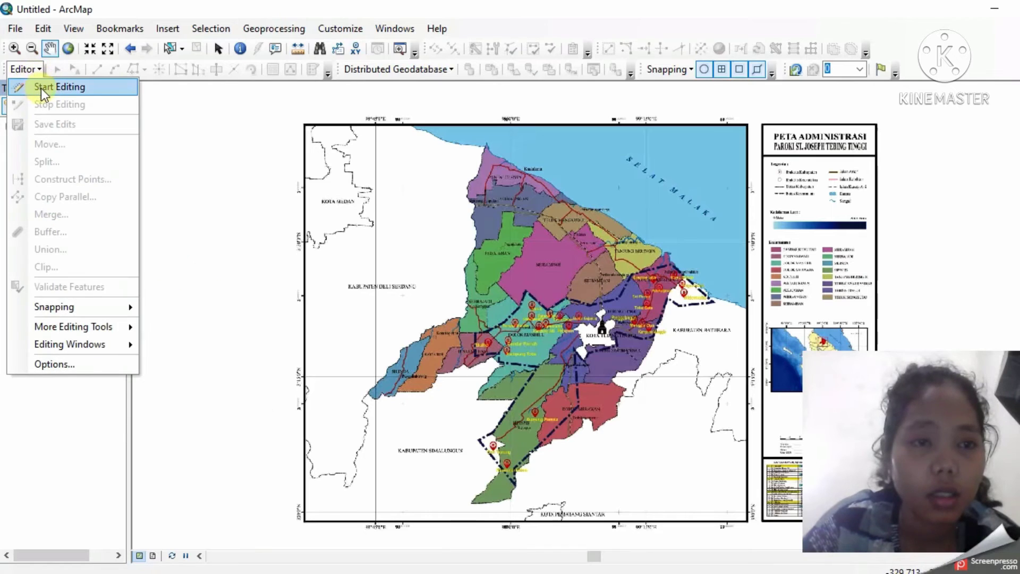
left_click(42, 89)
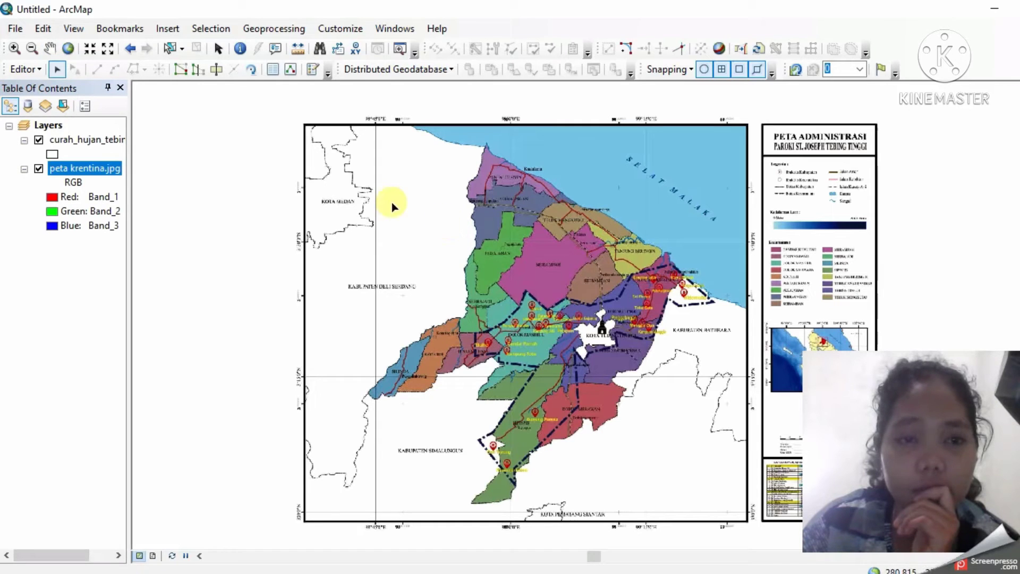
left_click(309, 72)
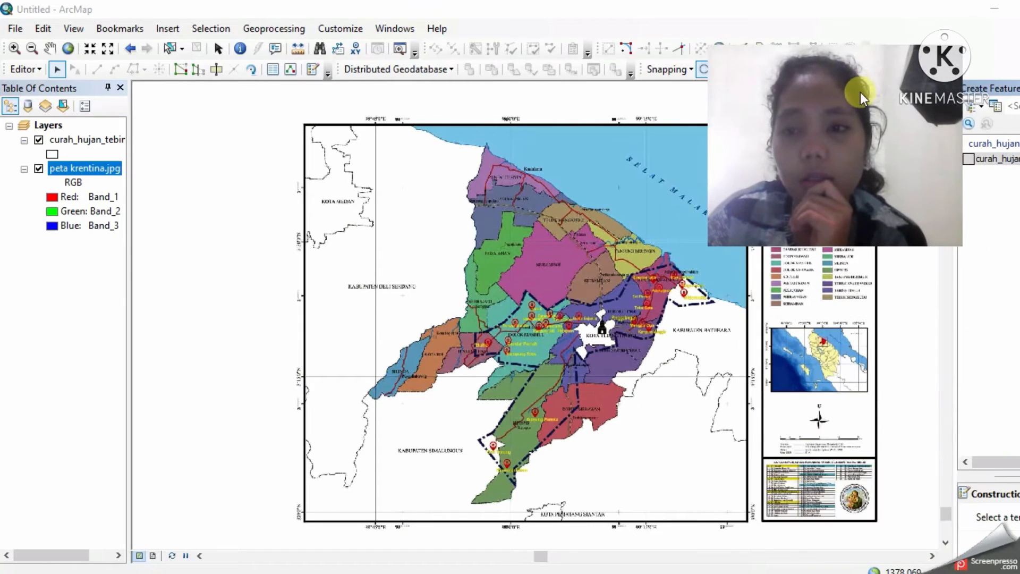
left_click(992, 158)
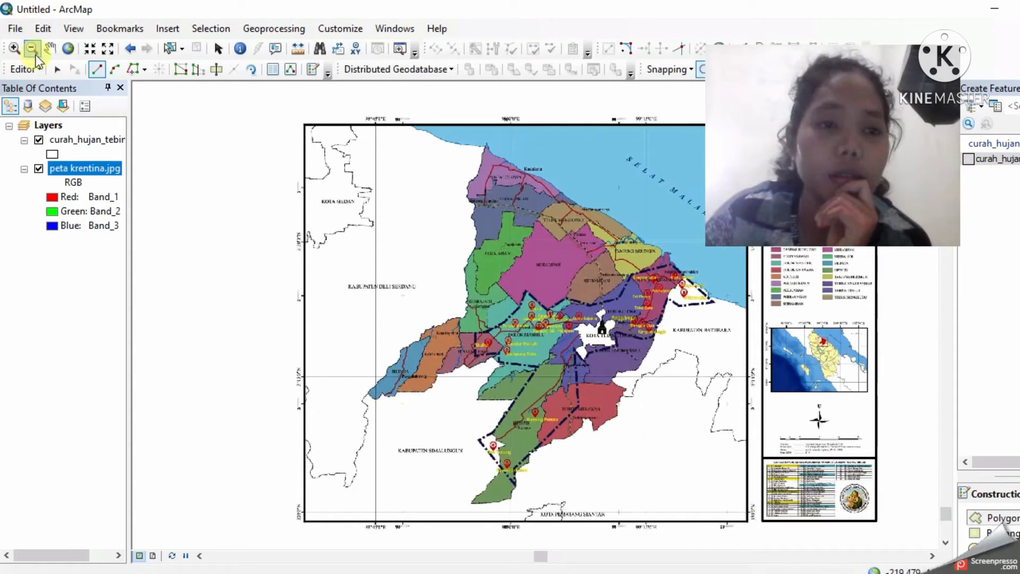
Step: Start a polygon at the northern tip of Pantai Cermin and trace the first stretch of its coastline southeastward
left_click(15, 48)
scroll(409, 218, "down", 2)
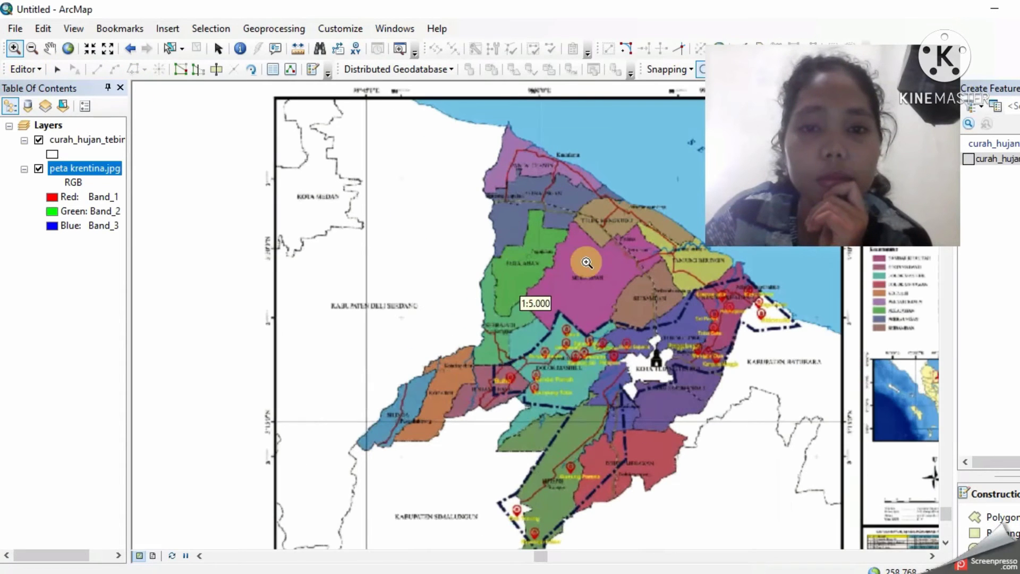
scroll(493, 189, "down", 3)
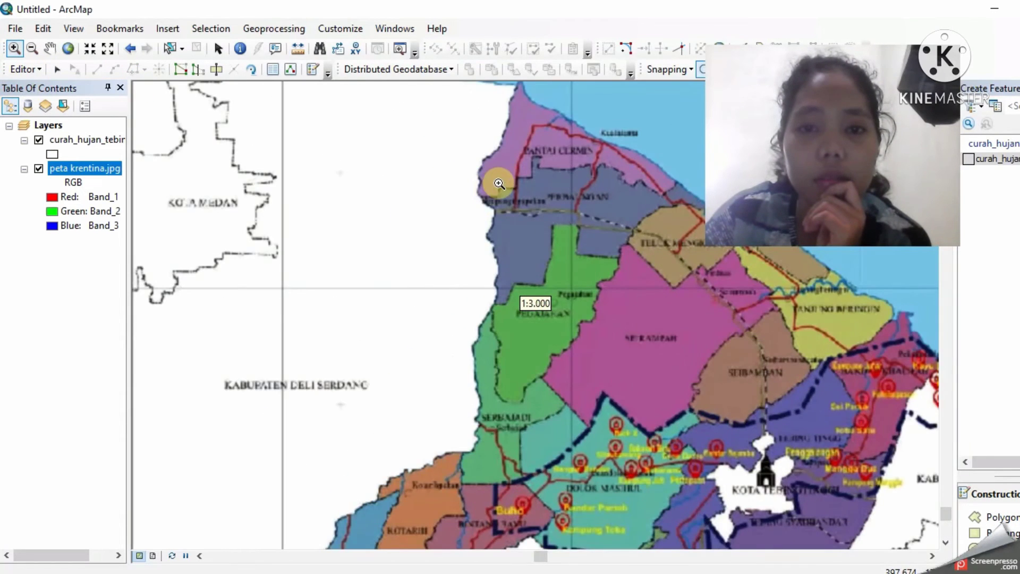
scroll(547, 169, "down", 1)
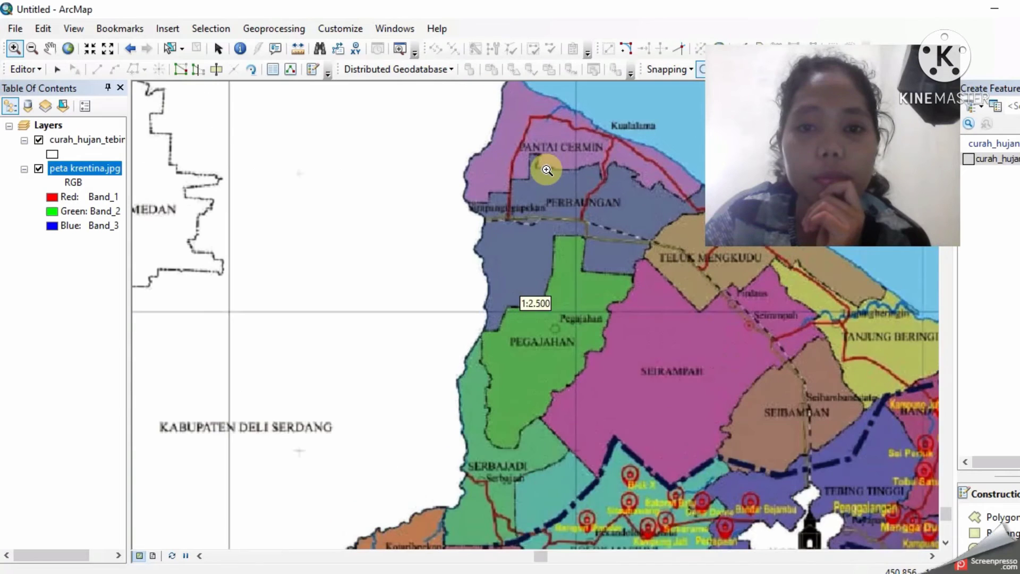
left_click(49, 48)
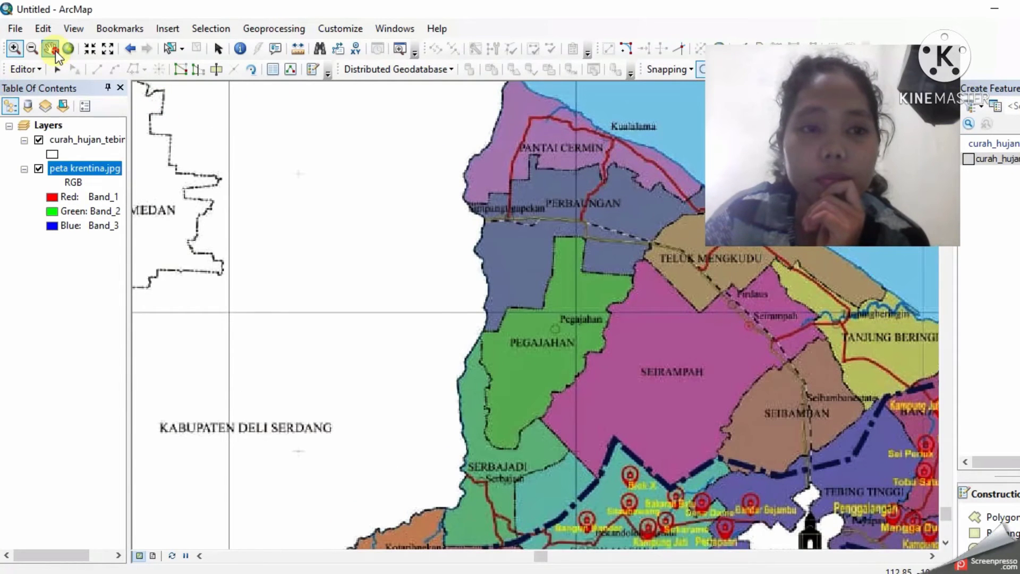
left_click_drag(566, 182, 526, 231)
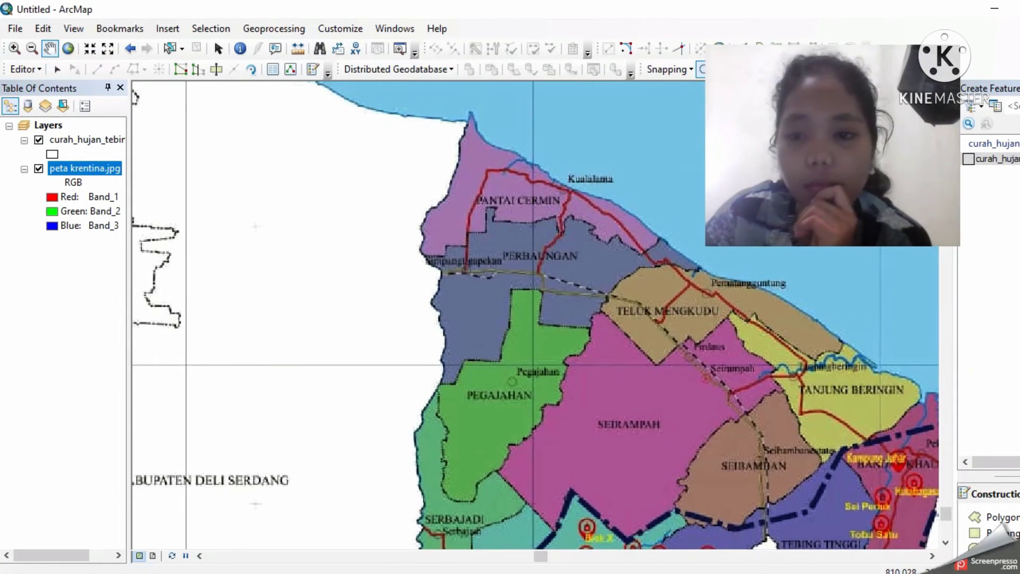
left_click(984, 517)
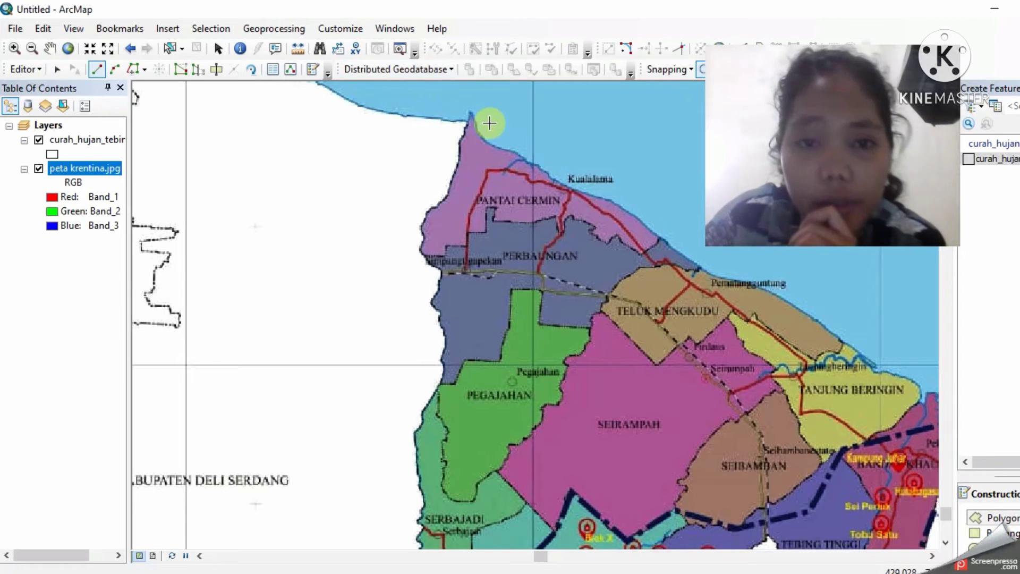
left_click(470, 116)
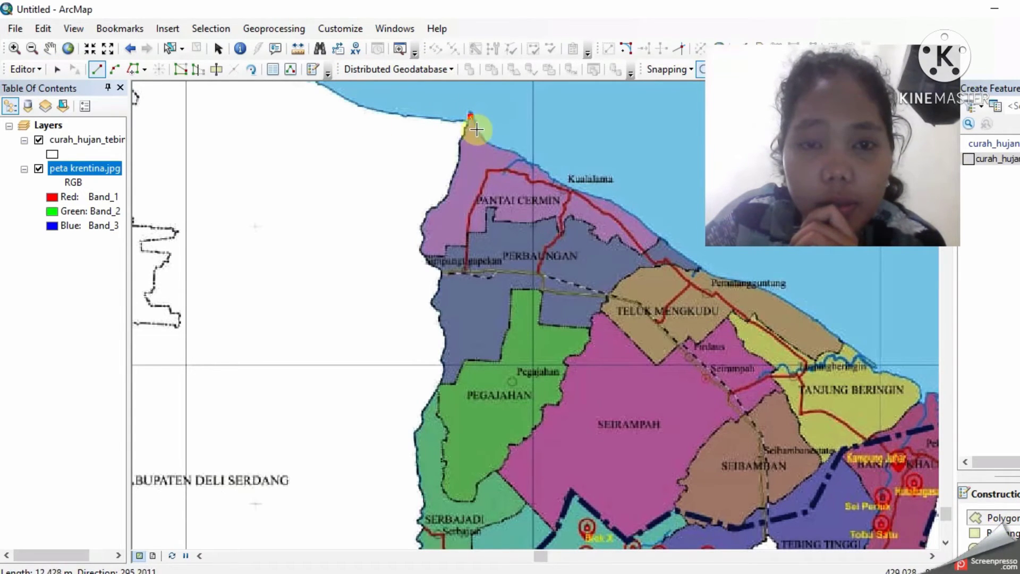
key("ctrl+z")
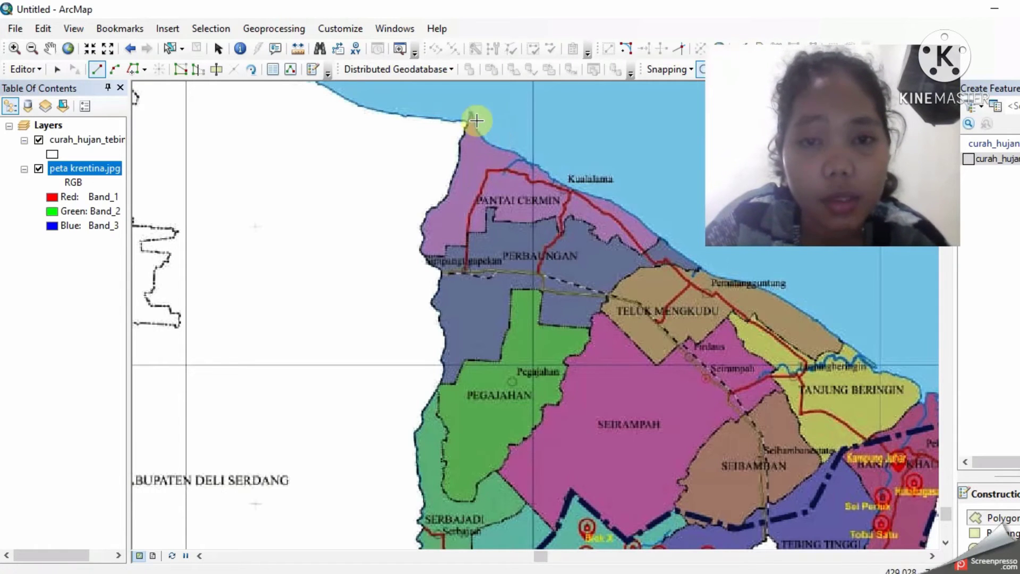
left_click(472, 113)
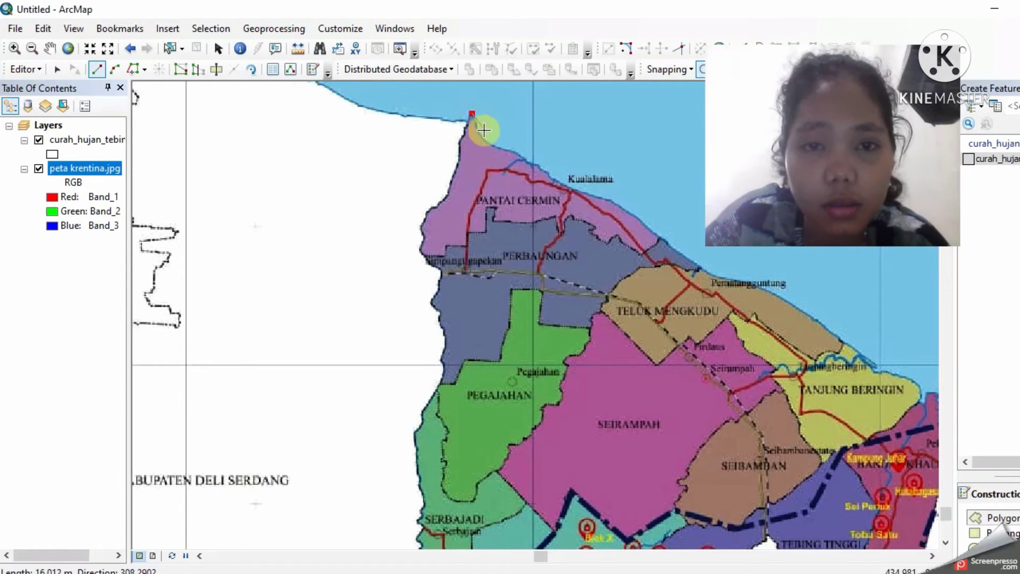
left_click(479, 133)
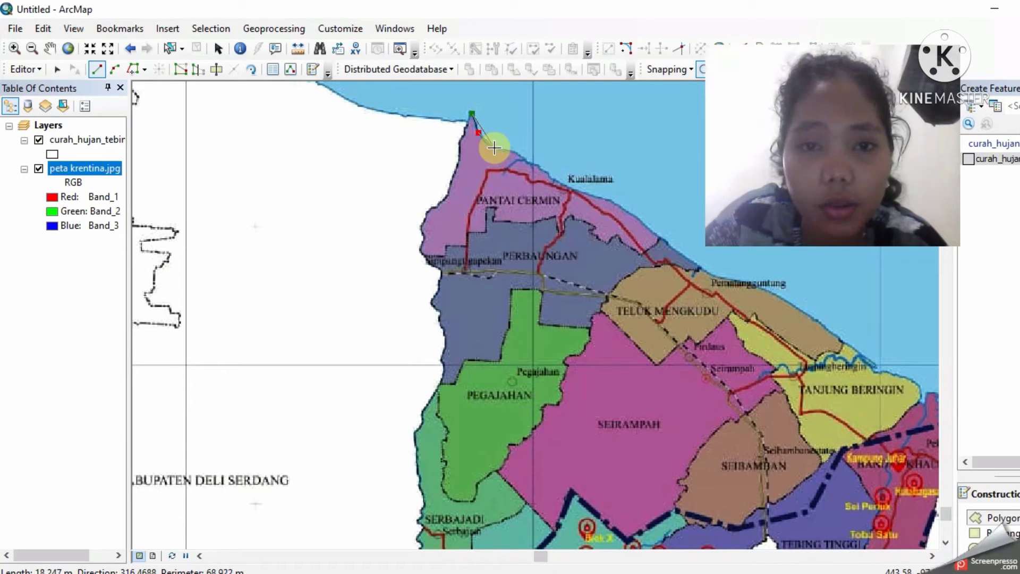
left_click(494, 148)
left_click(520, 156)
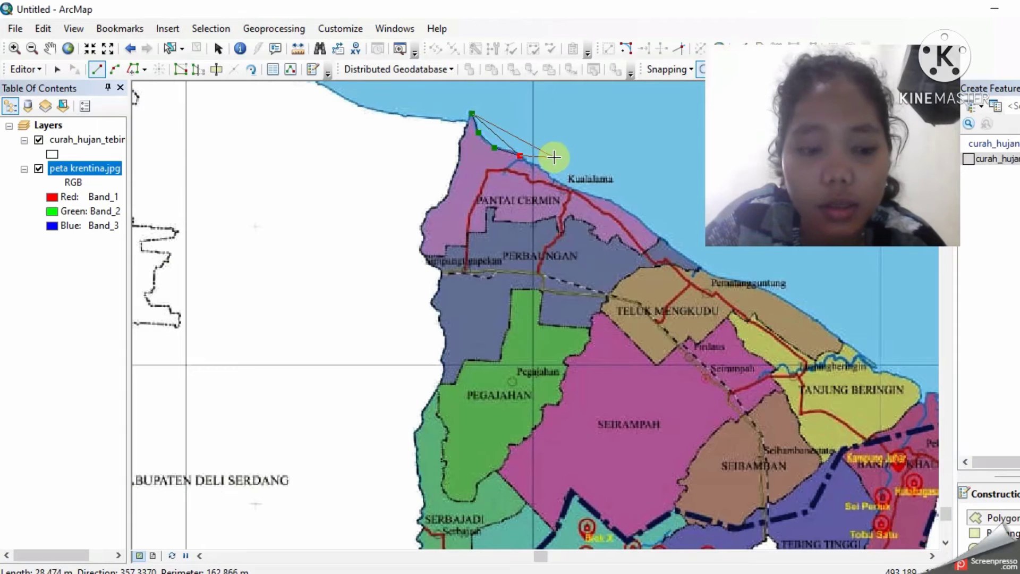
Step: Correct misplaced vertices and continue the polygon outline along the coast past Kualalama to the eastern end of Perbaungan's shore
key("ctrl+z")
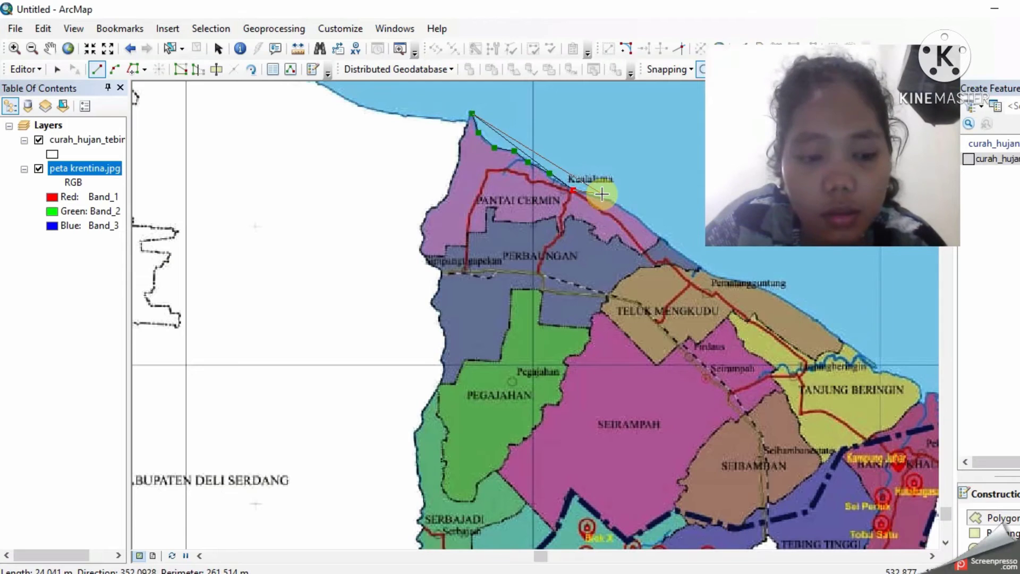
key("ctrl+z")
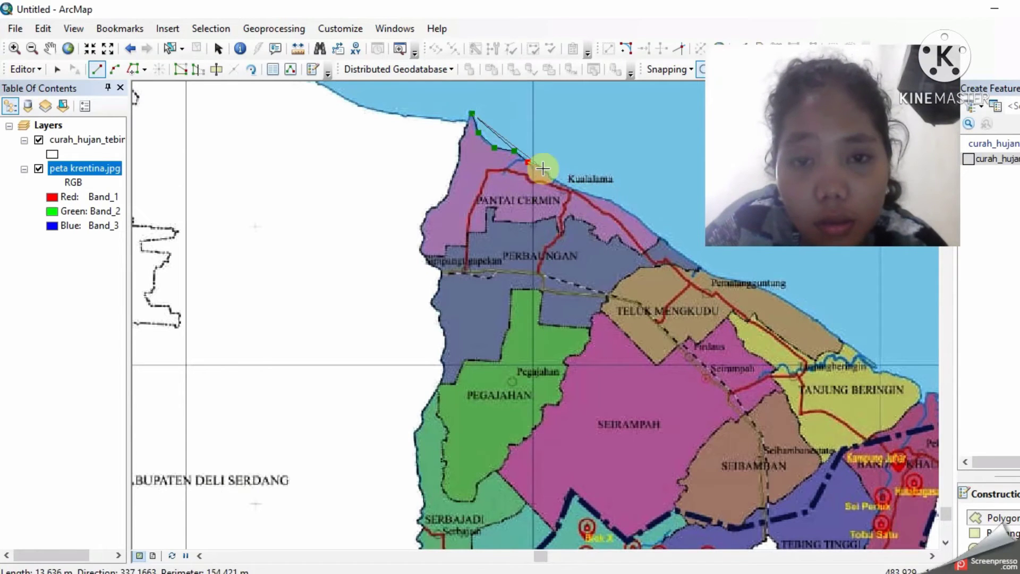
key("ctrl+z")
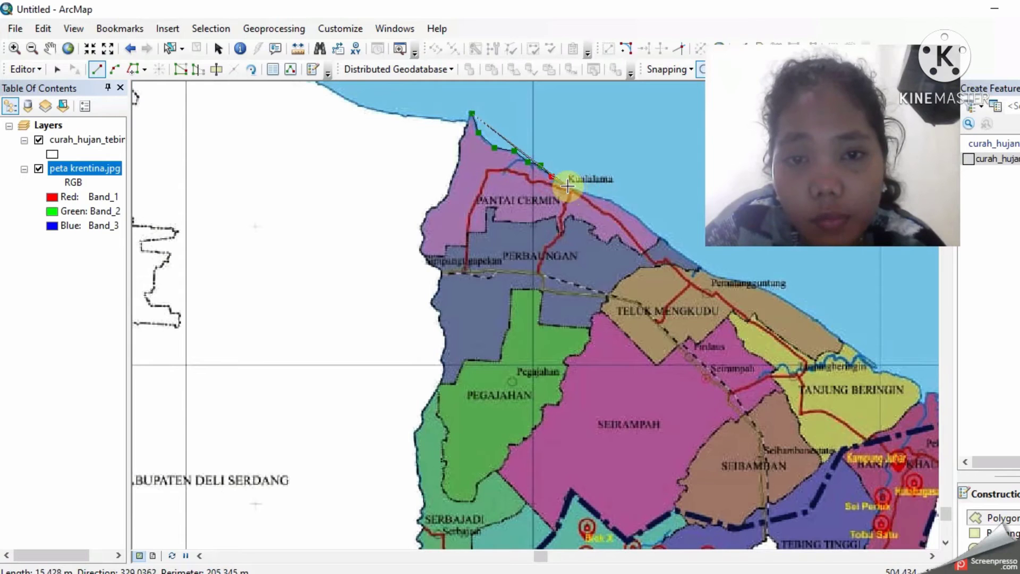
left_click(622, 205)
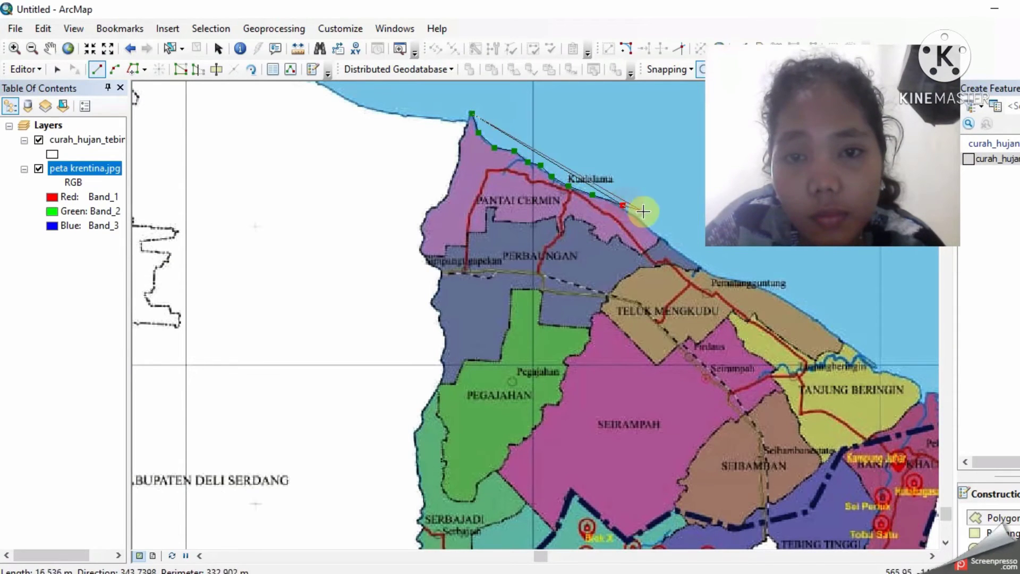
left_click(667, 238)
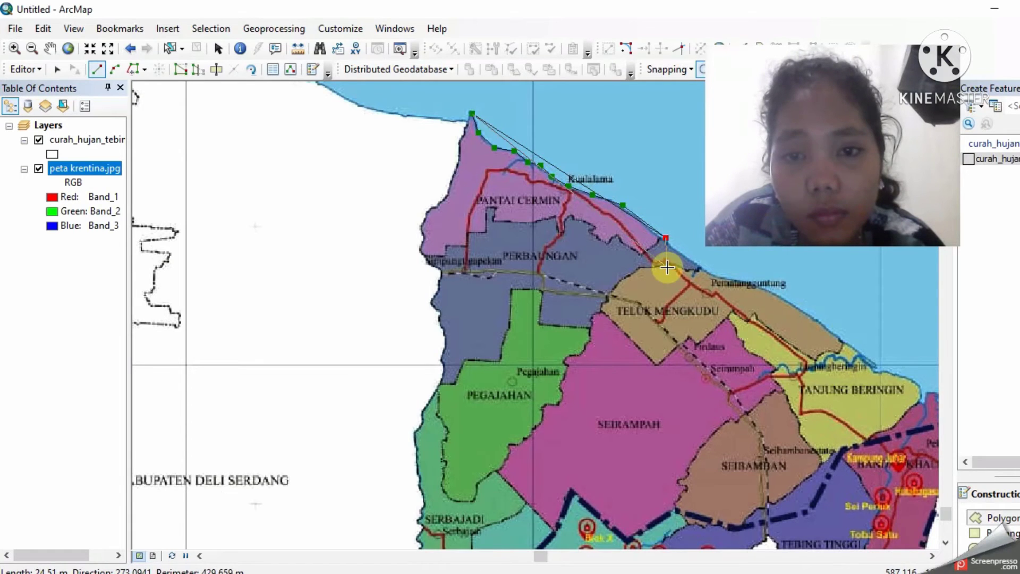
key("ctrl+z")
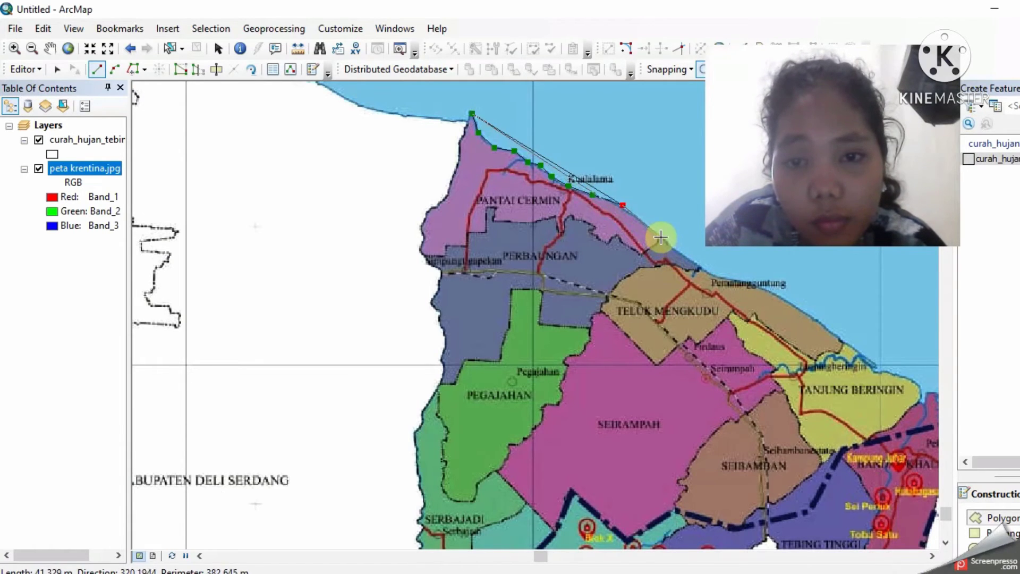
left_click(661, 235)
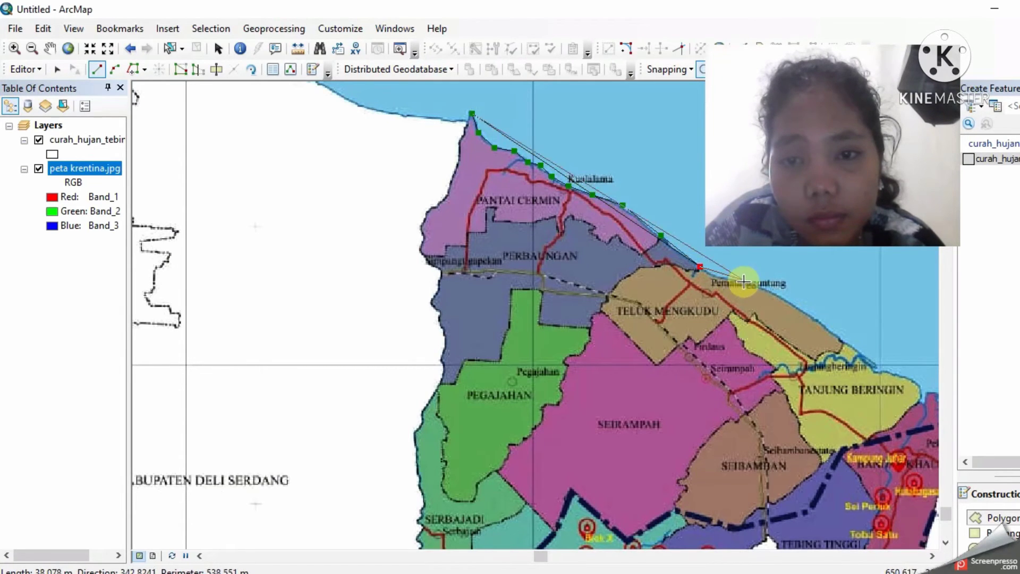
Step: Continue the polygon outline along Teluk Mengkudu's coast to the Tanjung Beringin boundary, redoing the misplaced vertex near Pematangguntung
left_click(724, 282)
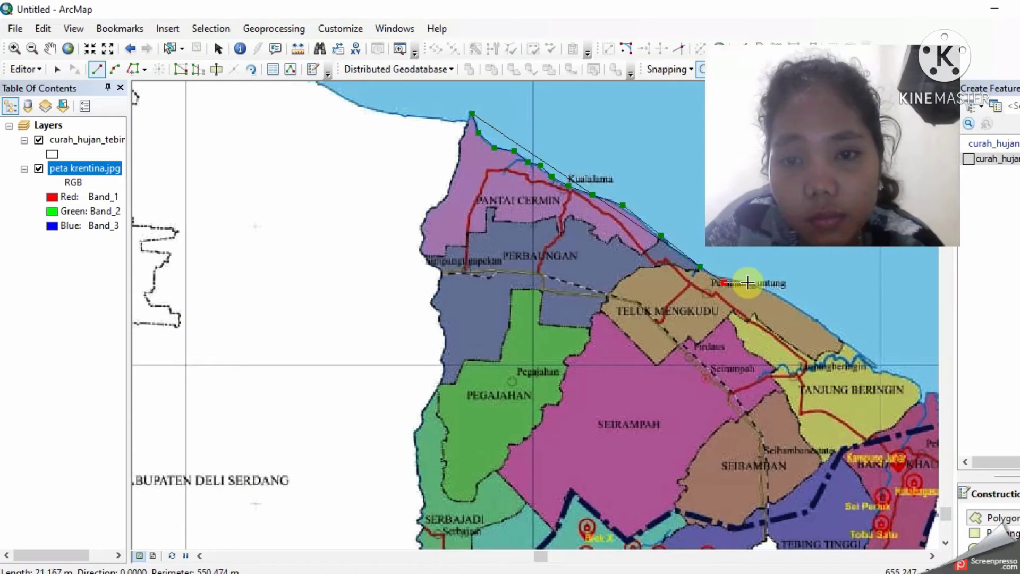
key("ctrl+z")
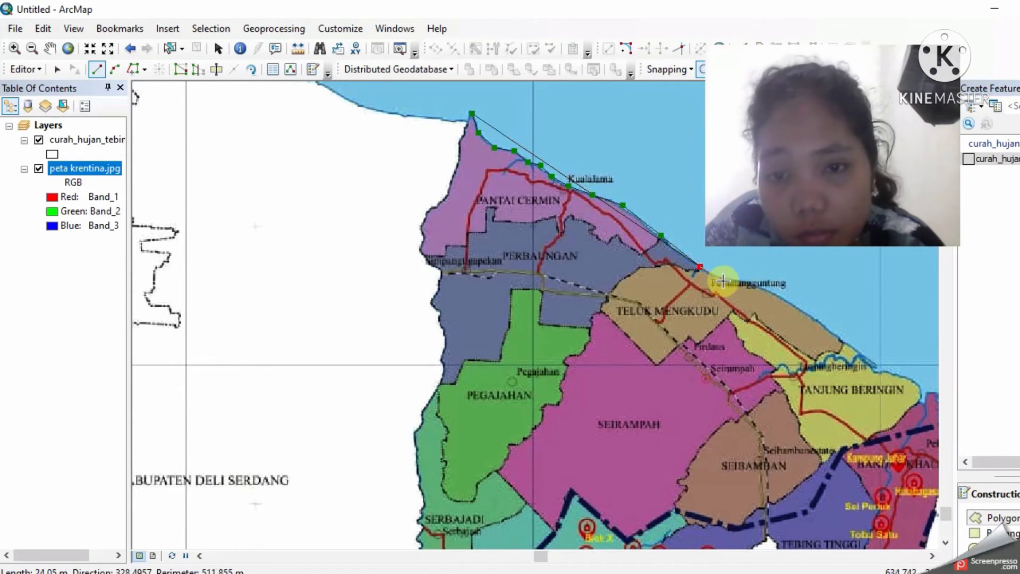
left_click(718, 278)
left_click(743, 281)
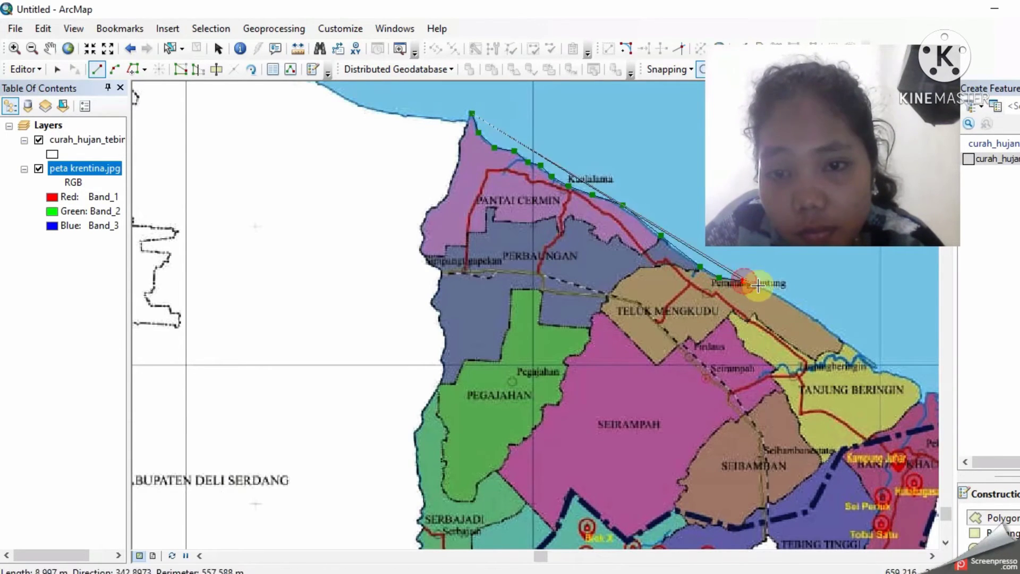
left_click(775, 294)
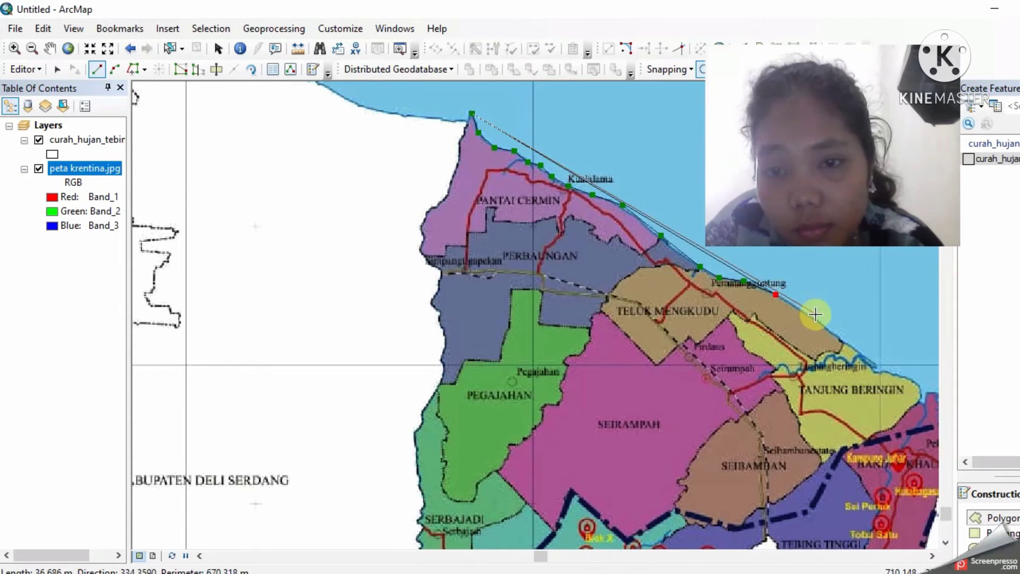
left_click(844, 339)
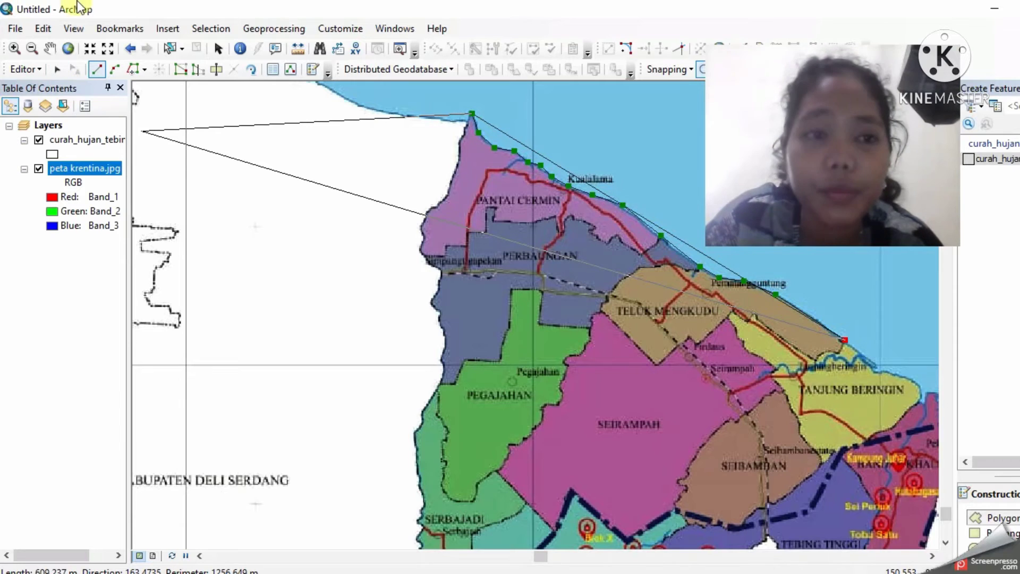
left_click(50, 49)
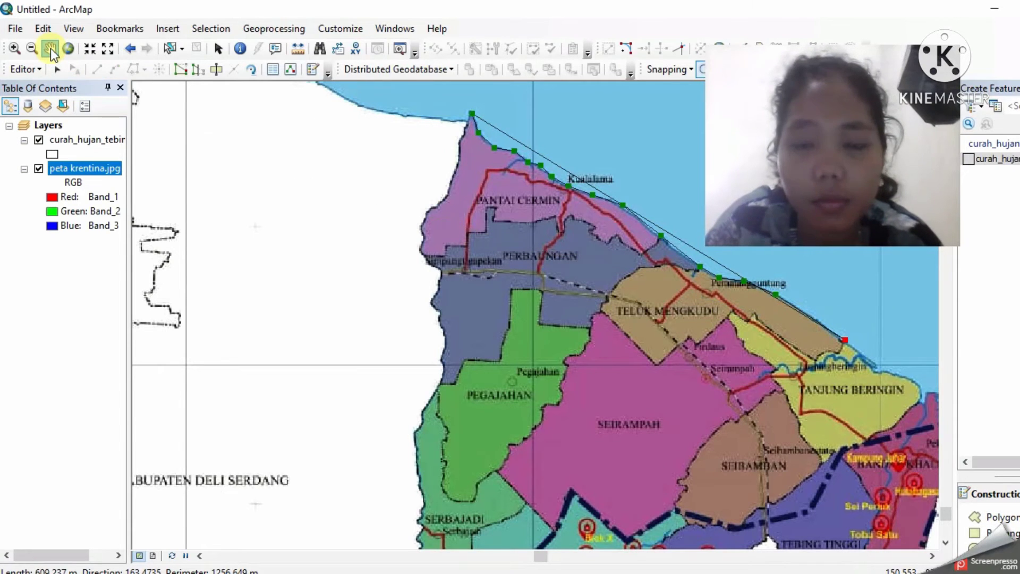
left_click_drag(567, 338, 317, 291)
left_click_drag(592, 372, 568, 350)
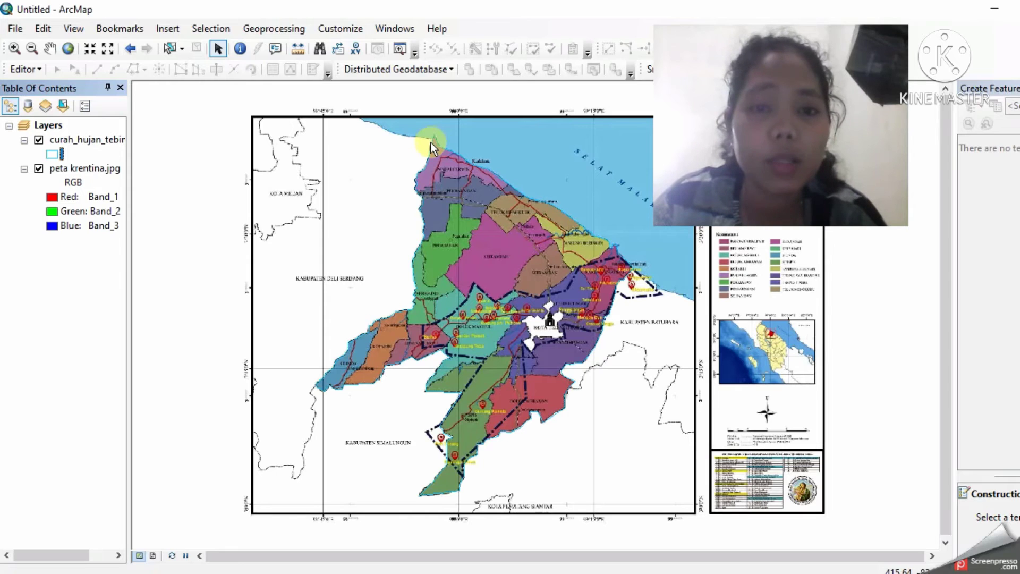
Step: Change the curah_hujan_tebing_tinggi layer's symbol to the Yellow fill
left_click(53, 154)
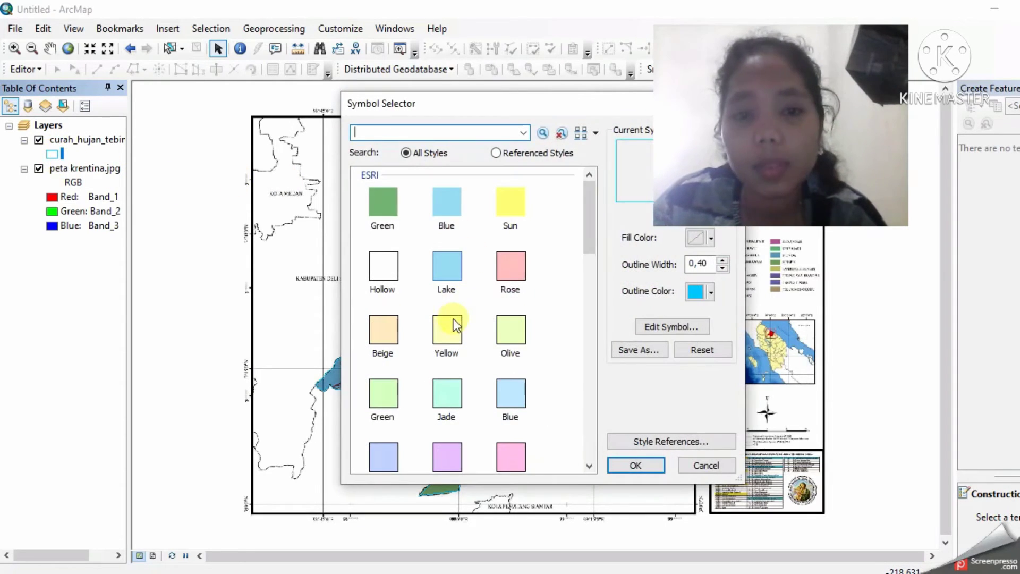
left_click(443, 331)
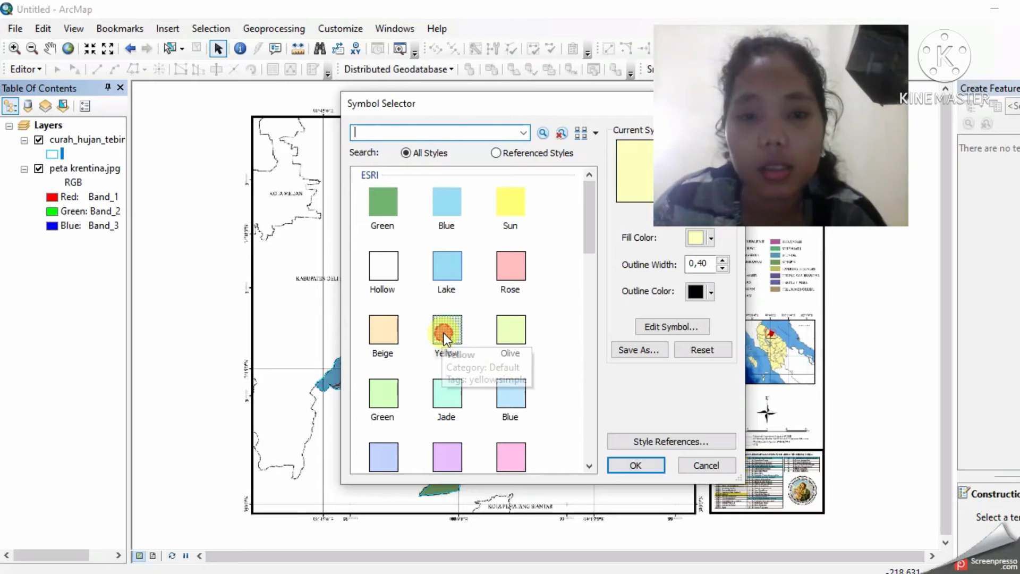
left_click(644, 465)
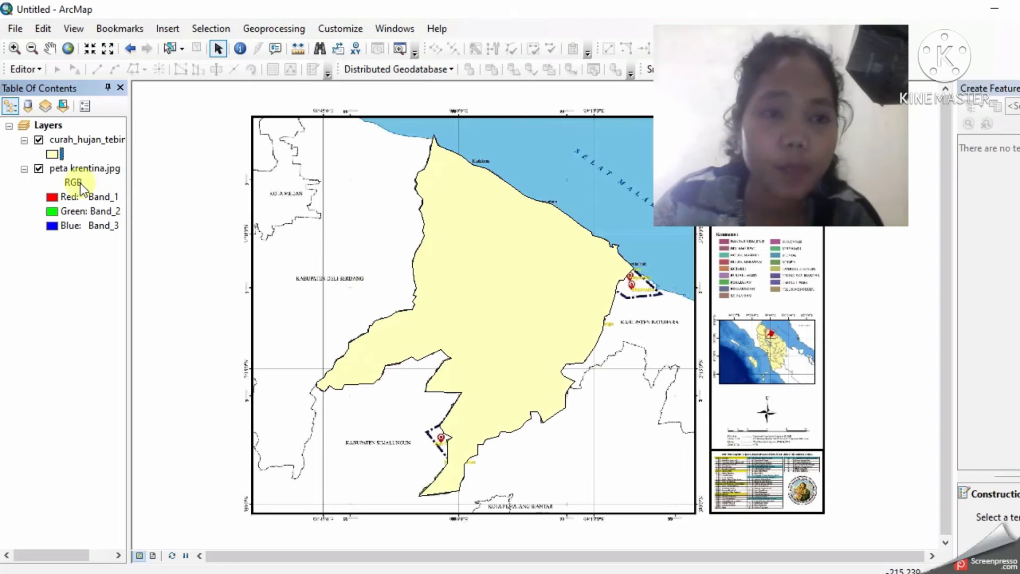
Step: Set the curah_hujan_tebing_tinggi layer's symbol to Hollow so the scanned map shows through
left_click(51, 154)
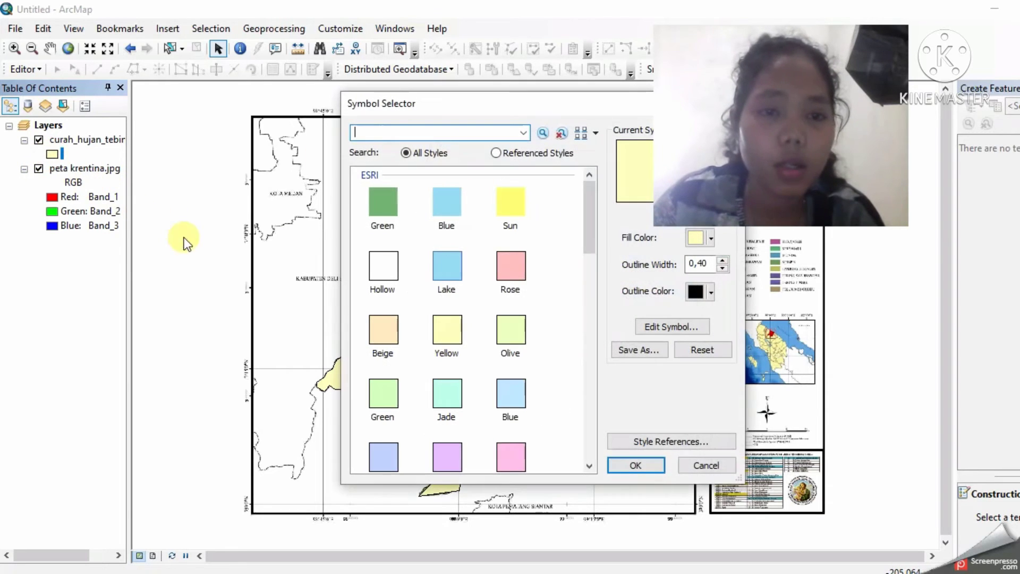
left_click(383, 264)
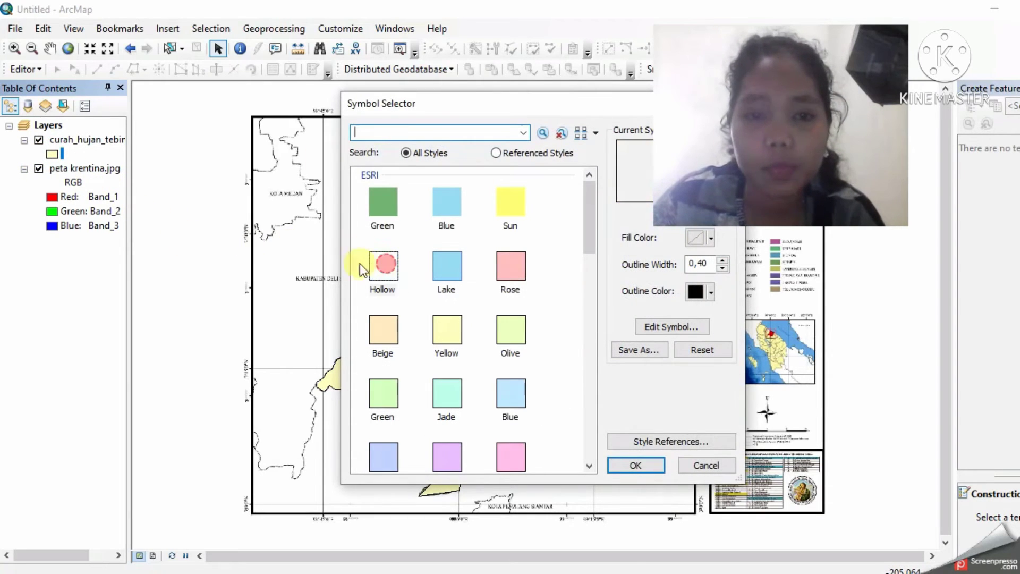
left_click(651, 464)
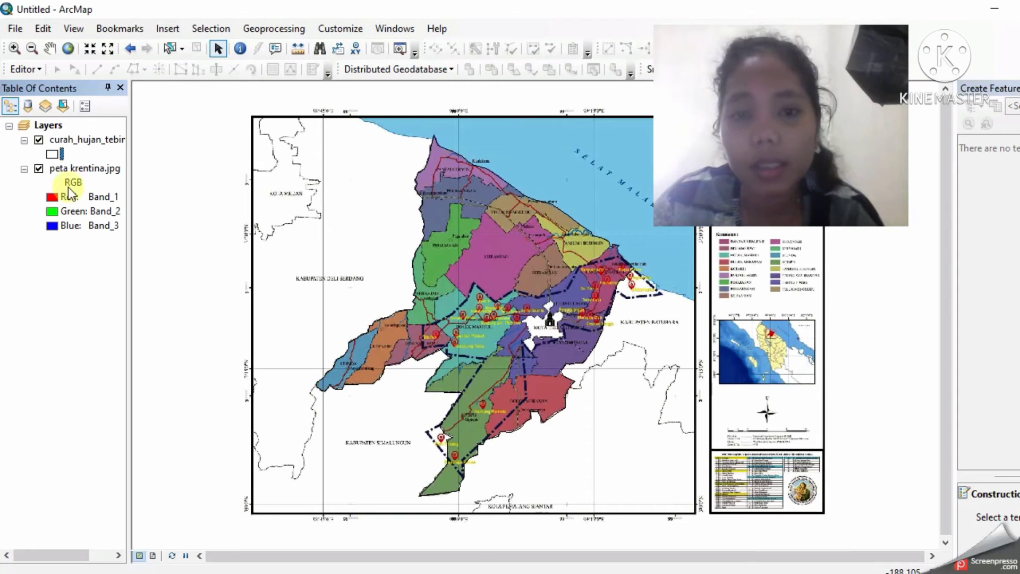
Step: Set the outline color of the curah_hujan_tebing_tinggi layer's symbol to red
left_click(50, 152)
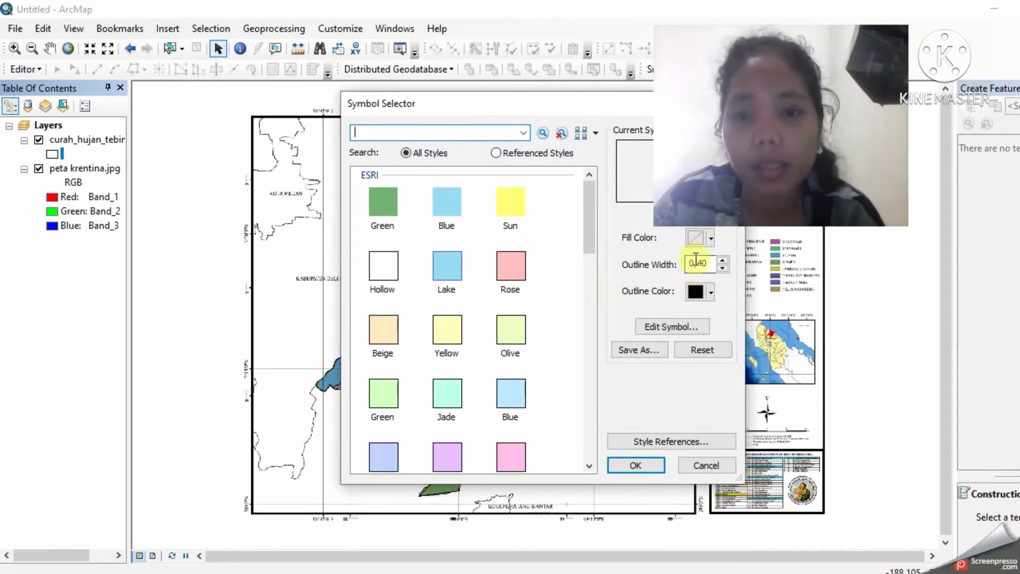
left_click(711, 294)
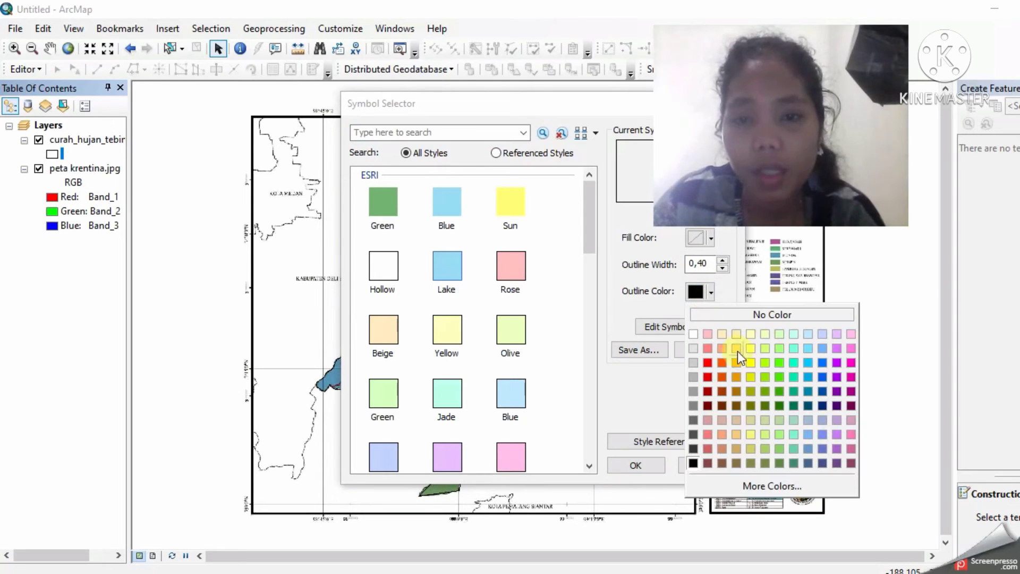
left_click(708, 363)
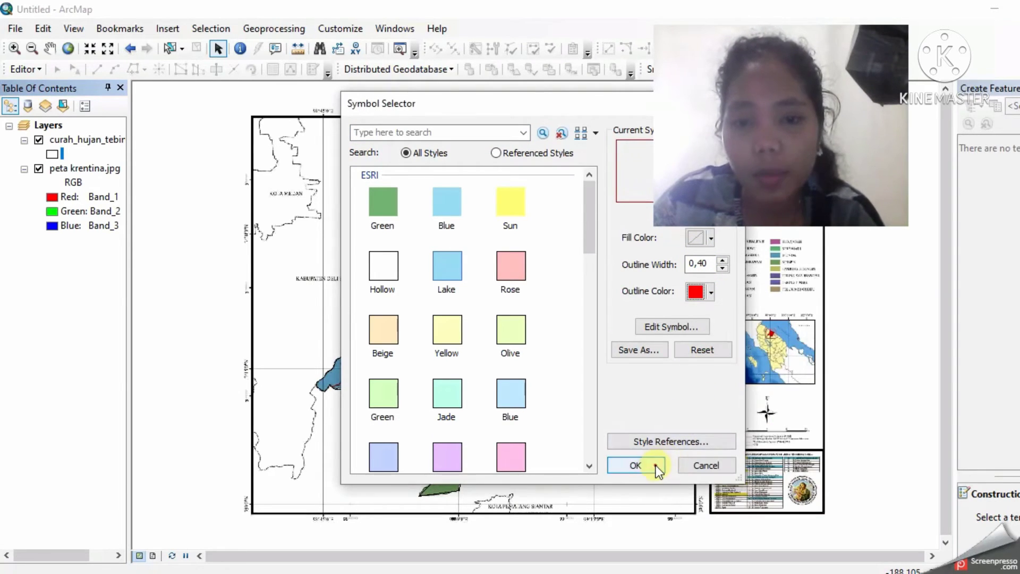
left_click(655, 465)
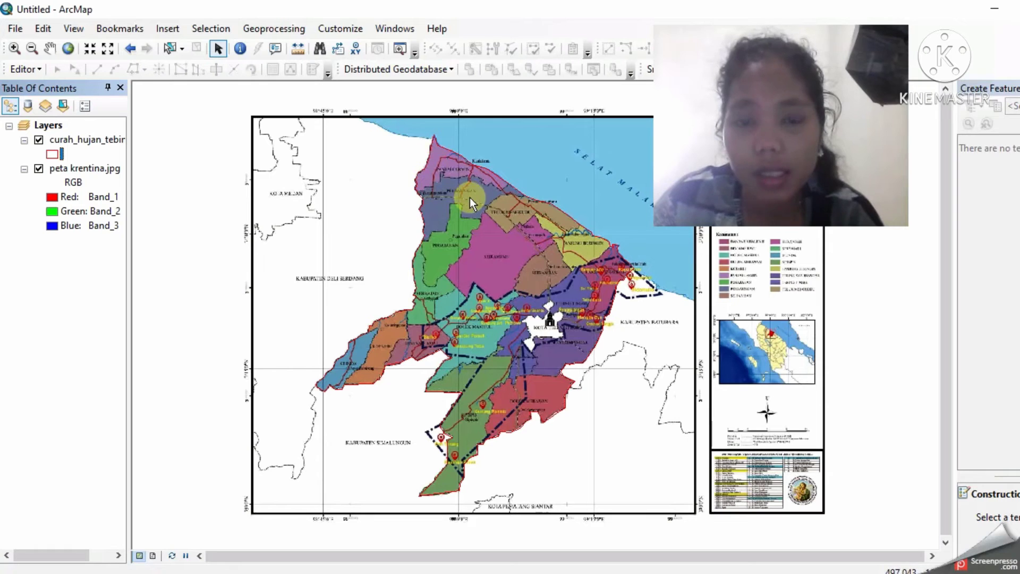
scroll(455, 230, "down", 3)
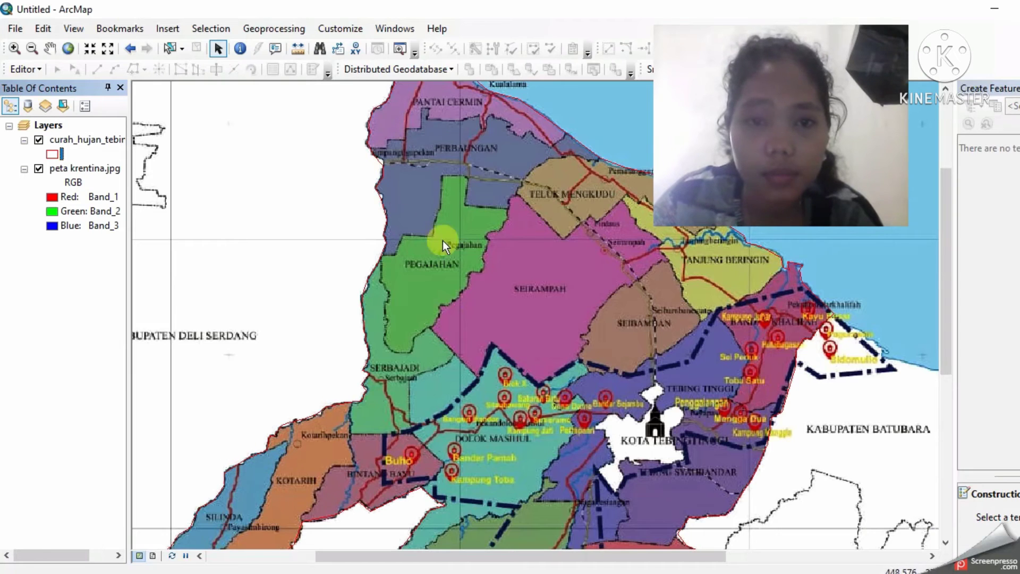
scroll(499, 253, "up", 3)
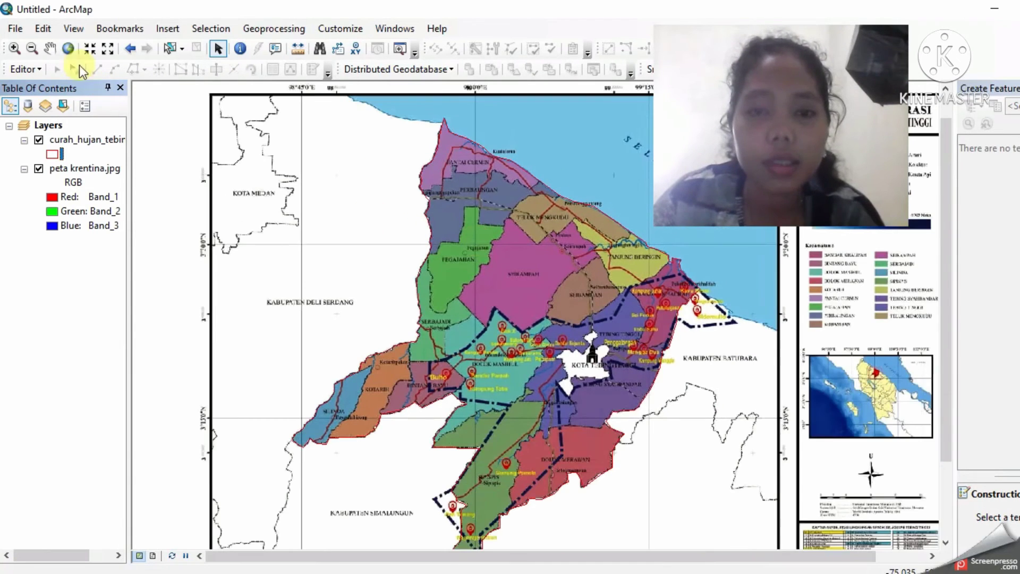
scroll(514, 216, "up", 2)
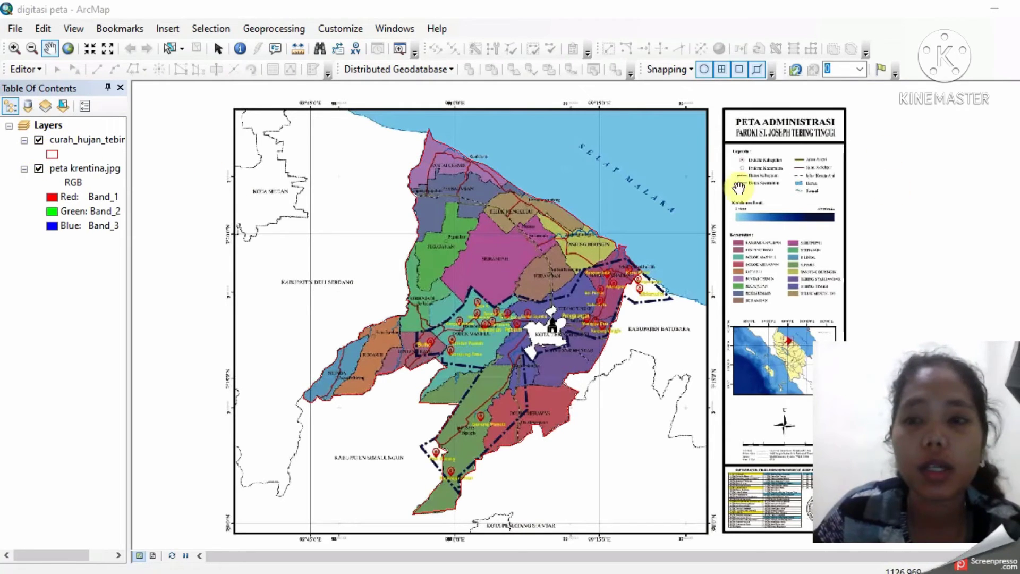
Step: Start a new shapefile in the SHP folder inside the KOTA_TEBINGTINGGI folder
left_click(1018, 114)
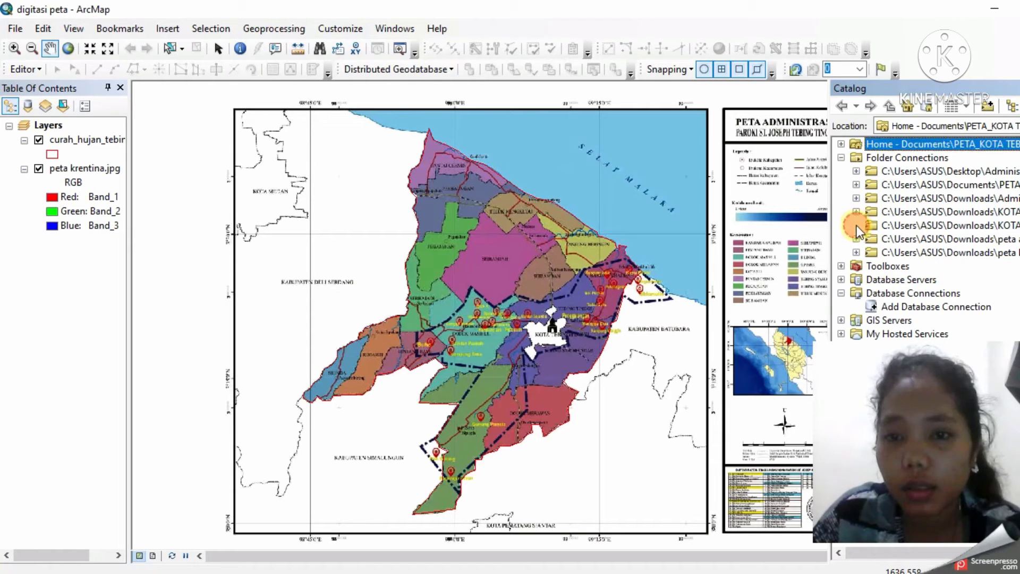
left_click(856, 211)
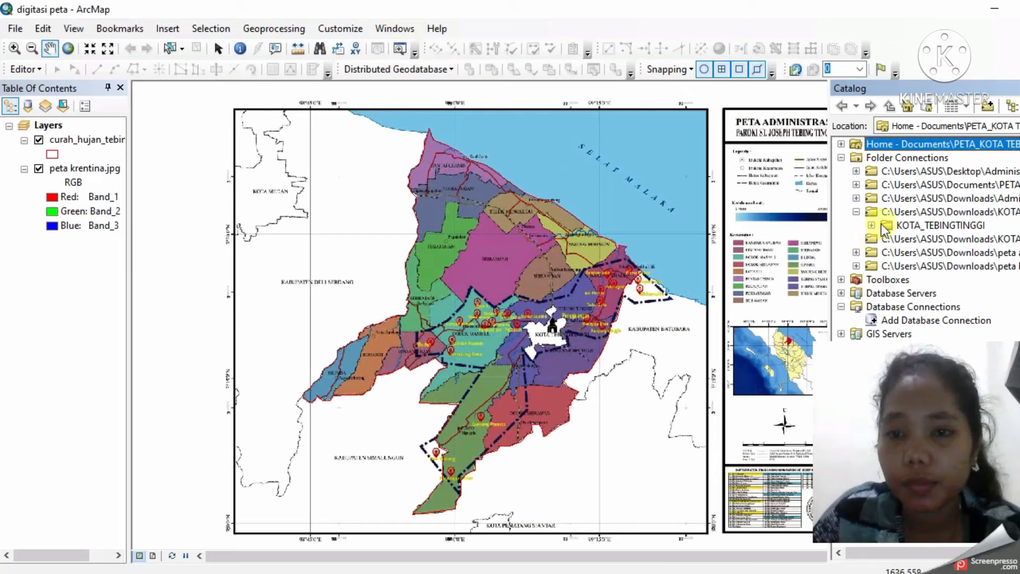
left_click(872, 225)
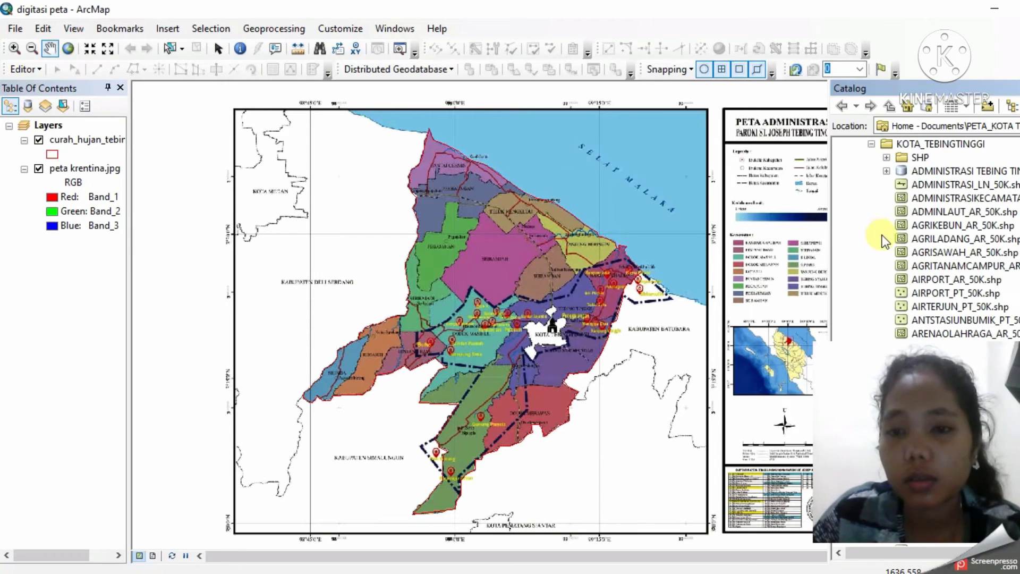
right_click(919, 161)
mouse_move(962, 258)
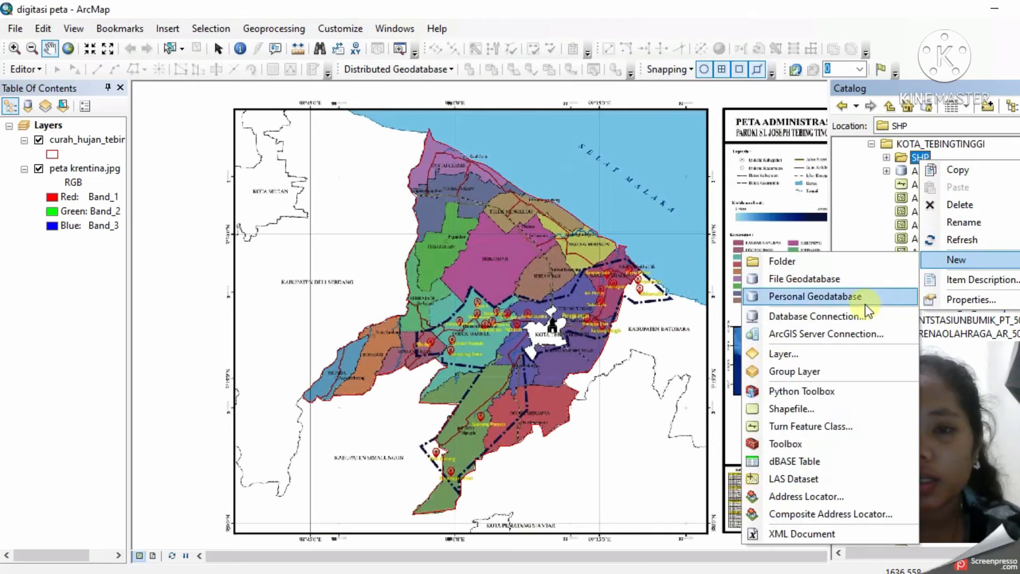
left_click(818, 407)
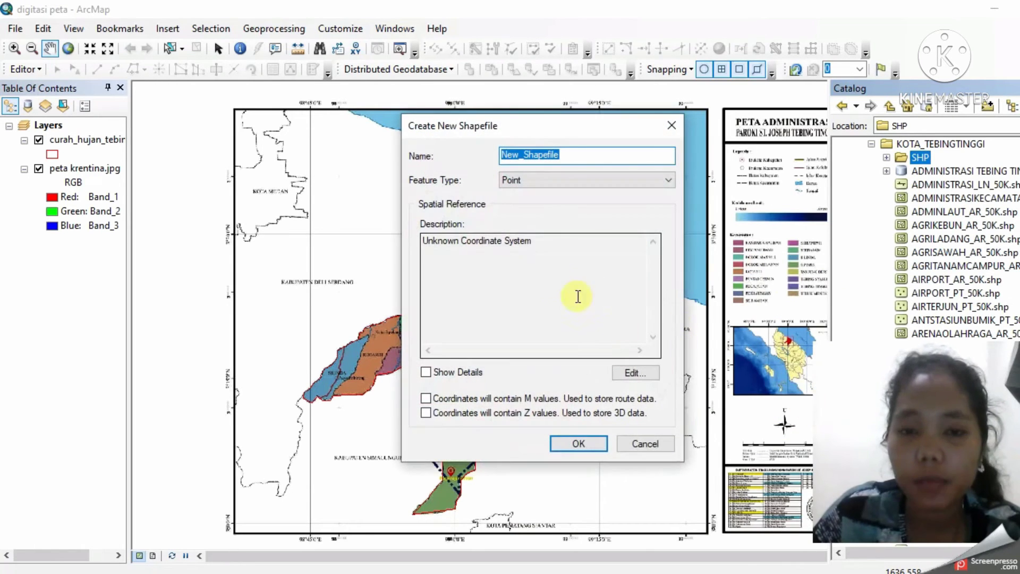
Step: Name the new shapefile administrasi_tebing_tinggi and set its feature type to Polygon
left_click(637, 155)
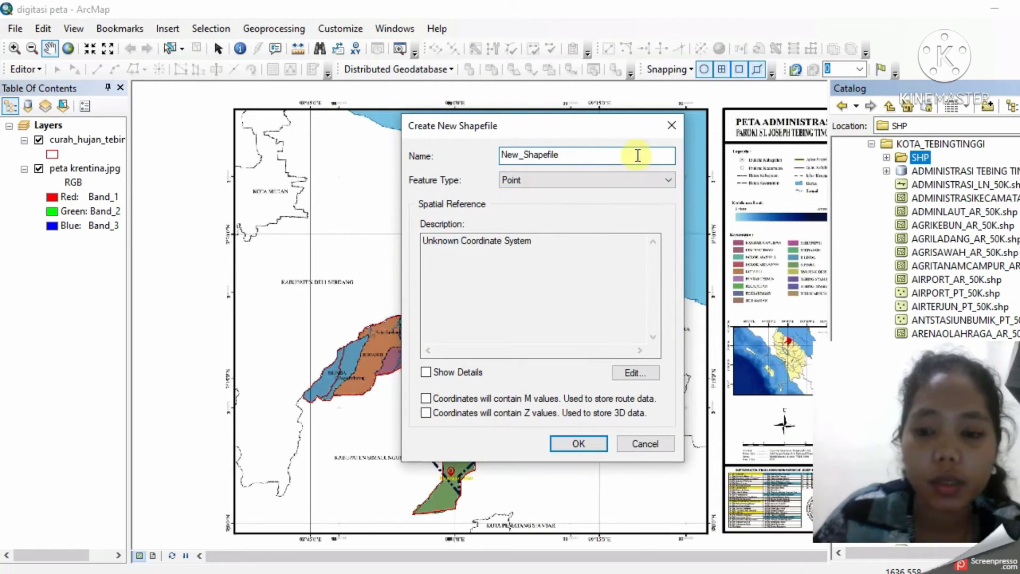
key("BackSpace")
key("BackSpace")
key("BackSpace")
key("BackSpace")
key("BackSpace")
key("BackSpace")
key("BackSpace")
key("BackSpace")
key("BackSpace")
key("BackSpace")
key("BackSpace")
key("BackSpace")
type("ad")
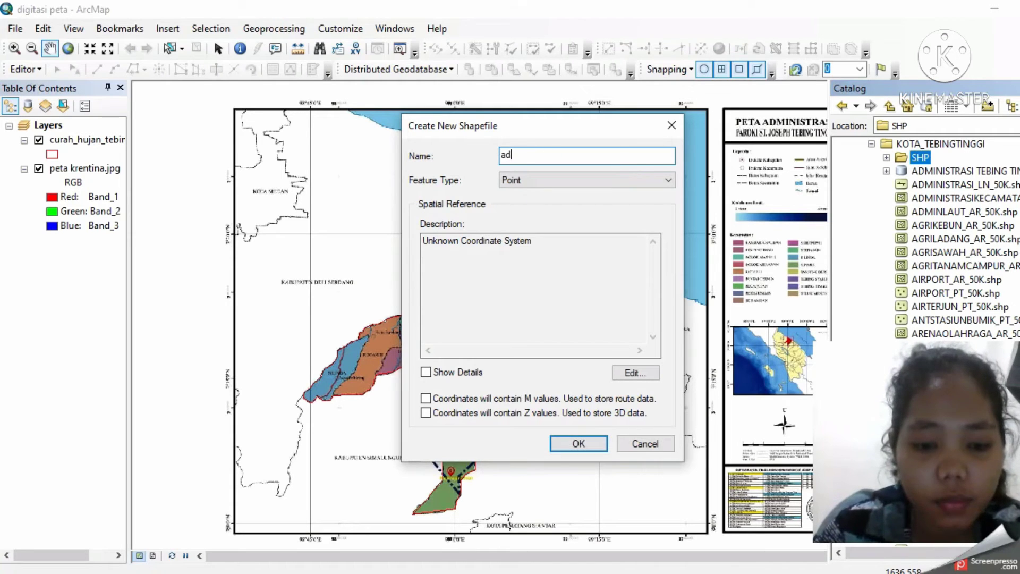
type("ministrasi")
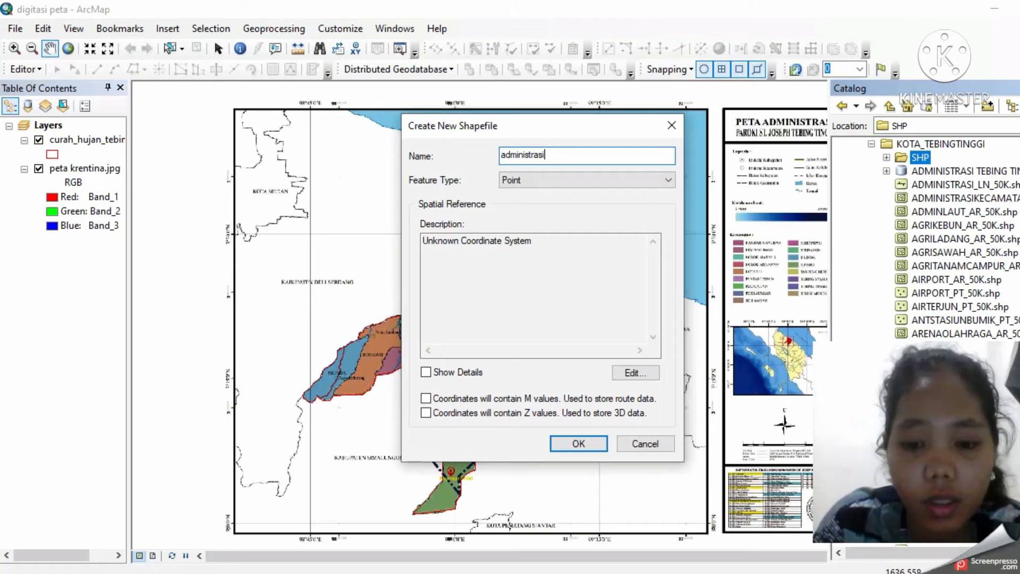
type(" te")
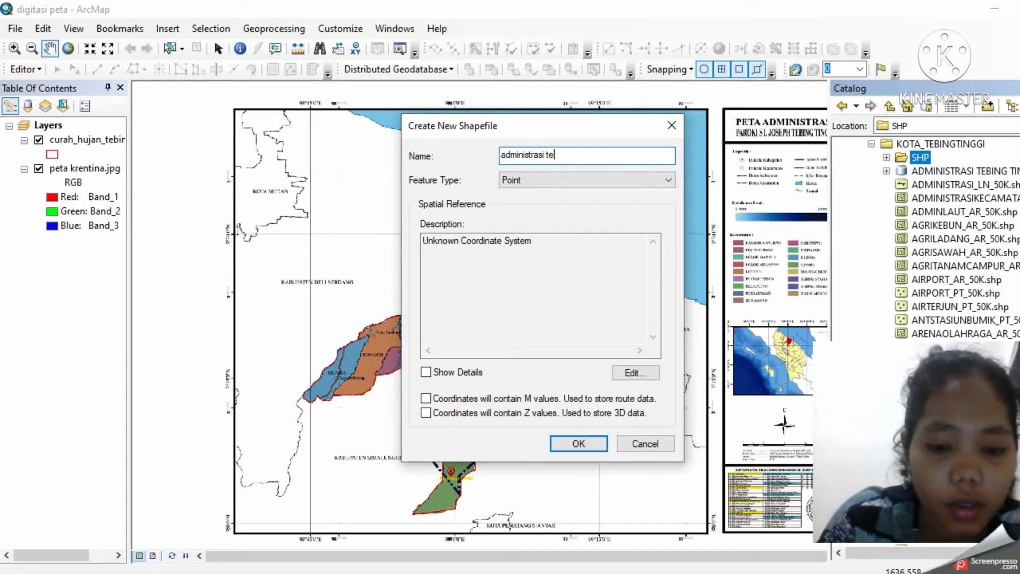
type("bing t")
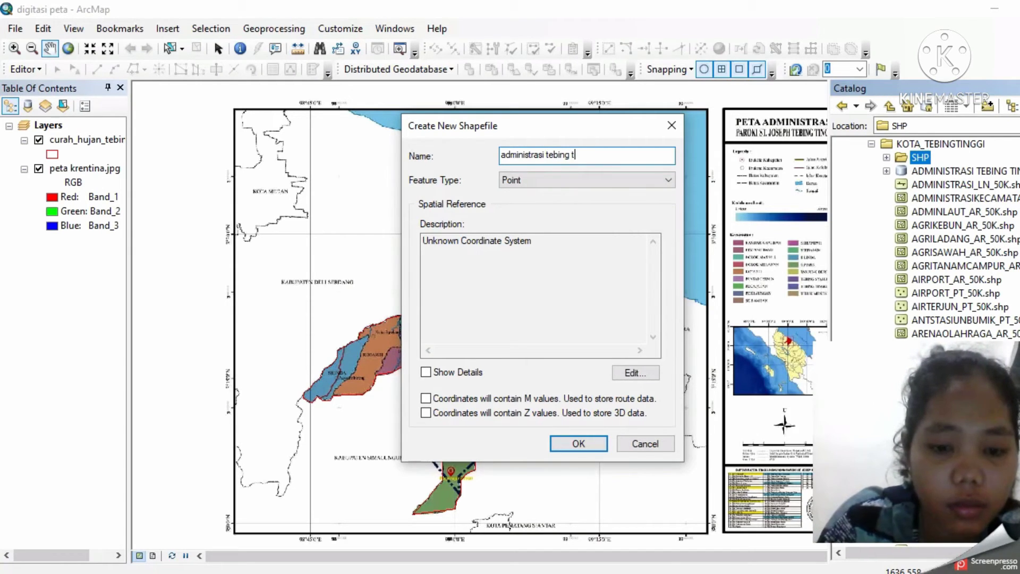
key("BackSpace")
key("BackSpace")
key("BackSpace")
key("BackSpace")
key("BackSpace")
key("BackSpace")
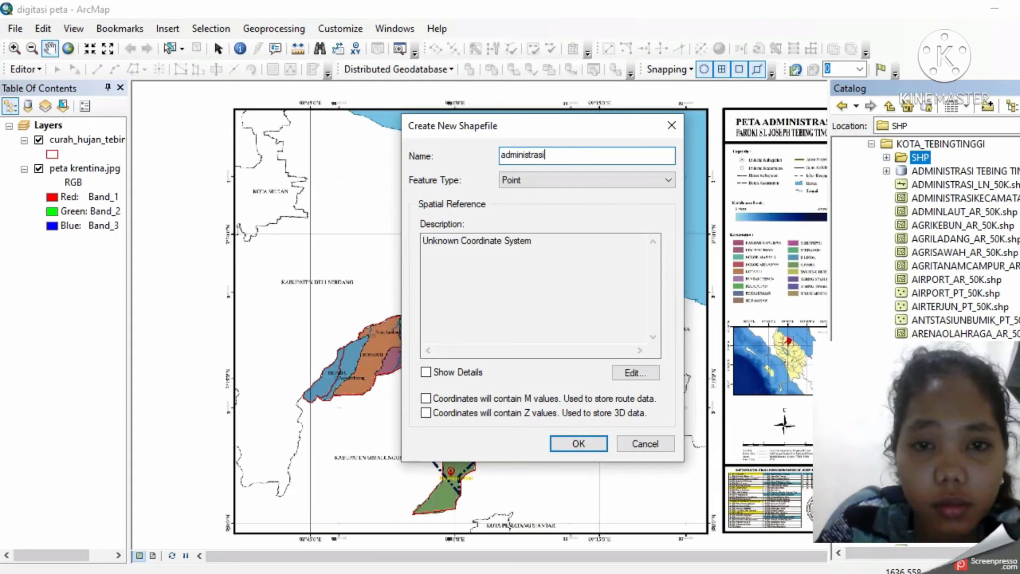
type("_tebing_")
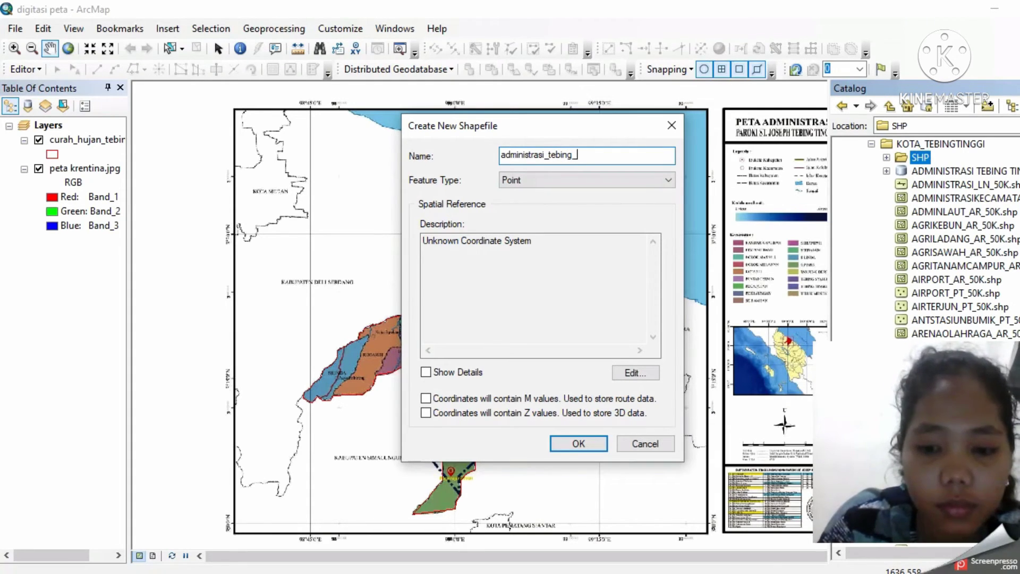
type("tinggi")
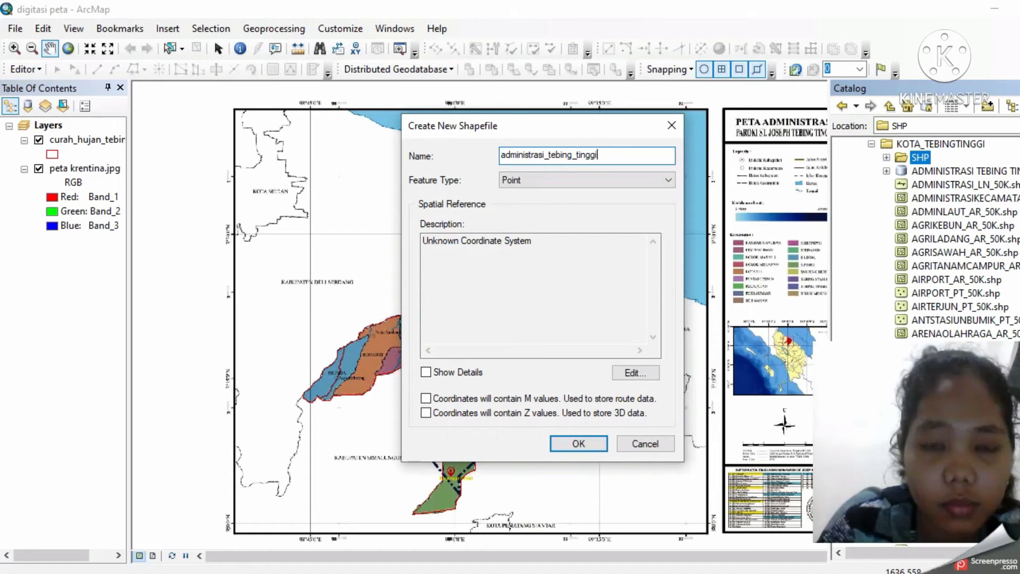
left_click(627, 177)
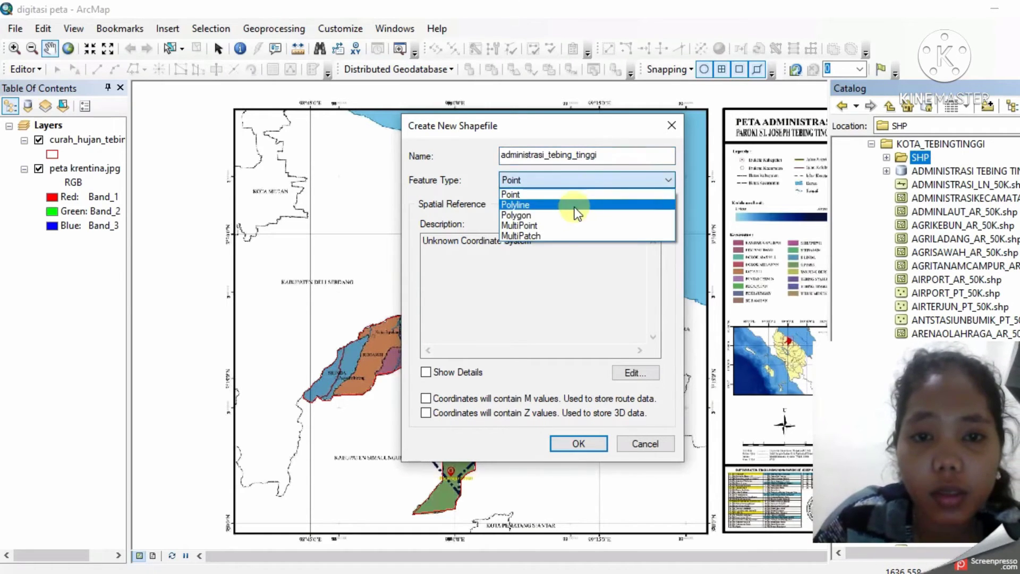
left_click(550, 215)
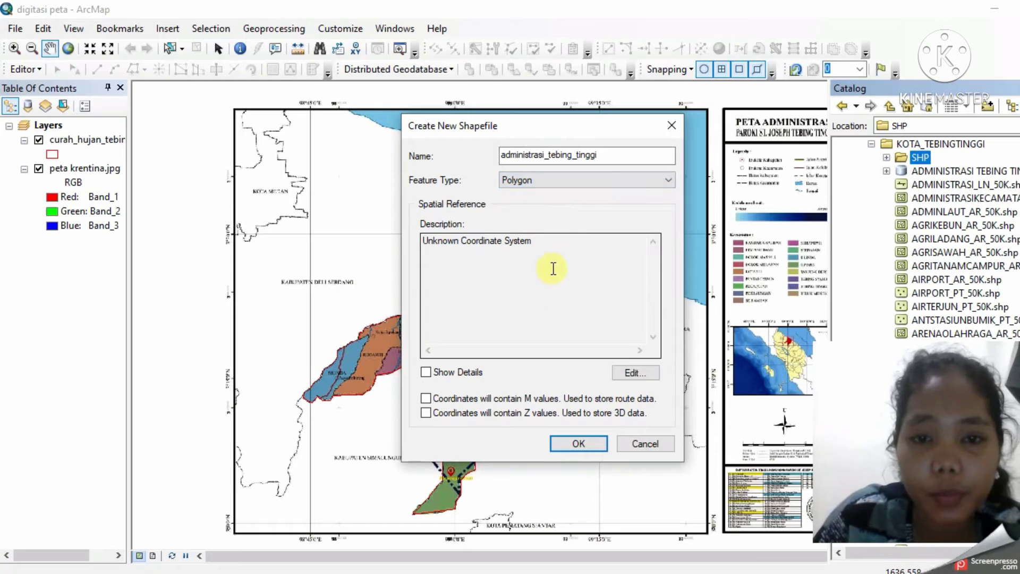
Step: Assign the projected coordinate system WGS 1984 UTM Zone 49S to the new shapefile
left_click(630, 372)
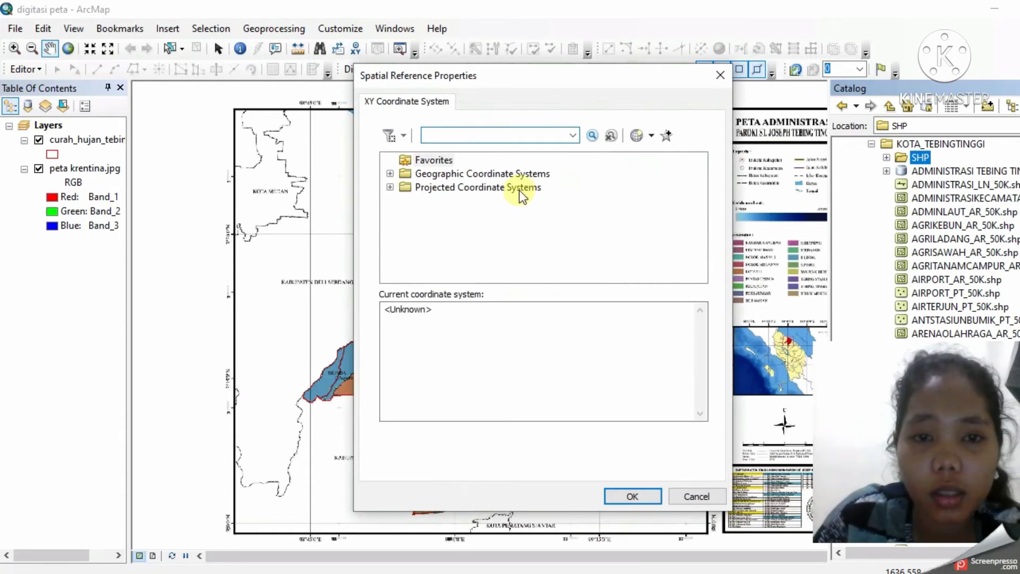
left_click(390, 186)
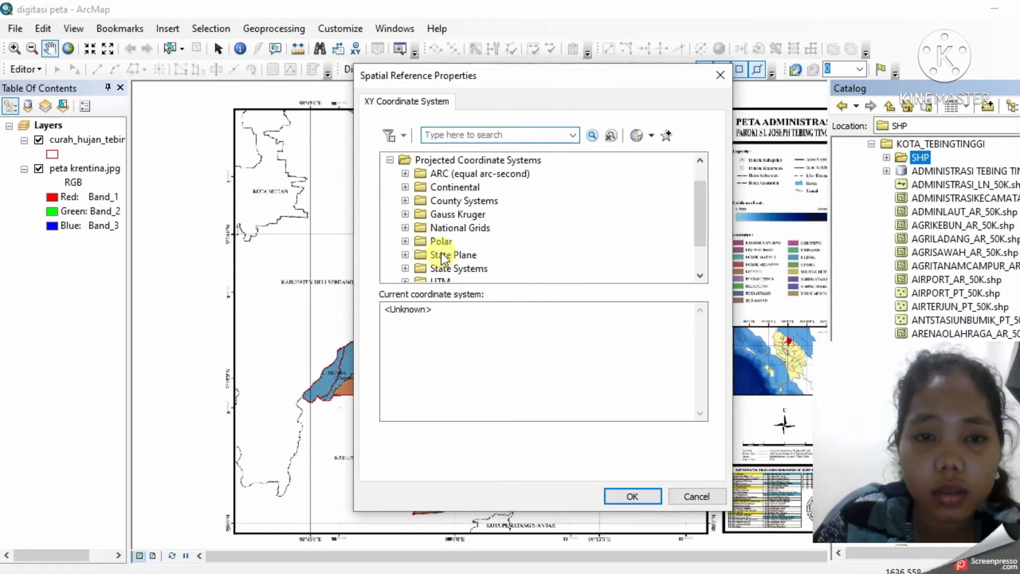
left_click(405, 281)
scroll(456, 249, "down", 2)
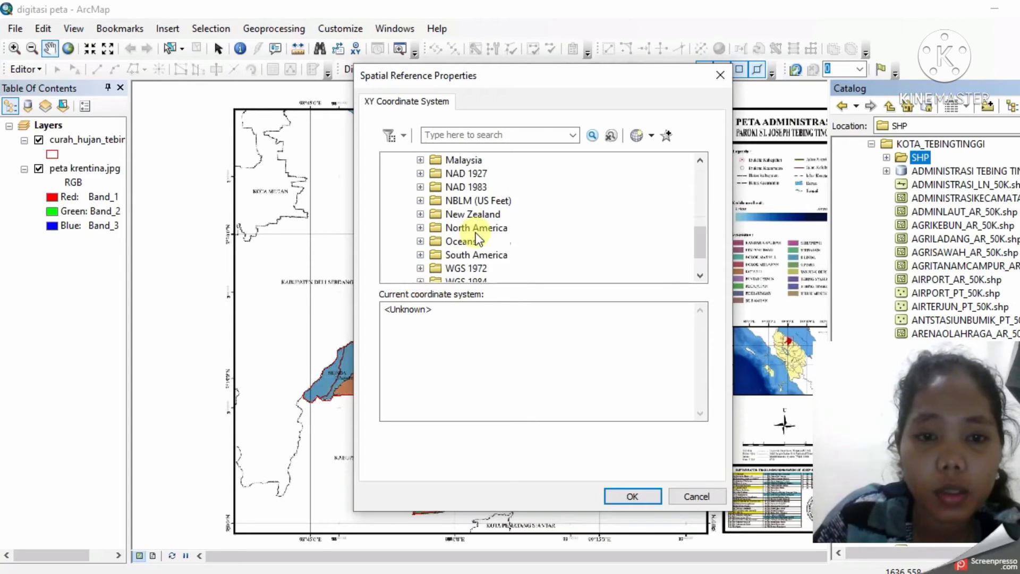
scroll(462, 244, "down", 1)
left_click(420, 241)
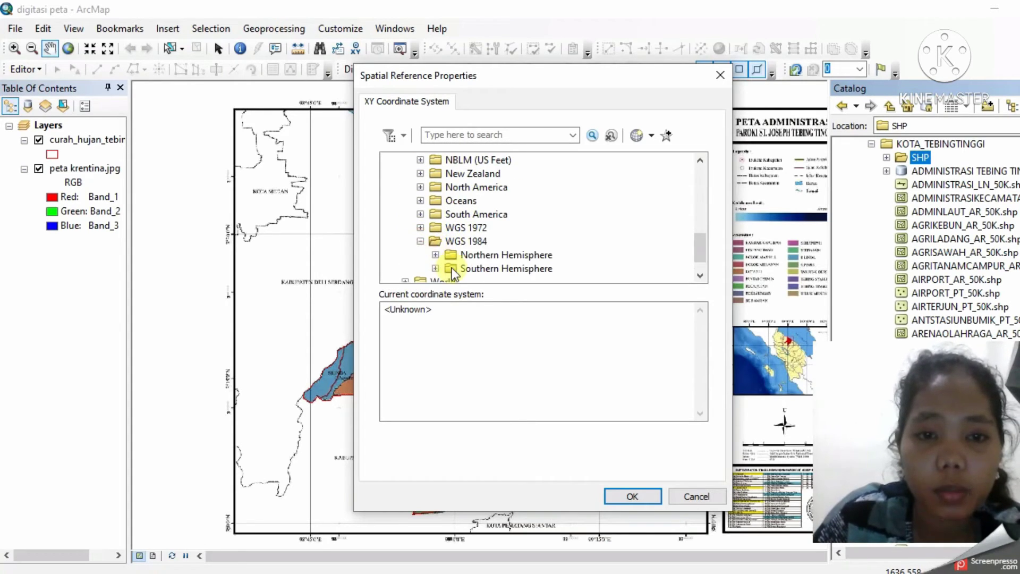
scroll(451, 268, "down", 1)
left_click(435, 241)
scroll(550, 246, "down", 1)
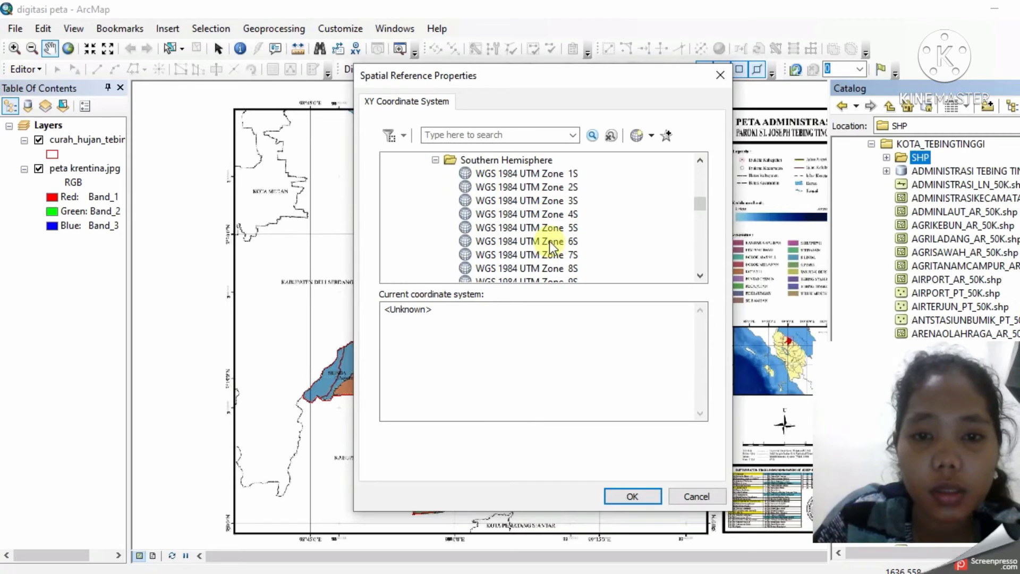
scroll(549, 241, "down", 15)
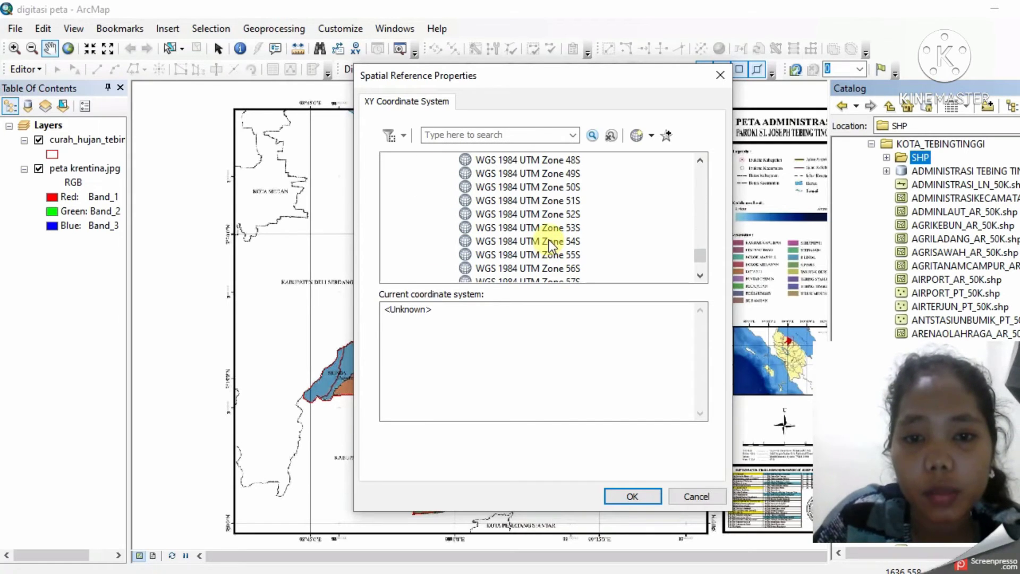
left_click(567, 175)
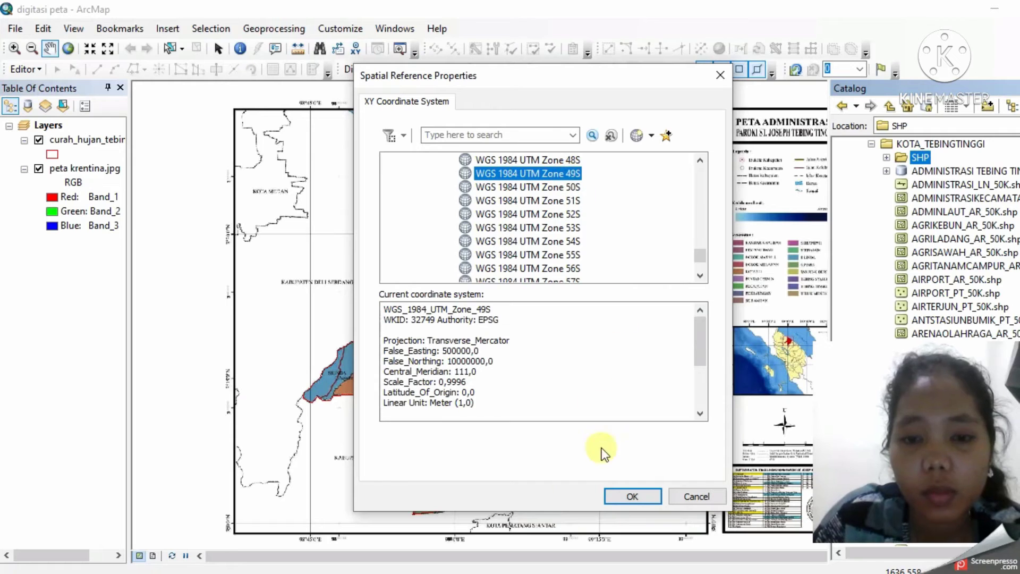
left_click(642, 495)
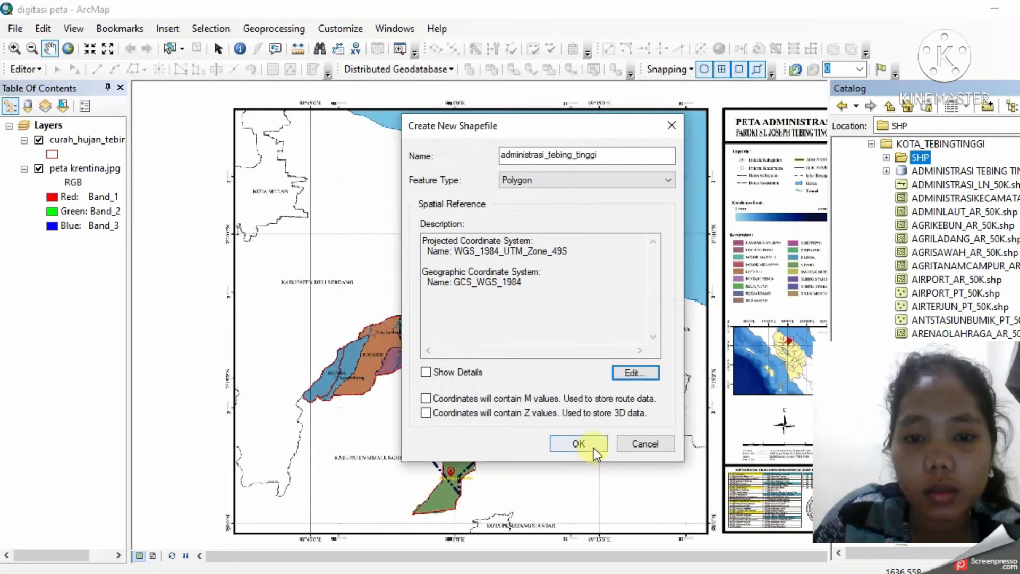
Step: Try to create the polygon shapefile under the name administrasi_tebing_tinggi
left_click(594, 447)
left_click(626, 353)
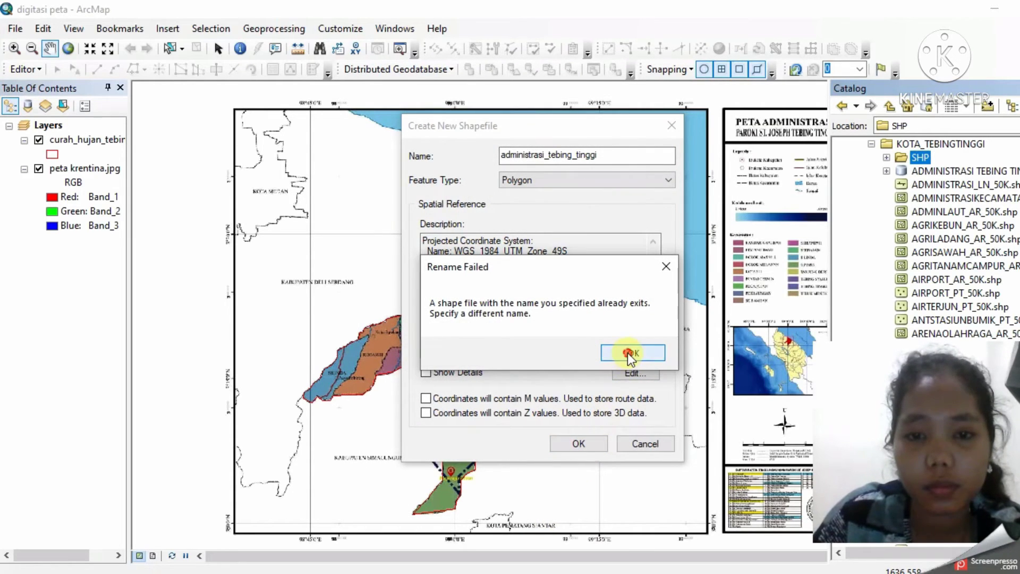
left_click(589, 444)
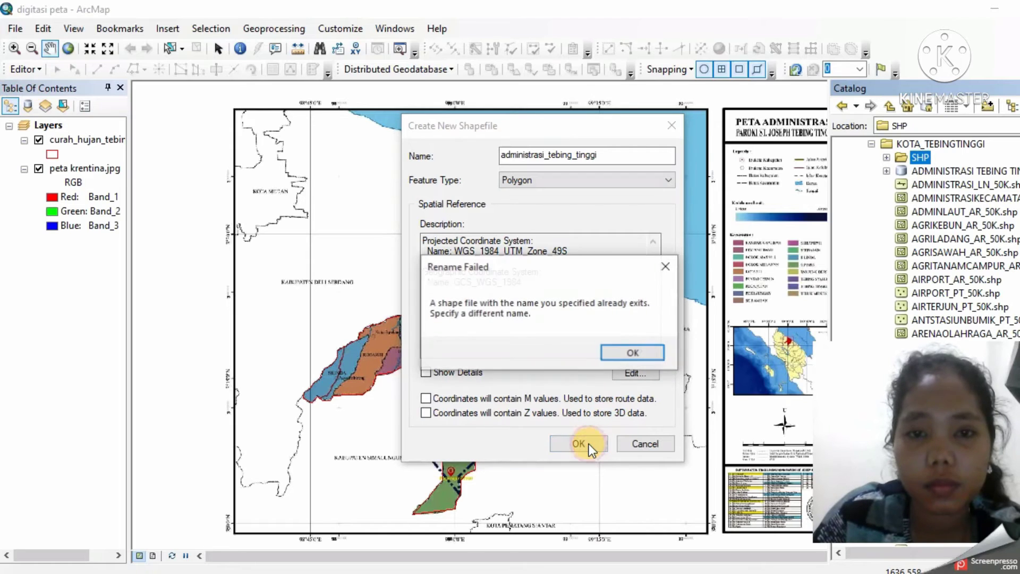
left_click(614, 343)
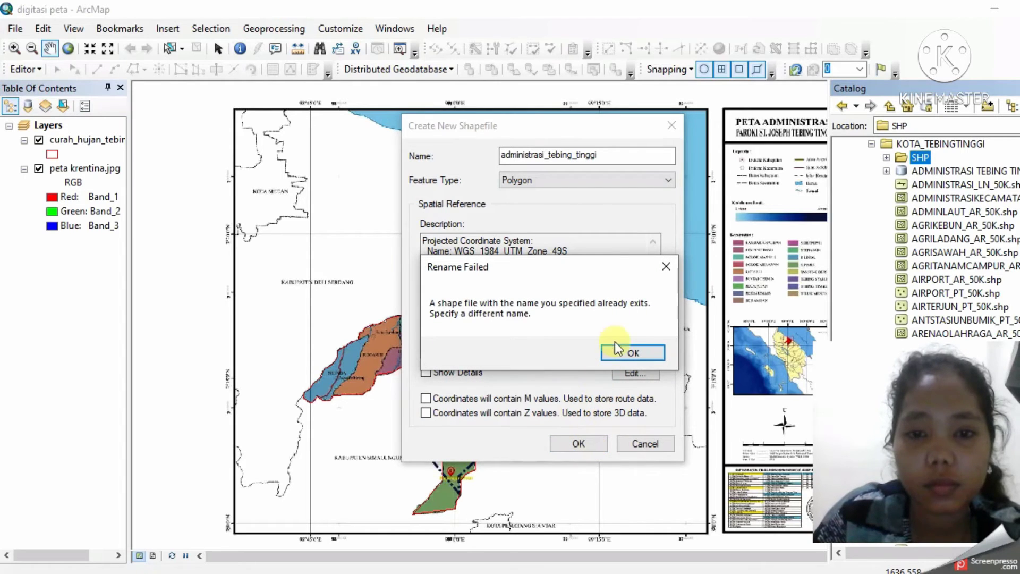
Step: Shorten the shapefile's name to administrasi and create it
left_click(623, 155)
key("BackSpace")
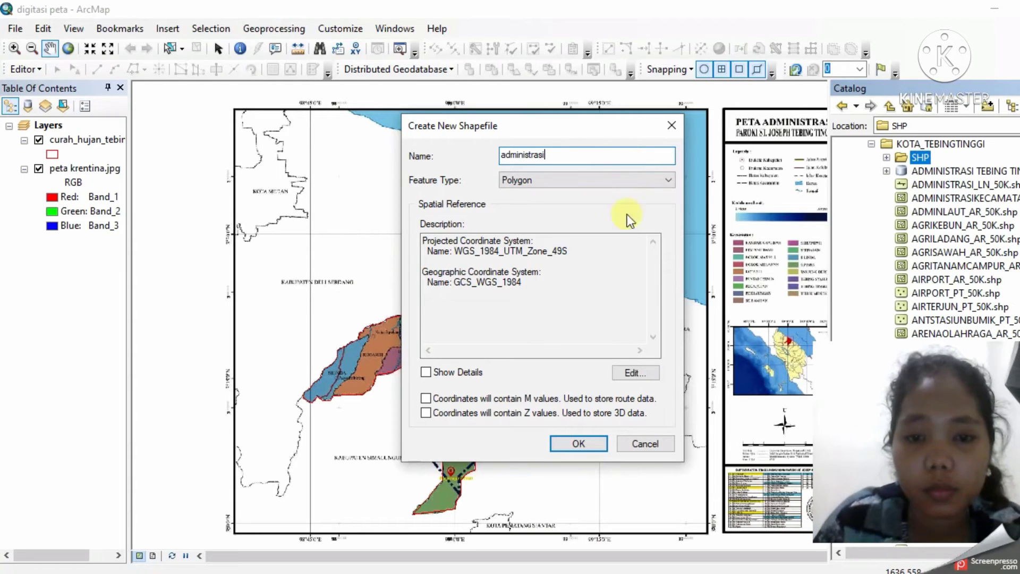
left_click(600, 446)
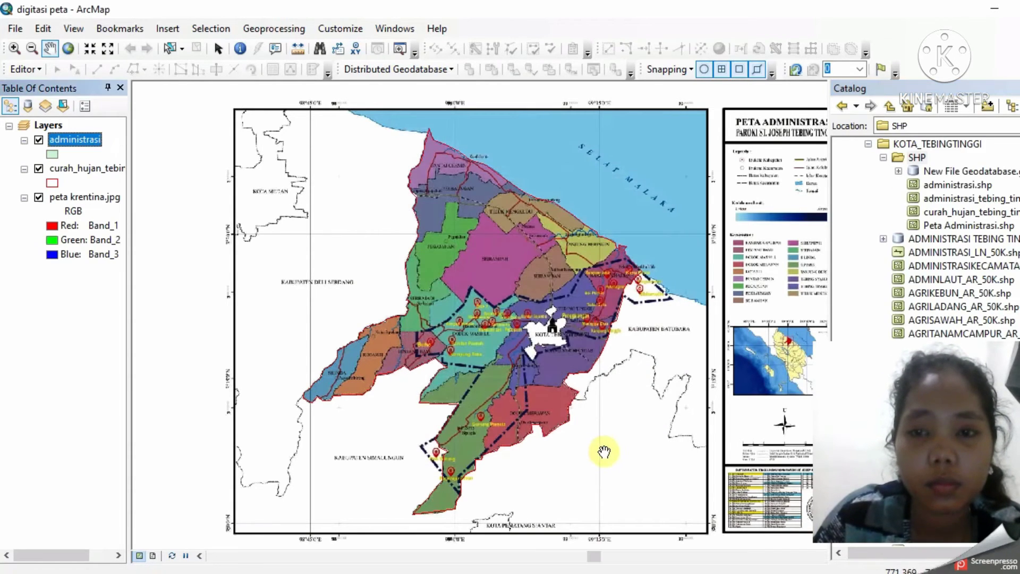
Step: Start an edit session on the administrasi layer
right_click(71, 142)
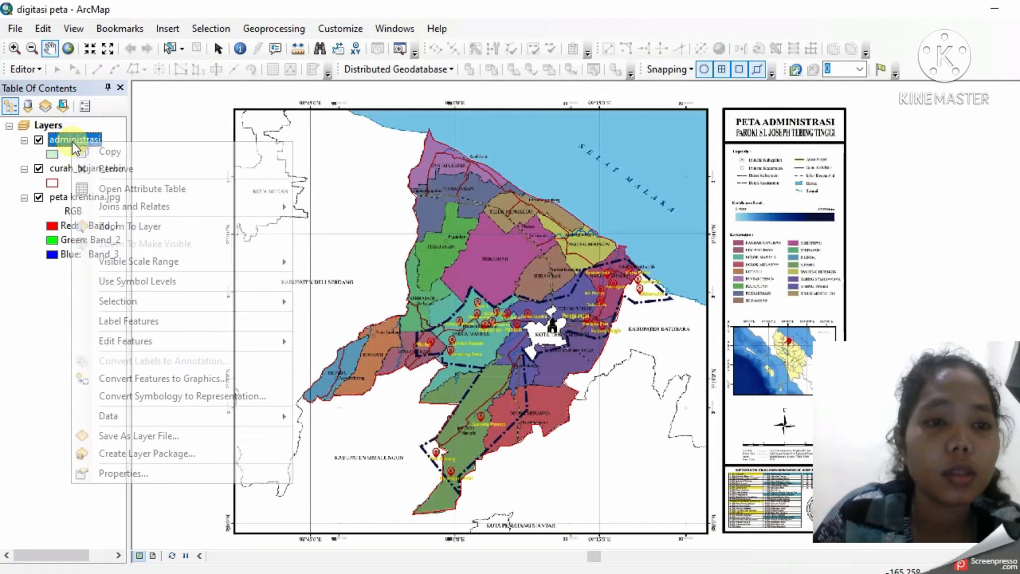
mouse_move(142, 341)
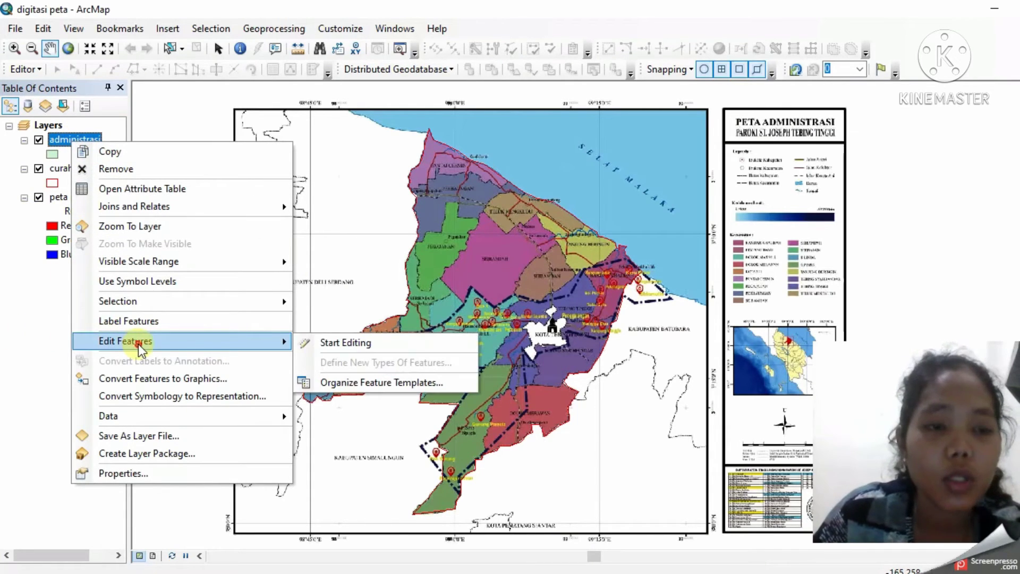
left_click(326, 344)
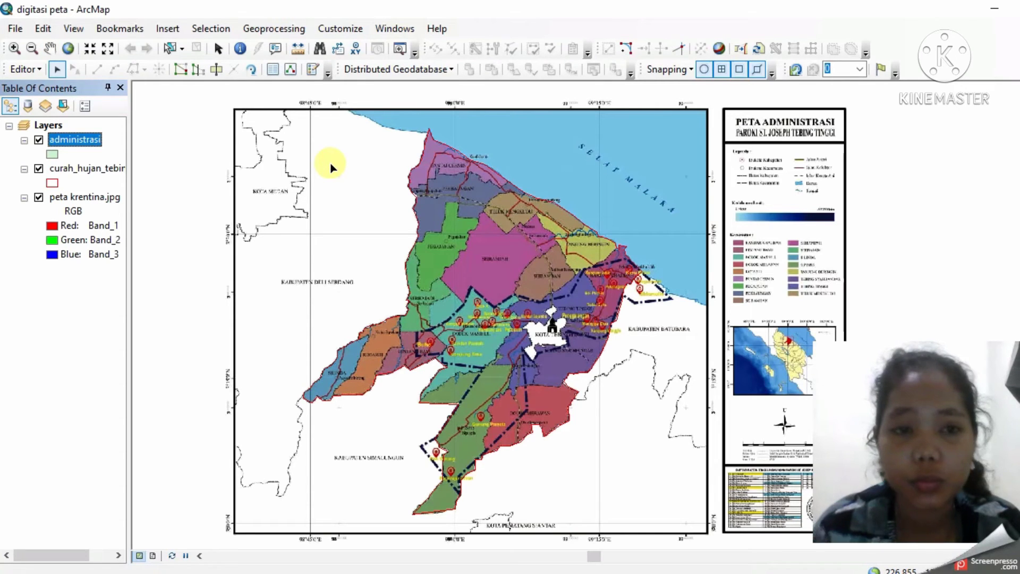
left_click(84, 141)
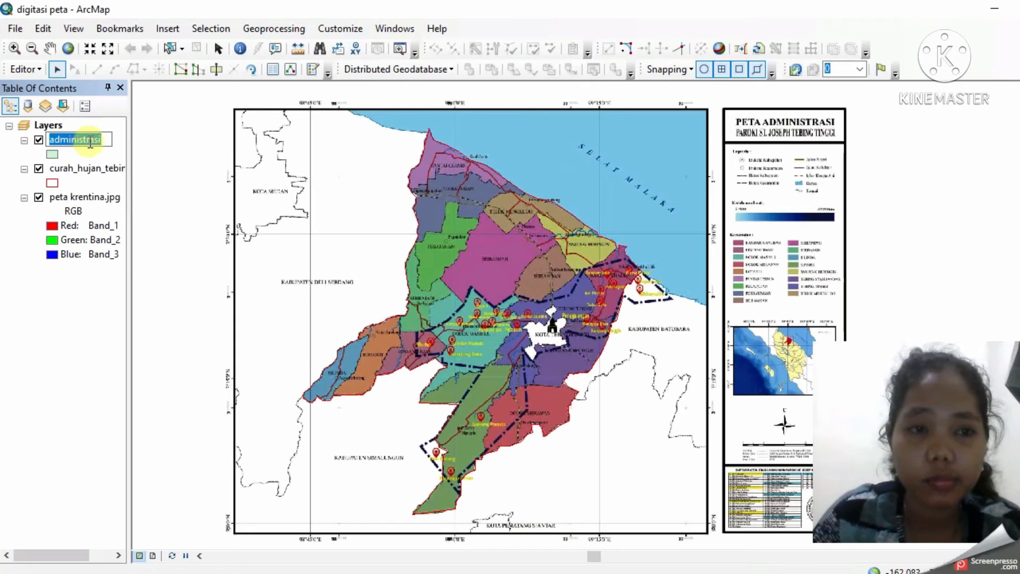
key("Return")
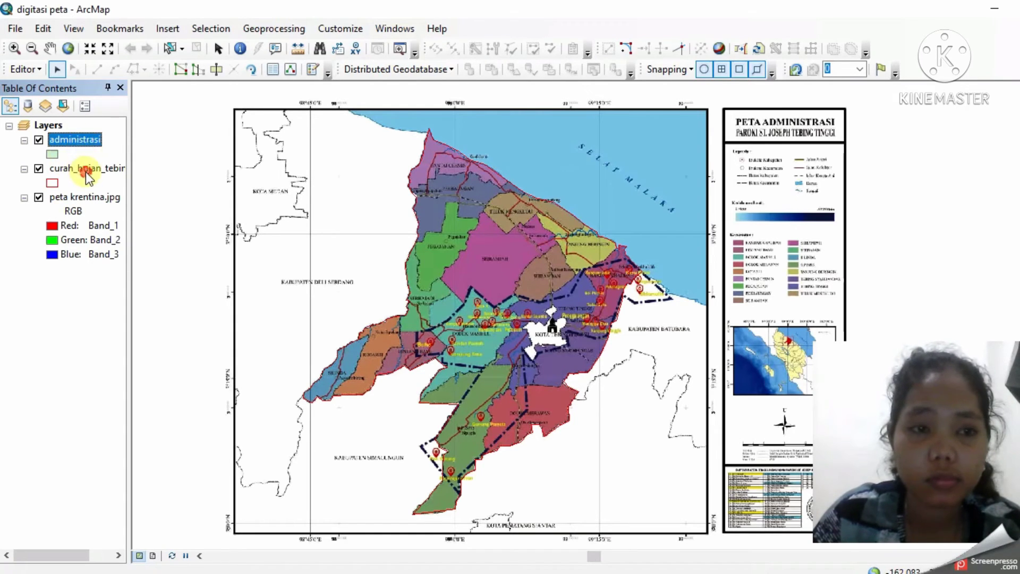
right_click(87, 139)
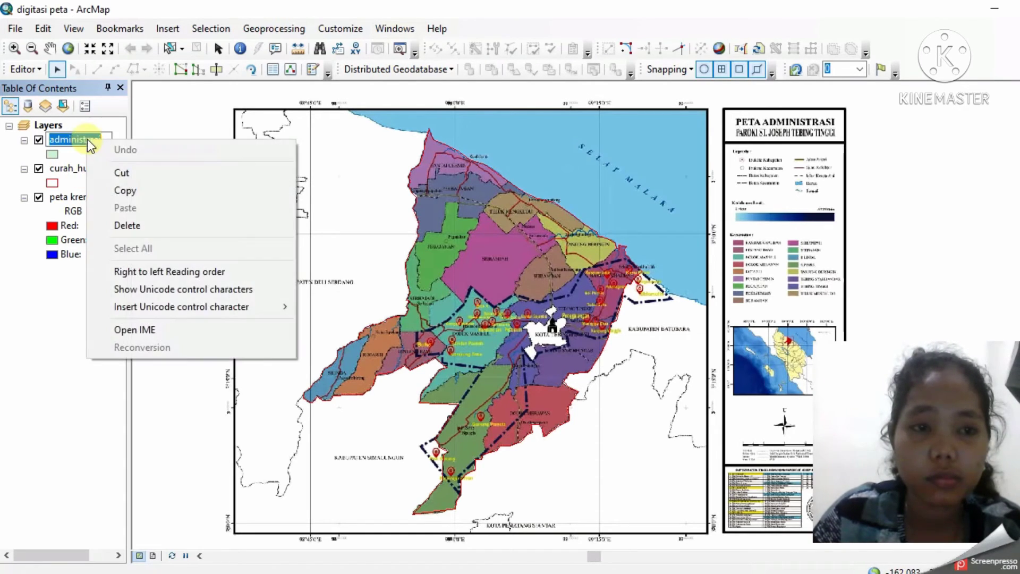
left_click(78, 147)
right_click(78, 145)
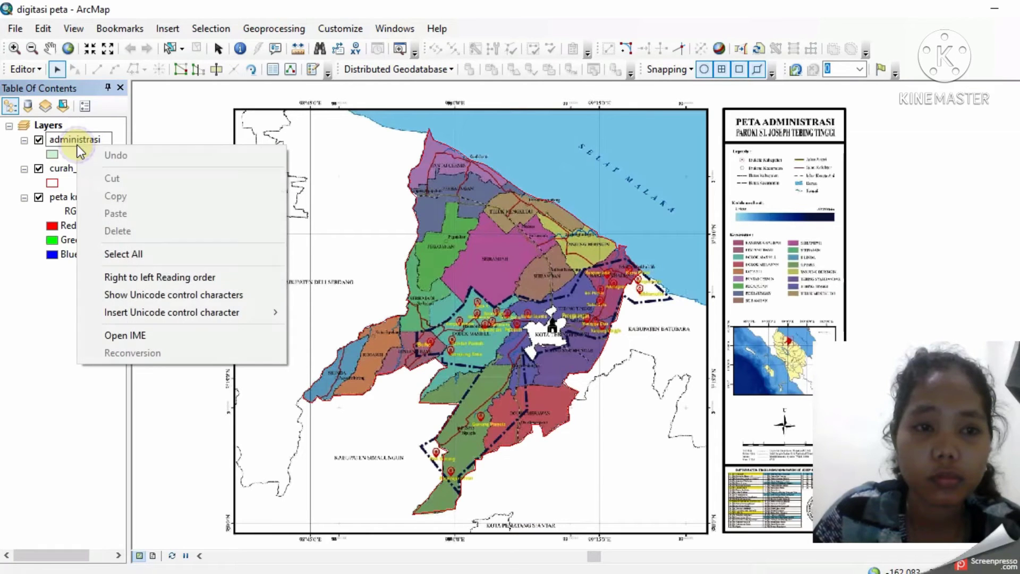
left_click(77, 175)
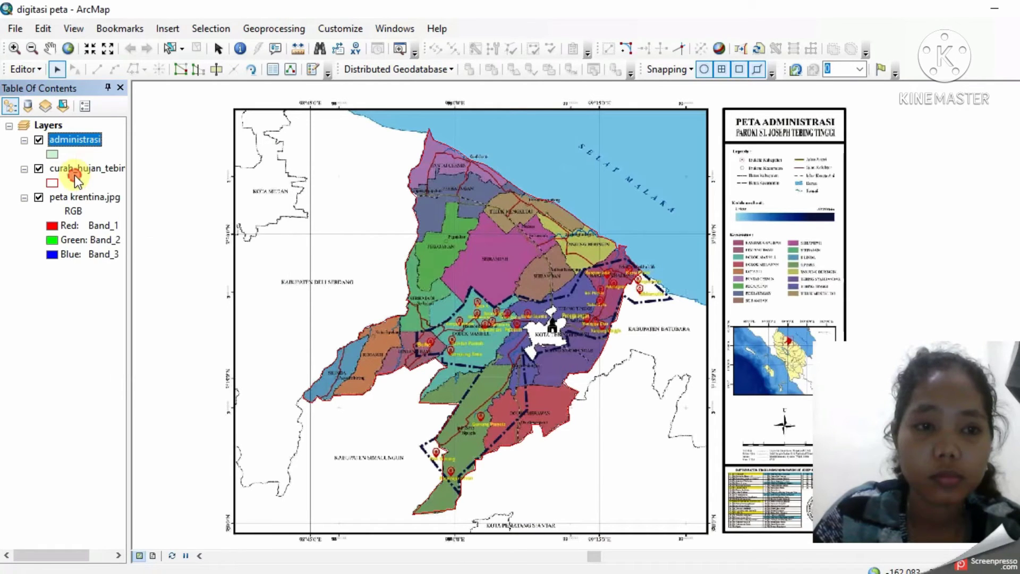
double_click(81, 141)
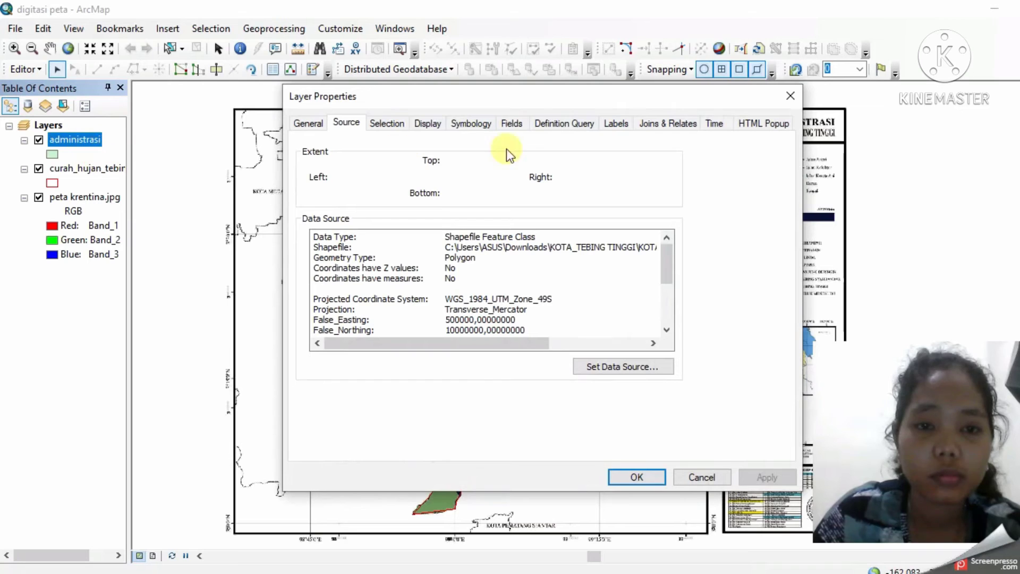
left_click(789, 97)
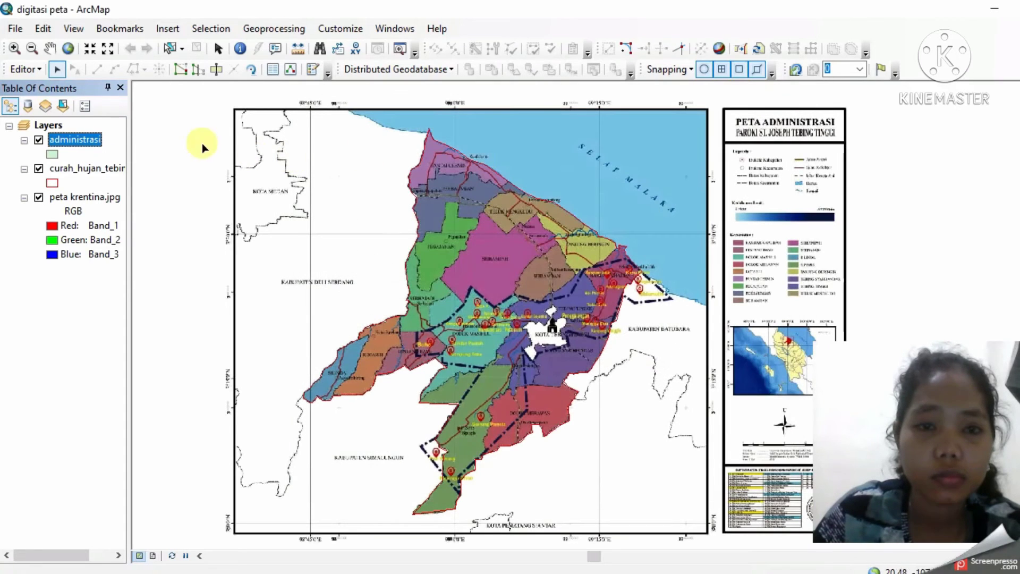
right_click(91, 141)
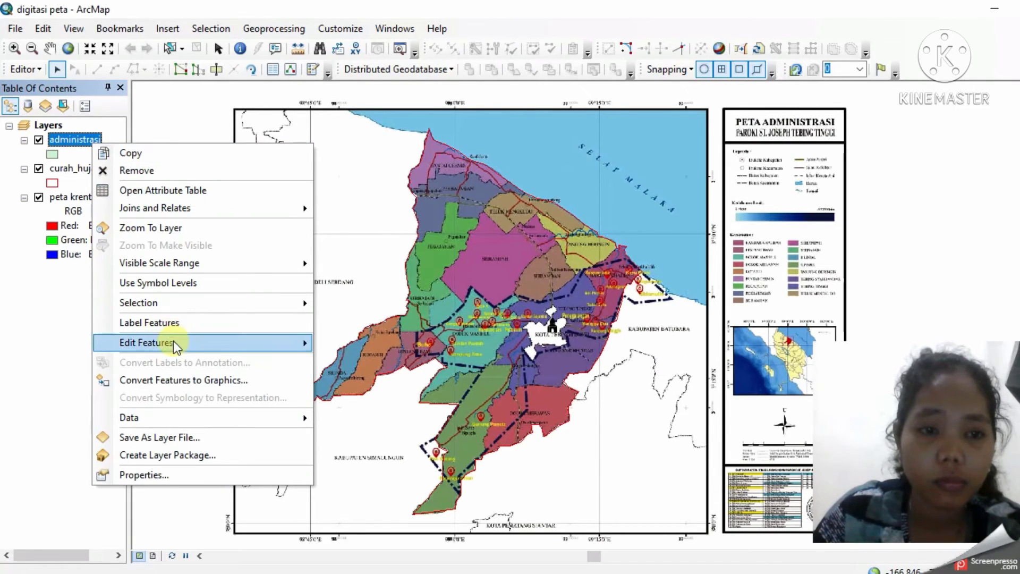
left_click(37, 69)
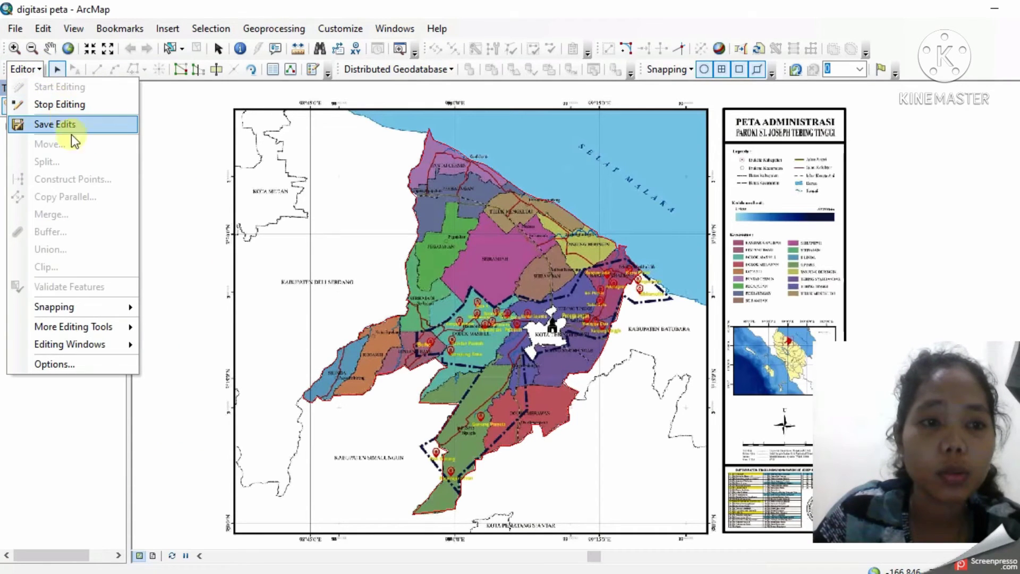
left_click(88, 362)
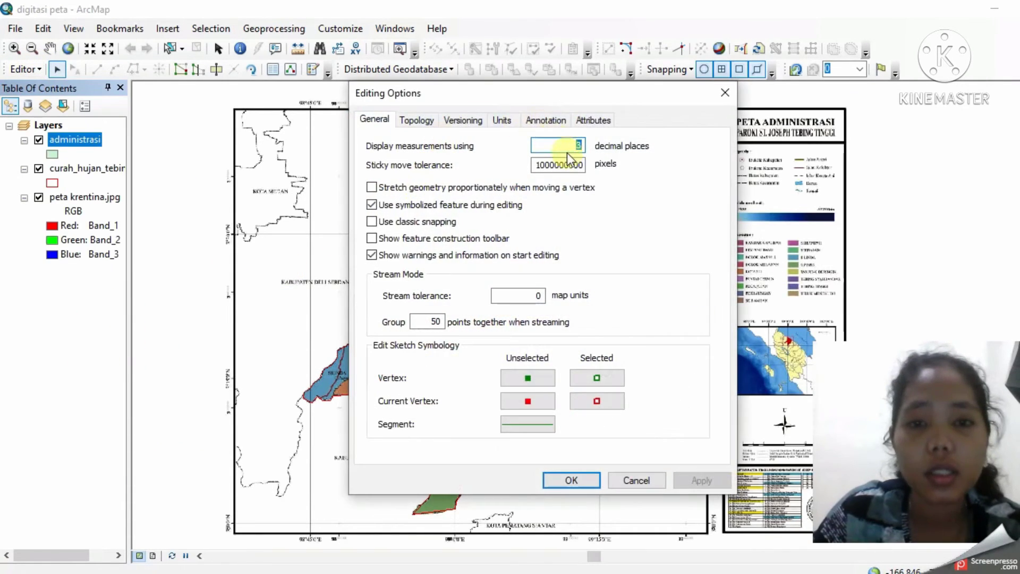
left_click(577, 480)
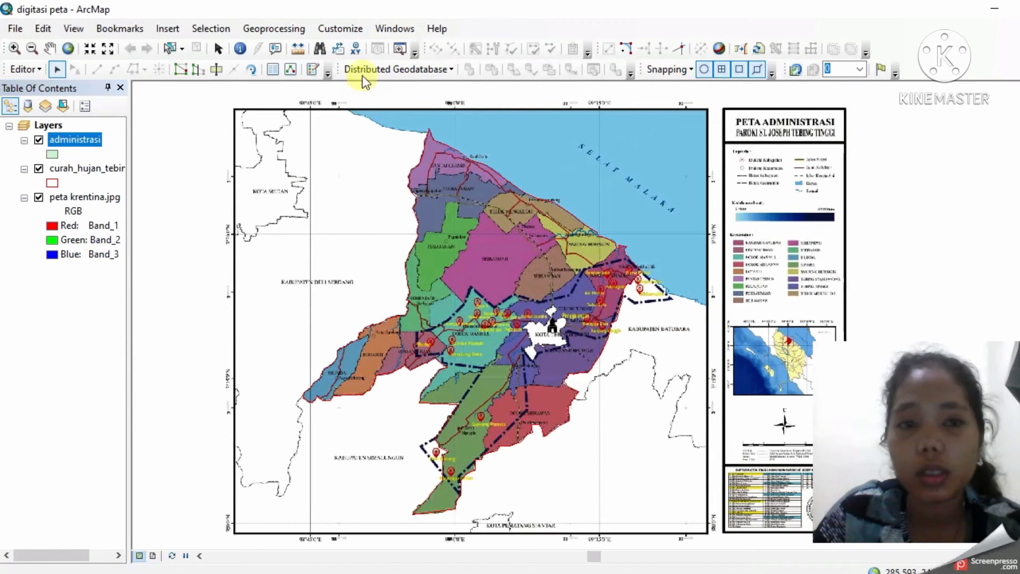
Step: Choose the administrasi template for creating new polygon features
left_click(311, 70)
left_click(999, 159)
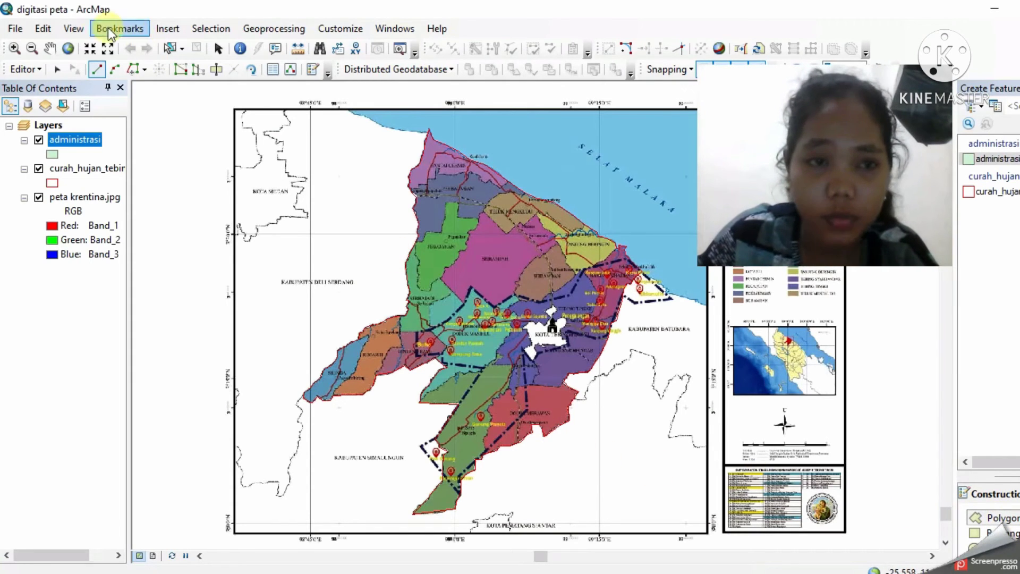
left_click(14, 50)
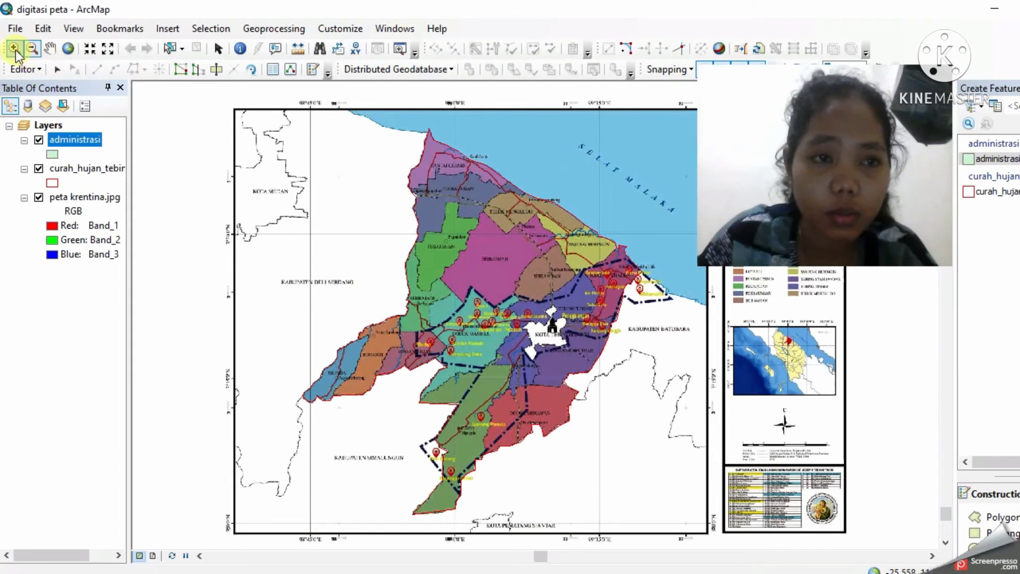
left_click(528, 291)
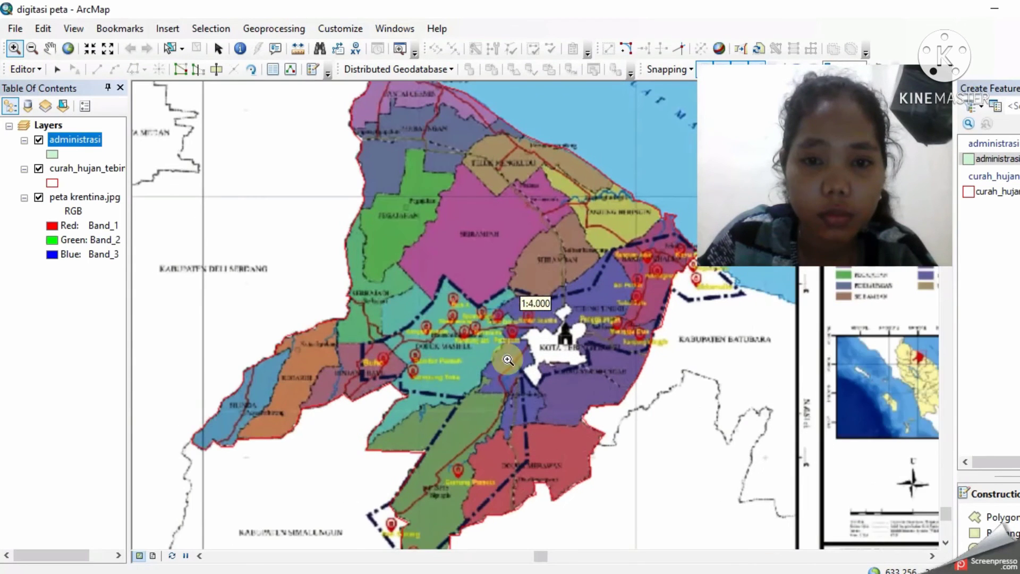
left_click_drag(509, 404, 523, 370)
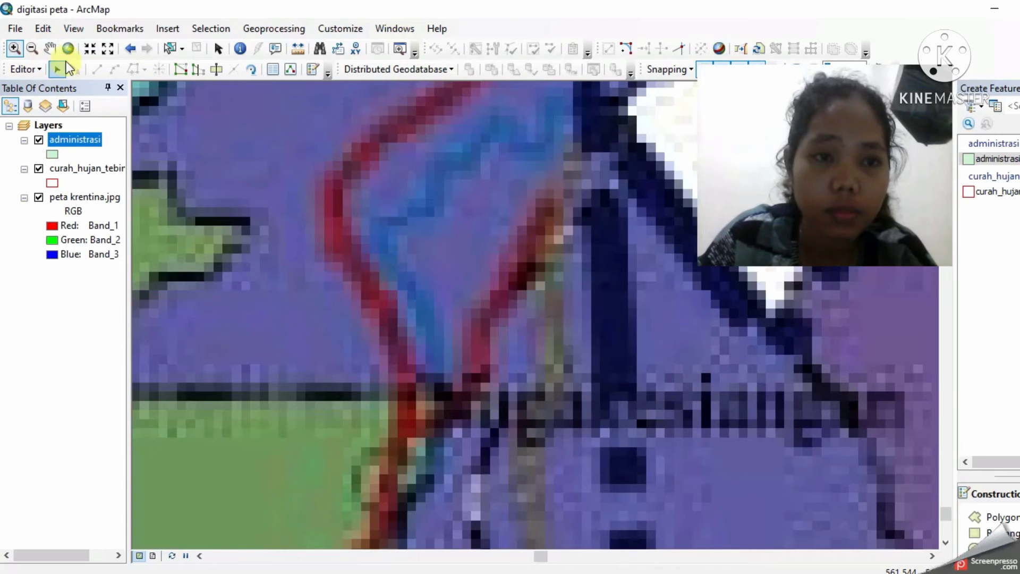
left_click(31, 48)
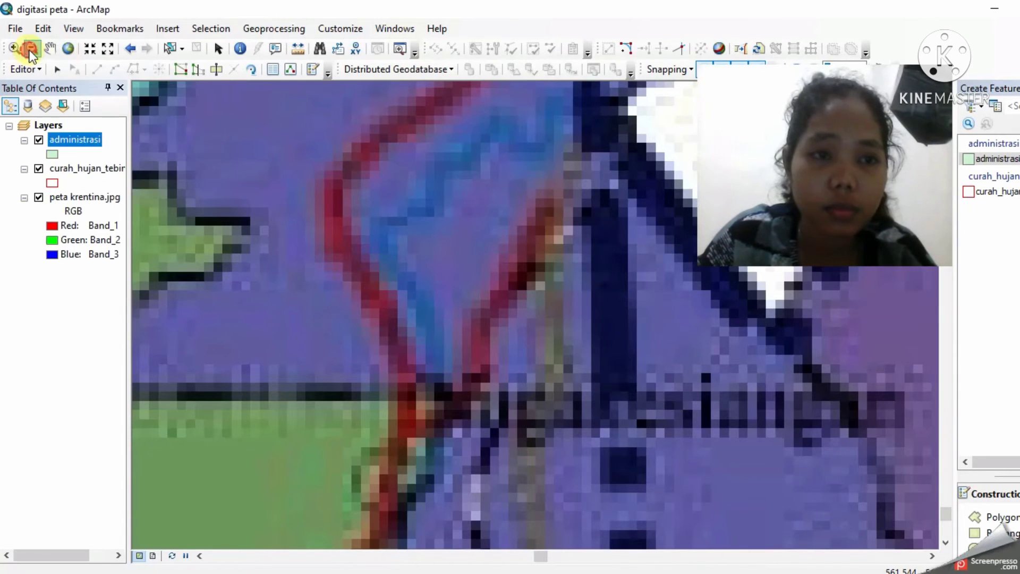
left_click(649, 408)
left_click(599, 368)
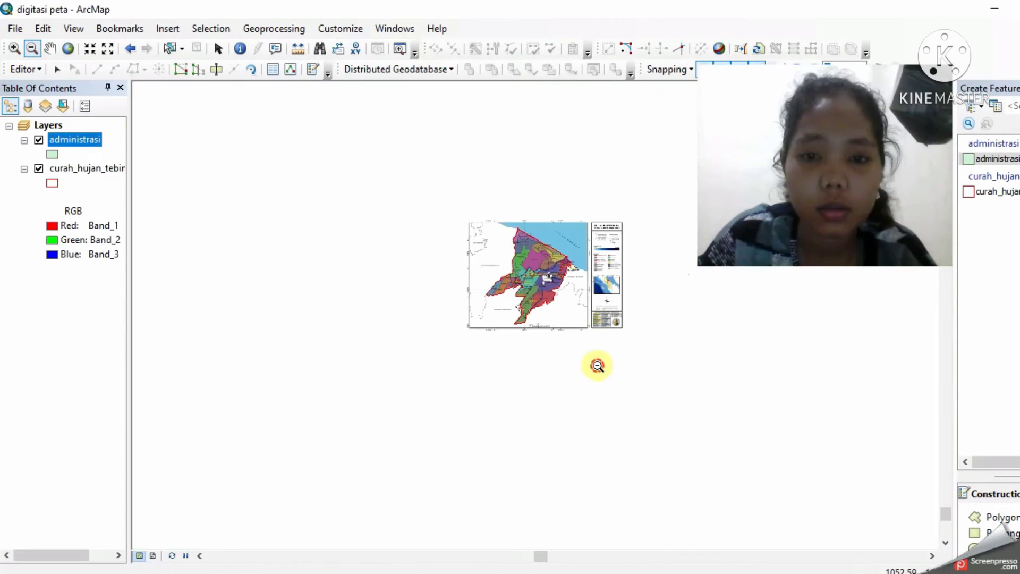
left_click(68, 49)
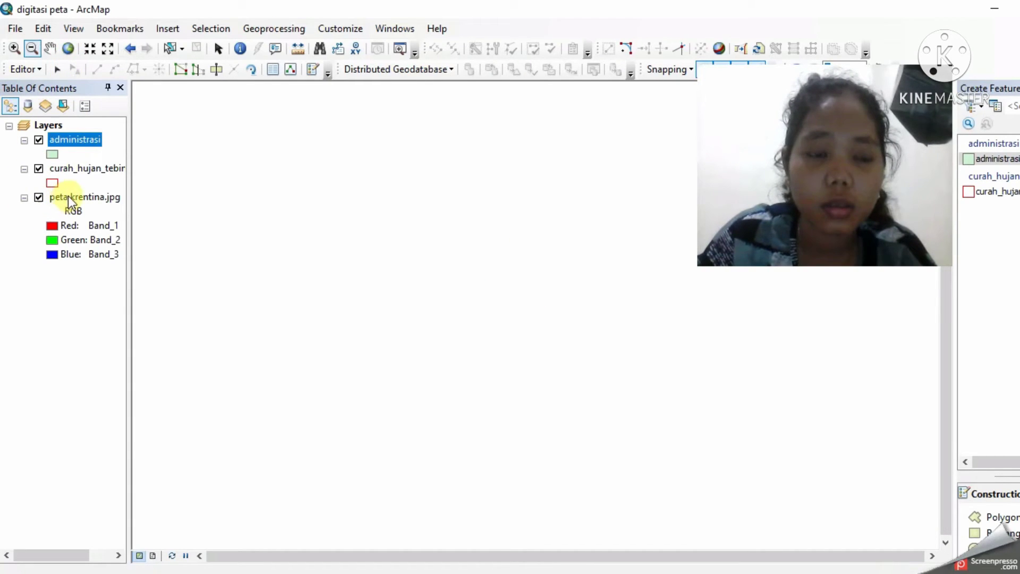
Step: Zoom to the peta krentina.jpg layer and examine the district boundaries around Dolok Masihul and Sipispis up close
right_click(68, 196)
left_click(138, 283)
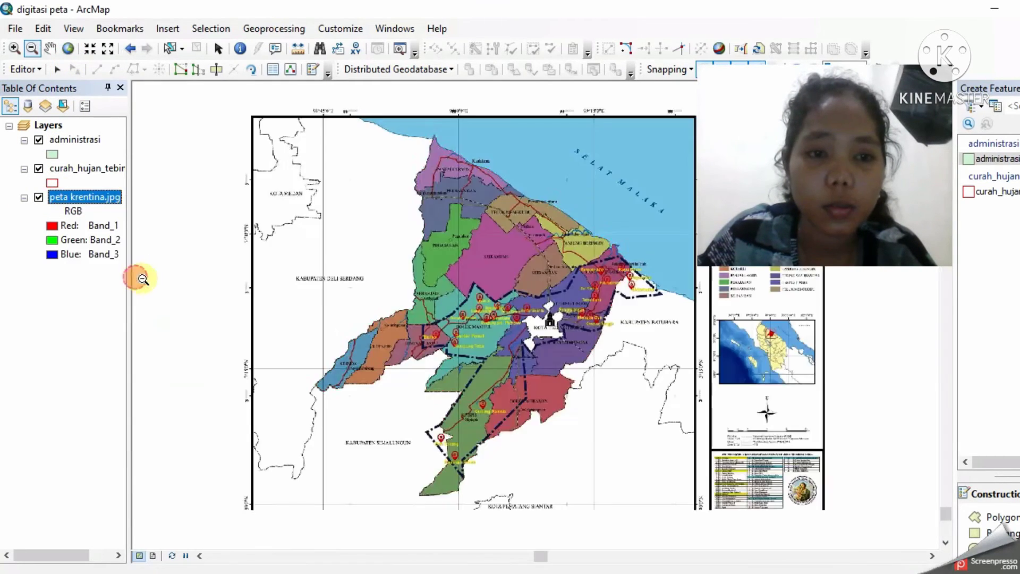
left_click(14, 48)
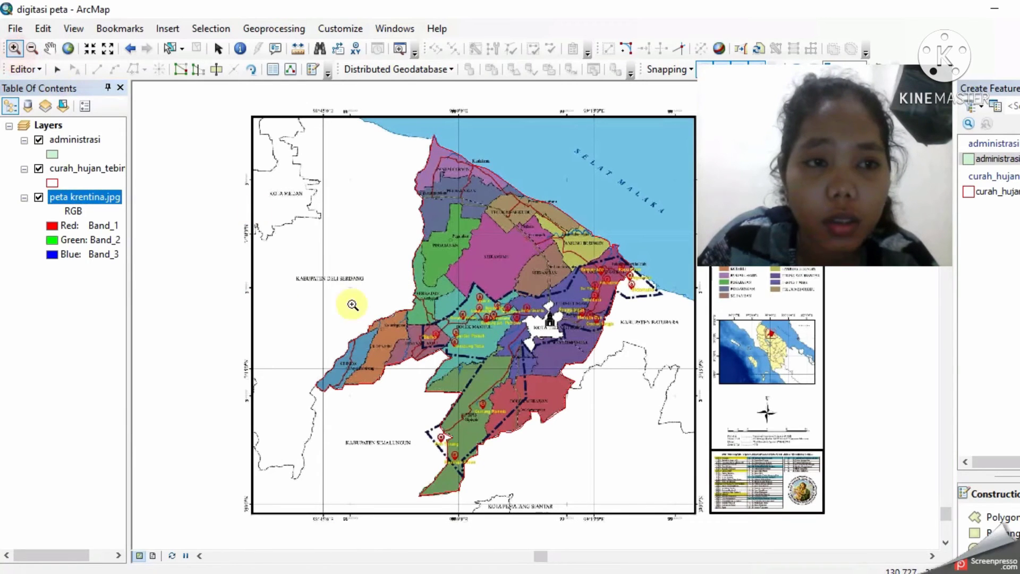
scroll(460, 404, "up", 3)
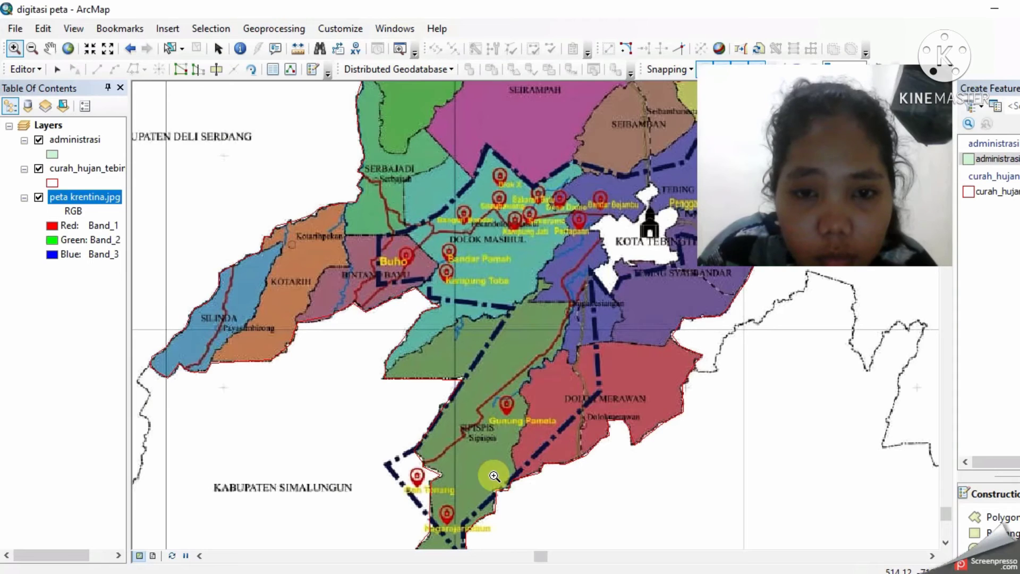
scroll(494, 475, "up", 1)
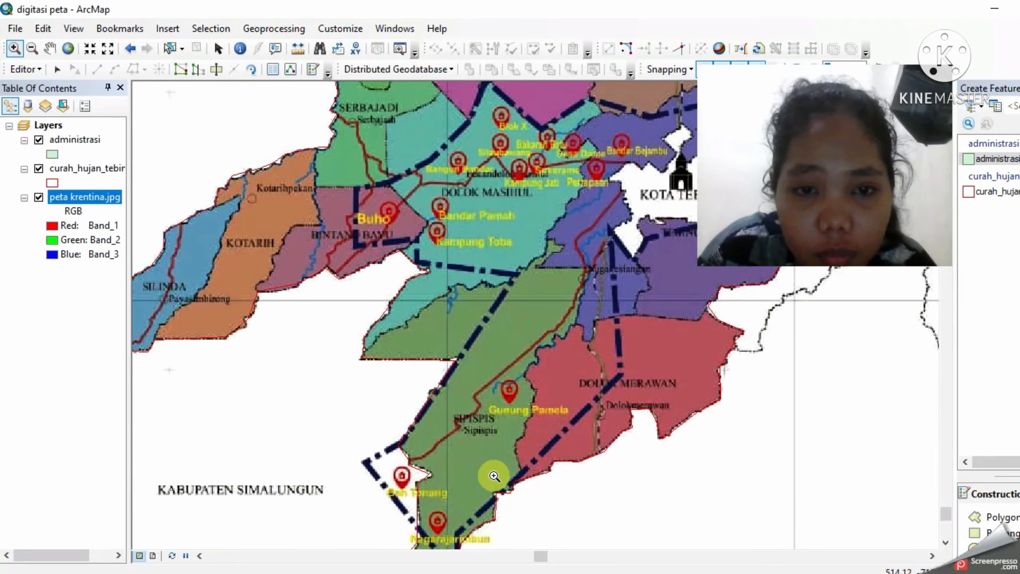
left_click(51, 50)
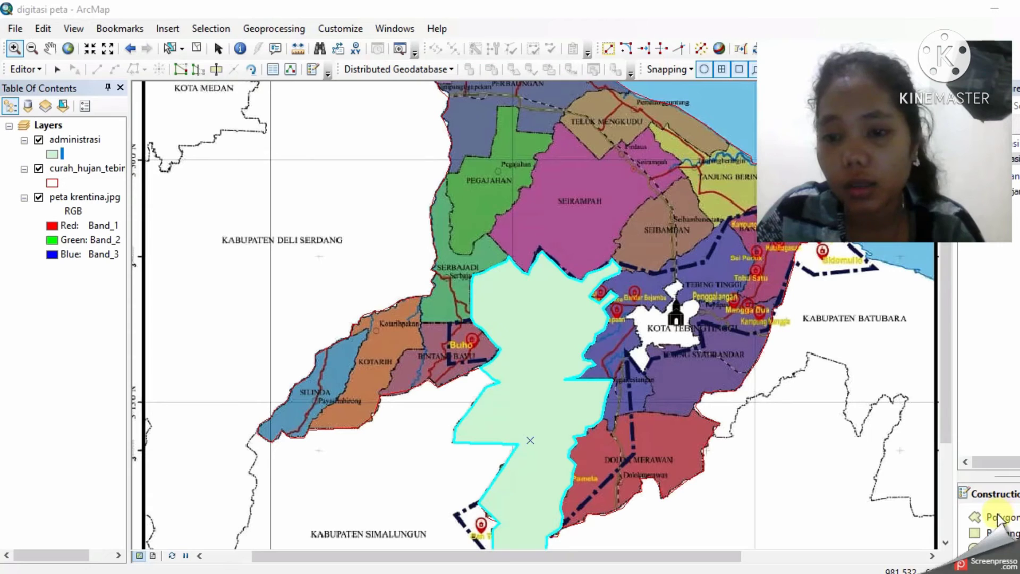
Step: Start a new polygon for the Dolok Merawan district, tracing its northern boundary eastward from the large existing polygon to the northeastern corner
left_click(1000, 516)
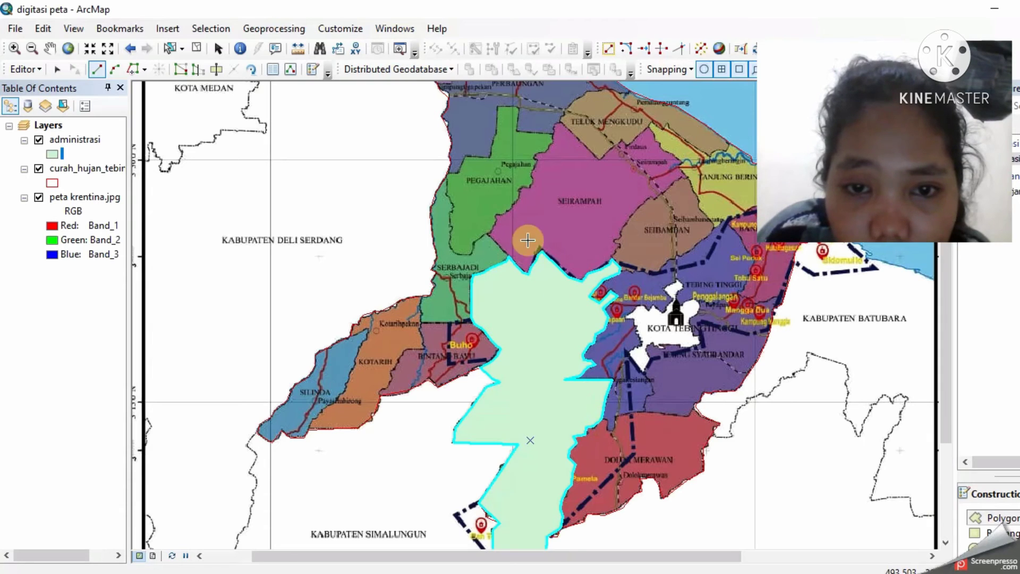
left_click(606, 422)
left_click(616, 429)
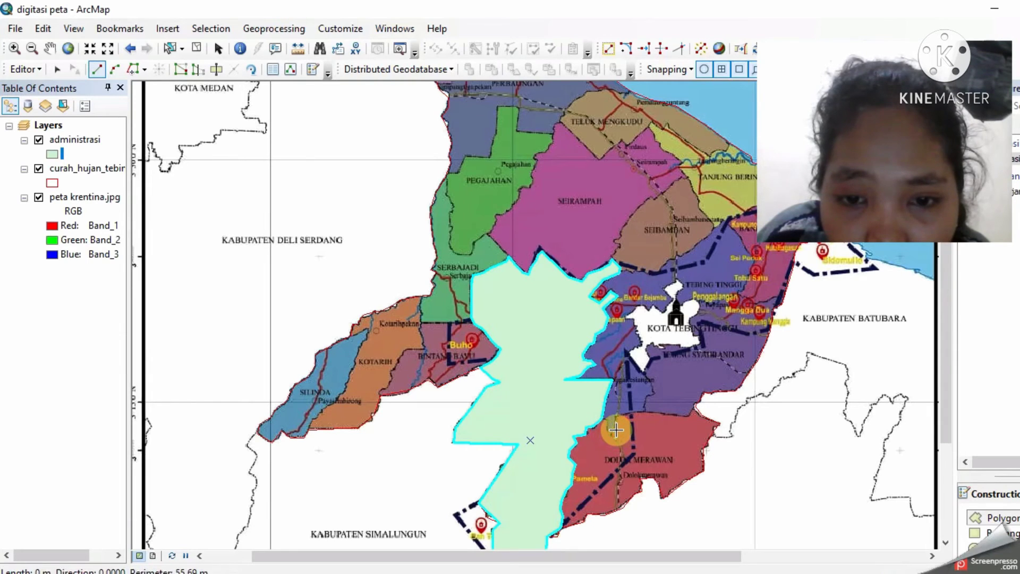
left_click(634, 417)
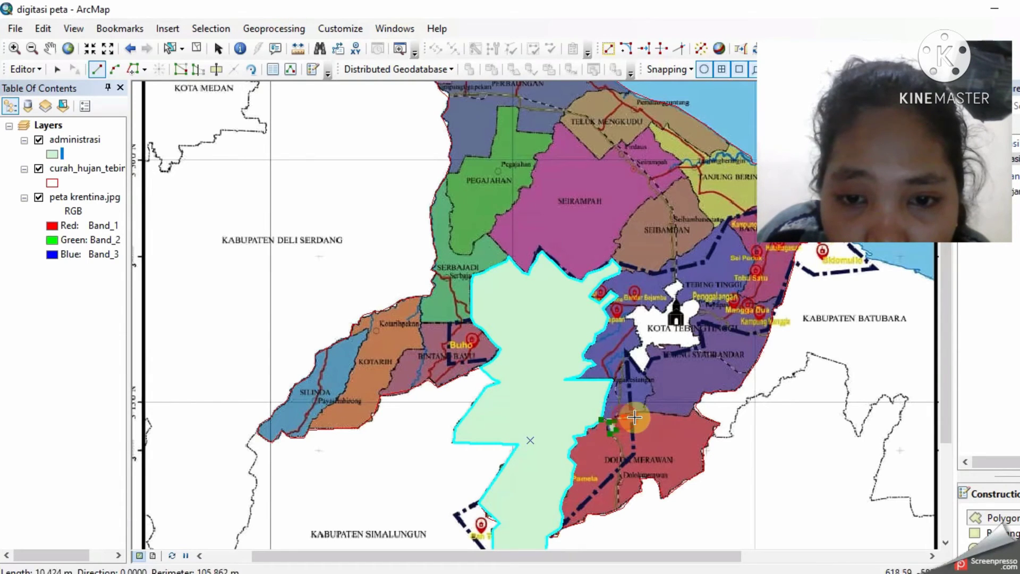
left_click(658, 416)
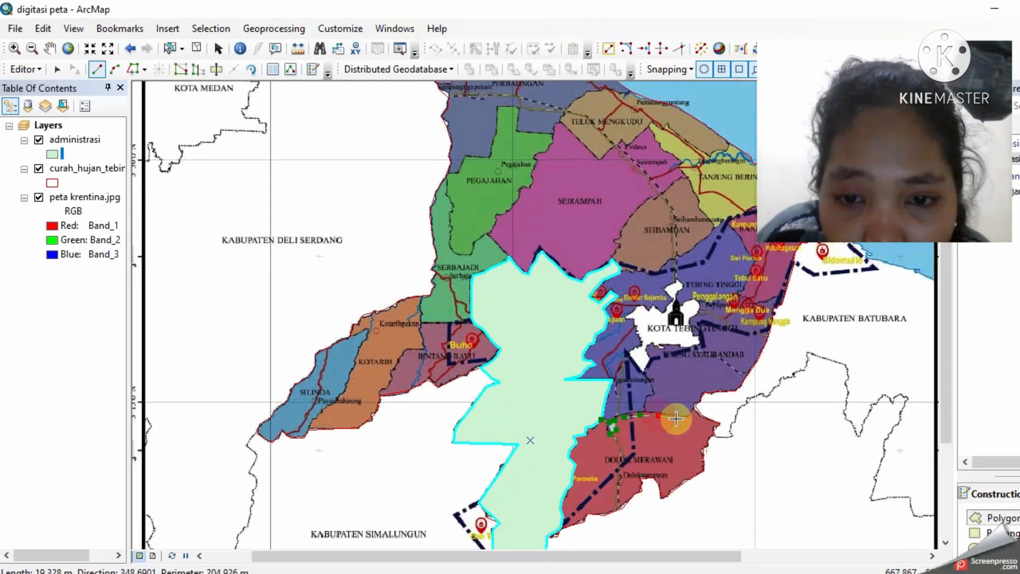
left_click(683, 415)
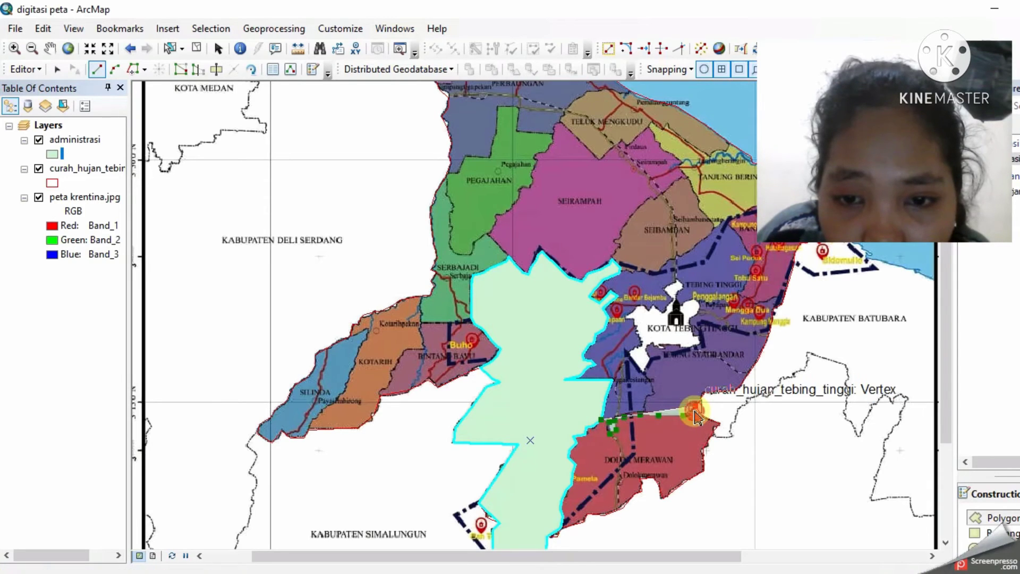
left_click(697, 413)
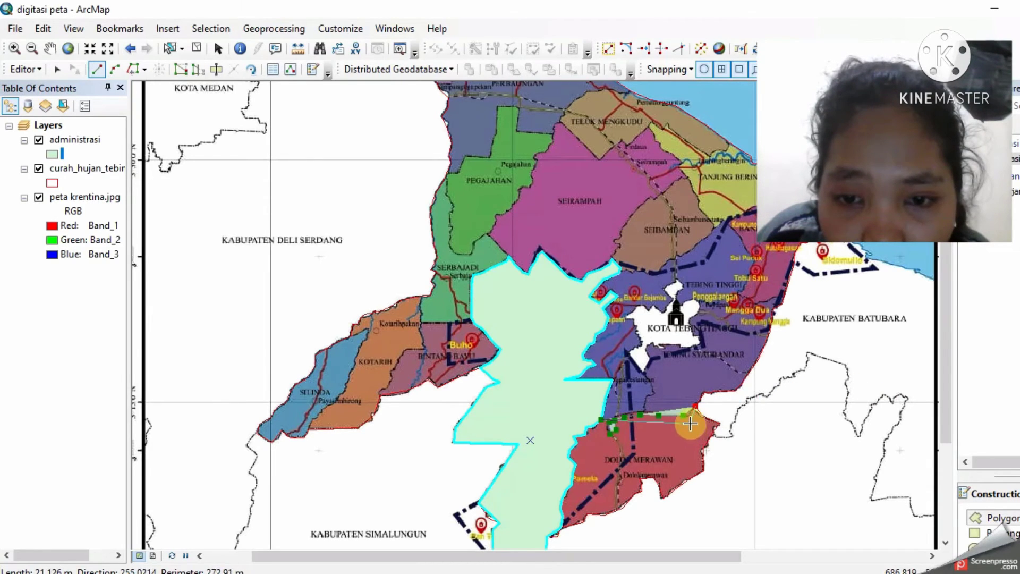
left_click(706, 416)
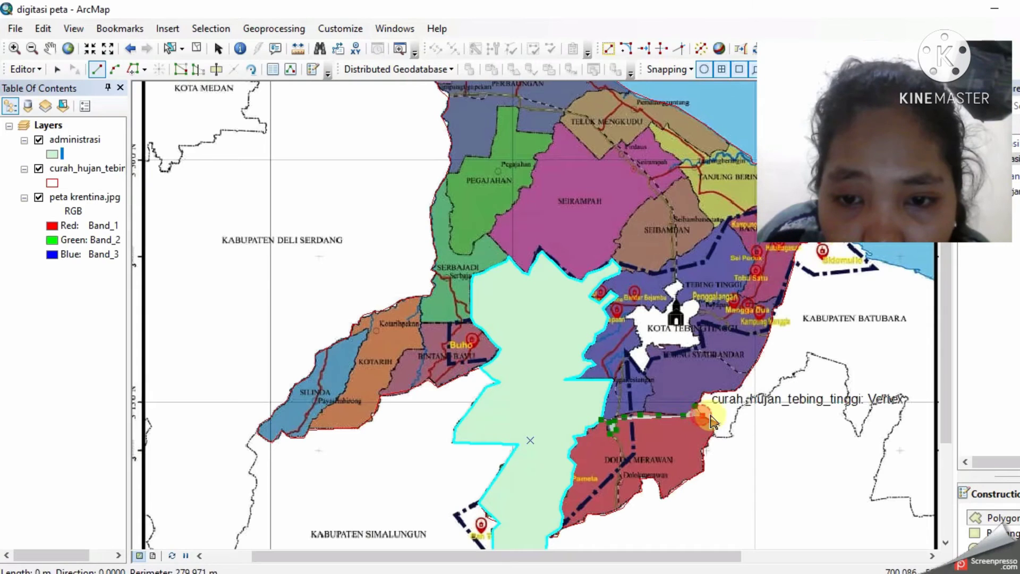
left_click(719, 424)
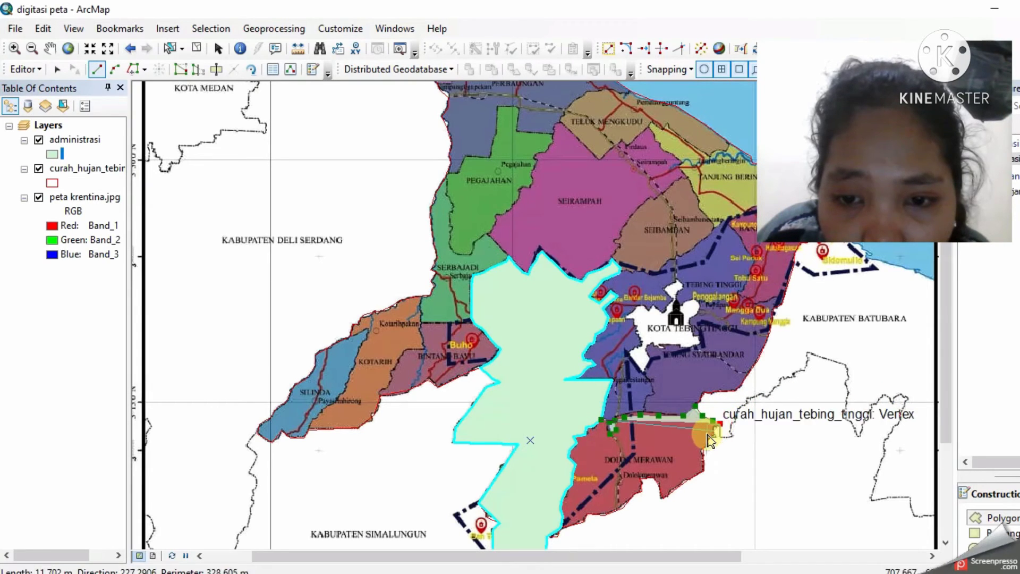
Step: Trace Dolok Merawan's eastern and southern boundaries down and around to the district's southwestern corner
left_click(703, 449)
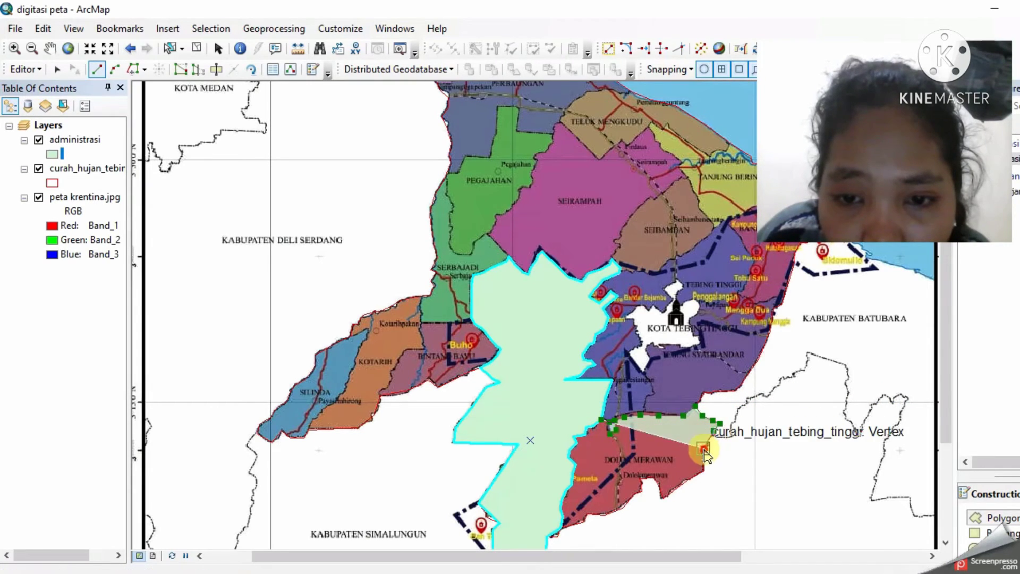
left_click(704, 470)
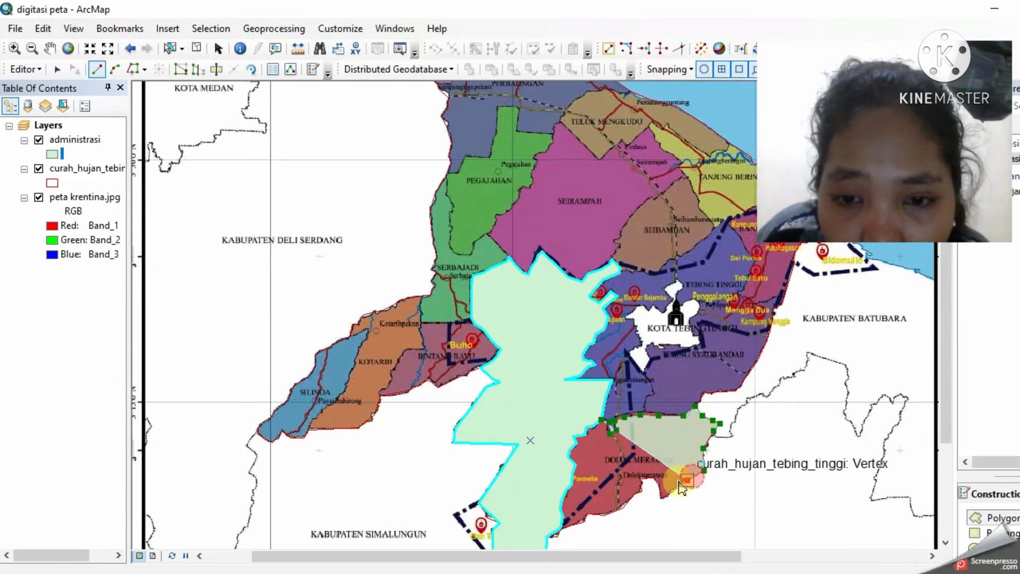
left_click(678, 487)
left_click(663, 497)
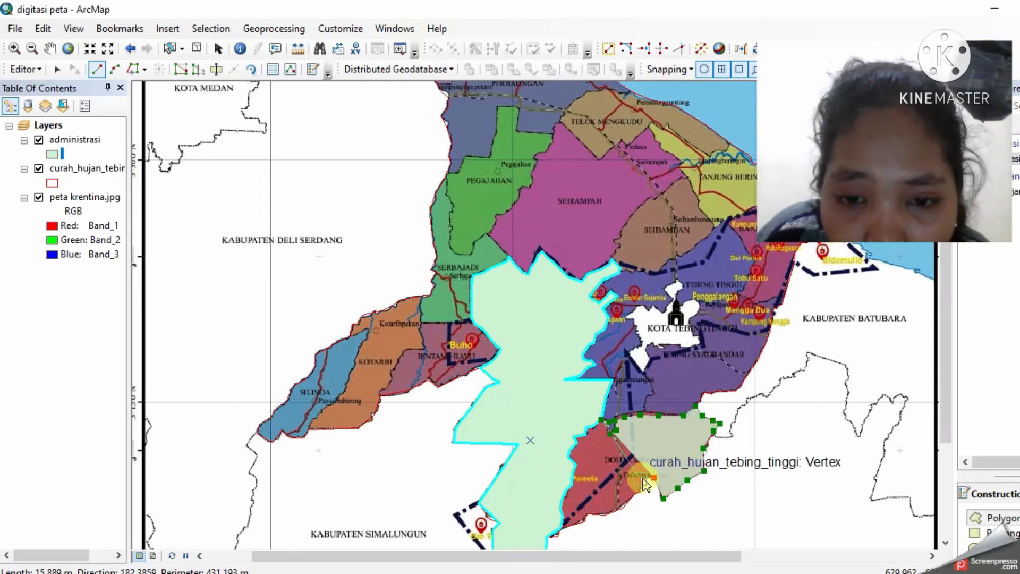
left_click(642, 478)
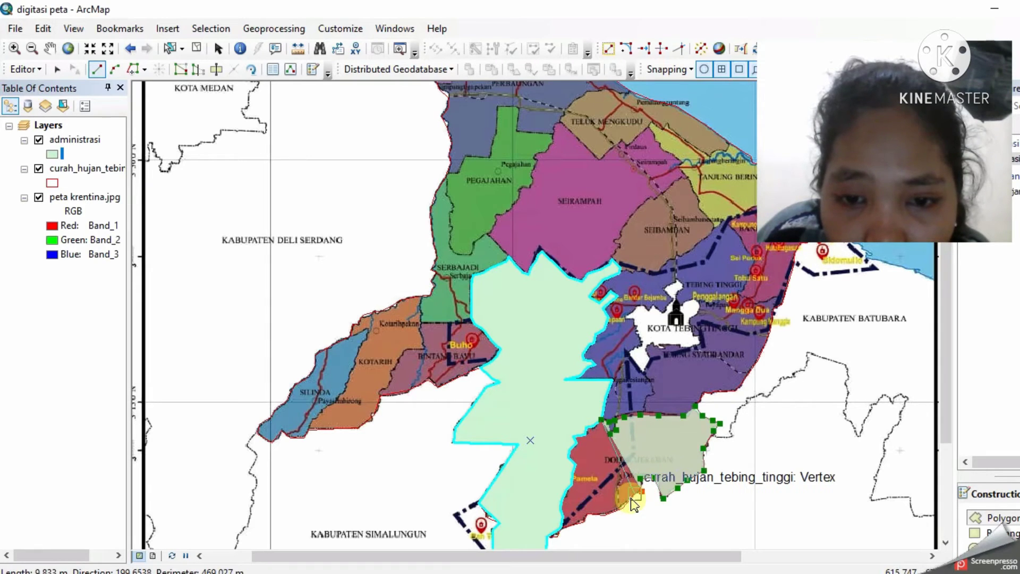
left_click(627, 501)
left_click(611, 511)
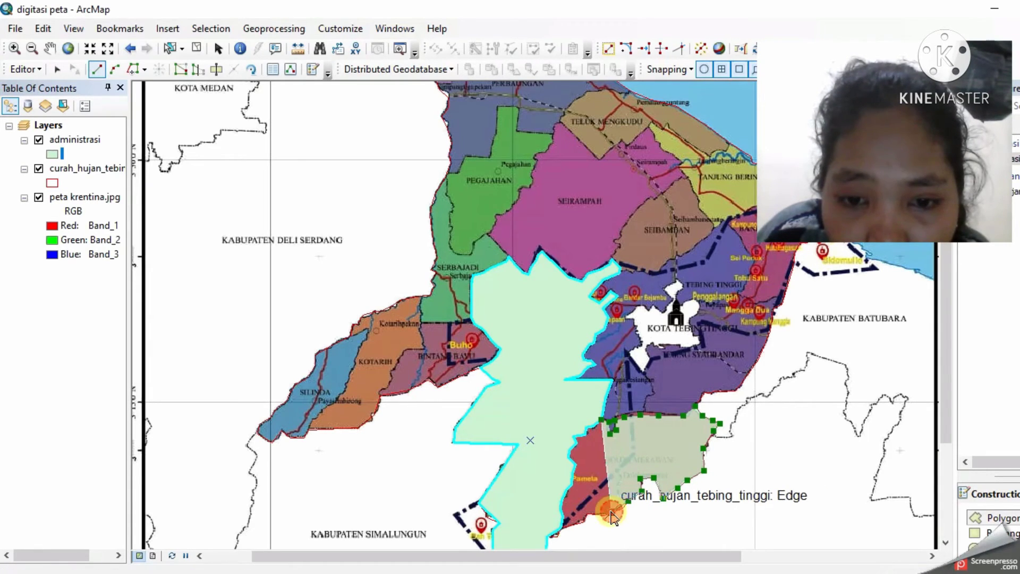
left_click(592, 513)
left_click(581, 522)
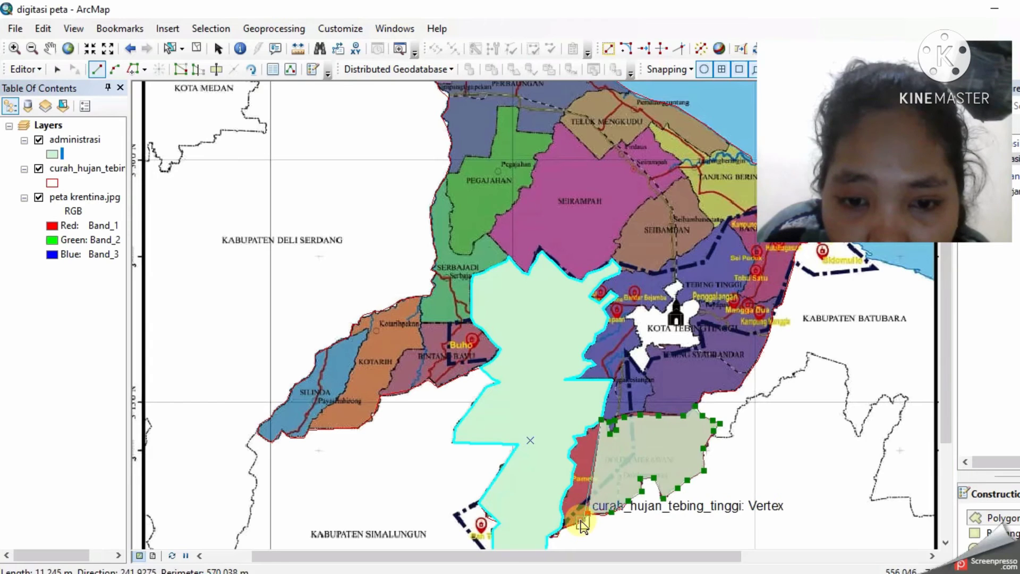
left_click(560, 529)
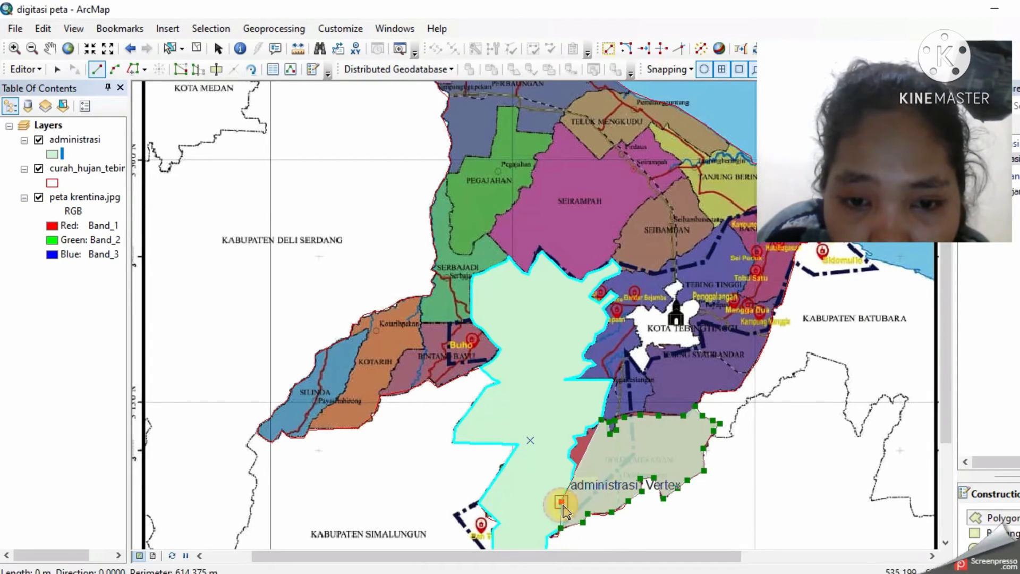
Step: Trace the lower part of Dolok Merawan's western boundary northward, snapping to the vertices of the large administrasi polygon
left_click(562, 501)
left_click(566, 490)
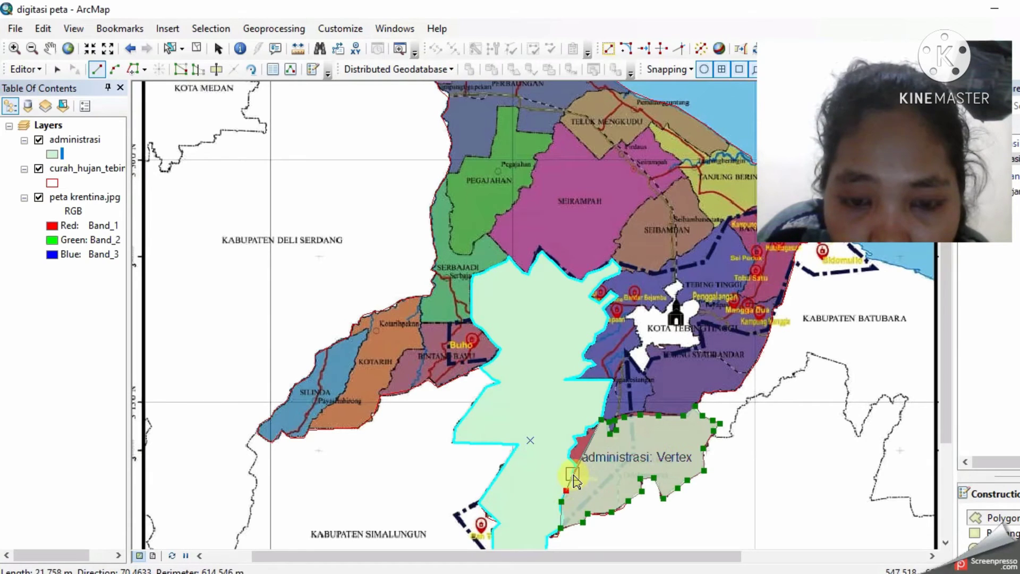
left_click(573, 473)
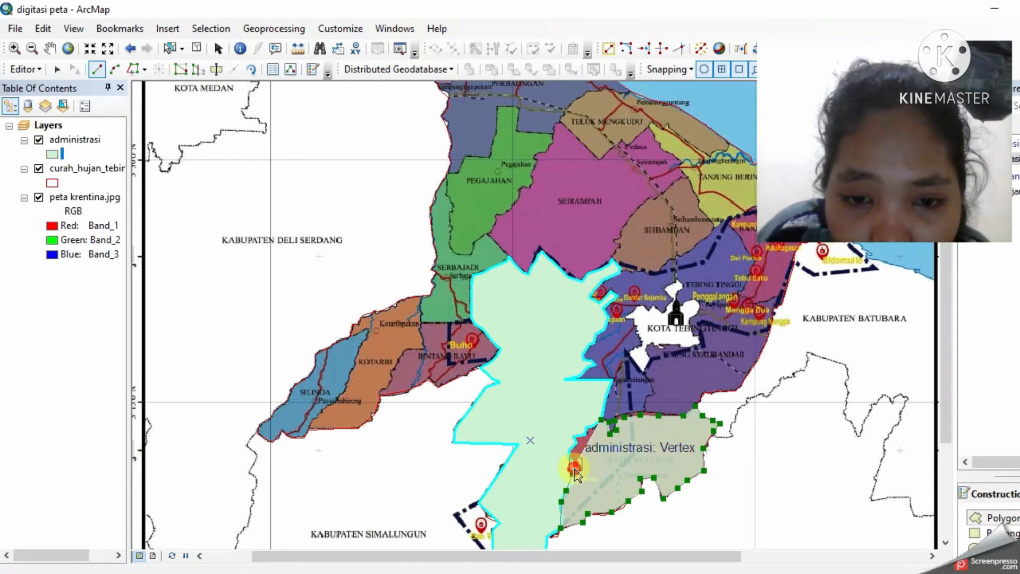
left_click(575, 465)
left_click(569, 458)
left_click(577, 442)
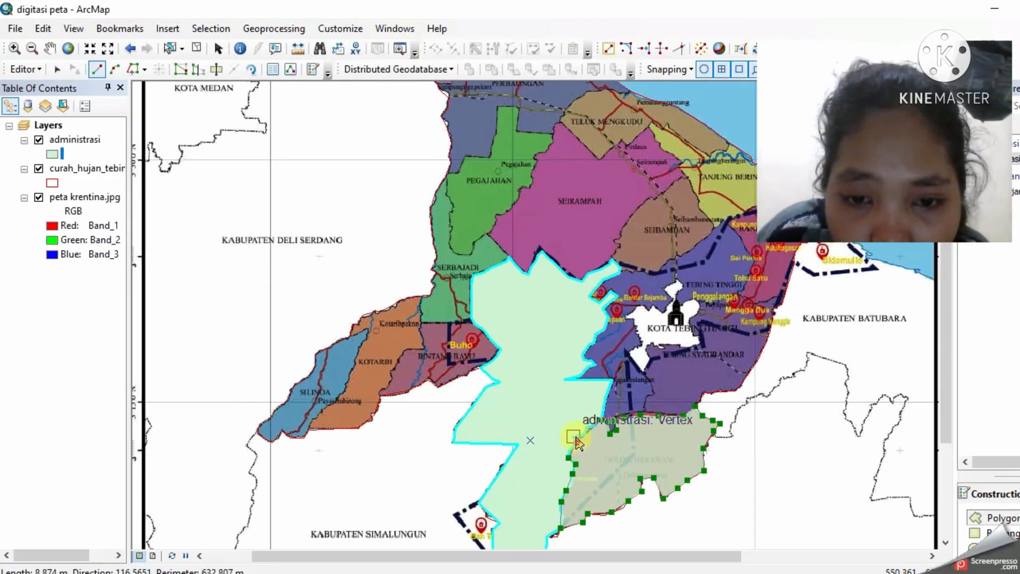
left_click(576, 438)
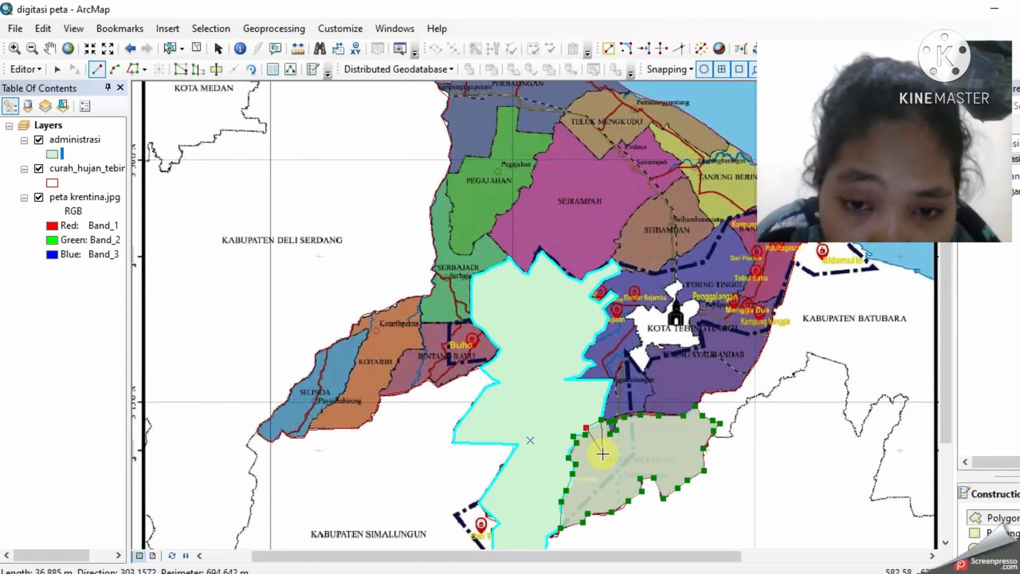
key("ctrl+z")
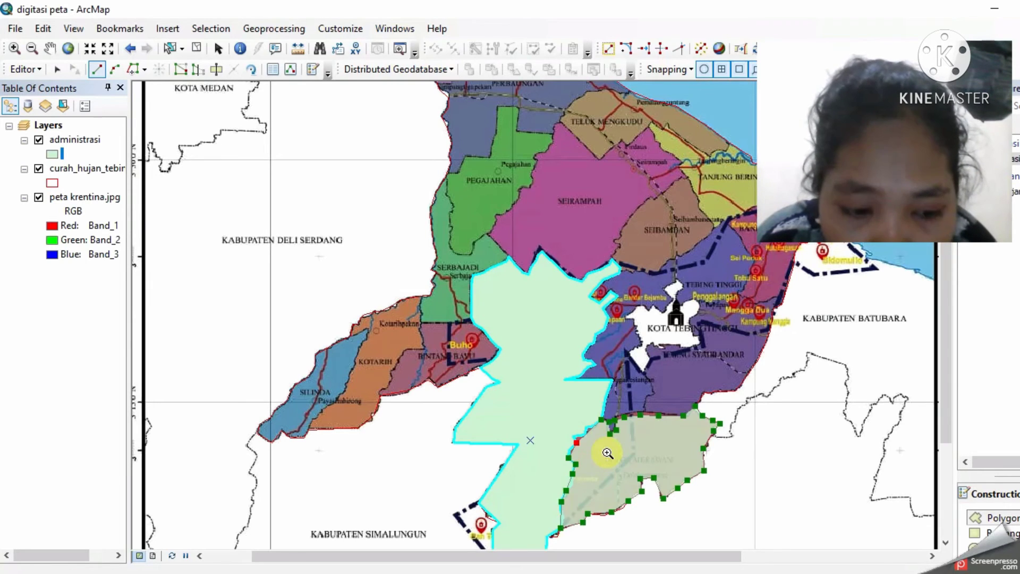
key("ctrl+z")
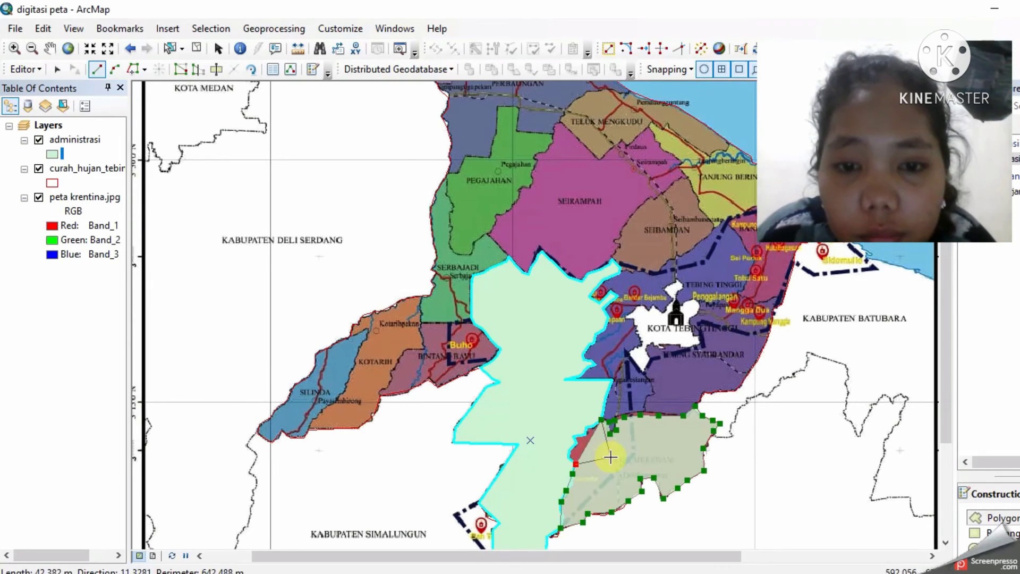
Step: Trace the remaining northwestern boundary of Dolok Merawan along the large polygon's vertices and finish the polygon near its starting point
left_click(569, 458)
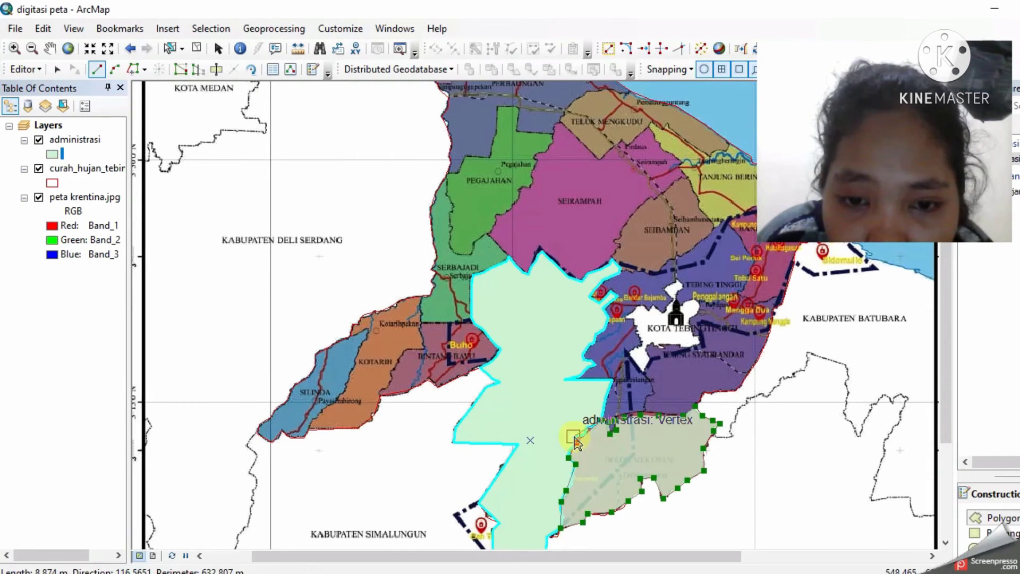
left_click(573, 437)
left_click(596, 442)
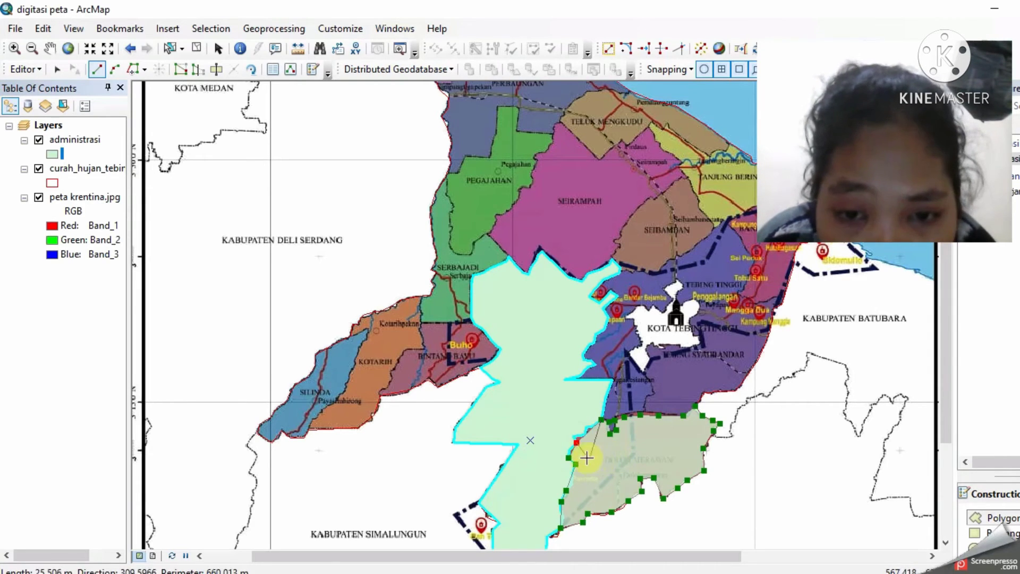
left_click(583, 440)
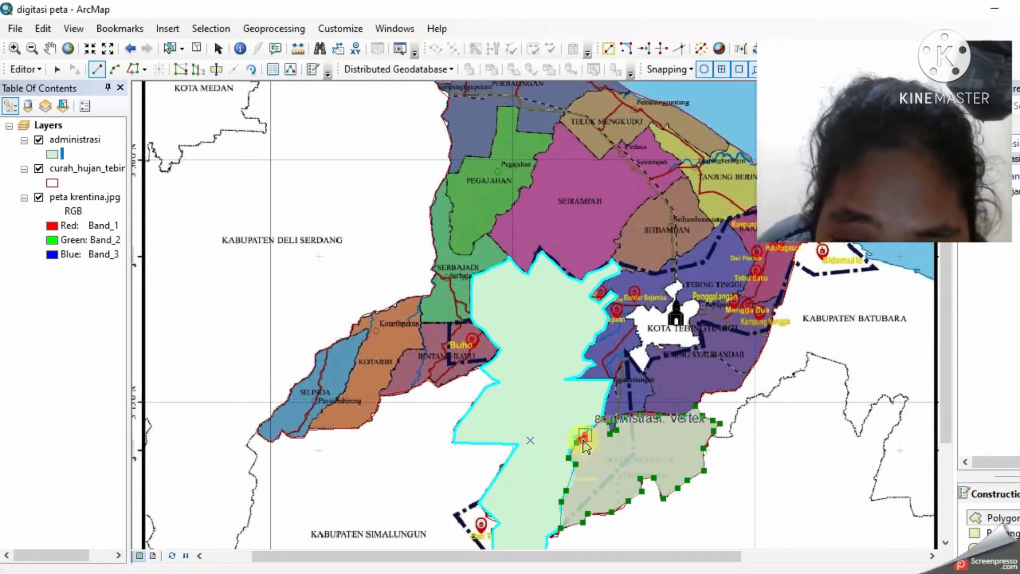
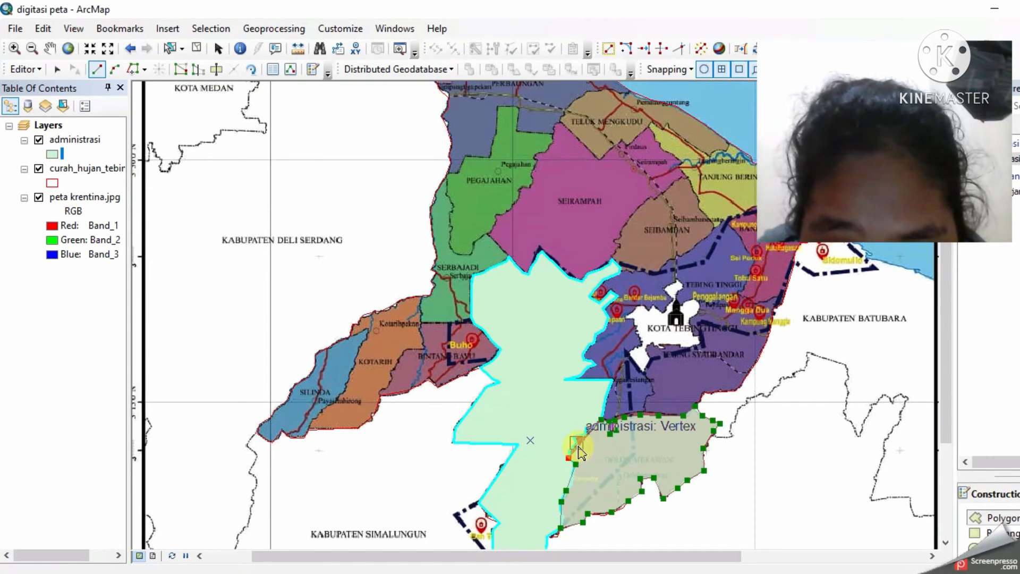
left_click(578, 447)
left_click(575, 438)
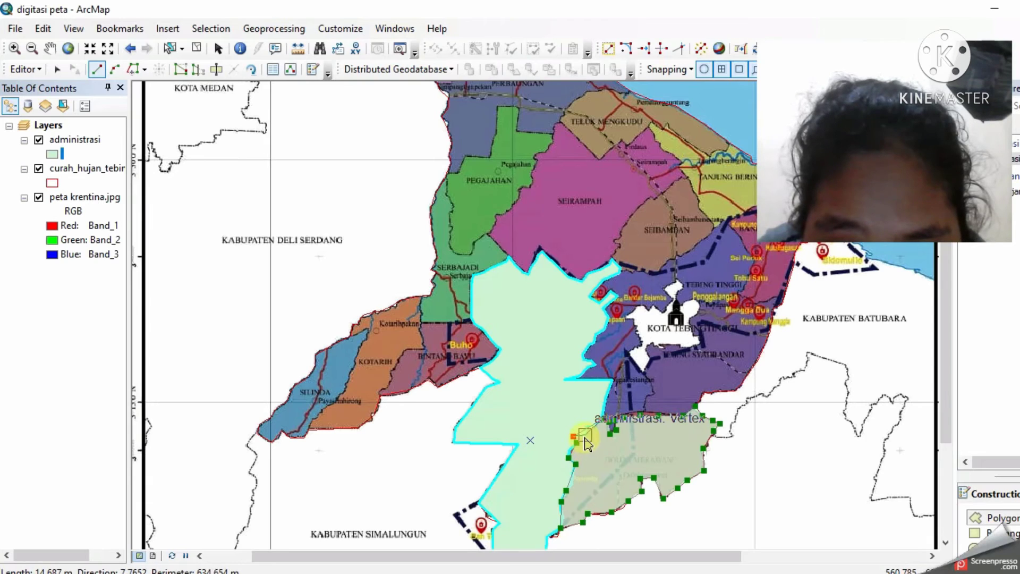
left_click(584, 435)
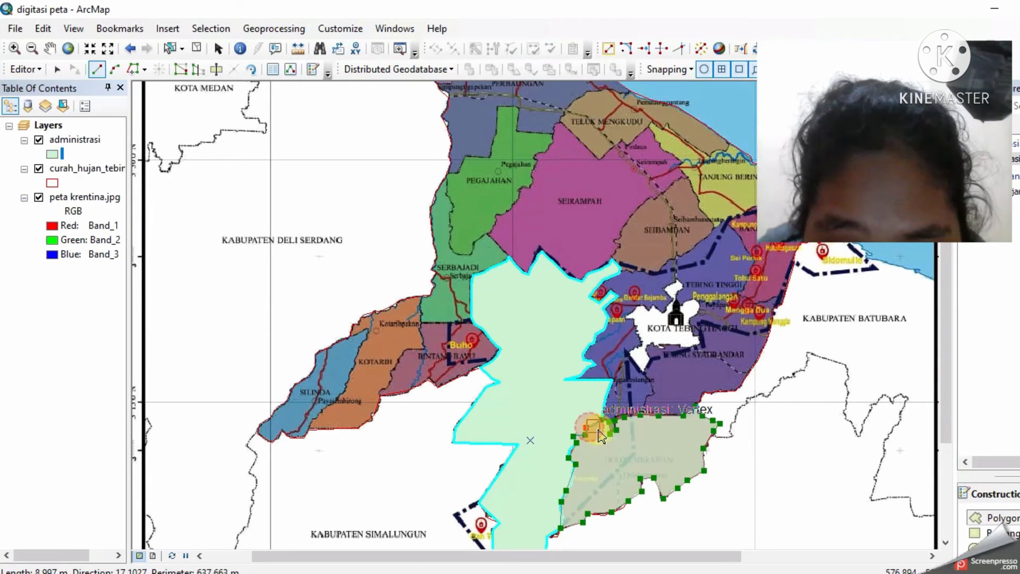
double_click(614, 435)
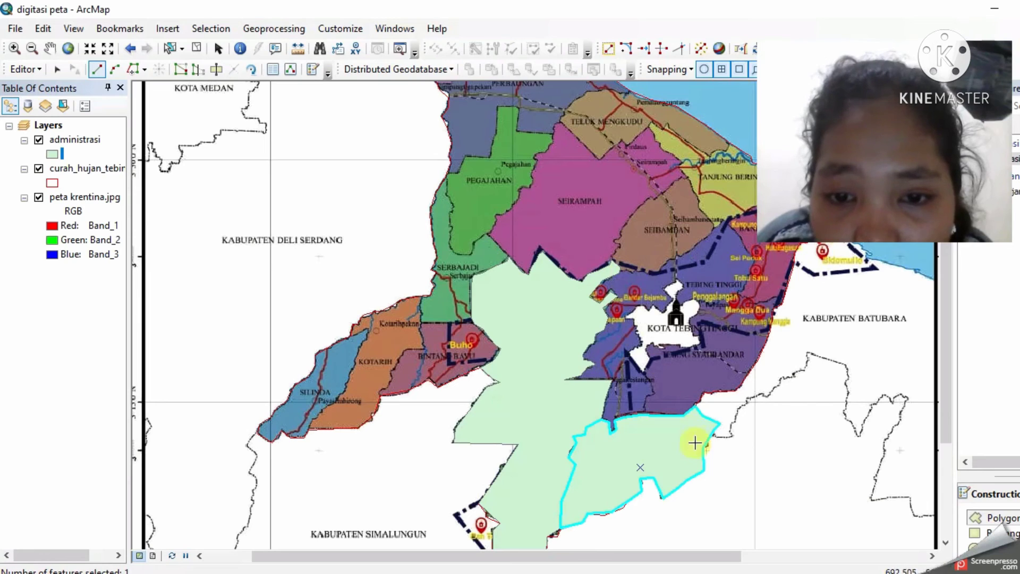
Step: Start a new polygon for the purple Tebing Syahbandar area, tracing its southern boundary westward along the Dolok Merawan polygon's northern vertices
left_click(696, 405)
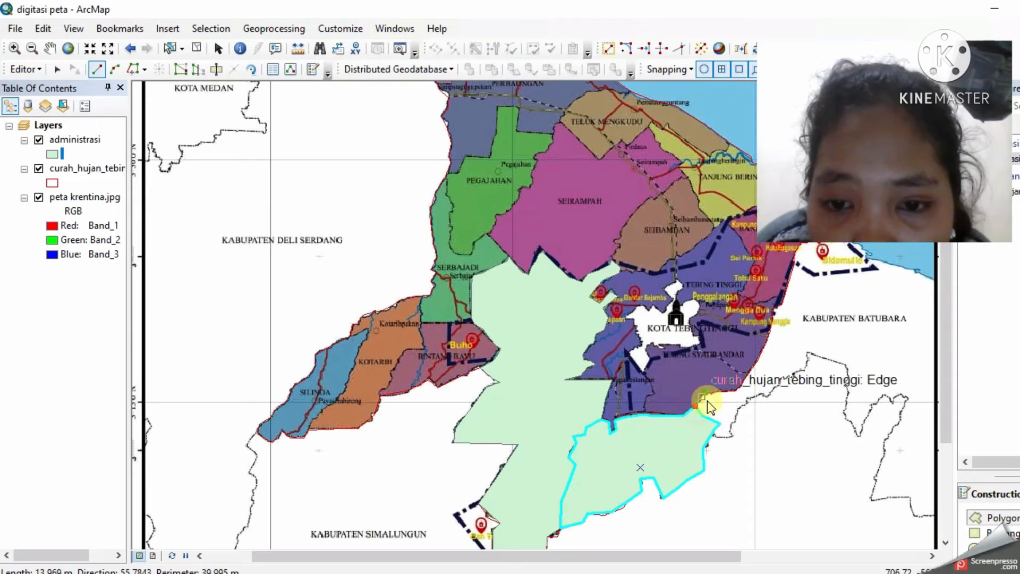
left_click(684, 416)
left_click(659, 415)
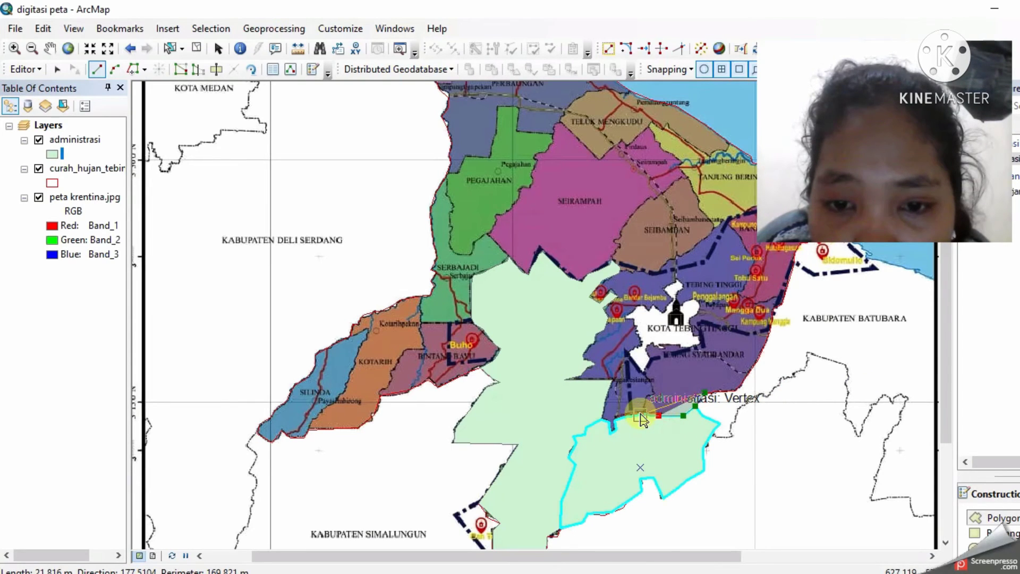
left_click(640, 415)
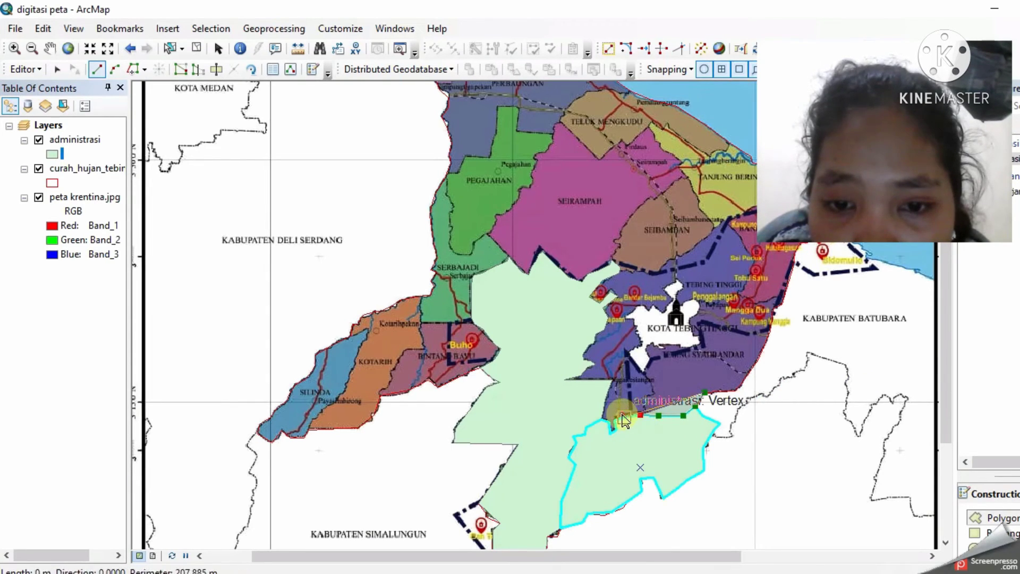
left_click(615, 420)
left_click(615, 429)
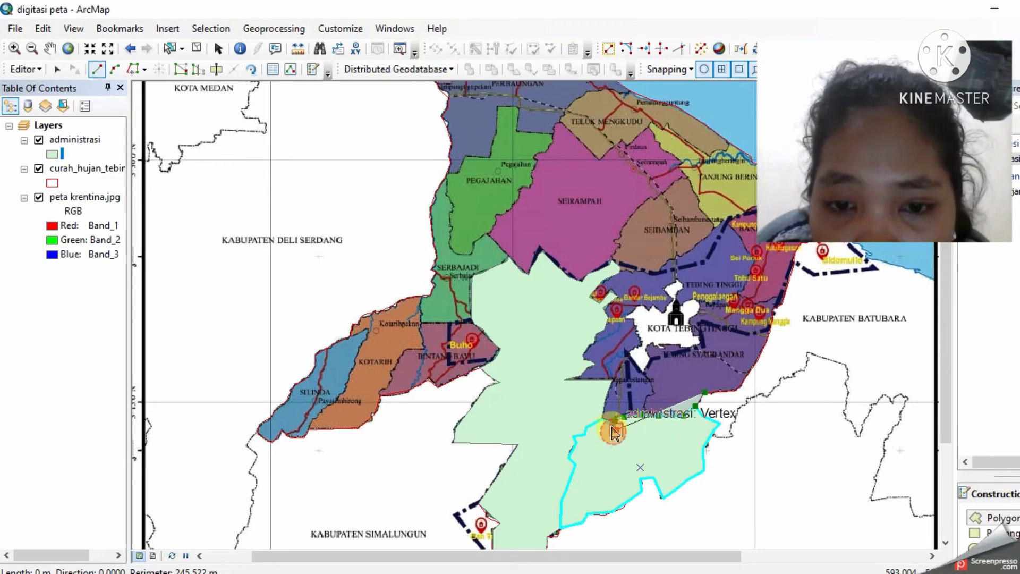
left_click(601, 419)
Step: Trace the purple area's lower western boundary northward from Dolok Merawan, snapping to the large administrasi polygon's vertices around its westward spike
left_click(605, 400)
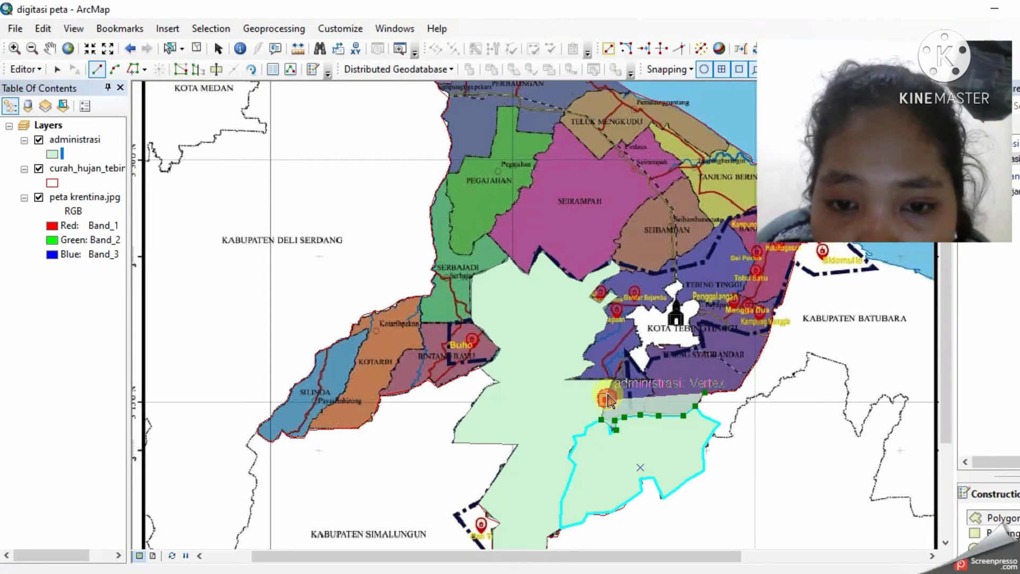
left_click(612, 380)
left_click(564, 380)
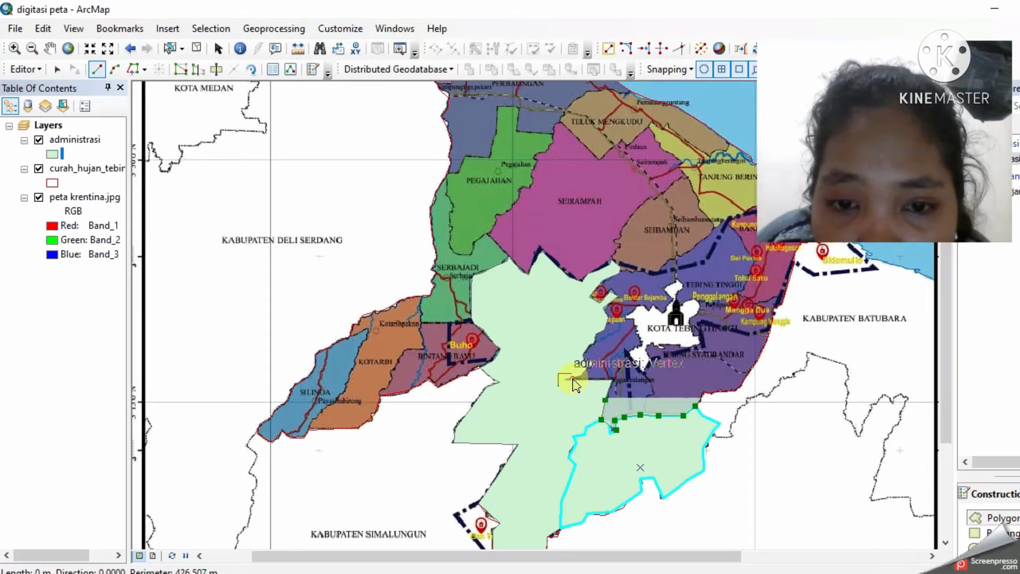
left_click(589, 364)
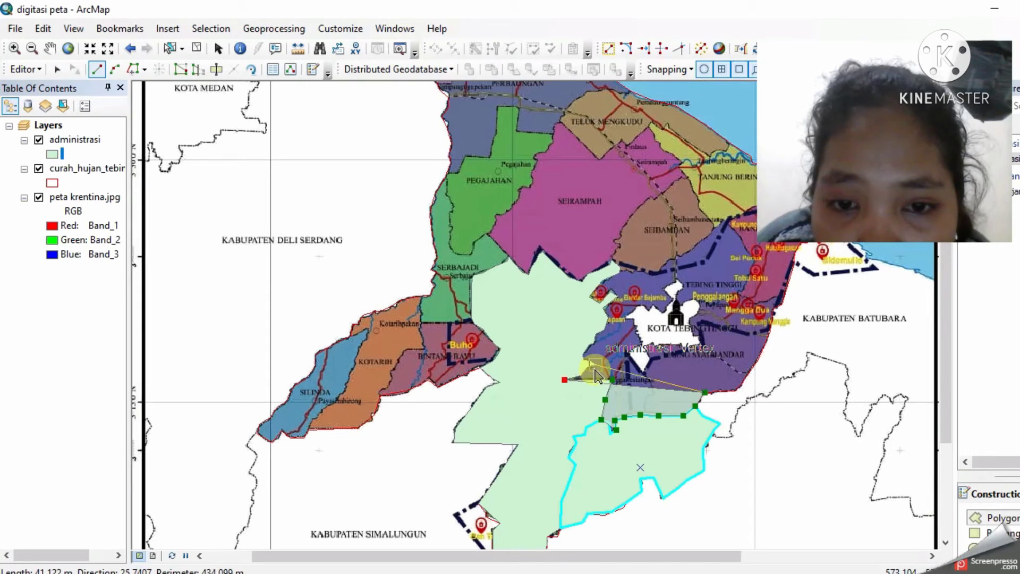
left_click(588, 344)
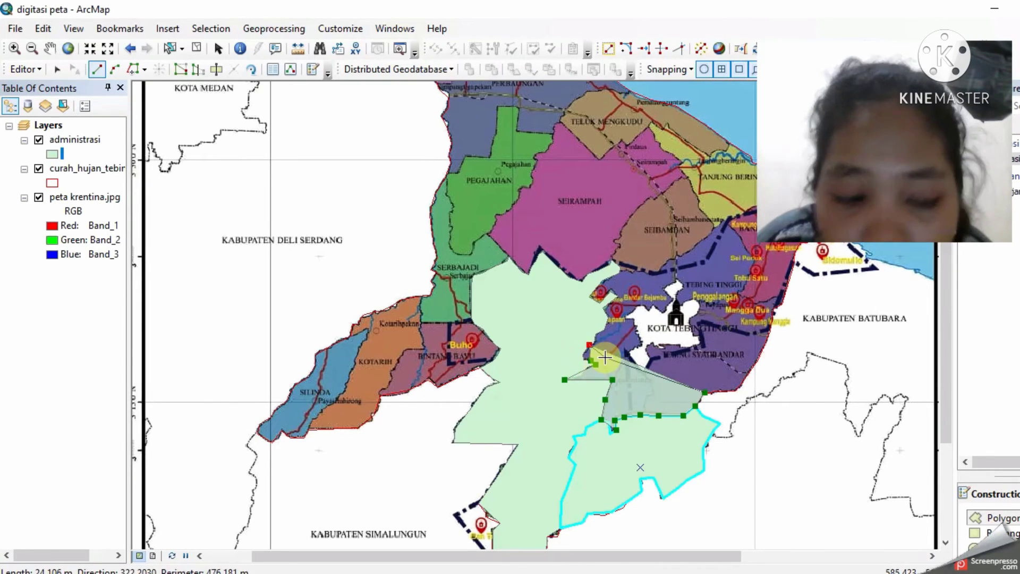
left_click(614, 342)
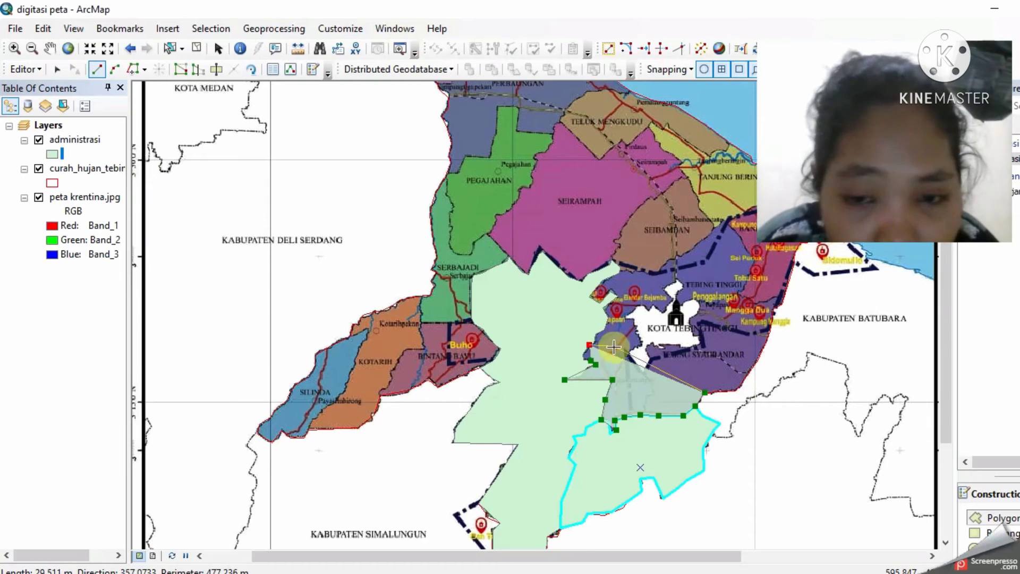
left_click(583, 354)
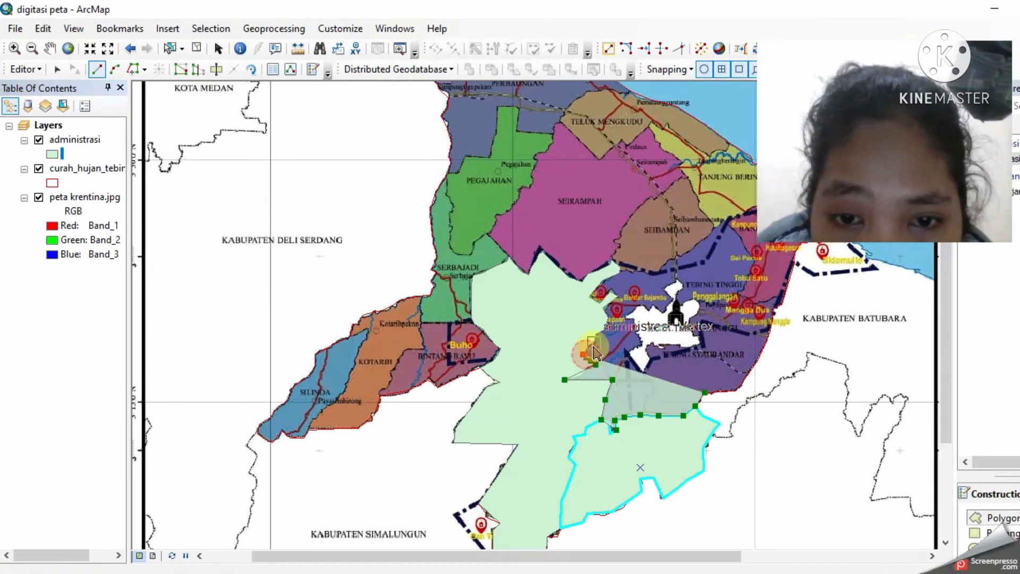
Step: Continue the purple area's western boundary northward along the large polygon's vertices to the corner where Seirampah and Seibamban meet
left_click(594, 343)
left_click(596, 335)
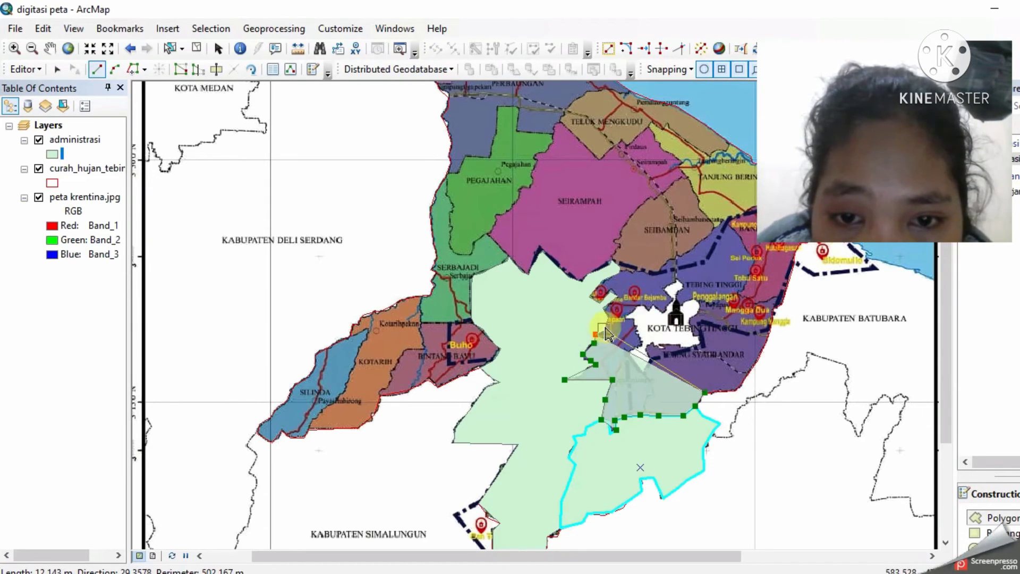
left_click(607, 321)
left_click(606, 313)
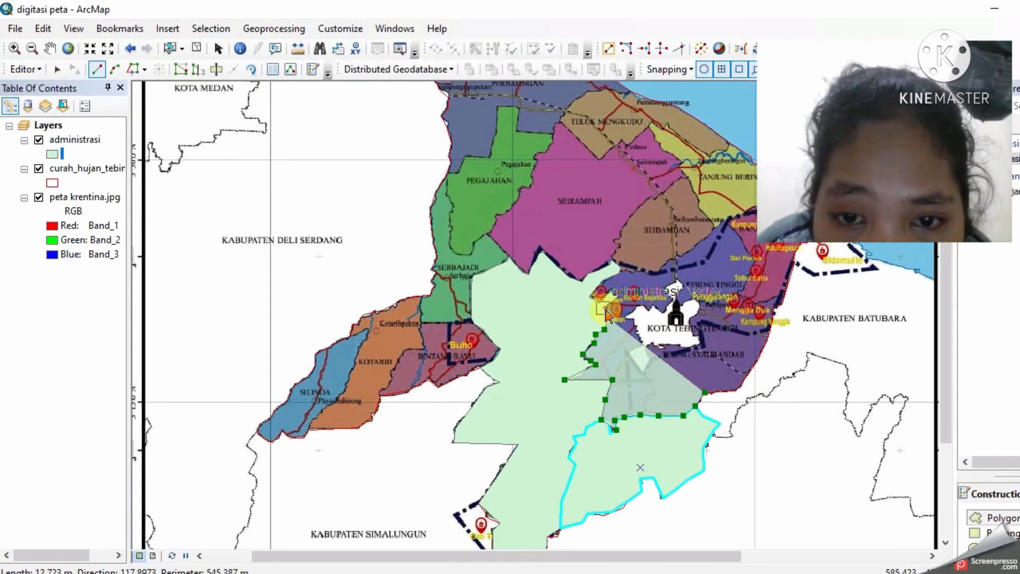
left_click(600, 302)
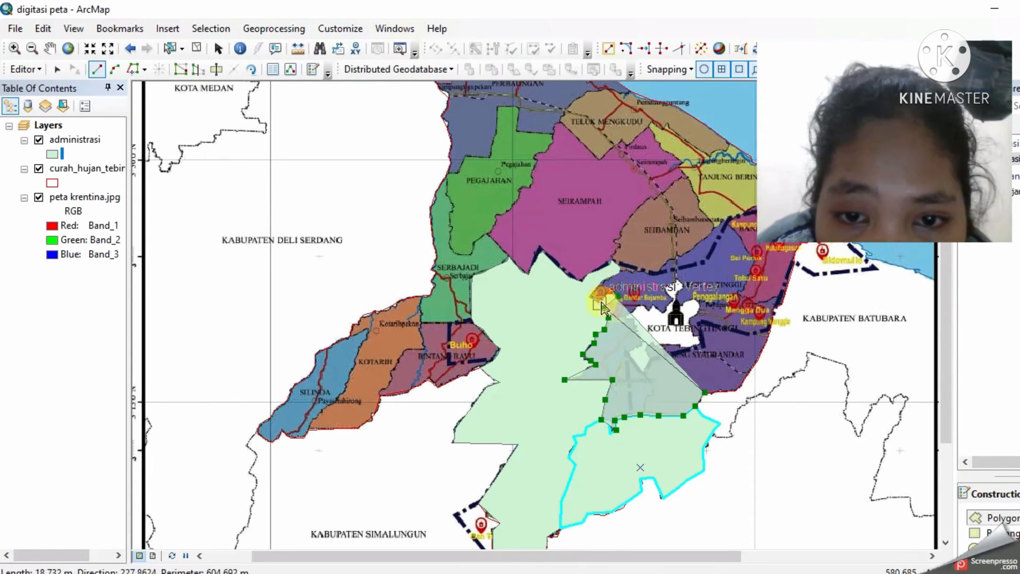
left_click(594, 292)
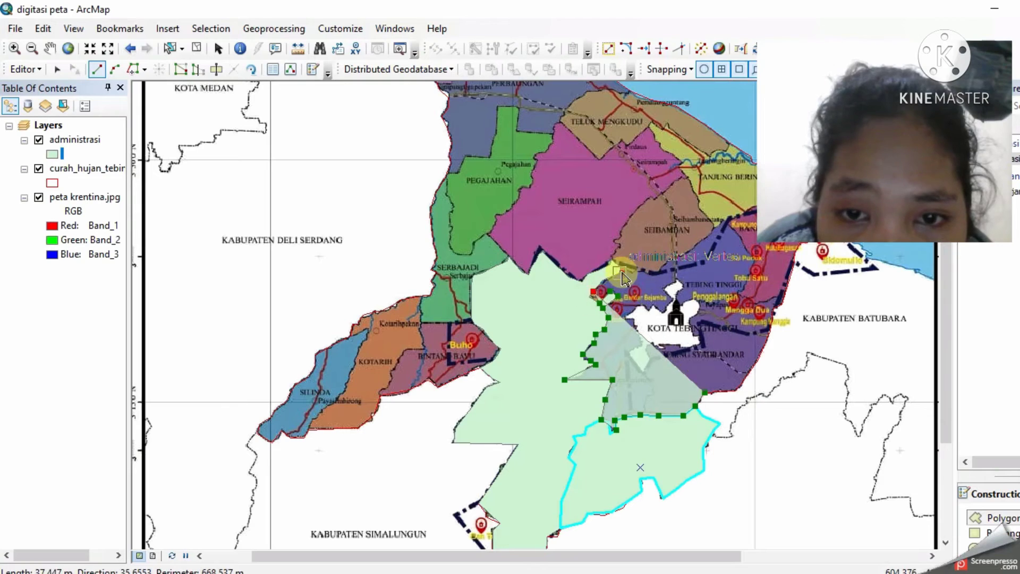
left_click(618, 273)
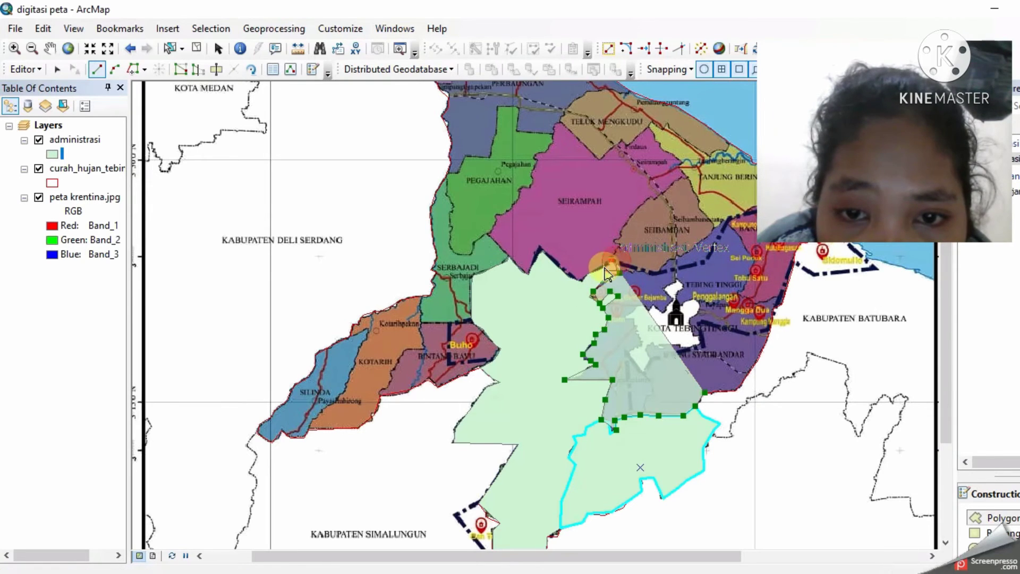
Step: Extend the polygon westward along Seirampah's southern boundary to its western corner beside Serbajadi and Pegajahan
left_click(581, 282)
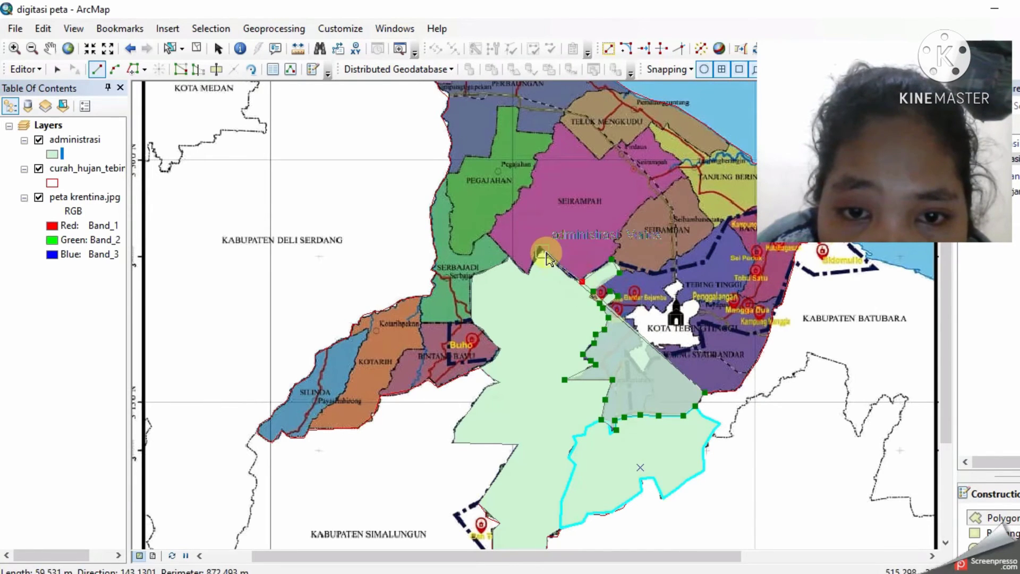
left_click(537, 252)
left_click(526, 268)
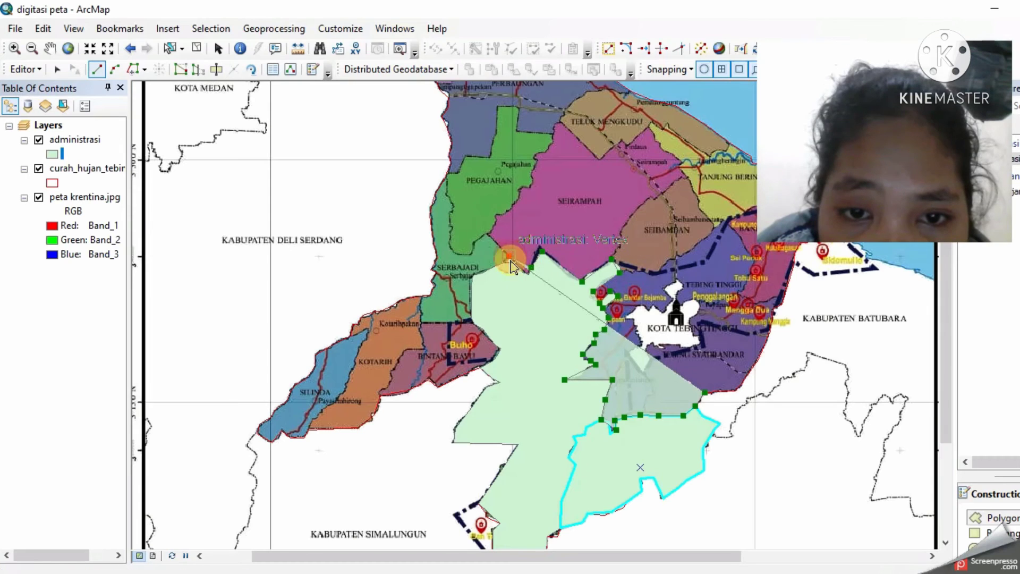
left_click(511, 260)
left_click(490, 235)
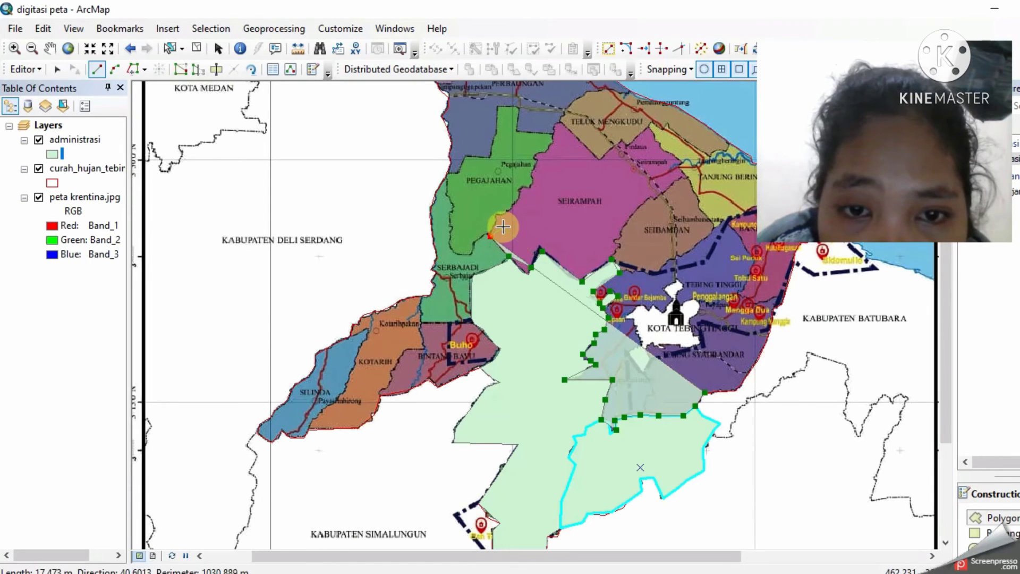
key("ctrl+z")
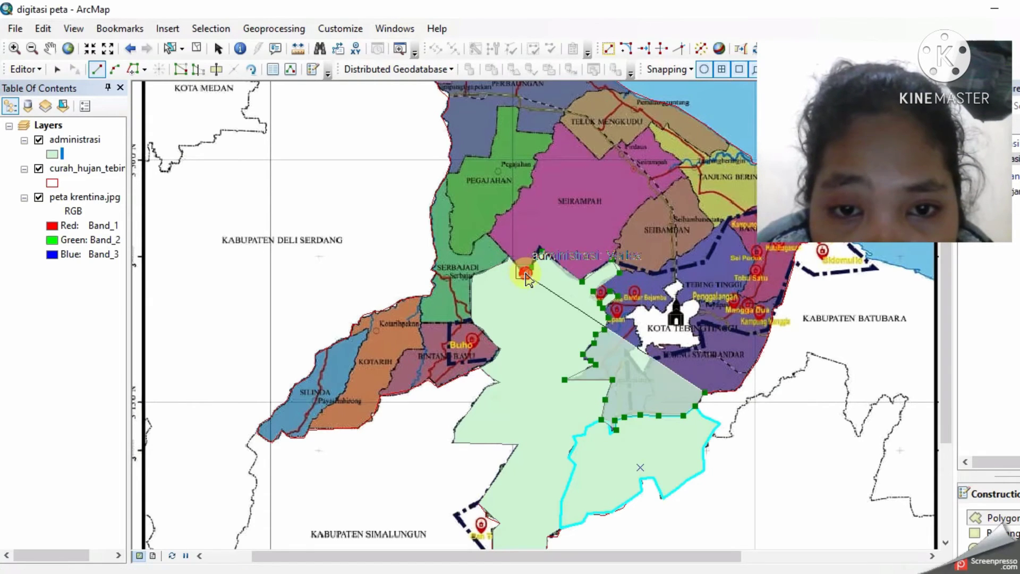
left_click(510, 260)
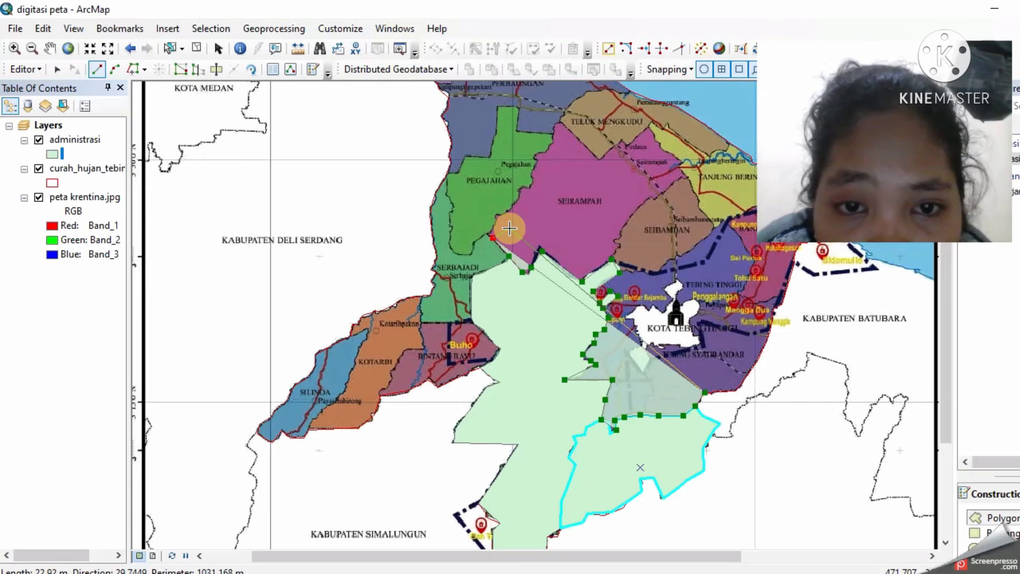
key("ctrl+z")
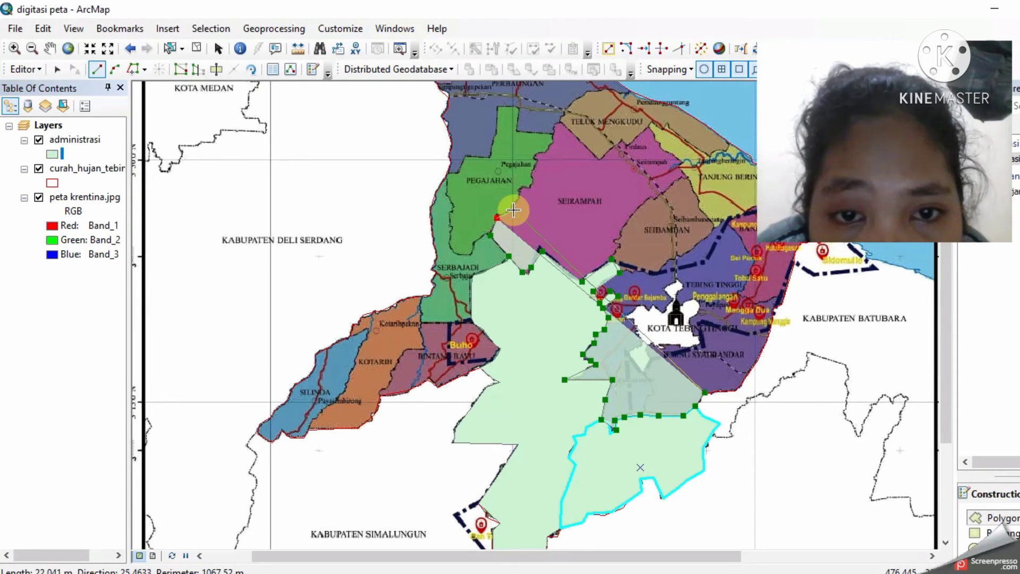
Step: Trace Seirampah's boundary with Pegajahan northeastward to its northern tip and onto the Teluk Mengkudu border
left_click(531, 186)
left_click(536, 162)
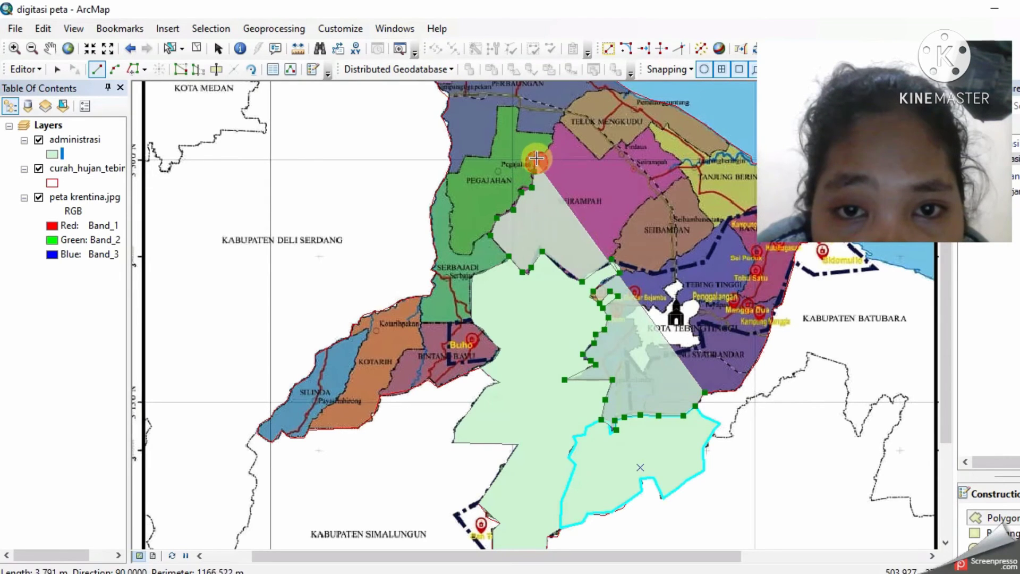
left_click(537, 155)
left_click(548, 152)
left_click(553, 138)
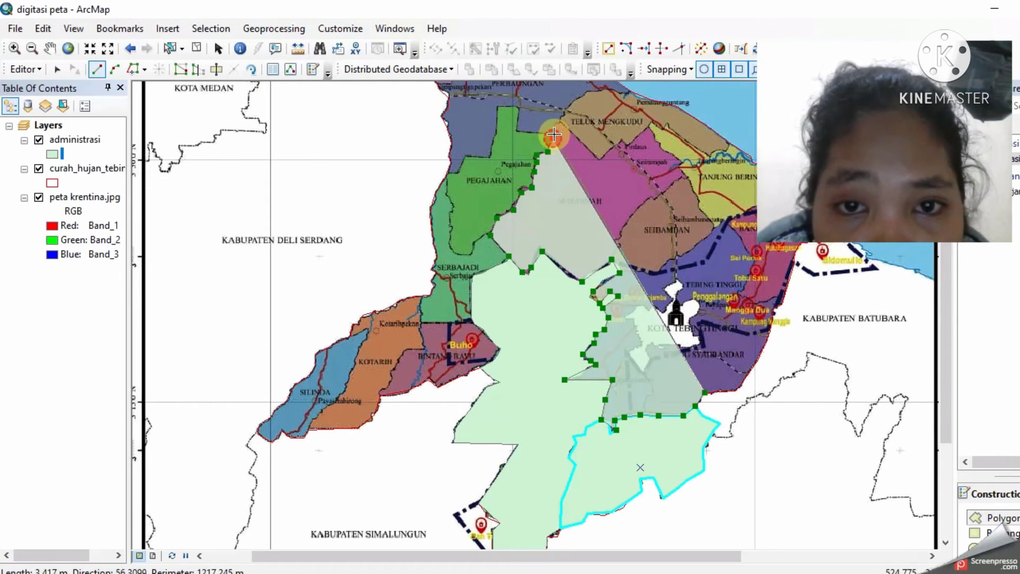
left_click(557, 126)
left_click(562, 120)
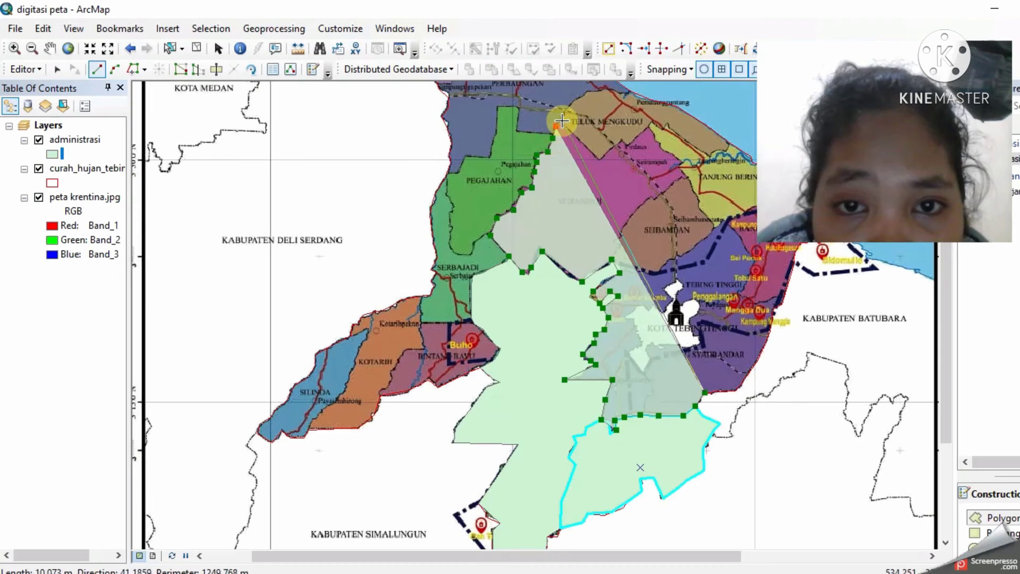
left_click(596, 158)
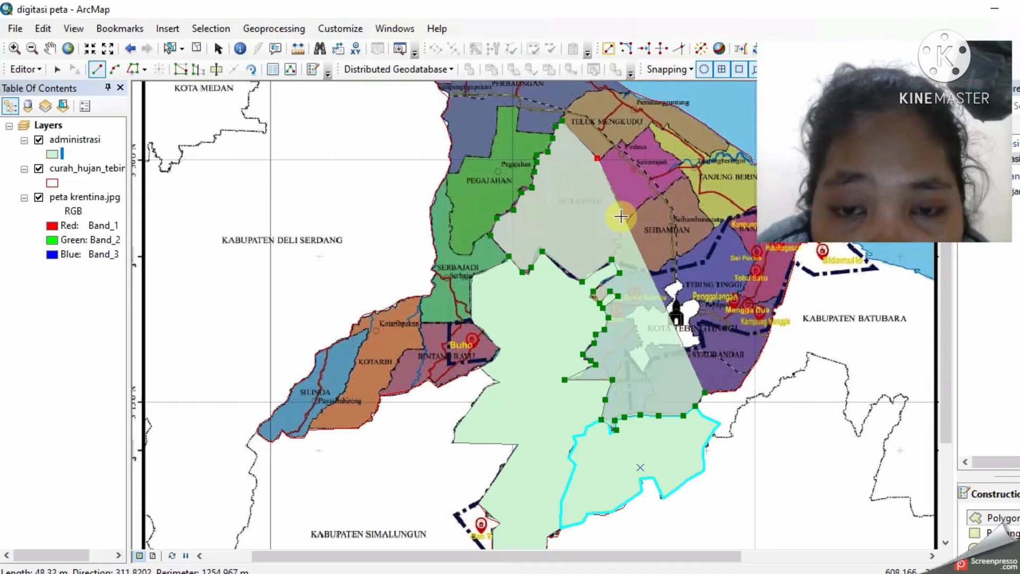
Step: Undo the vertices traced around Seirampah, back to the purple area's northwestern corner below Seibamban
key("ctrl+z")
key("ctrl+z")
key("ctrl+z")
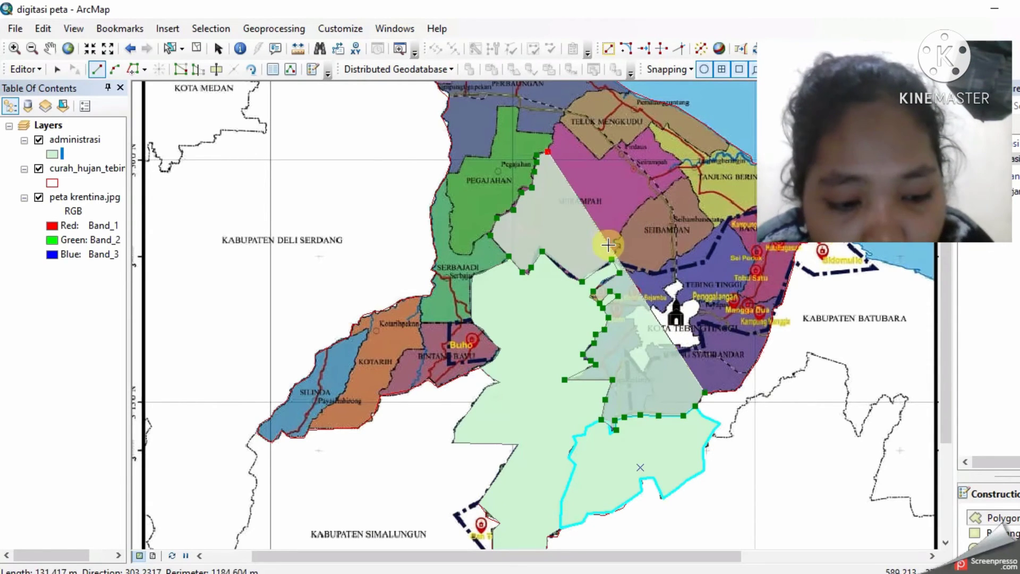
key("ctrl+z")
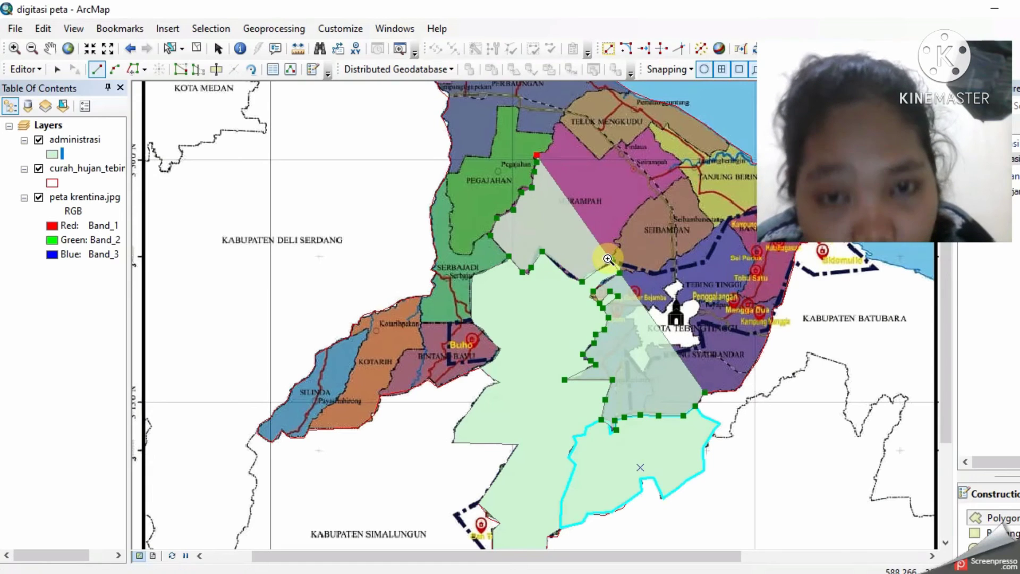
key("ctrl+z")
key("ctrl+z")
key("ctrl+z")
key("ctrl+z")
key("ctrl+z")
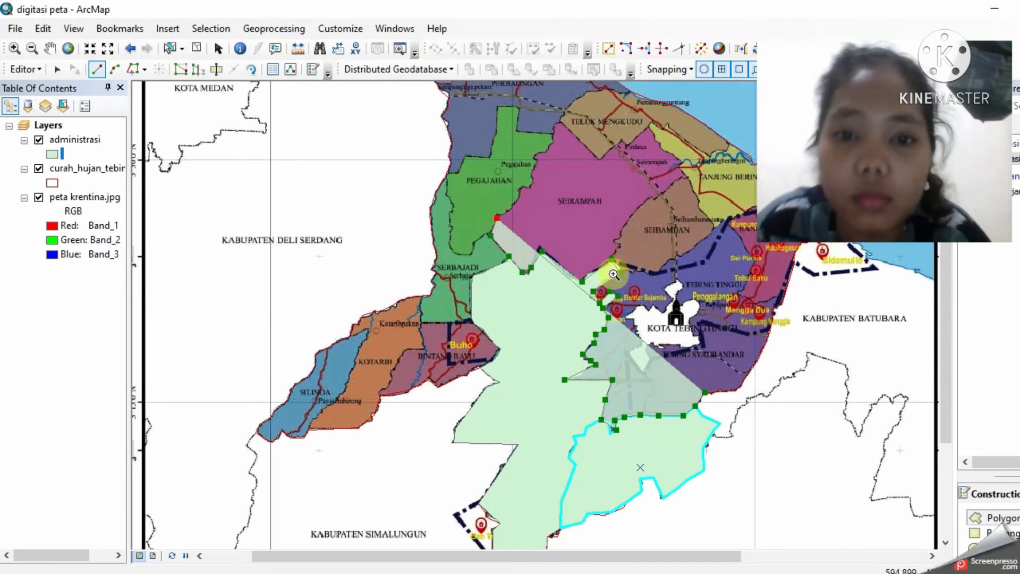
key("ctrl+z")
key("ctrl+z")
key("ctrl+z")
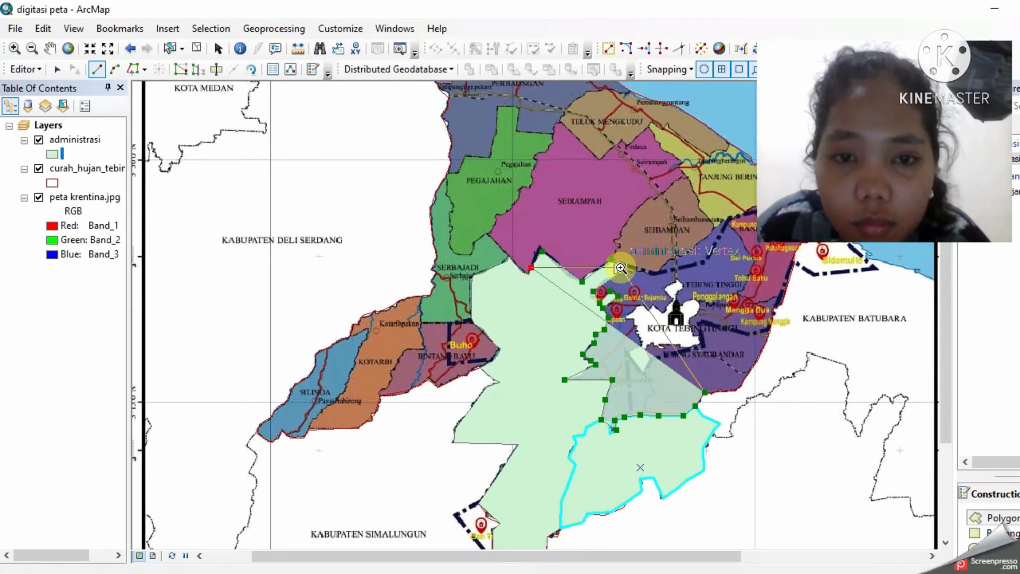
key("ctrl+z")
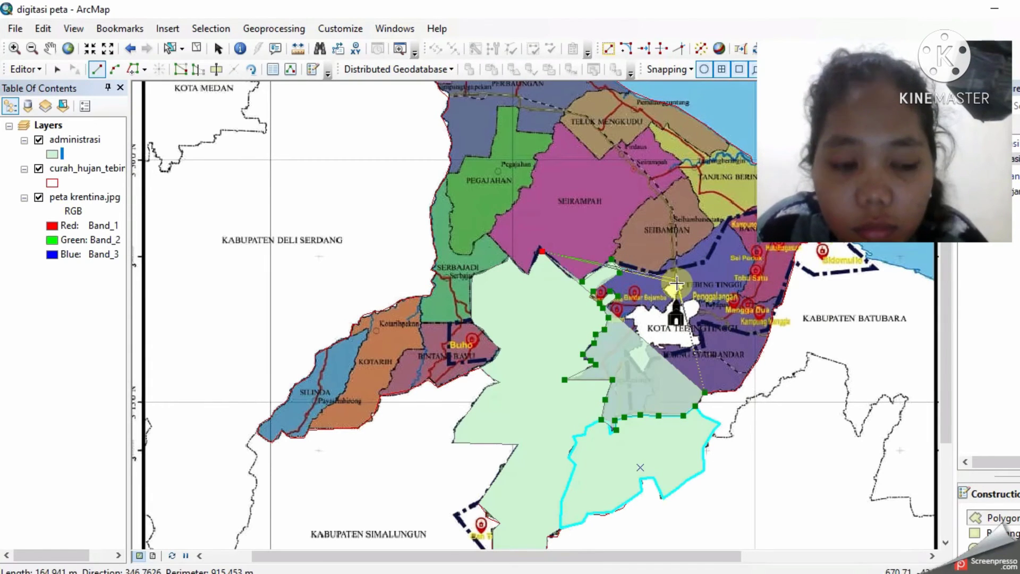
key("ctrl+z")
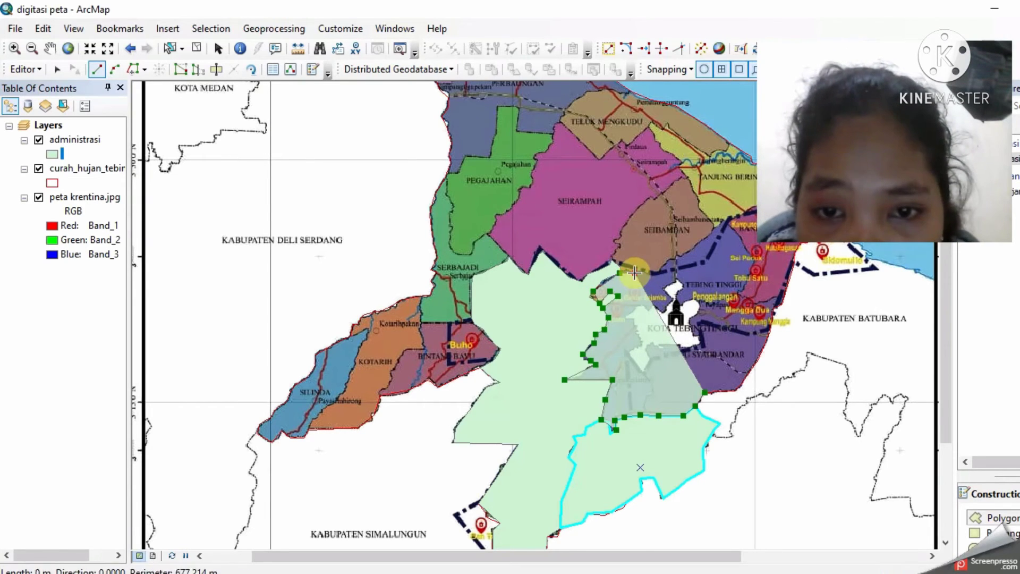
Step: Trace the purple Tebing Tinggi area's northern boundary eastward along Seibamban's southern edge to its northeastern corner
left_click(648, 271)
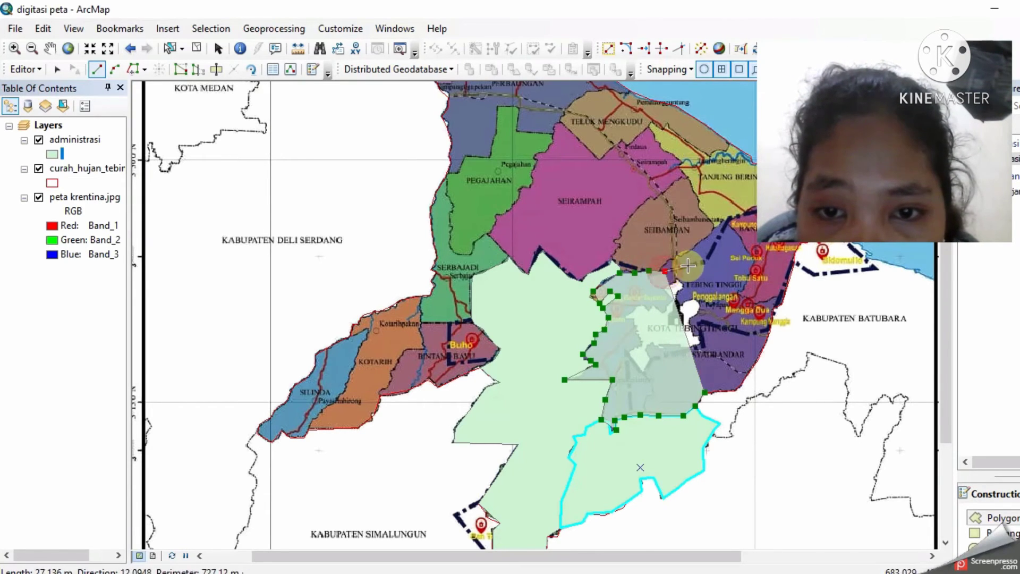
left_click(671, 258)
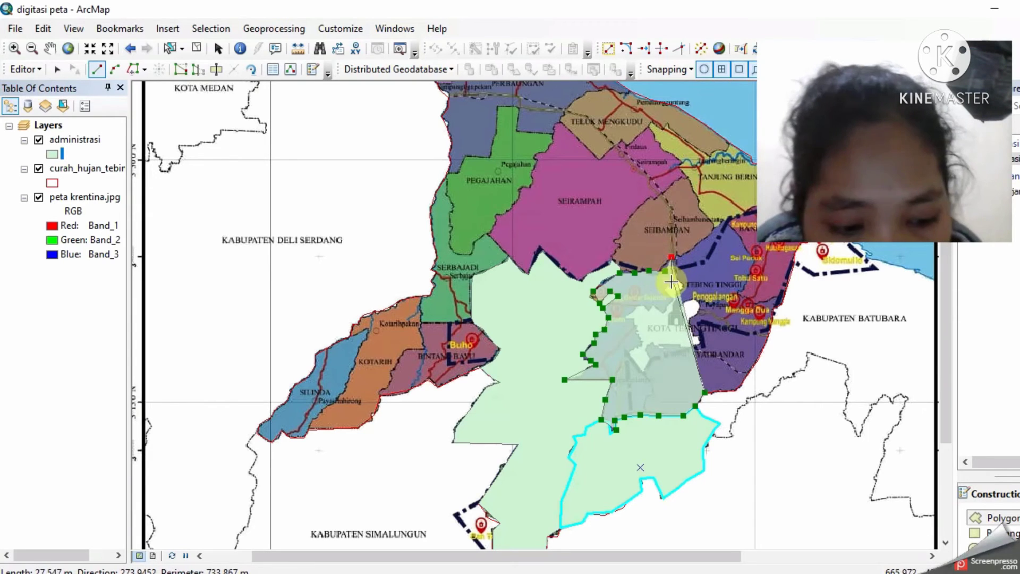
key("ctrl+z")
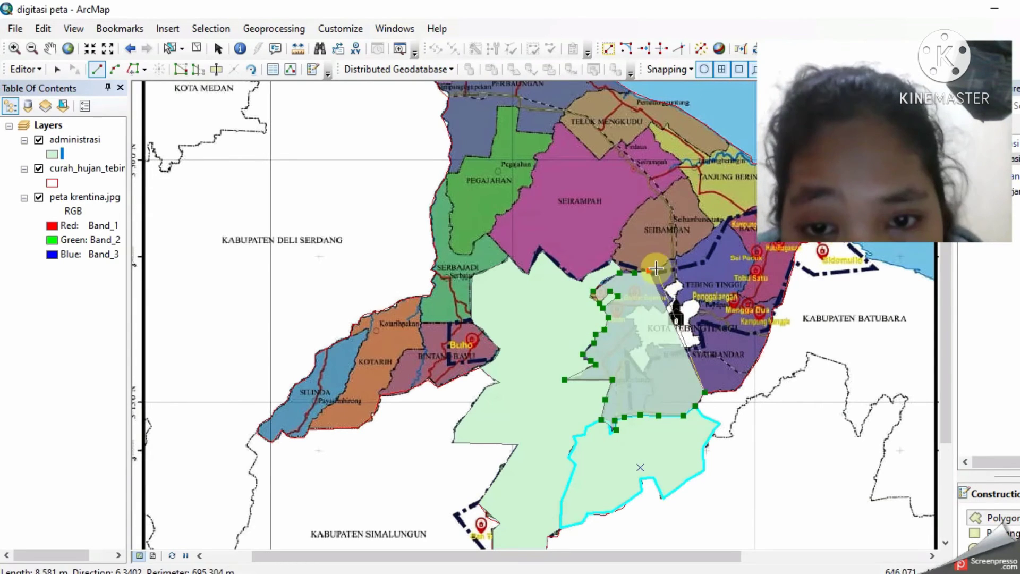
left_click(656, 273)
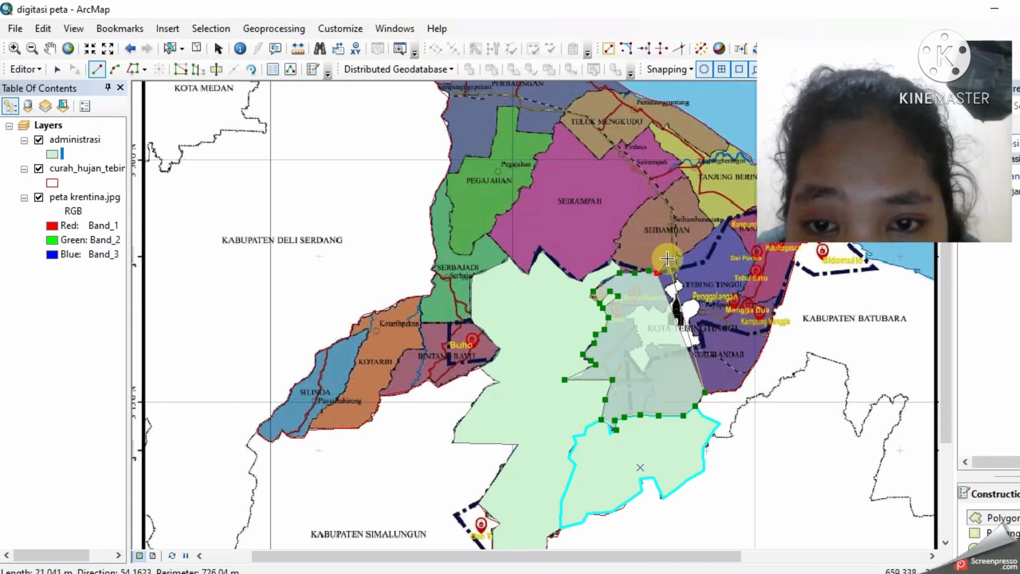
left_click(667, 258)
left_click(685, 254)
left_click(701, 241)
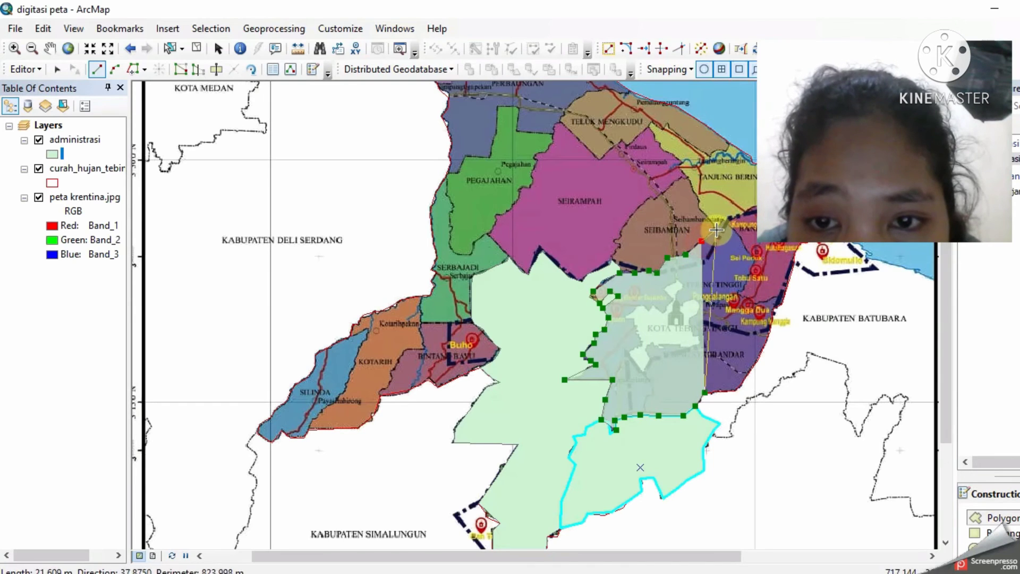
left_click(716, 229)
left_click(727, 222)
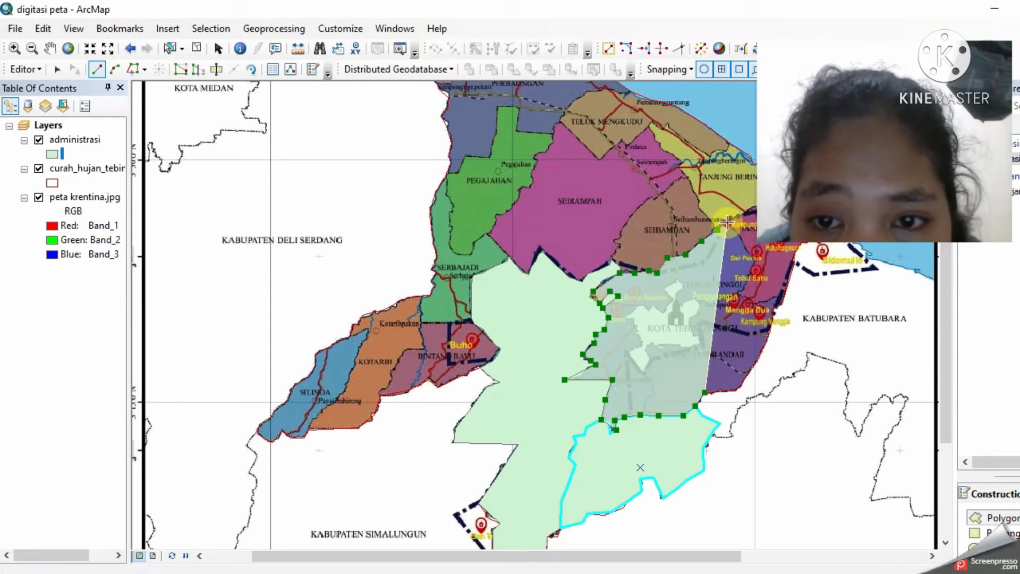
Step: Trace the purple Tebing Tinggi area's eastern boundary around the red district and down to its southeastern corner, and finish the polygon
left_click(755, 266)
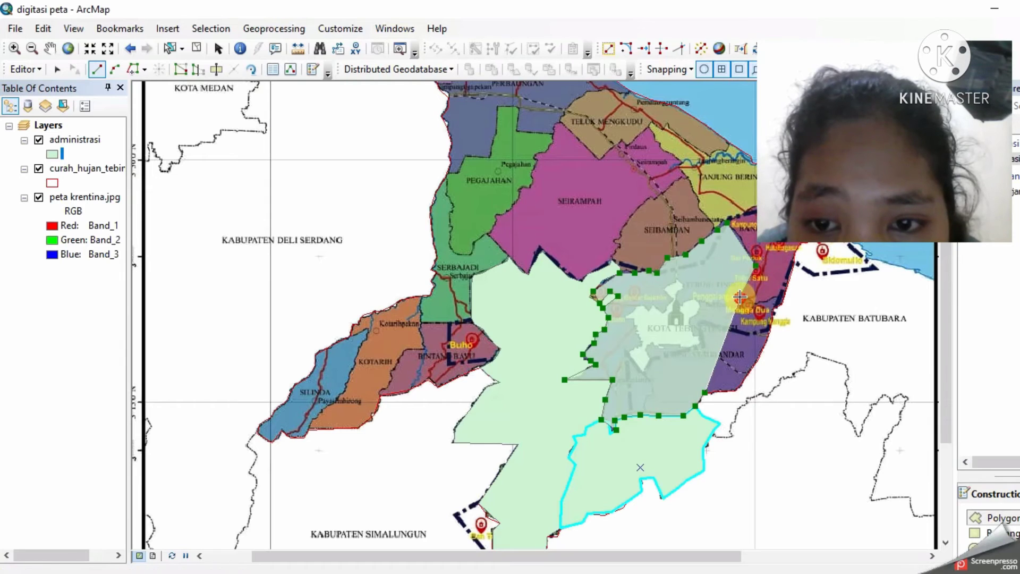
left_click(740, 296)
left_click(755, 303)
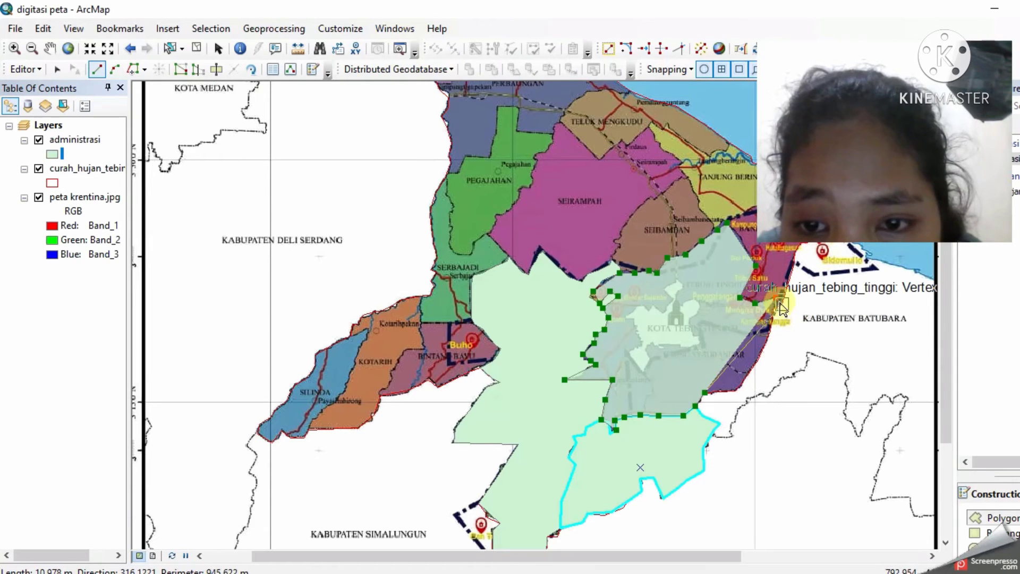
left_click(777, 298)
left_click(771, 320)
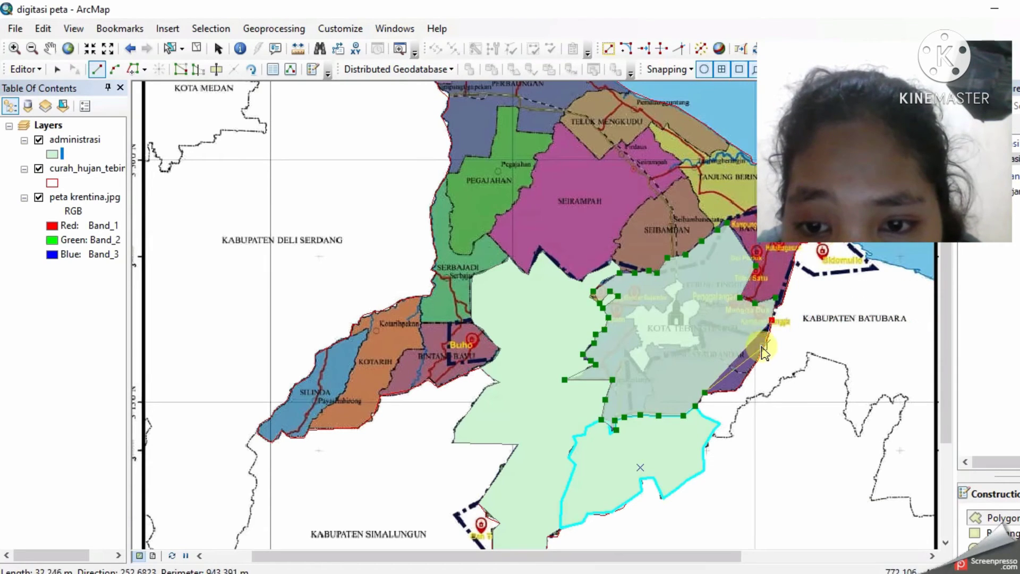
left_click(762, 347)
left_click(734, 387)
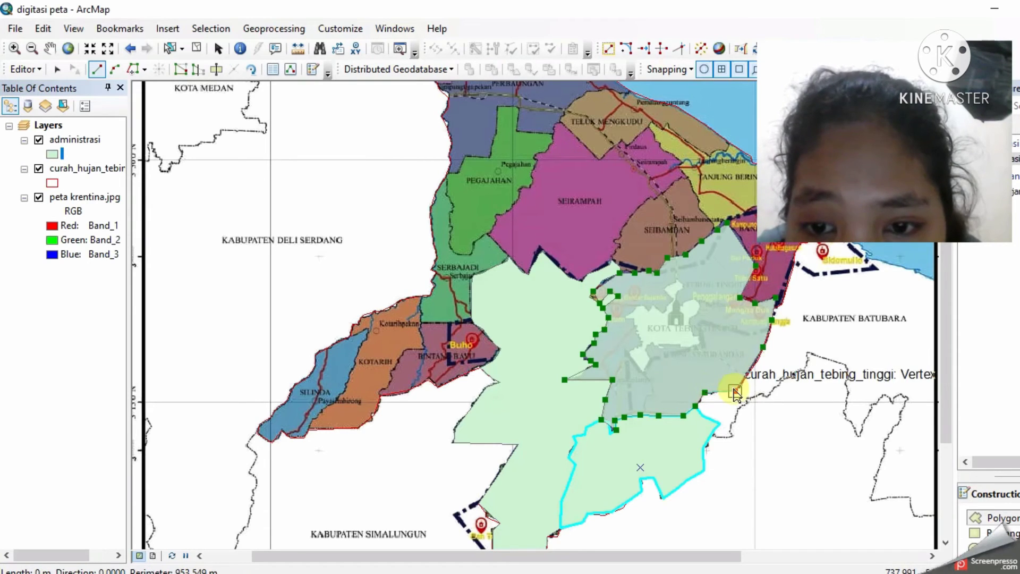
double_click(705, 395)
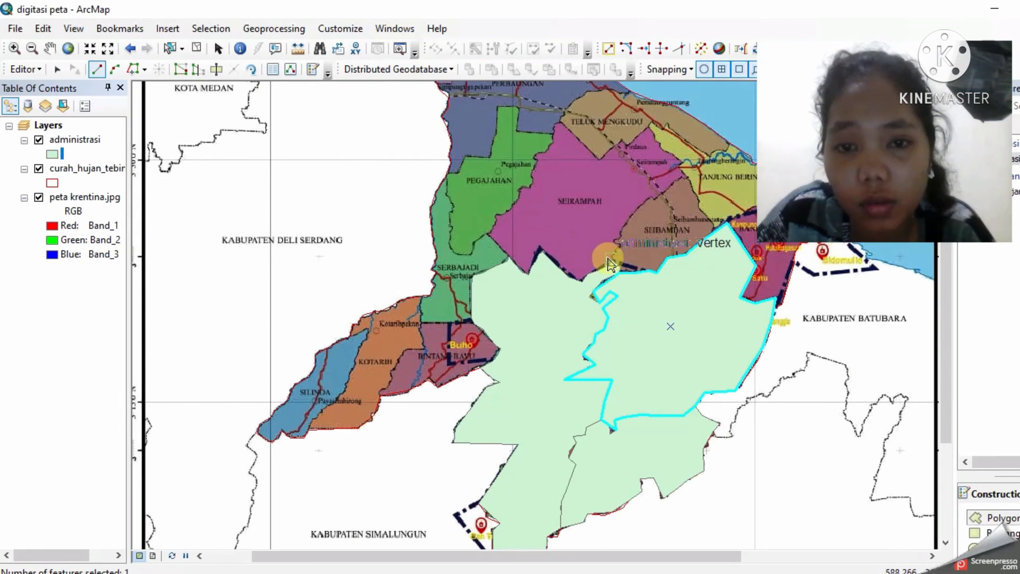
Step: Start a new polygon at Seirampah's western corner and trace its southern boundary eastward to the corner beside Seibamban
left_click(487, 232)
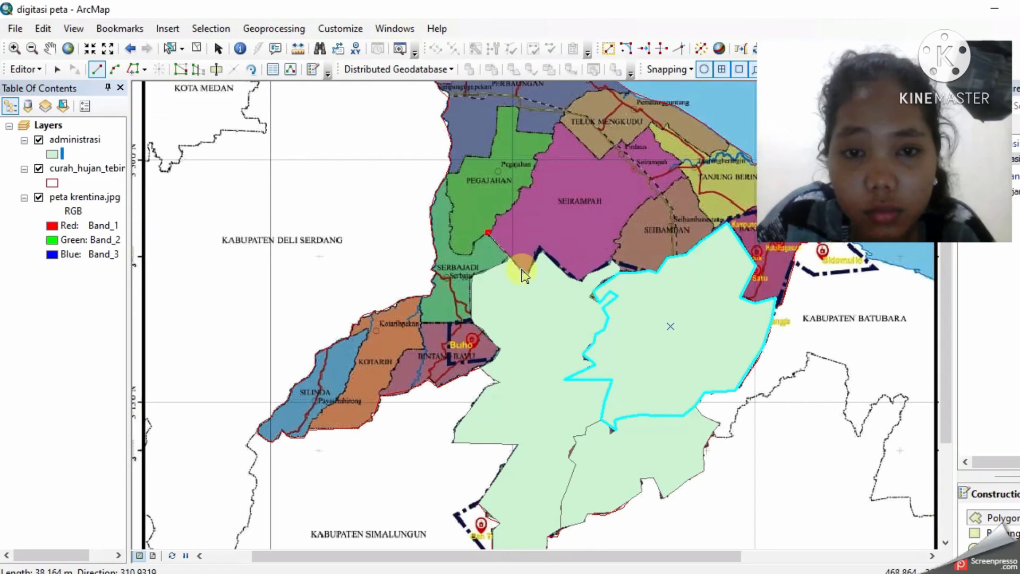
left_click(521, 273)
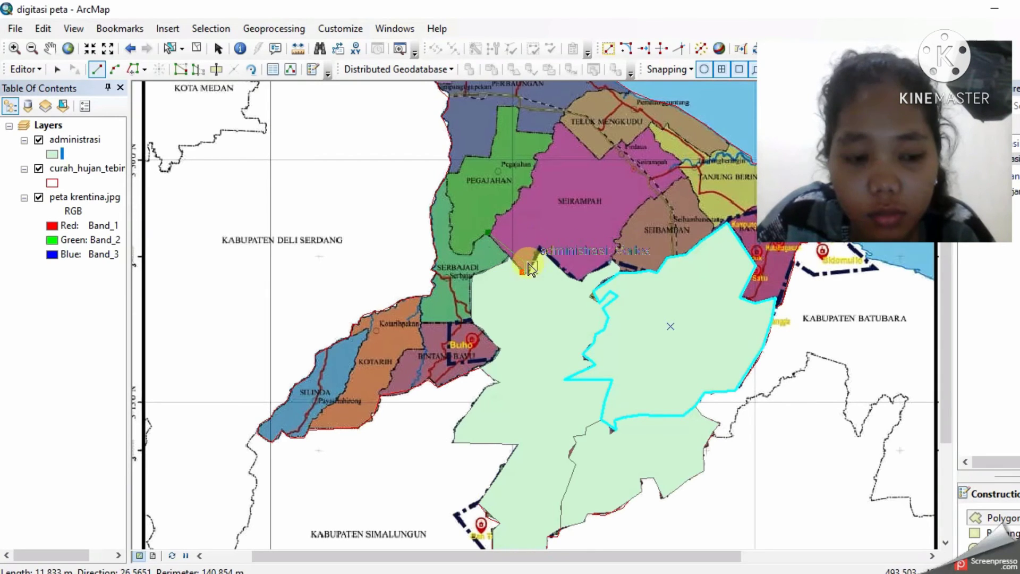
key("ctrl+z")
left_click(528, 274)
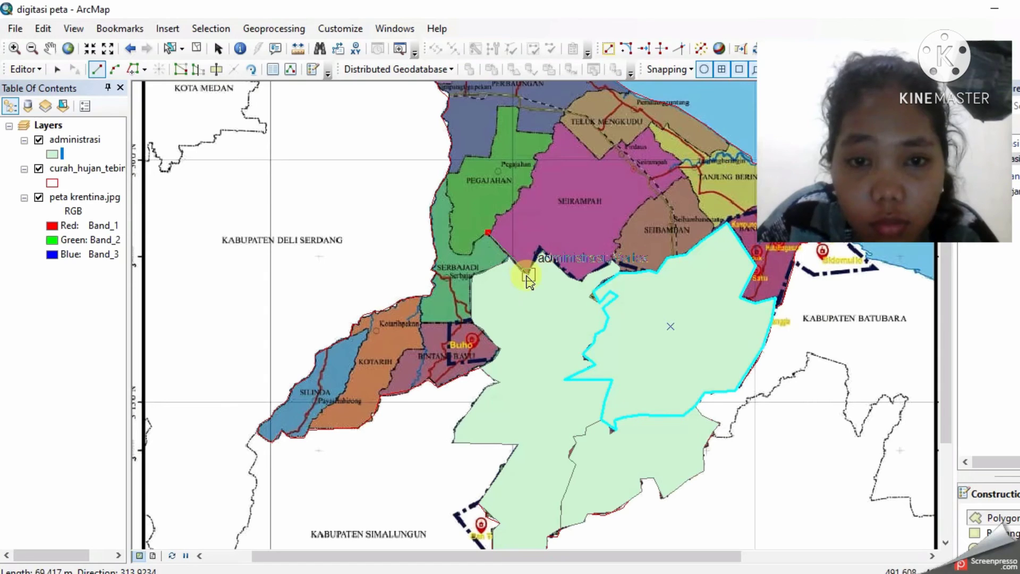
left_click(542, 251)
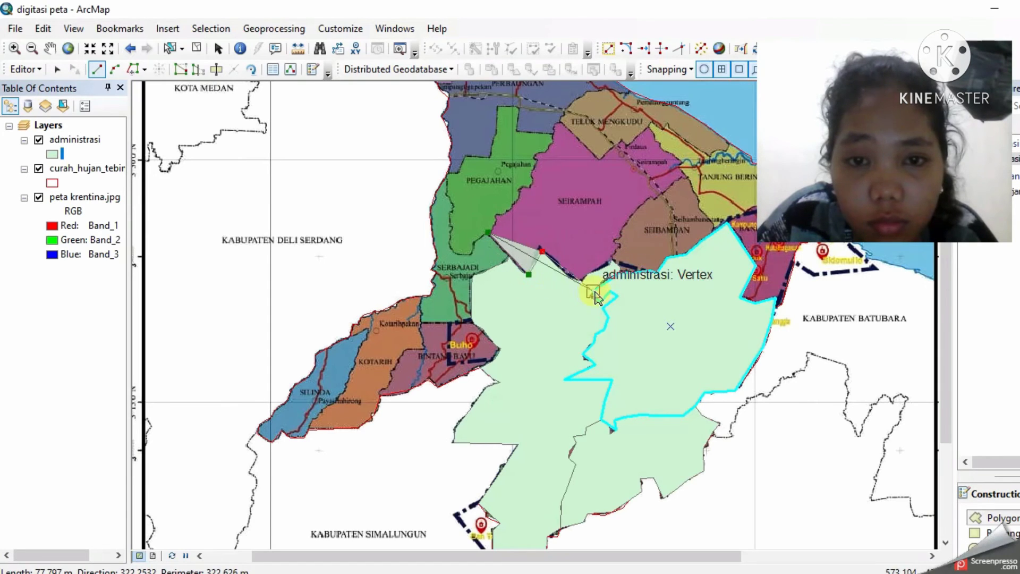
left_click(582, 280)
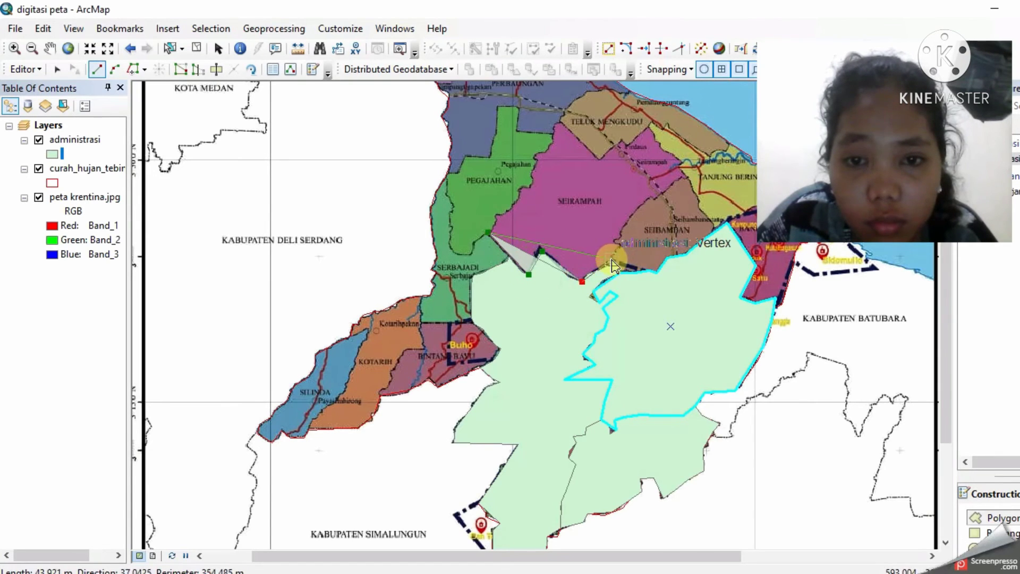
left_click(612, 260)
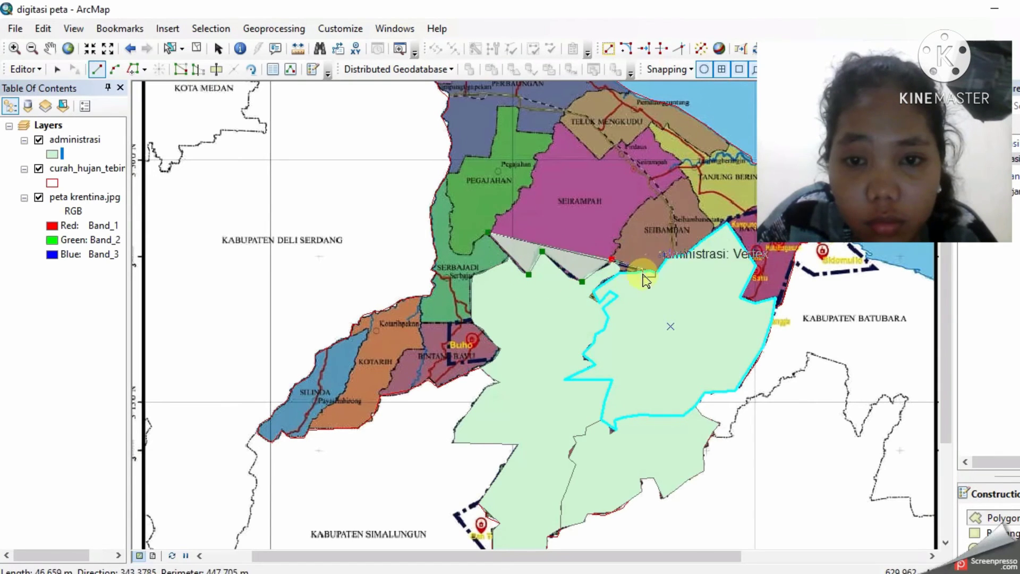
Step: Trace Seirampah's boundary with Seibamban northeastward to its eastern corner beside Tanjung Beringin
left_click(617, 245)
left_click(621, 236)
left_click(627, 226)
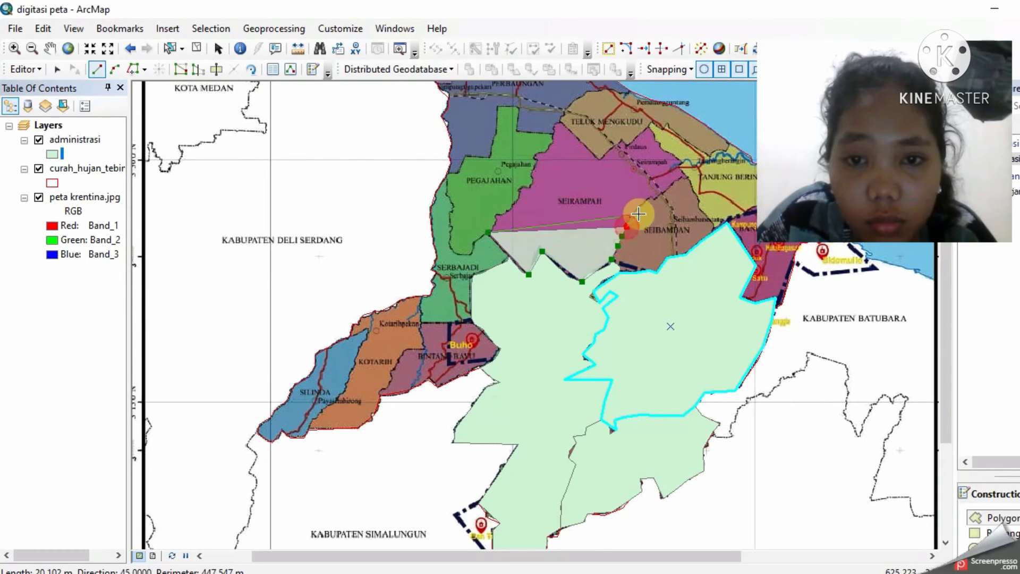
left_click(640, 213)
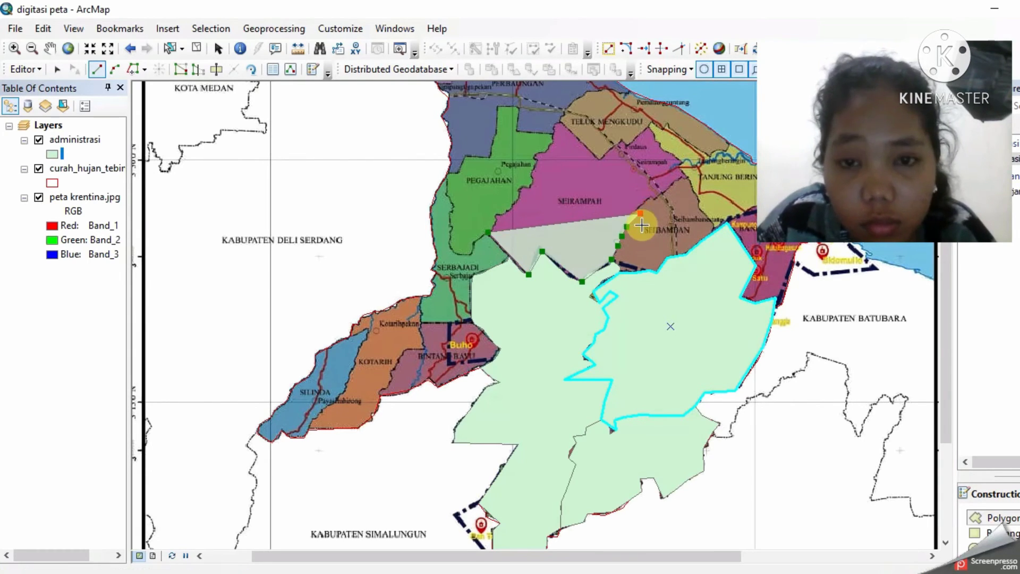
key("ctrl+z")
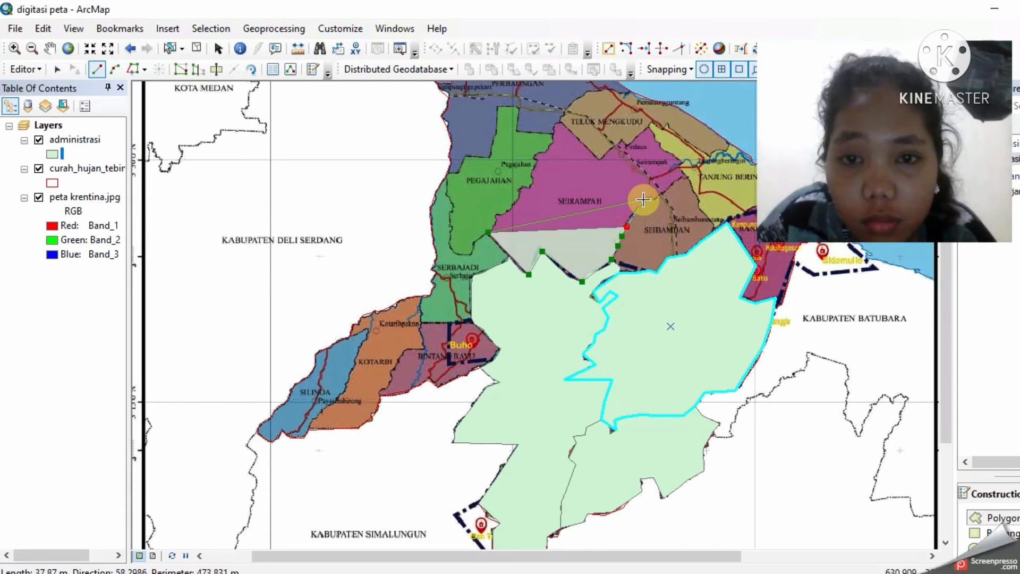
left_click(643, 199)
left_click(658, 196)
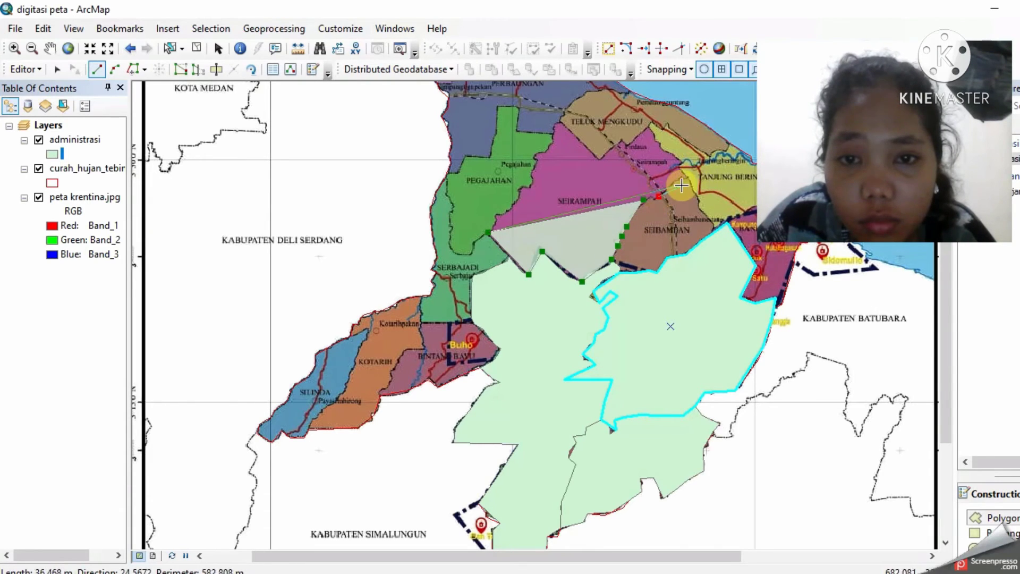
left_click(675, 184)
left_click(688, 173)
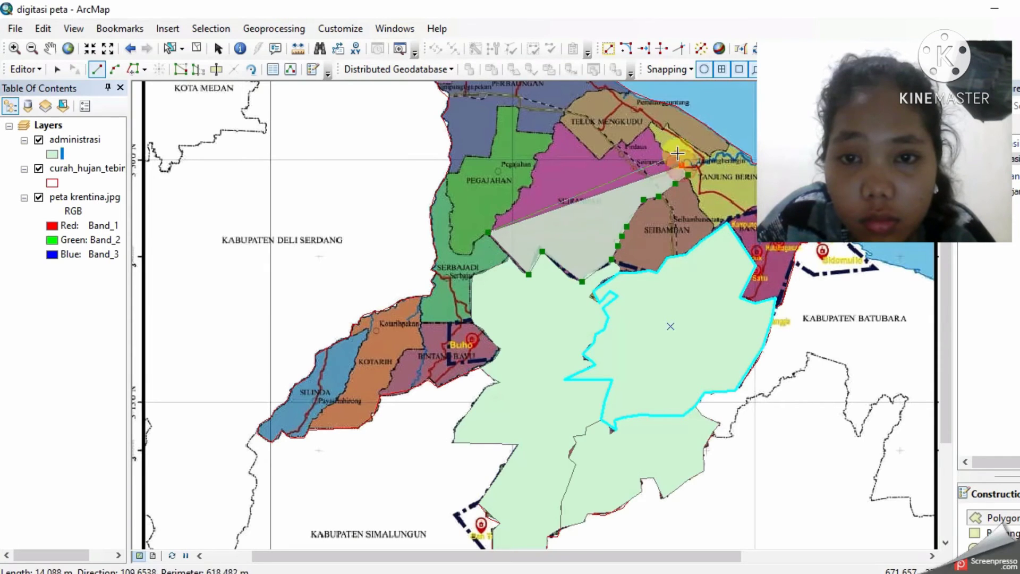
key("ctrl+z")
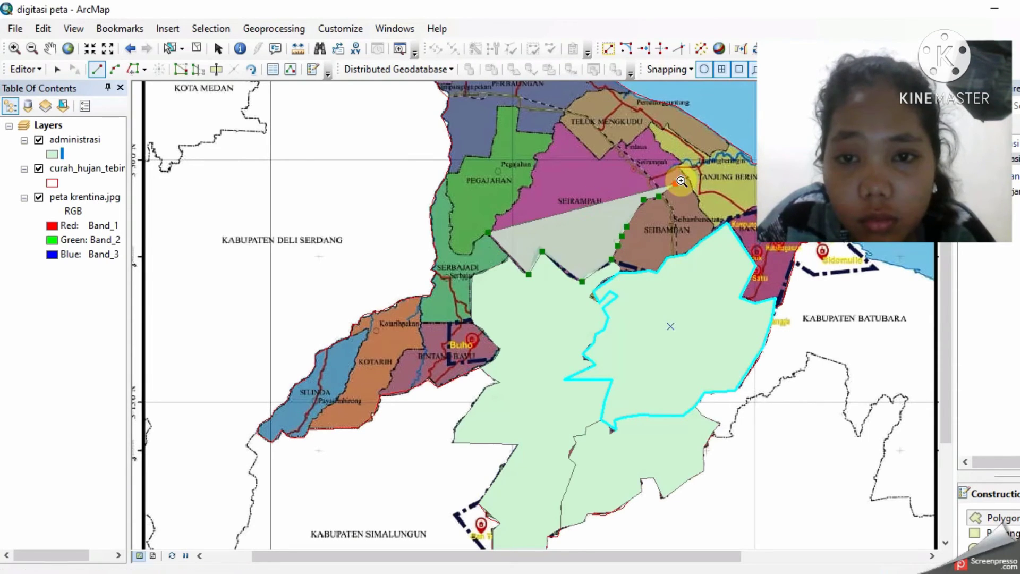
left_click(686, 177)
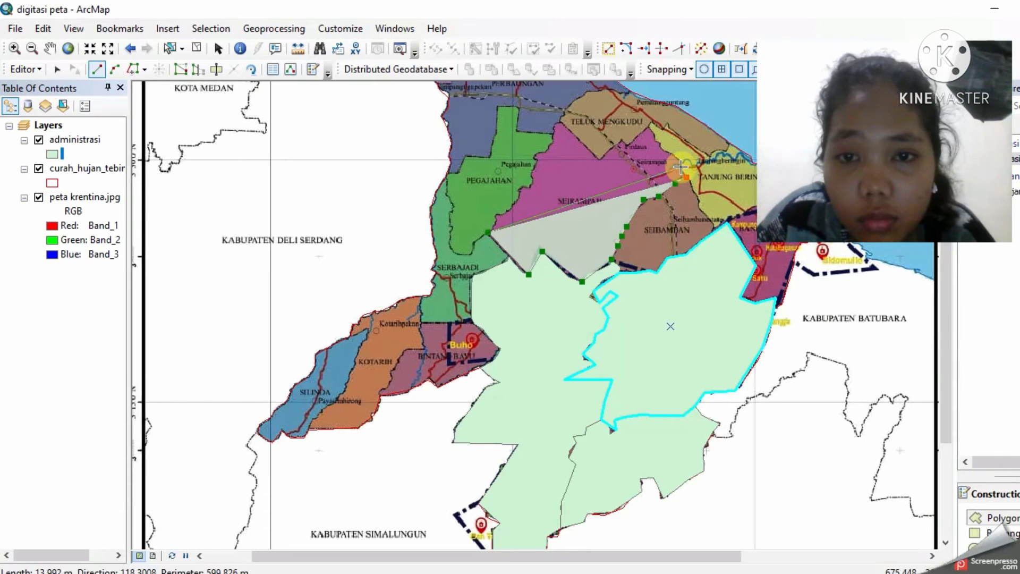
Step: Trace Seirampah's boundary with Tanjung Beringin northwestward to the corner beside Teluk Mengkudu, correcting the corner vertex
left_click(681, 167)
left_click(681, 156)
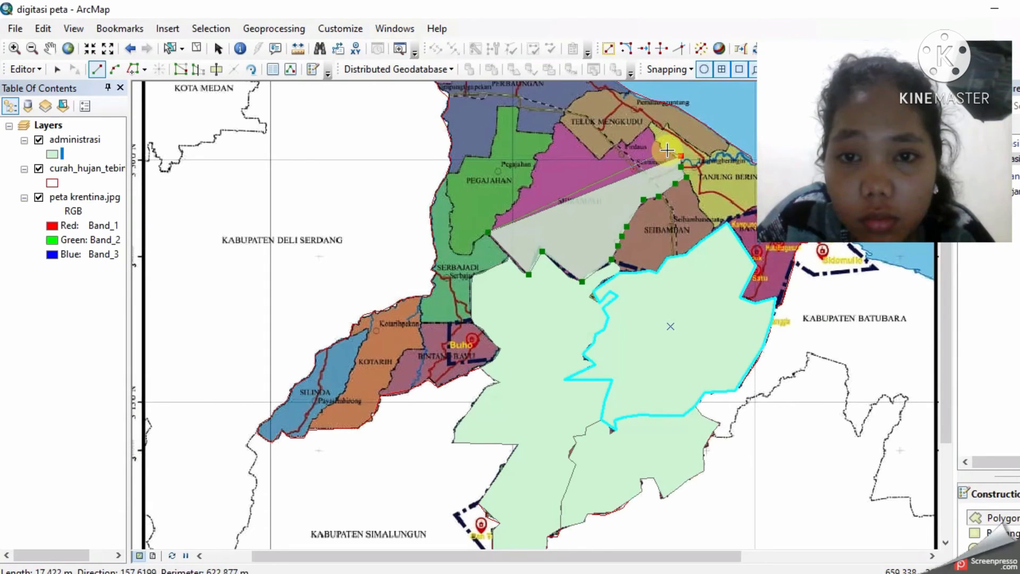
left_click(668, 151)
left_click(658, 141)
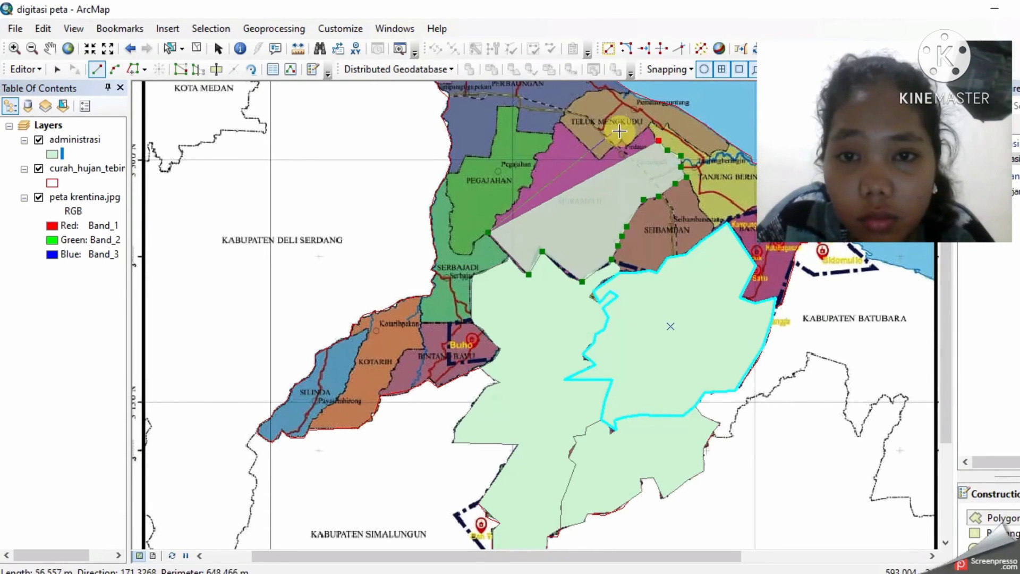
left_click(650, 125)
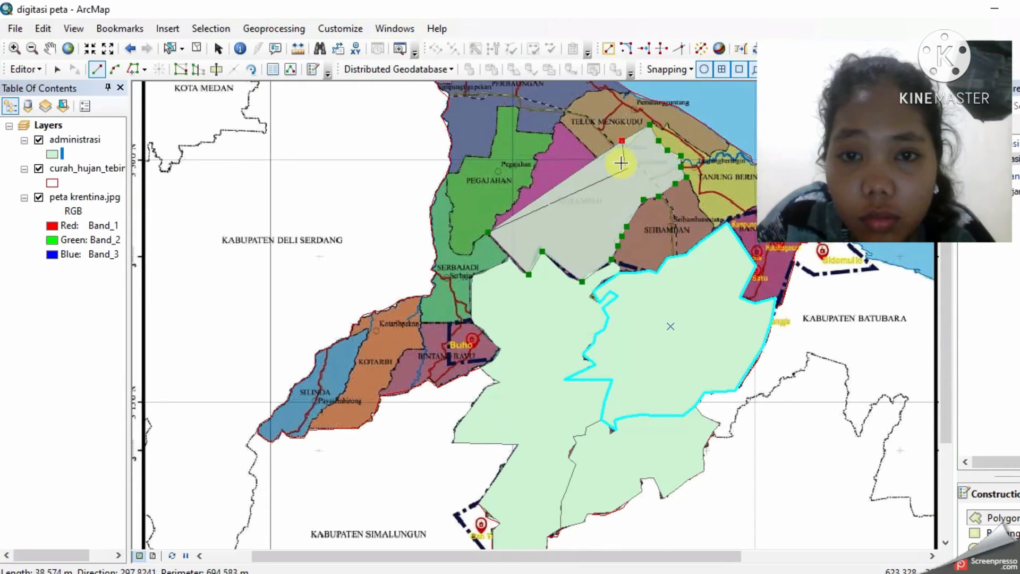
key("ctrl+z")
key("ctrl+z")
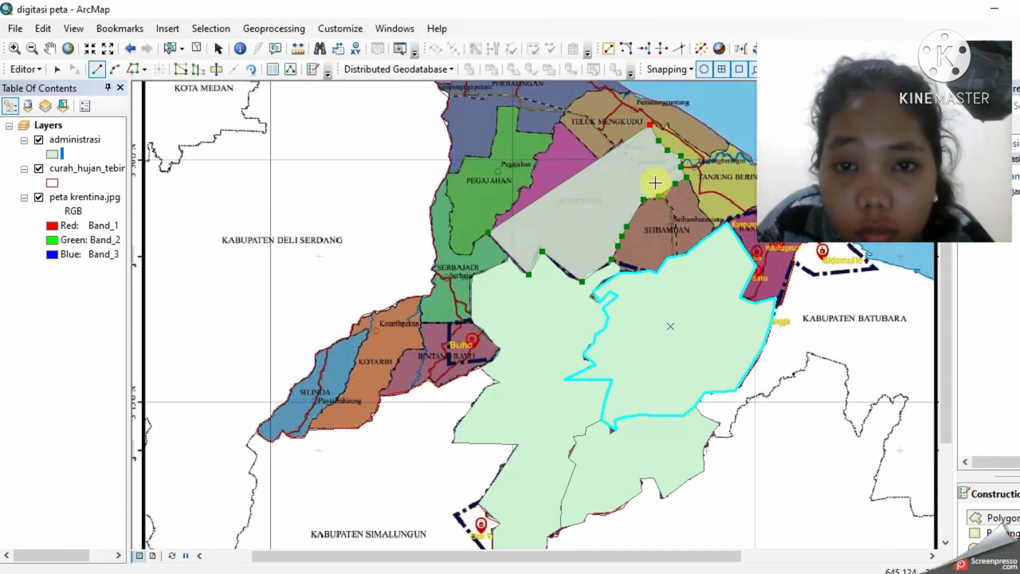
left_click(649, 128)
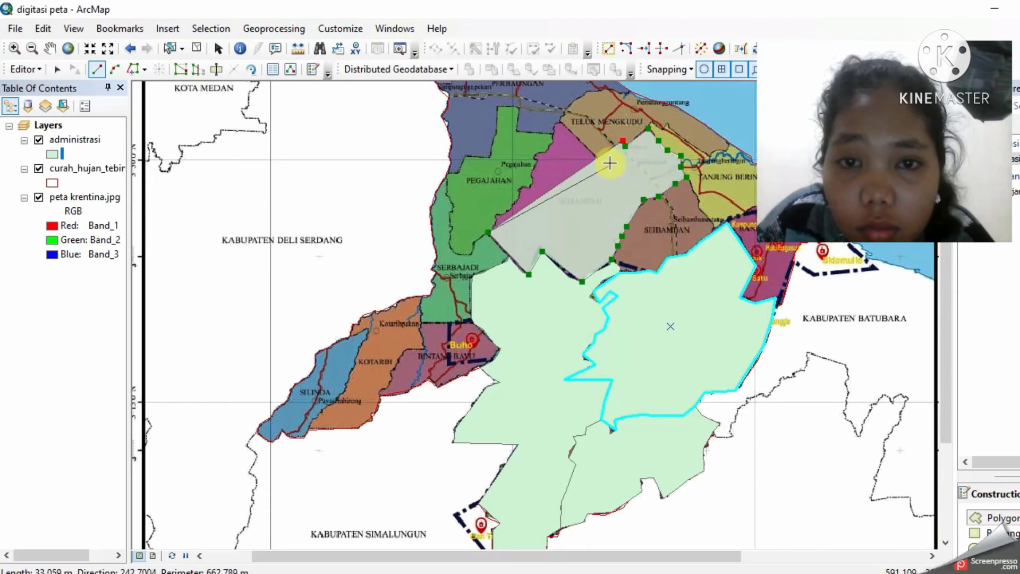
Step: Trace Seirampah's boundary along Teluk Mengkudu's southern notch and up to Seirampah's northern tip
left_click(601, 154)
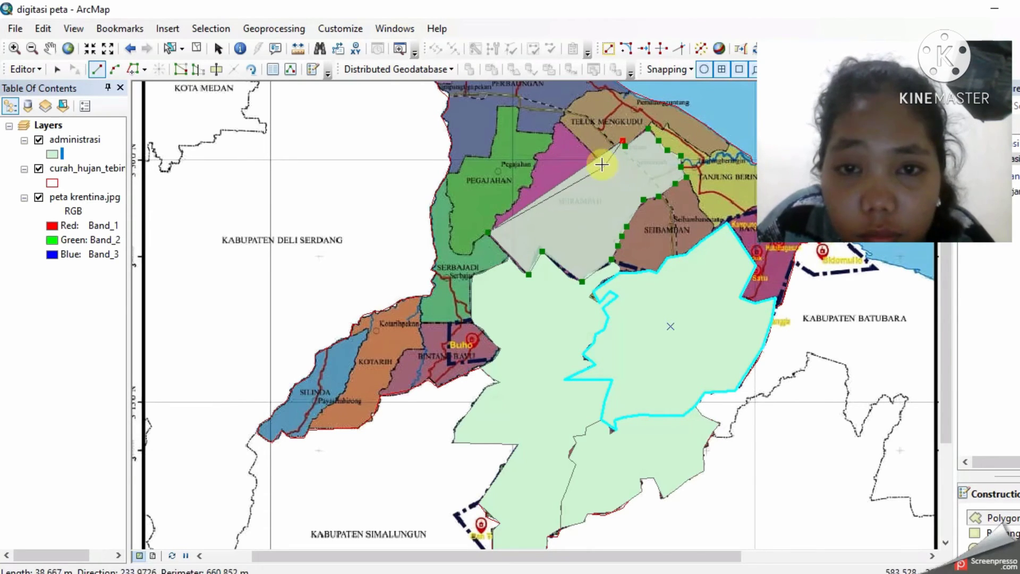
left_click(564, 123)
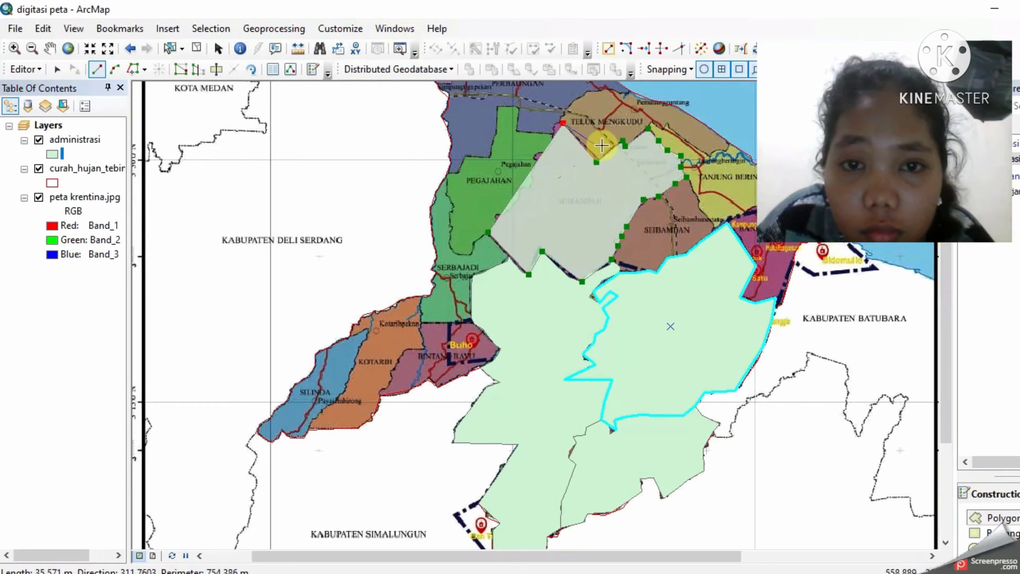
key("ctrl+z")
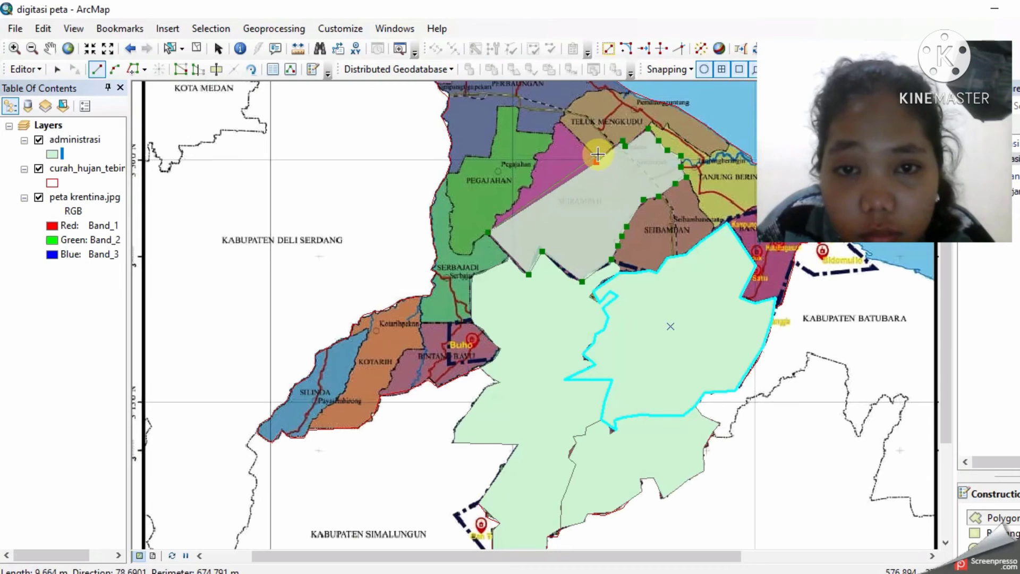
key("ctrl+z")
left_click(599, 159)
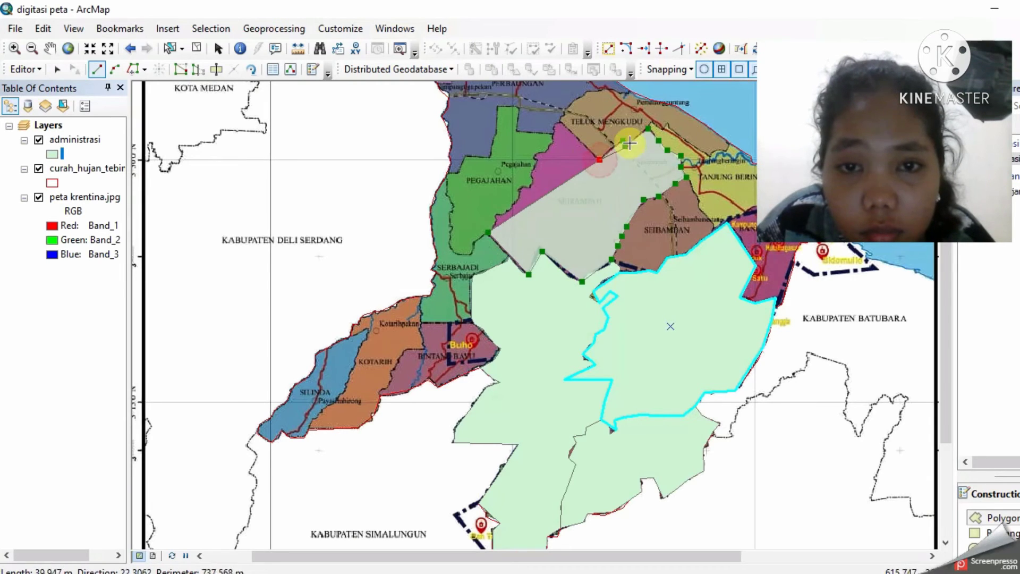
left_click(566, 123)
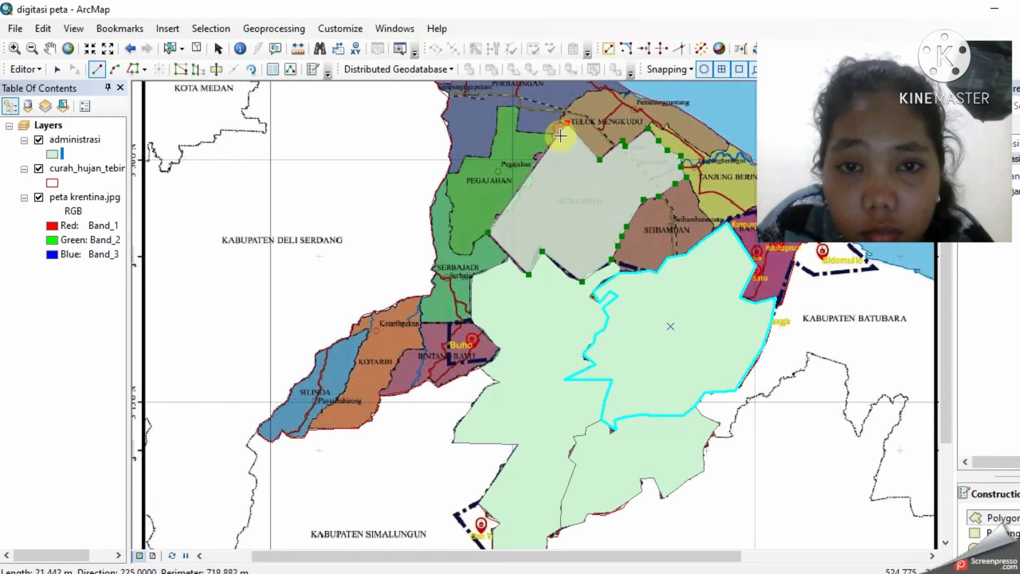
left_click(558, 120)
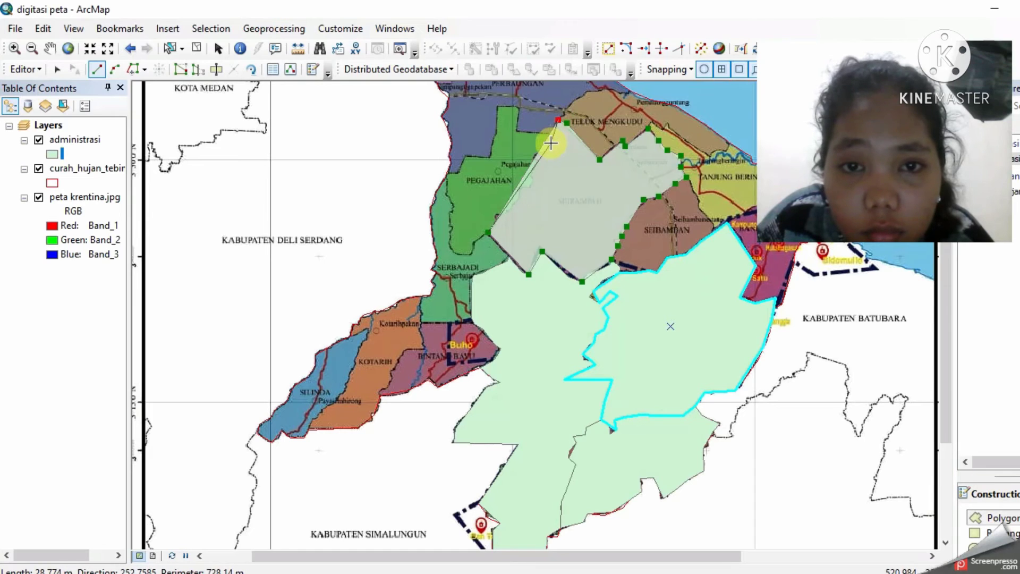
Step: Trace Seirampah's boundary with Pegajahan southwestward to the starting corner and finish the polygon
left_click(550, 142)
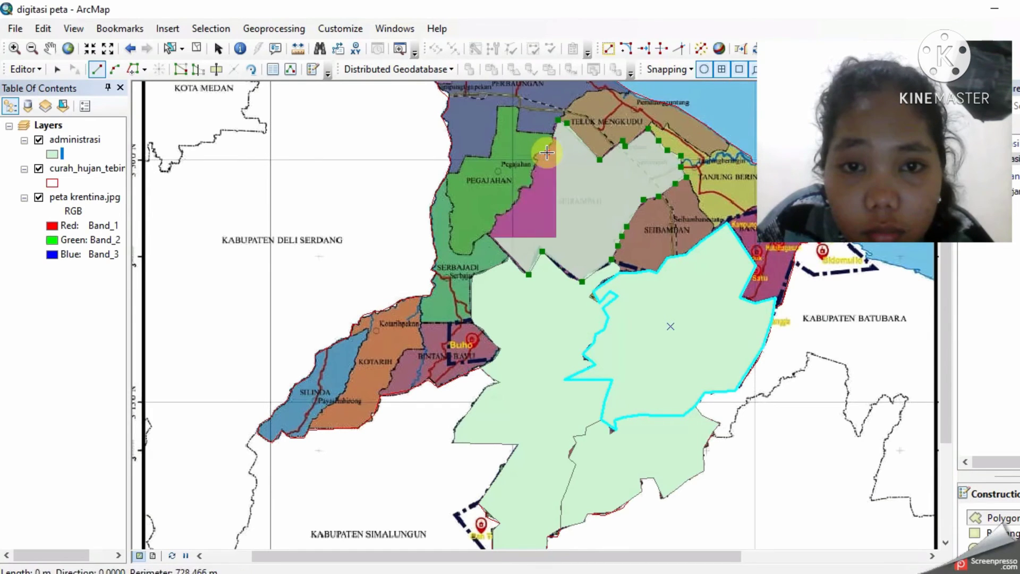
left_click(535, 152)
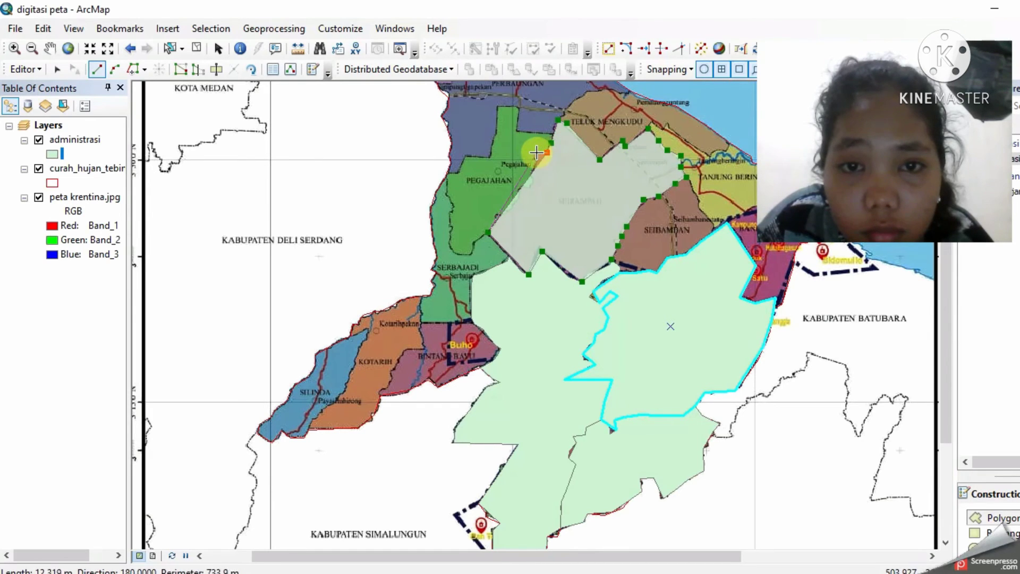
left_click(532, 185)
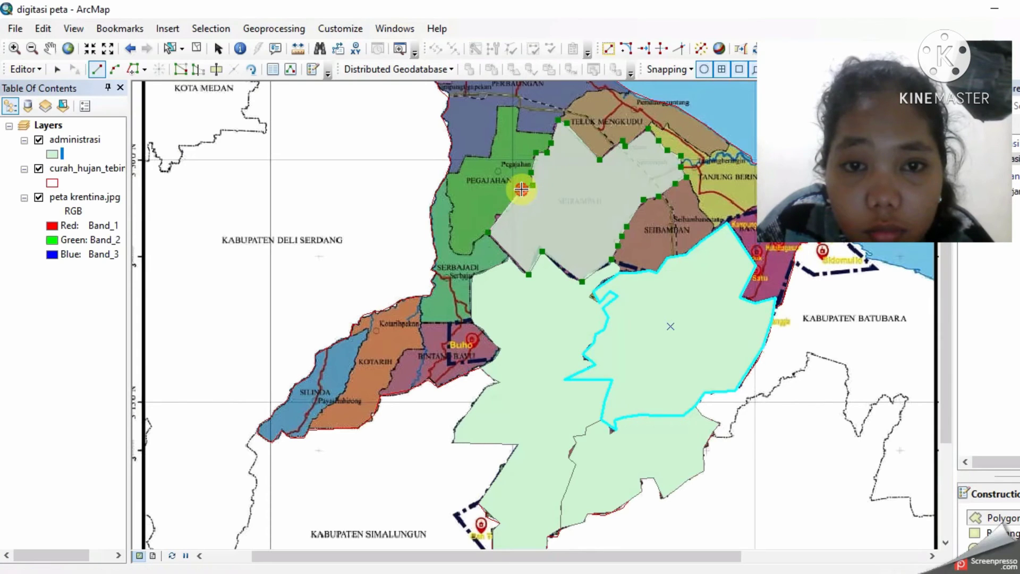
left_click(494, 215)
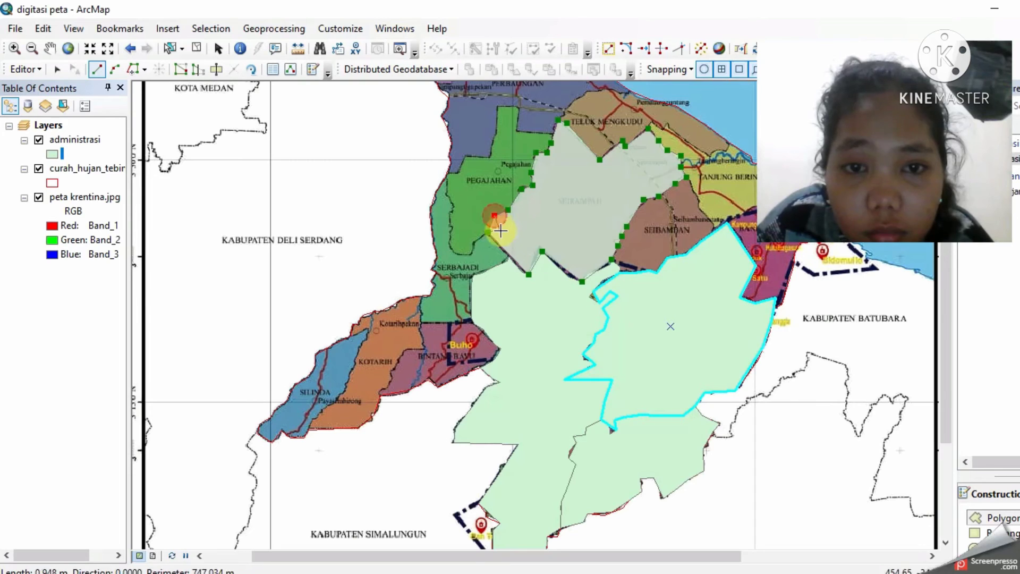
double_click(486, 230)
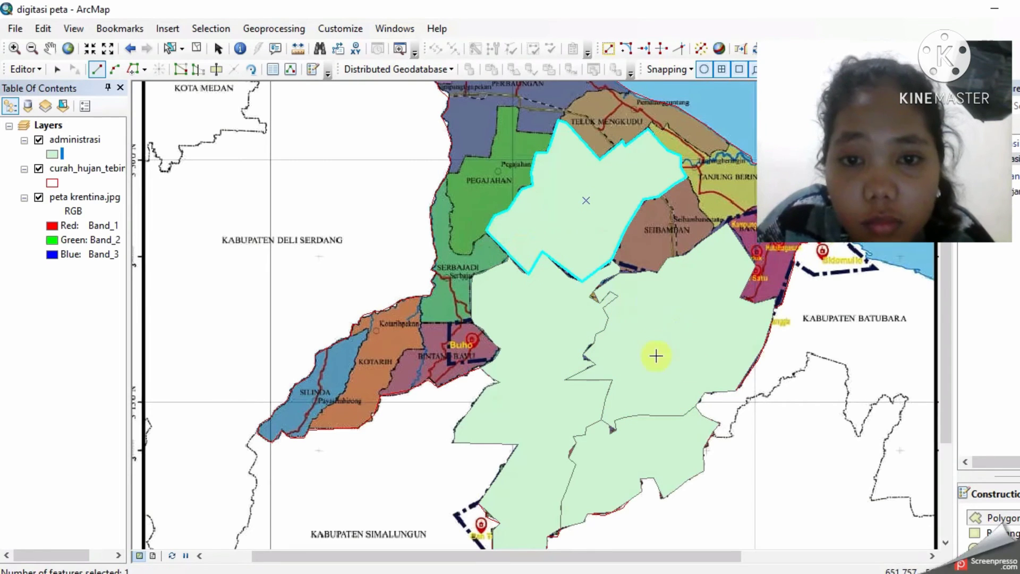
Step: Trace Seibamban's full boundary as a polygon, clockwise from its northern corner between Seirampah and Tanjung Beringin, and finish it
left_click(686, 179)
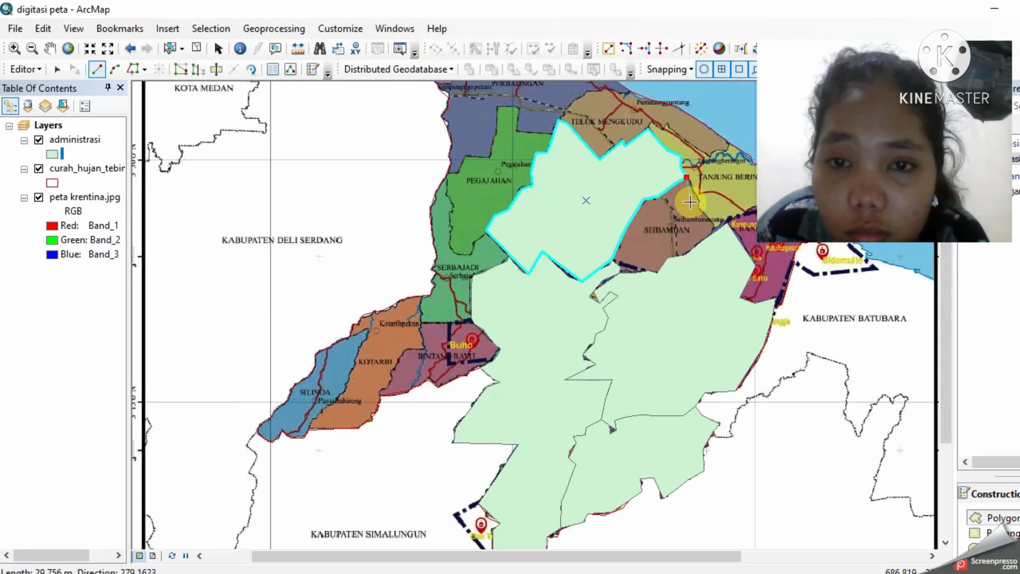
left_click(701, 208)
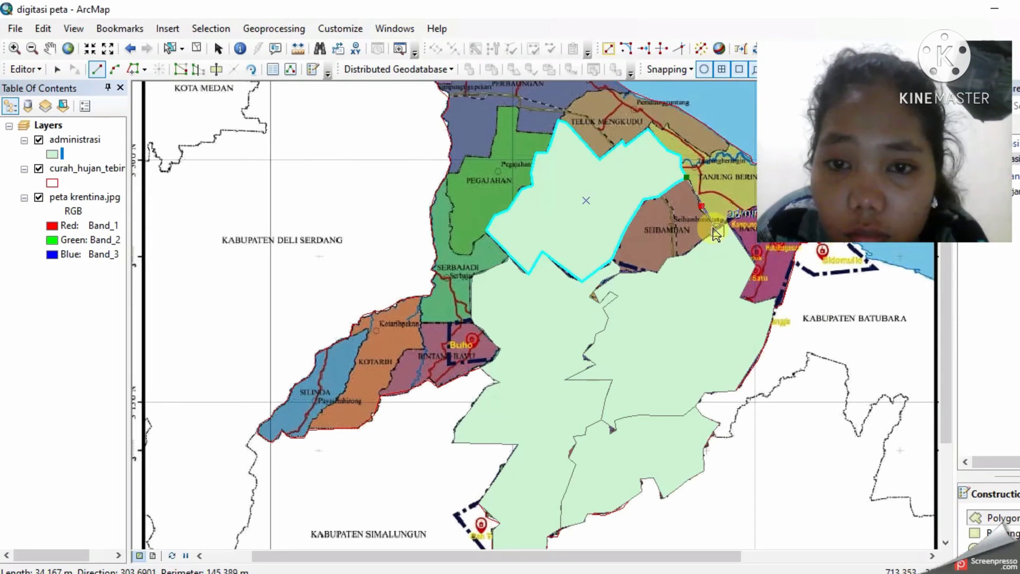
left_click(716, 230)
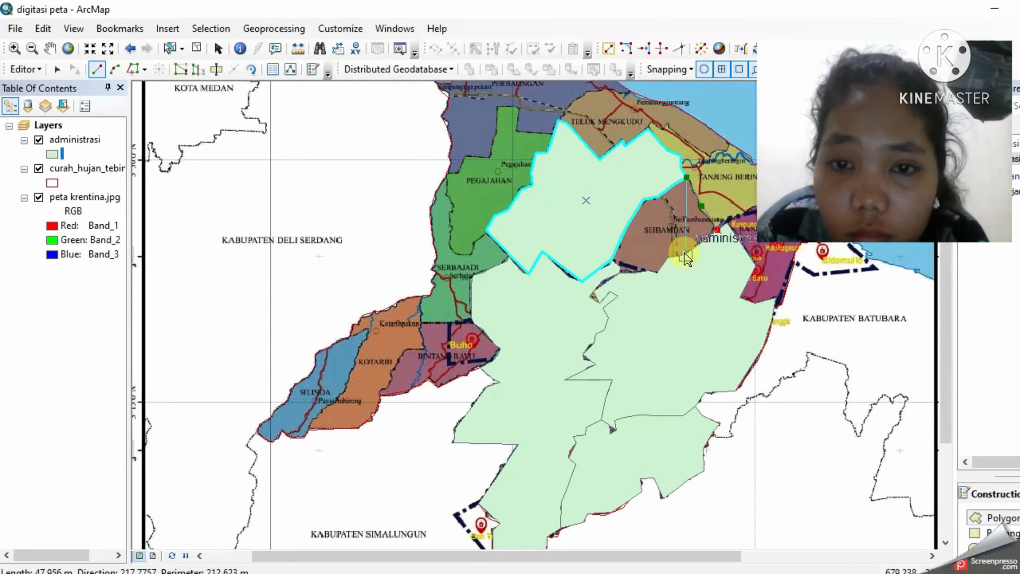
left_click(684, 255)
left_click(667, 258)
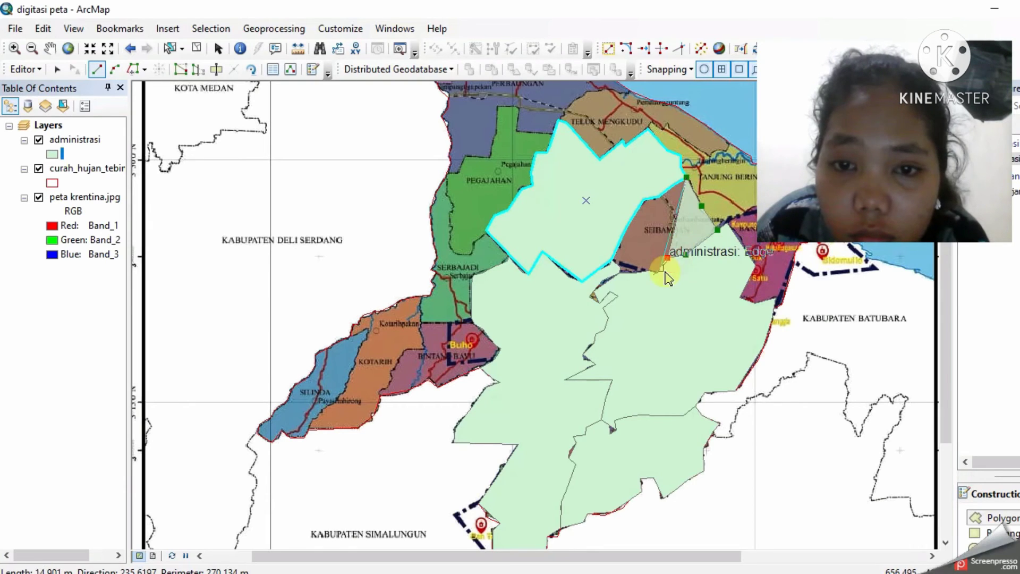
left_click(657, 273)
left_click(619, 273)
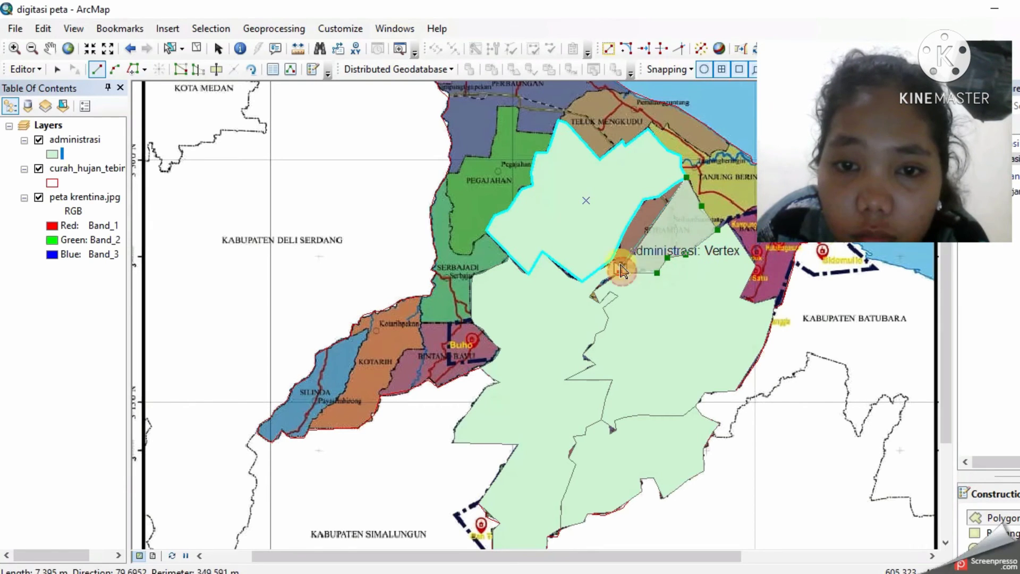
left_click(611, 259)
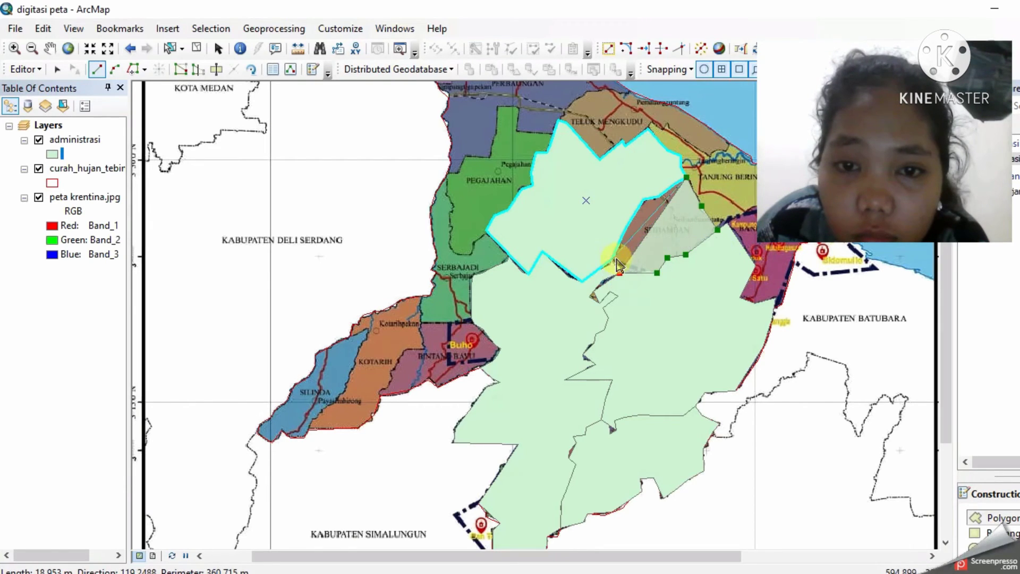
left_click(643, 200)
double_click(687, 184)
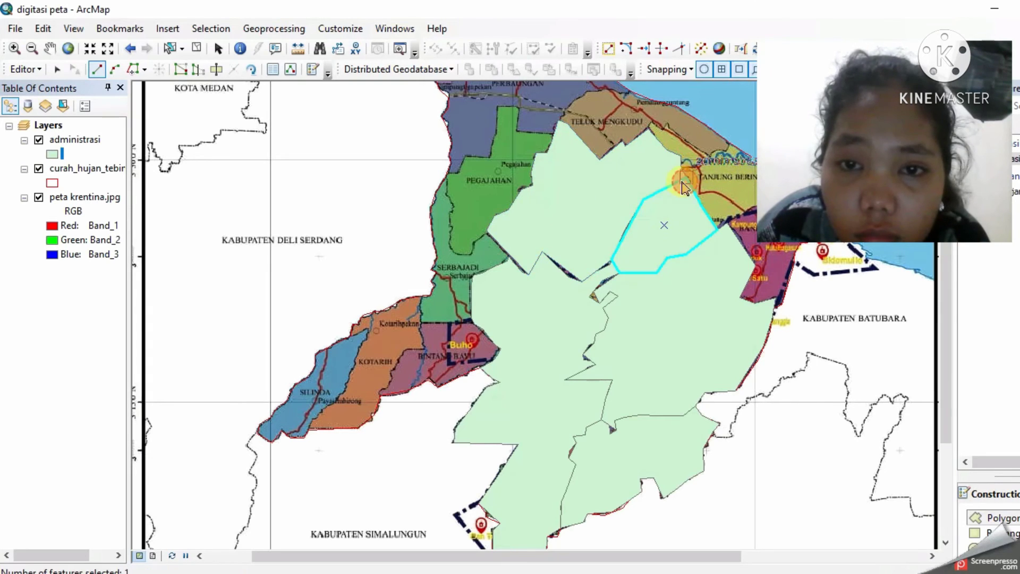
Step: Start Pegajahan's polygon at its corner beside Seirampah and trace its Serbajadi boundary around the southern end and up the western side
left_click(489, 232)
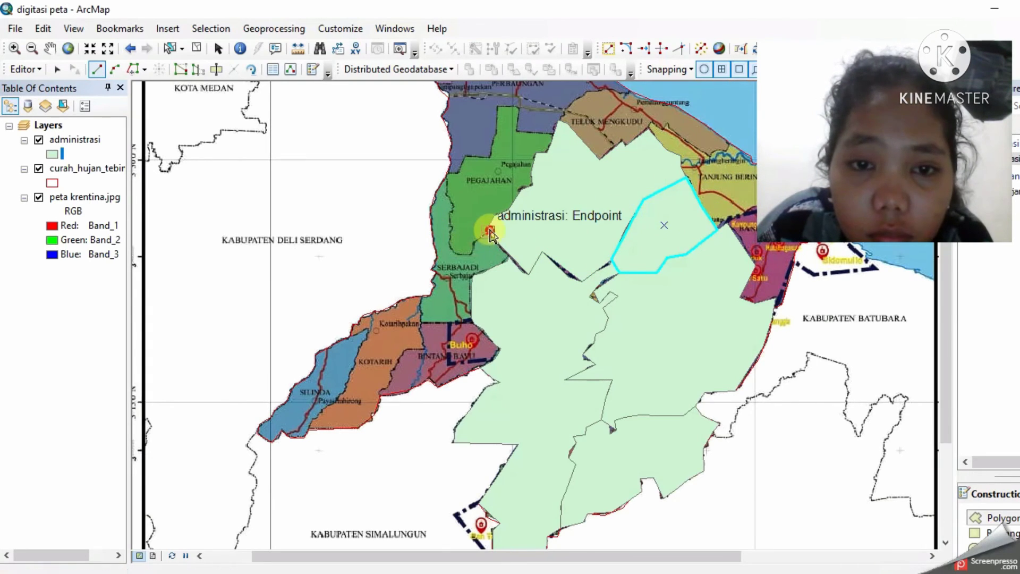
left_click(475, 242)
left_click(471, 256)
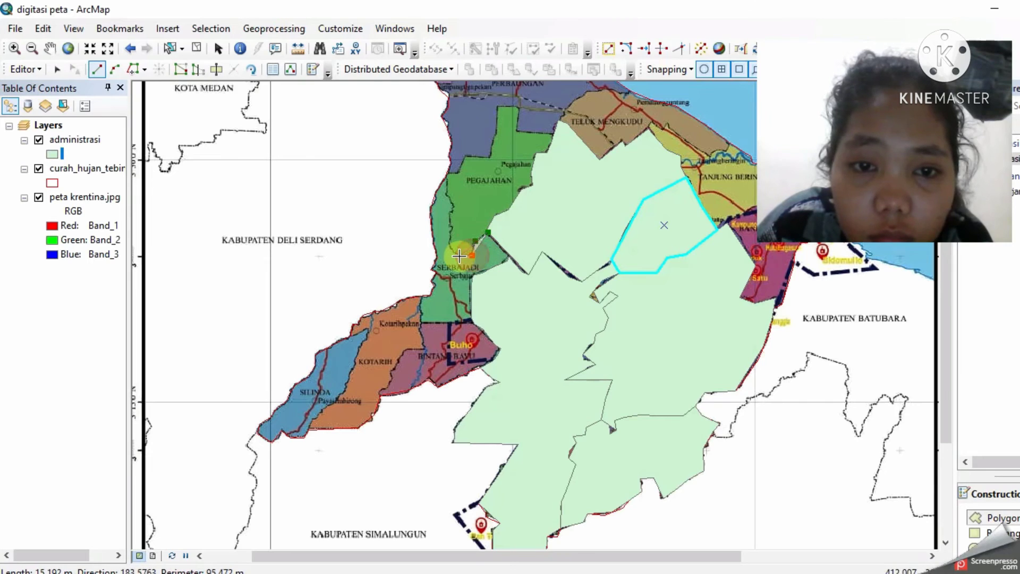
left_click(450, 250)
left_click(451, 226)
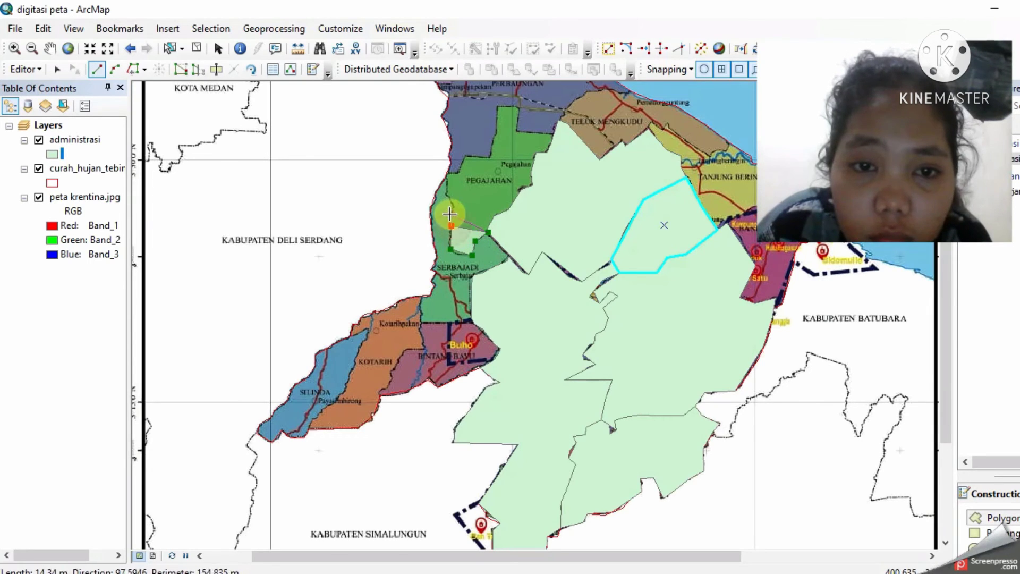
left_click(447, 193)
left_click(444, 179)
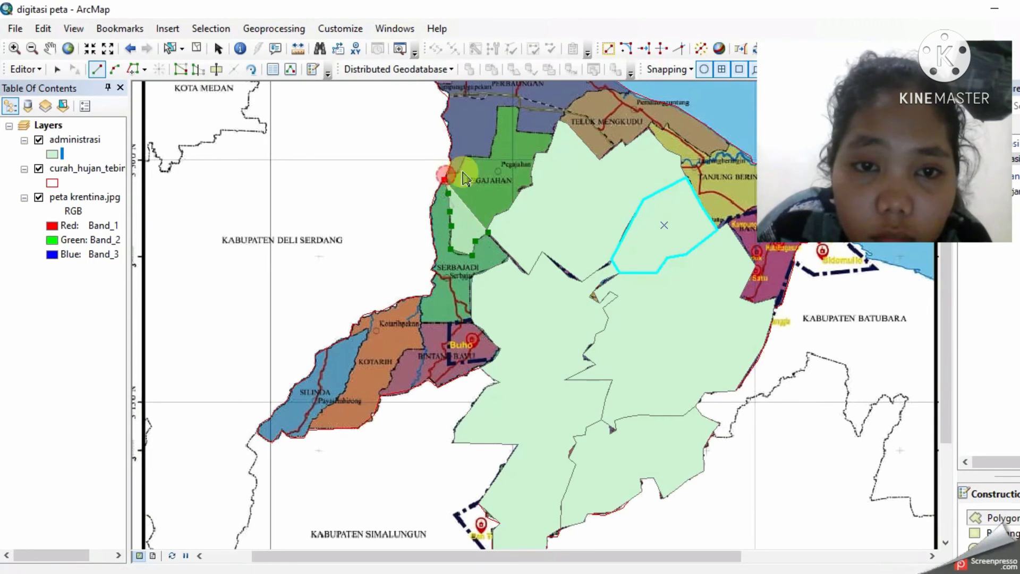
Step: Trace Pegajahan's boundary with Perbaungan northeastward, around its narrow northern extension, to the corner near Seirampah's northern tip
left_click(458, 170)
left_click(467, 157)
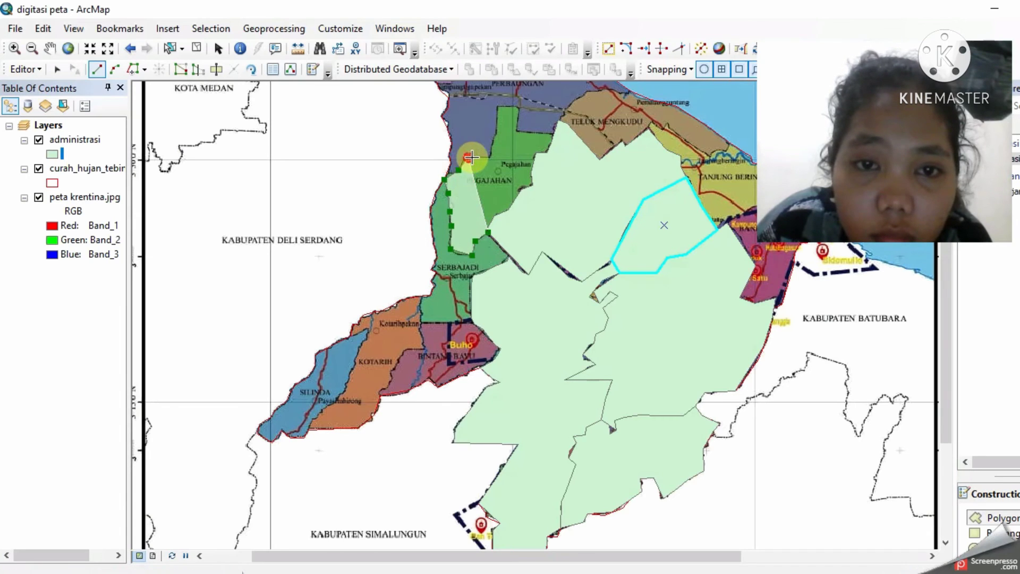
left_click(487, 157)
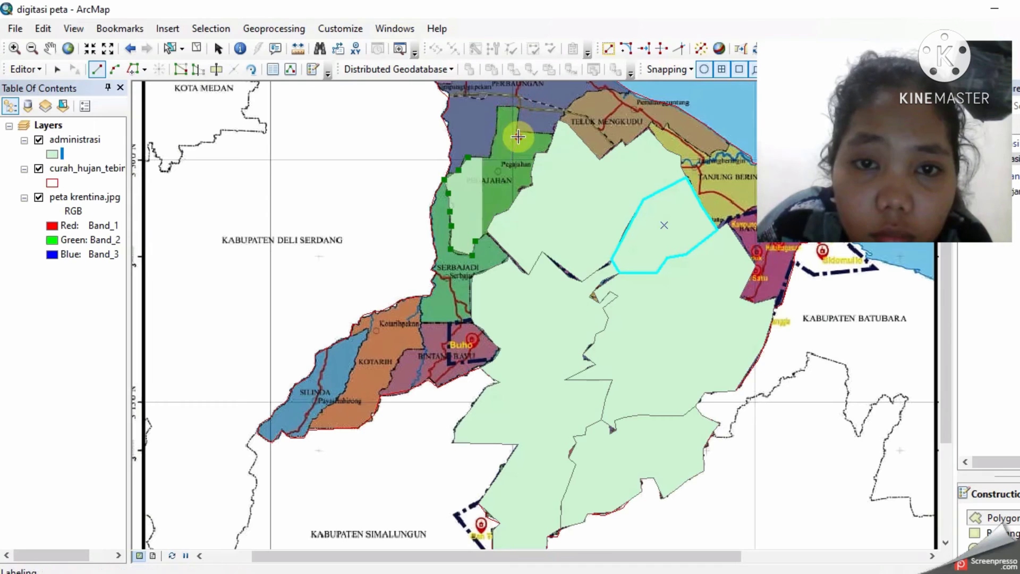
left_click(553, 136)
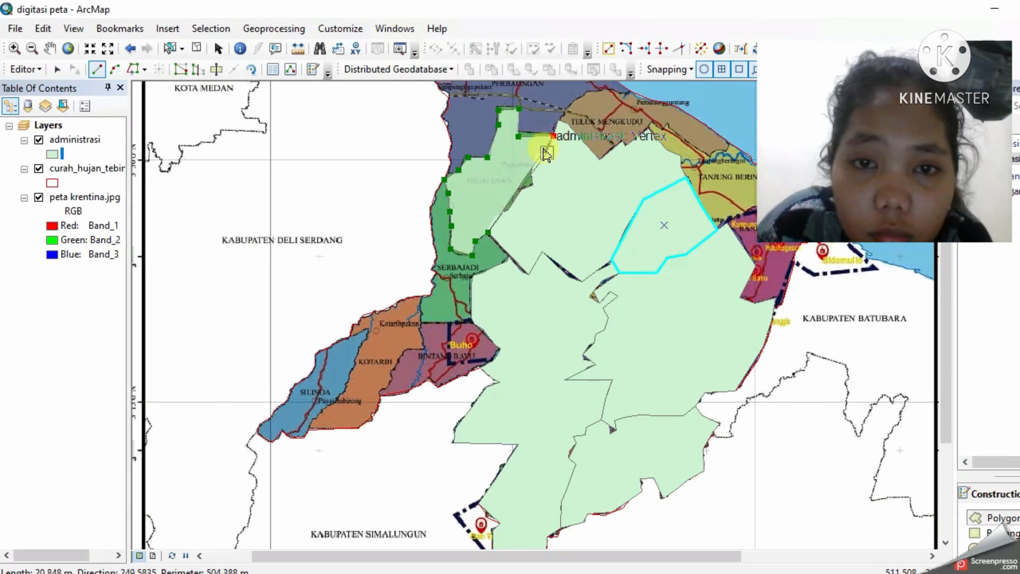
Step: Trace Pegajahan's boundary with Seirampah southwestward to the starting corner, correcting one misplaced vertex, and finish the polygon
left_click(546, 153)
left_click(536, 153)
left_click(533, 186)
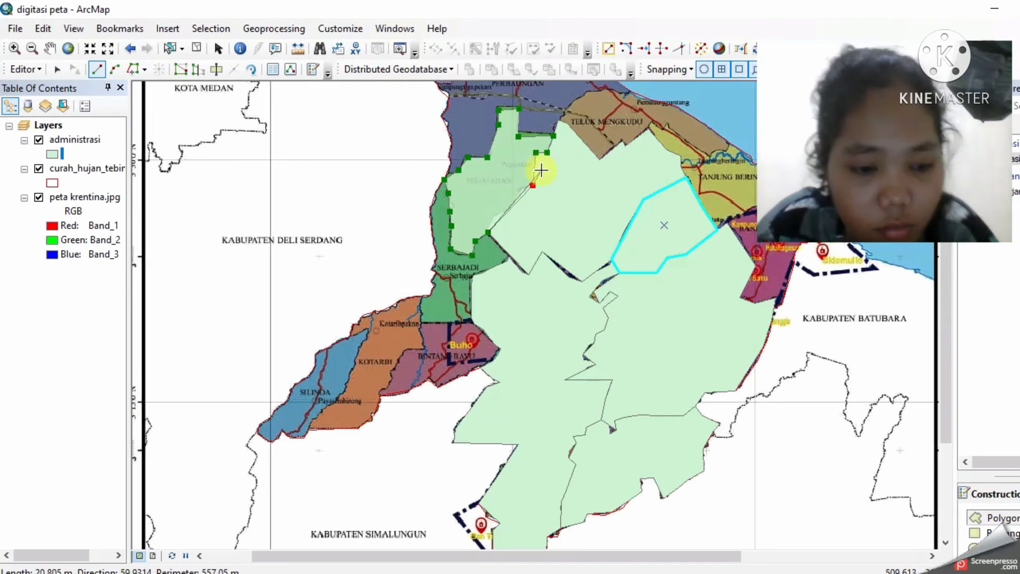
key("ctrl+z")
left_click(532, 172)
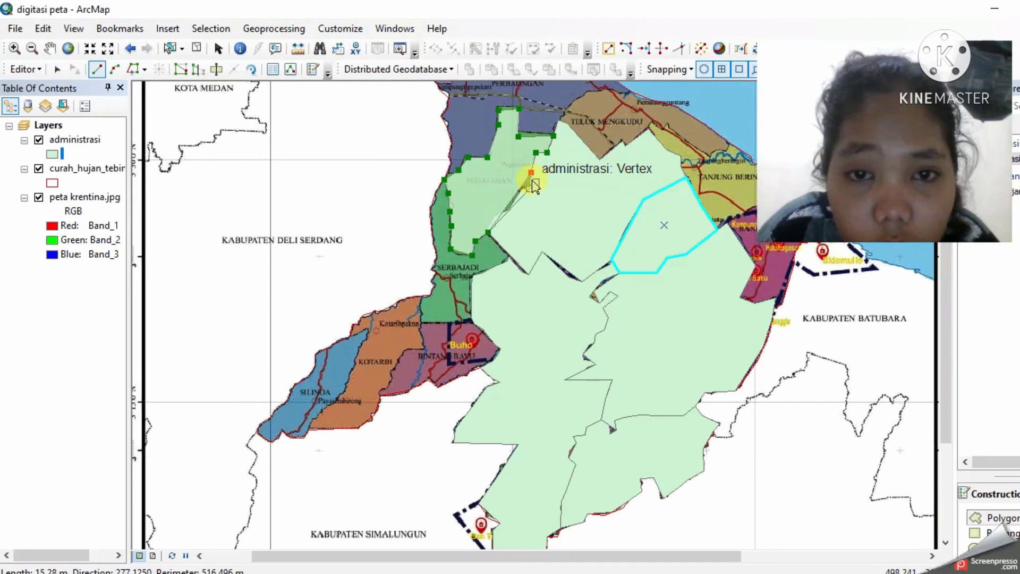
left_click(533, 184)
left_click(521, 189)
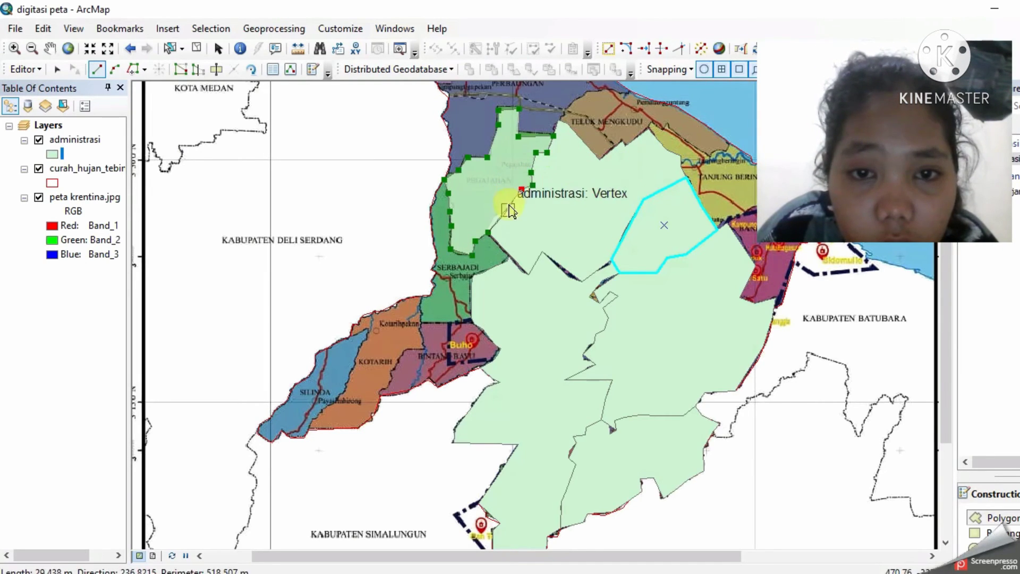
left_click(508, 210)
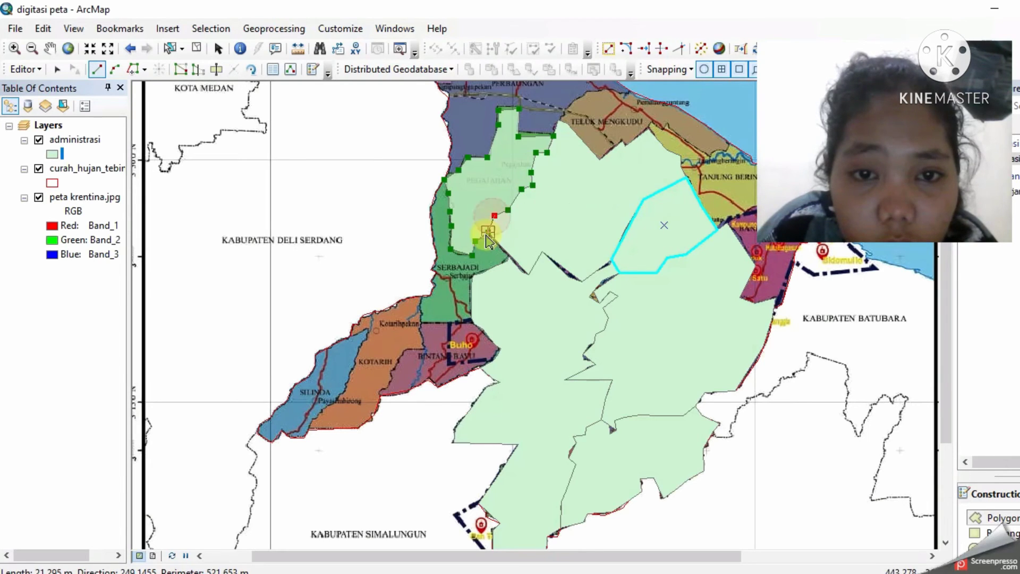
double_click(487, 232)
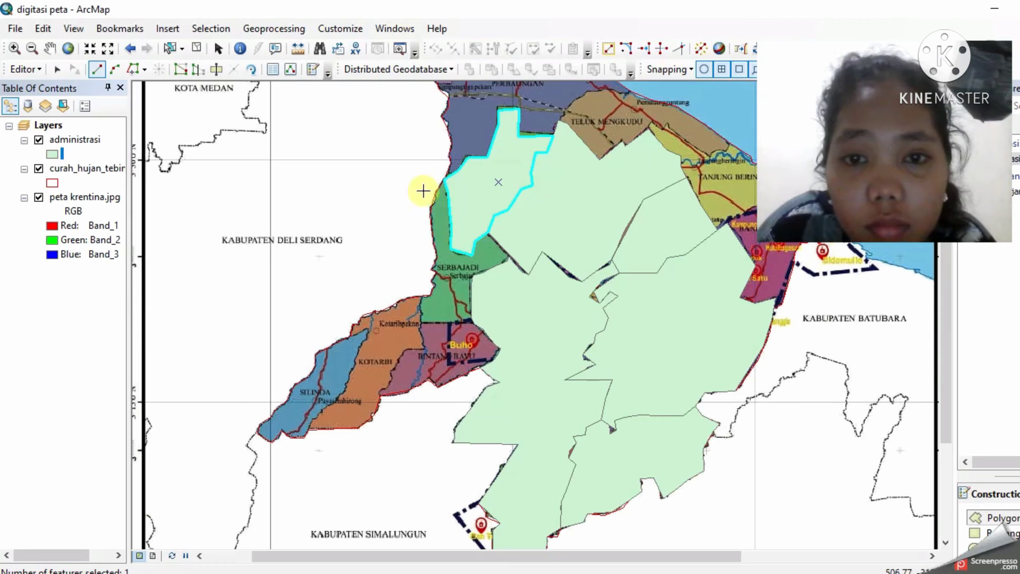
Step: Start a polygon for the purple district southeast of Tanjung Beringin, tracing its southern edge and western side up to its northwestern corner
left_click(49, 48)
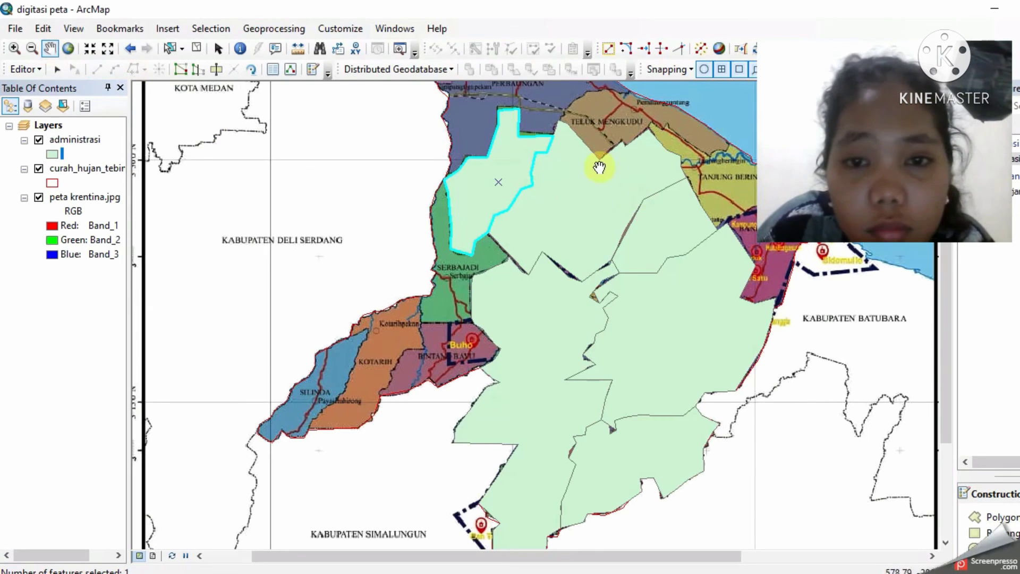
left_click_drag(607, 179, 620, 311)
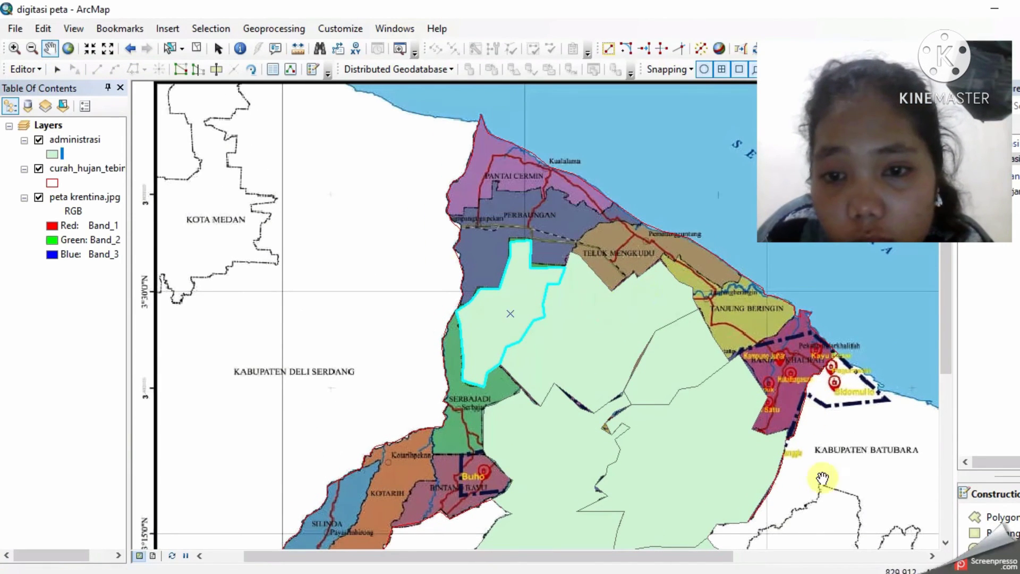
left_click(991, 517)
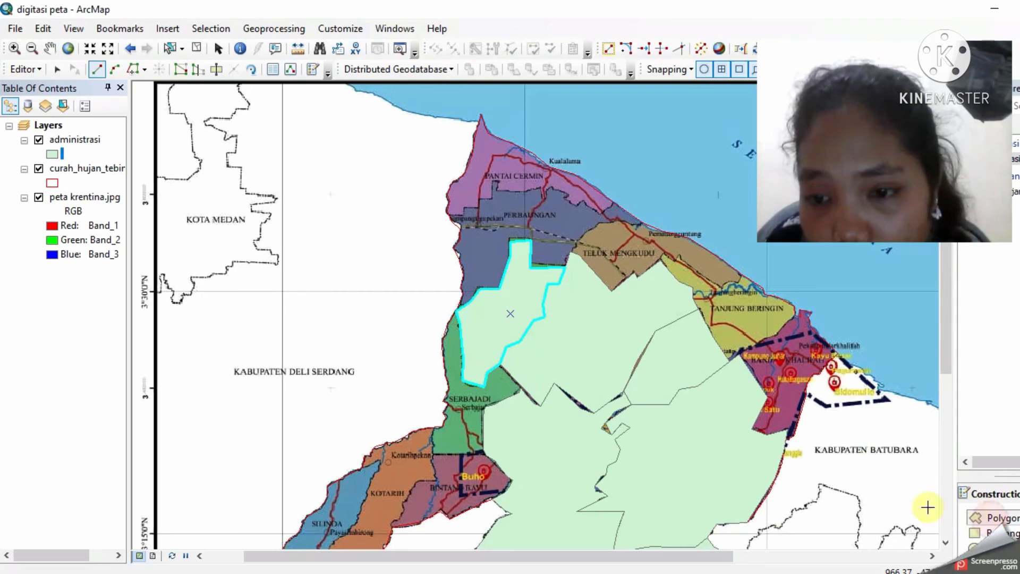
left_click(788, 432)
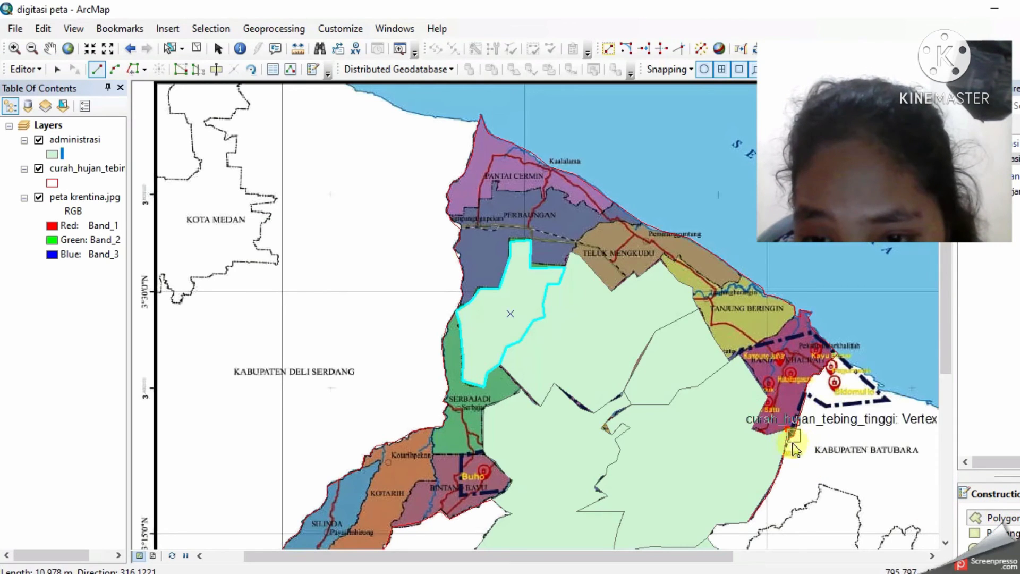
left_click(766, 434)
left_click(752, 428)
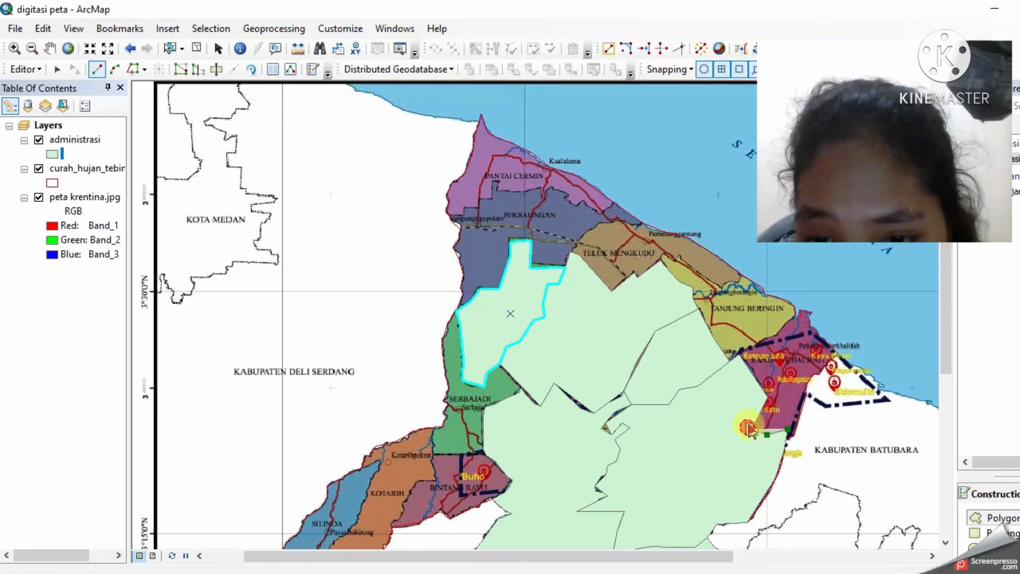
left_click(766, 397)
left_click(738, 353)
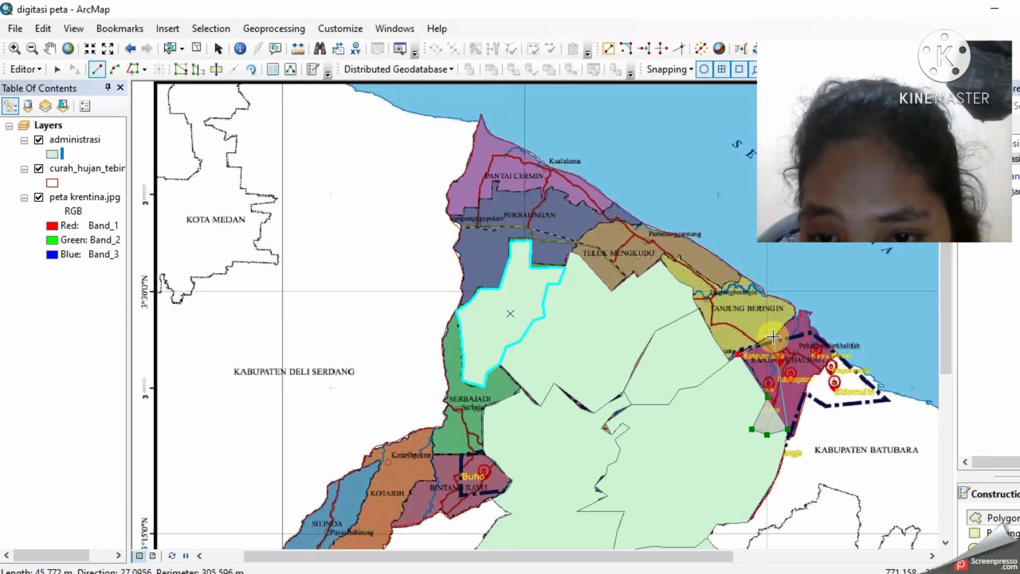
Step: Trace the purple district's boundary along Tanjung Beringin, the coast and the Kabupaten Batubara border, and finish the polygon
left_click(773, 337)
left_click(794, 315)
left_click(811, 312)
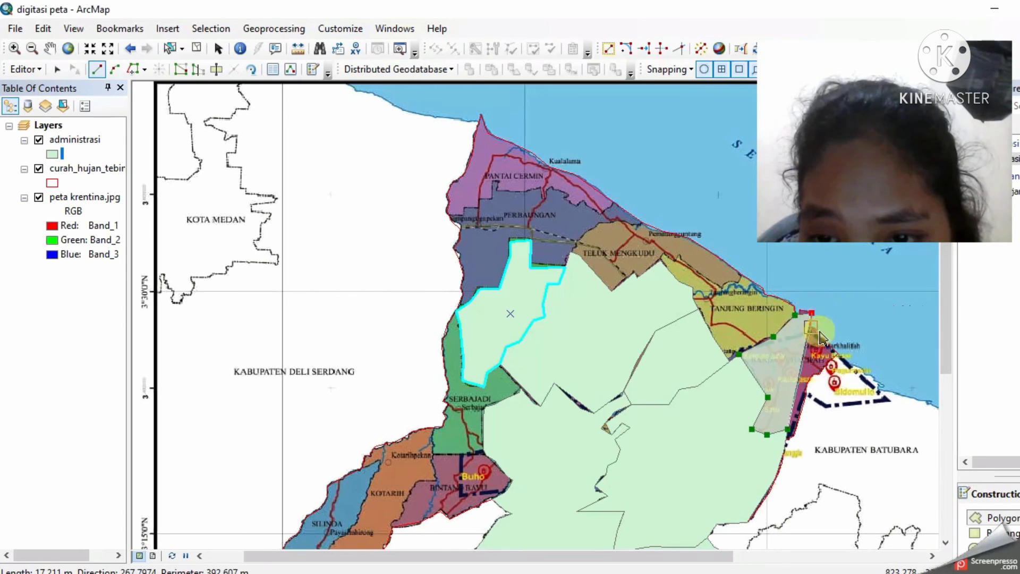
left_click(838, 353)
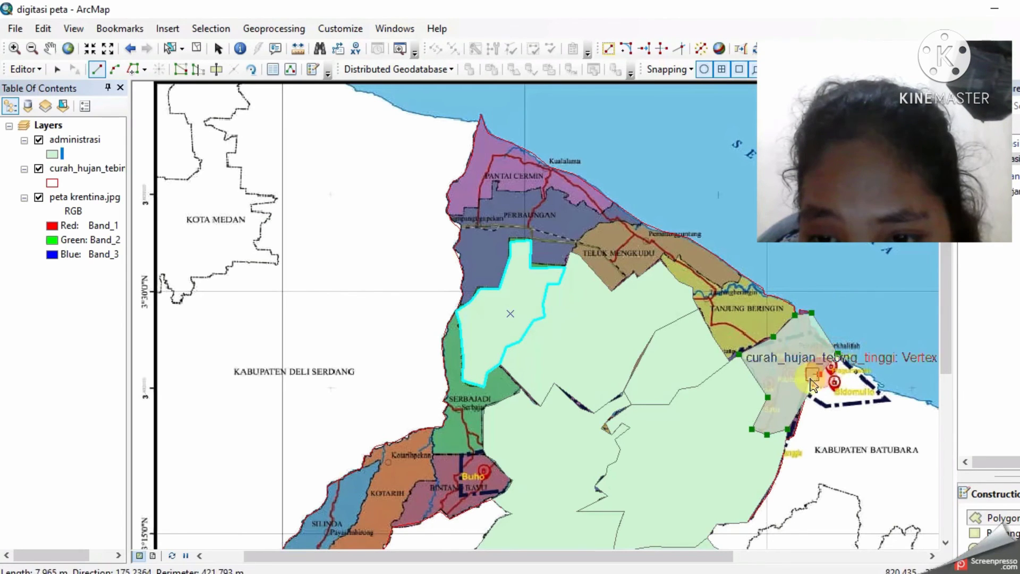
left_click(807, 384)
left_click(805, 397)
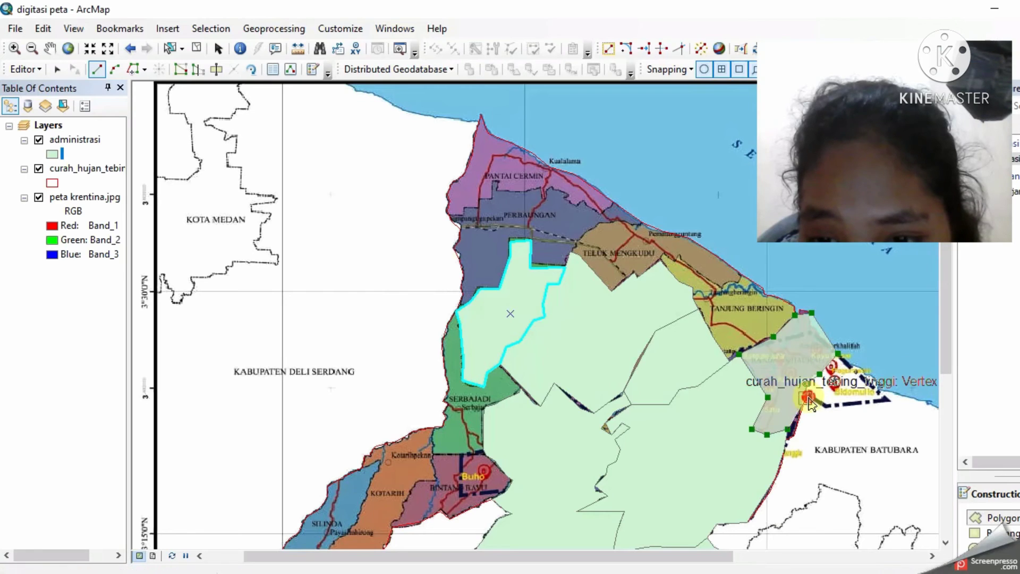
left_click(792, 434)
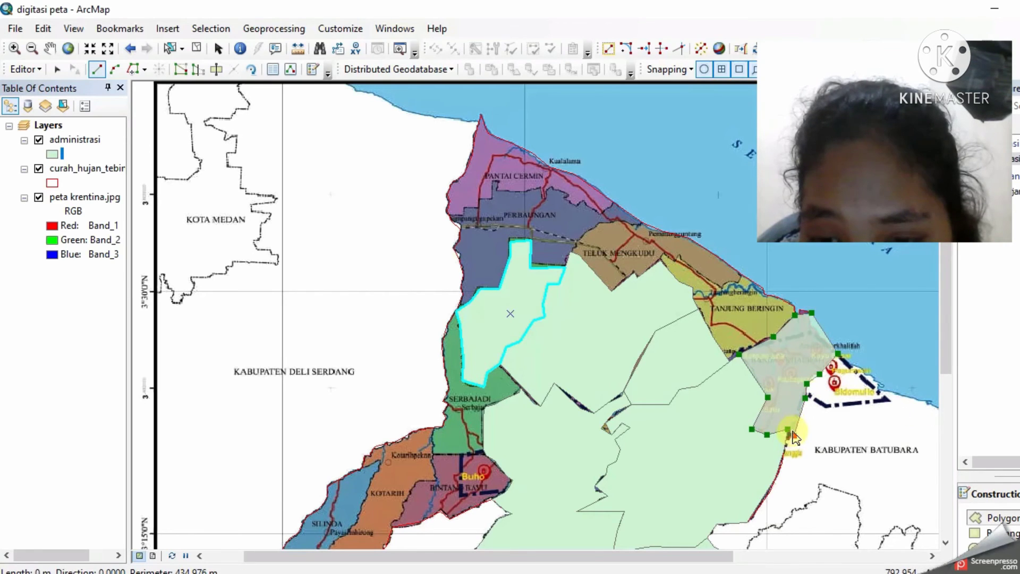
double_click(790, 430)
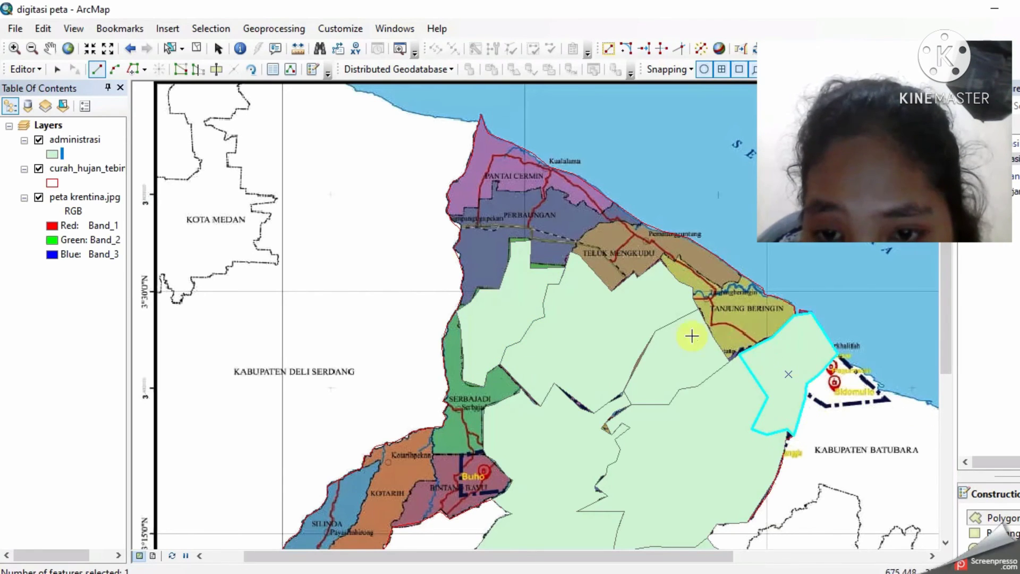
Step: Trace Tanjung Beringin as a polygon, clockwise from its northwestern tip along Teluk Mengkudu, the coast and the already digitized districts, and finish it
left_click(678, 260)
left_click(713, 284)
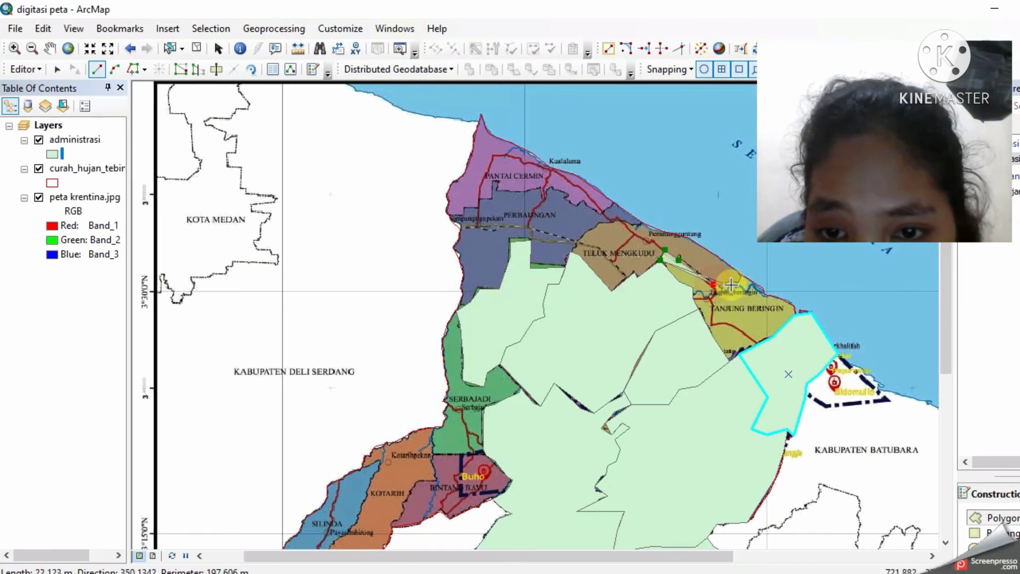
left_click(736, 285)
left_click(743, 275)
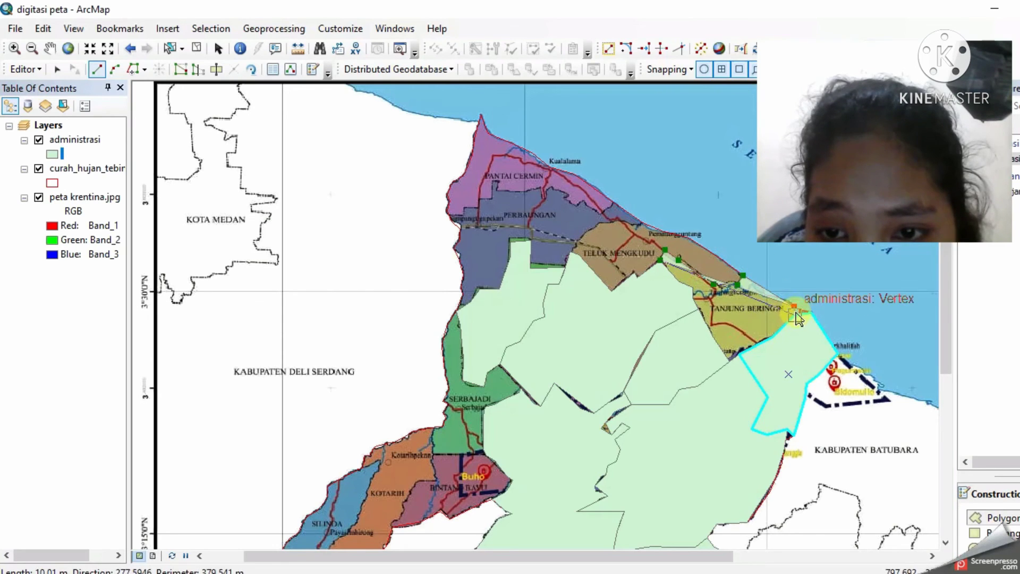
left_click(795, 314)
left_click(729, 362)
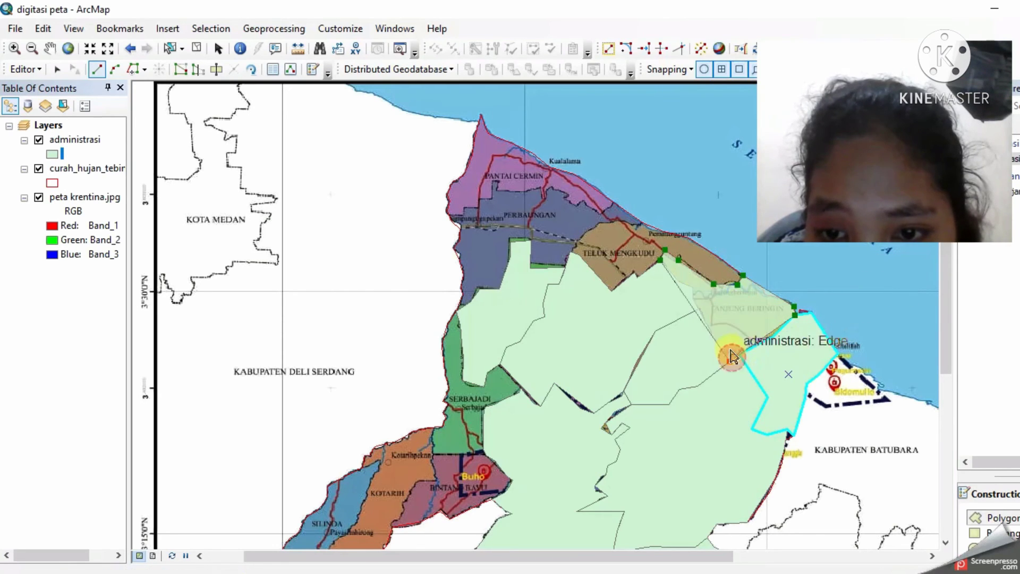
left_click(693, 299)
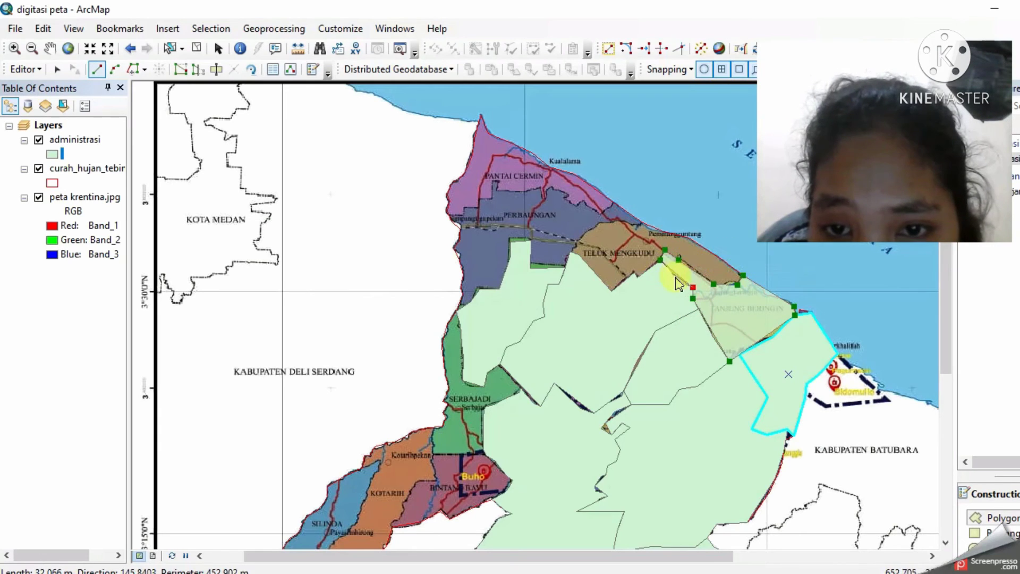
double_click(662, 265)
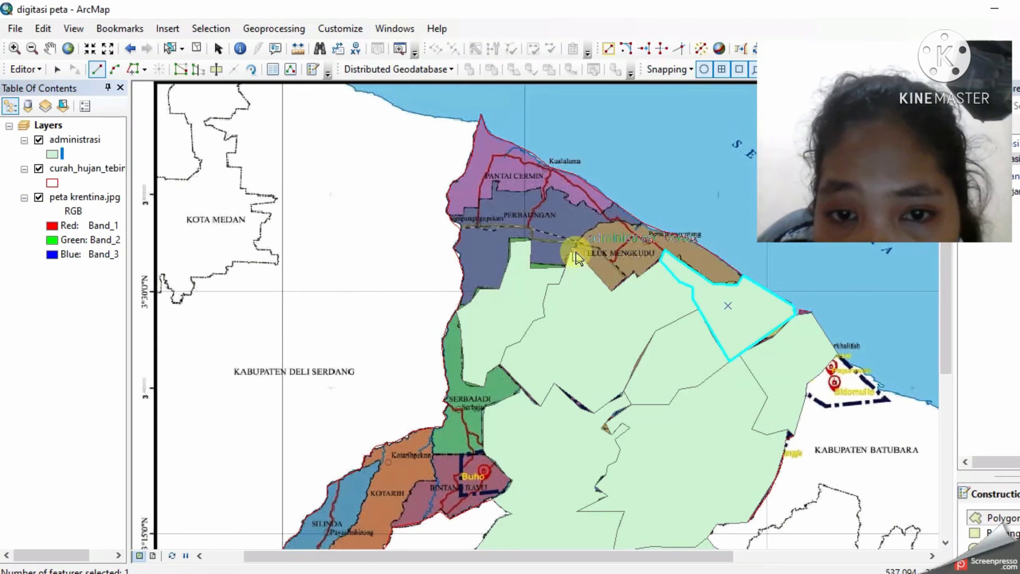
Step: Start a polygon for Teluk Mengkudu at its western corner, tracing its northern boundary with Perbaungan and the coast to its eastern tip
left_click(573, 250)
left_click(582, 240)
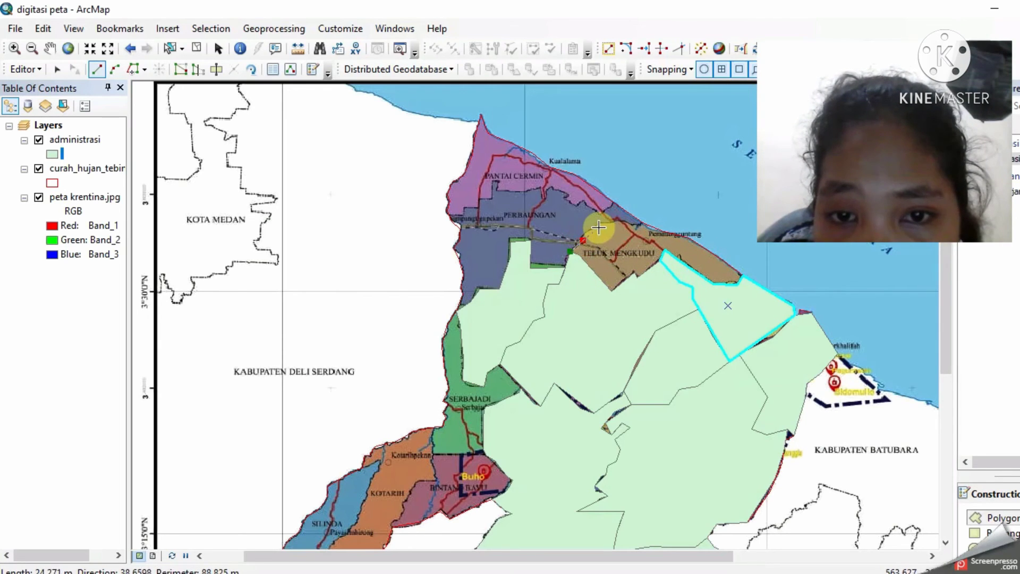
left_click(623, 223)
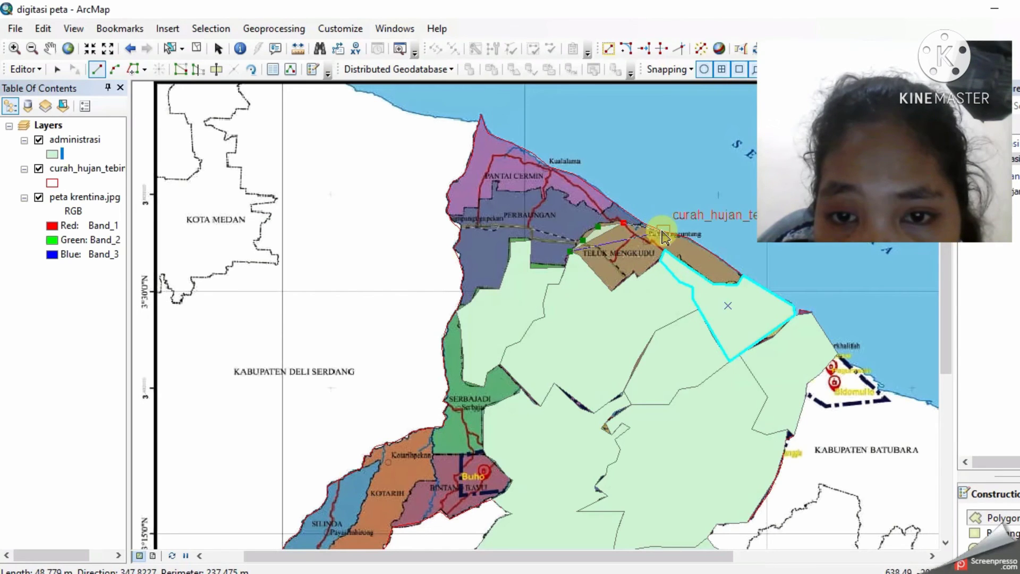
left_click(662, 231)
left_click(702, 246)
left_click(733, 268)
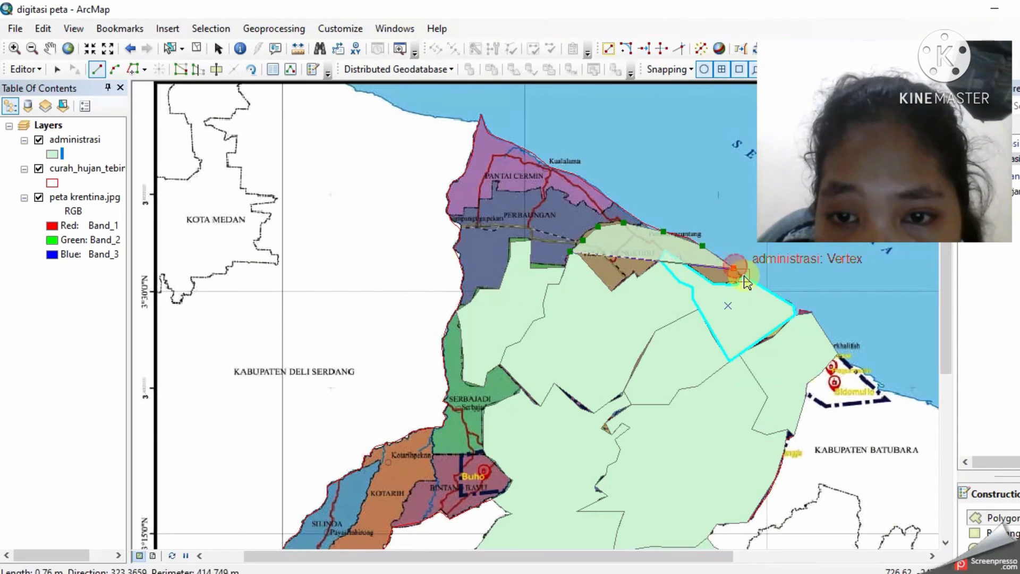
left_click(745, 277)
Step: Trace Teluk Mengkudu's southern boundary westward along the already digitized districts to the starting corner and finish the polygon
left_click(737, 284)
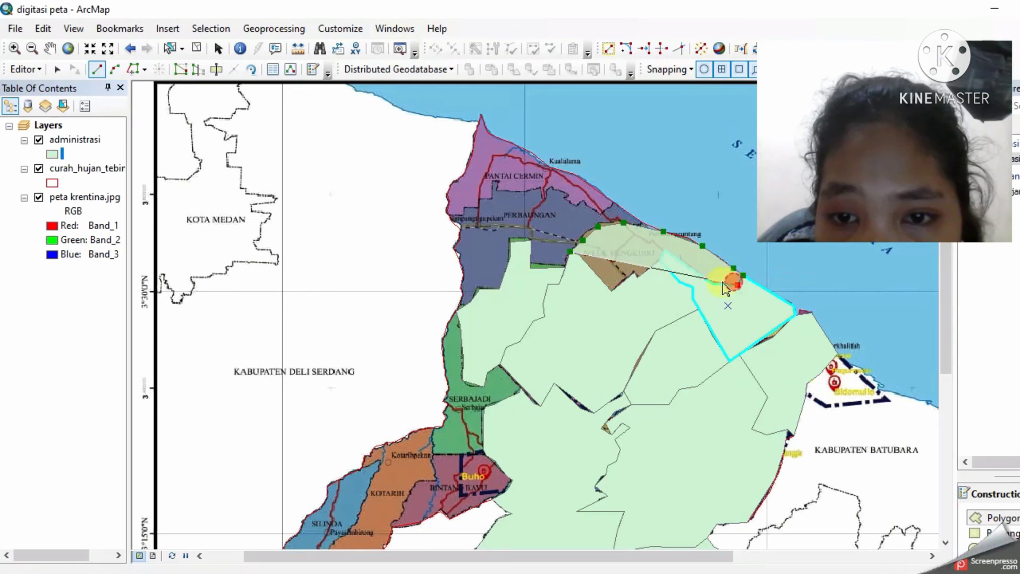
left_click(713, 285)
left_click(665, 250)
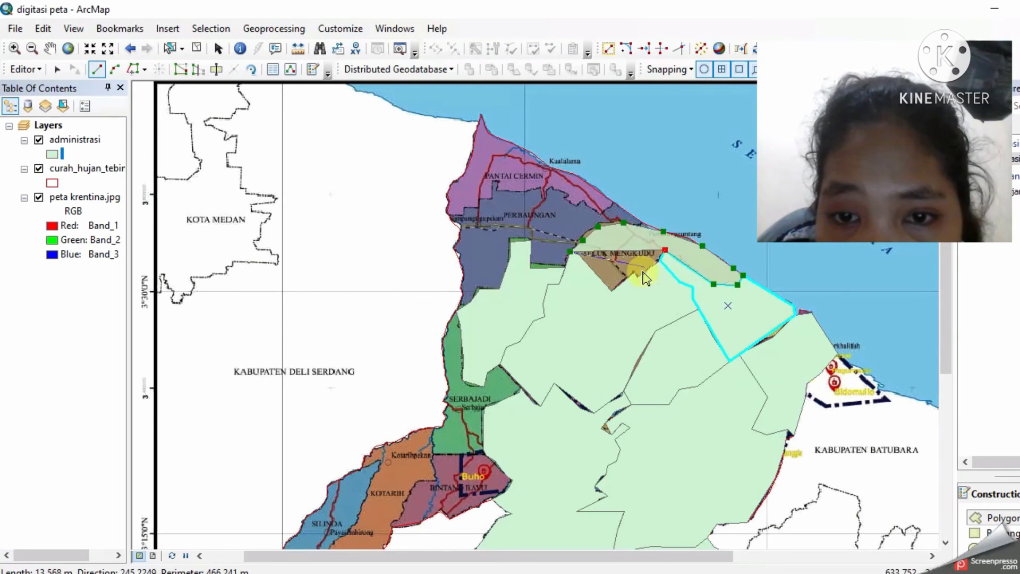
left_click(632, 272)
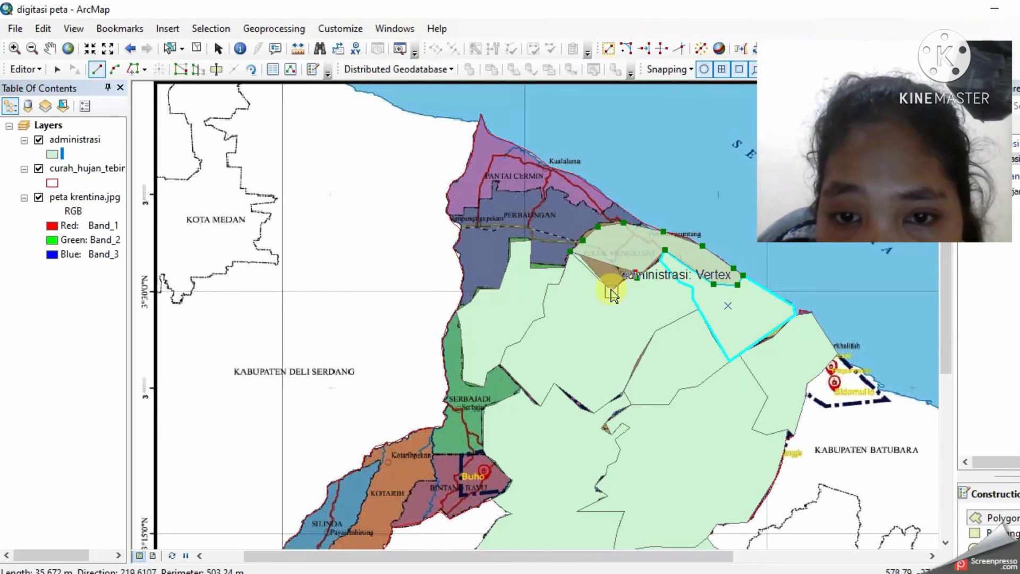
left_click(611, 289)
double_click(572, 254)
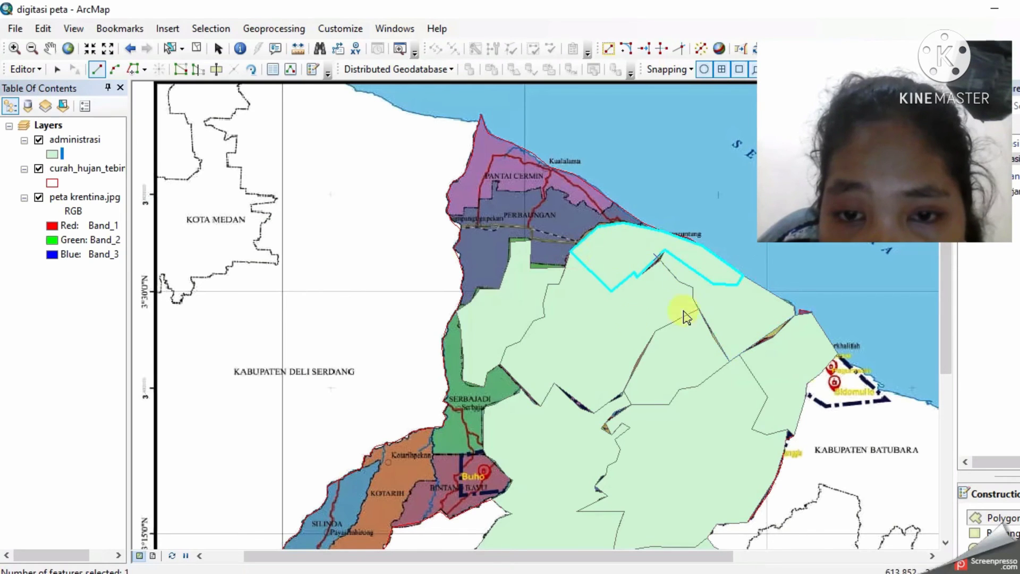
Step: Start a polygon for Perbaungan at its southeastern corner, tracing its stepped southern boundary along the digitized district to its southwestern tip
left_click(565, 266)
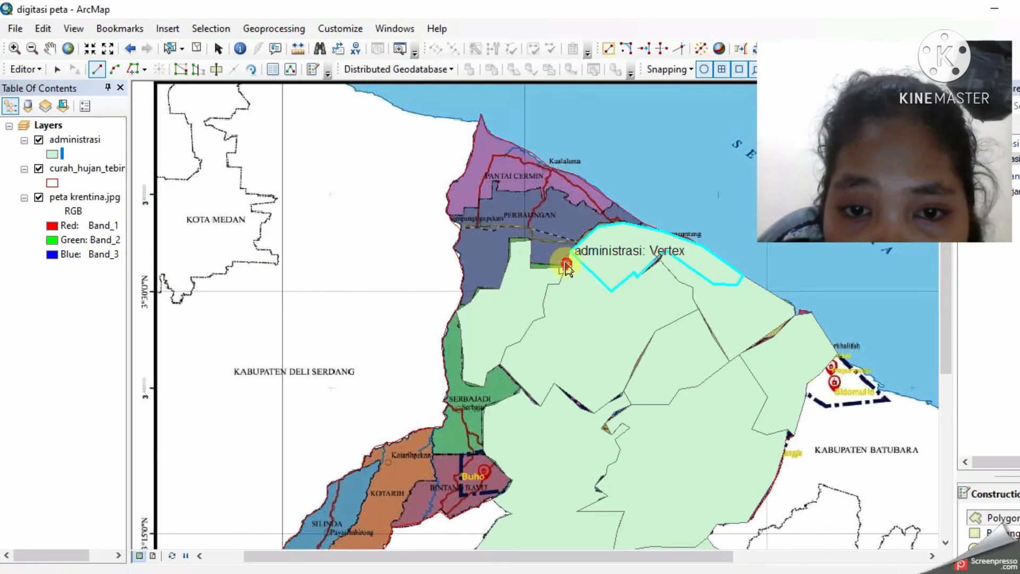
left_click(530, 268)
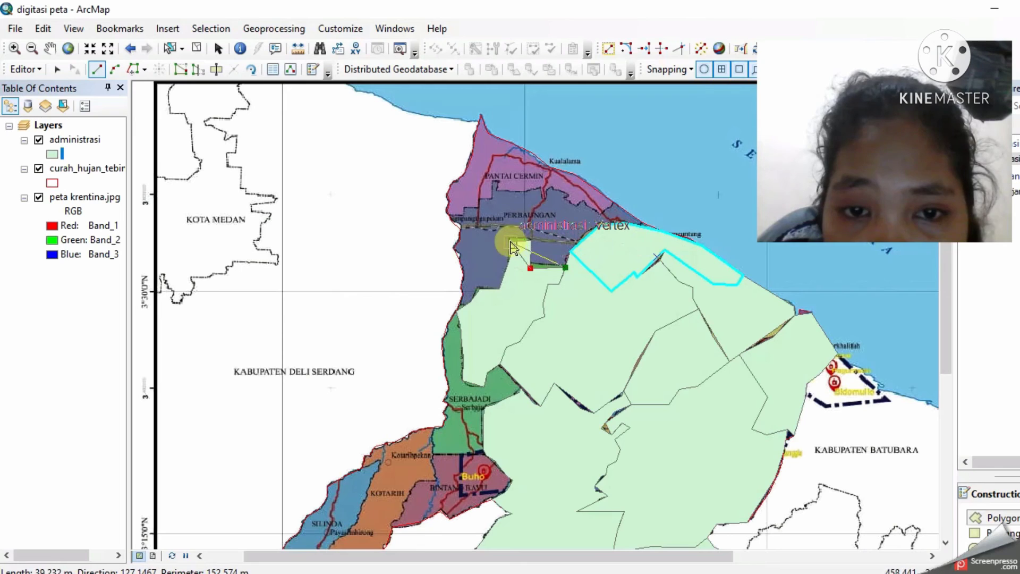
left_click(531, 240)
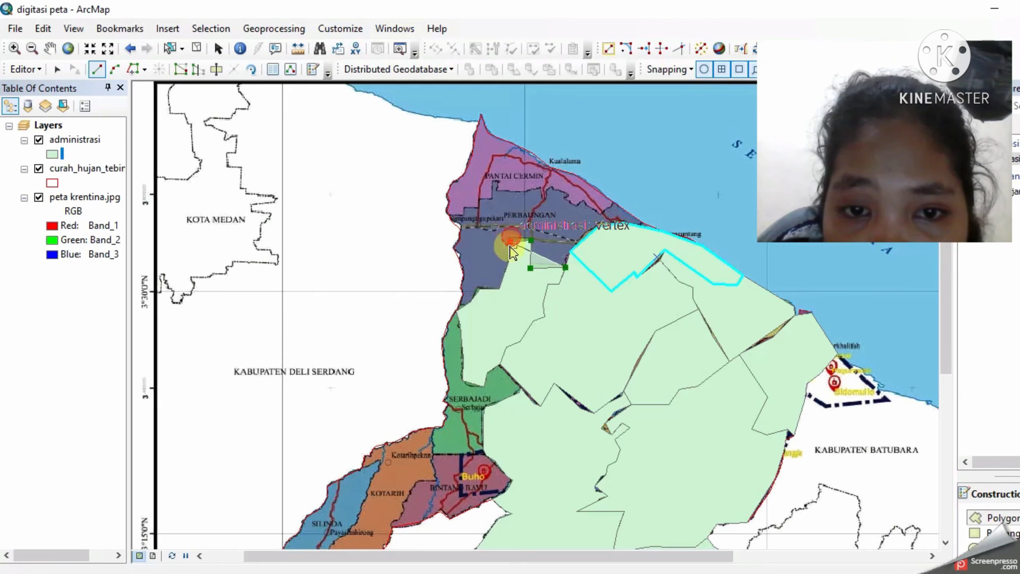
left_click(510, 242)
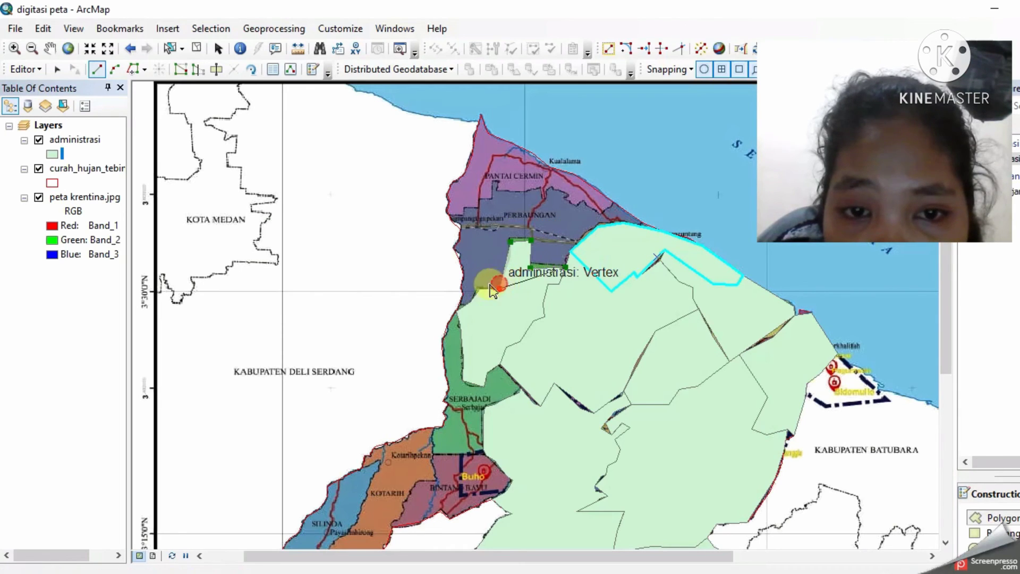
left_click(497, 287)
left_click(479, 288)
left_click(455, 308)
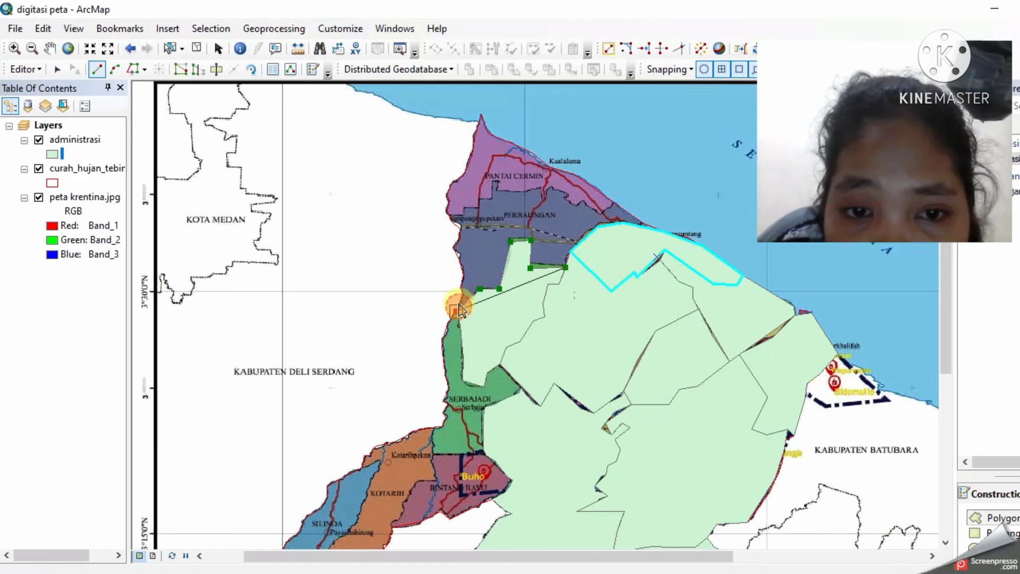
Step: Trace Perbaungan's western side northward along the Kabupaten Deli Serdang border to the corner with Pantai Cermin
left_click(461, 265)
left_click(453, 247)
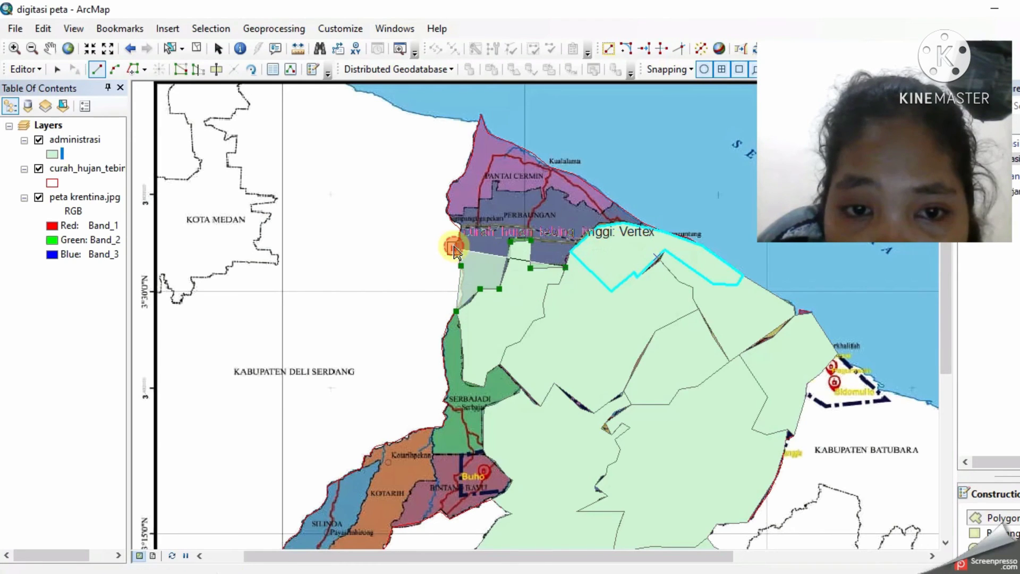
left_click(452, 218)
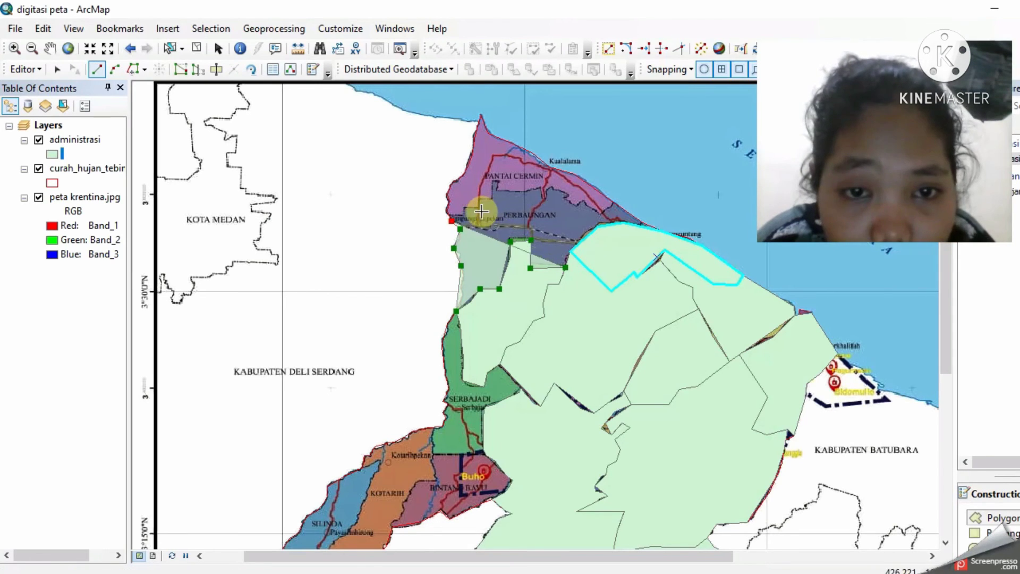
left_click(447, 211)
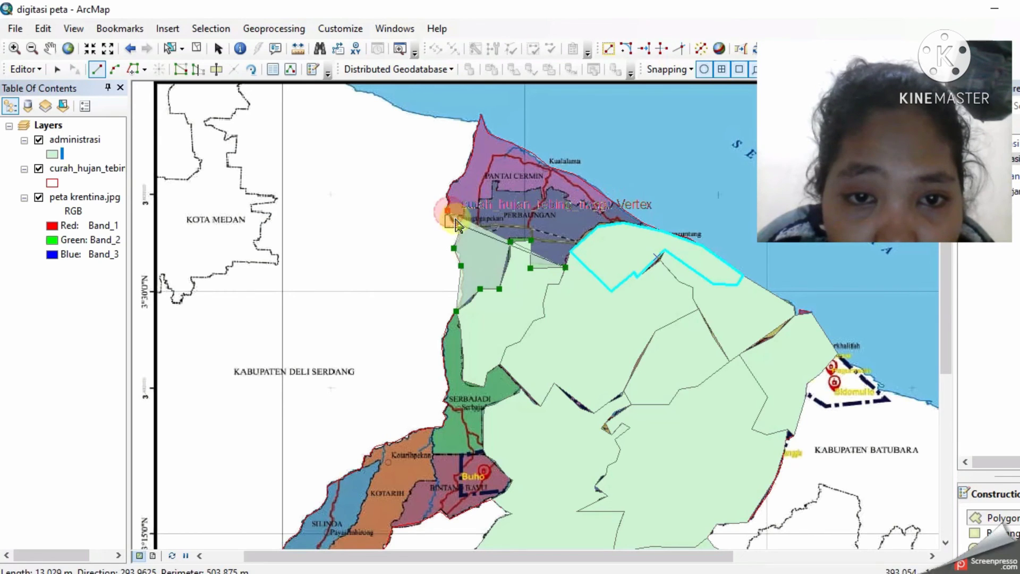
Step: Trace Perbaungan's northern boundary eastward along Pantai Cermin to the coast
left_click(482, 210)
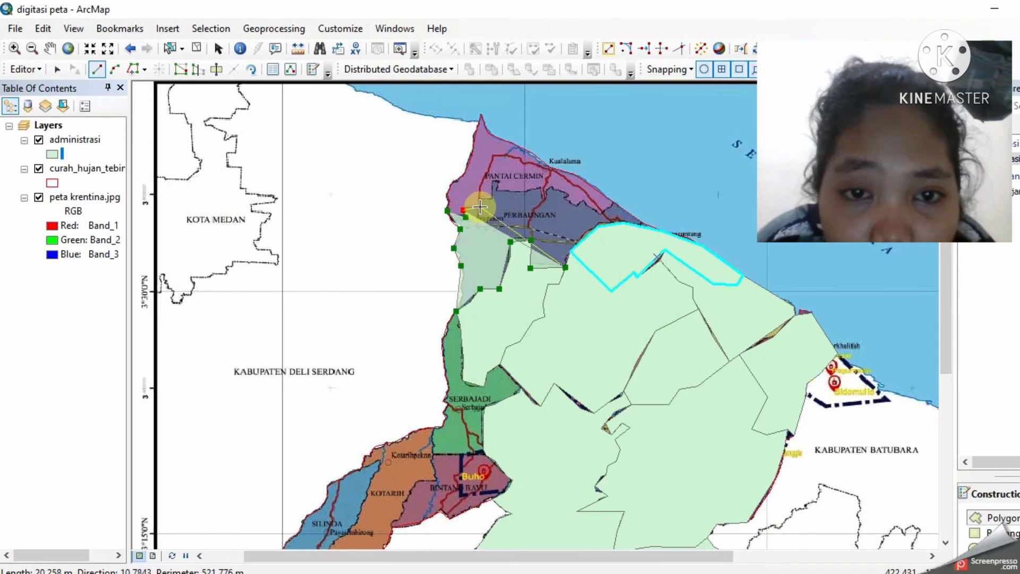
left_click(496, 182)
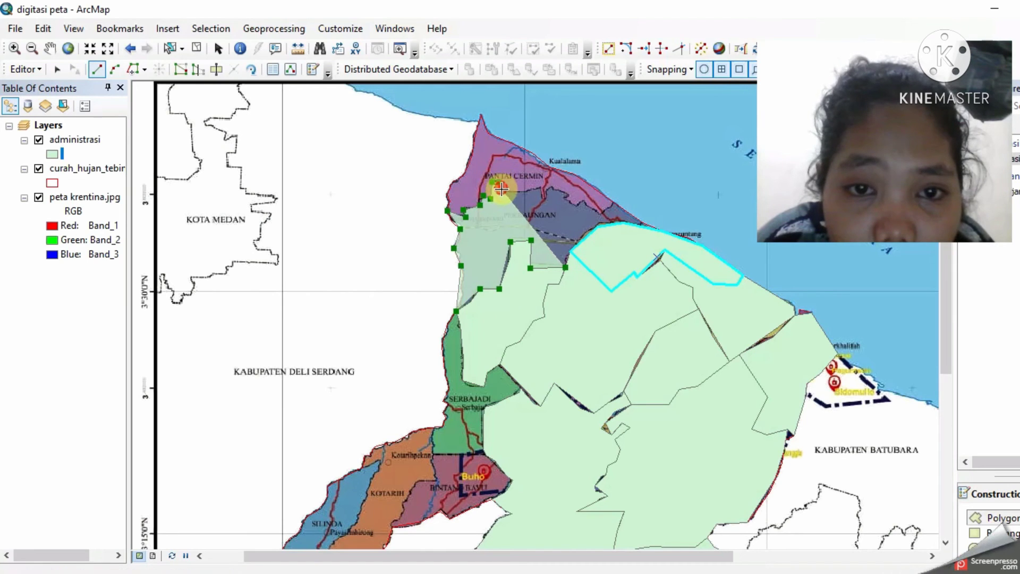
left_click(501, 188)
left_click(515, 189)
left_click(538, 189)
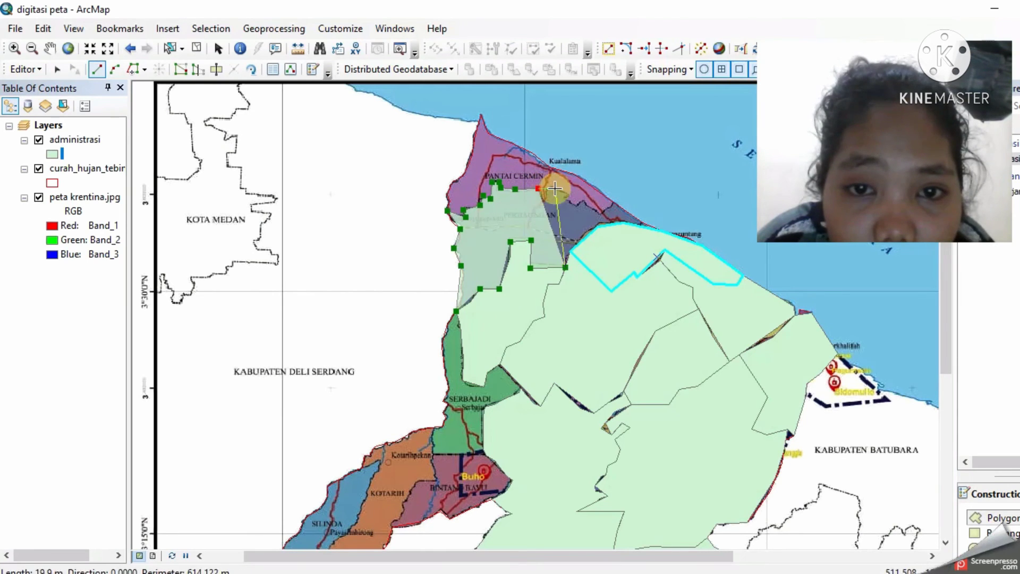
left_click(555, 189)
left_click(571, 197)
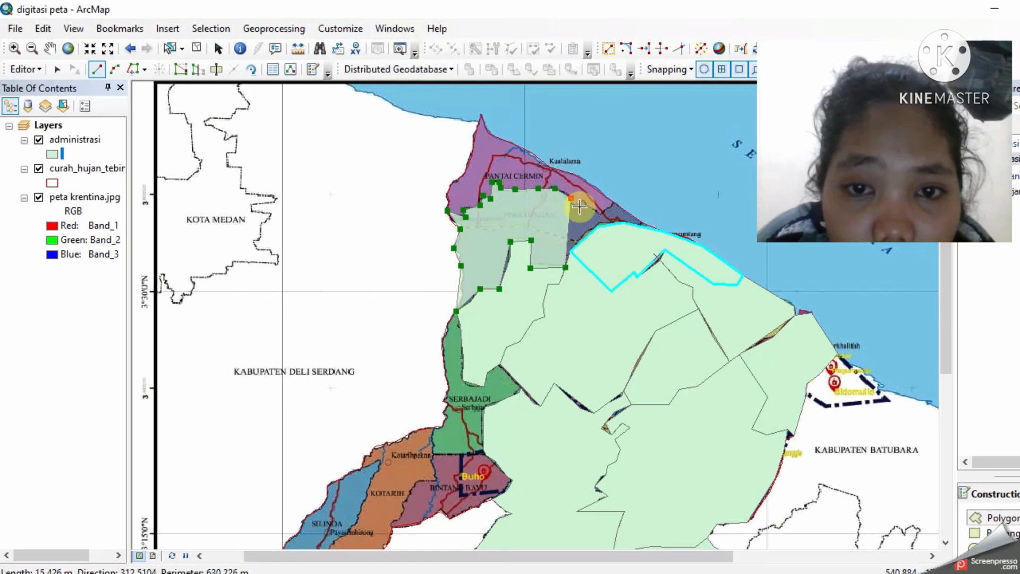
left_click(585, 203)
left_click(594, 208)
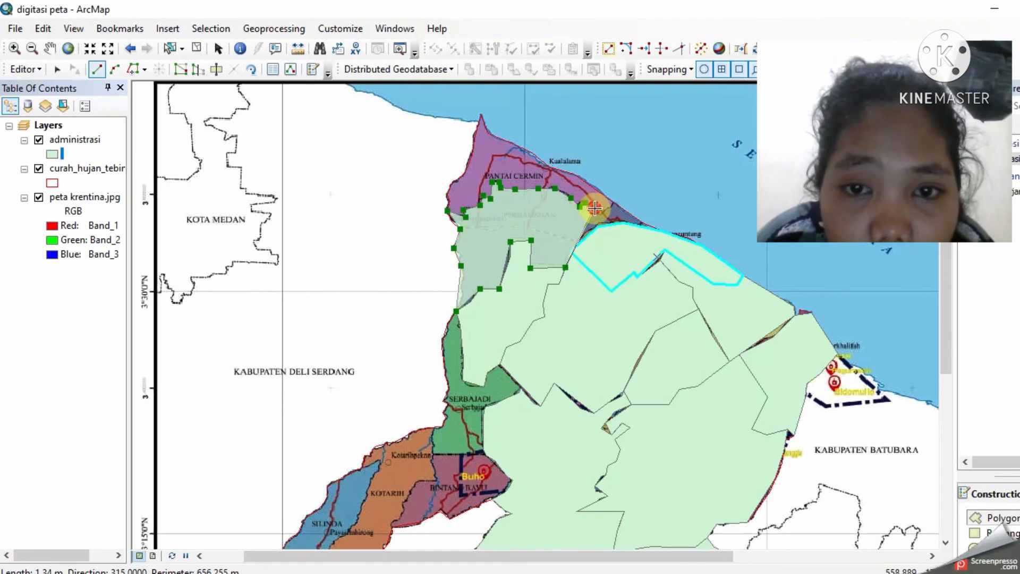
left_click(607, 211)
left_click(612, 201)
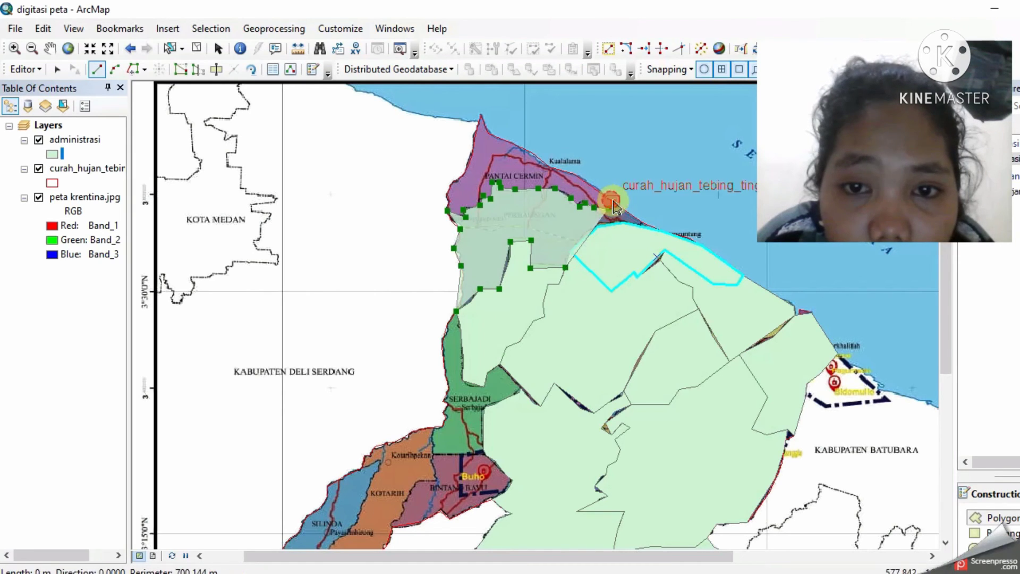
Step: Trace Perbaungan's short coastline and its boundary with Teluk Mengkudu back to the starting corner and finish the polygon
left_click(650, 226)
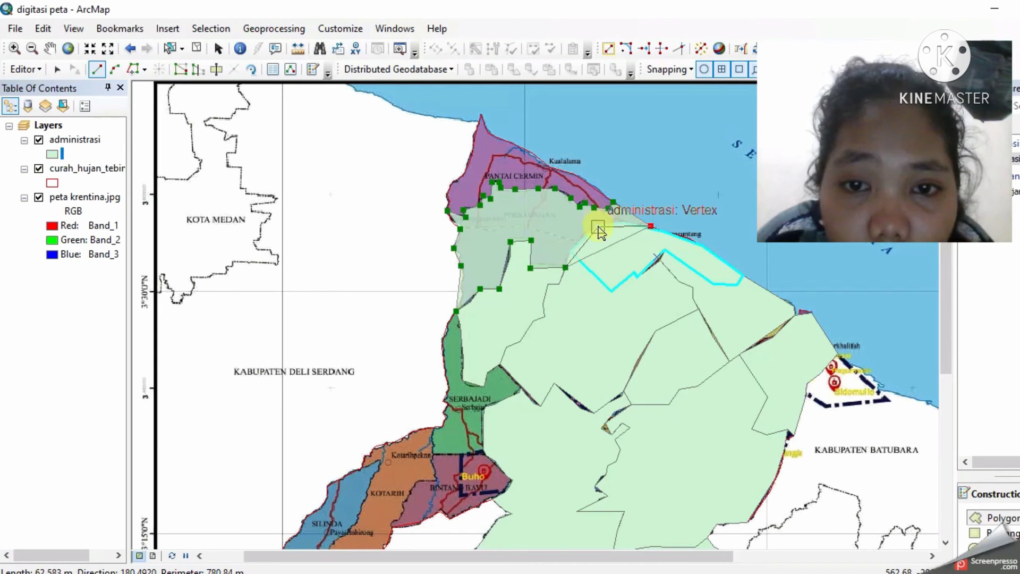
left_click(576, 247)
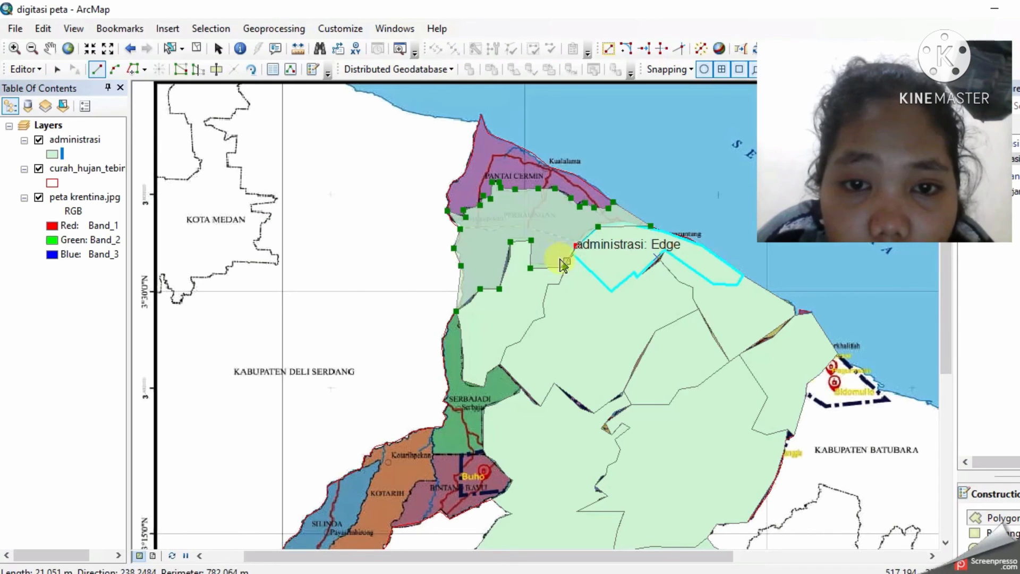
double_click(564, 267)
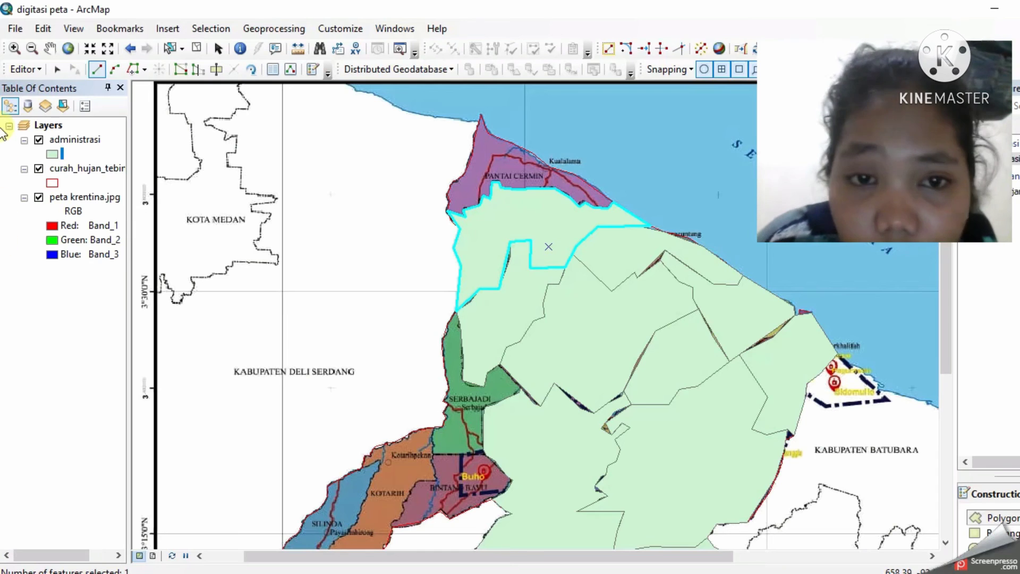
Step: Start a polygon for Pantai Cermin at its eastern coastal corner, tracing the coast to its northern tip and the western border down to Perbaungan
left_click(613, 201)
left_click(574, 174)
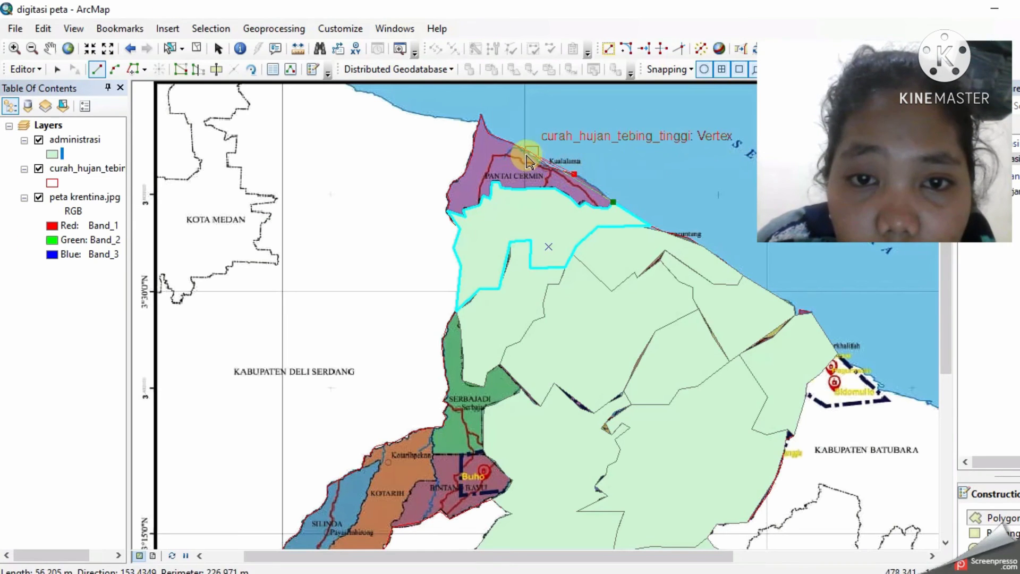
left_click(531, 152)
left_click(489, 132)
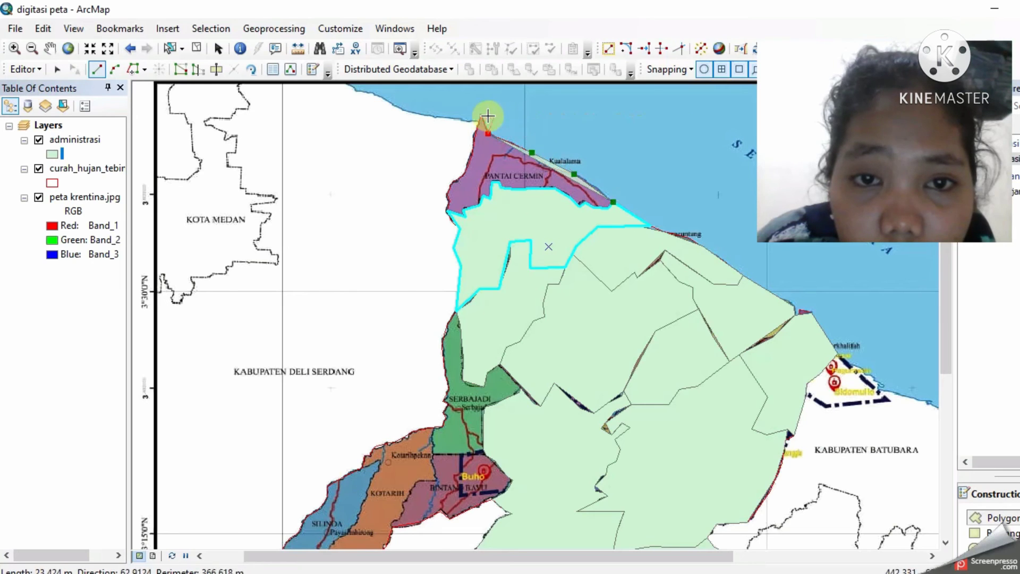
left_click(480, 115)
left_click(471, 153)
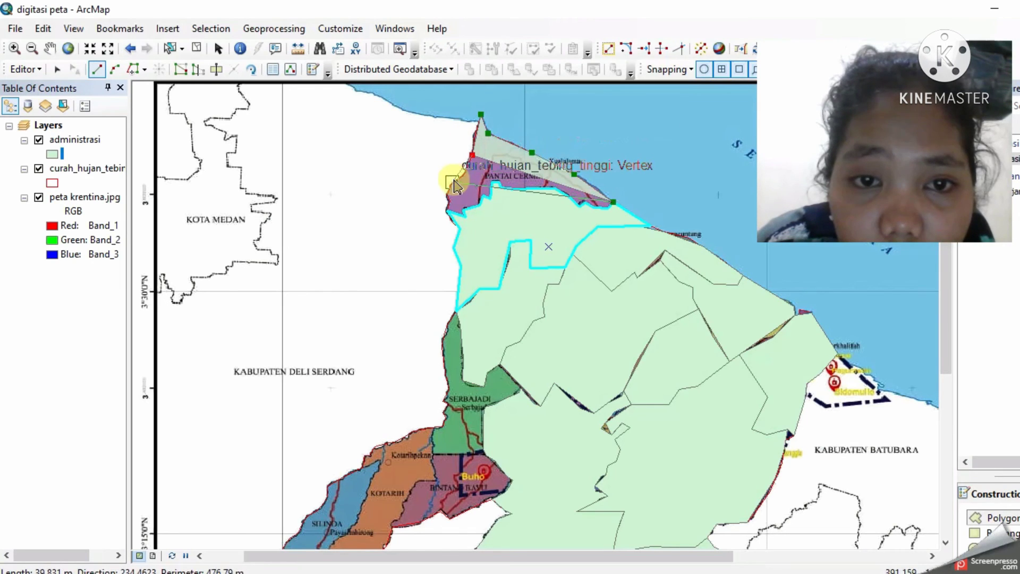
left_click(452, 183)
left_click(444, 209)
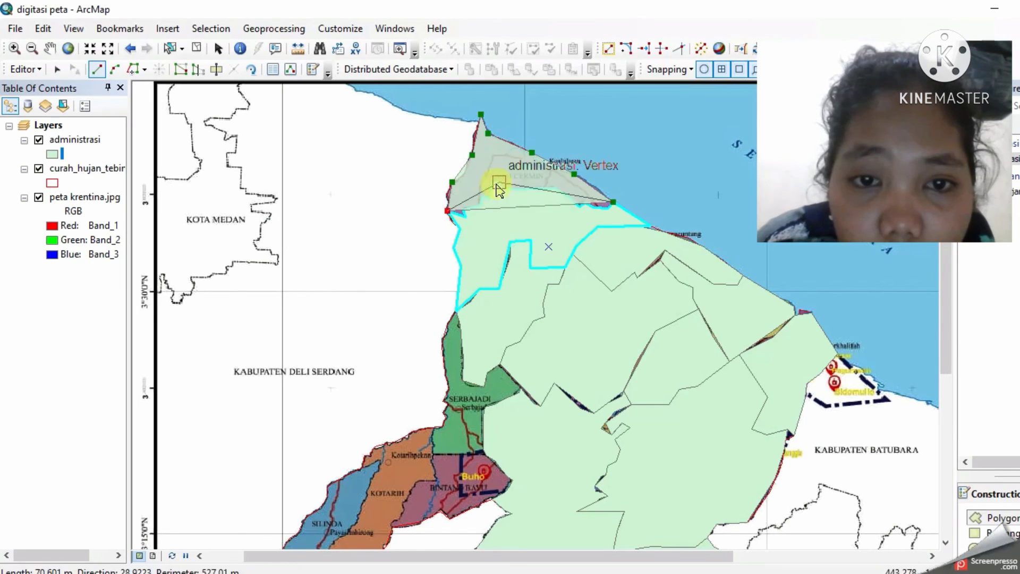
Step: Trace Pantai Cermin's southern boundary along Perbaungan from the eastern corner to the western one and finish the polygon
left_click(491, 183)
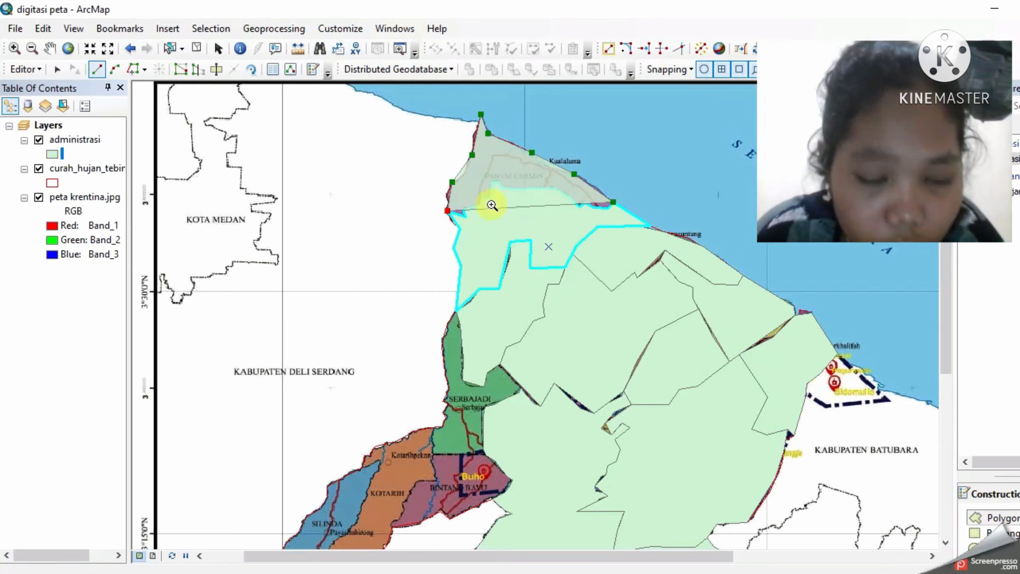
scroll(489, 203, "down", 5)
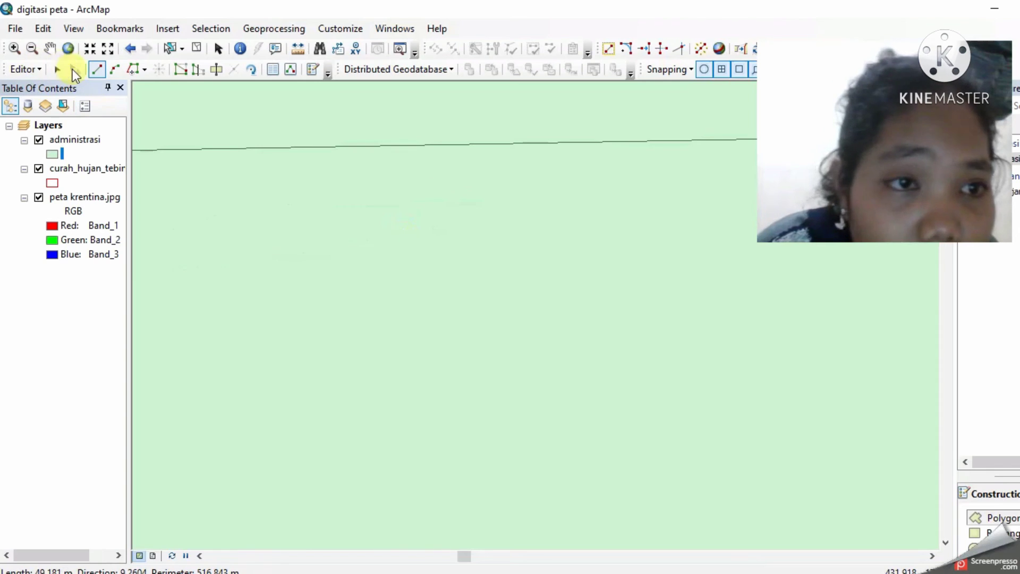
left_click(68, 48)
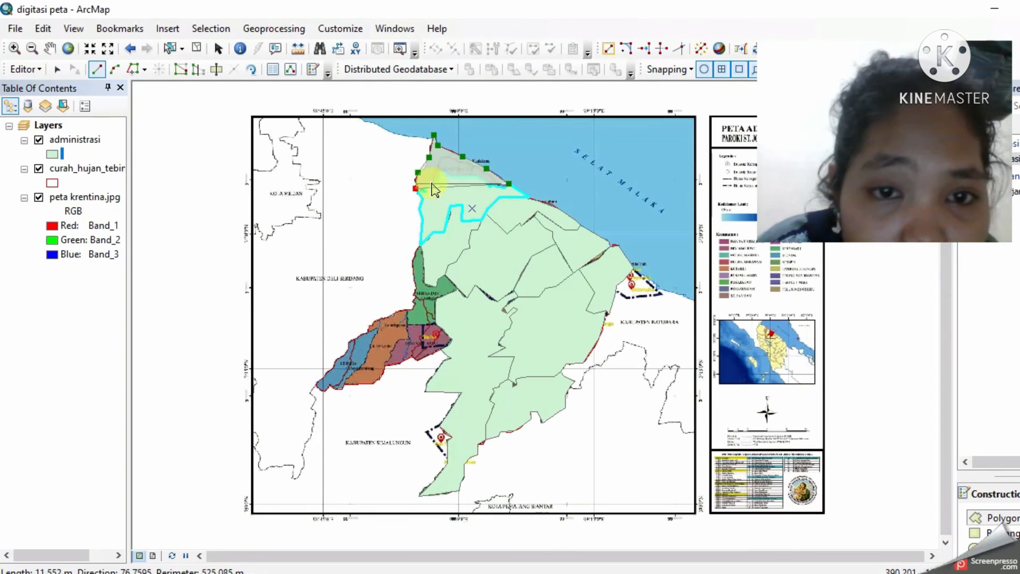
left_click(509, 184)
left_click(489, 187)
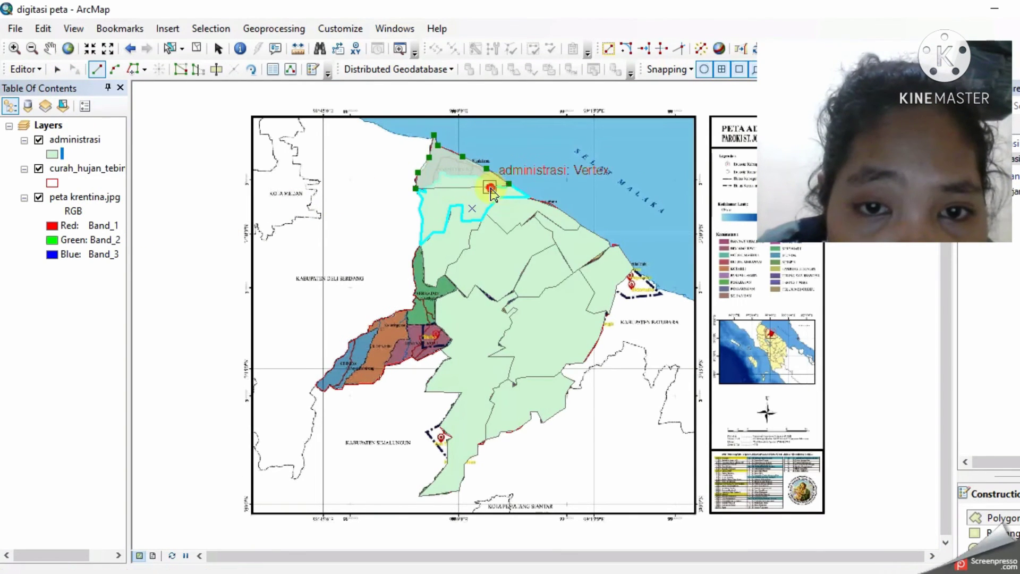
left_click(476, 176)
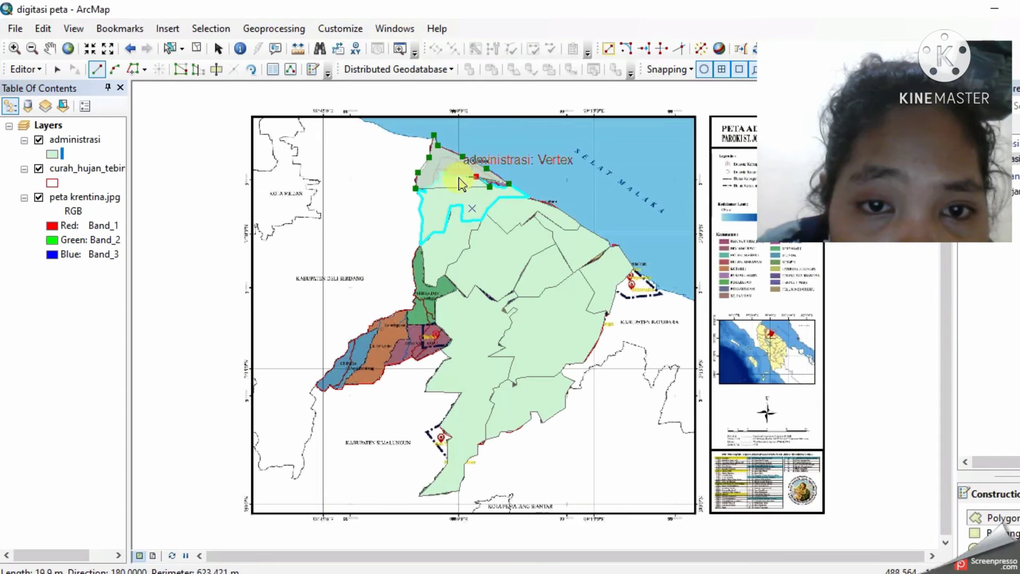
left_click(454, 177)
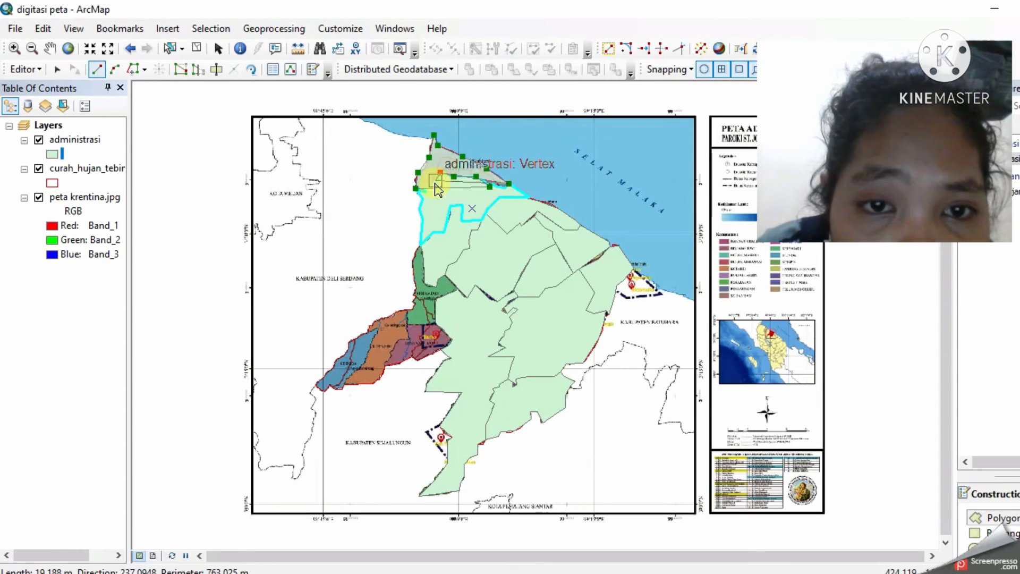
left_click(436, 180)
double_click(417, 187)
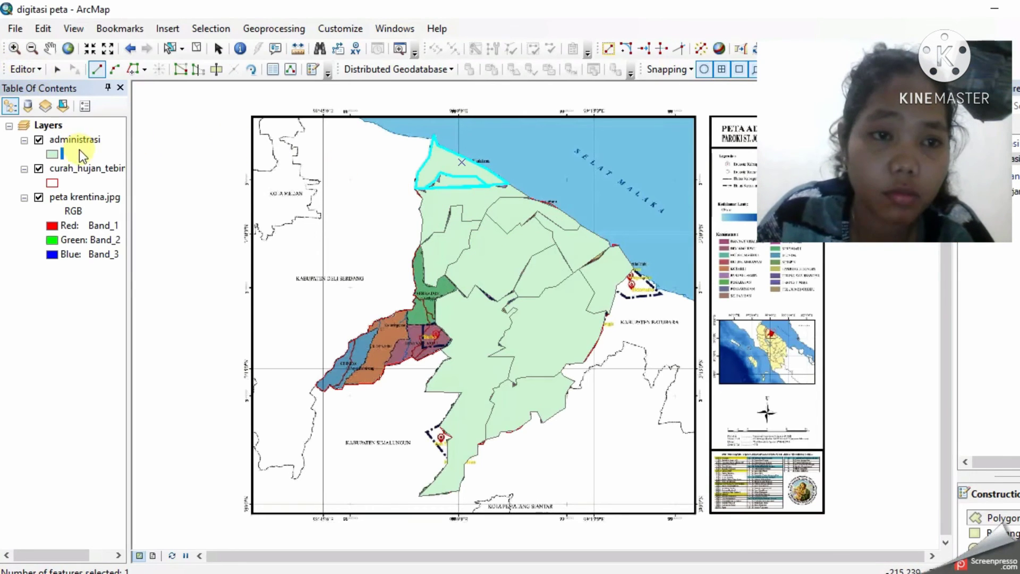
Step: Apply the Lake symbol to the administrasi layer
left_click(53, 155)
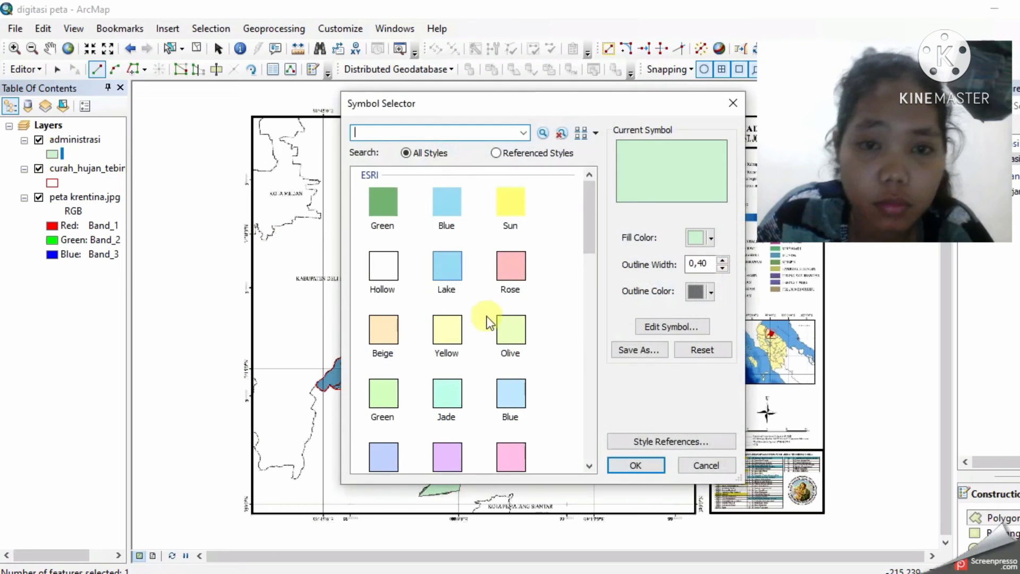
left_click(445, 265)
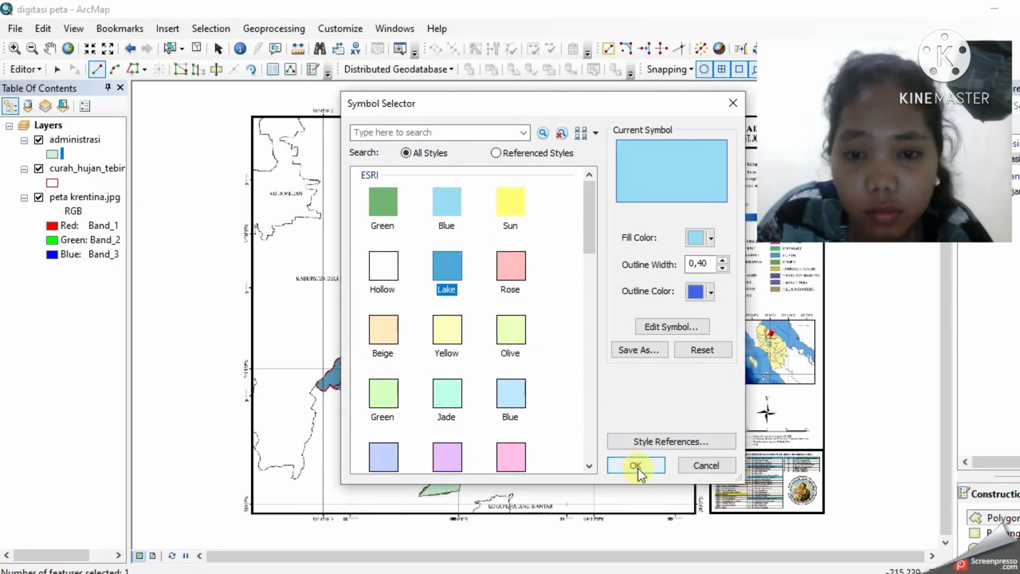
left_click(636, 465)
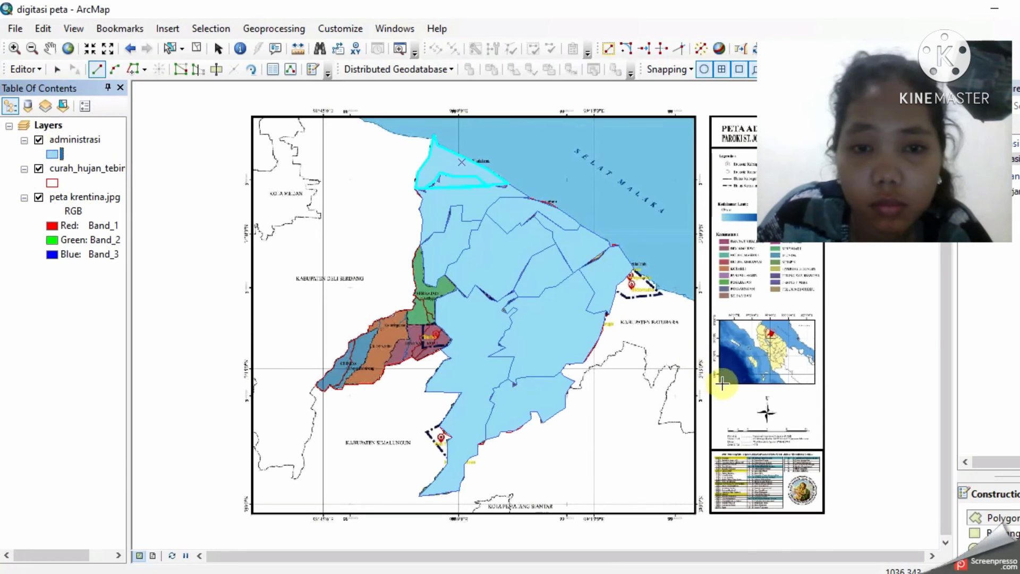
Step: Start a polygon for the dark green western district, tracing its northern tip and its upper edge to the eastern corner
left_click(1002, 518)
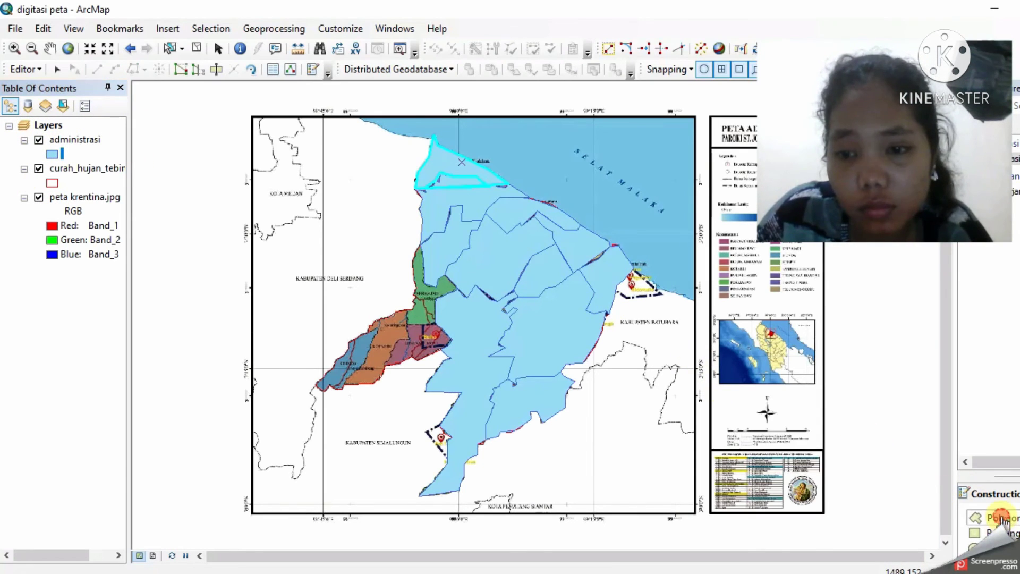
left_click(415, 289)
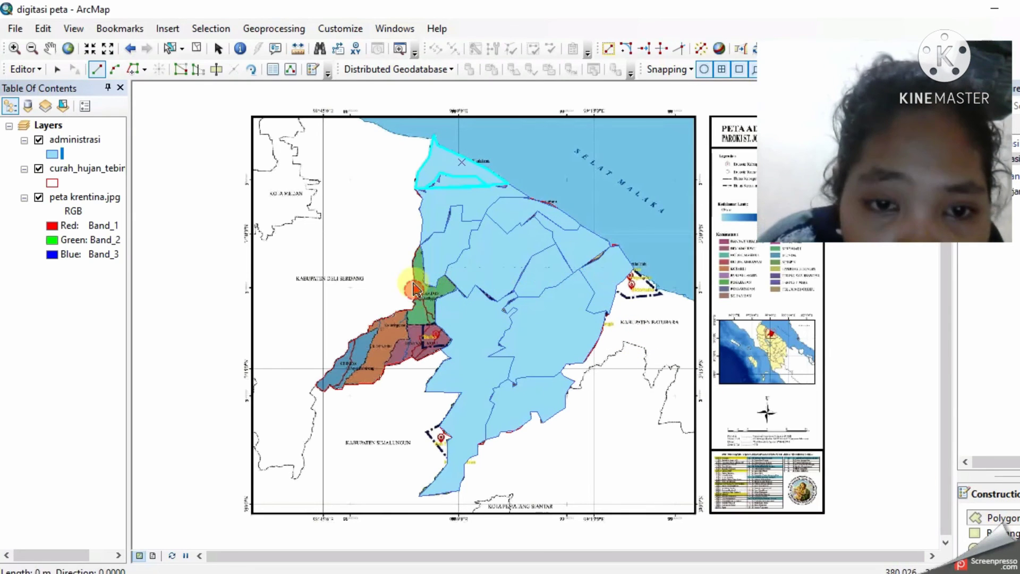
left_click(415, 253)
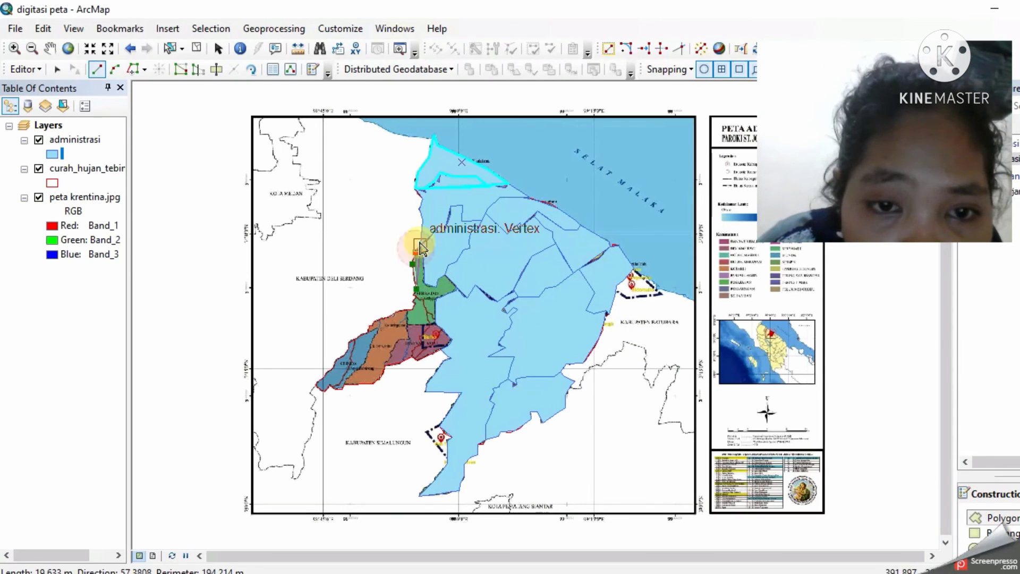
left_click(425, 283)
left_click(437, 288)
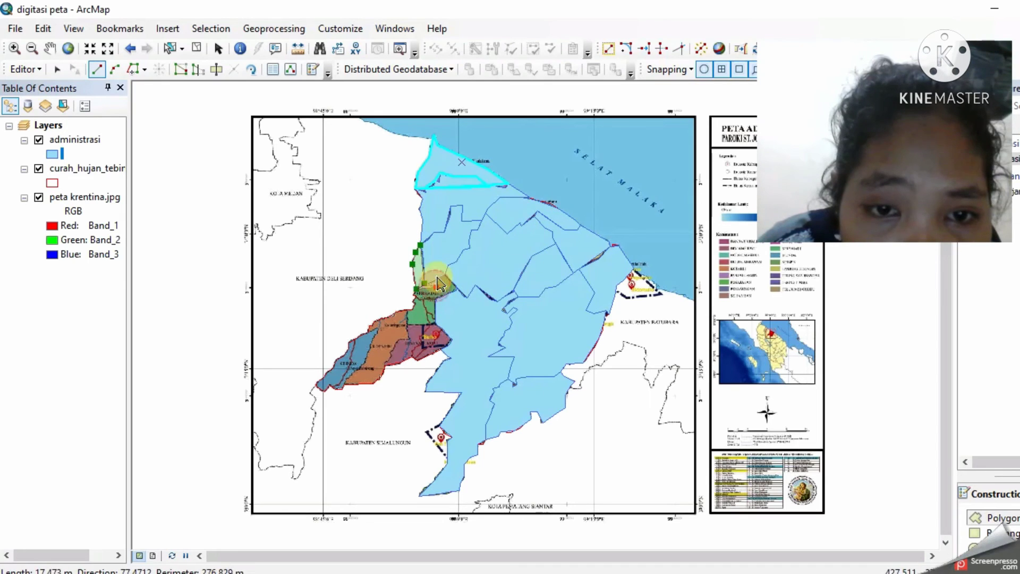
left_click(445, 274)
left_click(457, 288)
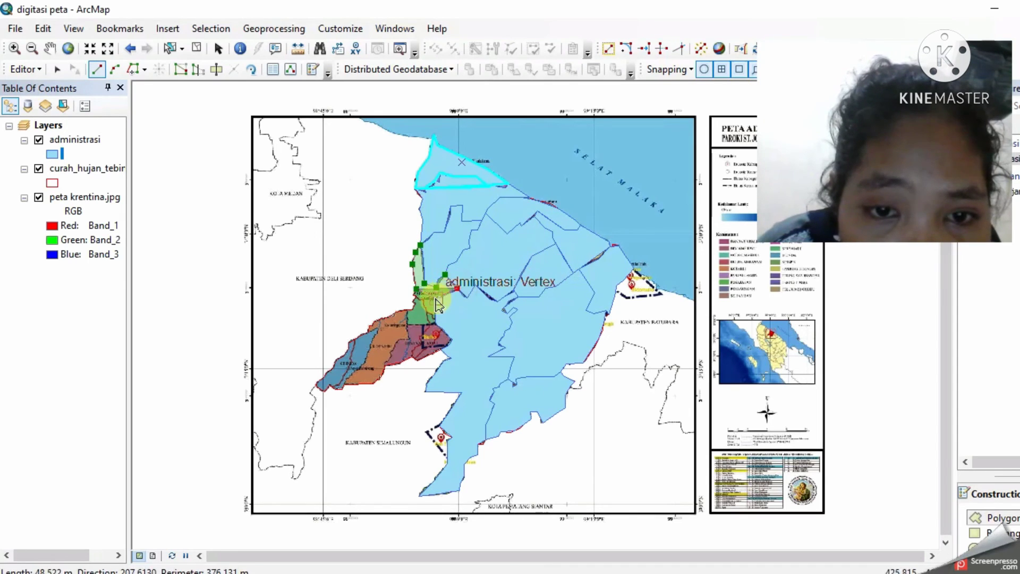
Step: Trace the dark green district's southeastern, southern and western edges back to the starting corner and finish the polygon
left_click(436, 298)
left_click(437, 325)
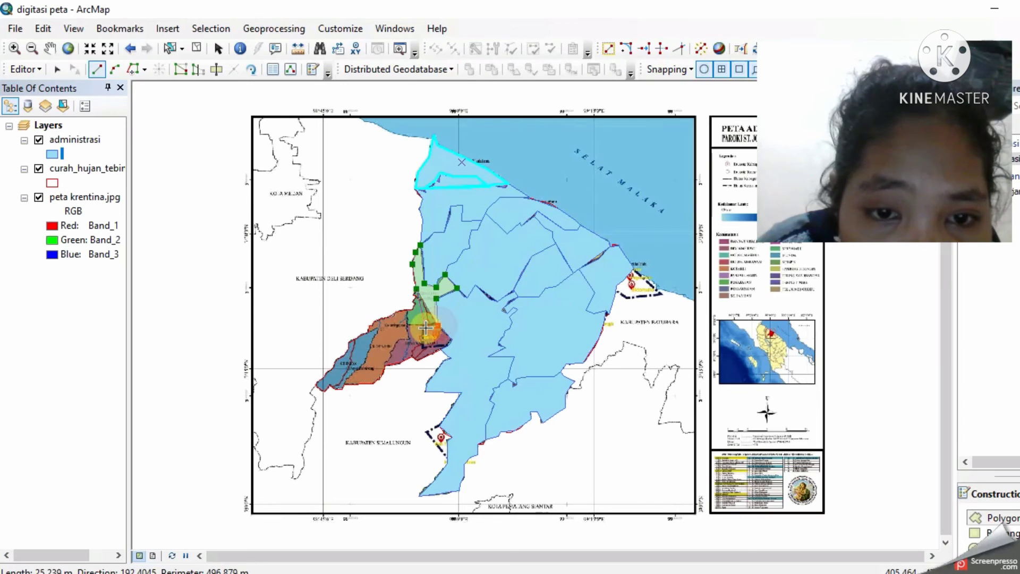
left_click(409, 326)
left_click(409, 310)
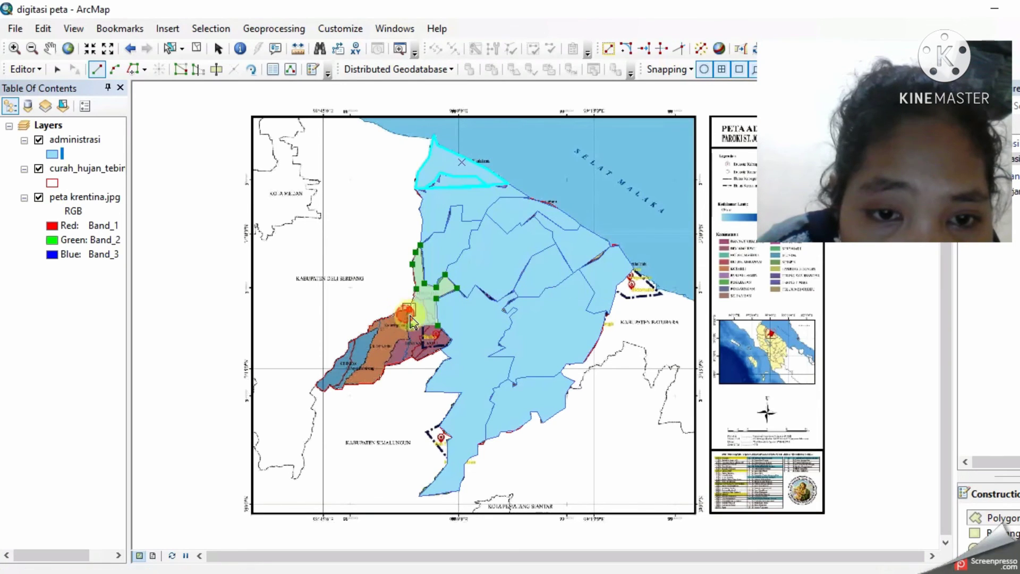
double_click(416, 291)
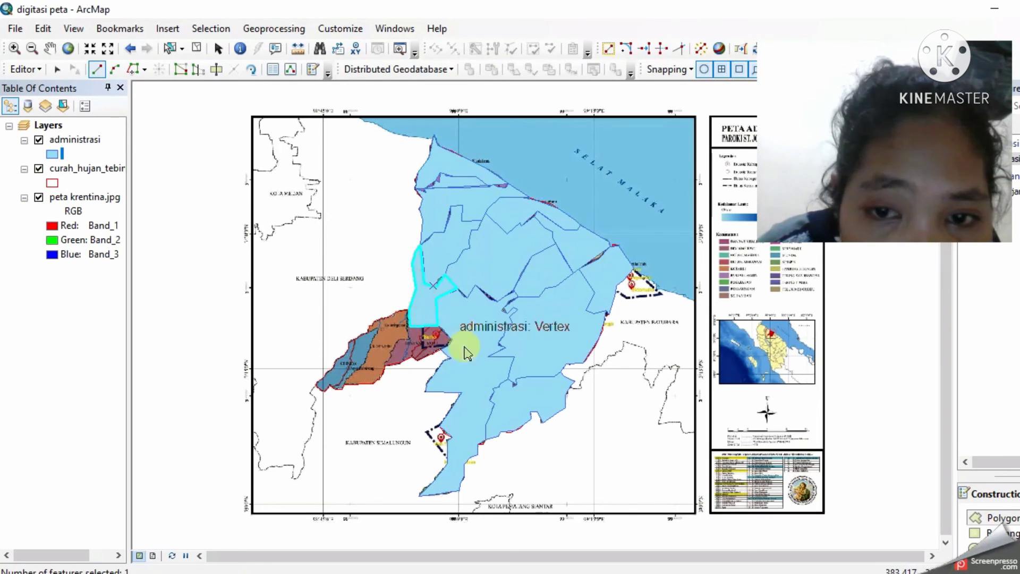
Step: Draw a polygon around the maroon district directly south of the dark green one, following their shared border, and finish it
left_click(411, 356)
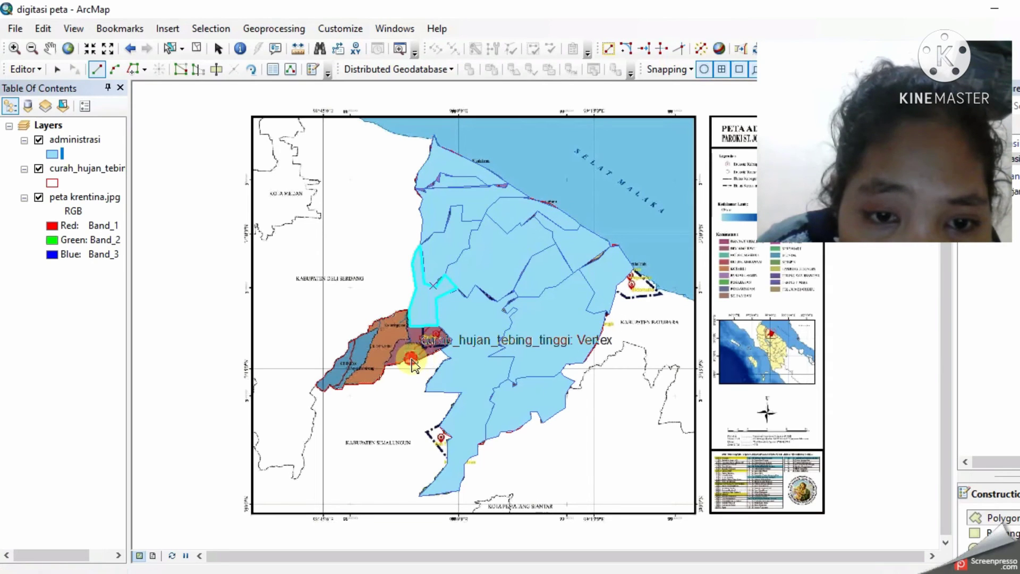
left_click(417, 360)
left_click(441, 349)
left_click(450, 343)
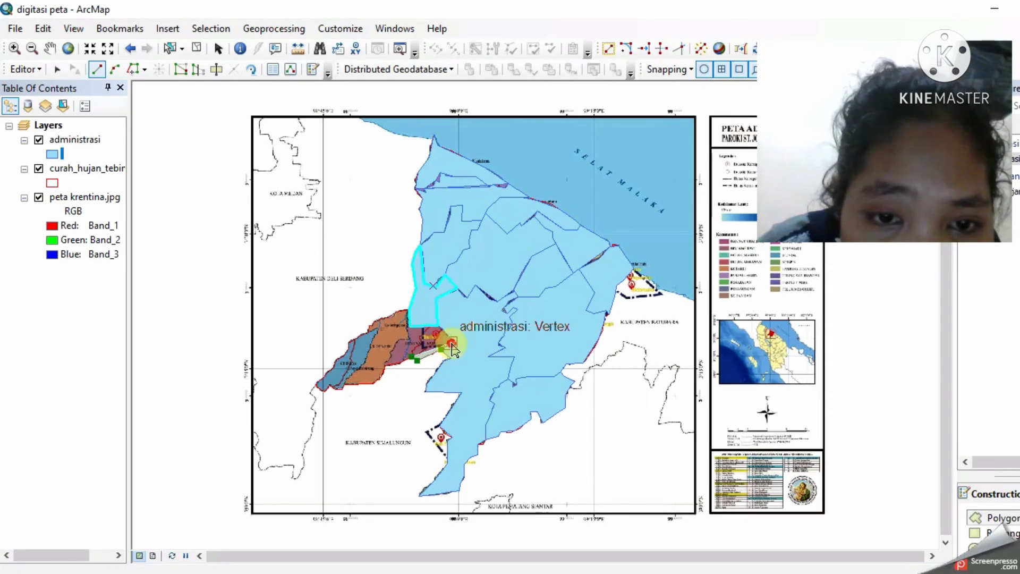
left_click(436, 323)
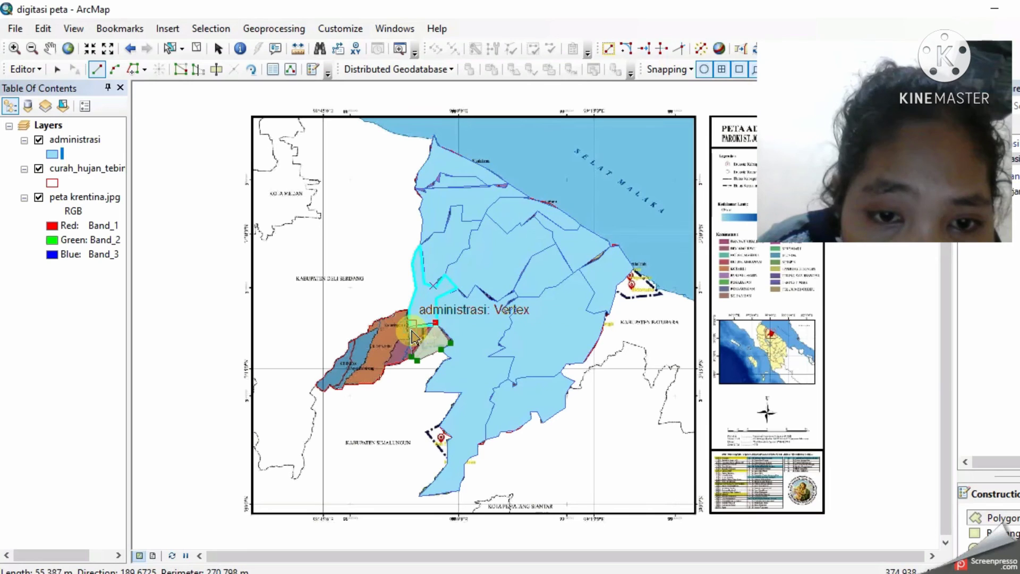
left_click(410, 328)
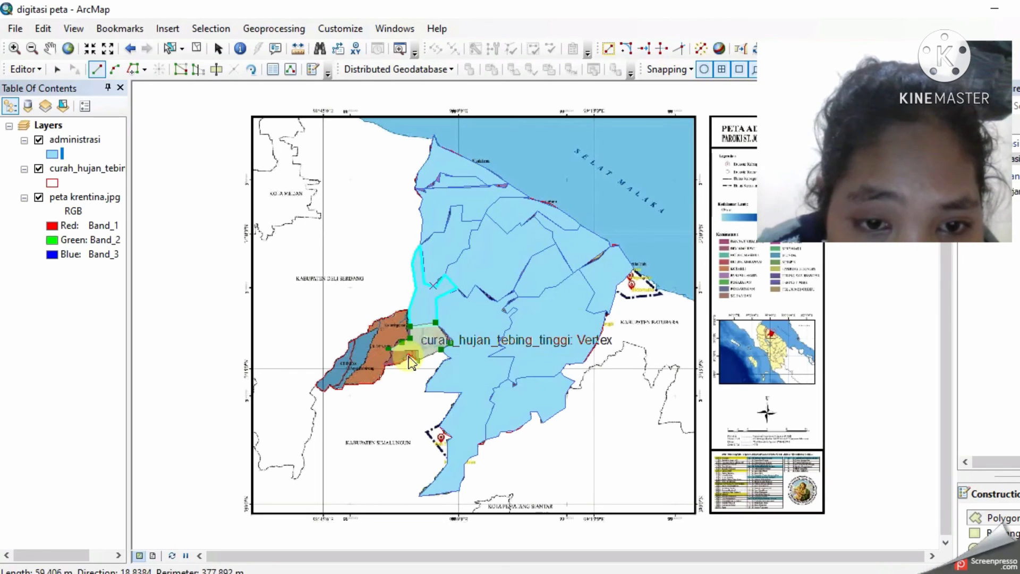
double_click(385, 366)
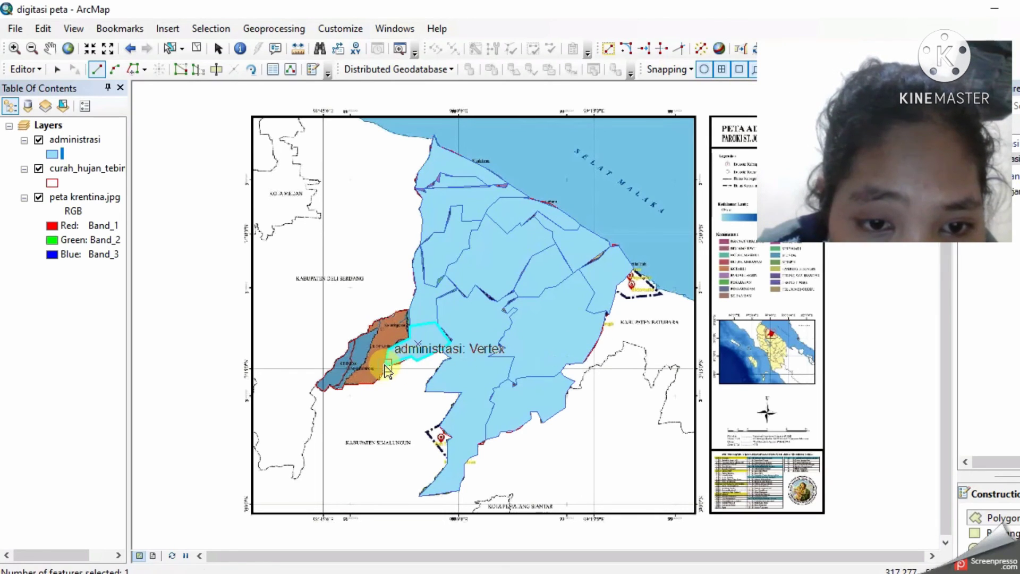
Step: Draw a polygon around the orange district west of the maroon one, ending at their shared southern corner, and finish it
left_click(385, 367)
left_click(345, 383)
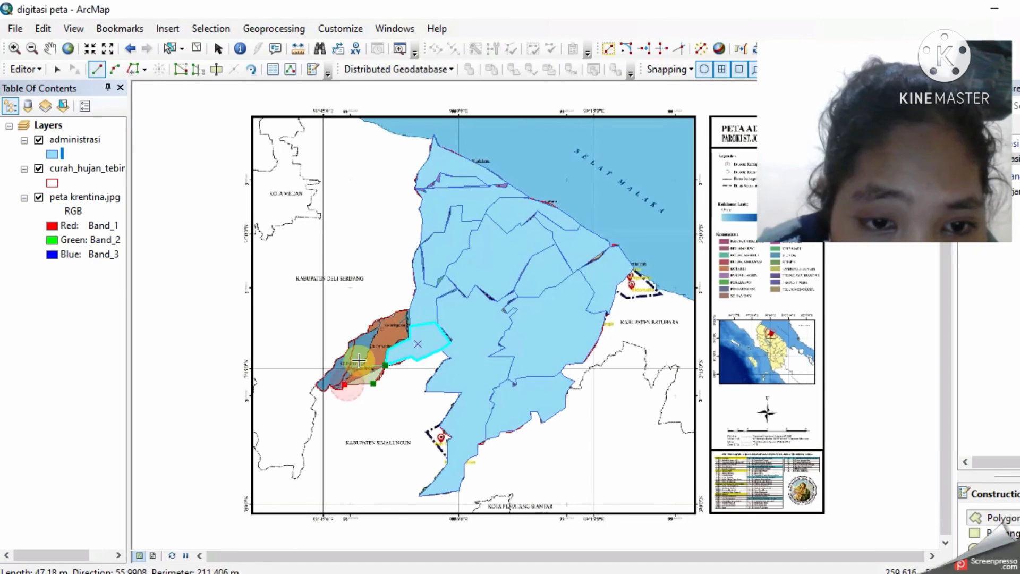
left_click(364, 363)
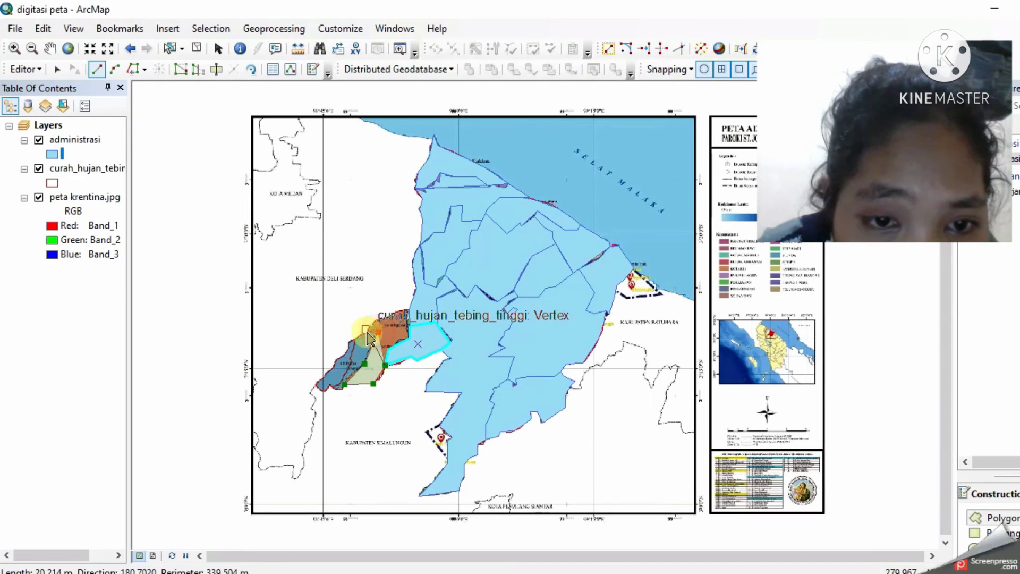
left_click(368, 331)
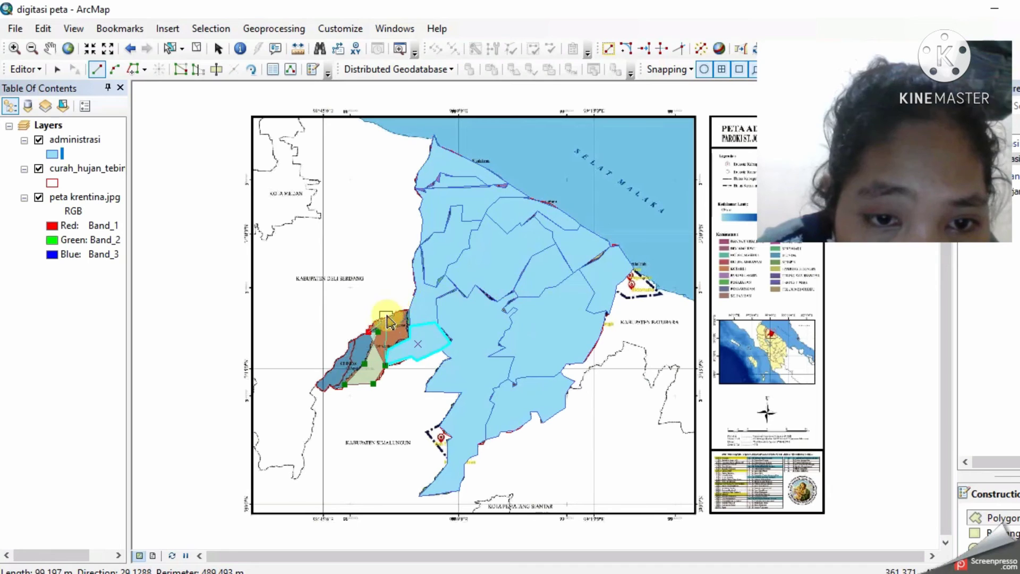
left_click(379, 318)
left_click(409, 309)
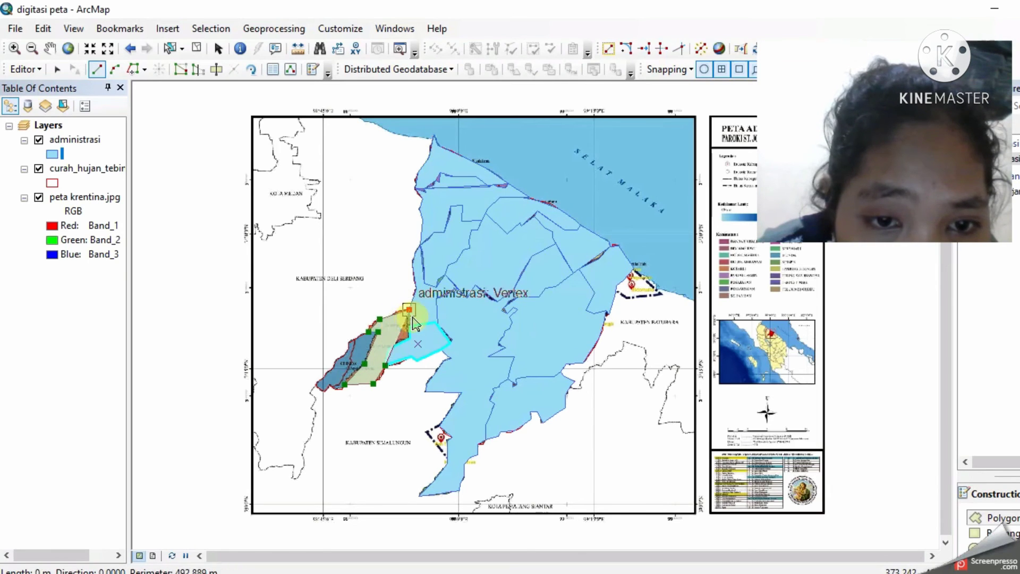
double_click(386, 368)
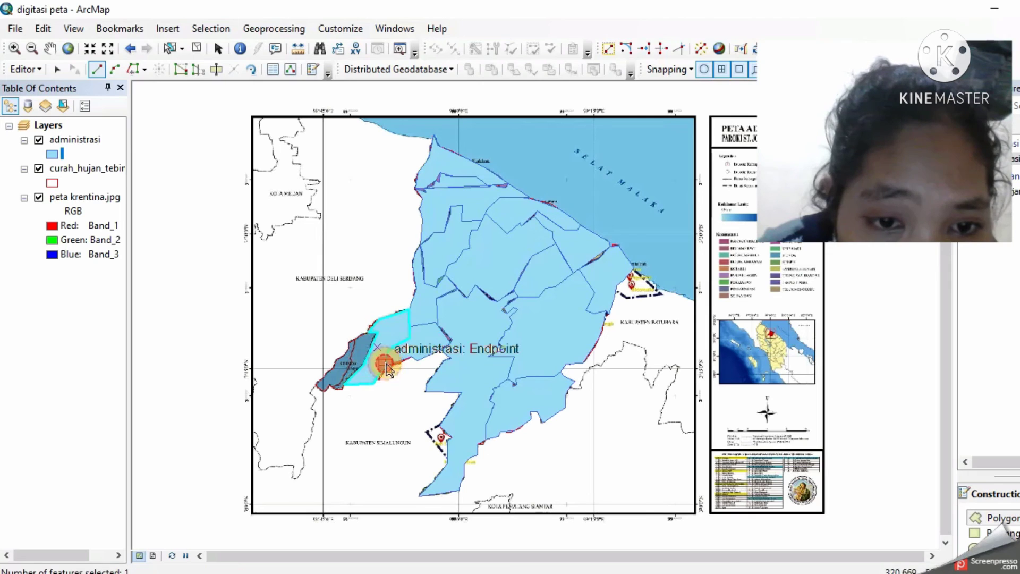
Step: Trace the blue southwestern district's southern tip and its outer northwestern border up to the orange district
left_click(338, 390)
left_click(325, 388)
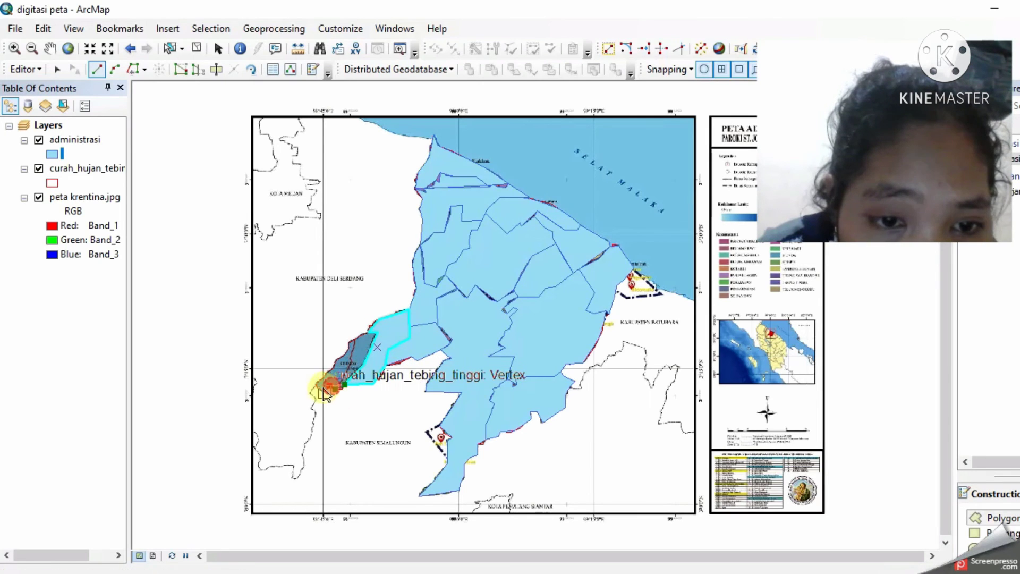
left_click(317, 385)
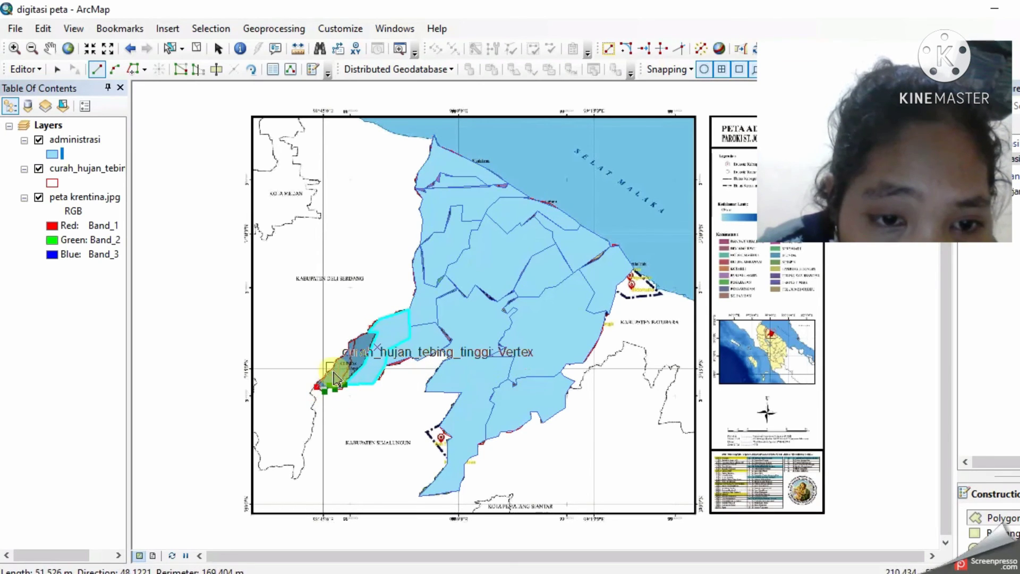
left_click(343, 356)
left_click(348, 344)
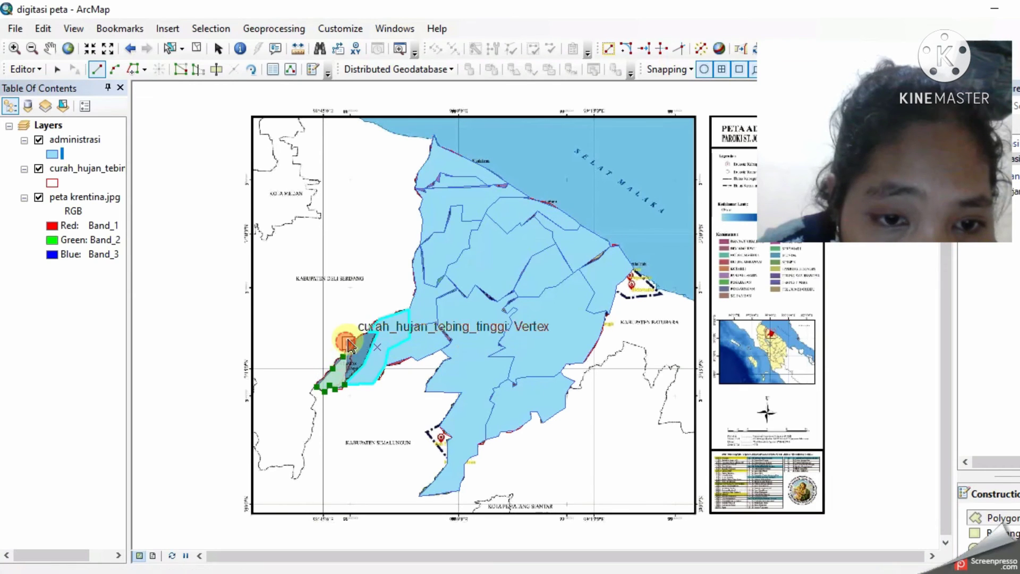
left_click(359, 335)
left_click(370, 325)
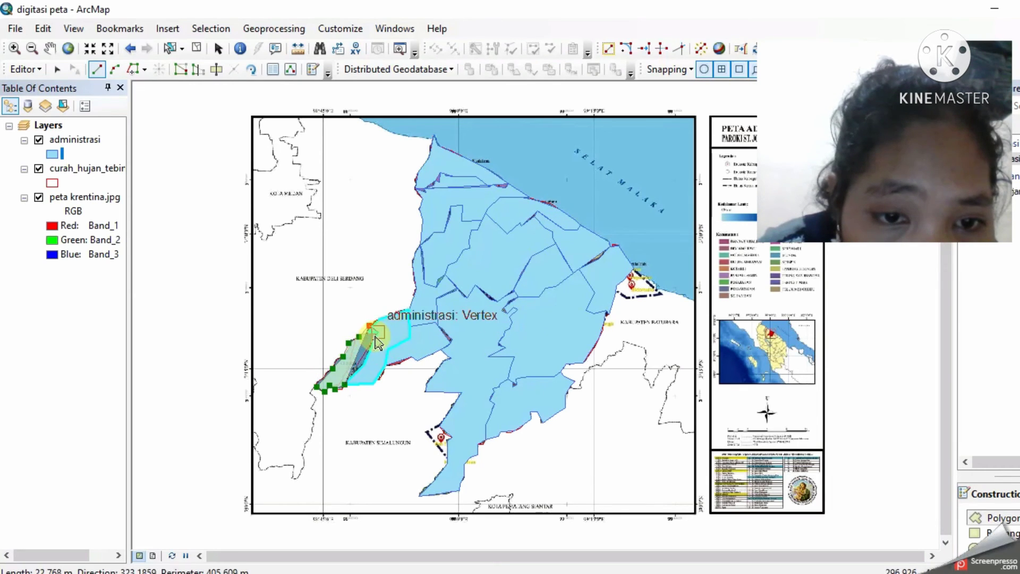
Step: Redo the vertex at the blue district's northeastern corner and close its polygon along the orange district's border
left_click(378, 332)
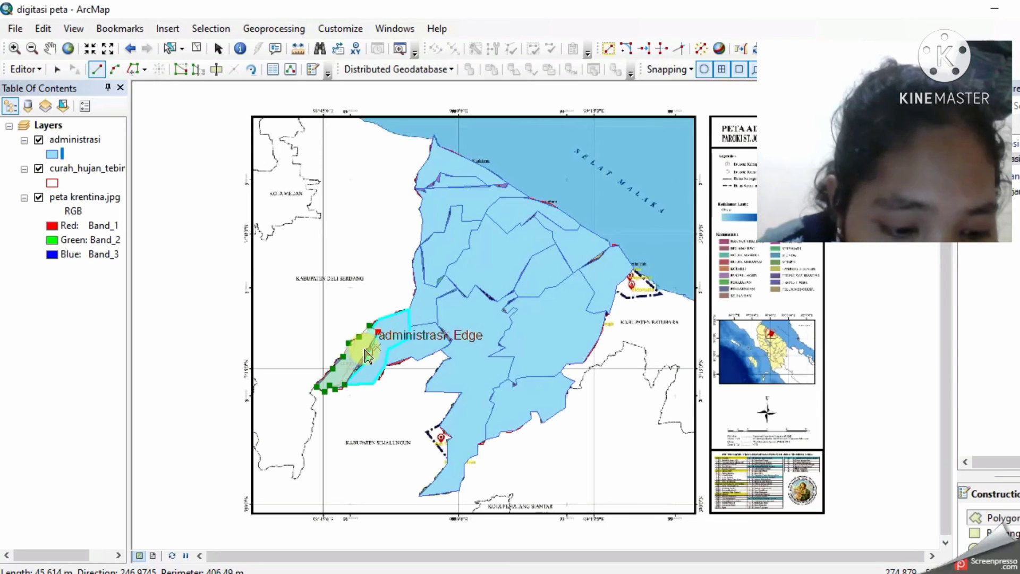
key("ctrl+z")
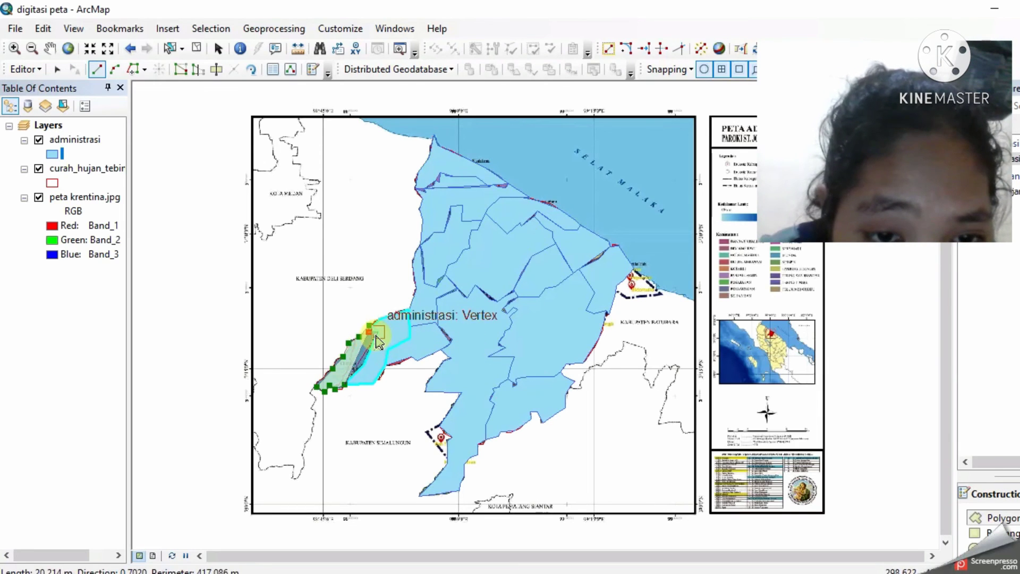
left_click(377, 333)
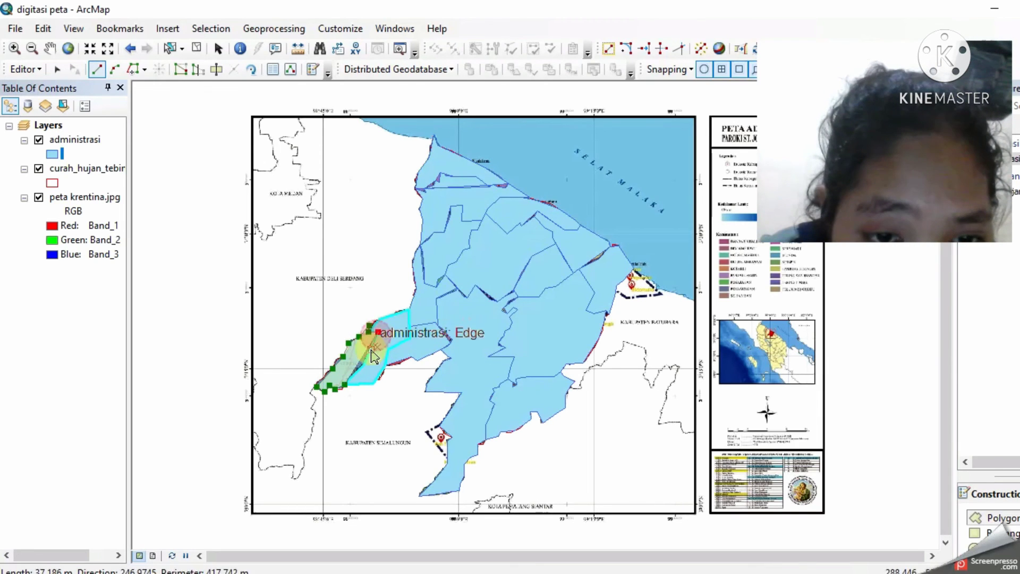
double_click(346, 383)
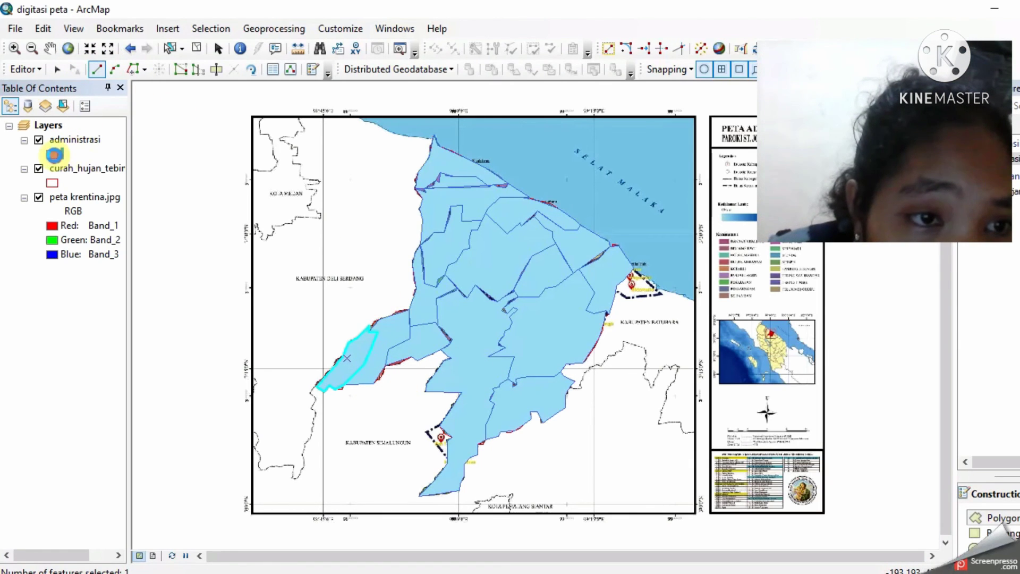
Step: Set the administrasi layer's outline color to dark navy blue
left_click(54, 154)
left_click(711, 292)
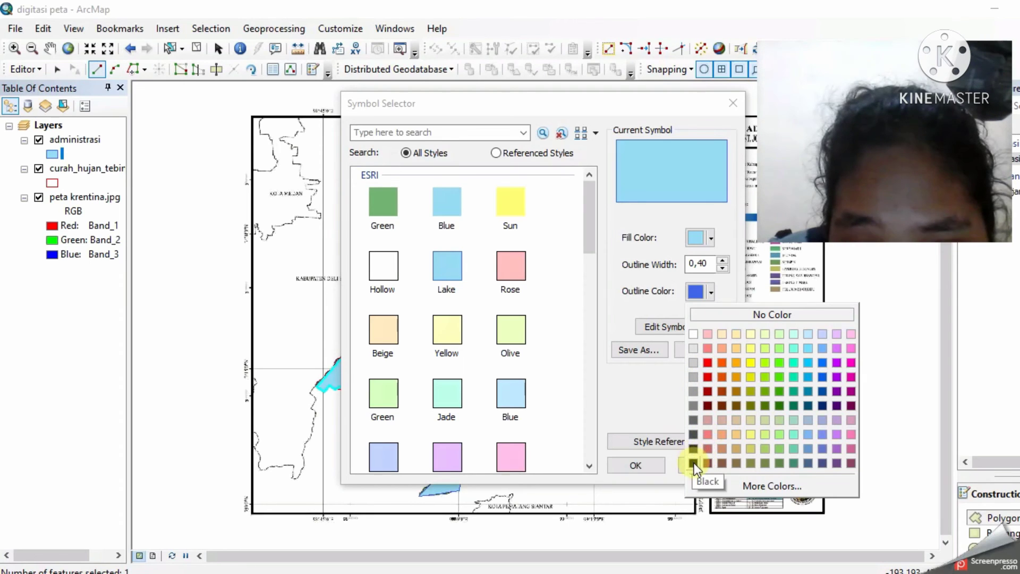
left_click(827, 406)
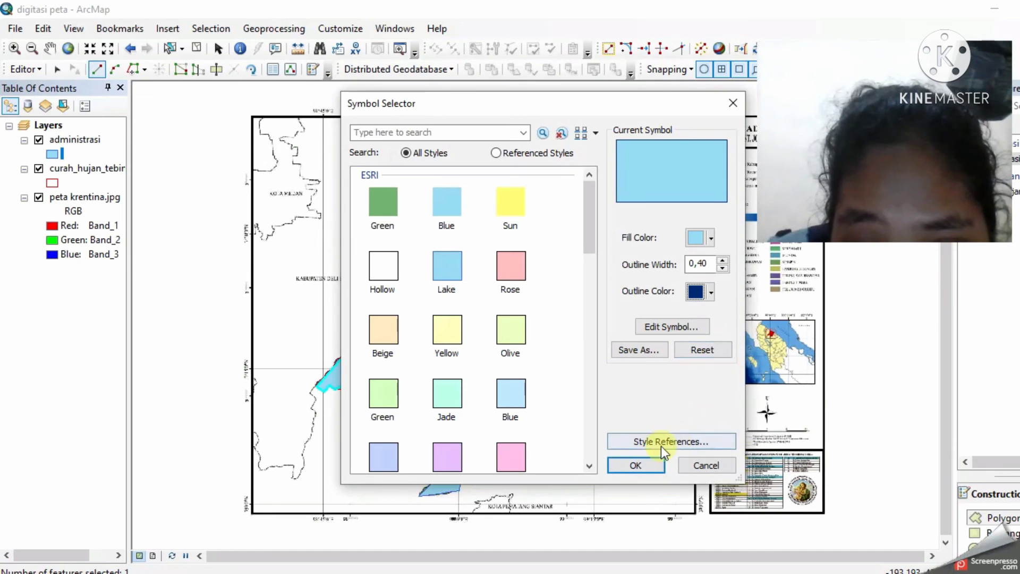
left_click(640, 463)
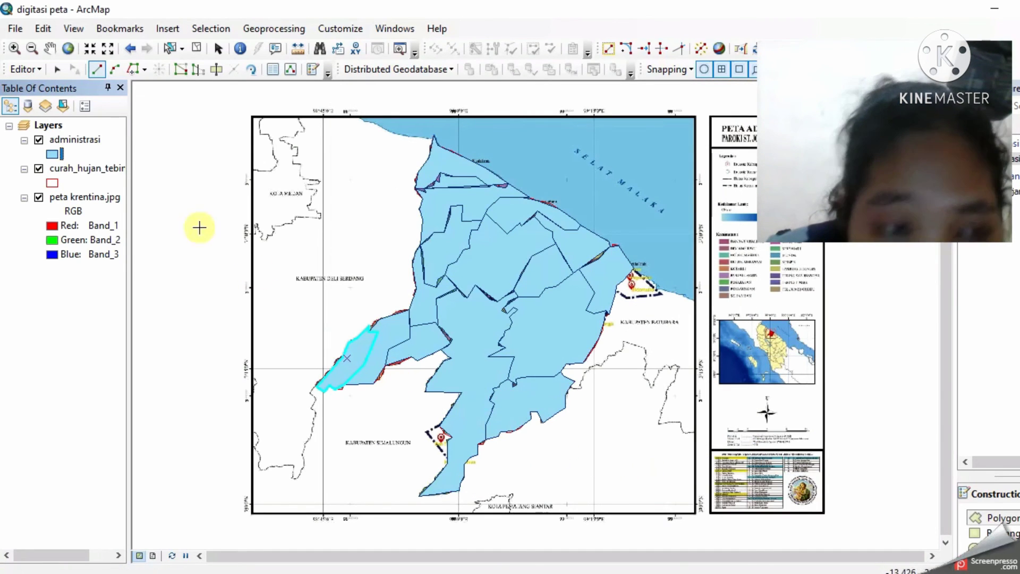
Step: Apply the Hollow symbol to the administrasi layer, leaving only the polygon outlines over the scanned map
left_click(53, 154)
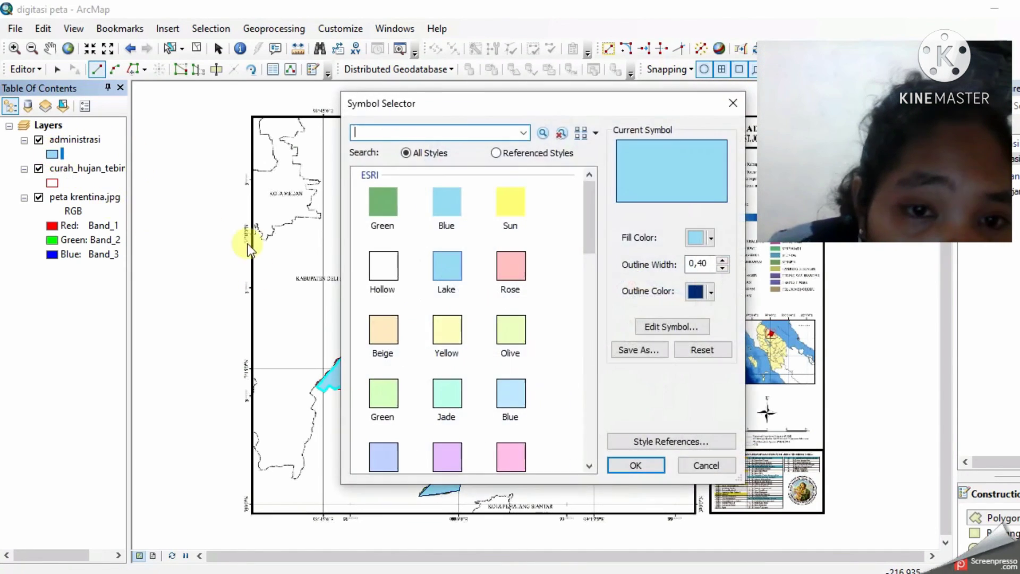
left_click(384, 267)
left_click(635, 463)
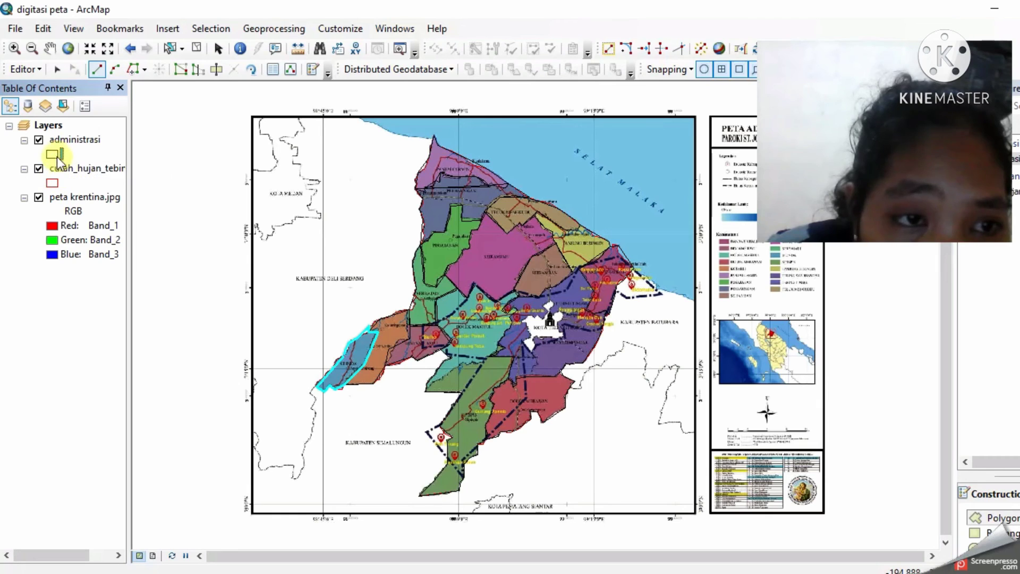
left_click(347, 369)
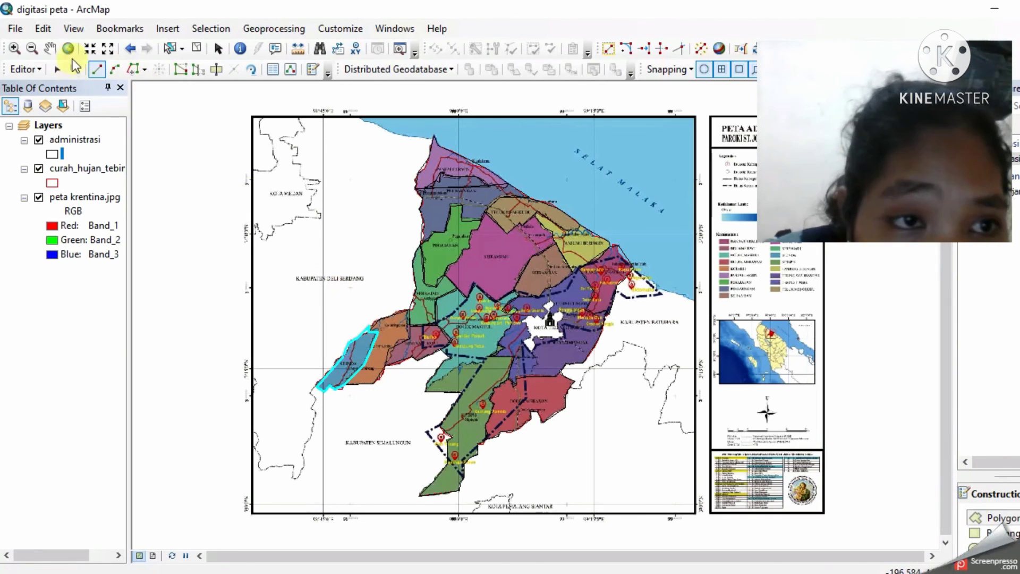
Step: Reapply the Hollow symbol to the administrasi layer so its polygons show only outlines over the scanned map
left_click(50, 49)
left_click_drag(354, 311, 479, 343)
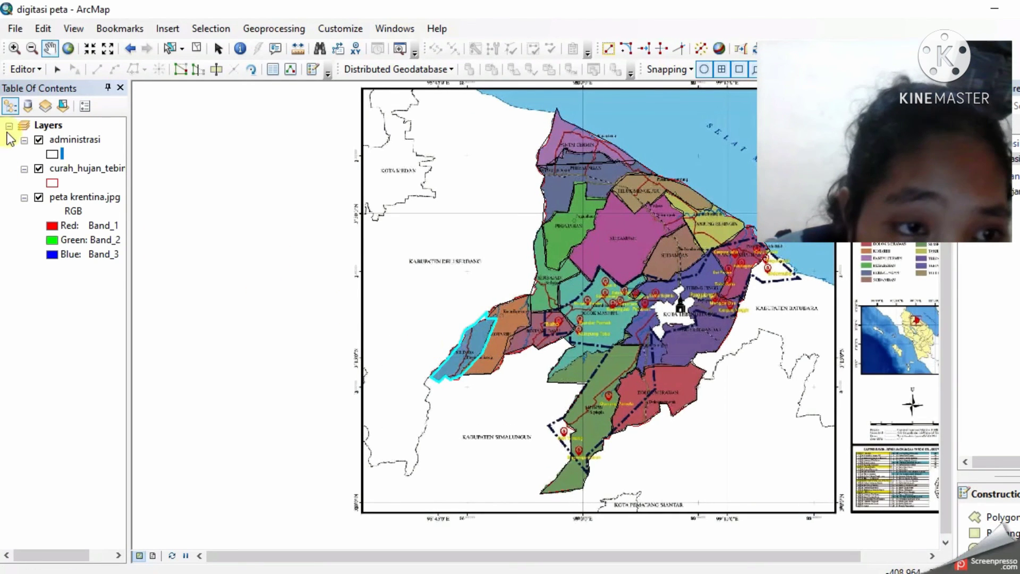
left_click(55, 154)
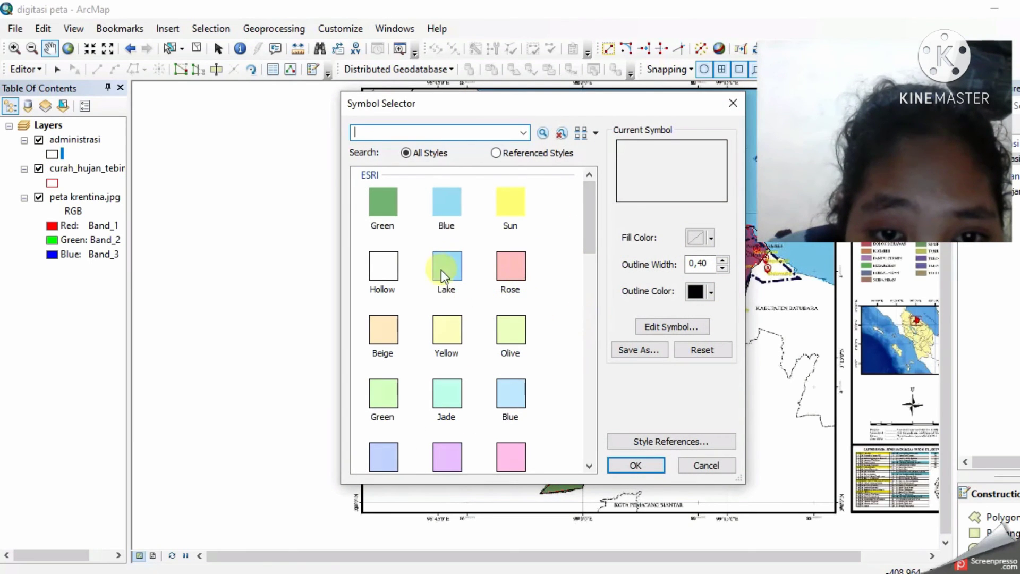
double_click(384, 268)
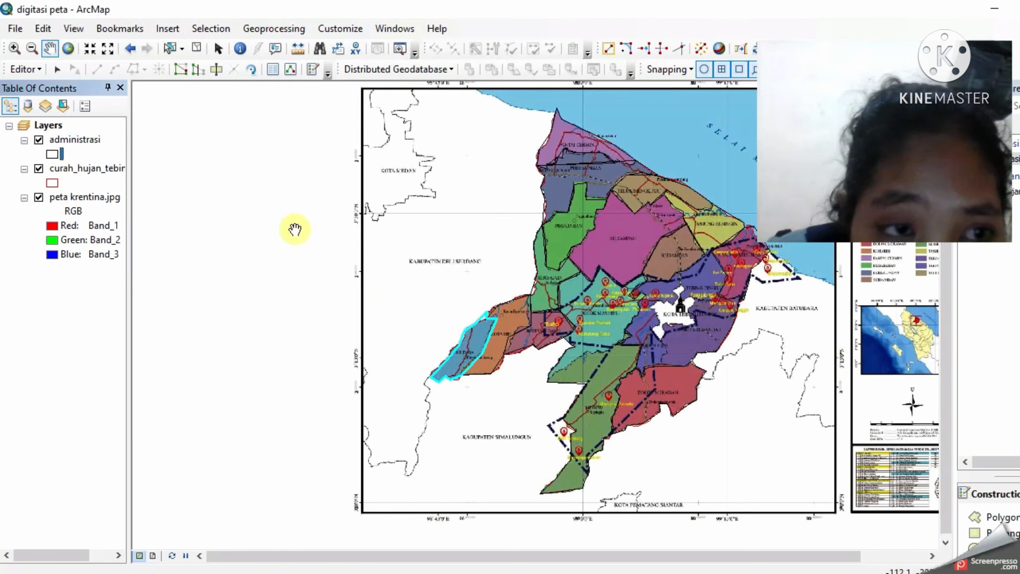
scroll(470, 344, "up", 2)
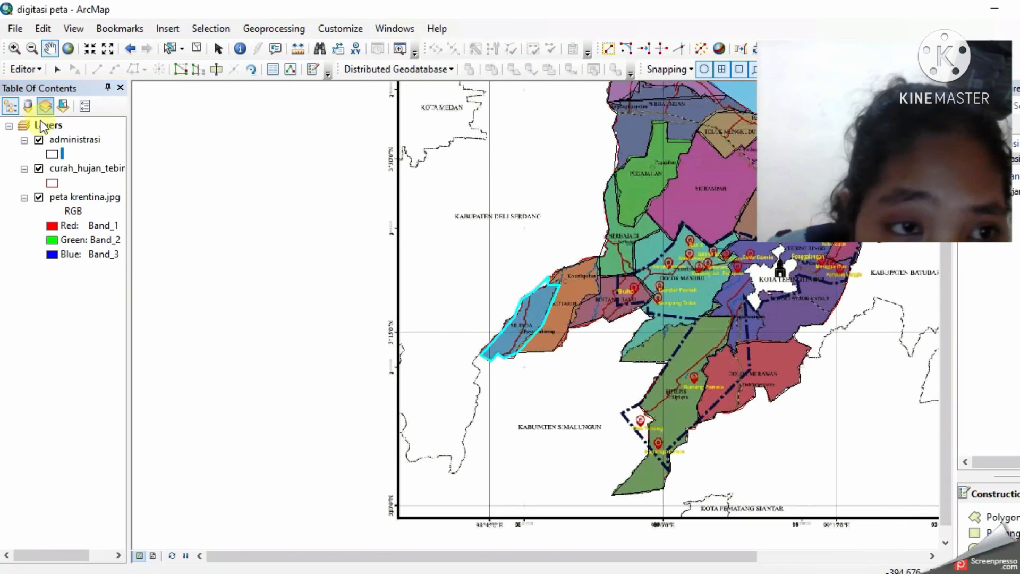
left_click(52, 155)
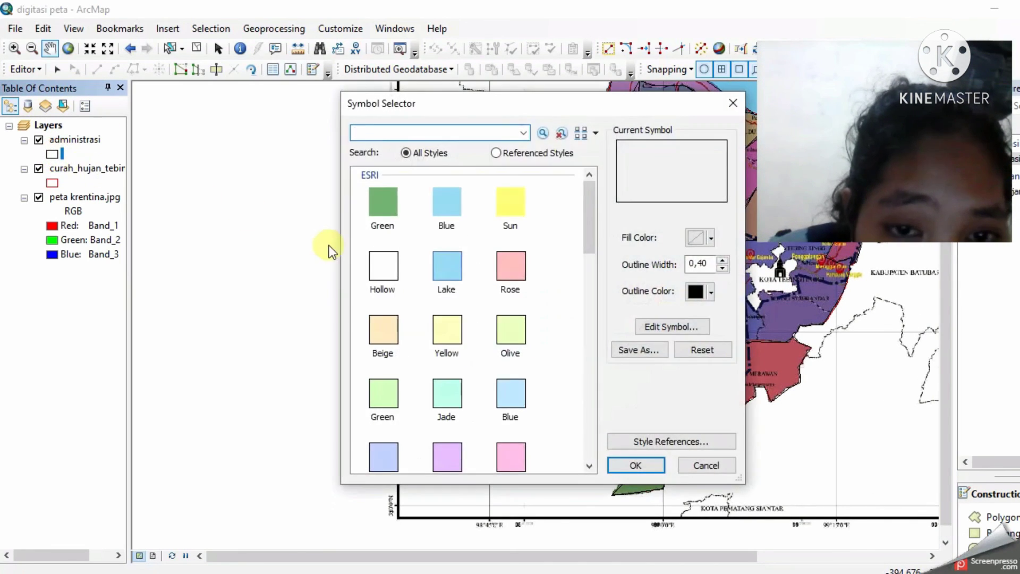
double_click(377, 257)
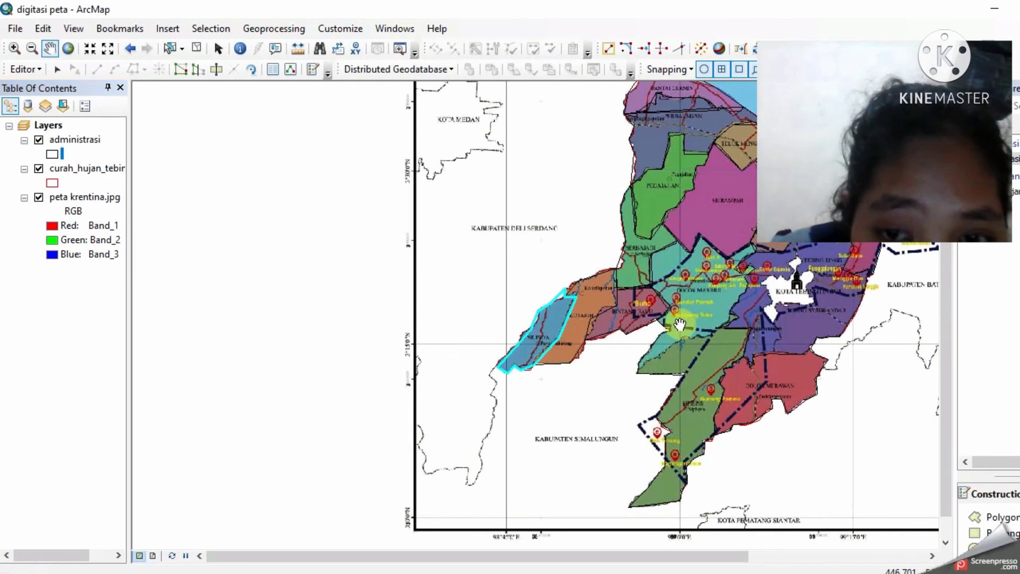
scroll(683, 323, "up", 2)
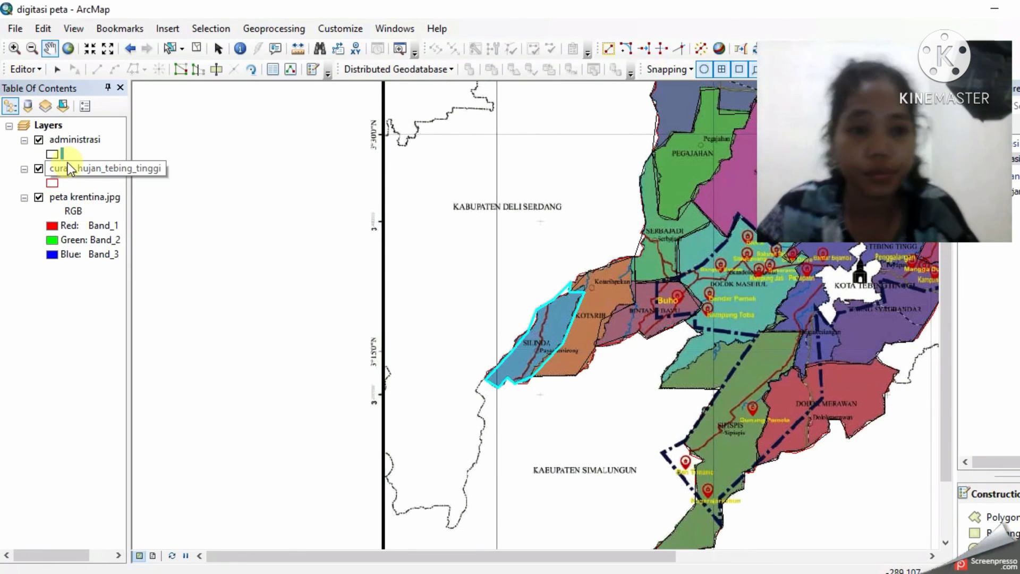
Step: Hide the scanned peta krentina.jpg layer and show the traced outlines at full extent
left_click(38, 198)
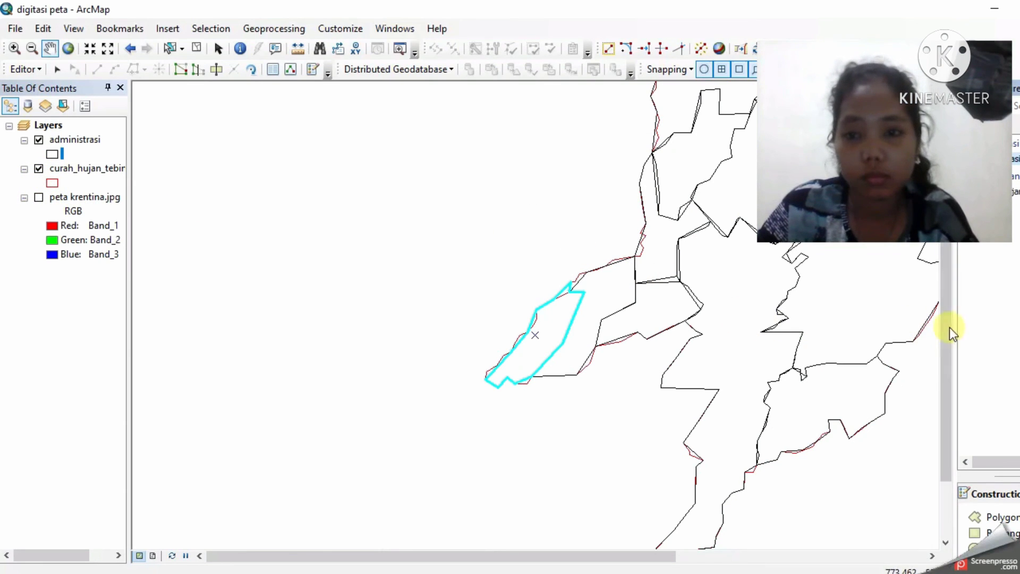
left_click(68, 49)
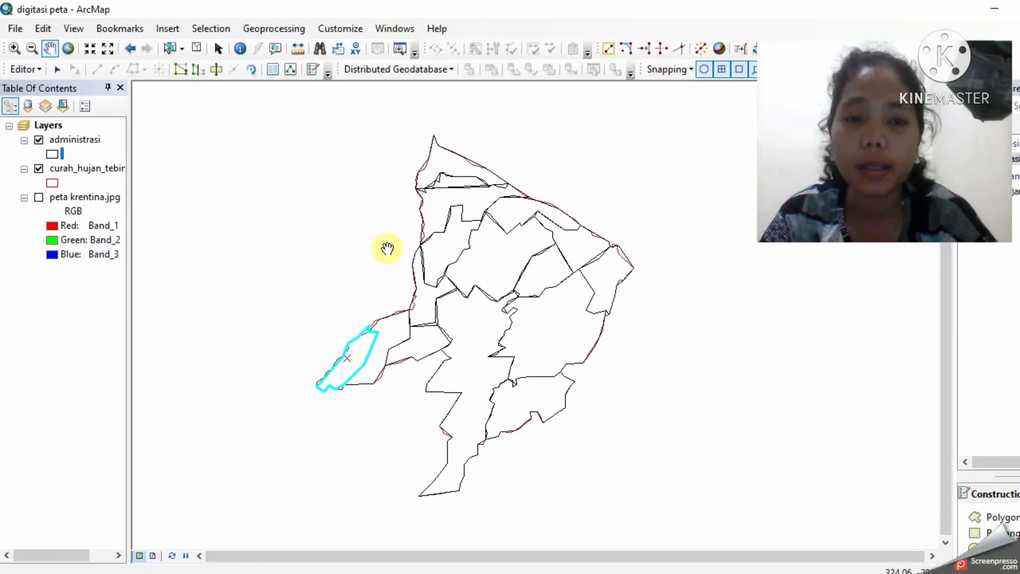
left_click(38, 198)
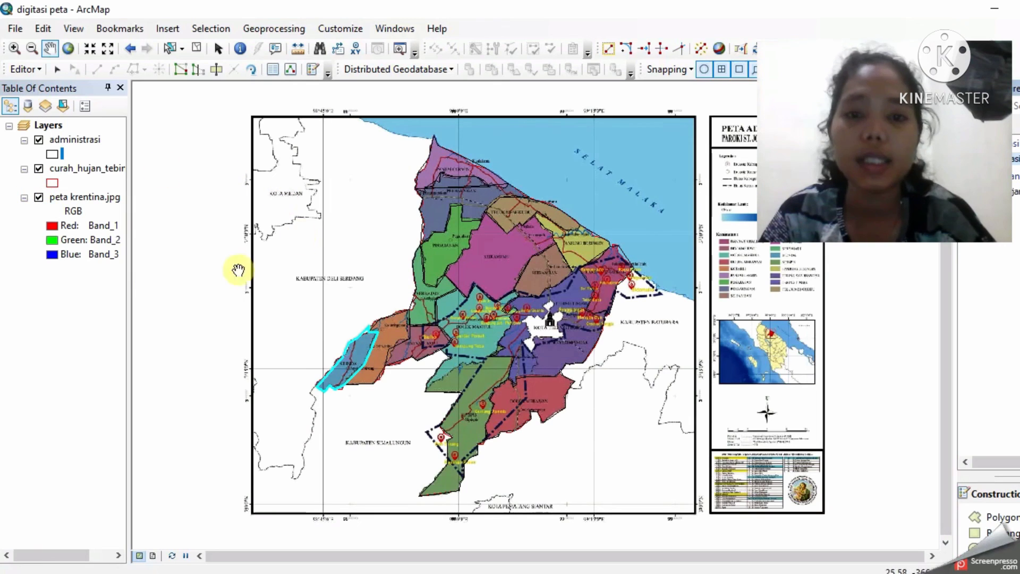
left_click(39, 198)
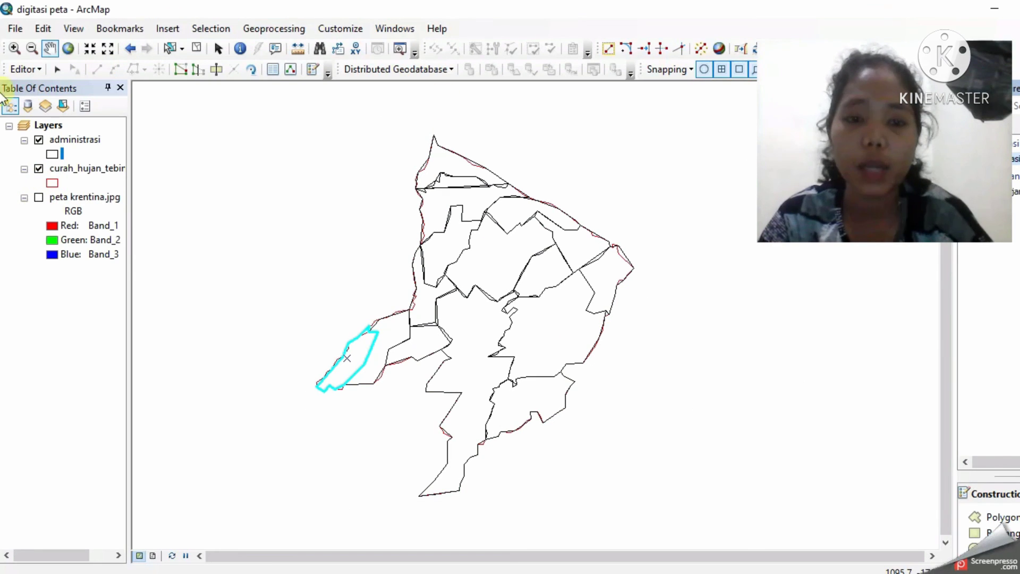
Step: Switch the map from data view to layout view
left_click(66, 27)
mouse_move(43, 29)
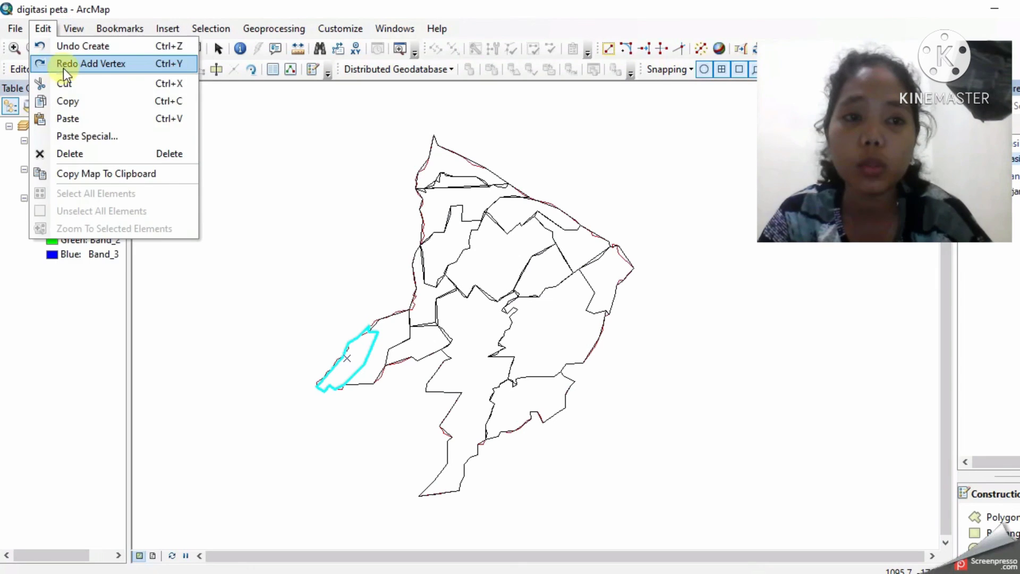
mouse_move(84, 29)
left_click(100, 58)
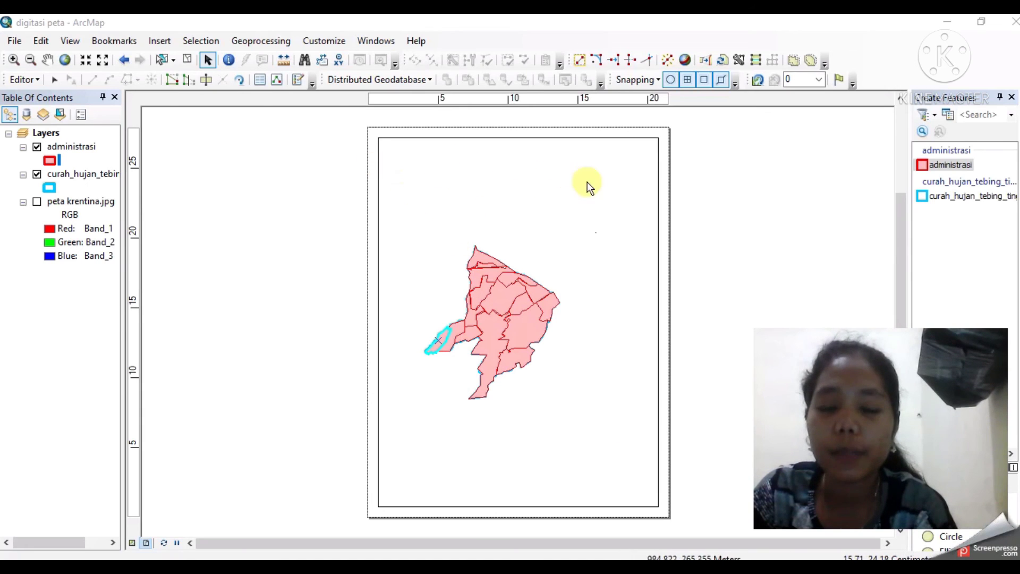
Step: Set the layout page's paper orientation to Landscape
left_click(16, 42)
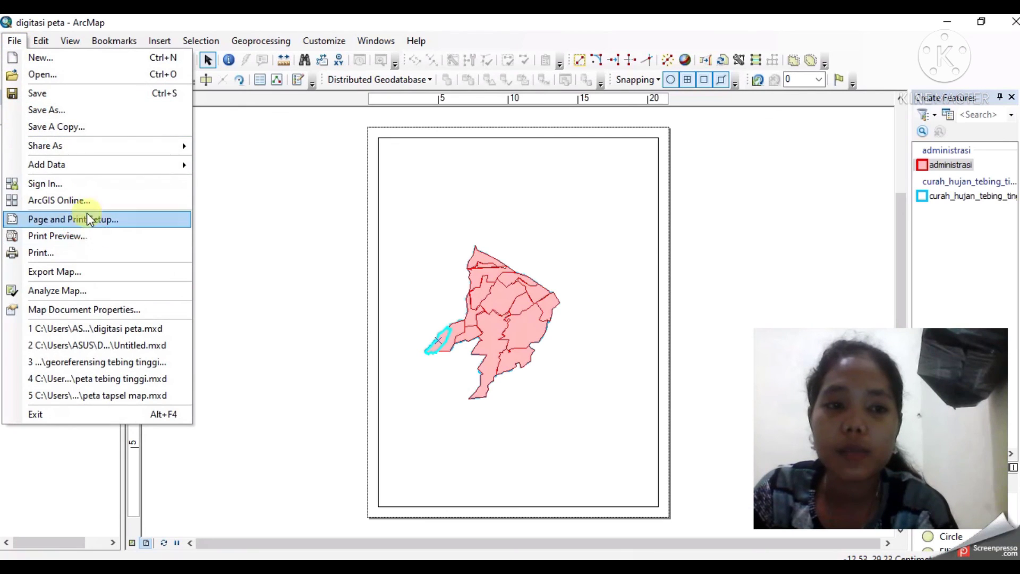
left_click(11, 42)
left_click(11, 43)
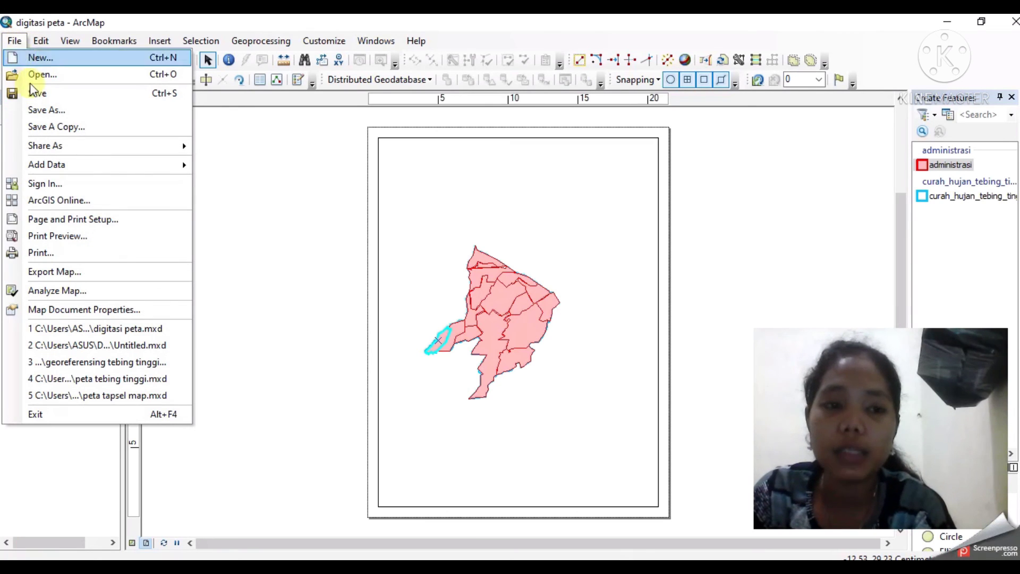
left_click(56, 219)
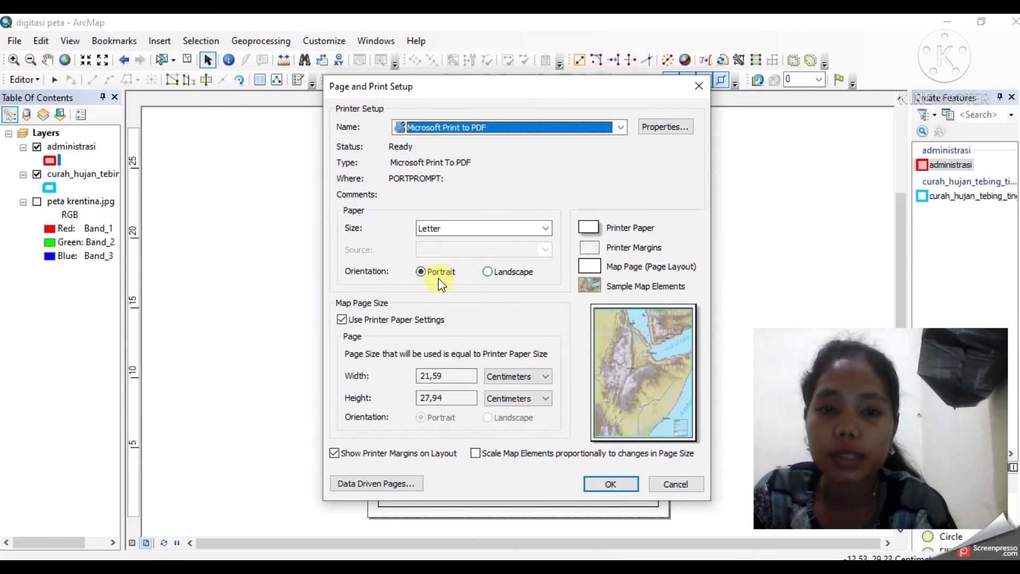
left_click(487, 272)
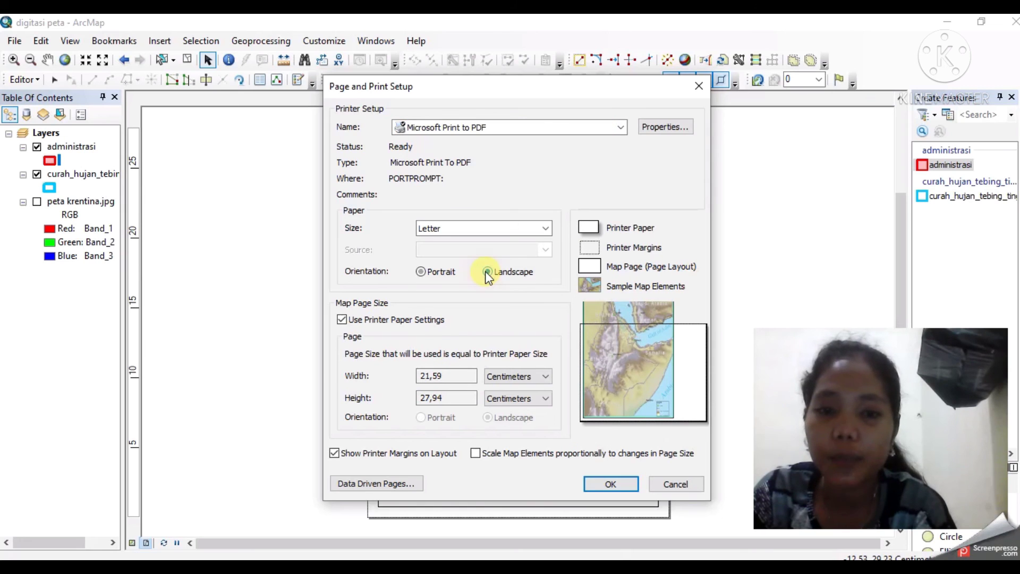
left_click(611, 484)
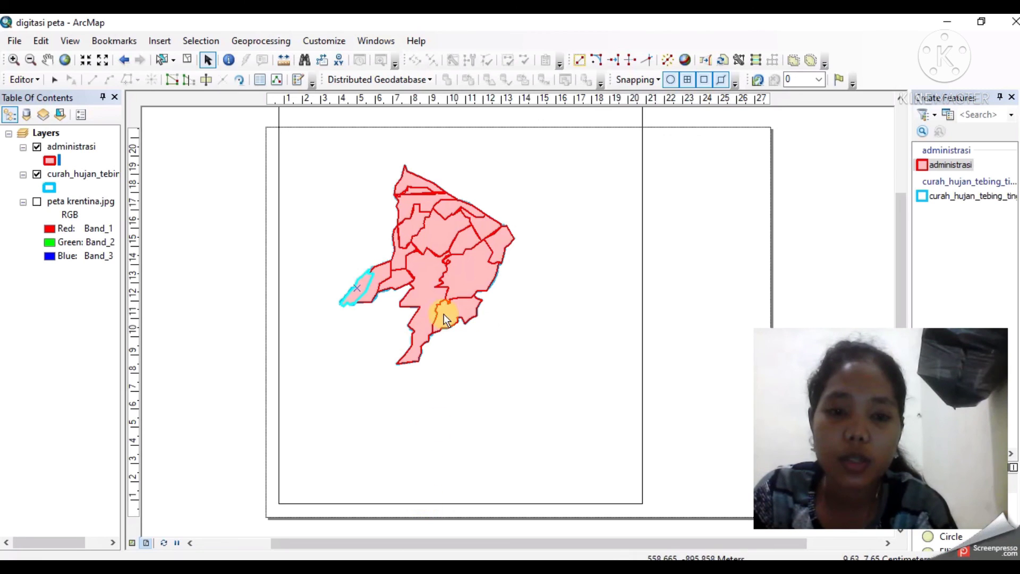
Step: Resize the data frame to fit the landscape page's height, with its right edge at about 16.5 cm, leaving blank space beside it
scroll(539, 241, "down", 3)
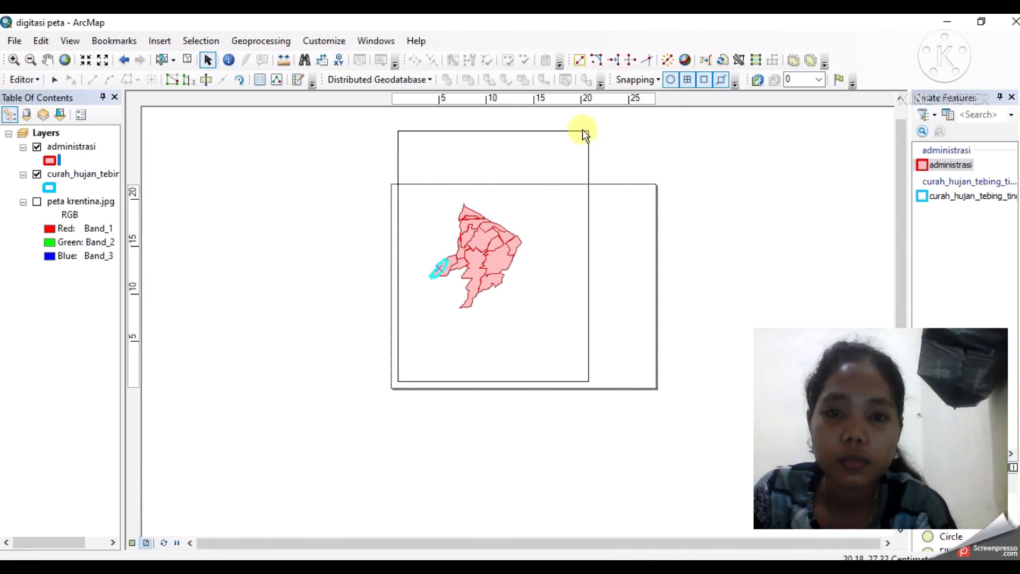
left_click(584, 132)
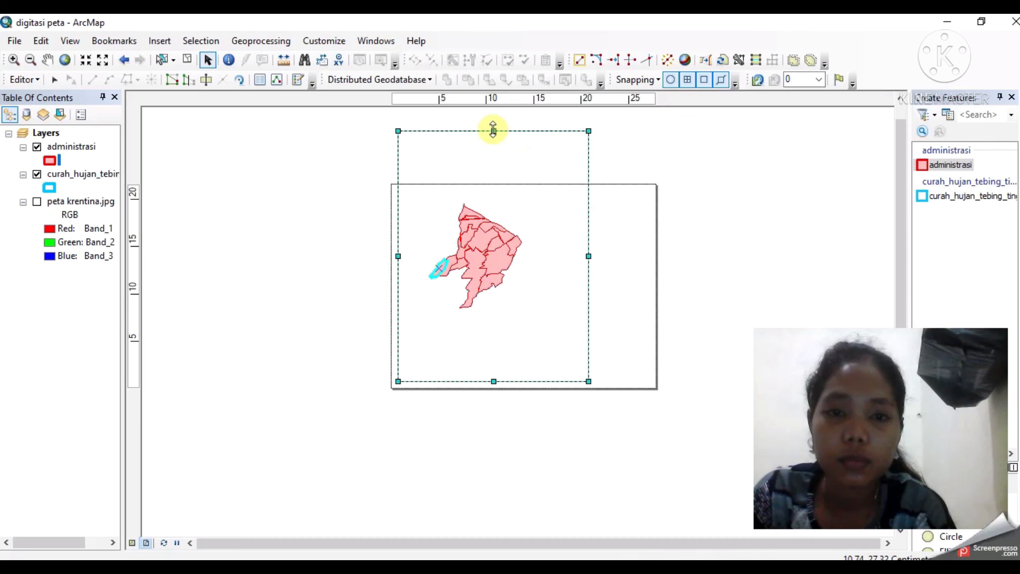
left_click_drag(493, 131, 490, 196)
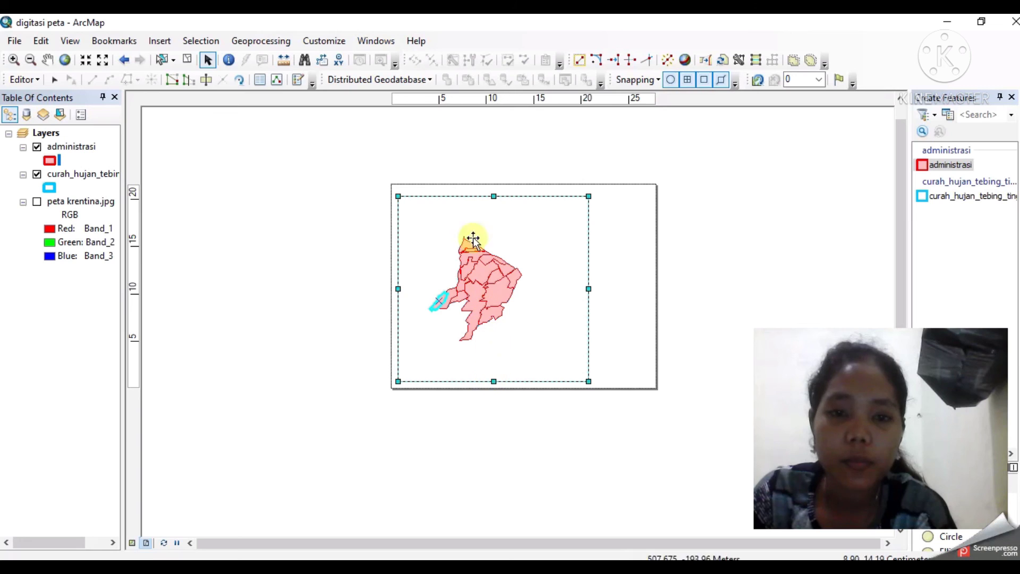
left_click_drag(492, 194, 491, 192)
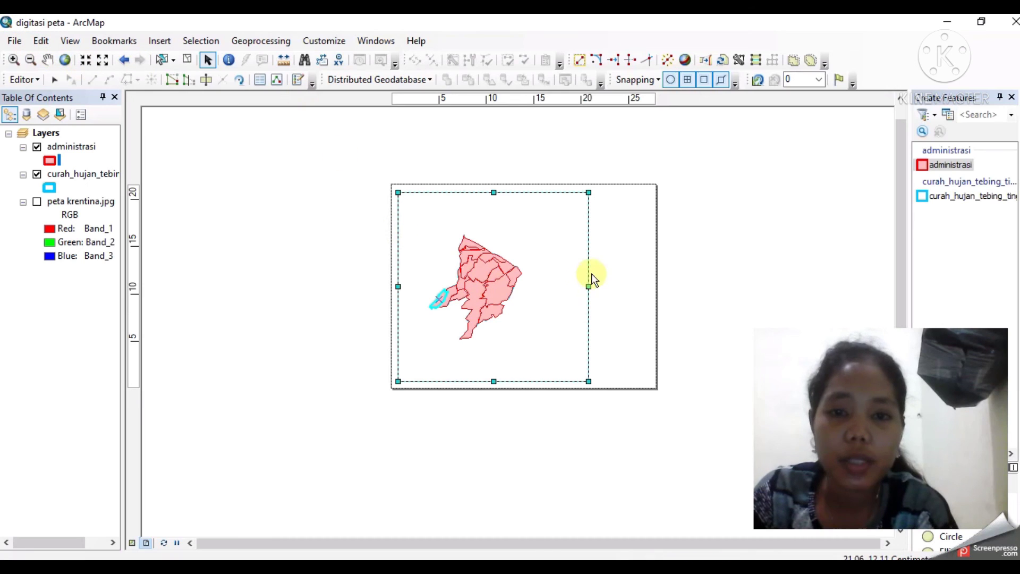
left_click(612, 275)
left_click(550, 281)
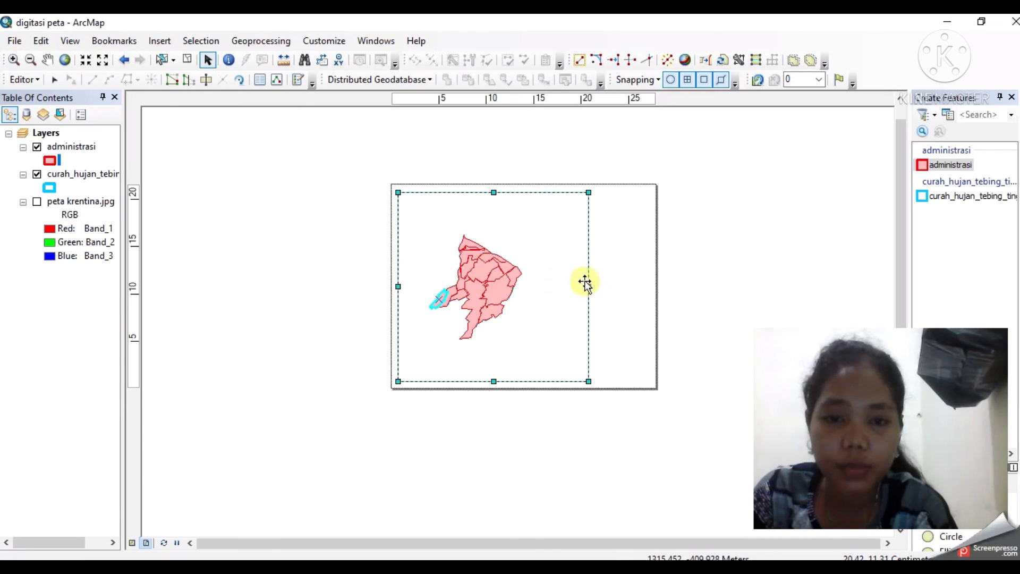
left_click_drag(589, 287, 549, 288)
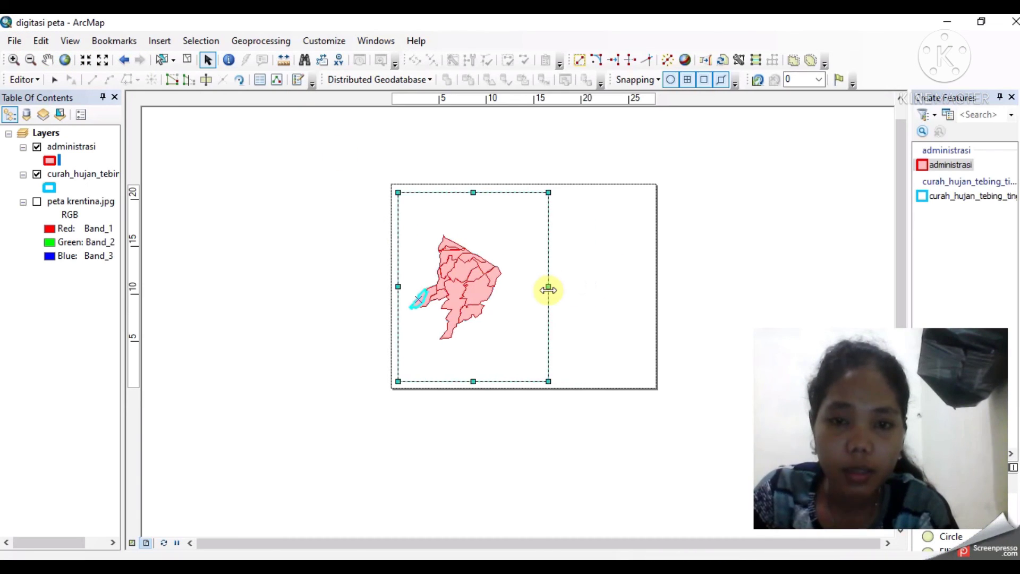
left_click(566, 216)
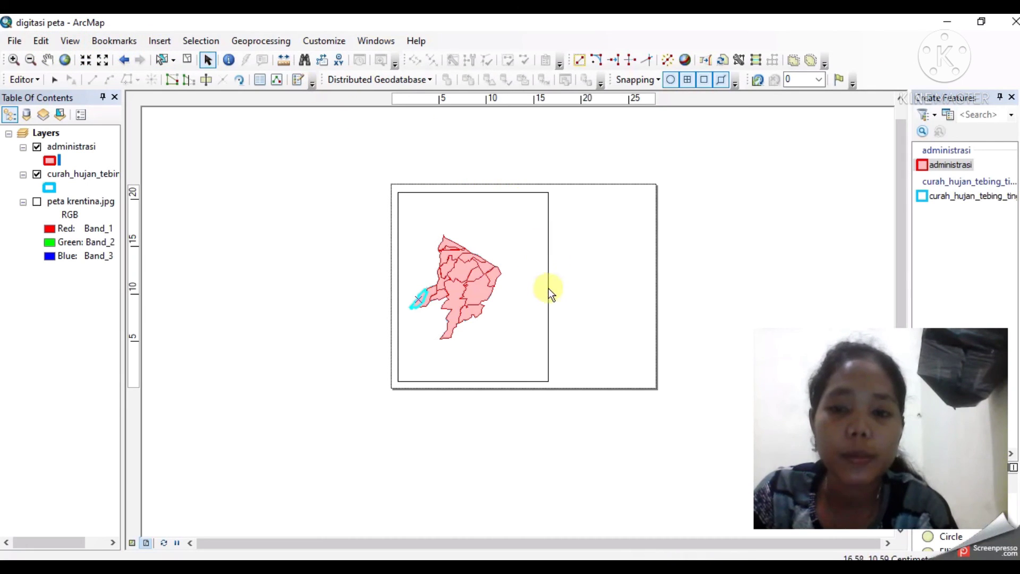
Step: Insert two text elements with the default wording on the layout page
left_click(160, 43)
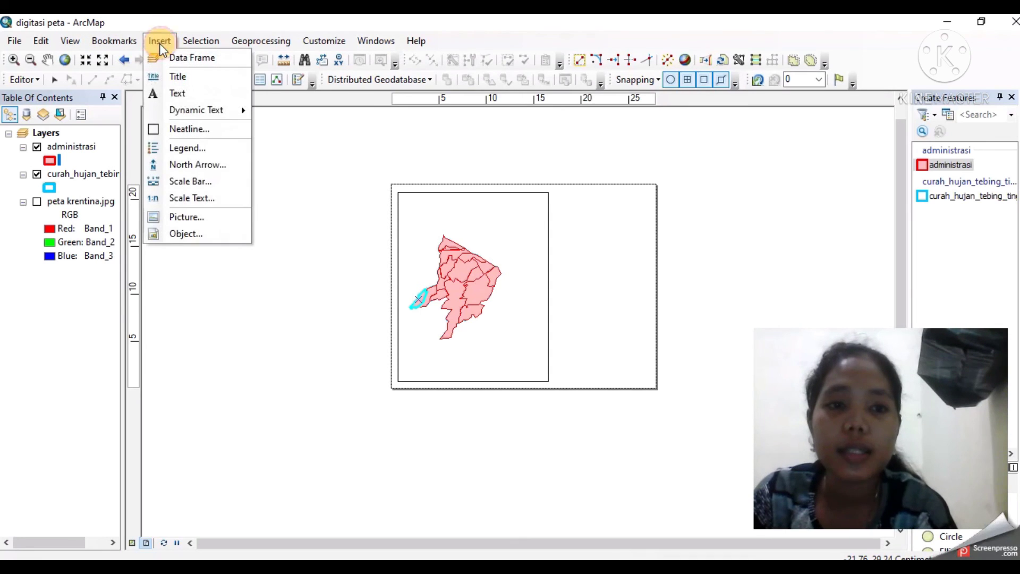
left_click(178, 94)
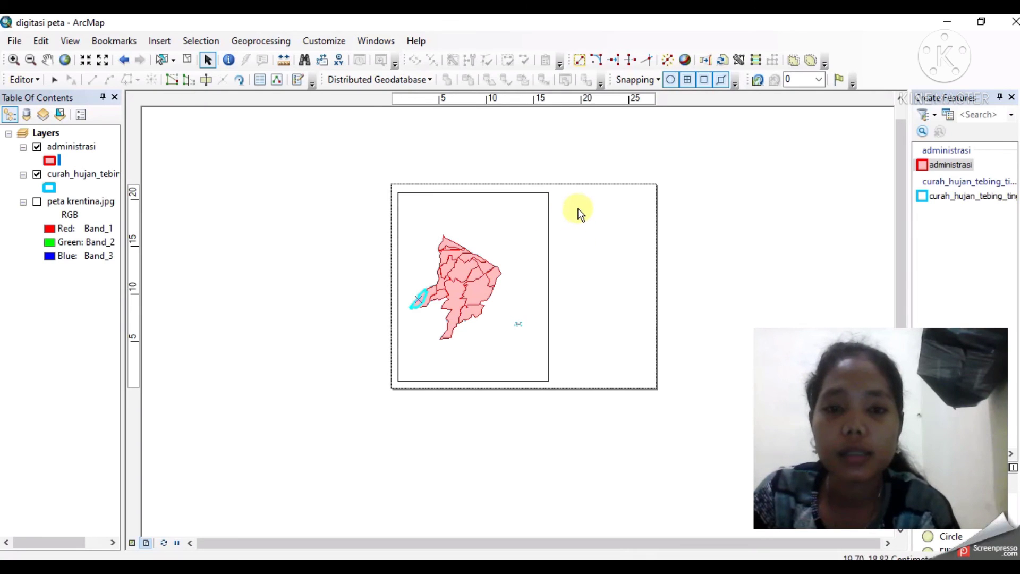
scroll(550, 224, "up", 2)
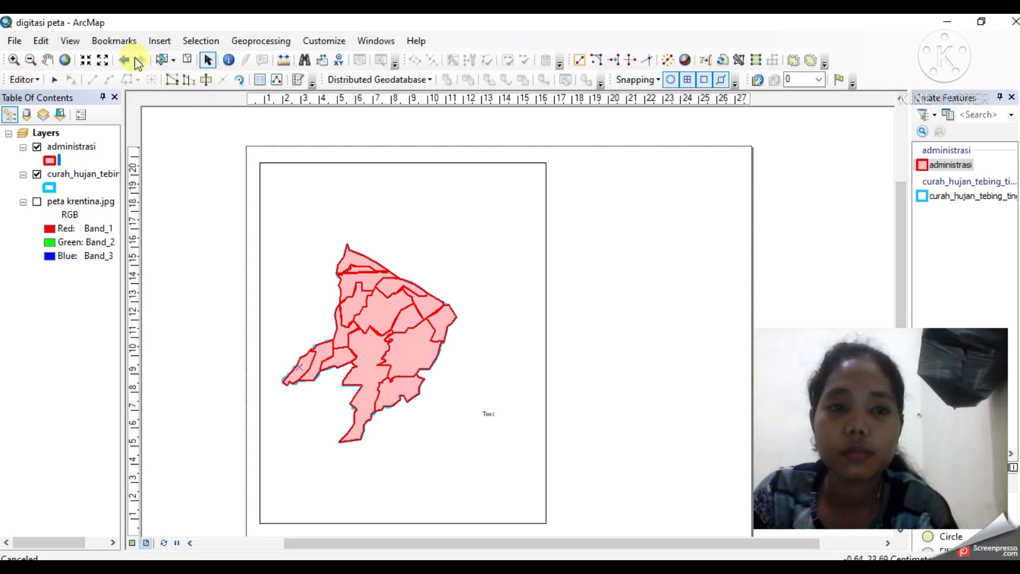
left_click(156, 46)
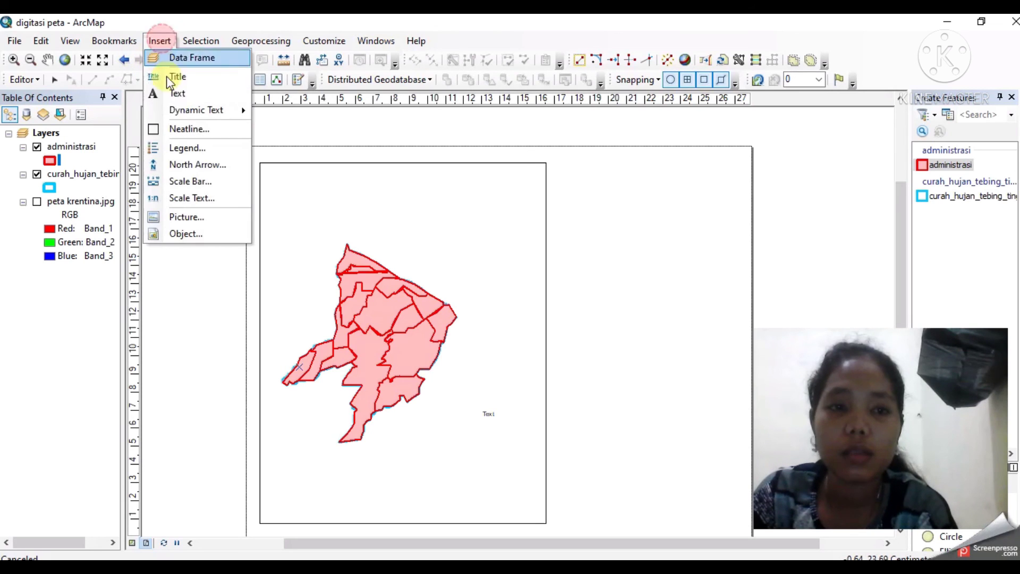
left_click(195, 95)
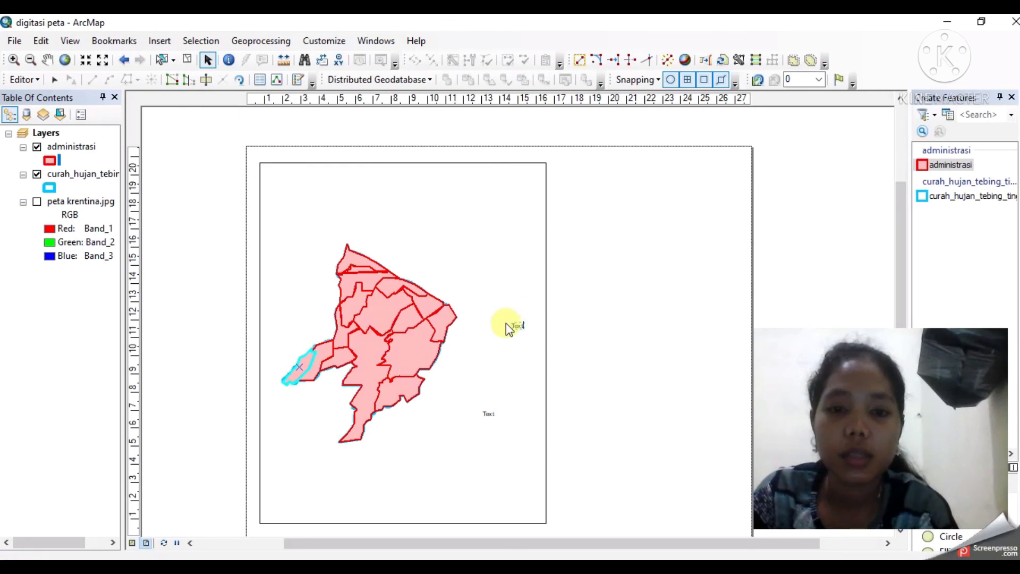
Step: Move the newer text element into the blank area beside the data frame, near the page's upper edge
left_click(492, 413)
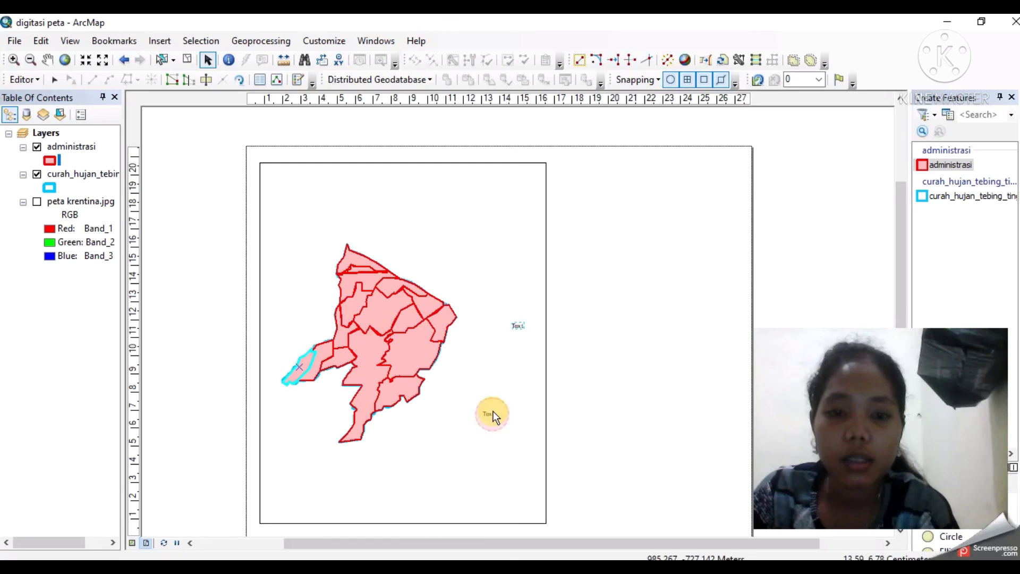
left_click(517, 328)
left_click_drag(518, 327, 619, 184)
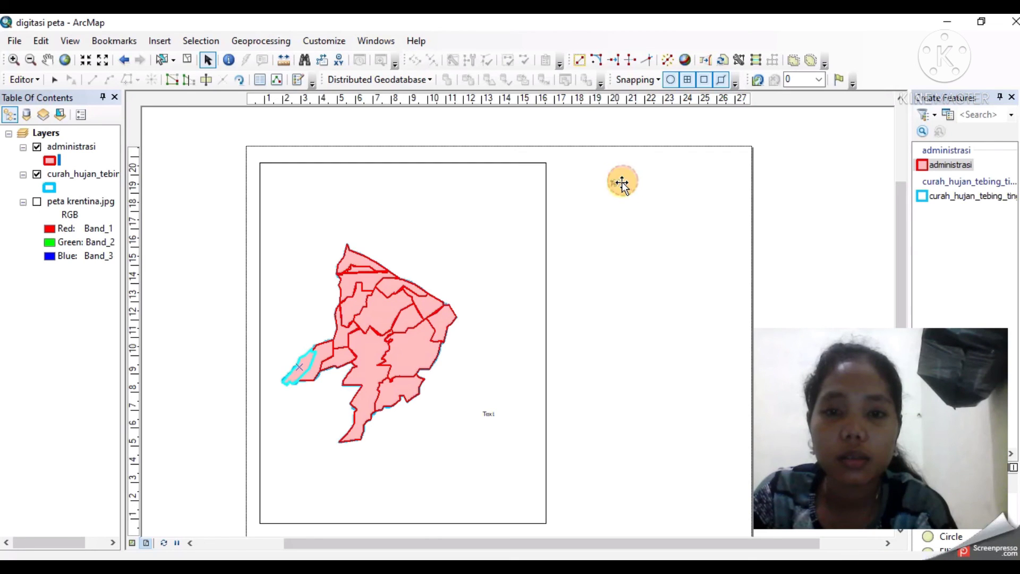
scroll(620, 185, "down", 3)
scroll(621, 184, "down", 3)
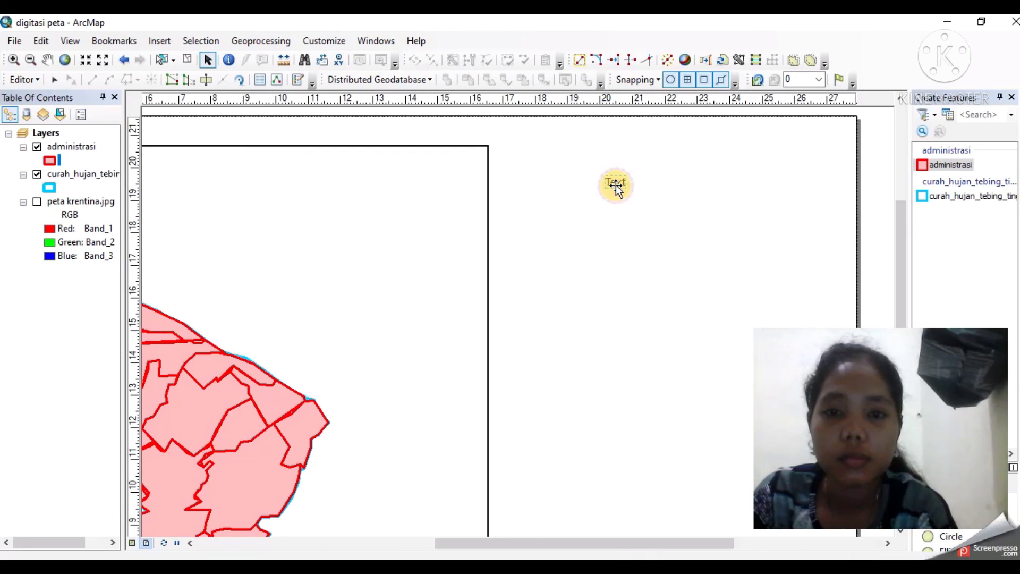
left_click_drag(637, 191, 620, 184)
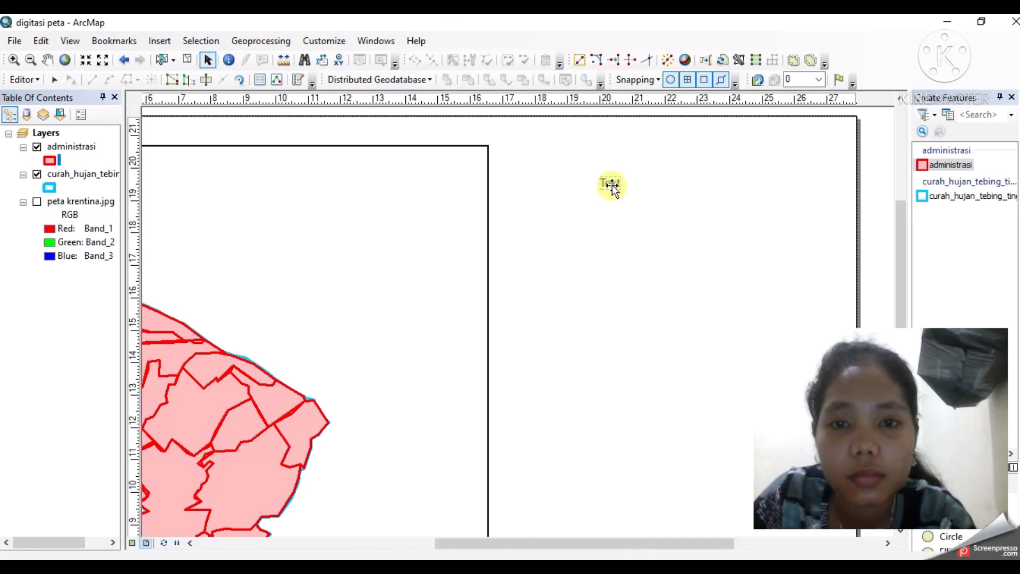
mouse_move(611, 184)
left_mouse_down()
mouse_move(589, 186)
mouse_move(607, 192)
mouse_move(597, 177)
mouse_move(600, 191)
left_mouse_up()
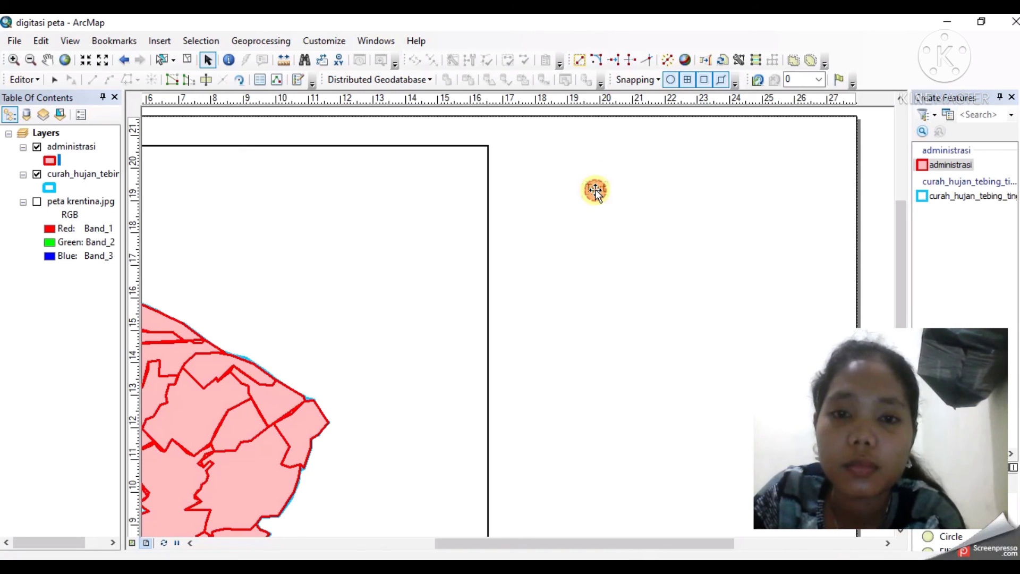
scroll(560, 232, "up", 1)
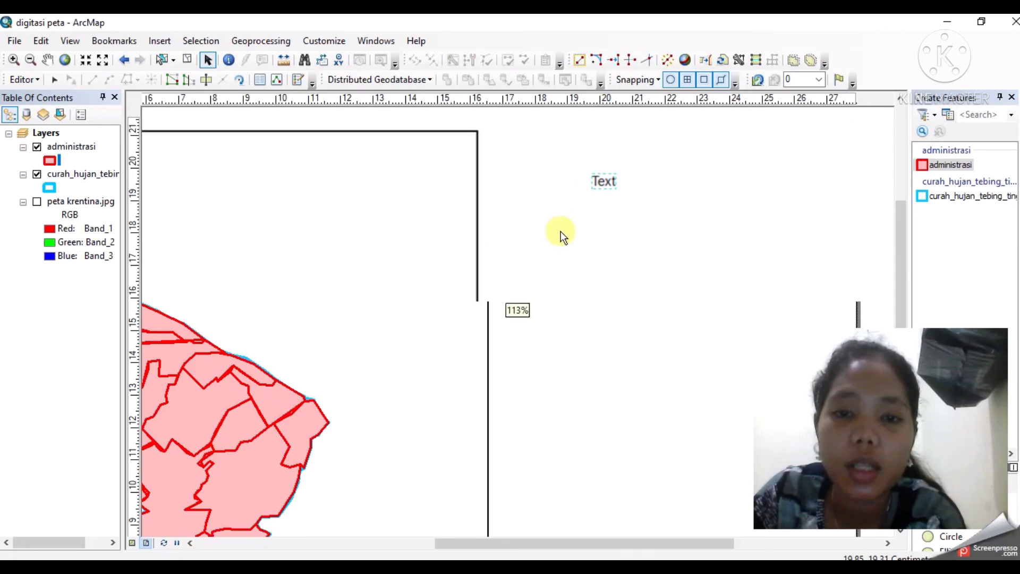
left_click(64, 60)
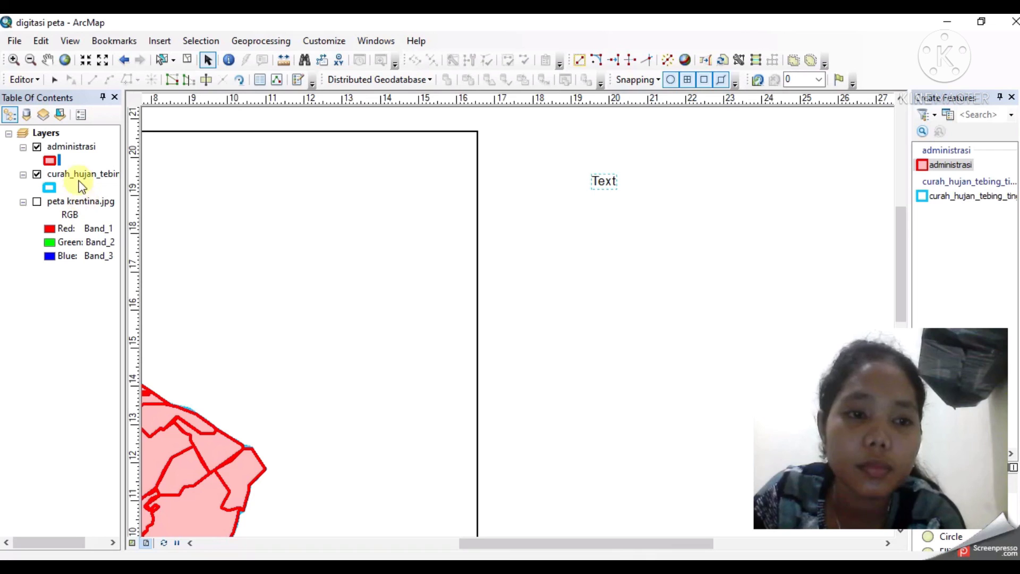
left_click(44, 61)
scroll(419, 234, "up", 2)
scroll(421, 233, "down", 2)
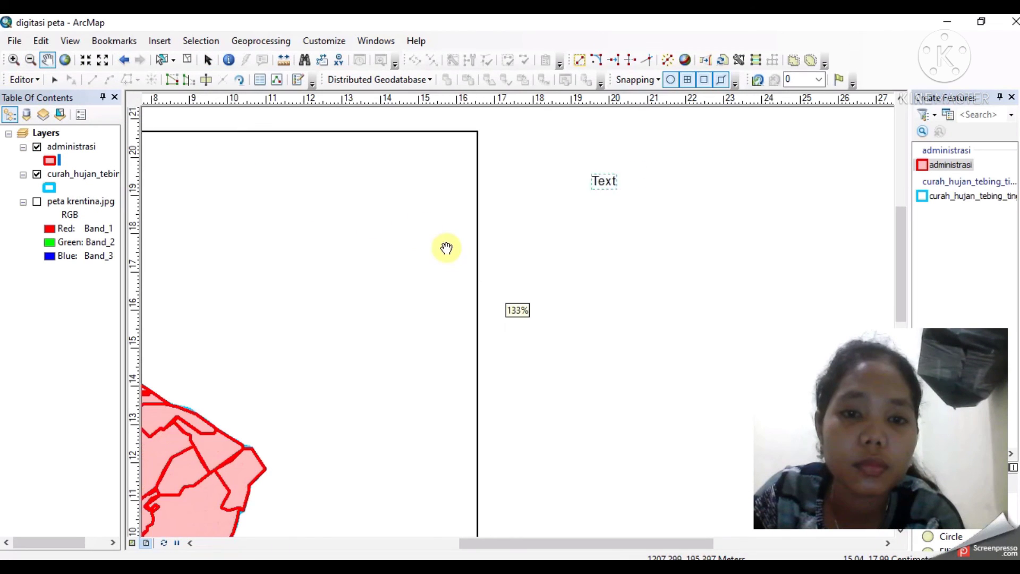
scroll(467, 255, "down", 4)
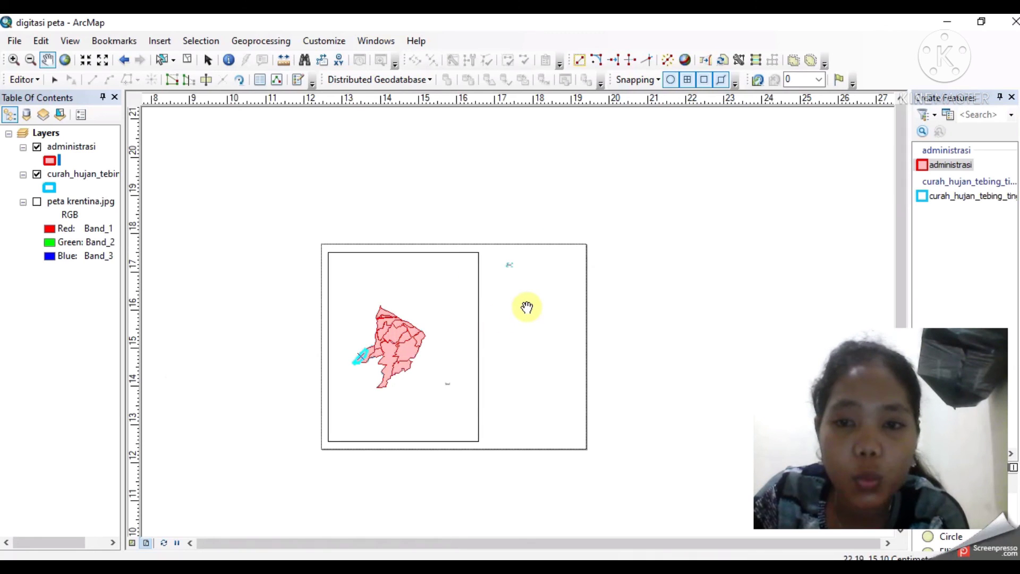
Step: Insert the ESRI North 1 north arrow, slightly enlarged, just below the text element in the blank area beside the data frame
scroll(519, 275, "up", 2)
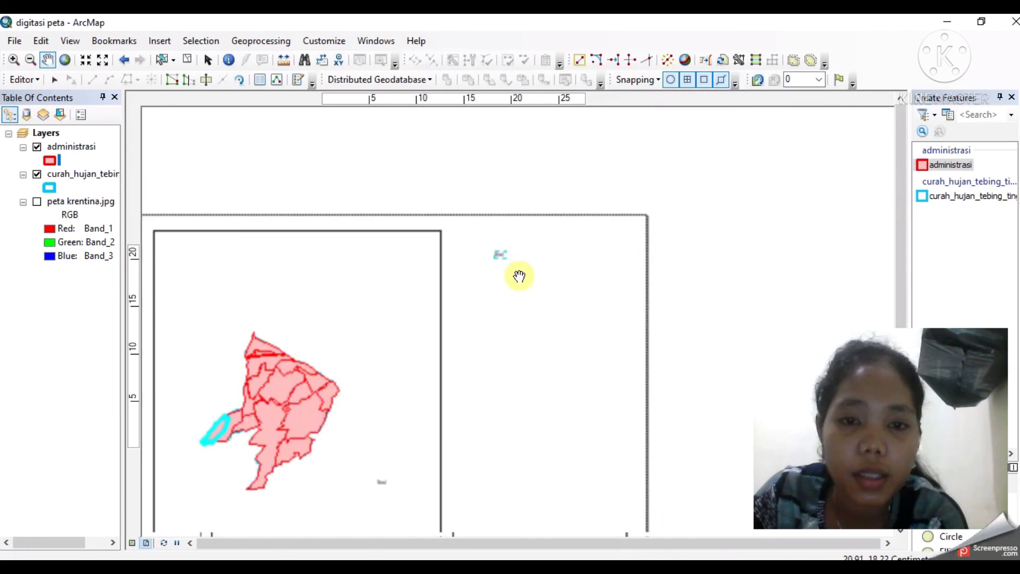
scroll(519, 276, "up", 1)
scroll(510, 255, "up", 1)
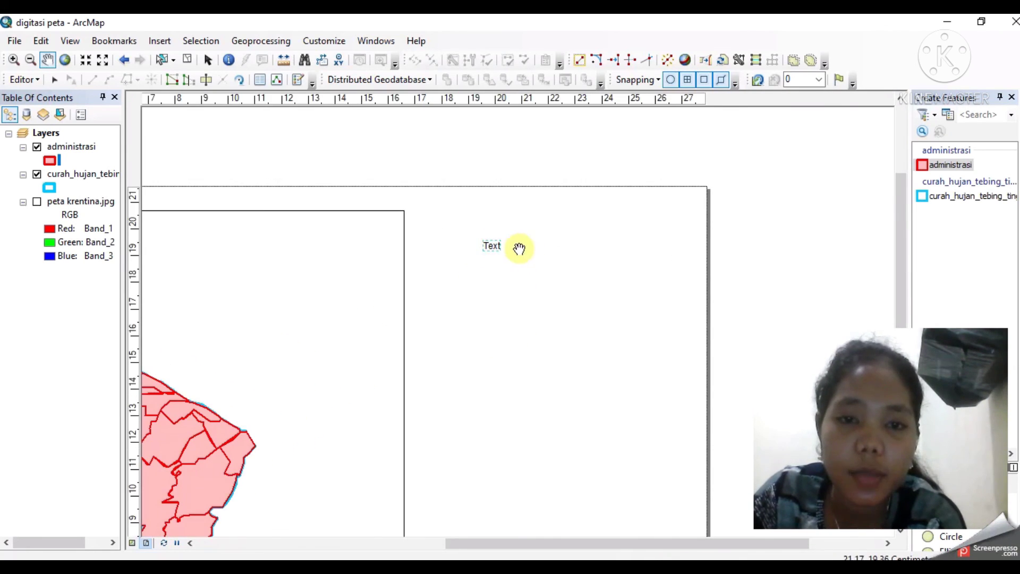
left_click(155, 44)
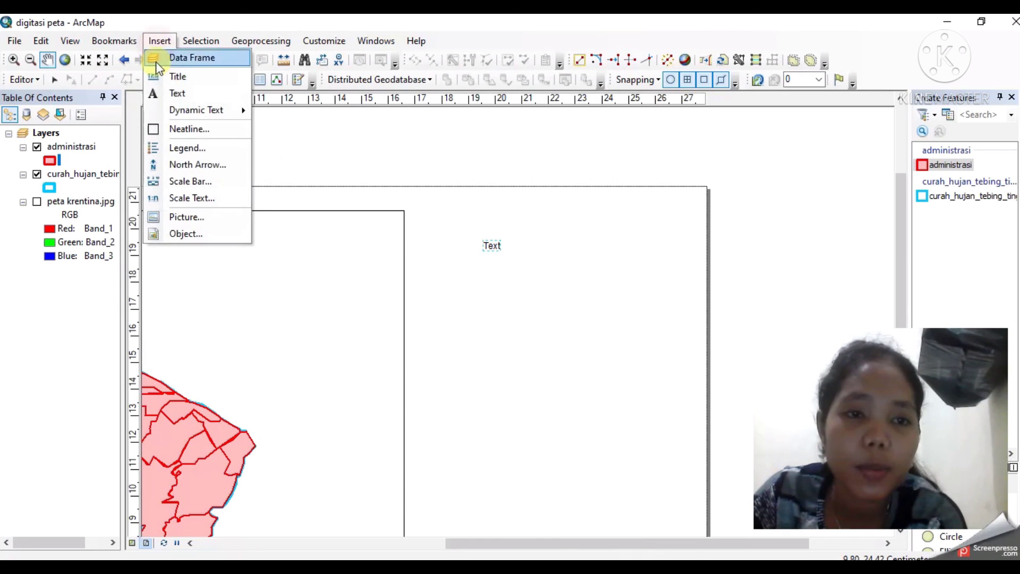
left_click(192, 168)
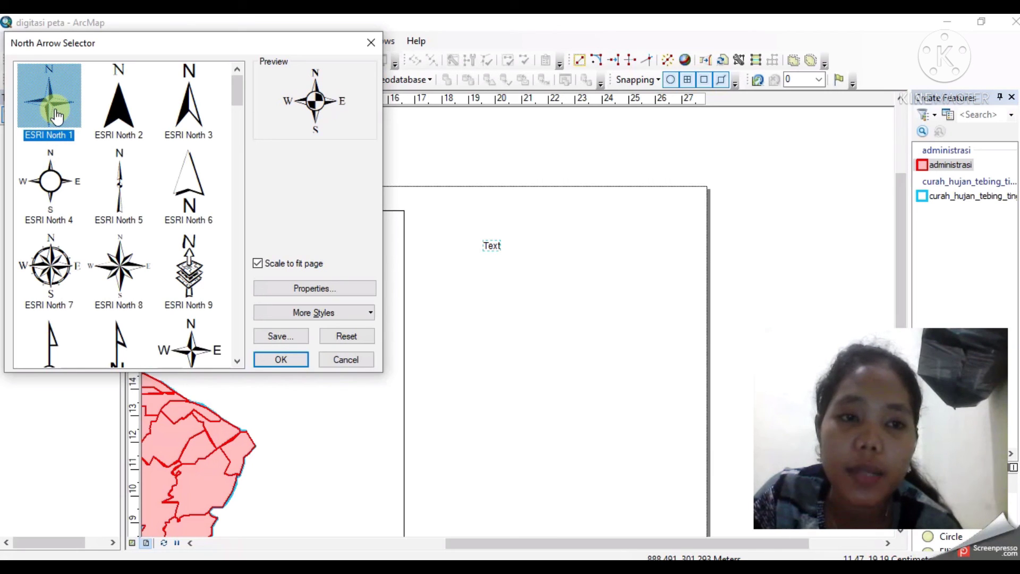
scroll(106, 215, "down", 8)
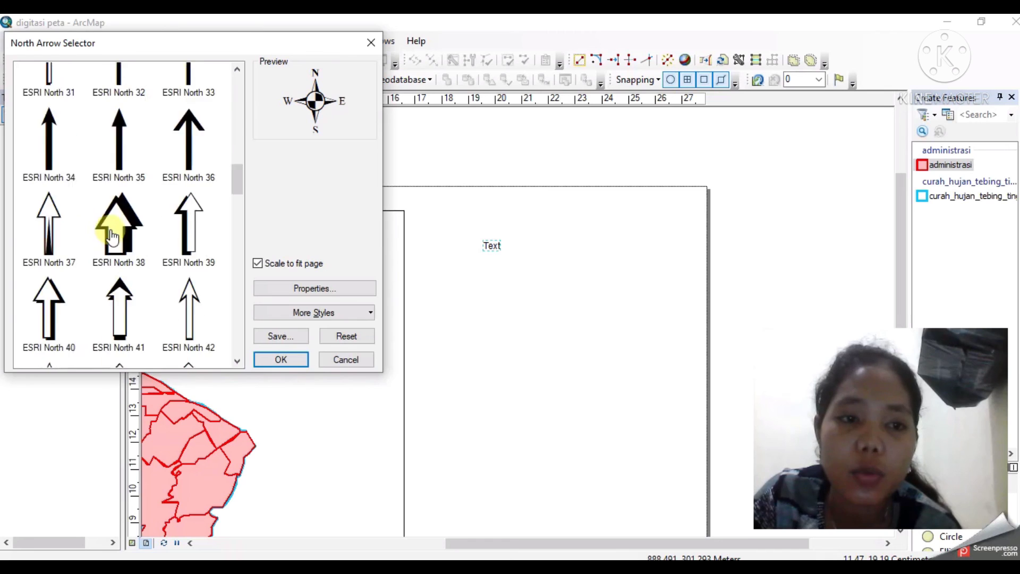
scroll(111, 233, "up", 8)
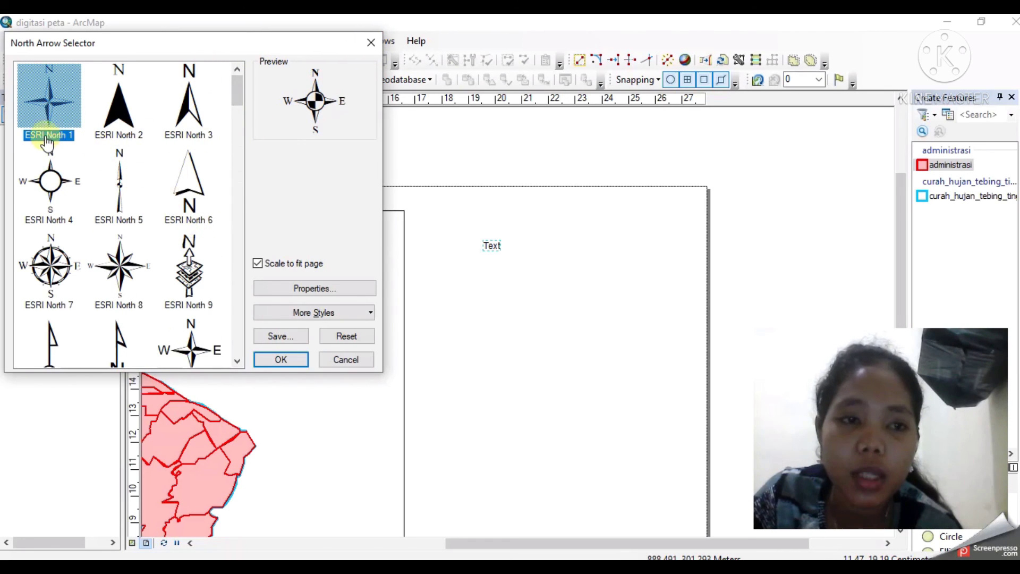
left_click(40, 103)
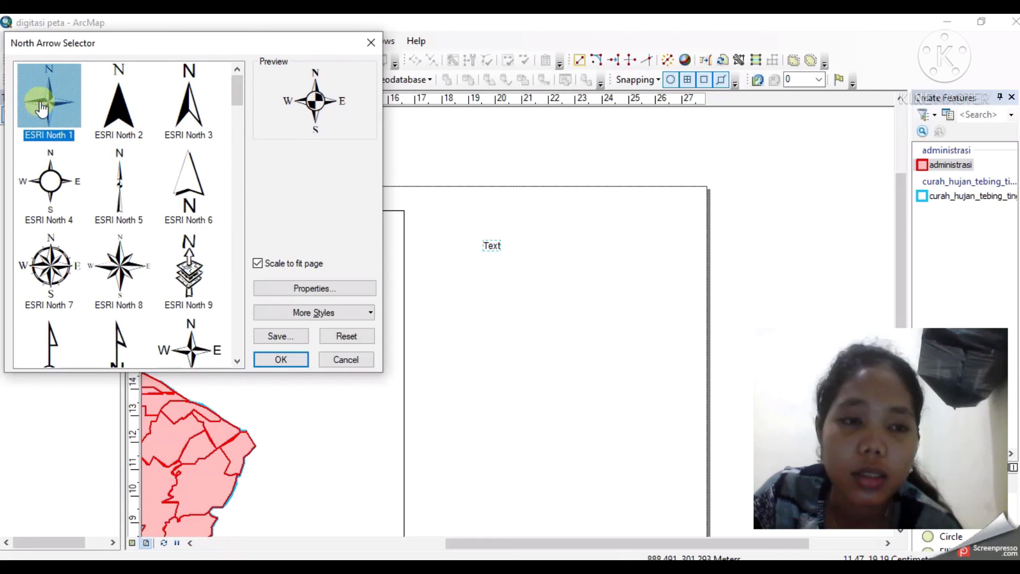
left_click(284, 360)
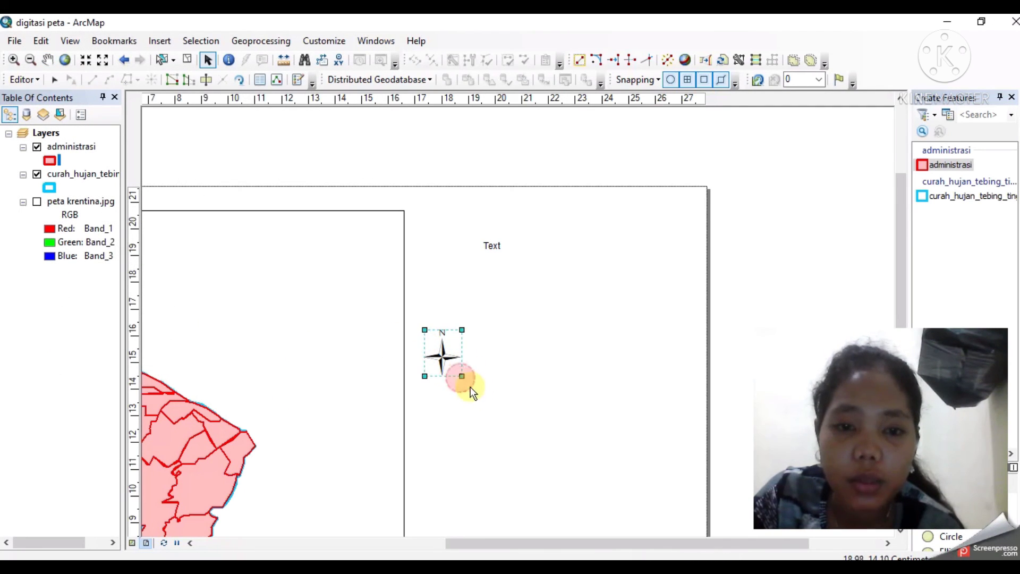
left_click_drag(461, 376, 516, 312)
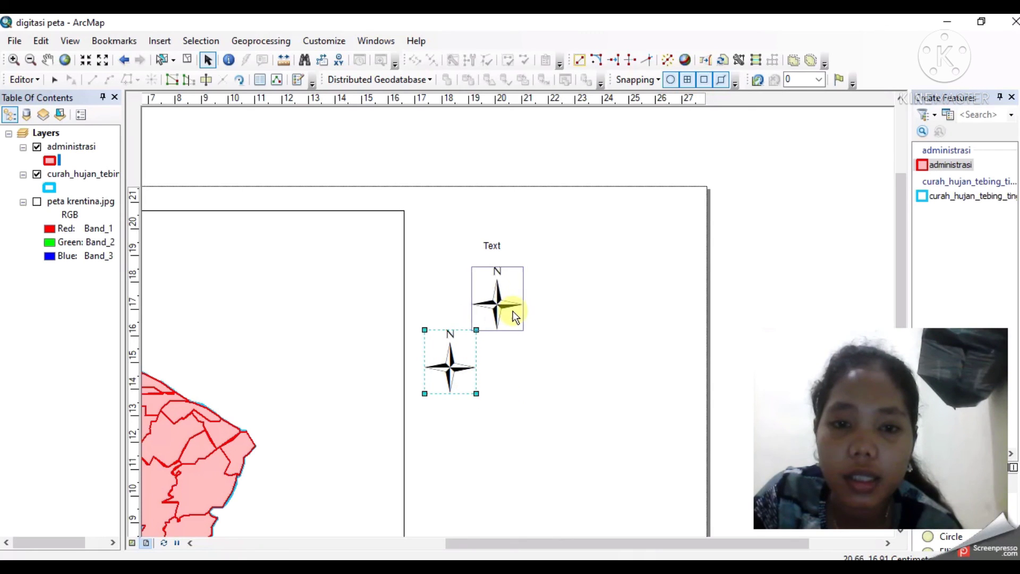
Step: Insert an Alternating Scale Bar 2 scale bar and place it just below the north arrow
left_click(169, 45)
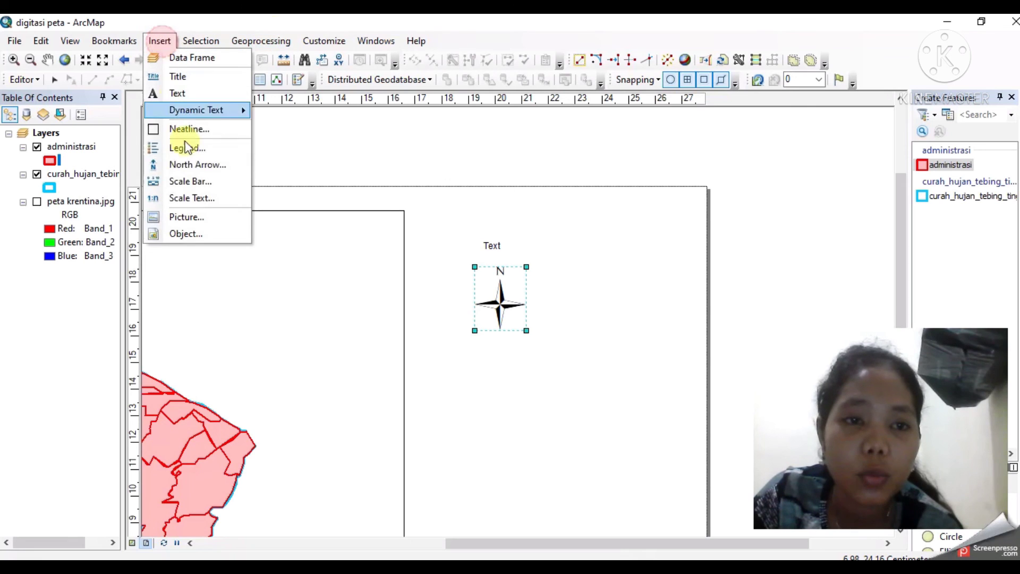
left_click(194, 182)
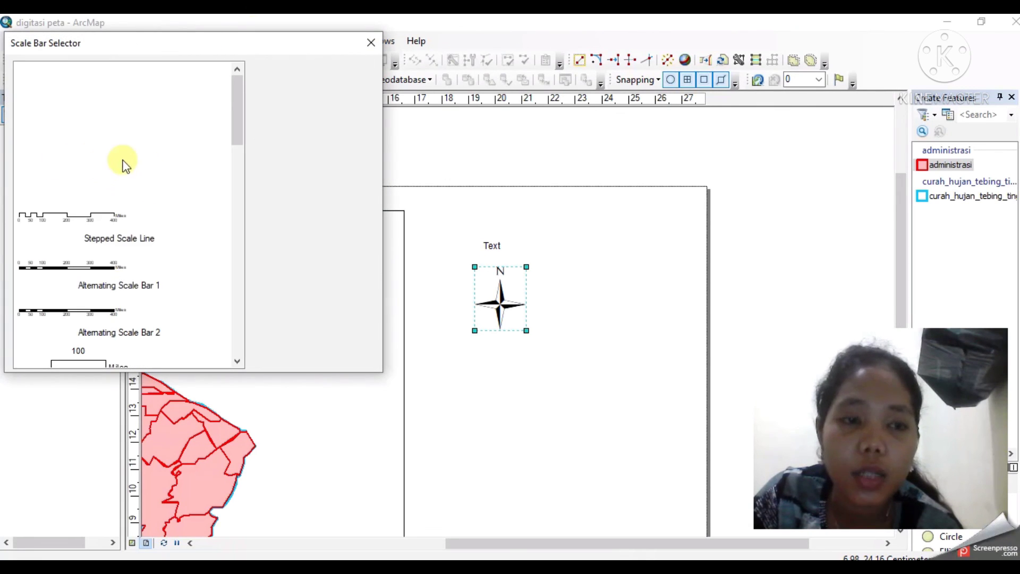
scroll(104, 255, "down", 2)
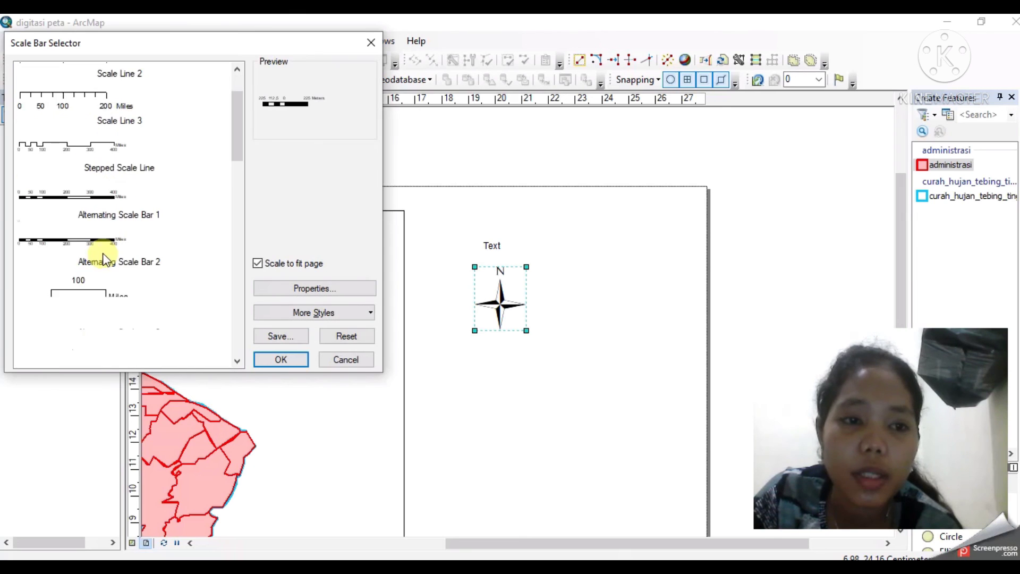
scroll(106, 244, "down", 6)
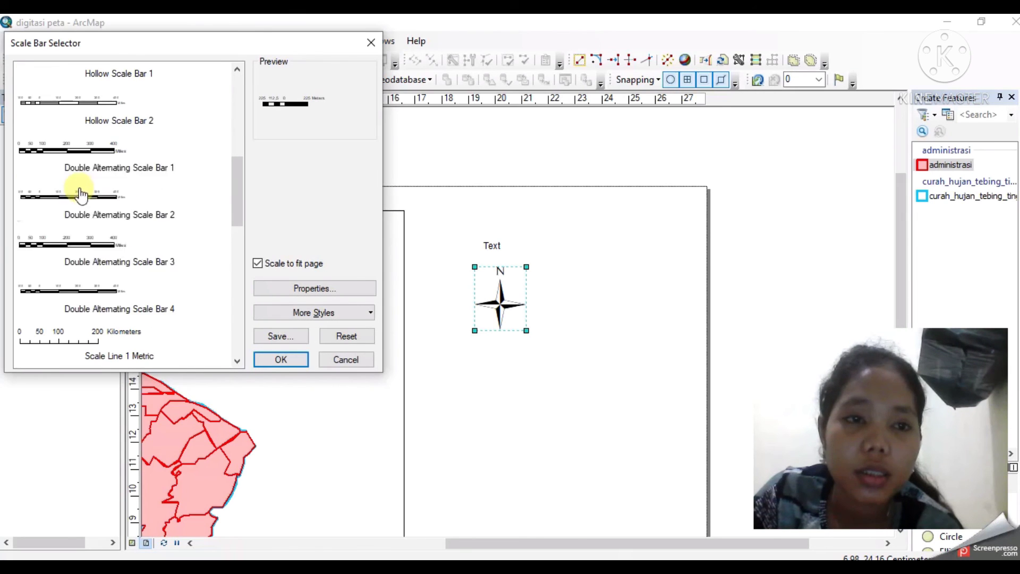
scroll(80, 195, "up", 10)
scroll(82, 202, "down", 4)
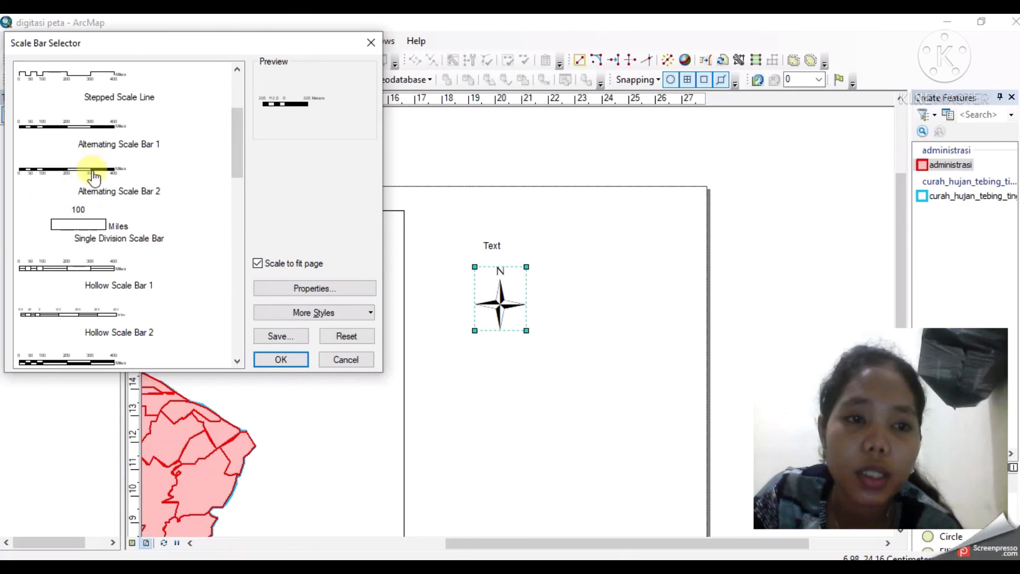
left_click(93, 178)
left_click(293, 358)
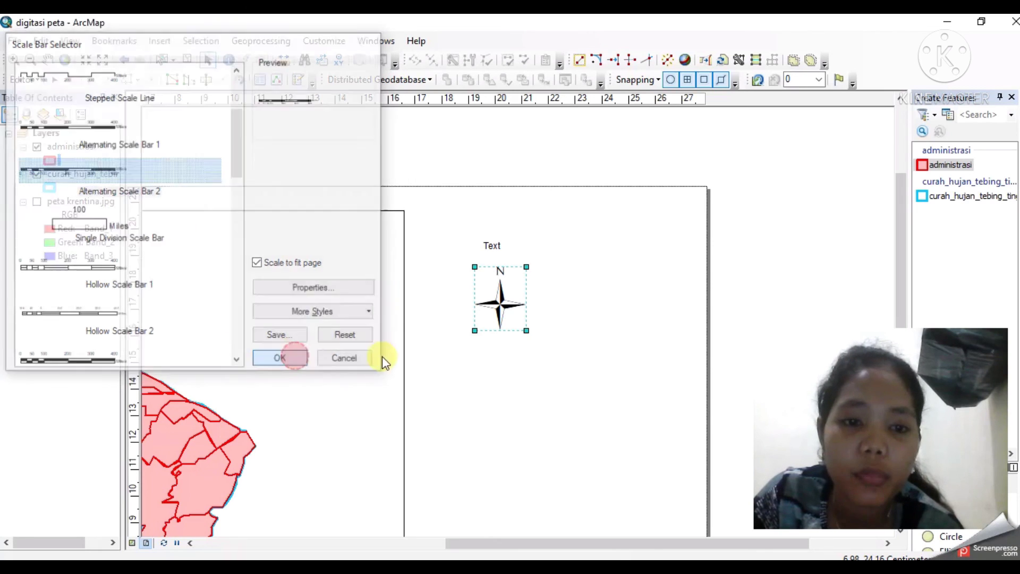
left_click_drag(510, 332, 561, 371)
left_click(159, 45)
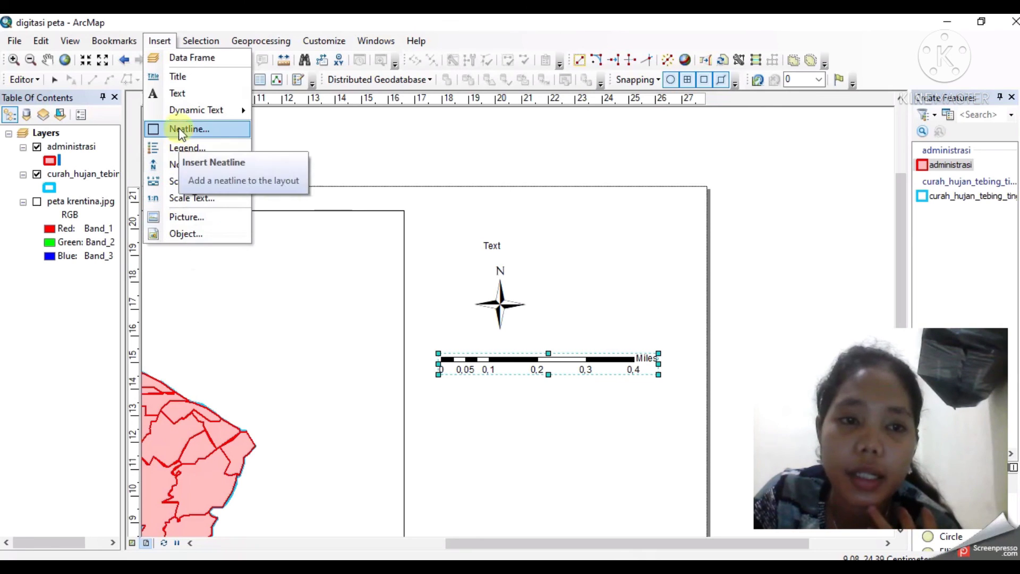
mouse_move(188, 117)
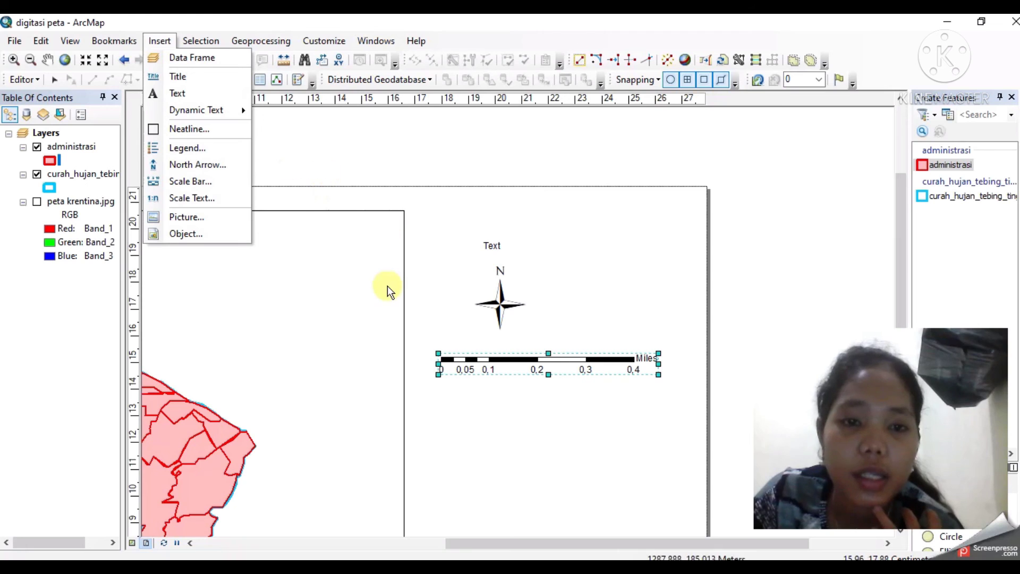
scroll(358, 282, "up", 3)
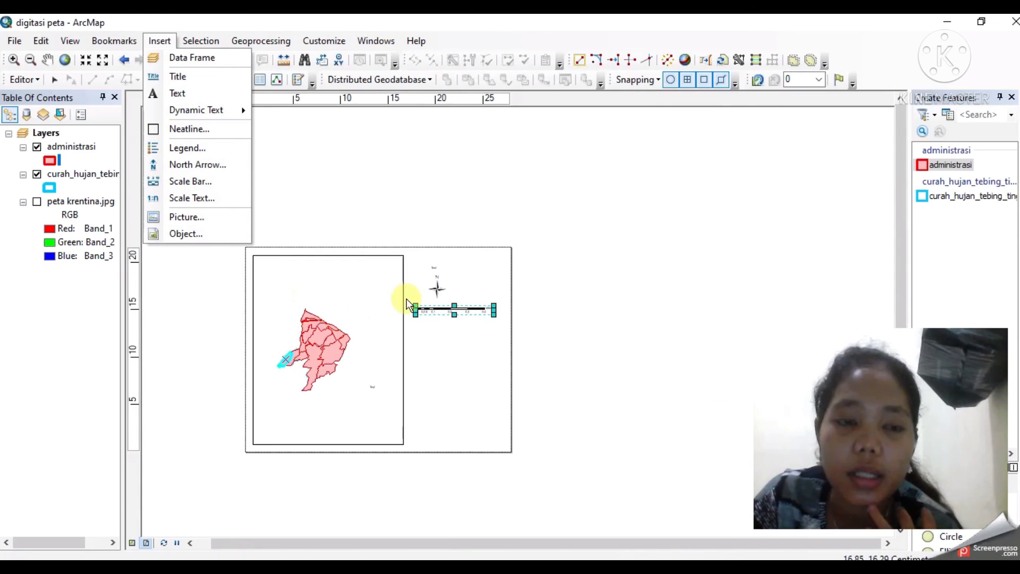
scroll(406, 299, "down", 1)
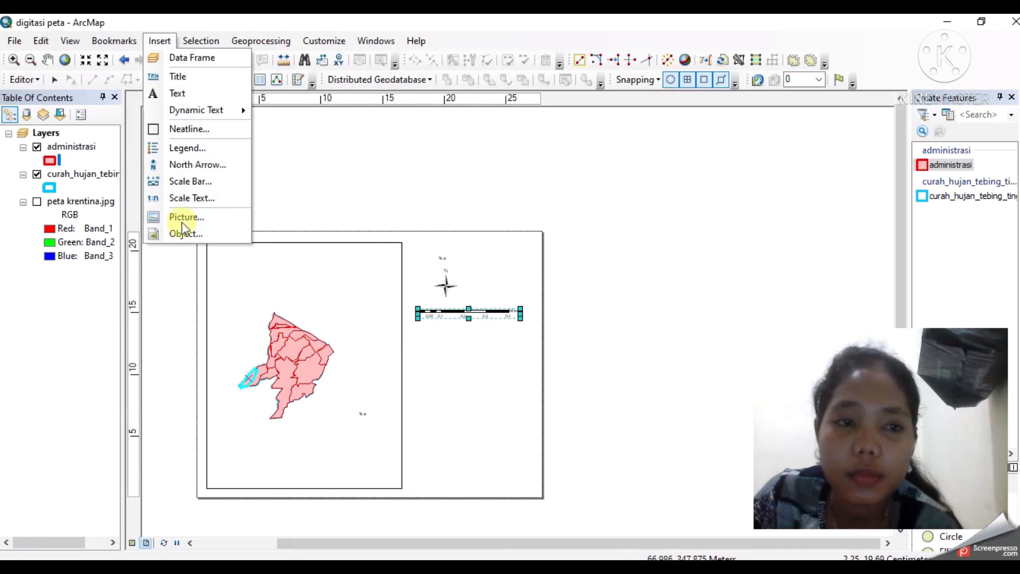
left_click(63, 59)
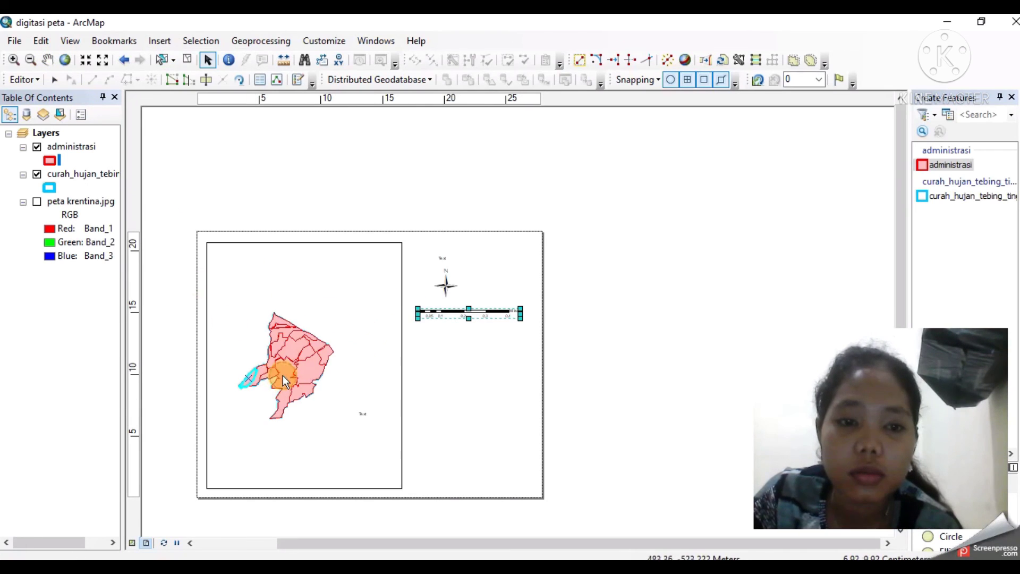
mouse_move(283, 376)
left_mouse_down()
mouse_move(307, 365)
mouse_move(293, 377)
left_mouse_up()
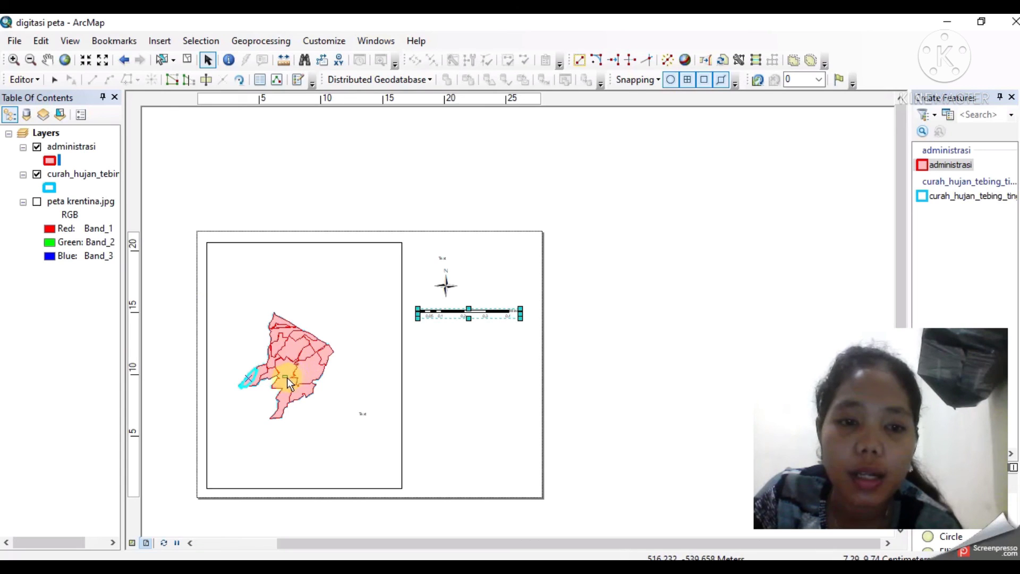
left_click(283, 377)
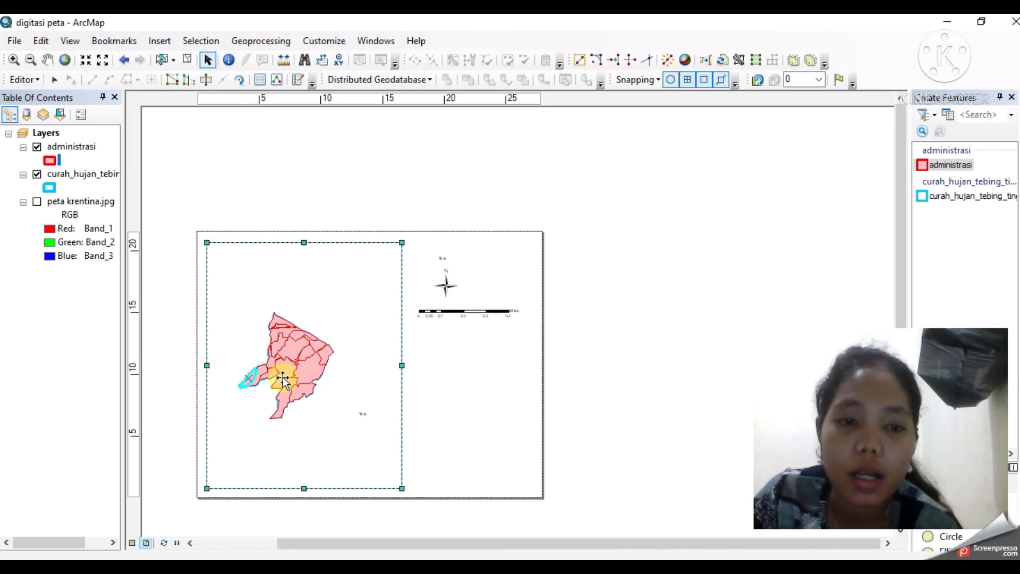
left_click(569, 282)
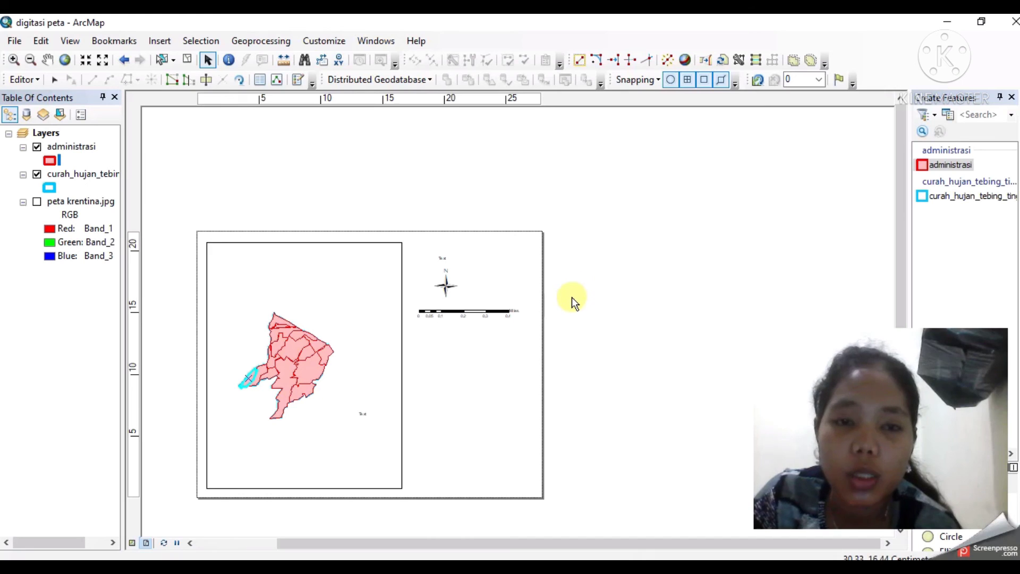